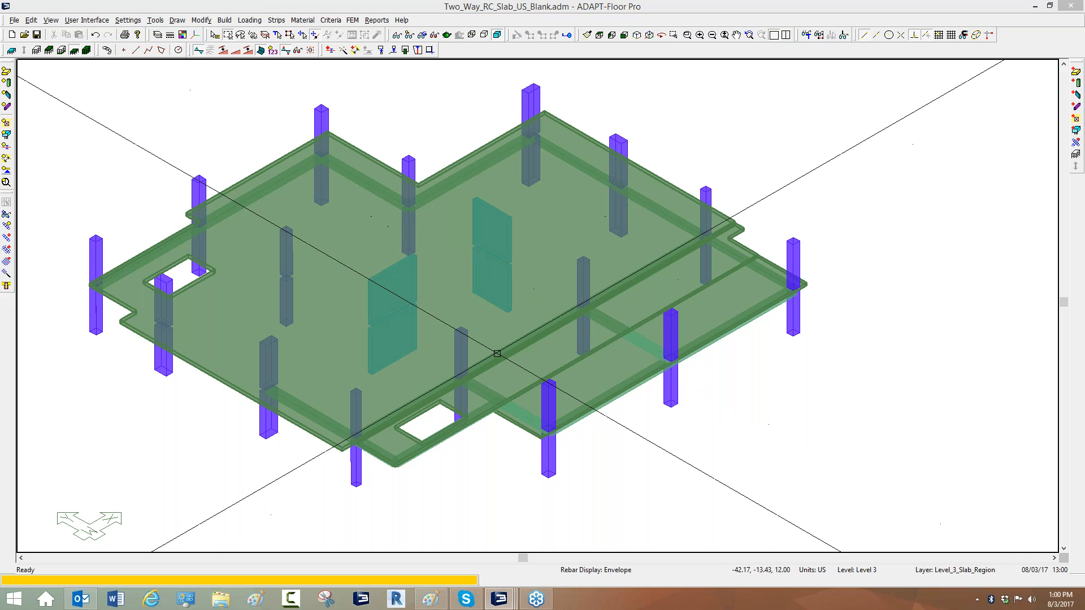
Open the About dialog to check the program version and licence, then close it.
scroll(388, 300, "up", 2)
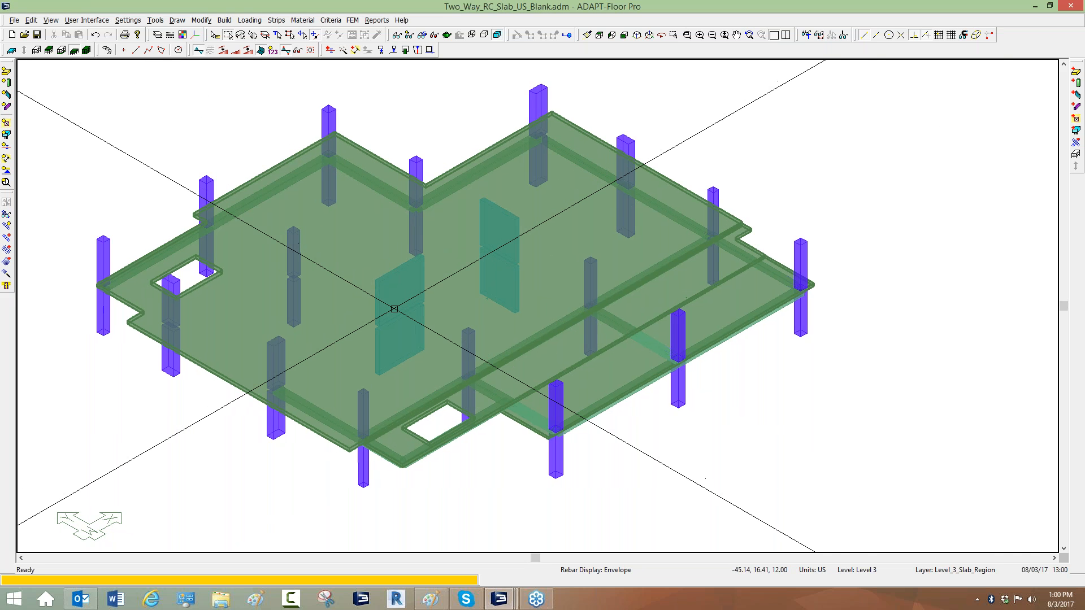
scroll(394, 122, "down", 1)
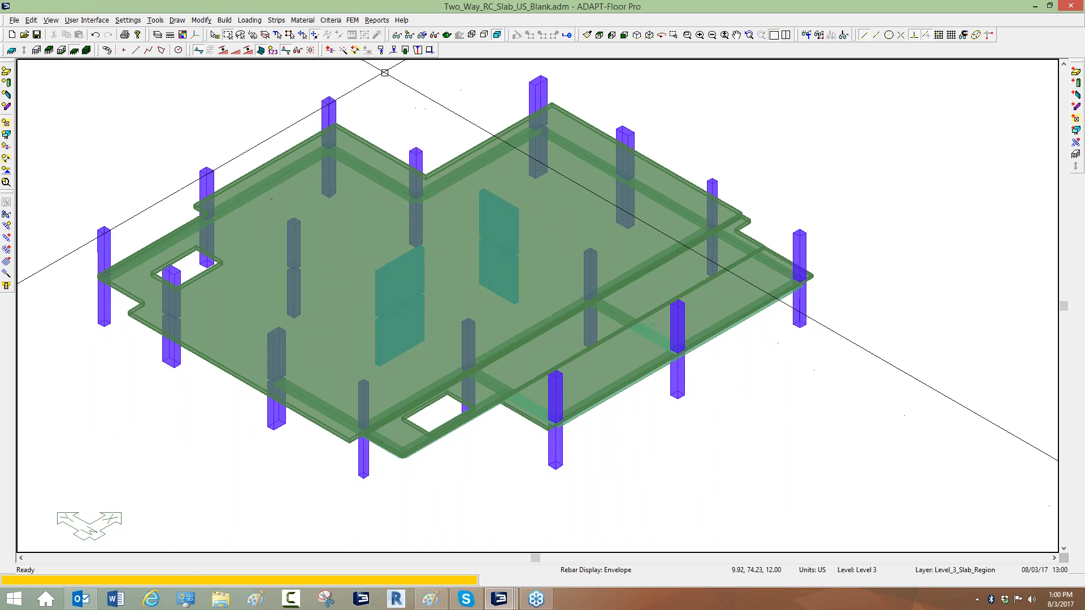
left_click(402, 20)
left_click(406, 56)
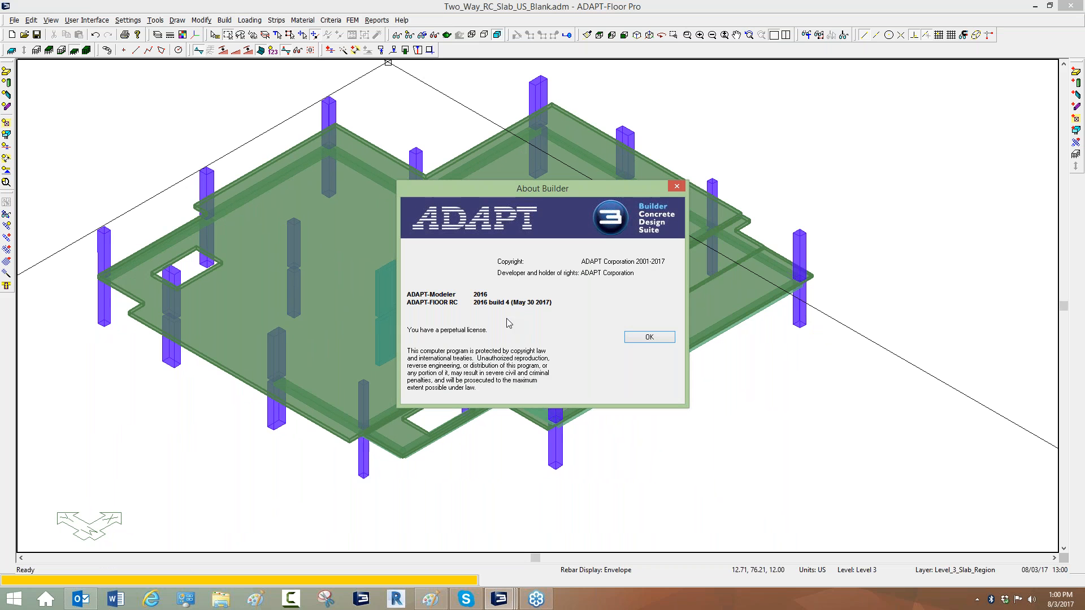
left_click(676, 187)
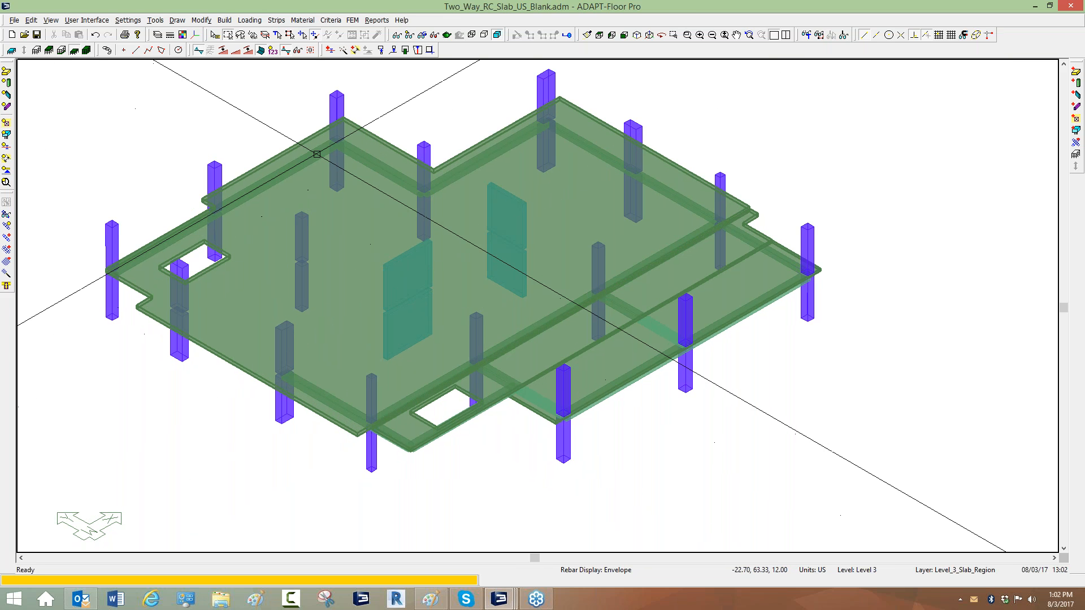
Inspect the upper slab region's general thickness and location properties.
left_click(326, 230)
double_click(301, 144)
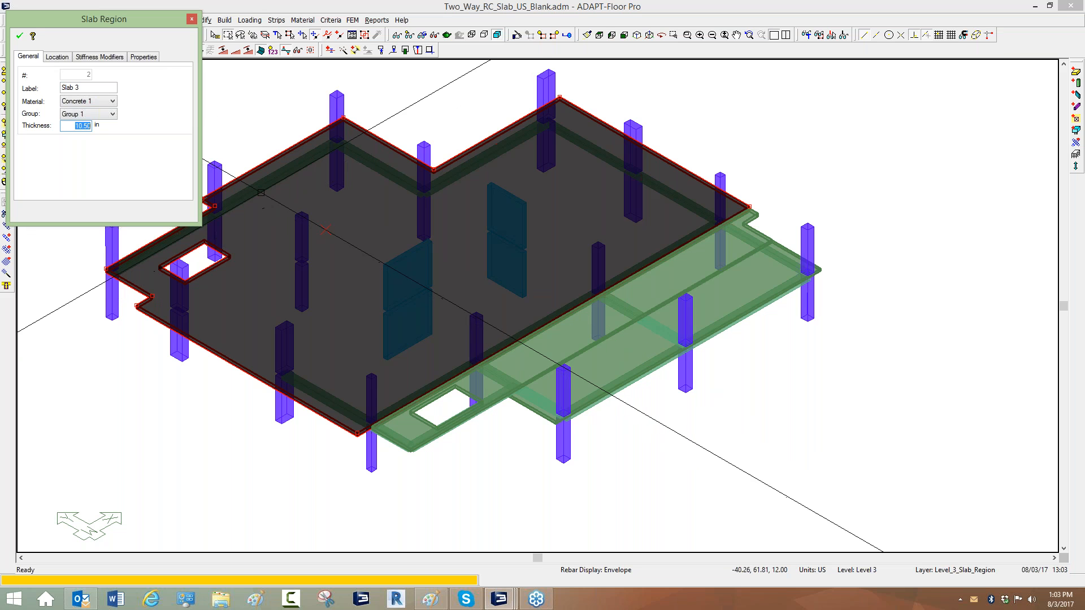
left_click(57, 56)
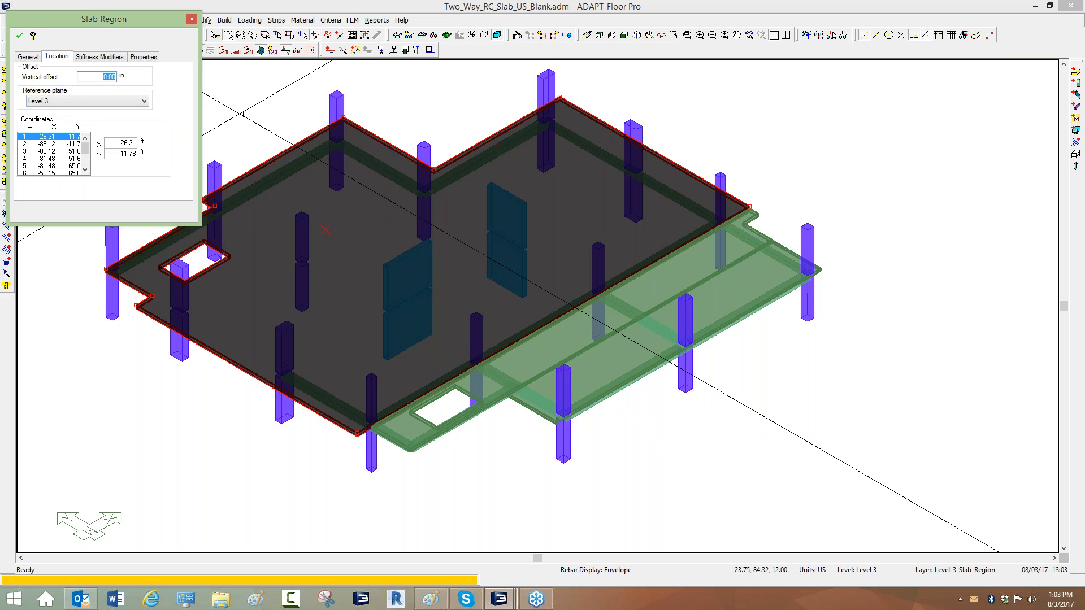
key("Escape")
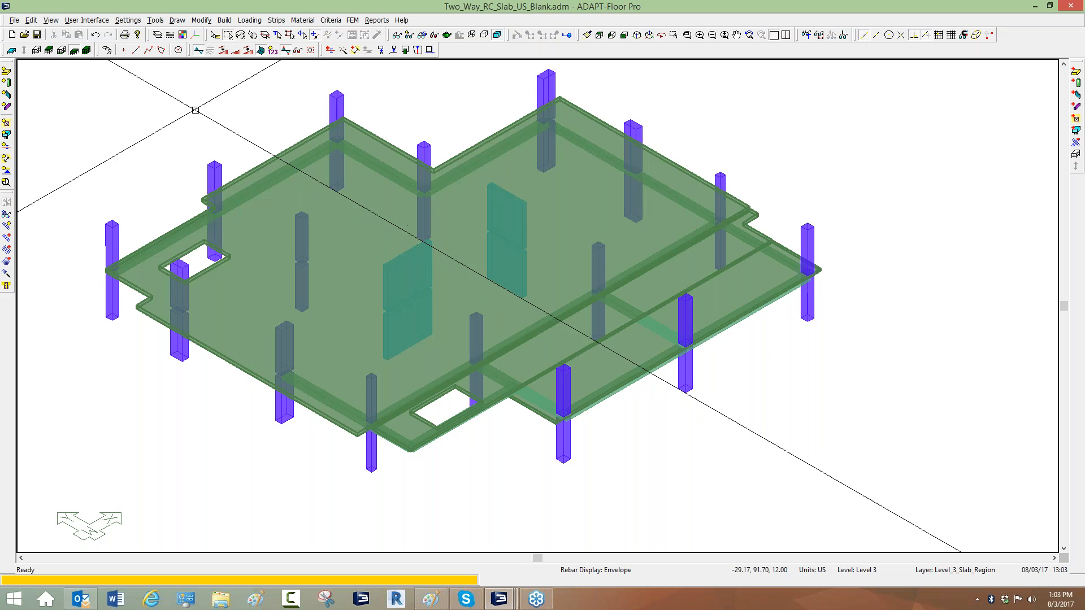
Switch to a front elevation and show all levels using the Story Manager.
left_click(624, 35)
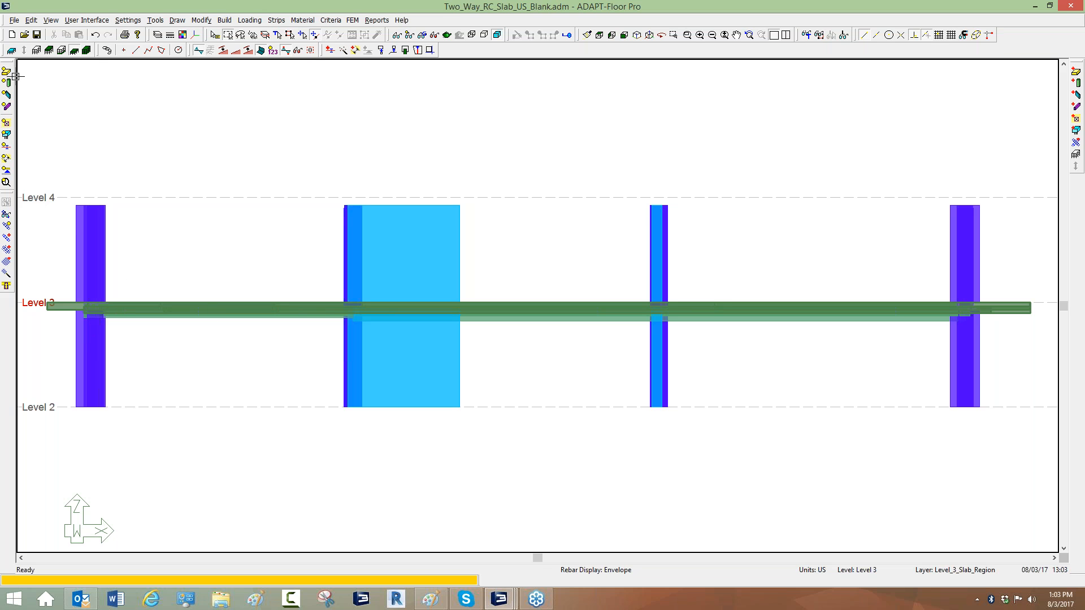
left_click_drag(165, 98, 185, 101)
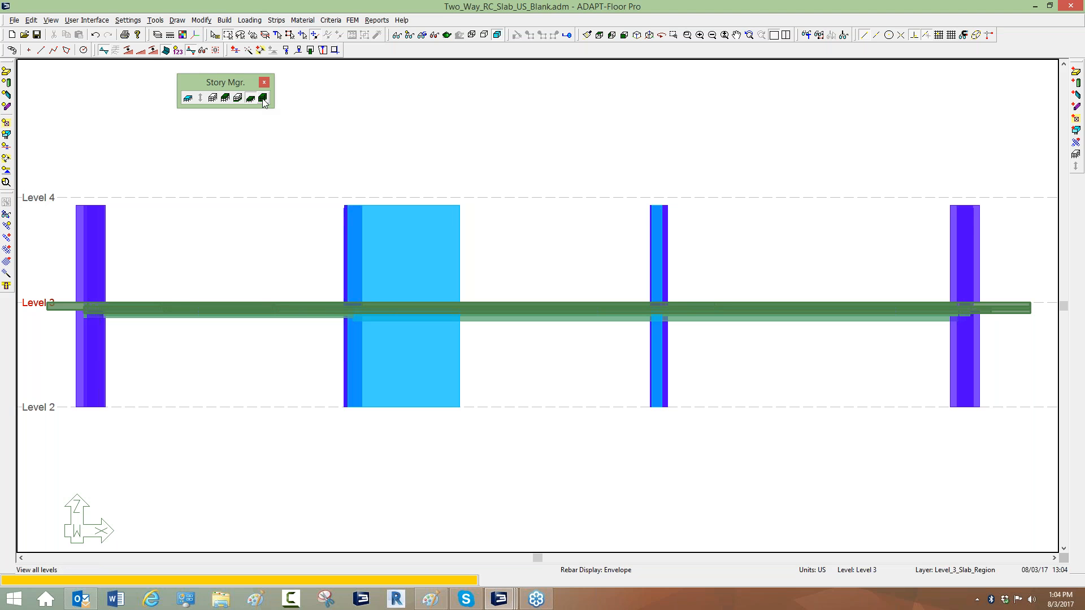
left_click(263, 98)
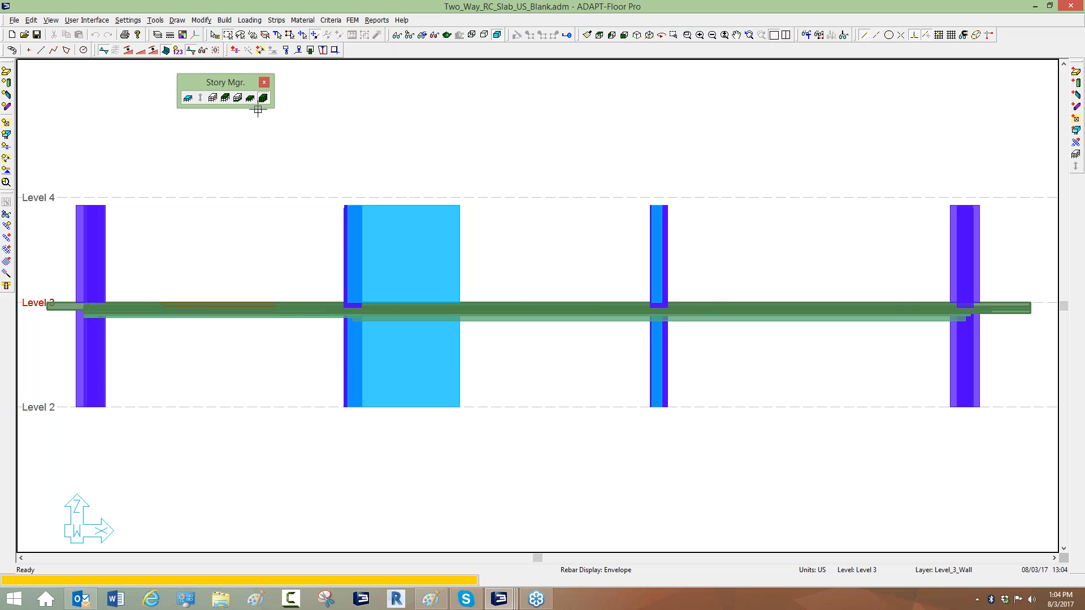
In the design criteria's analysis options, set far-end wall and column supports to Multi-Level, fixed in position and rotationally fixed.
left_click(331, 20)
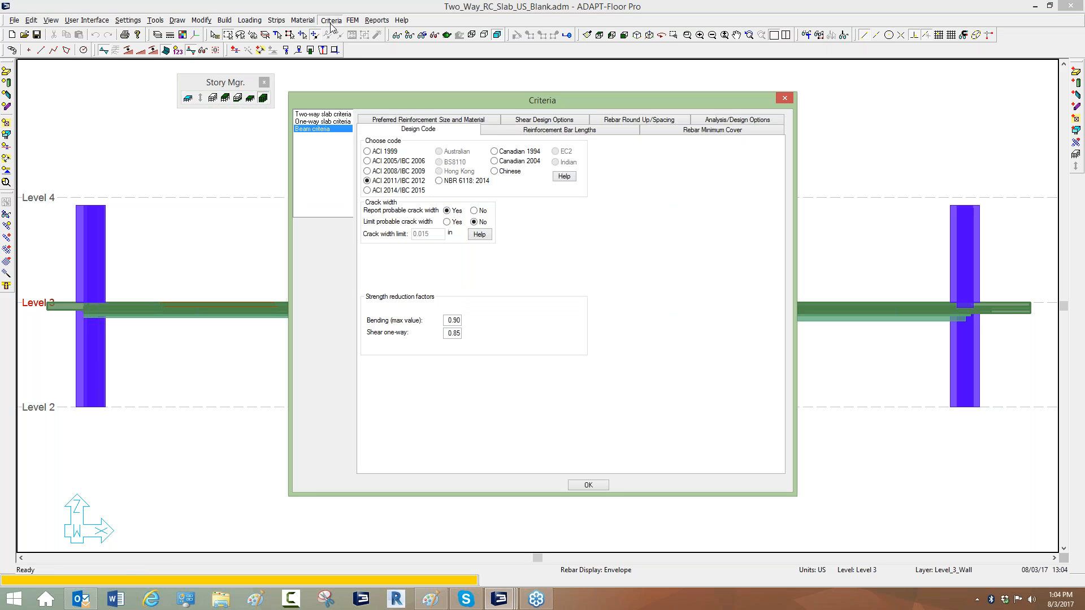
left_click(703, 121)
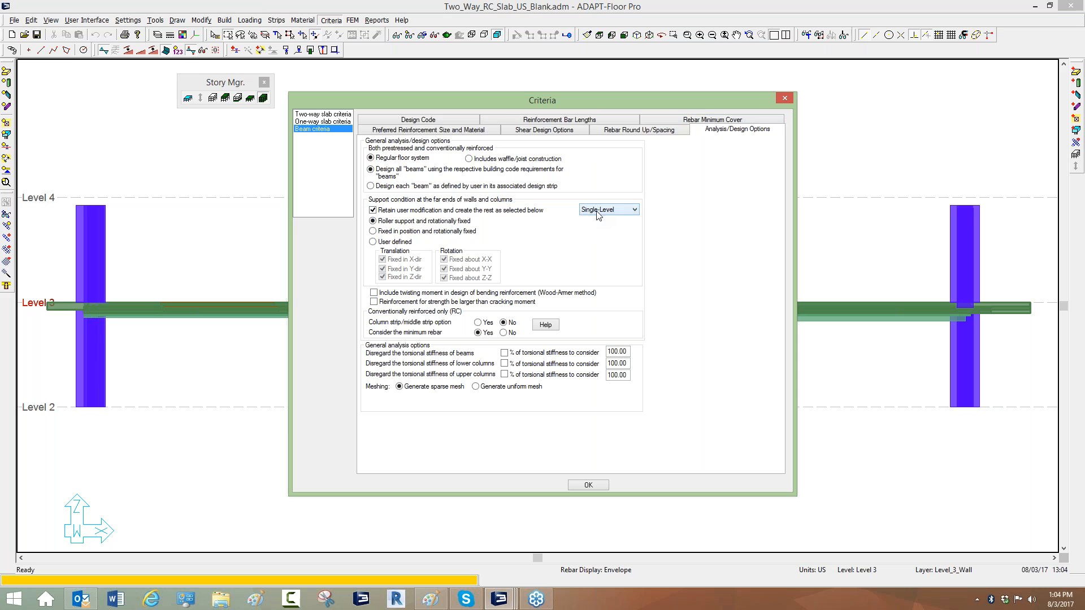
left_click(372, 220)
left_click(590, 212)
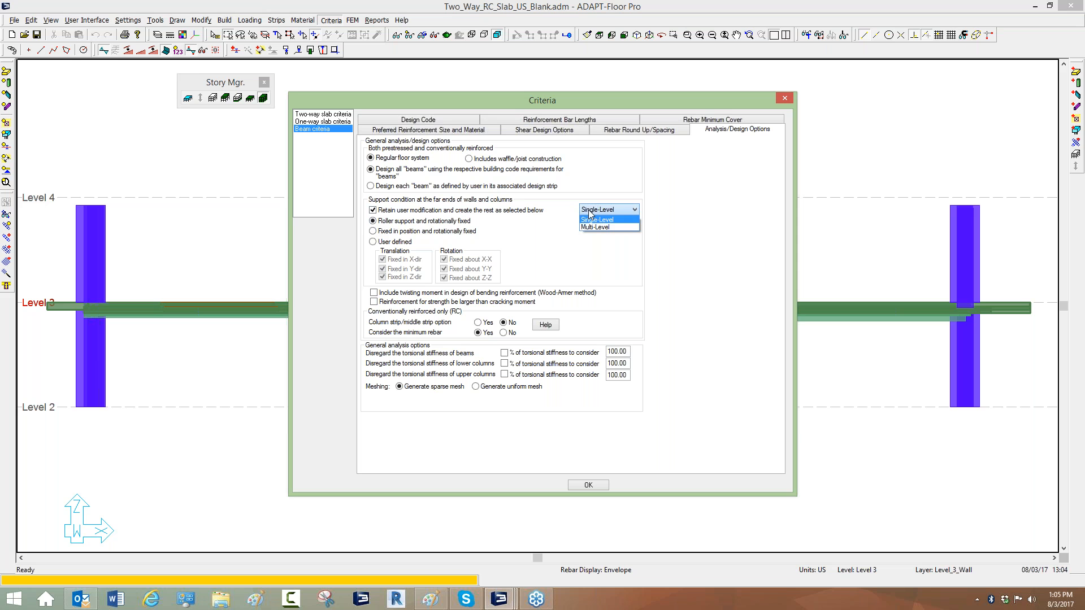
left_click(591, 228)
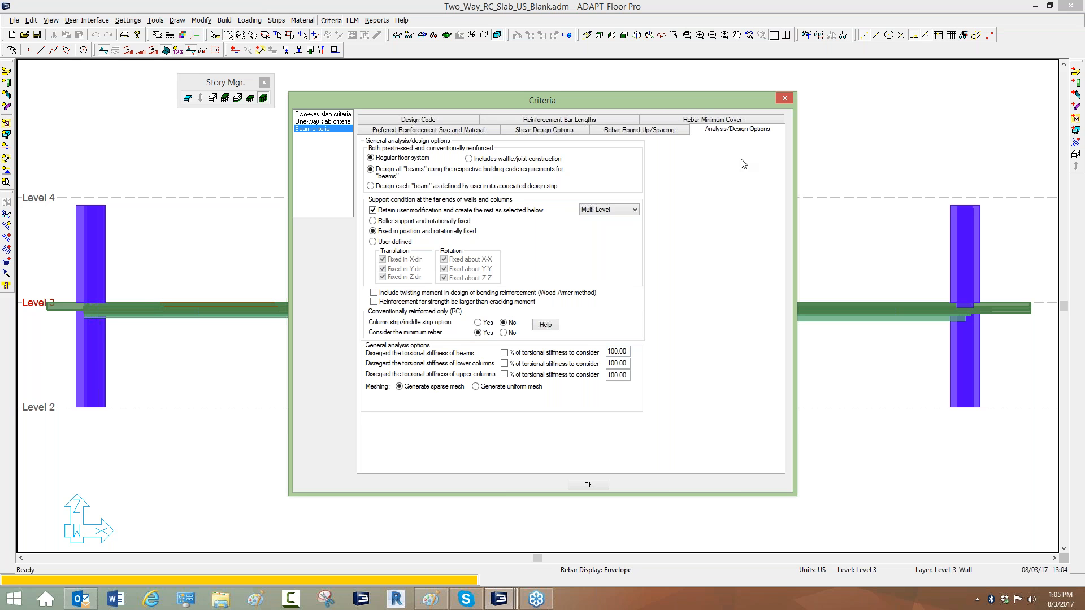
left_click(785, 97)
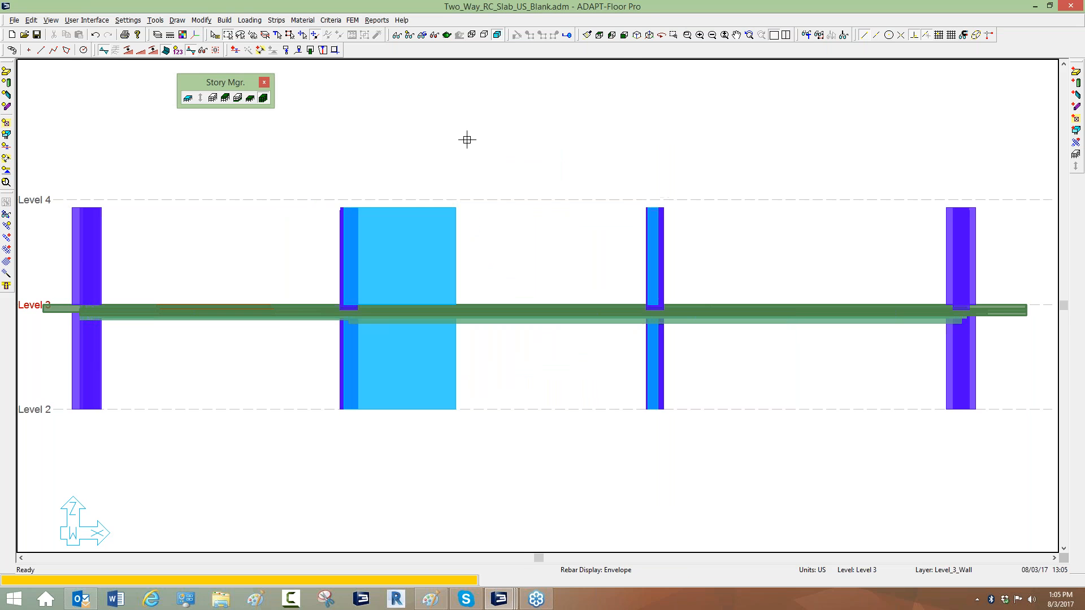
Display the model in top plan view as a wireframe.
left_click(599, 34)
scroll(635, 86, "up", 1)
middle_click_drag(673, 109, 625, 99)
left_click(636, 35)
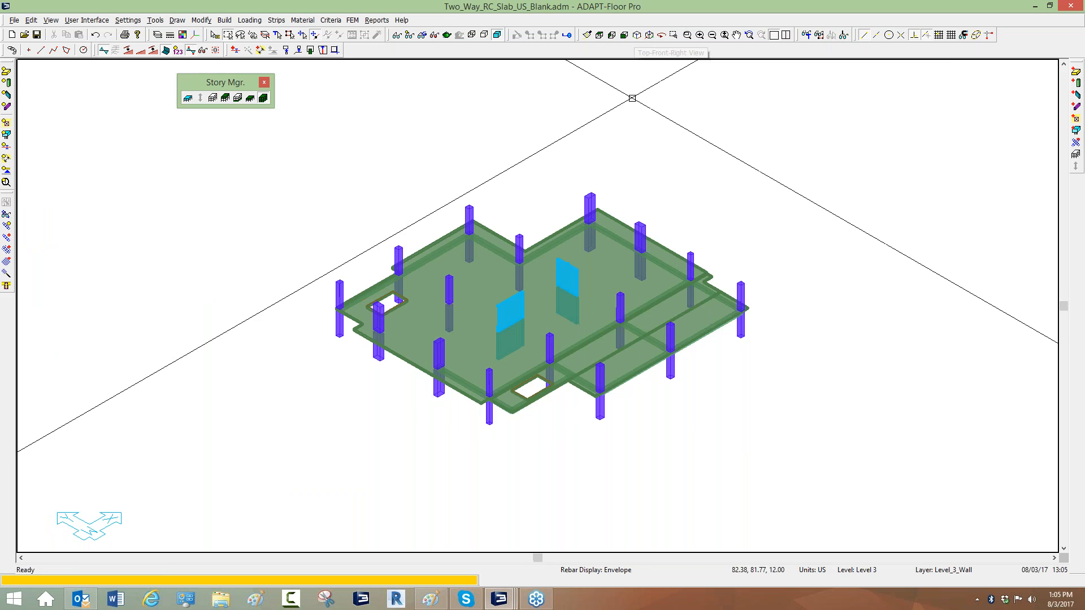
scroll(567, 283, "up", 5)
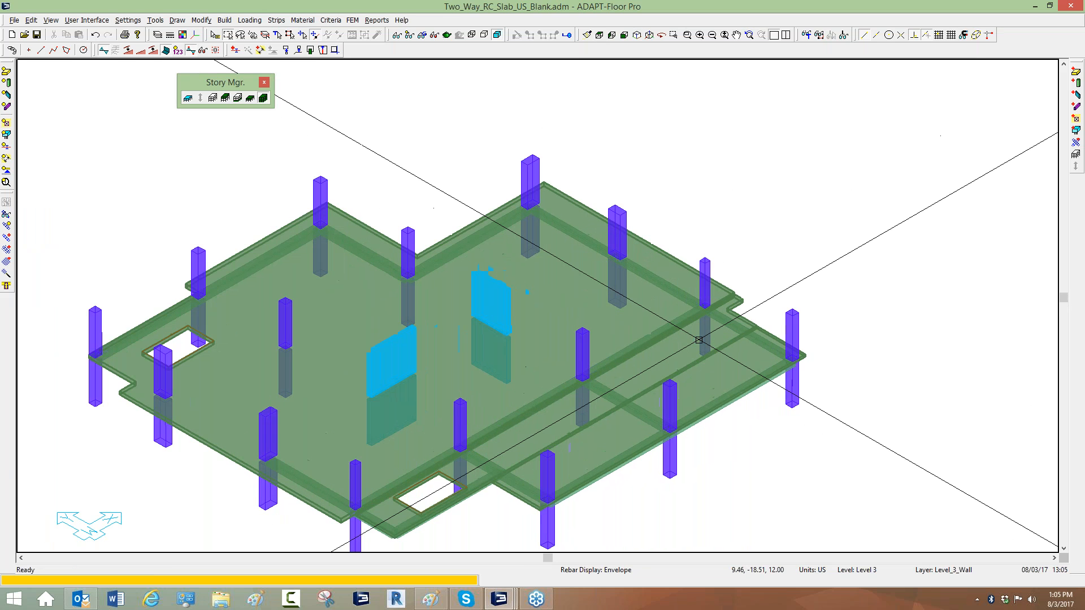
scroll(737, 288, "down", 3)
left_click(637, 35)
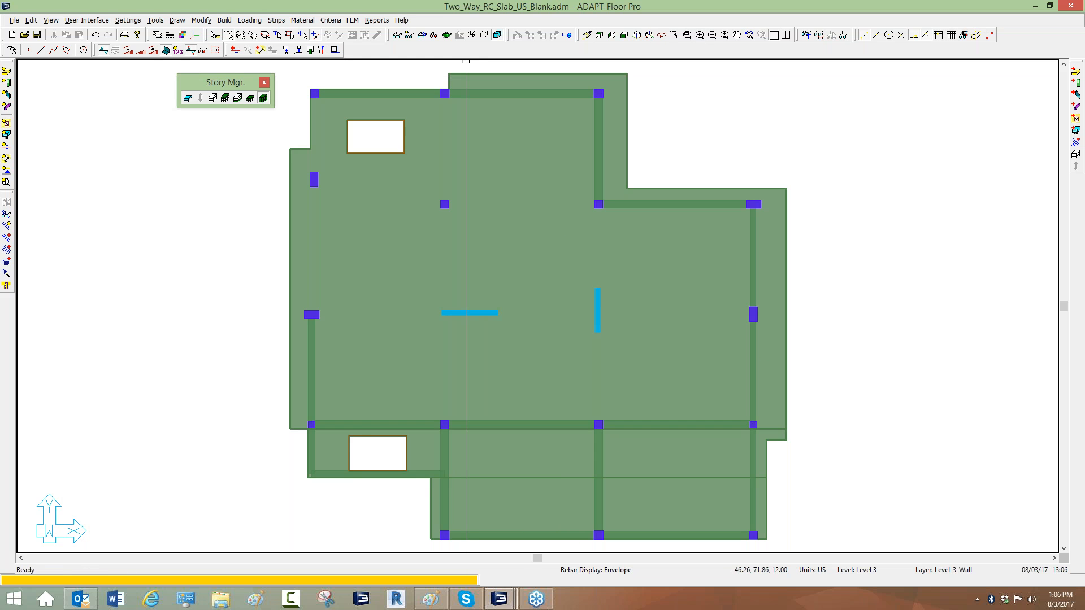
left_click(472, 35)
scroll(571, 164, "down", 1)
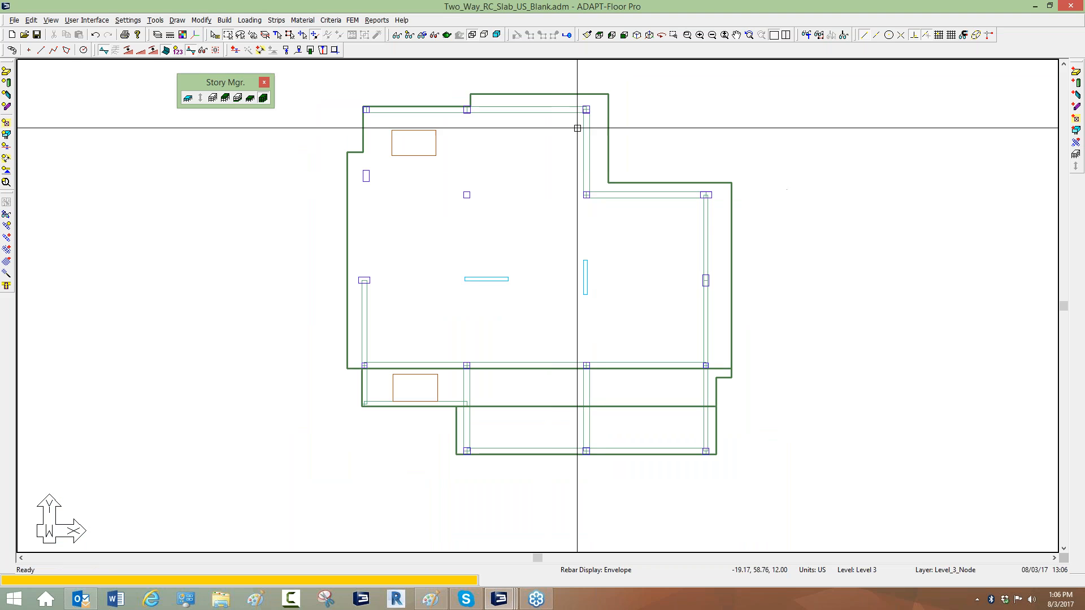
Inspect the thickness and vertical offset of the main slab region and the narrow lower slab strip.
double_click(604, 125)
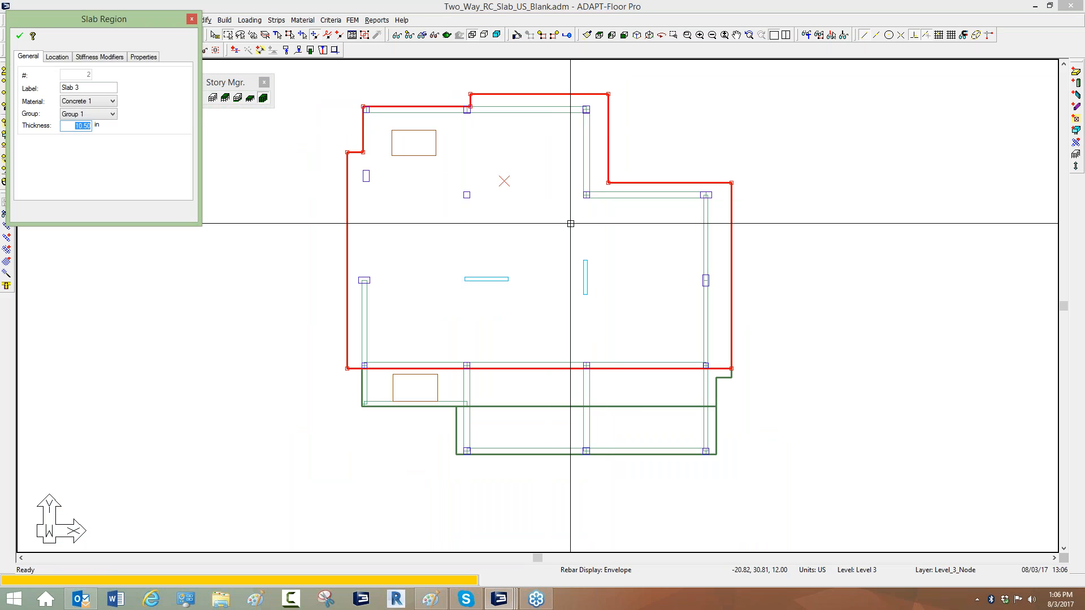
left_click(57, 56)
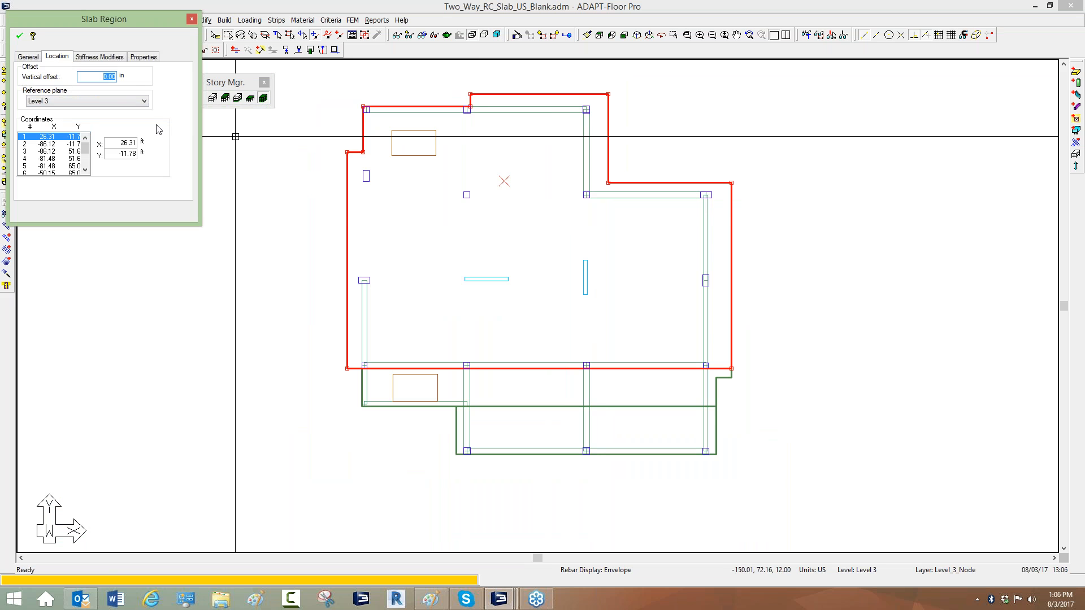
left_click(715, 394)
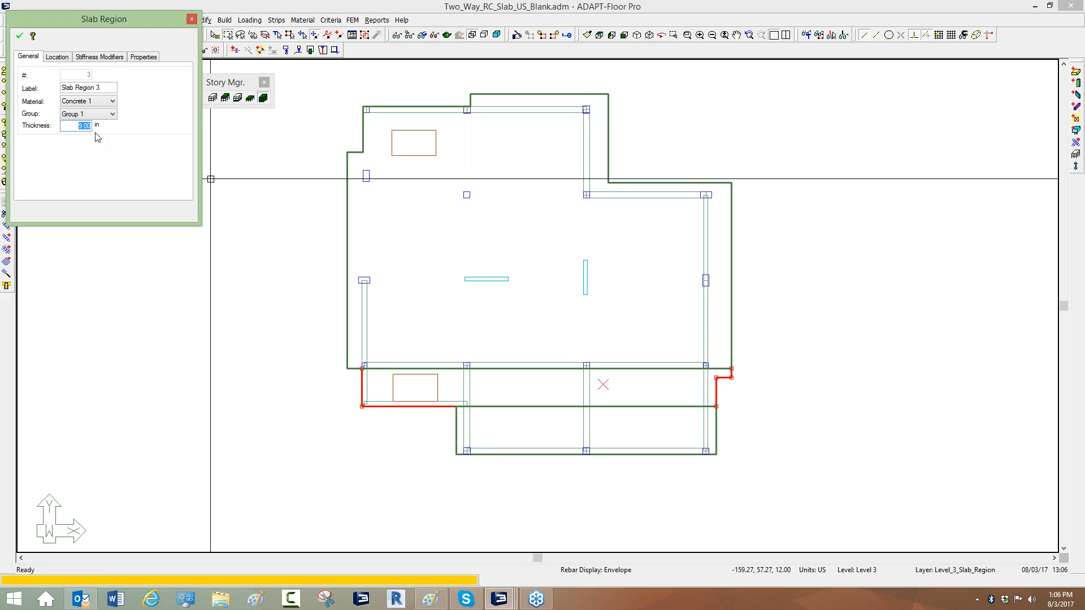
left_click(57, 56)
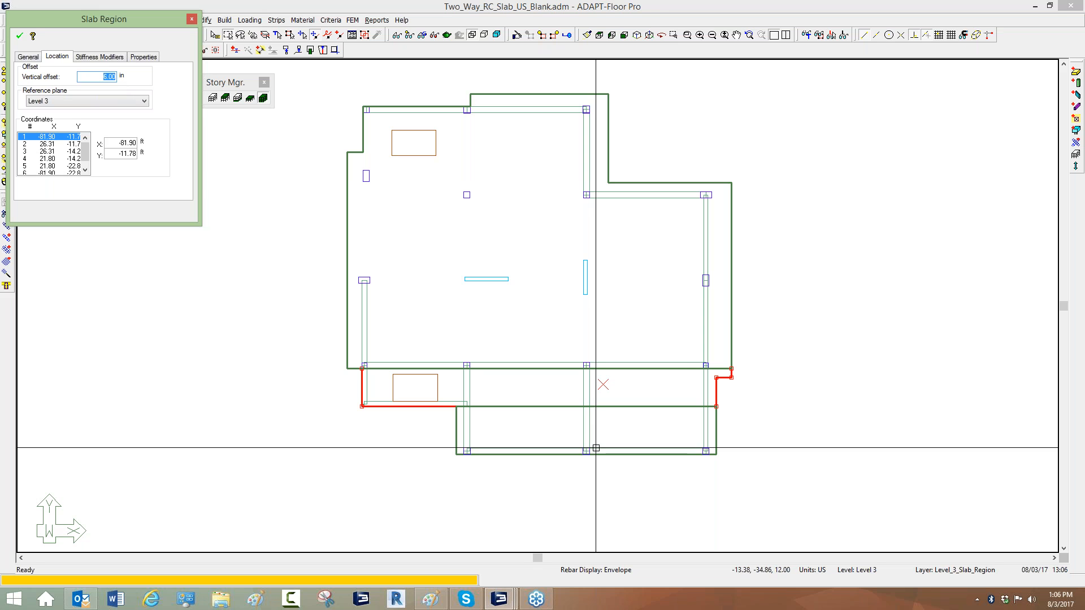
Inspect the thickness and vertical offset of the bottom slab region, then close its properties.
left_click(714, 428)
double_click(713, 428)
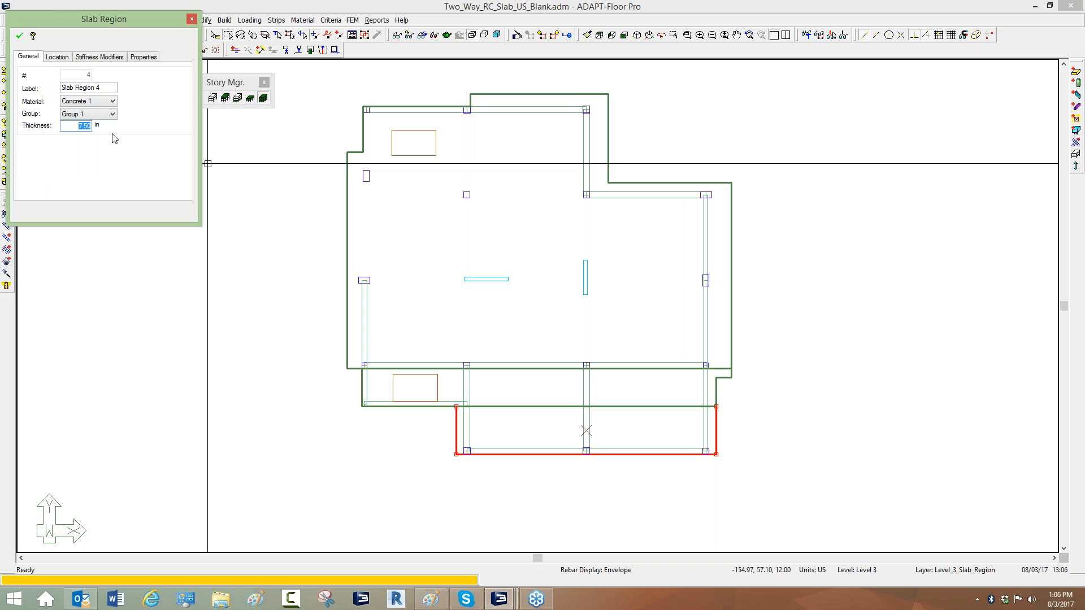
left_click(56, 56)
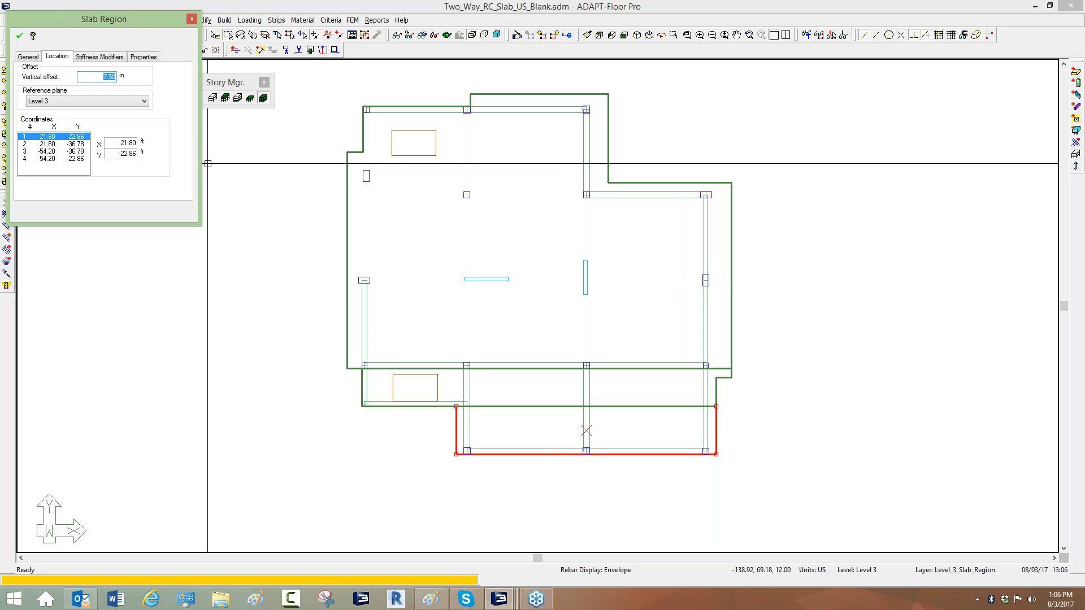
left_click(678, 302)
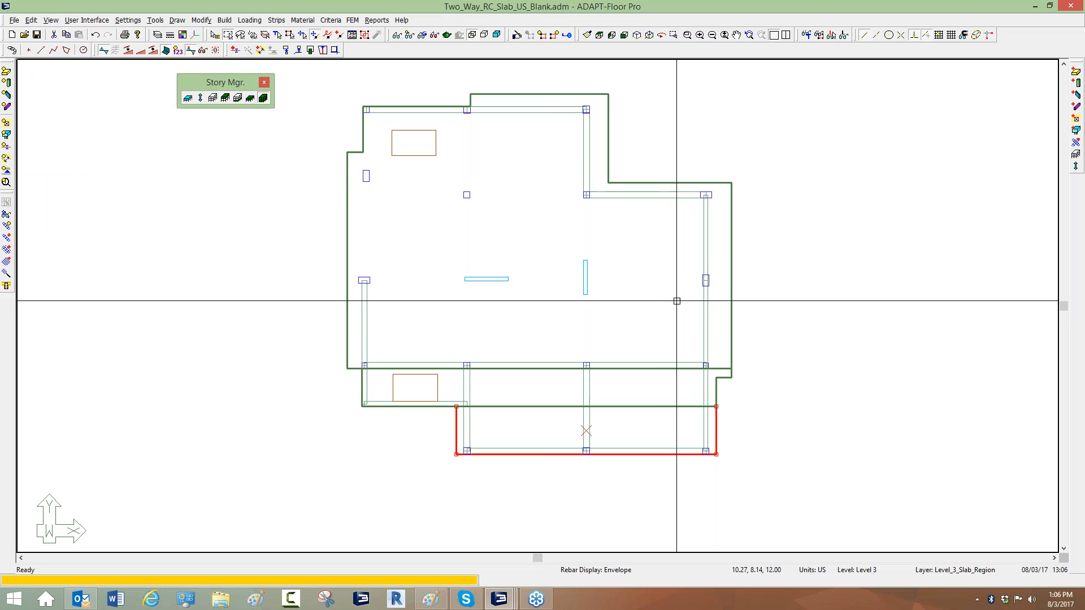
Inspect the section and vertical offset of the right-hand beam in the upper bay.
middle_click_drag(674, 328, 669, 283)
scroll(739, 402, "up", 3)
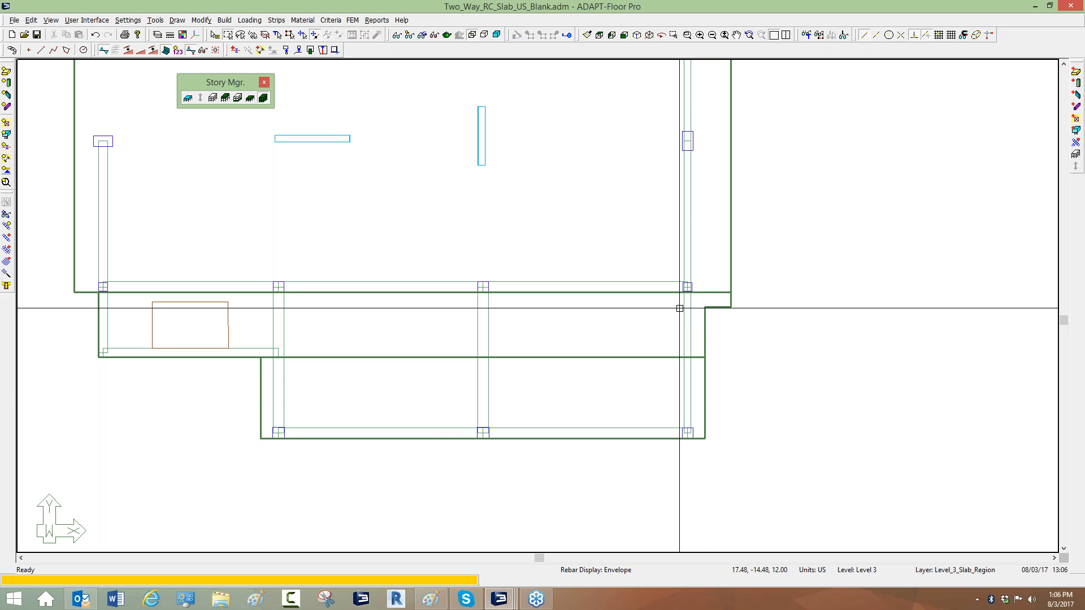
scroll(662, 409, "down", 2)
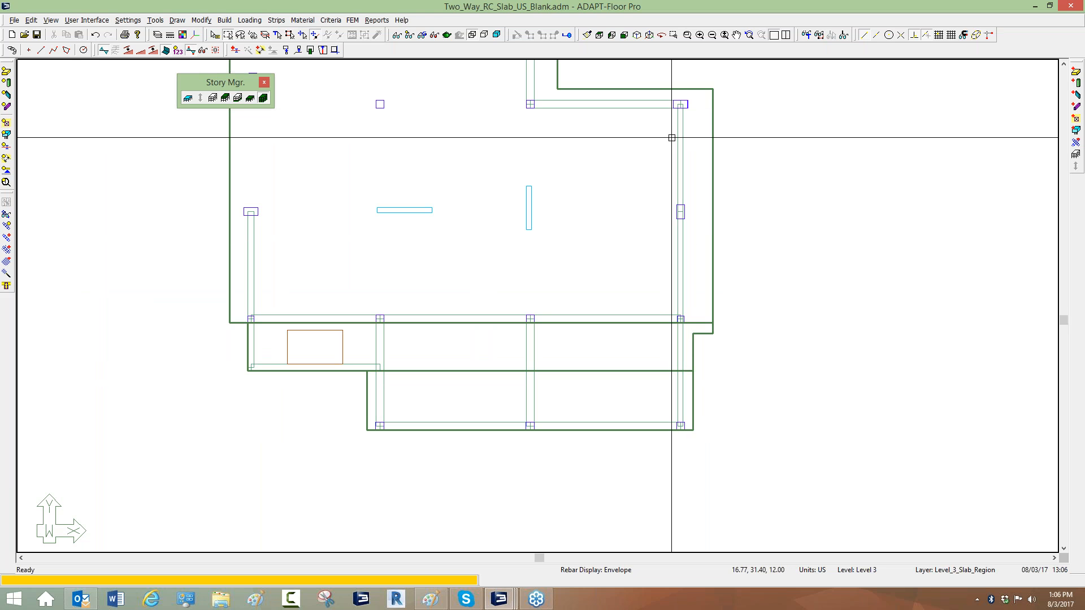
double_click(681, 157)
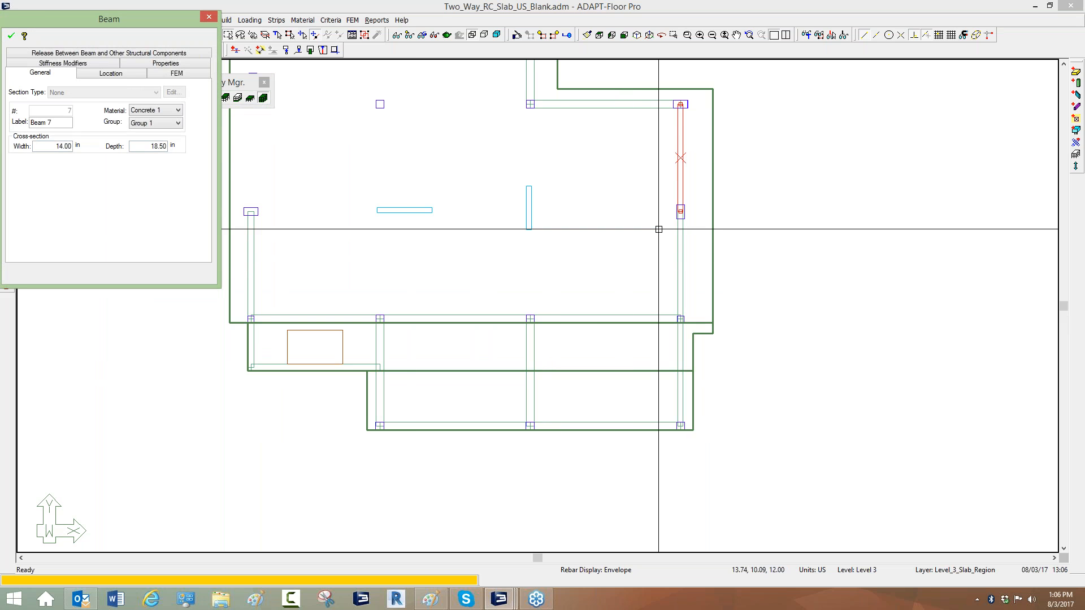
left_click(89, 75)
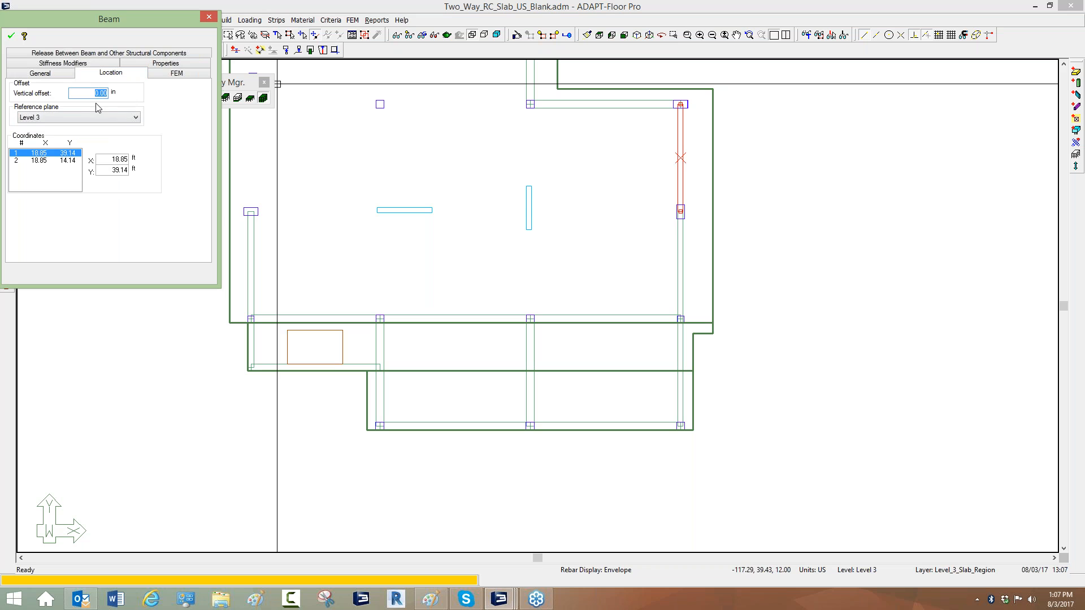
left_click(595, 209)
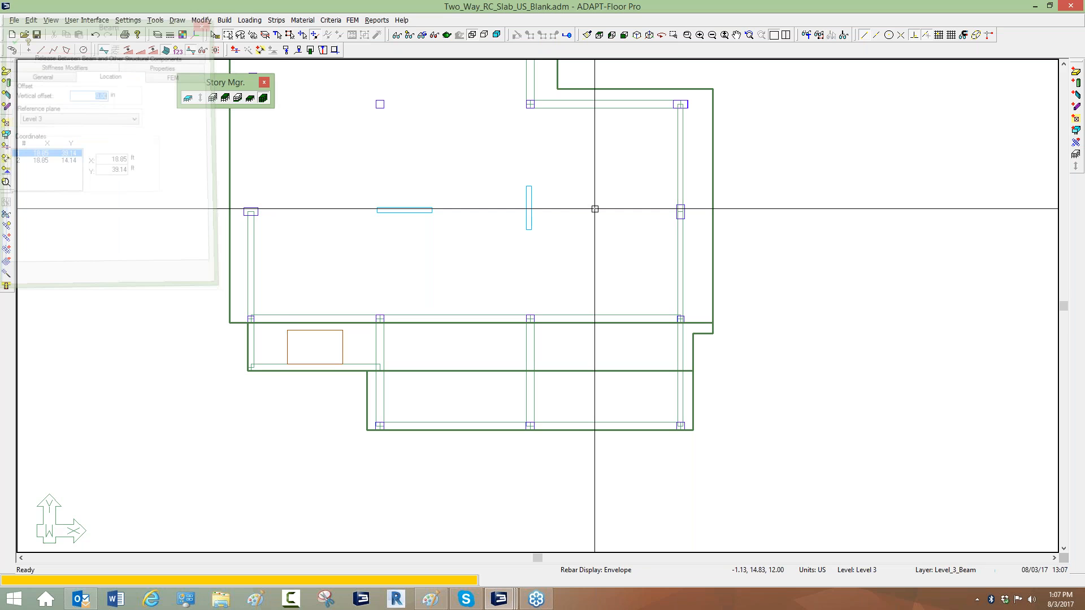
Inspect the section and vertical offset of the two right-hand beams in the lower bays.
double_click(678, 340)
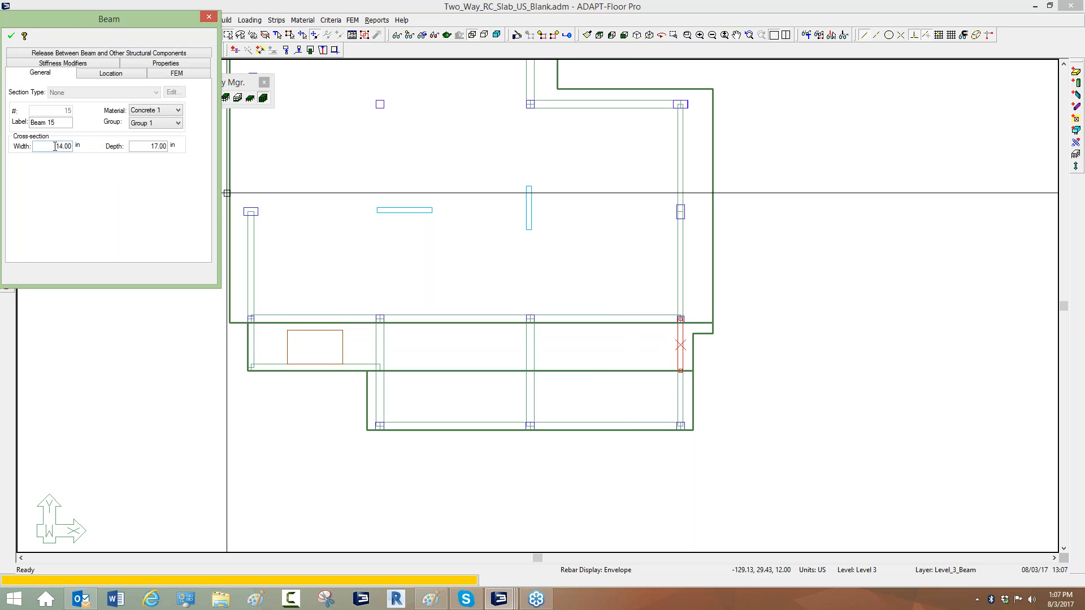
left_click(99, 83)
double_click(106, 94)
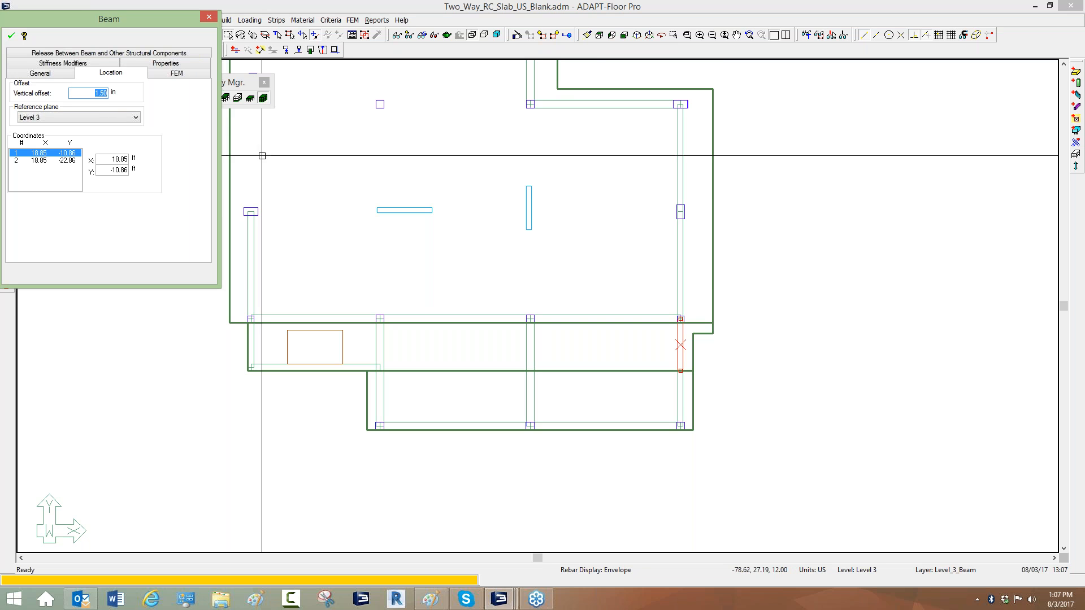
double_click(676, 380)
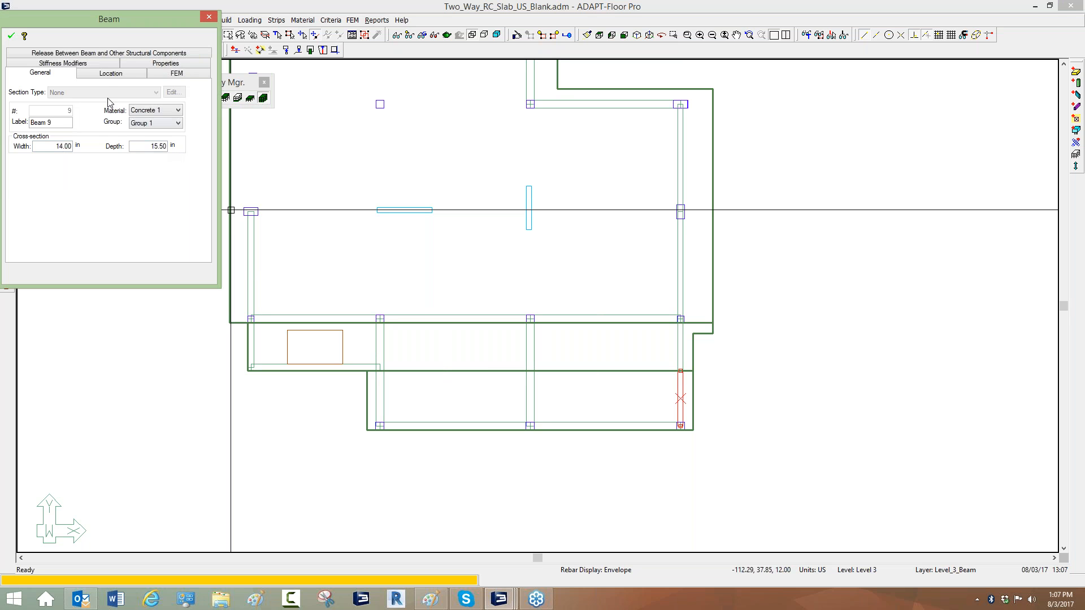
left_click(111, 74)
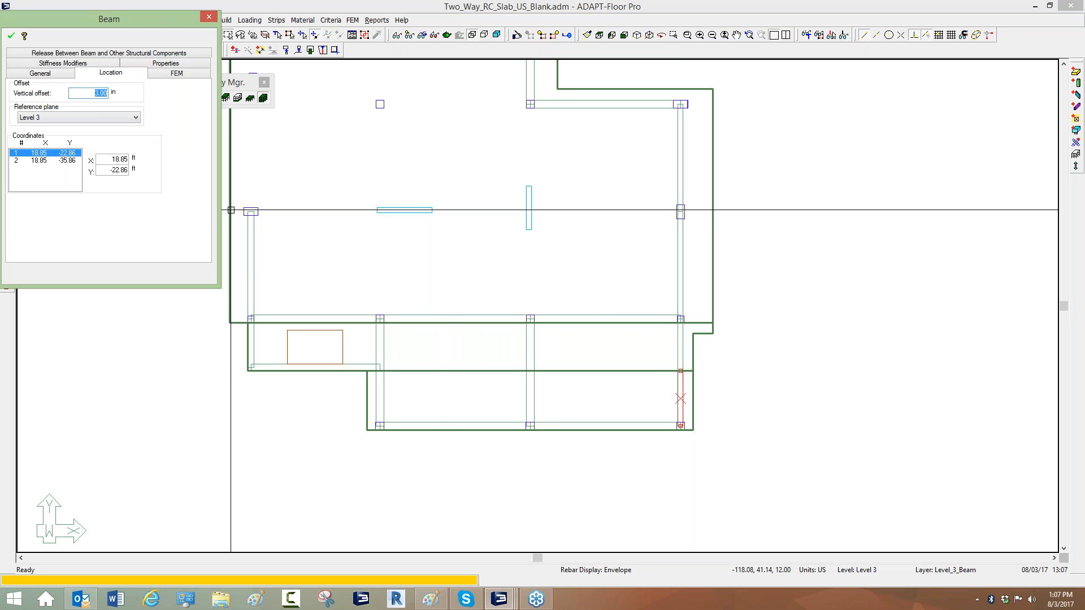
key("Escape")
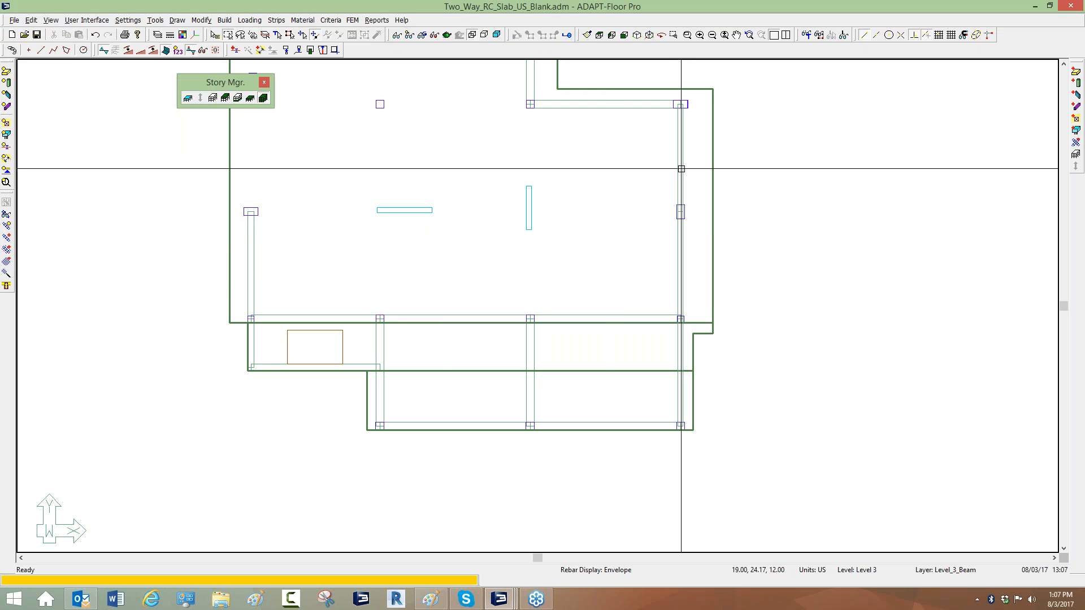
middle_click_drag(756, 407, 678, 437)
scroll(540, 300, "up", 1)
scroll(512, 281, "down", 4)
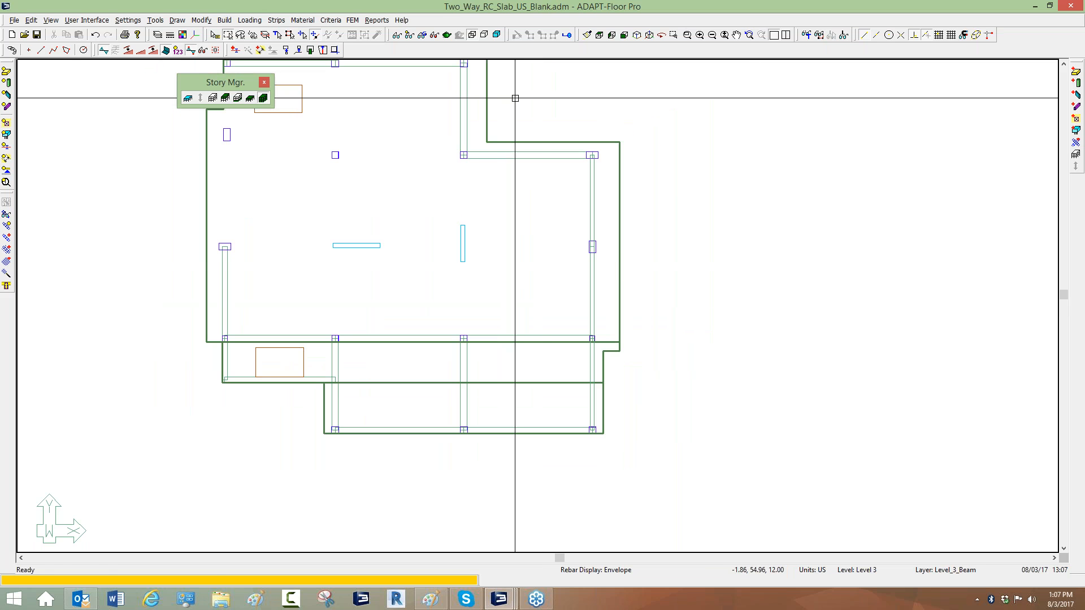
left_click(567, 35)
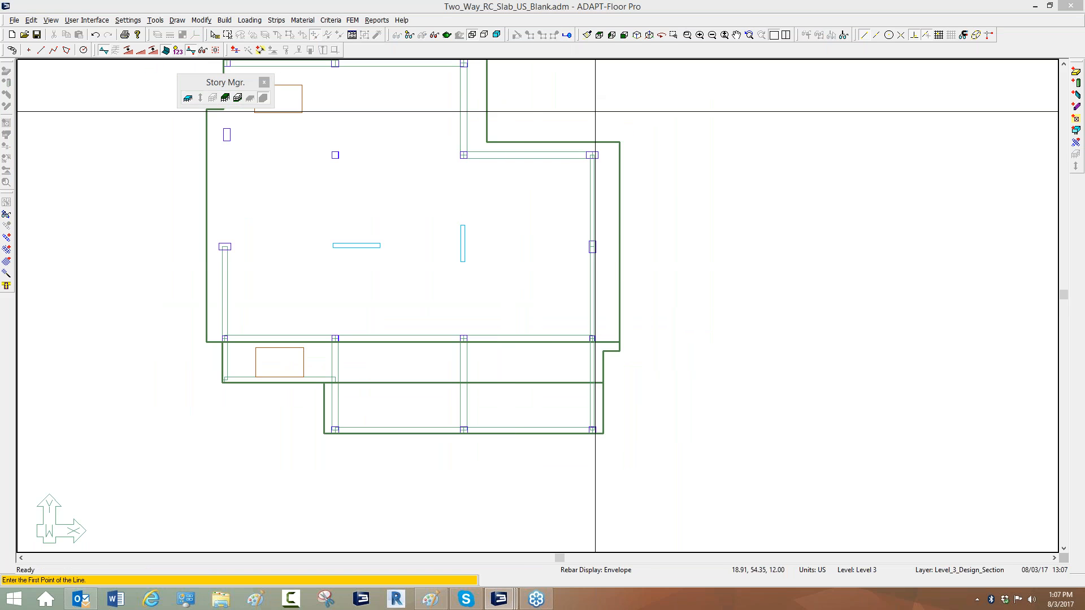
left_click(594, 106)
left_click(596, 461)
left_click(692, 395)
middle_click_drag(693, 395, 472, 363)
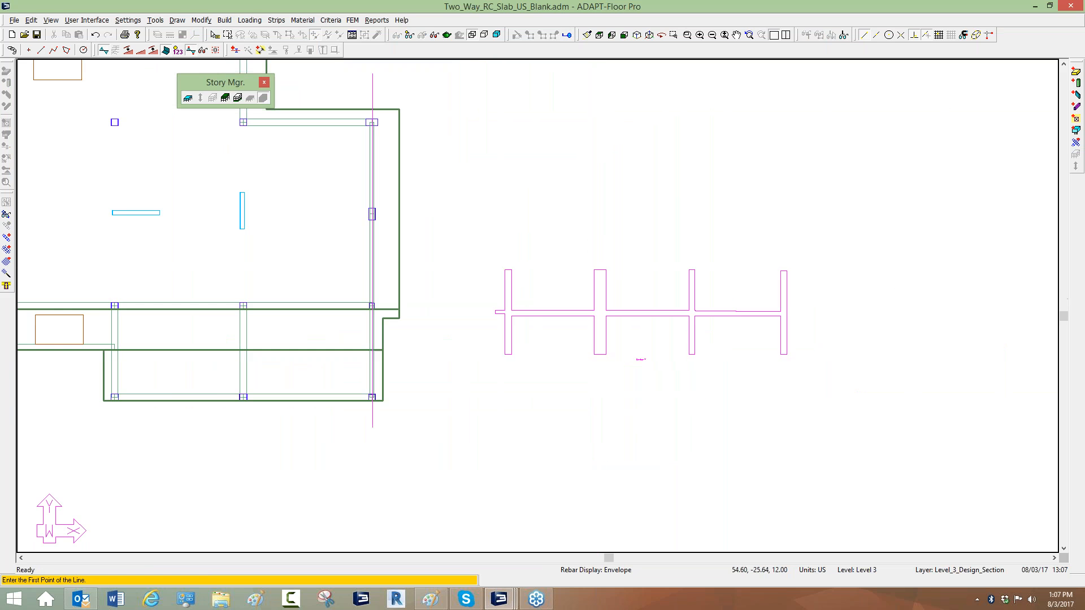
scroll(735, 328, "up", 4)
scroll(283, 279, "up", 1)
scroll(562, 313, "down", 2)
scroll(589, 305, "up", 3)
scroll(269, 266, "up", 1)
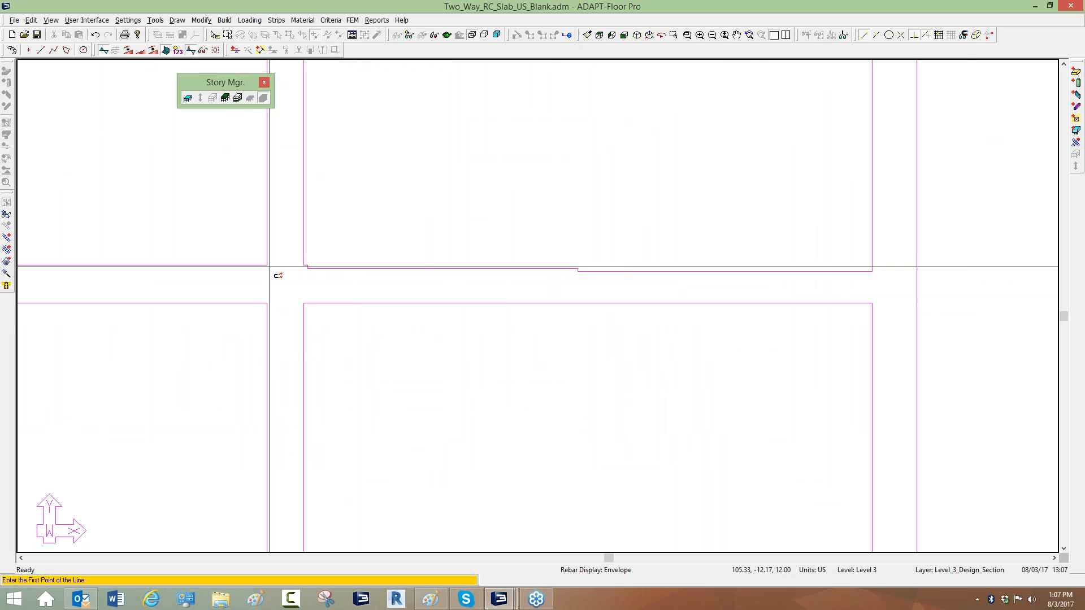
scroll(341, 243, "up", 4)
scroll(551, 257, "up", 1)
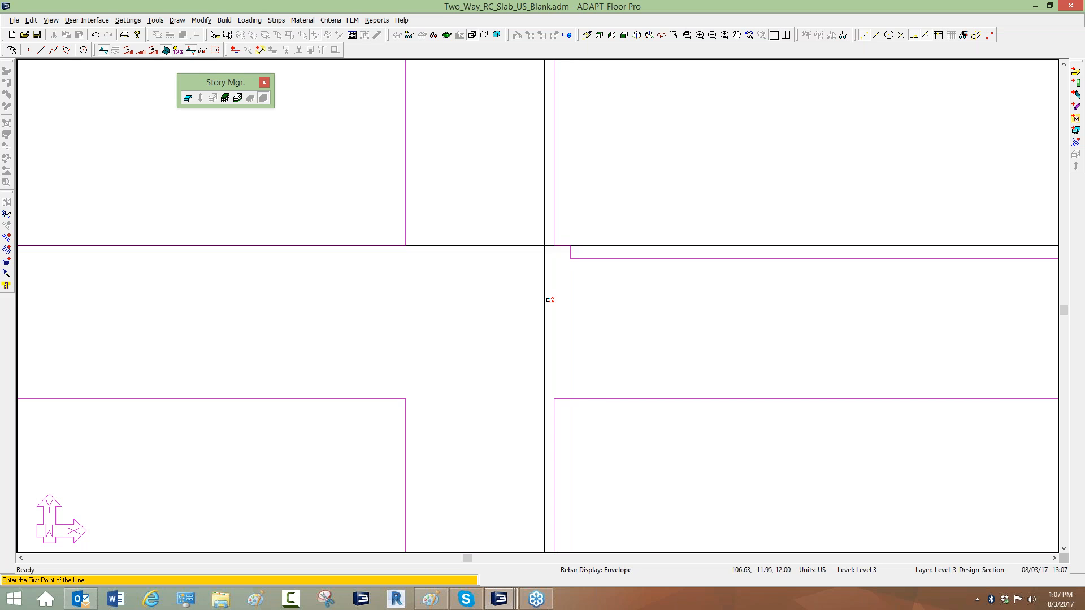
middle_click_drag(596, 277, 240, 242)
scroll(240, 249, "down", 2)
middle_click_drag(1033, 260, 317, 276)
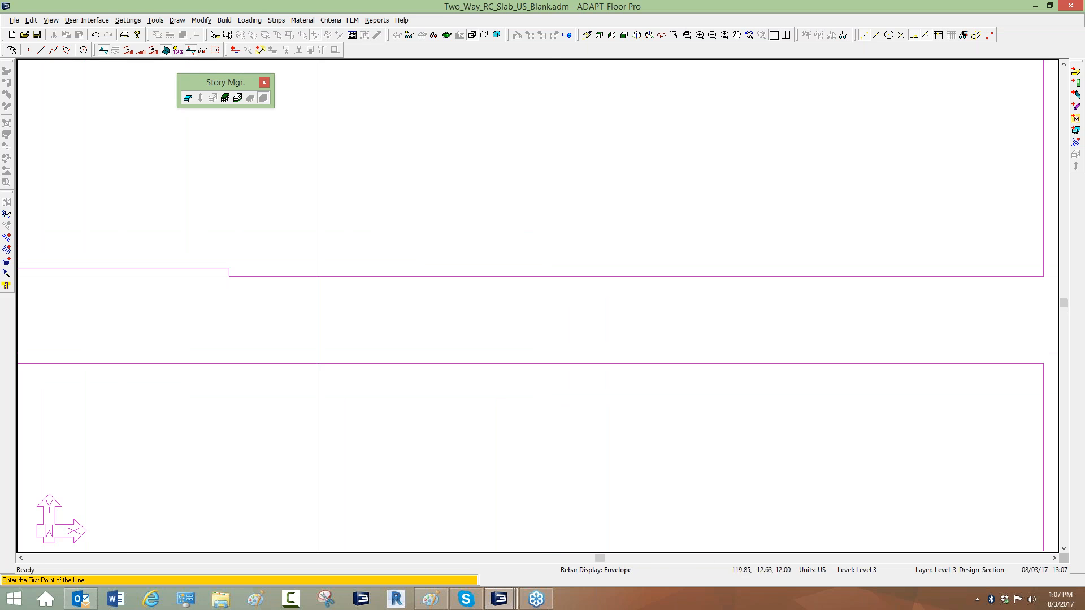
scroll(225, 274, "up", 1)
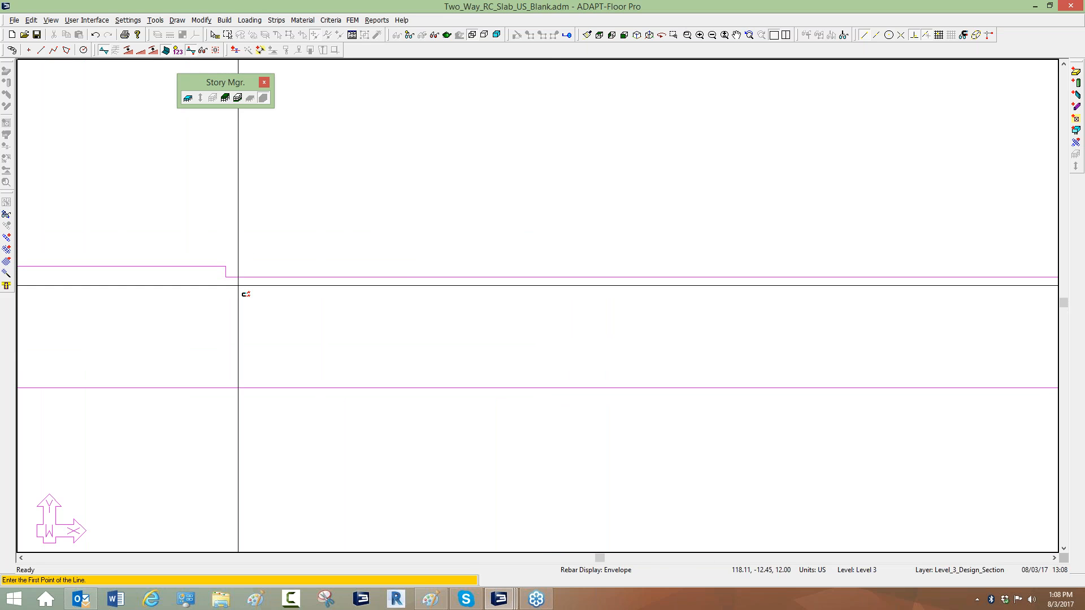
scroll(690, 279, "down", 3)
scroll(689, 276, "down", 4)
scroll(523, 277, "up", 2)
scroll(424, 252, "up", 1)
right_click(612, 190)
left_click(625, 197)
left_click(511, 99)
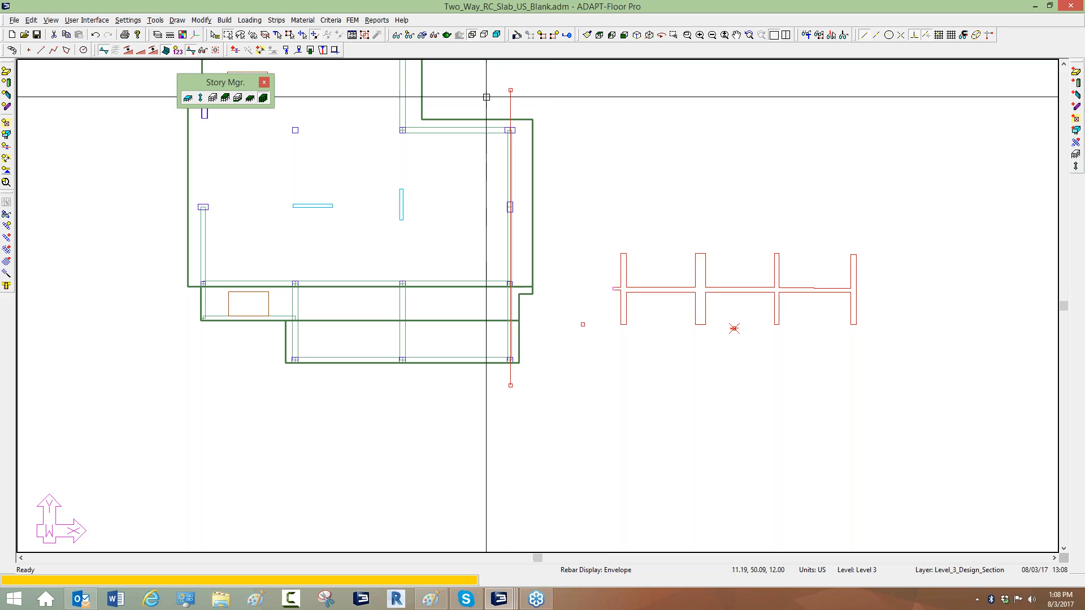
key("Delete")
Examine the middle beams spanning the two lower bays of the slab.
scroll(450, 243, "up", 3)
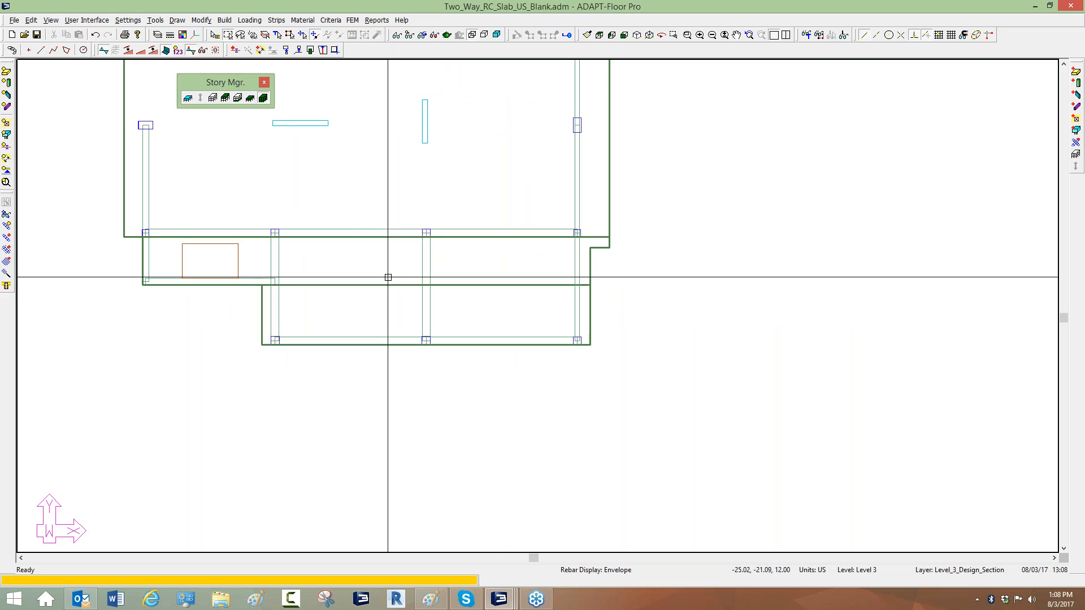
scroll(409, 275, "up", 1)
left_click(423, 253)
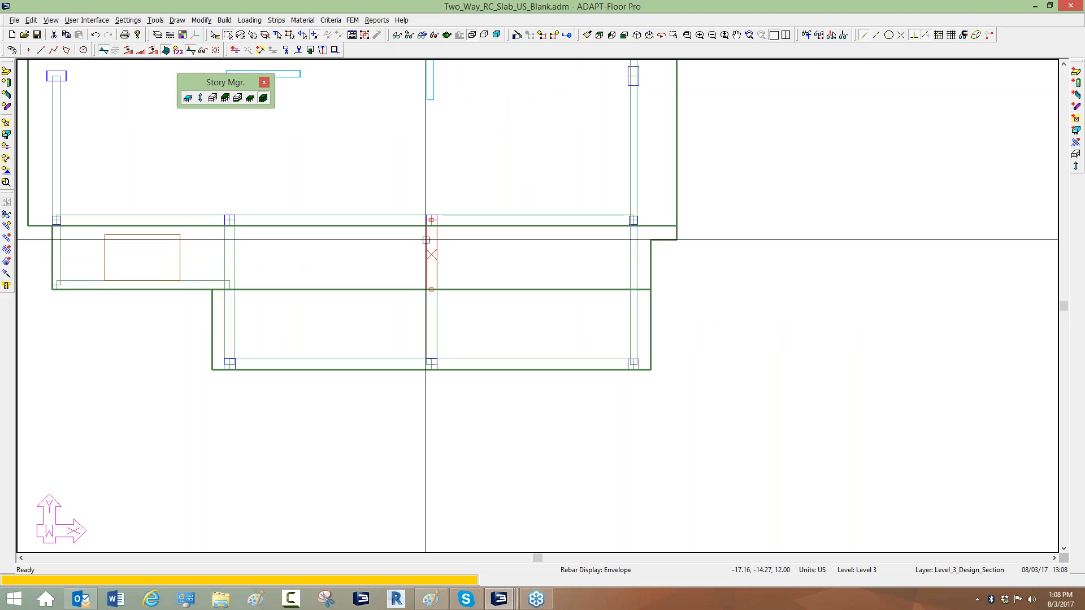
left_click(428, 303)
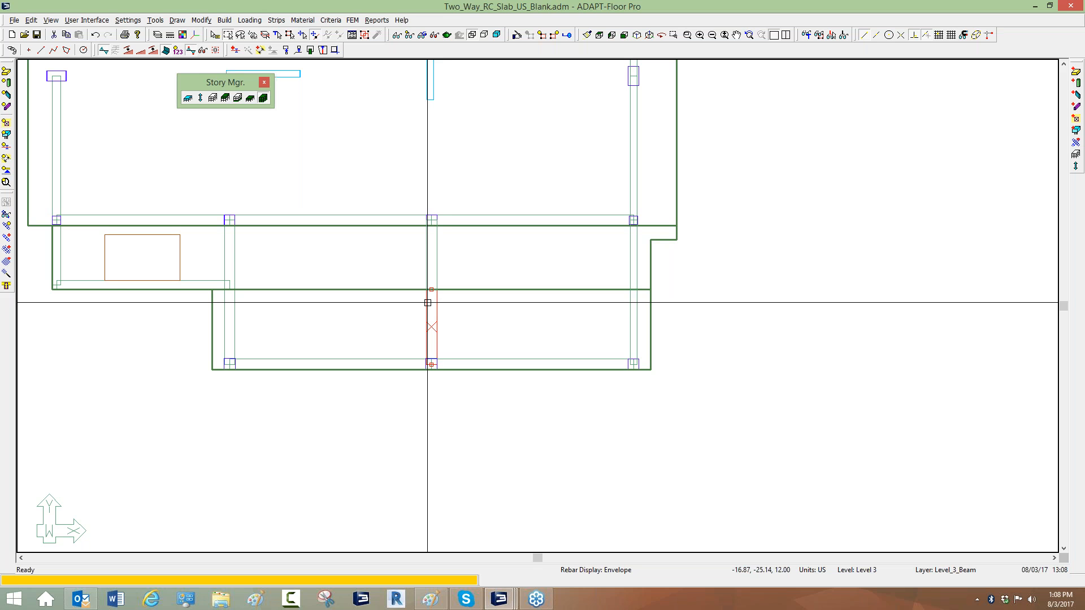
key("Escape")
scroll(444, 356, "down", 1)
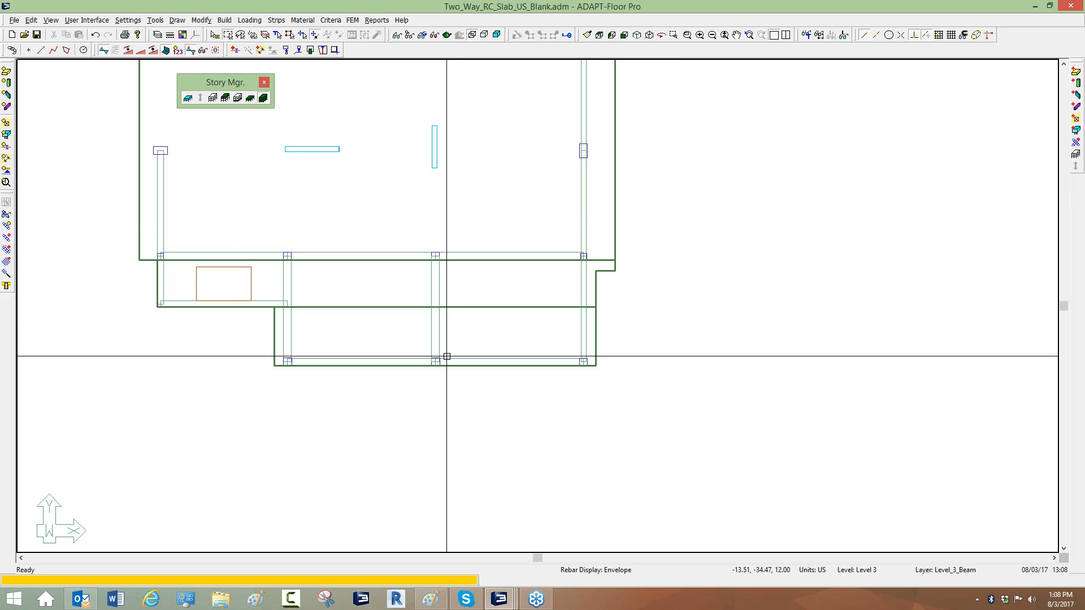
scroll(450, 356, "up", 1)
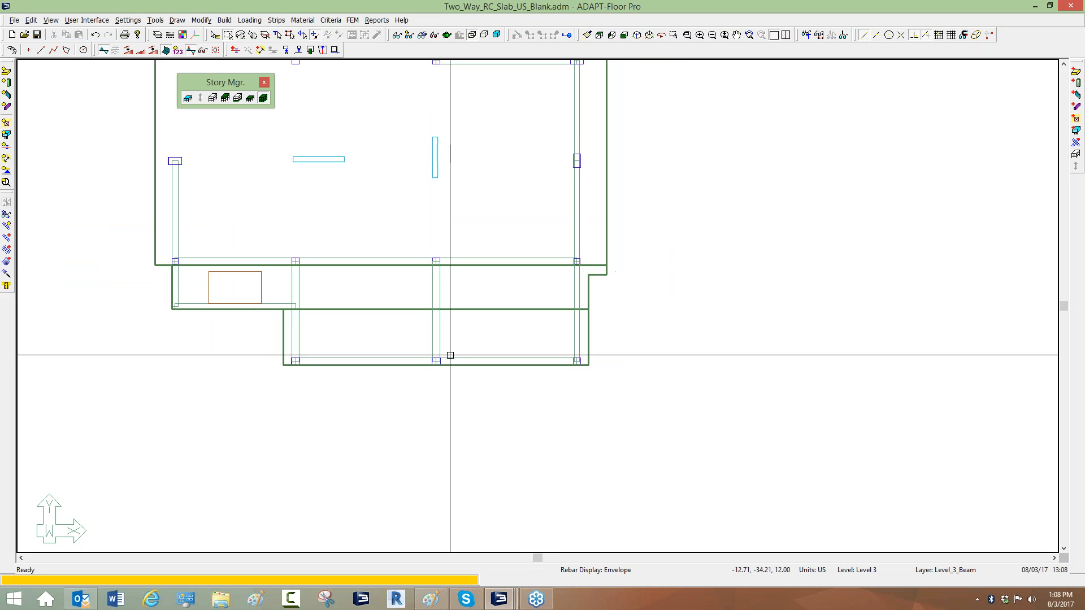
scroll(450, 355, "down", 1)
scroll(449, 356, "down", 1)
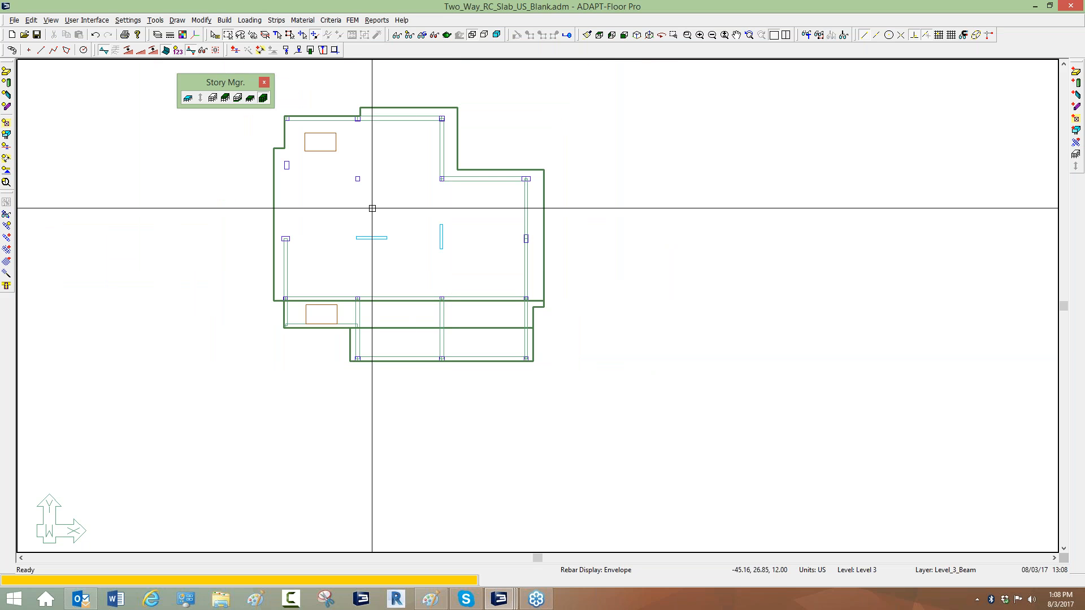
scroll(427, 206, "up", 3)
scroll(367, 277, "up", 1)
scroll(382, 309, "down", 4)
middle_click_drag(383, 307, 419, 339)
scroll(421, 260, "up", 1)
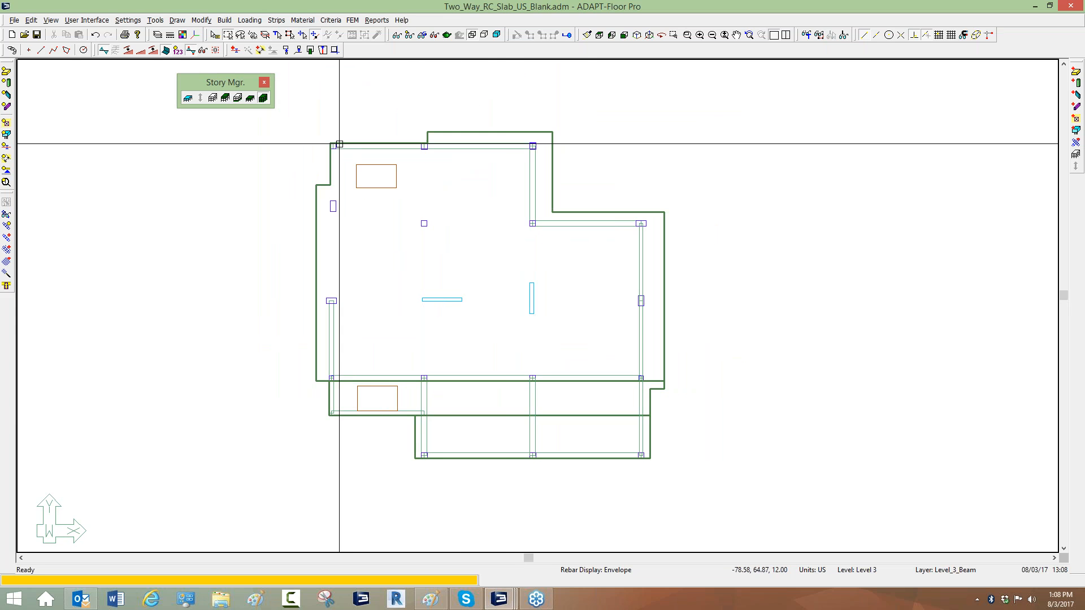
scroll(506, 151, "down", 1)
scroll(505, 153, "up", 1)
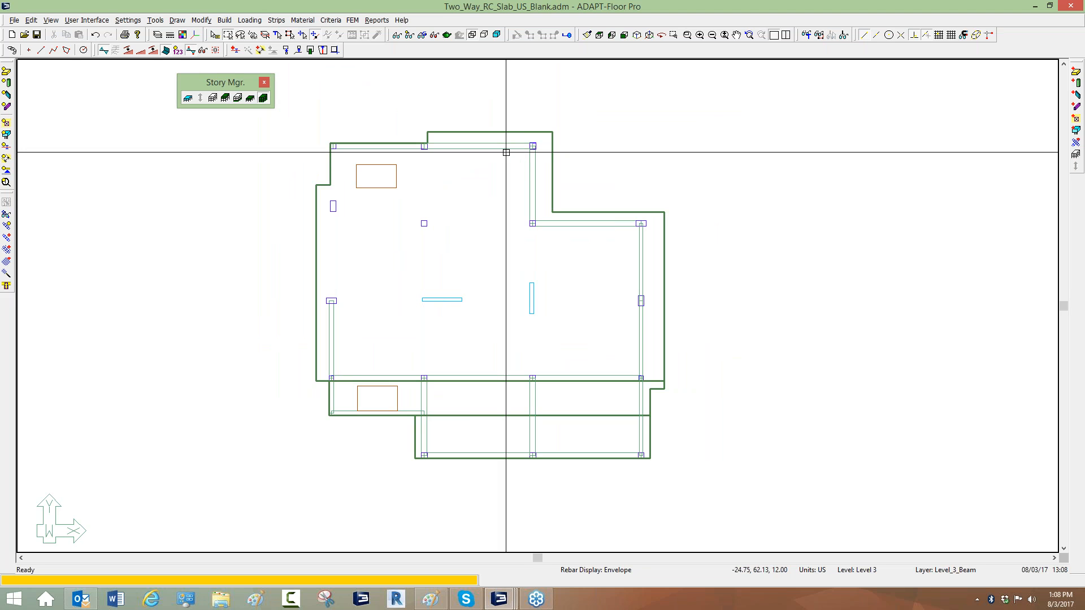
Inspect the section and end releases of the top beam along the upper slab edge.
double_click(506, 151)
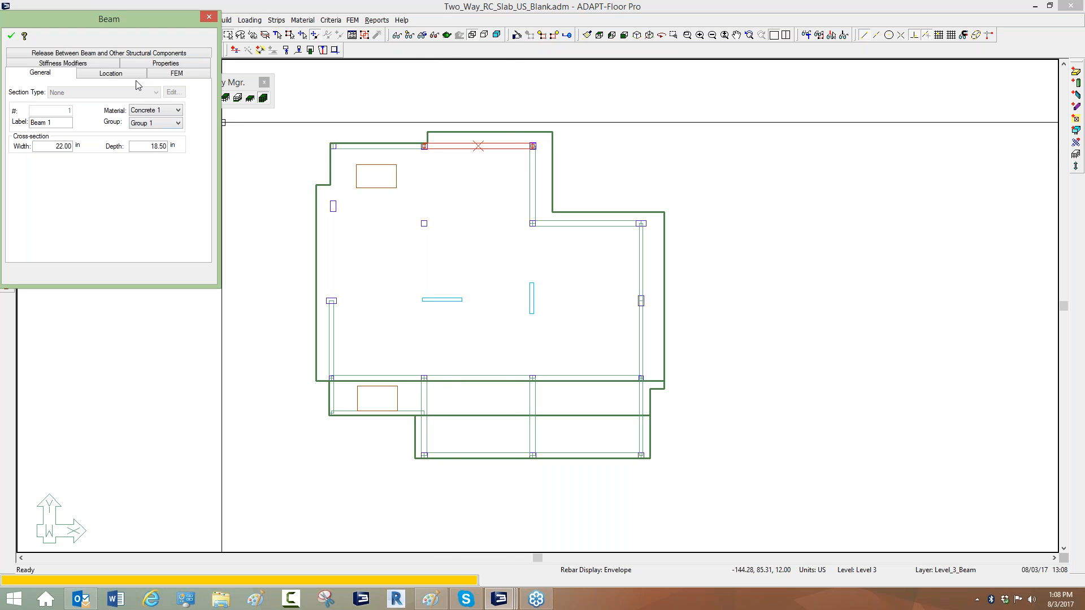
left_click(86, 53)
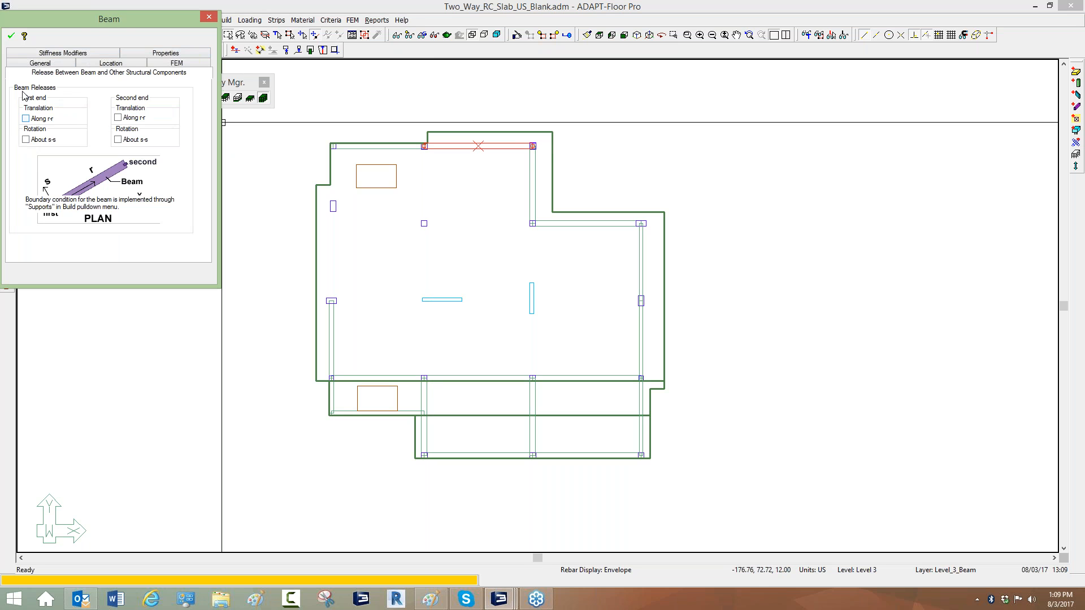
left_click(11, 36)
Add a stiffness modifier usage named Slab_Stiffness from the top beam's stiffness modifier settings.
scroll(421, 294, "up", 3)
middle_click_drag(422, 334, 441, 283)
scroll(452, 316, "down", 3)
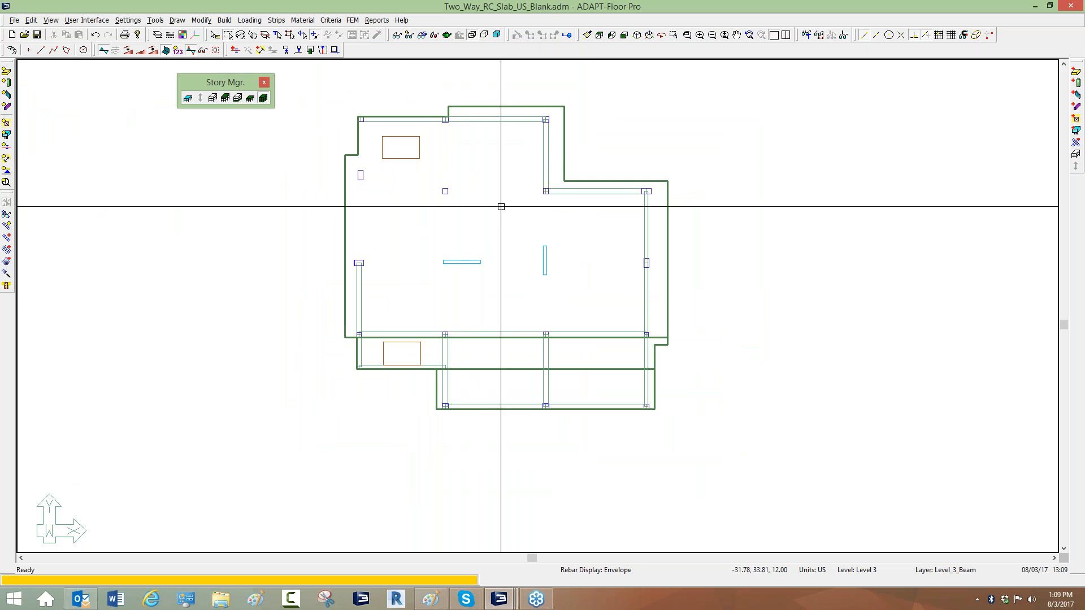
double_click(505, 118)
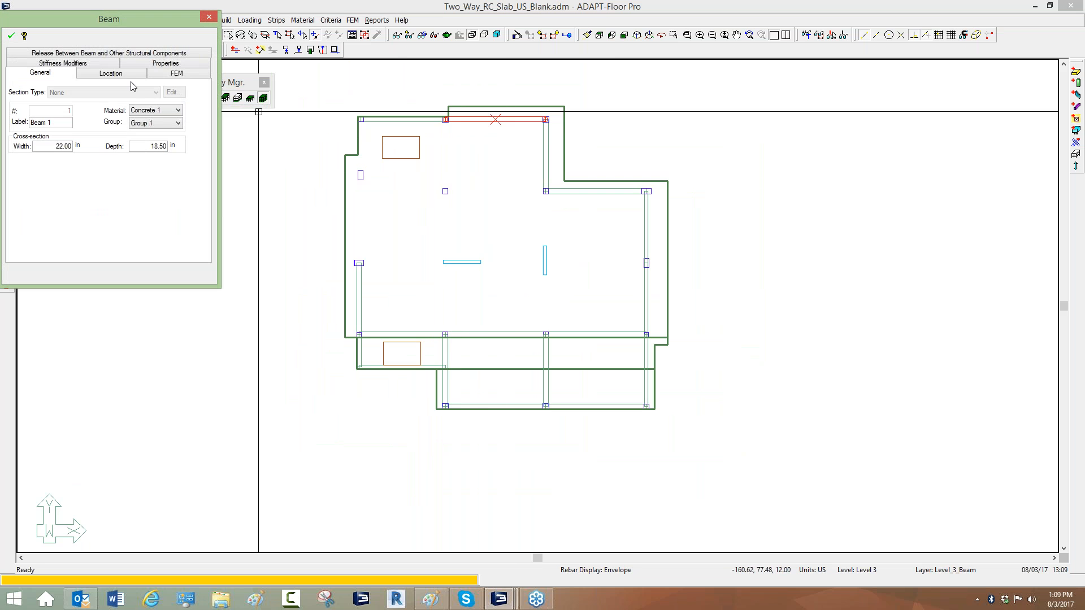
left_click(80, 65)
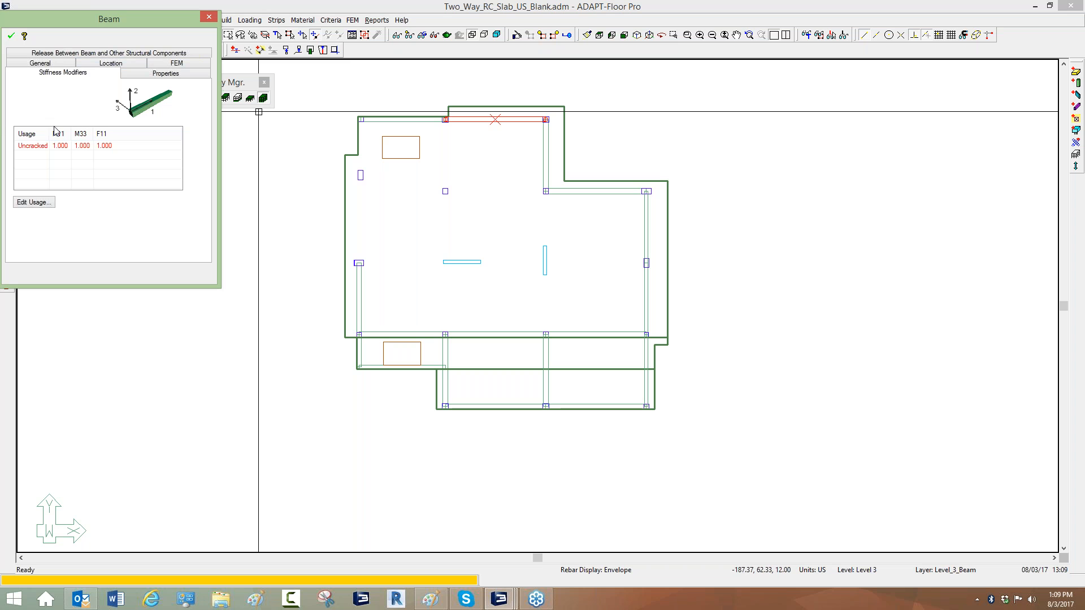
left_click(29, 202)
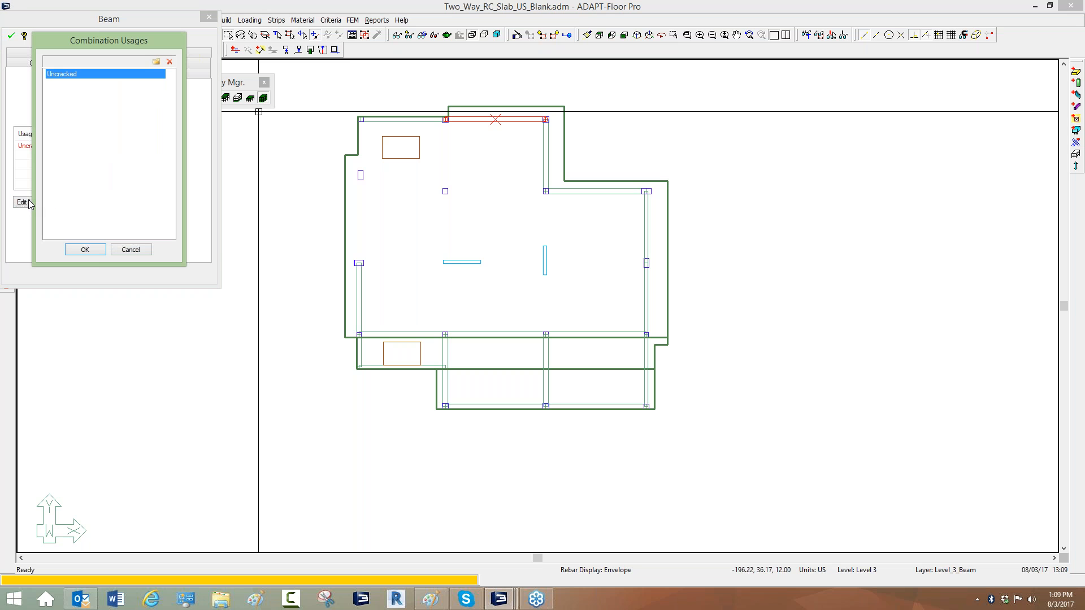
left_click(156, 61)
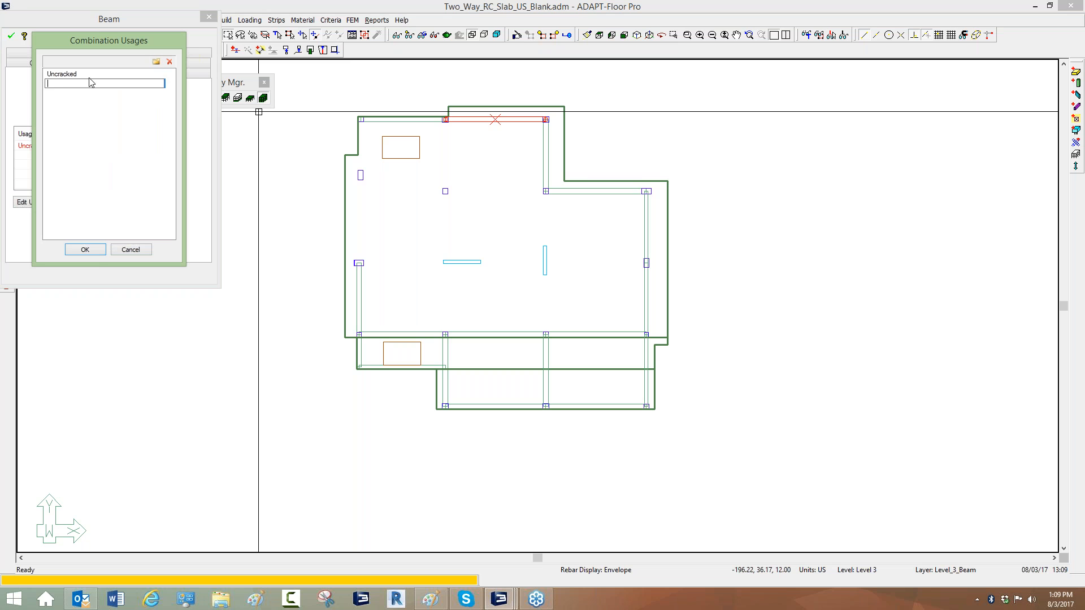
type("Slab_Stiffness")
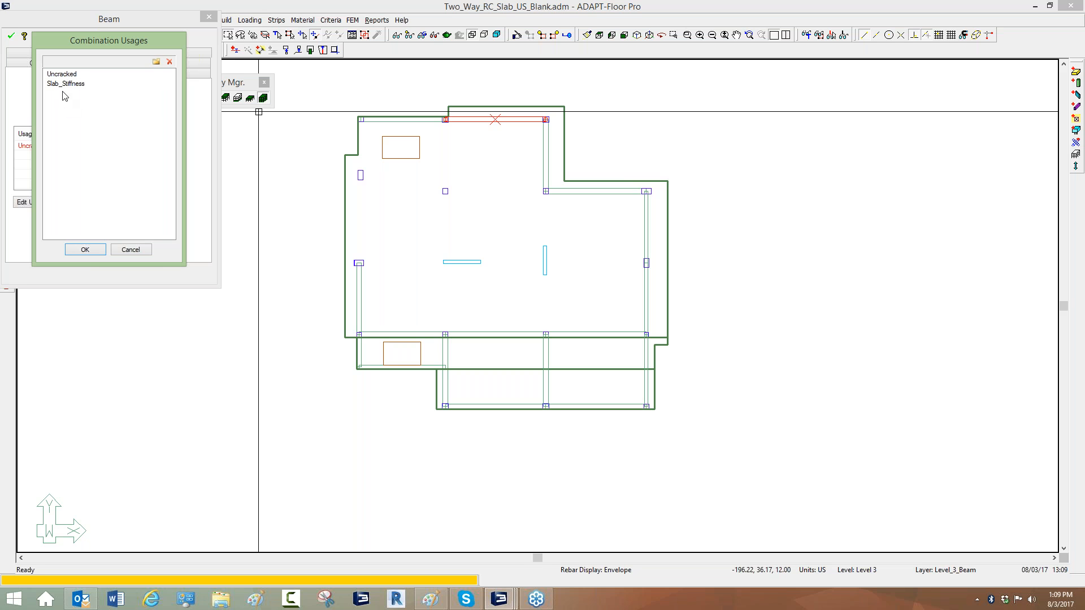
key("Return")
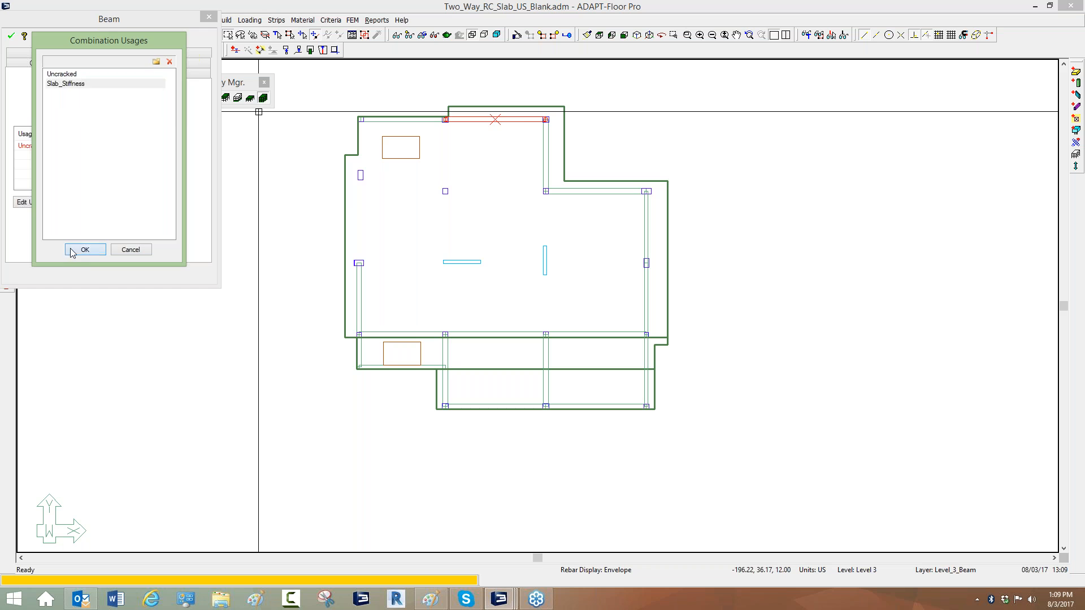
left_click(84, 250)
key("Escape")
Review the main slab region's stiffness modifiers for the Uncracked and Slab_Stiffness usages, then close it.
scroll(524, 198, "down", 2)
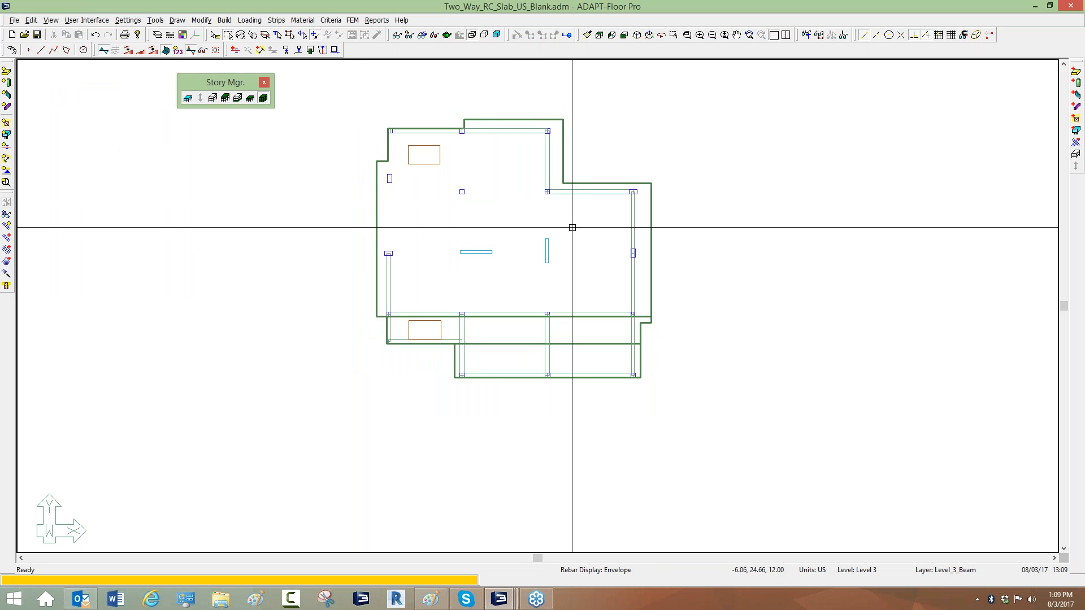
double_click(558, 159)
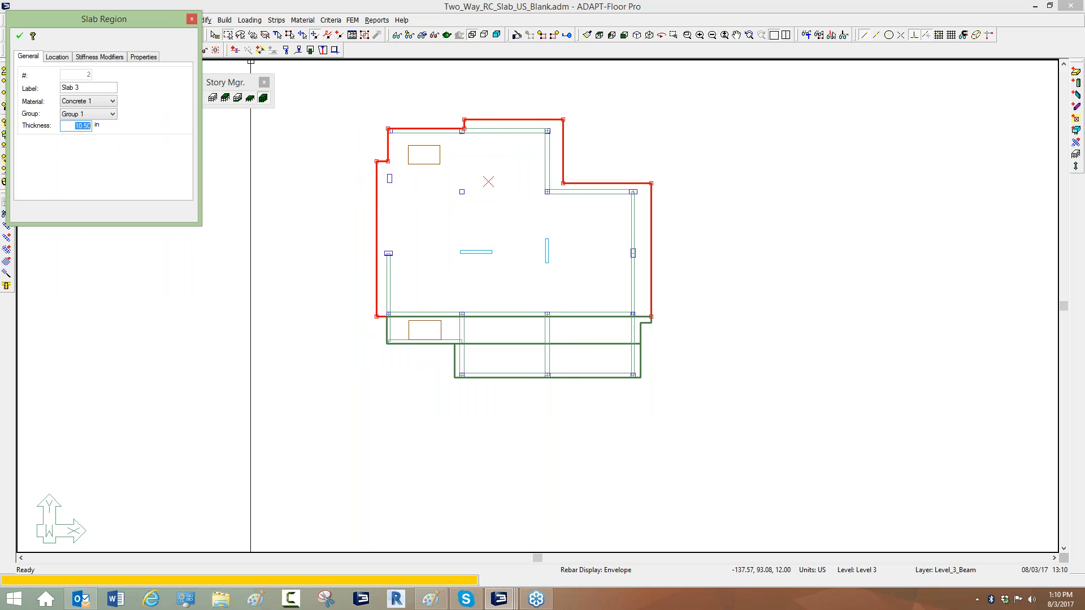
left_click(100, 57)
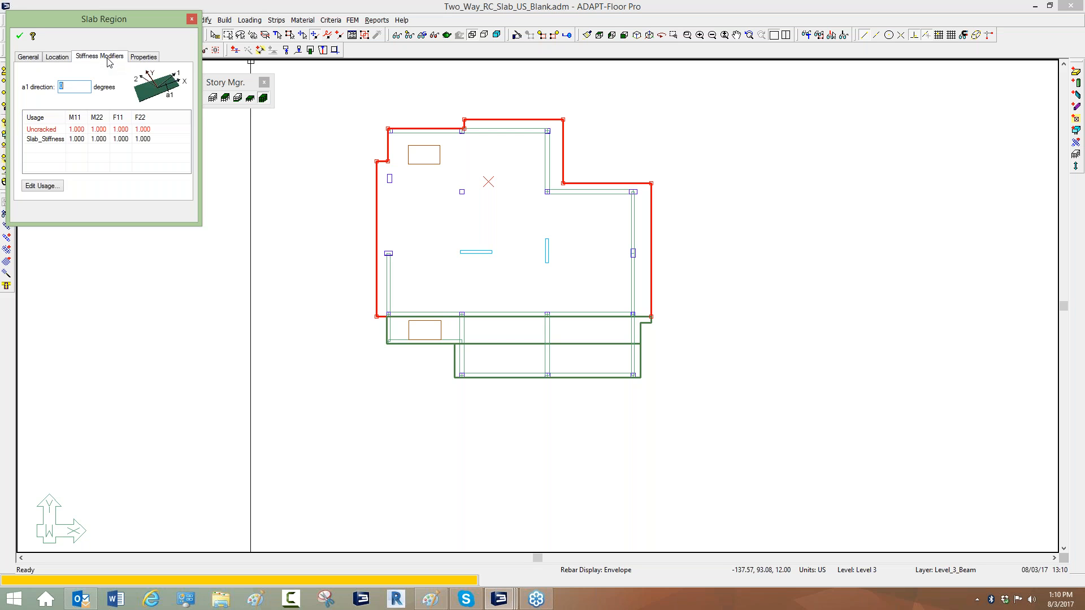
left_click(76, 136)
left_click(77, 140)
key("Tab")
key("Tab")
left_click(191, 19)
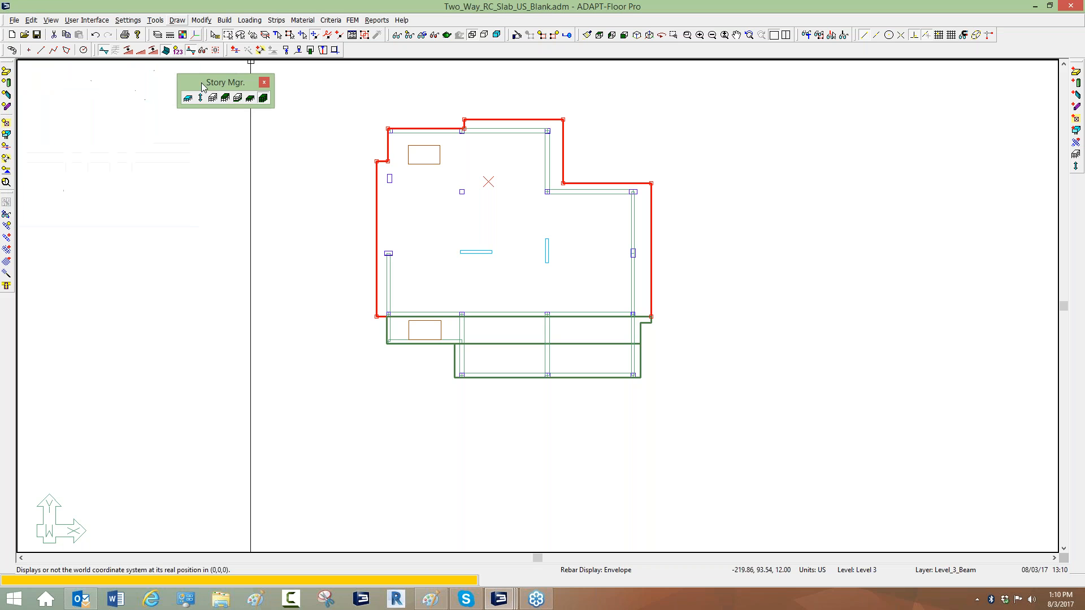
left_click(226, 168)
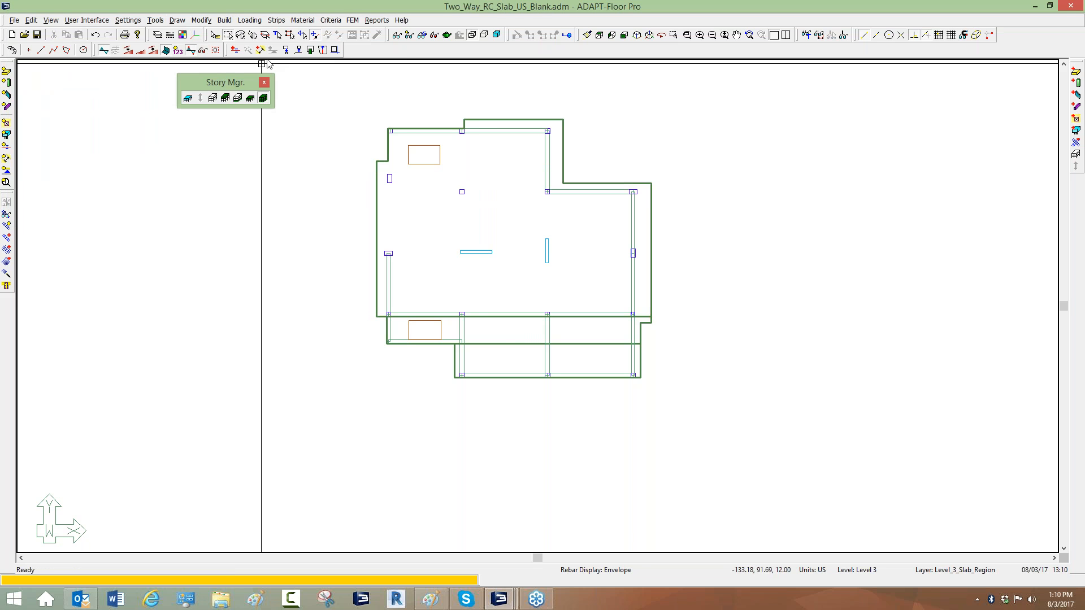
left_click(476, 119)
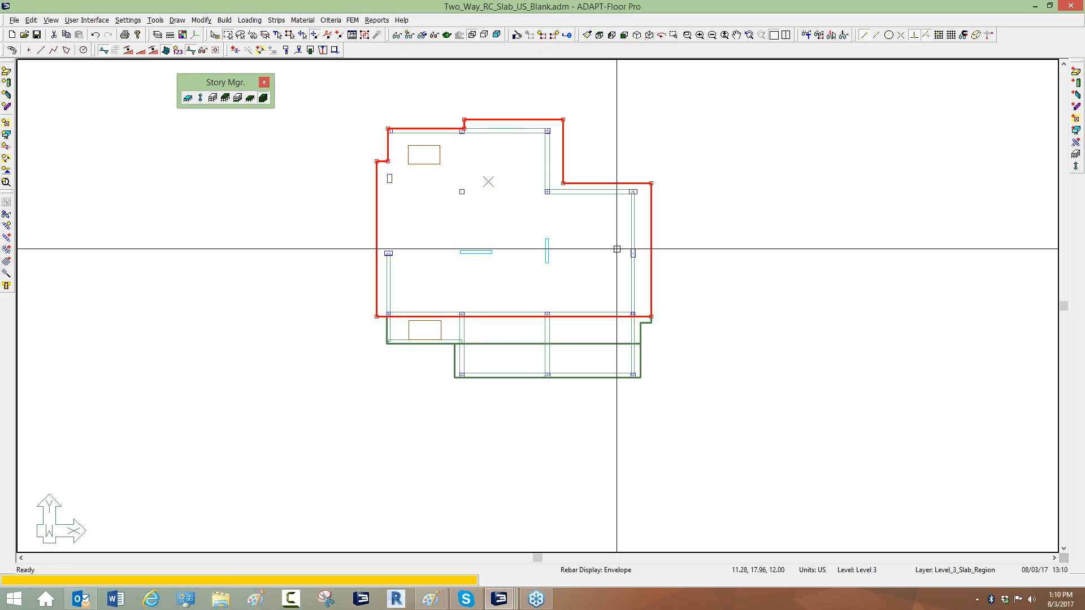
left_click(640, 350)
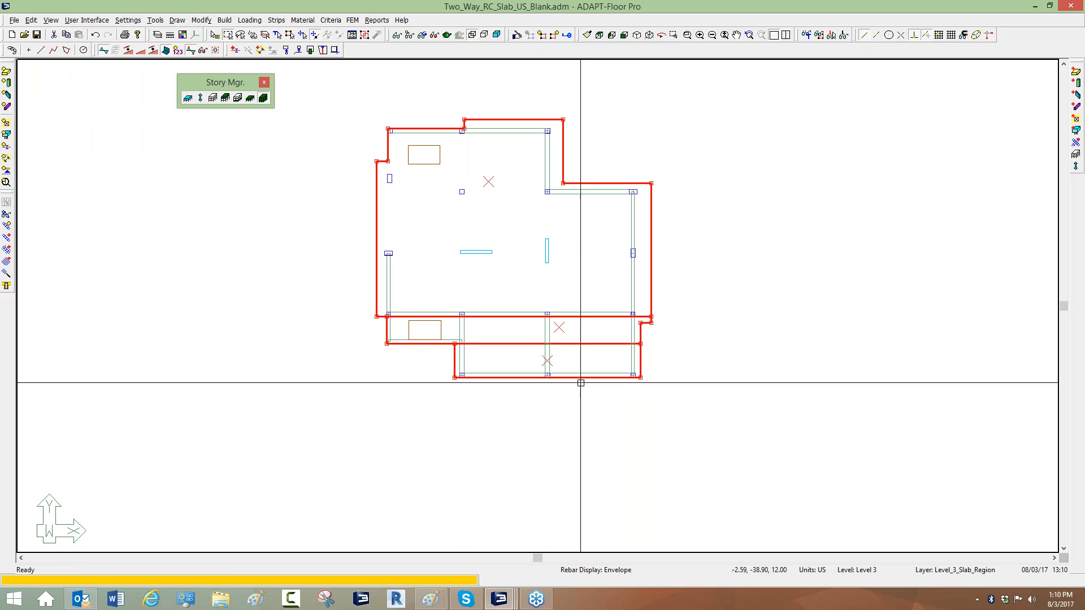
left_click(567, 425)
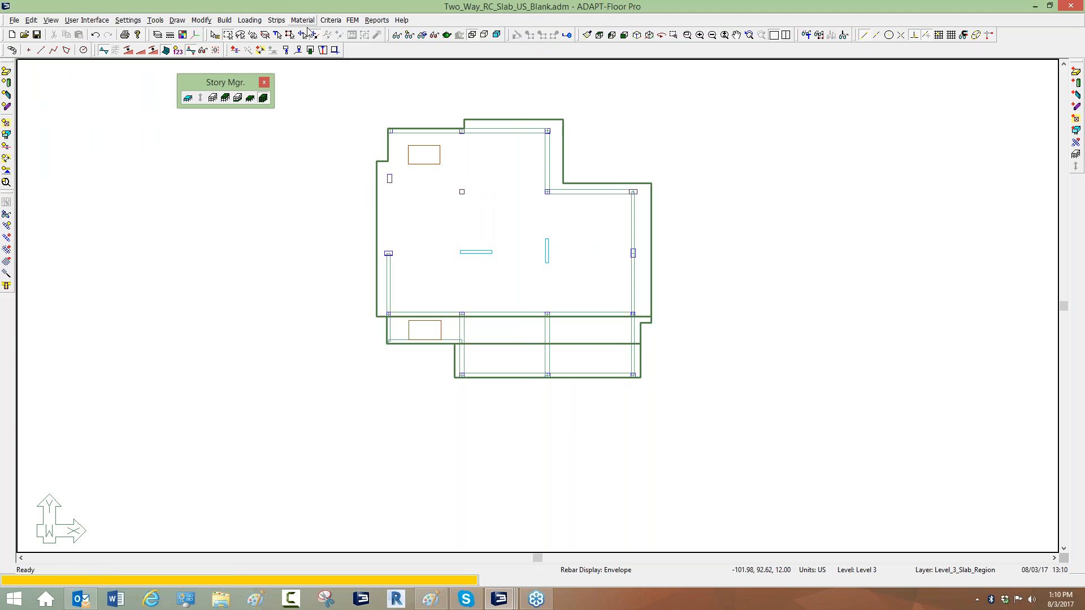
Select all slab regions by type and enable stiffness modifier editing in their shared item properties.
left_click(279, 36)
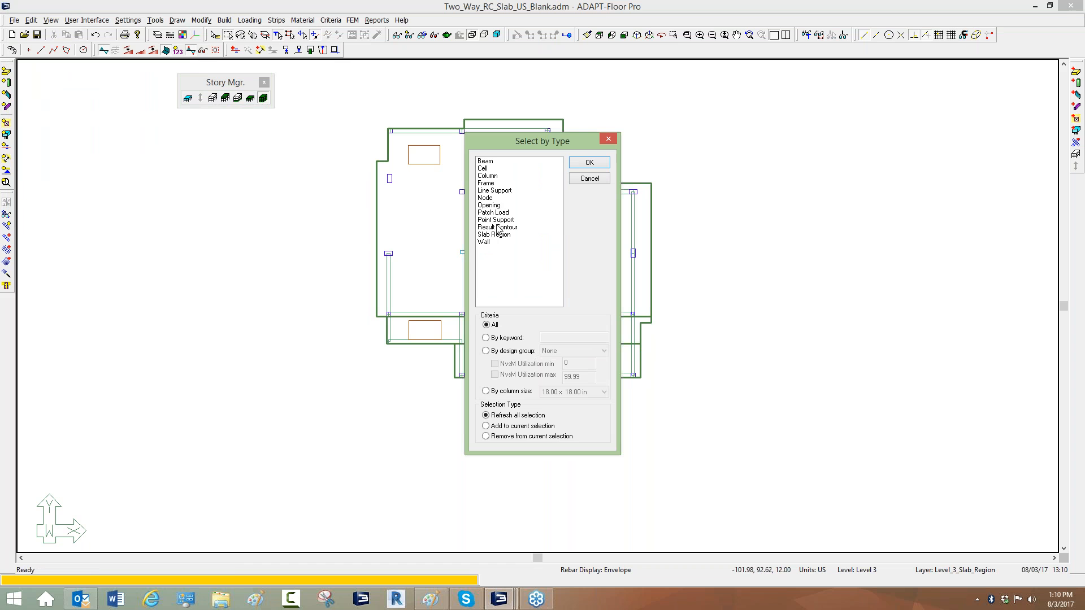
left_click(497, 235)
left_click(585, 164)
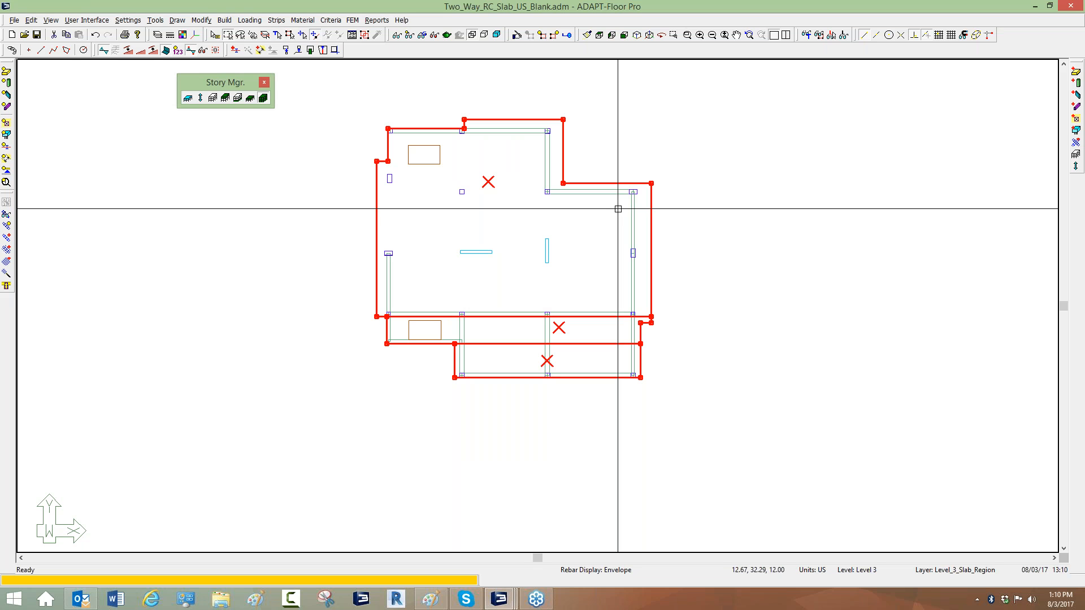
left_click(202, 20)
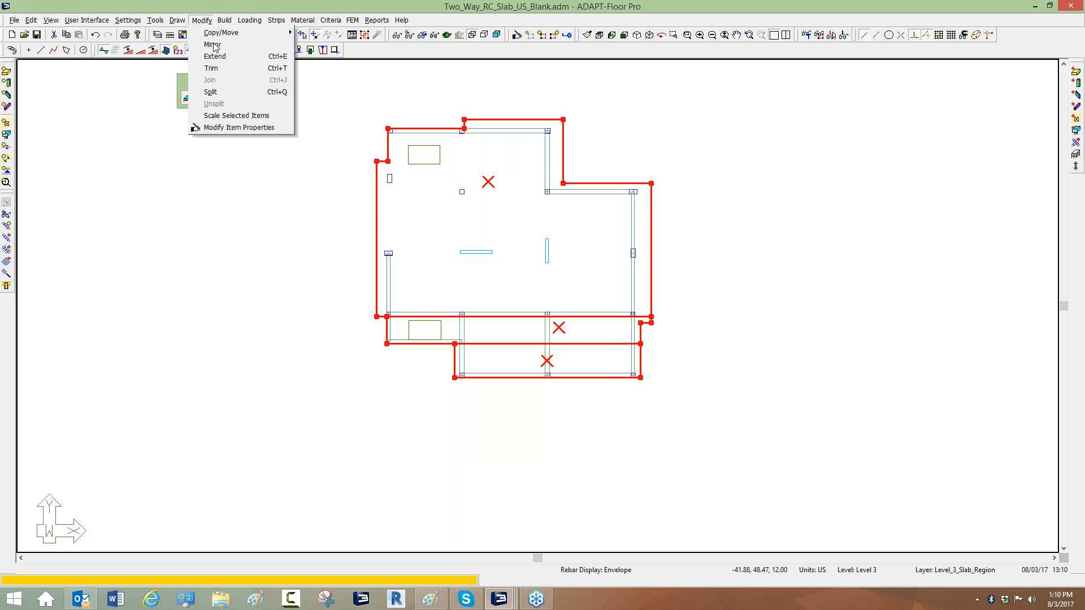
left_click(222, 127)
double_click(433, 179)
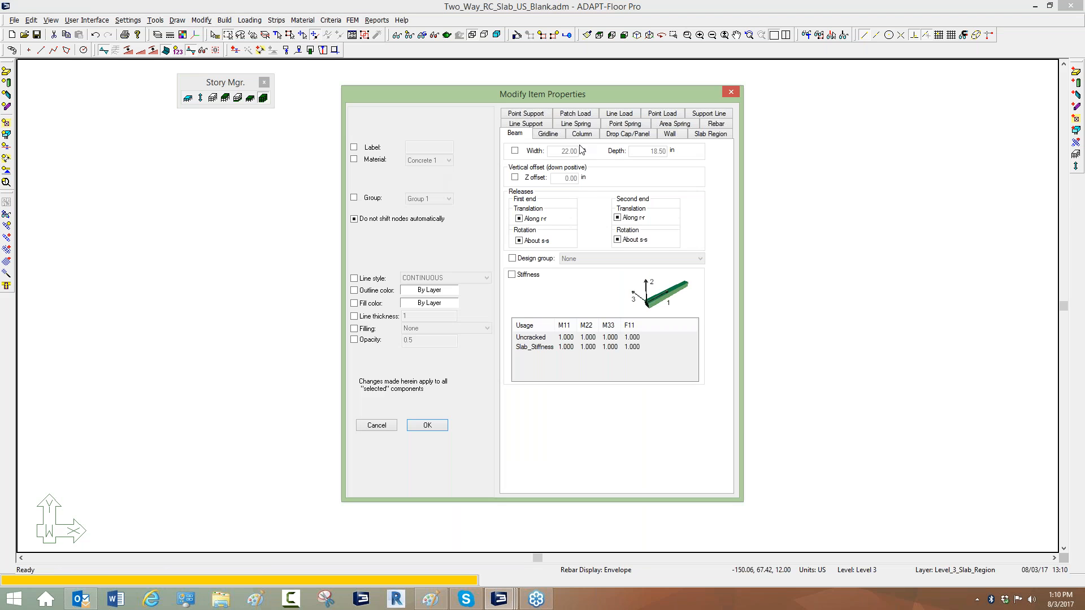
left_click(711, 136)
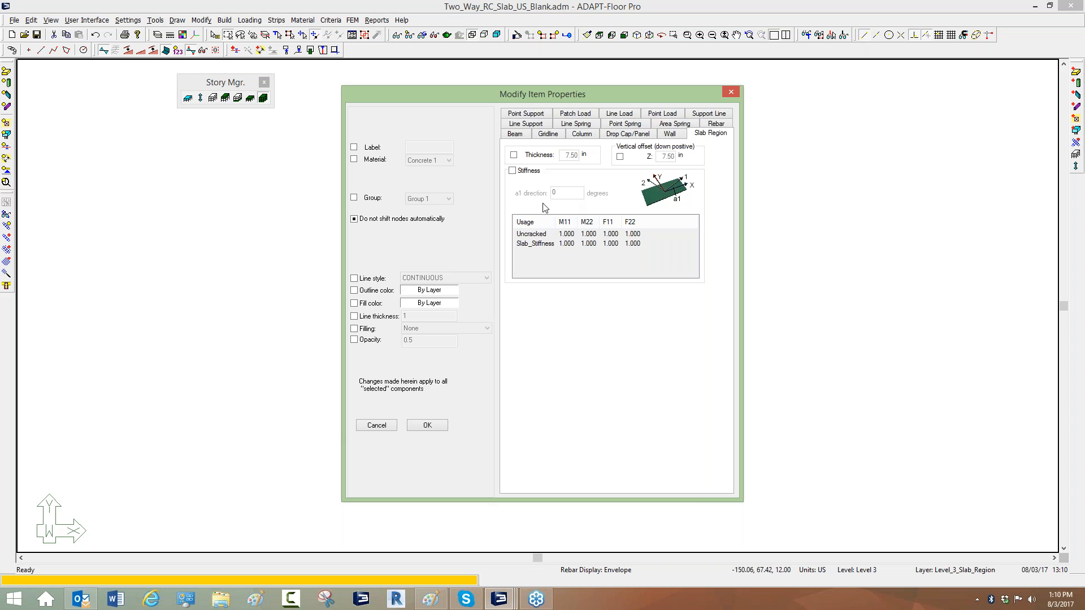
left_click(513, 170)
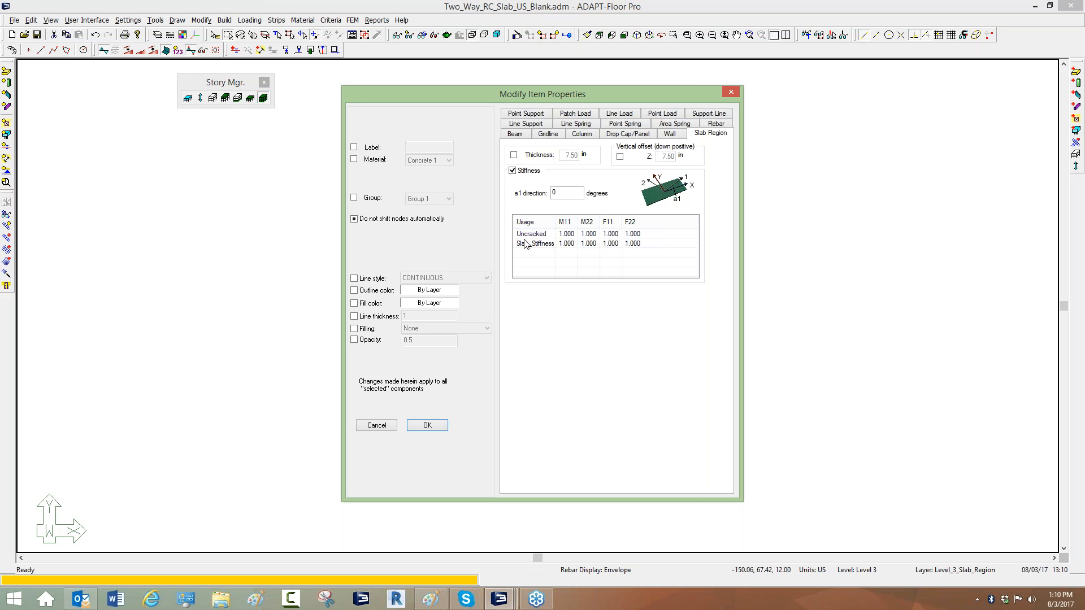
Set the Slab_Stiffness usage's M11, M22, F11 and F22 modifiers to 0.5 for all selected slab regions.
double_click(568, 244)
type("0.5")
key("Return")
double_click(589, 243)
type("0.5")
double_click(611, 244)
type("0.")
double_click(633, 243)
type("0.5")
left_click(615, 269)
left_click(427, 425)
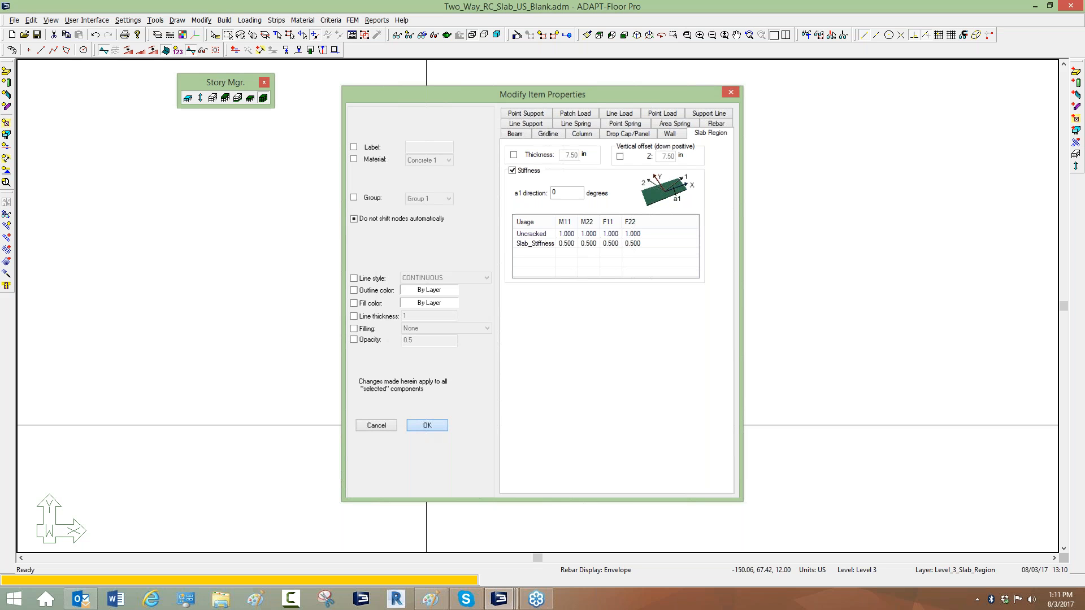
Inspect the lower slab region's stiffness modifiers for the Uncracked and Slab_Stiffness usages.
double_click(642, 355)
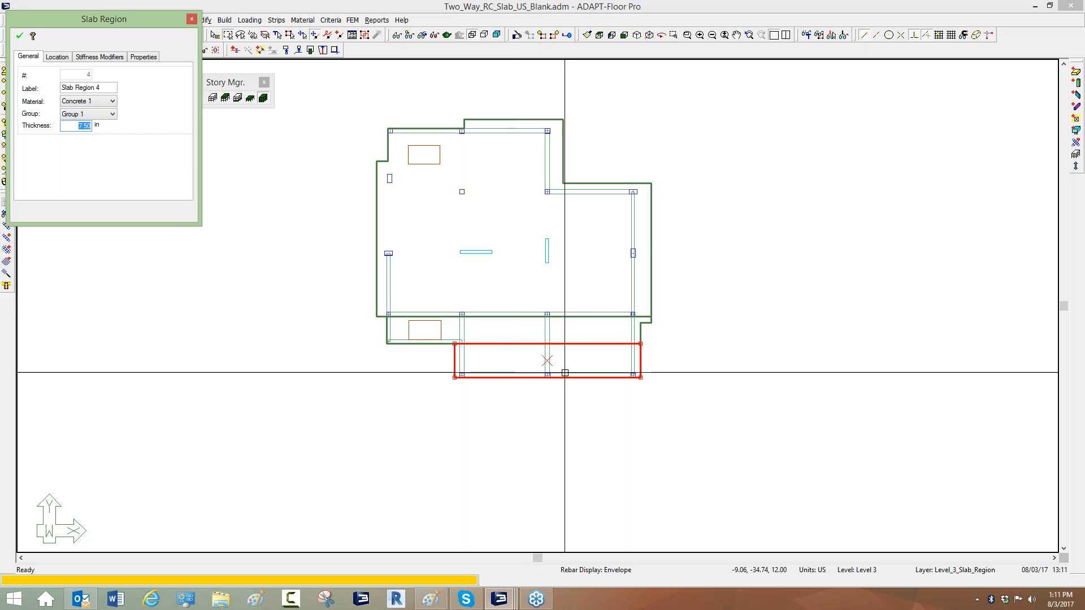
left_click(84, 58)
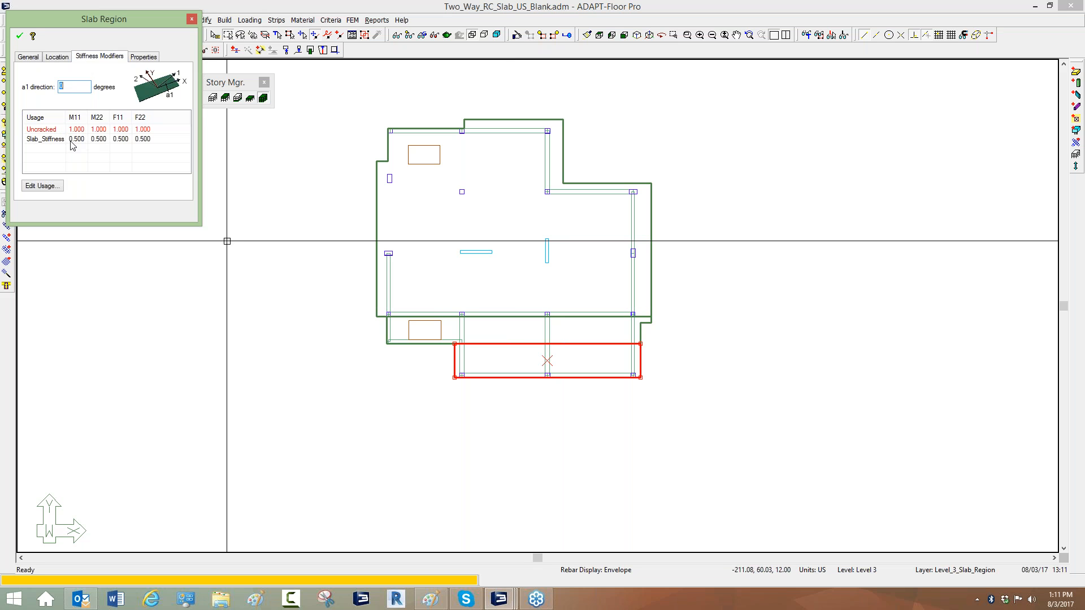
left_click(331, 251)
middle_click_drag(304, 214, 314, 251)
left_click(249, 97)
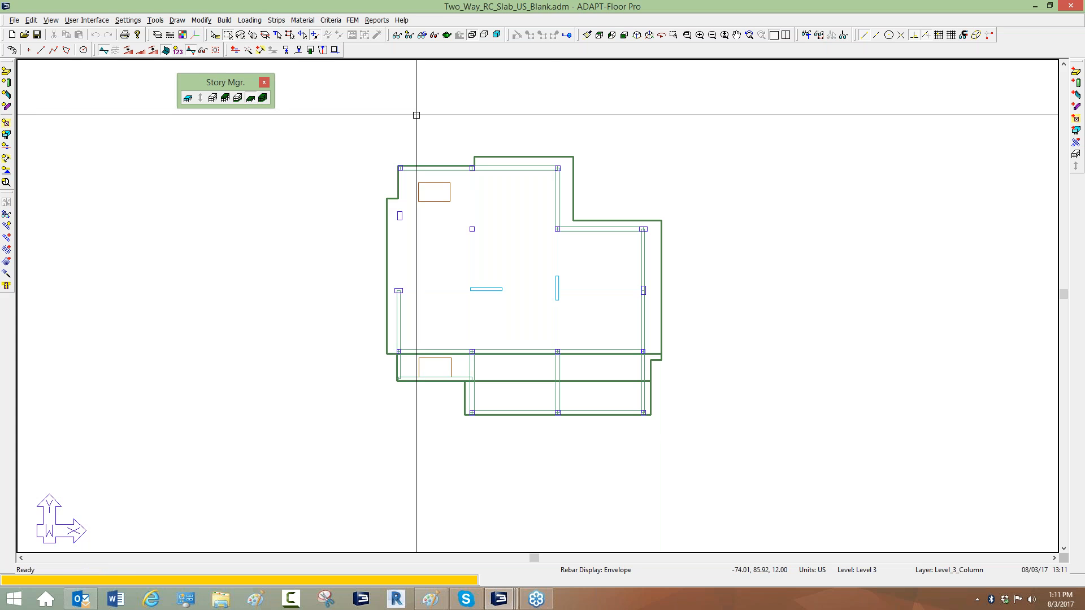
Generate the finite element mesh automatically for the slab.
left_click(352, 20)
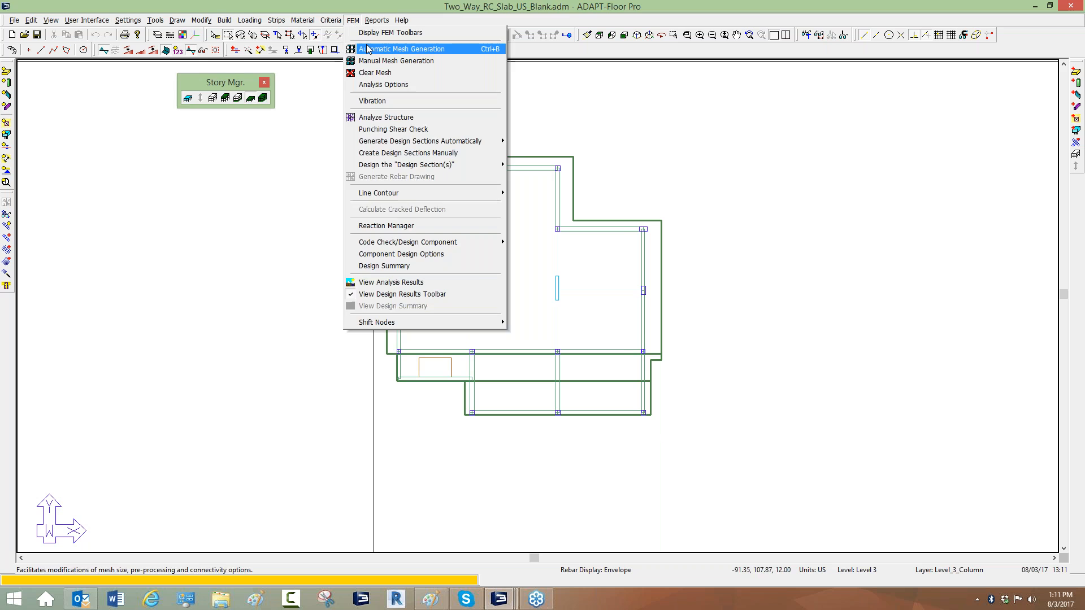
left_click(395, 46)
left_click(564, 339)
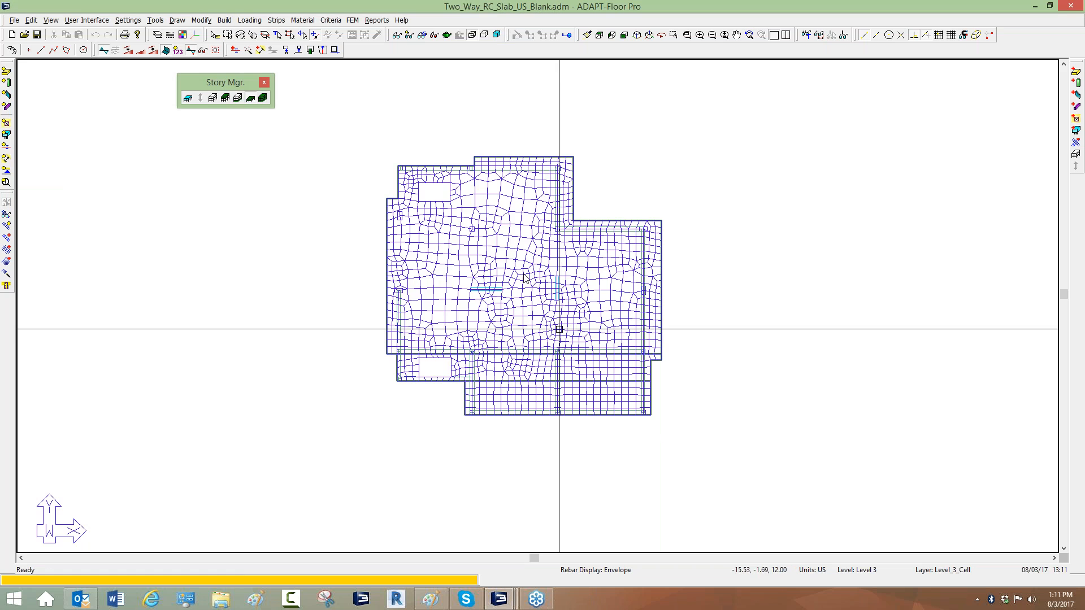
Try selecting the SW_only load combination with Slab_Stiffness modifiers in the analysis options, then cancel.
left_click(352, 20)
left_click(384, 117)
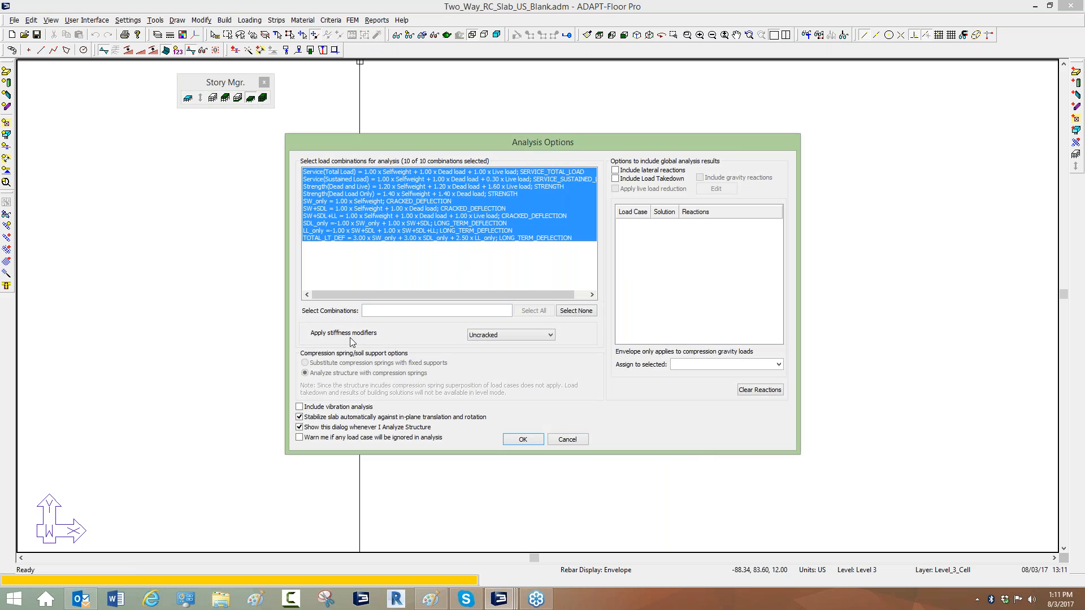
left_click(546, 339)
left_click(489, 353)
left_click(490, 337)
left_click(490, 345)
left_click(394, 203)
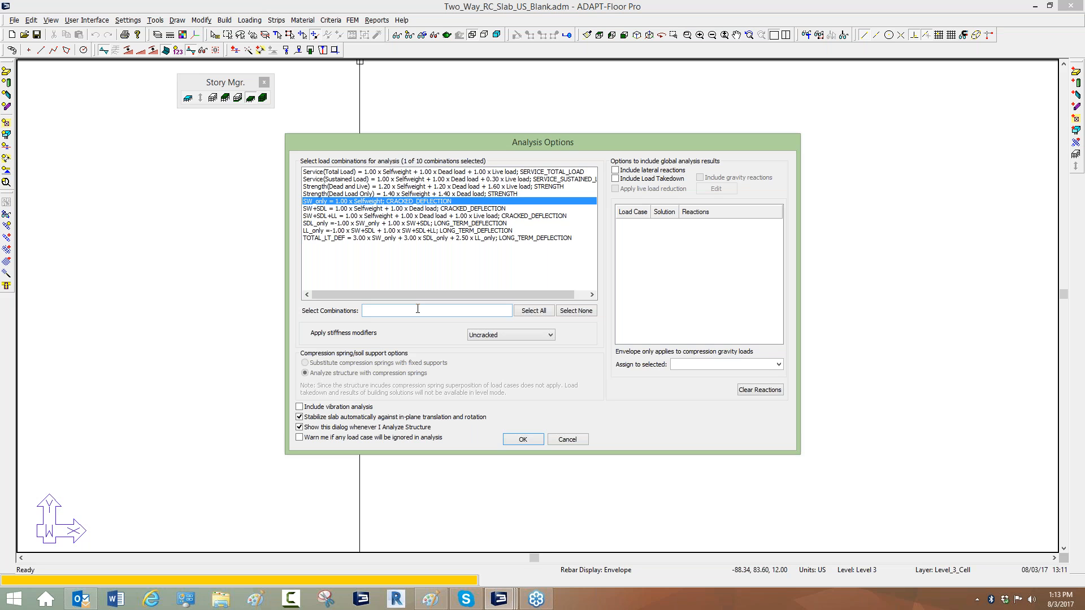
left_click(505, 337)
left_click(489, 353)
left_click(499, 336)
left_click(487, 346)
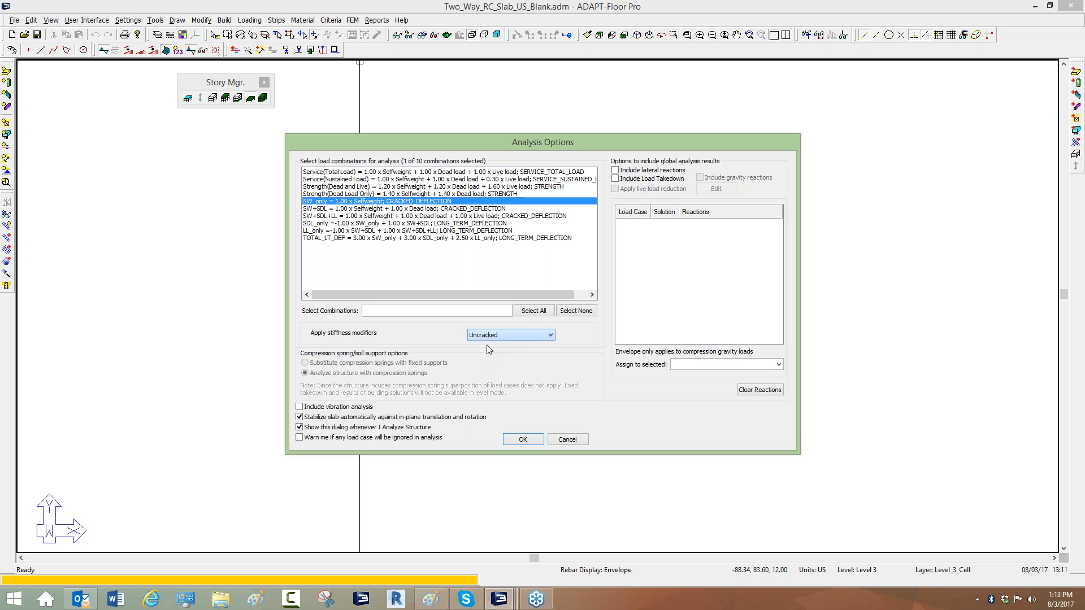
left_click(520, 335)
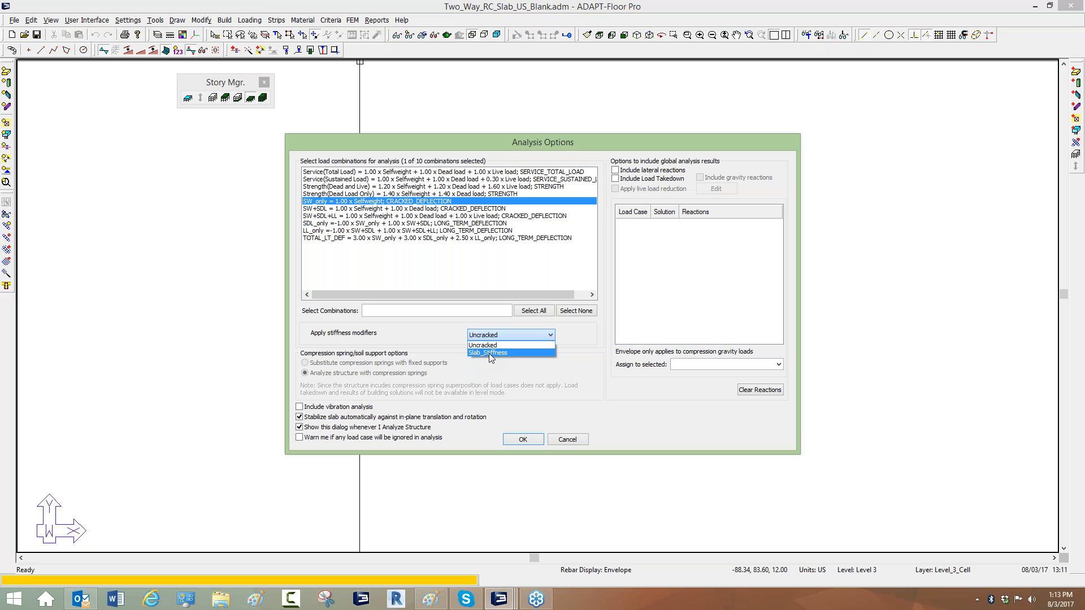
left_click(497, 345)
left_click(566, 440)
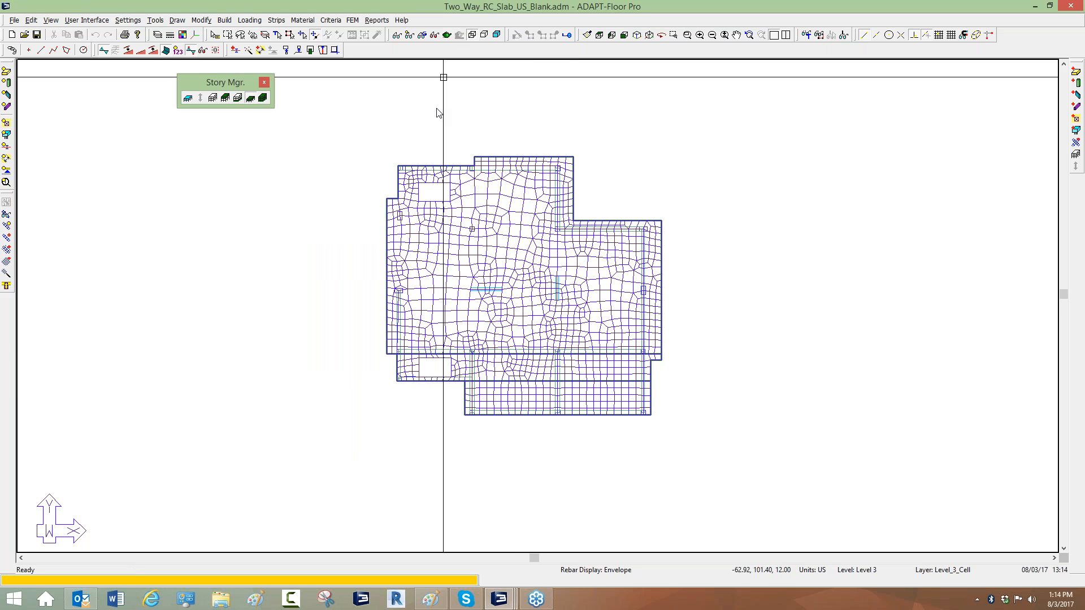
Switch to an isometric default display and show the dead-load patch loads.
left_click(685, 40)
left_click(649, 35)
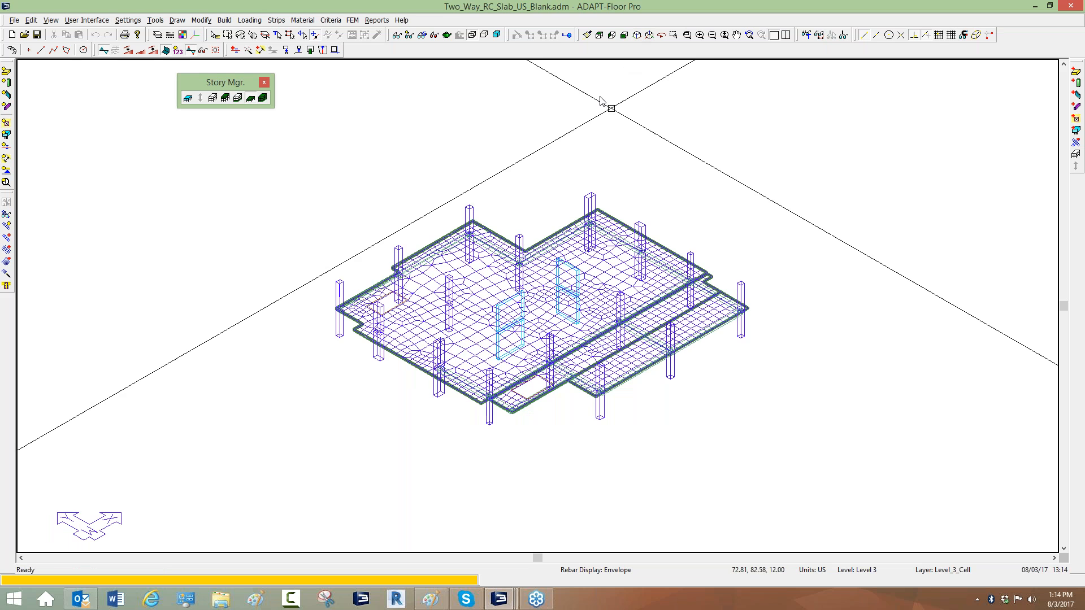
left_click(408, 34)
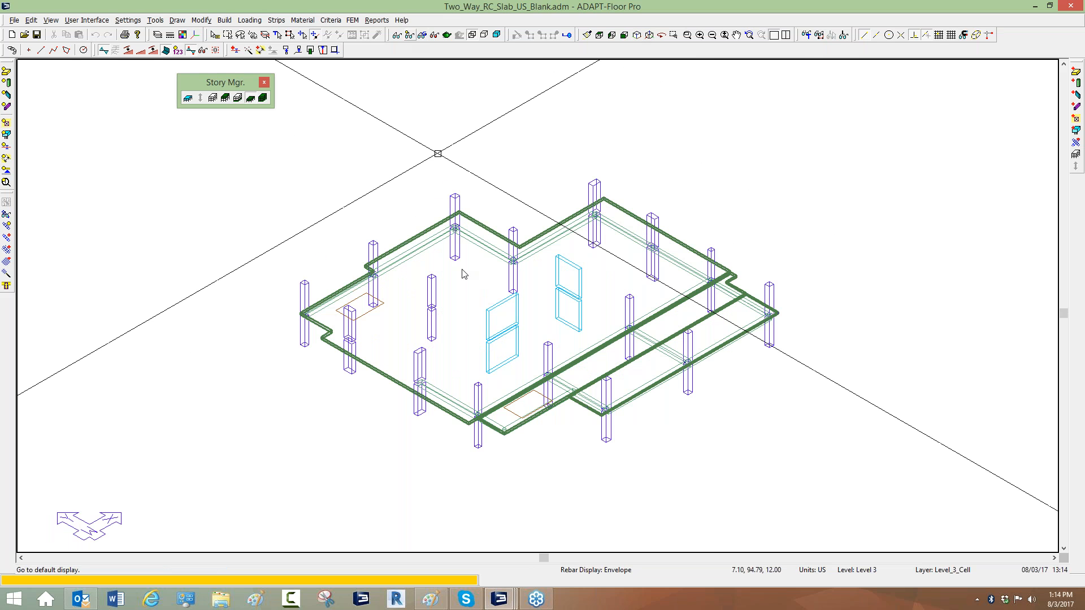
scroll(452, 322, "up", 1)
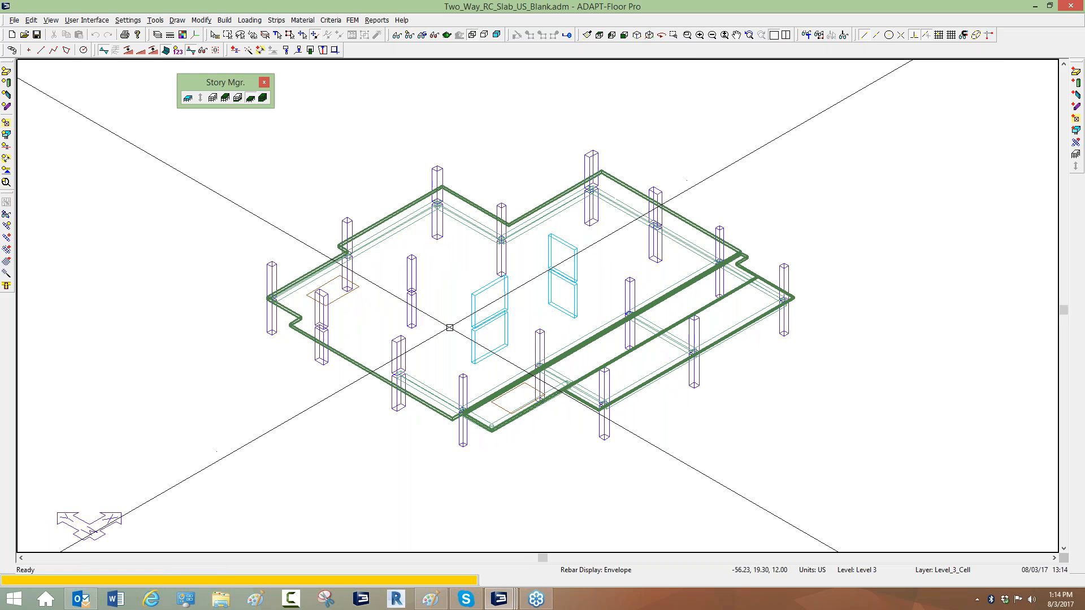
scroll(449, 379, "down", 2)
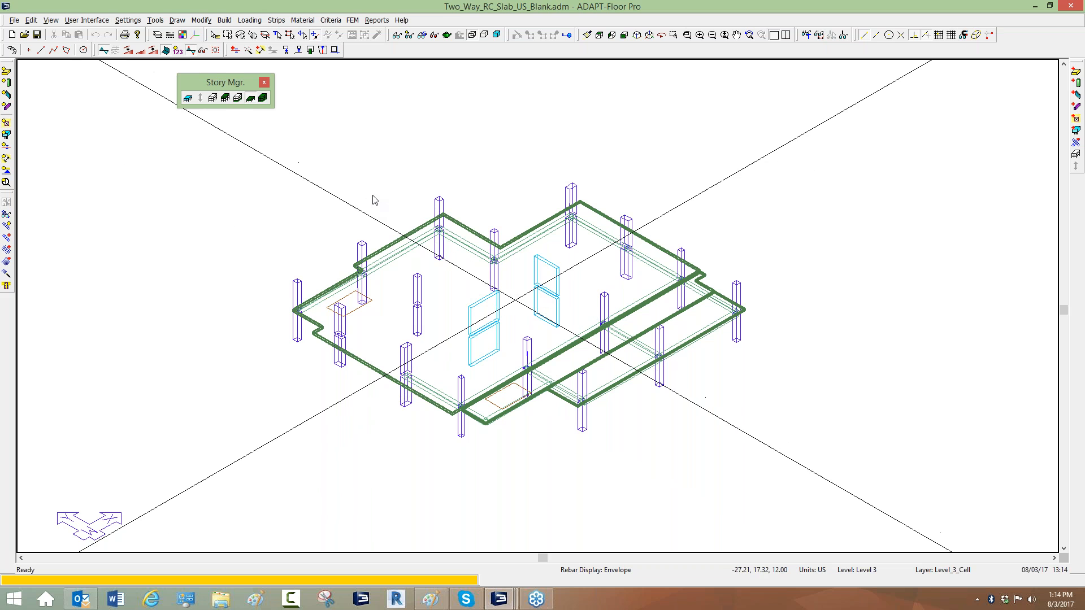
left_click(403, 35)
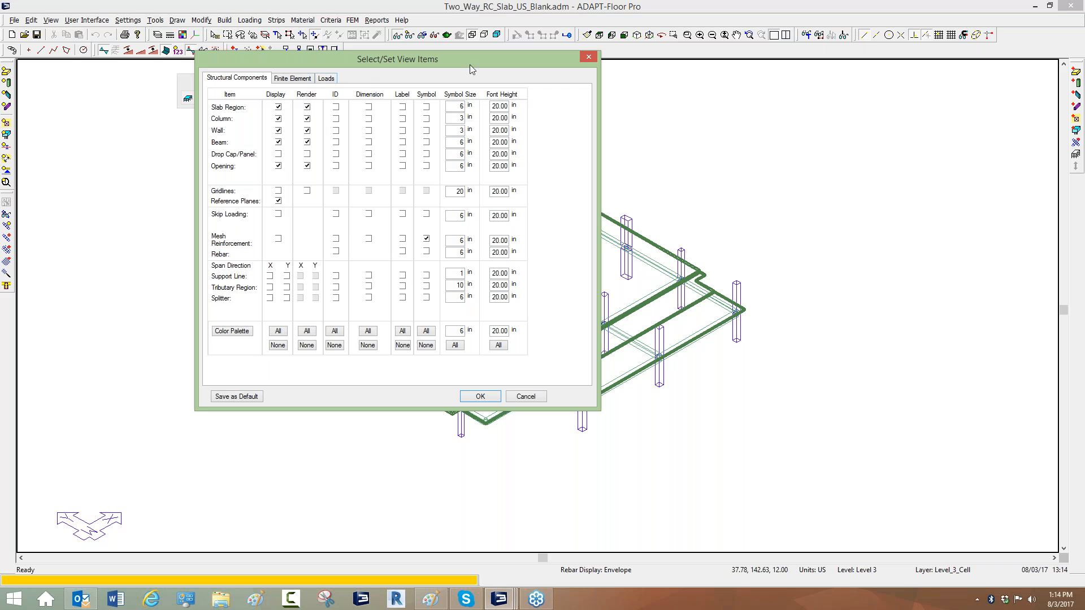
left_click(324, 79)
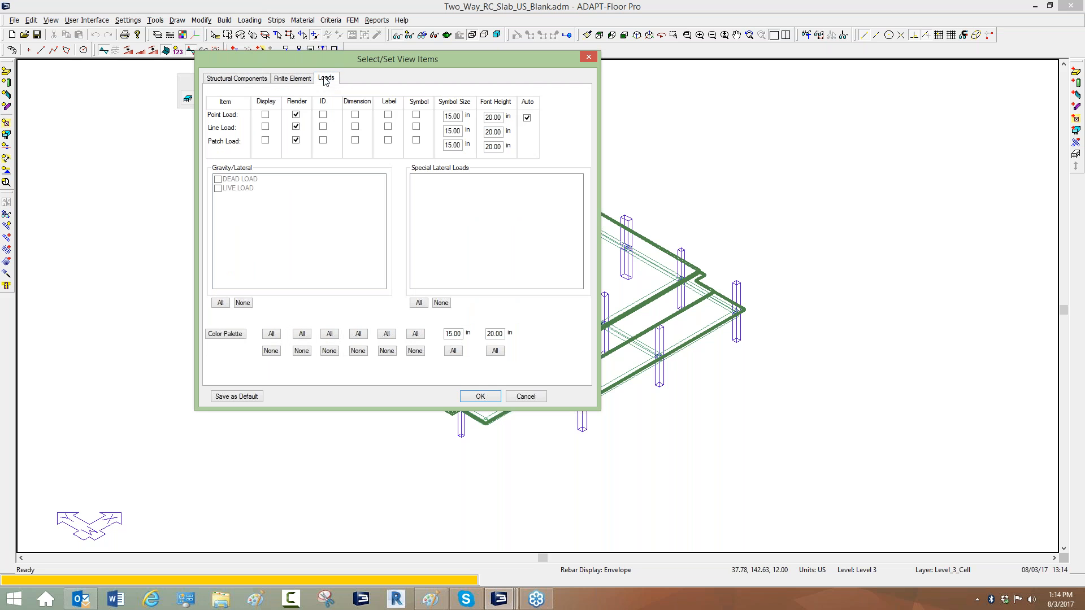
left_click(266, 141)
left_click(219, 179)
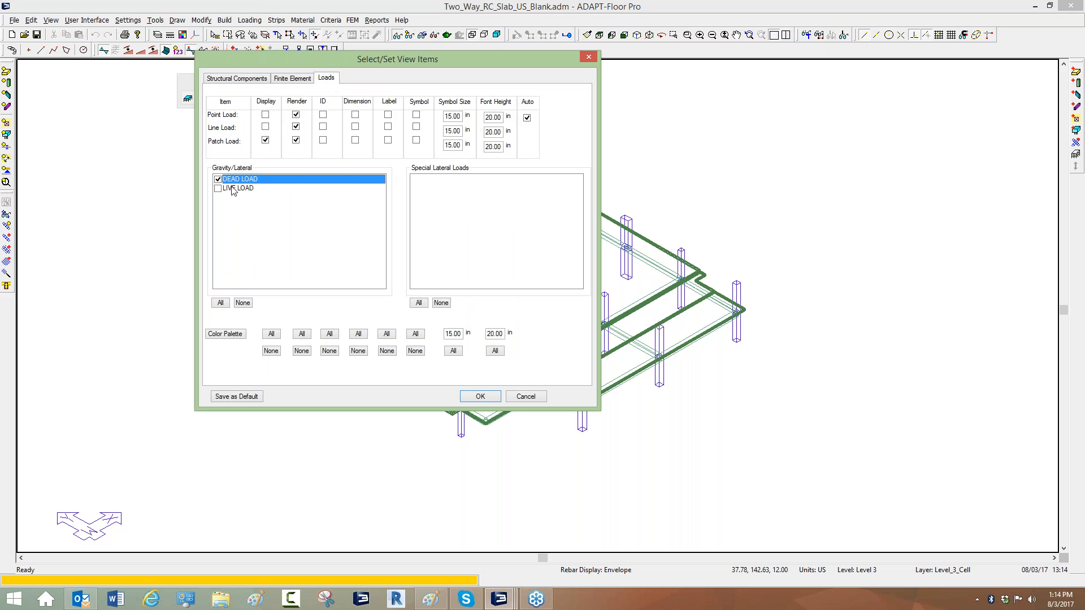
left_click(472, 397)
Inspect the dead-load patch load's properties and its extent over the slab in plan view.
scroll(495, 297, "up", 1)
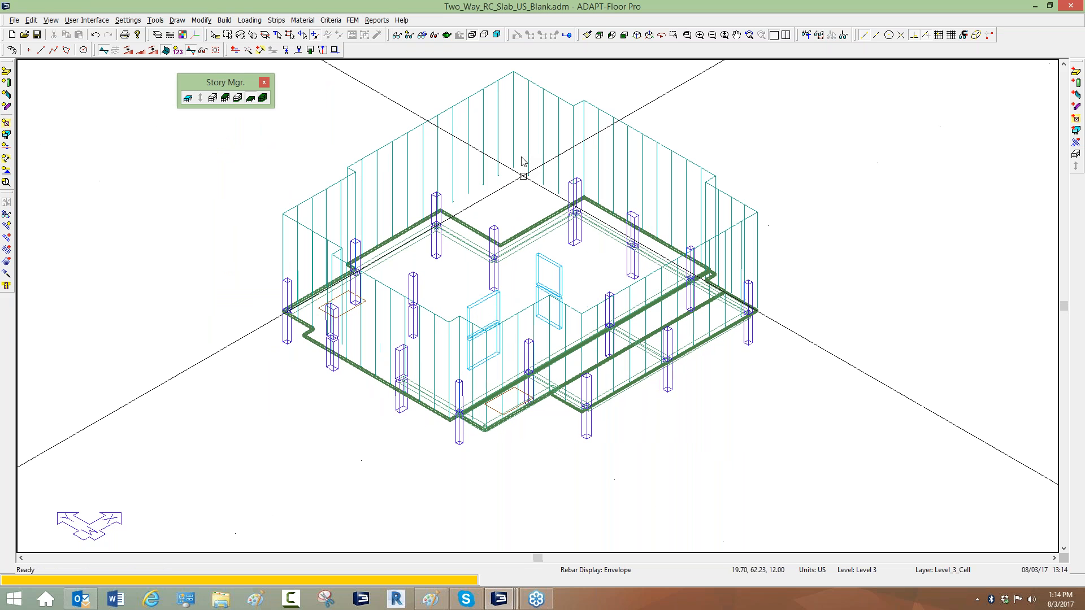
double_click(513, 138)
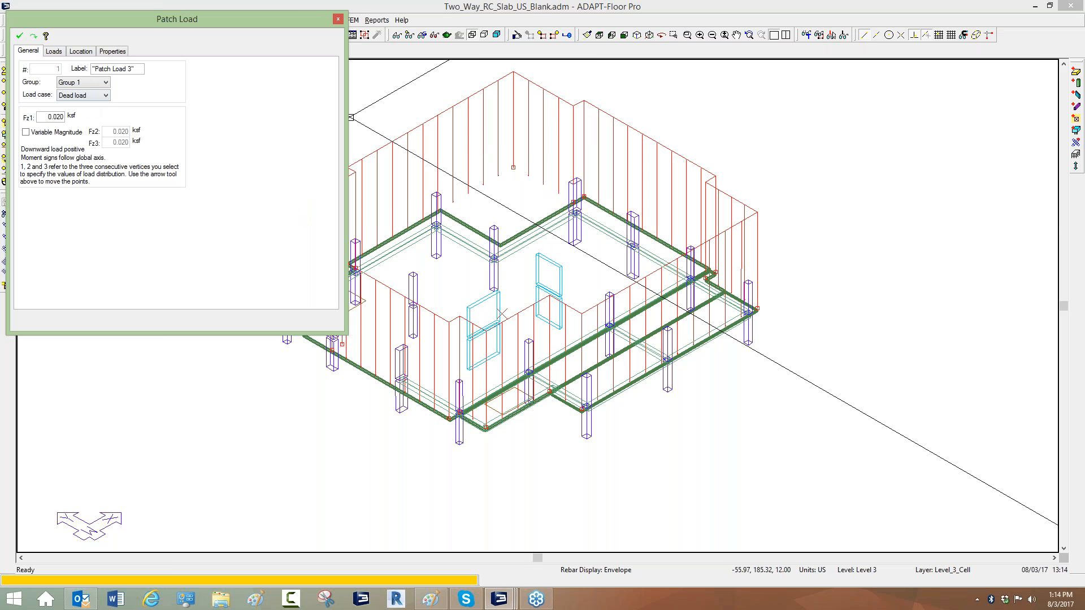
middle_click_drag(406, 111, 408, 117)
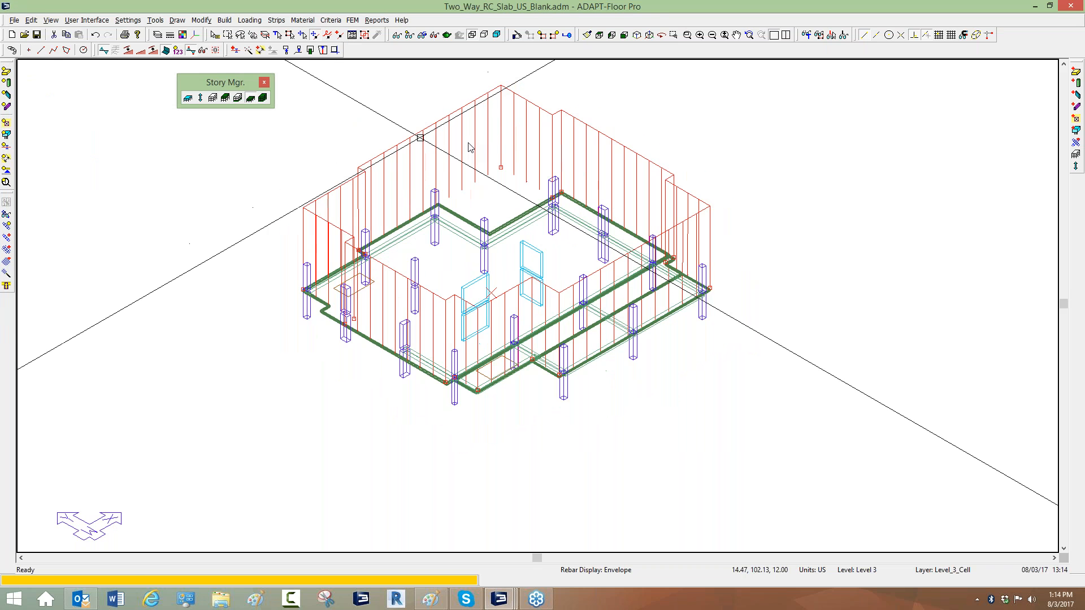
left_click(601, 35)
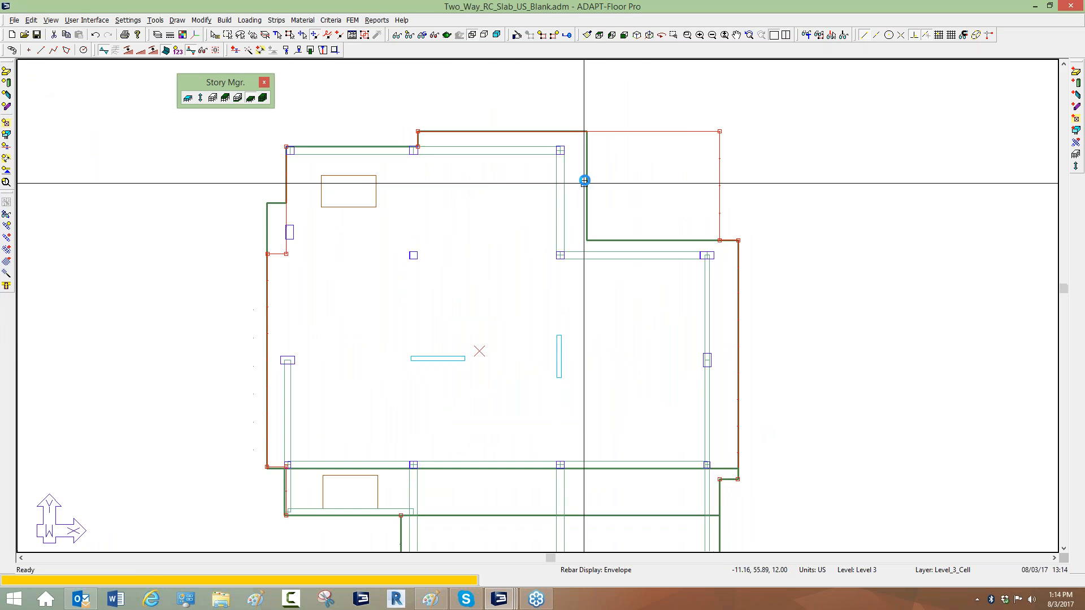
scroll(588, 169, "down", 2)
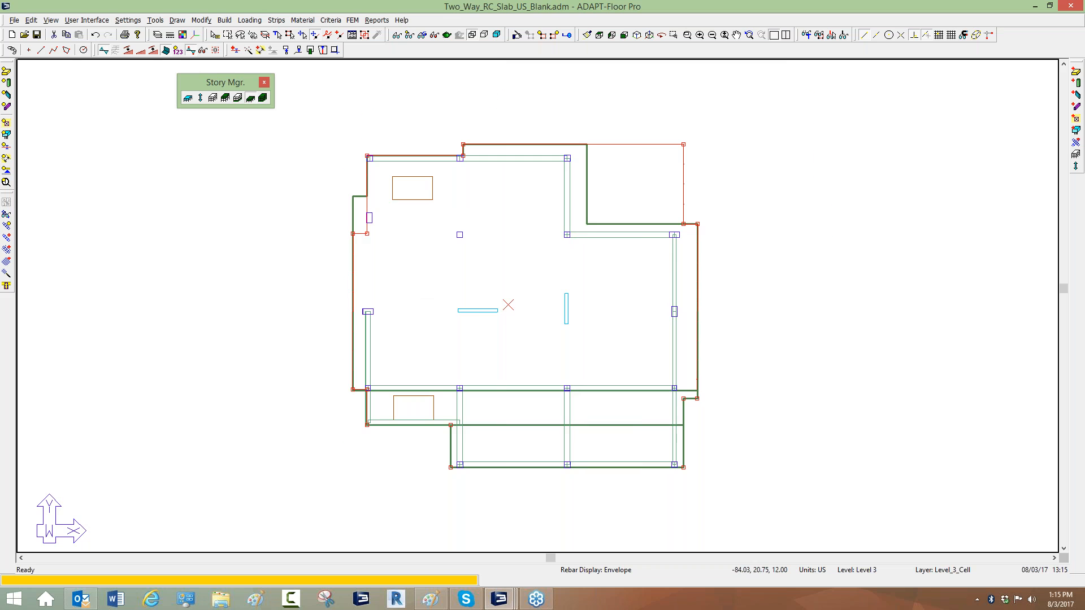
scroll(367, 246, "up", 4)
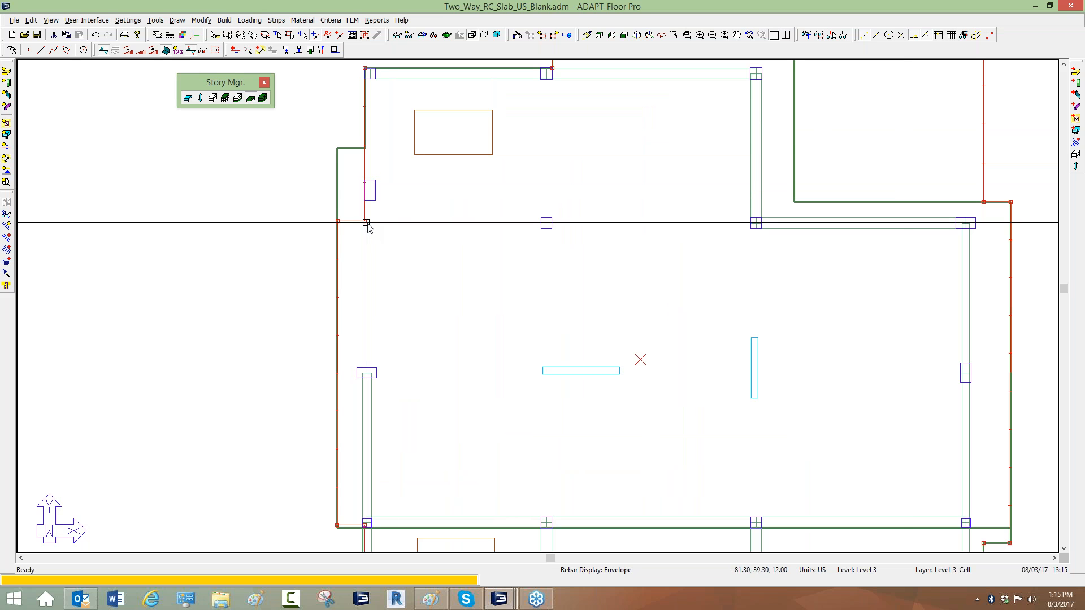
scroll(368, 224, "down", 2)
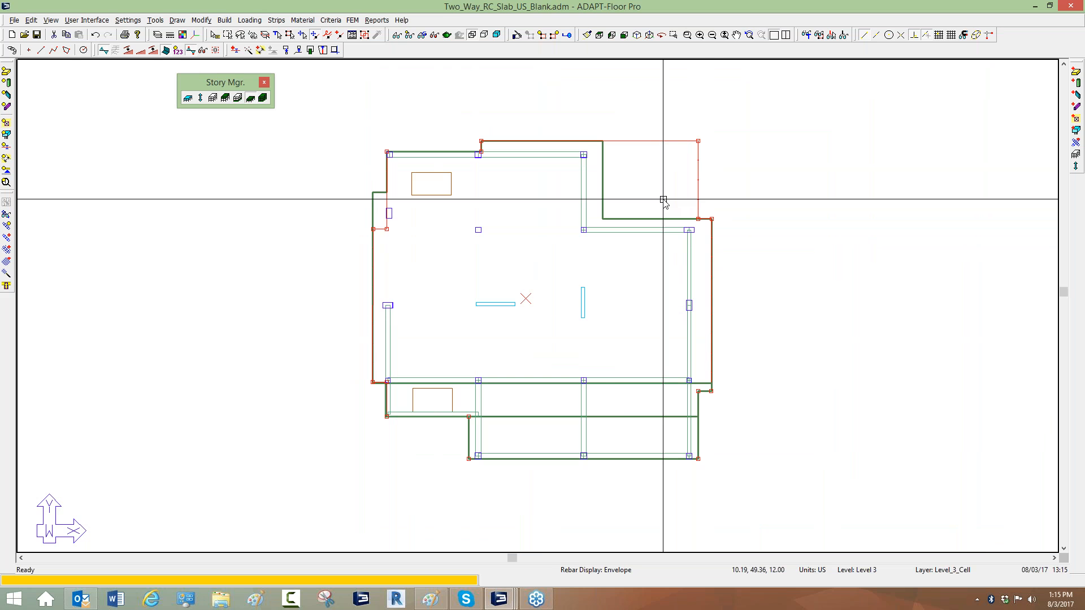
scroll(413, 237, "up", 5)
middle_click_drag(406, 175, 460, 206)
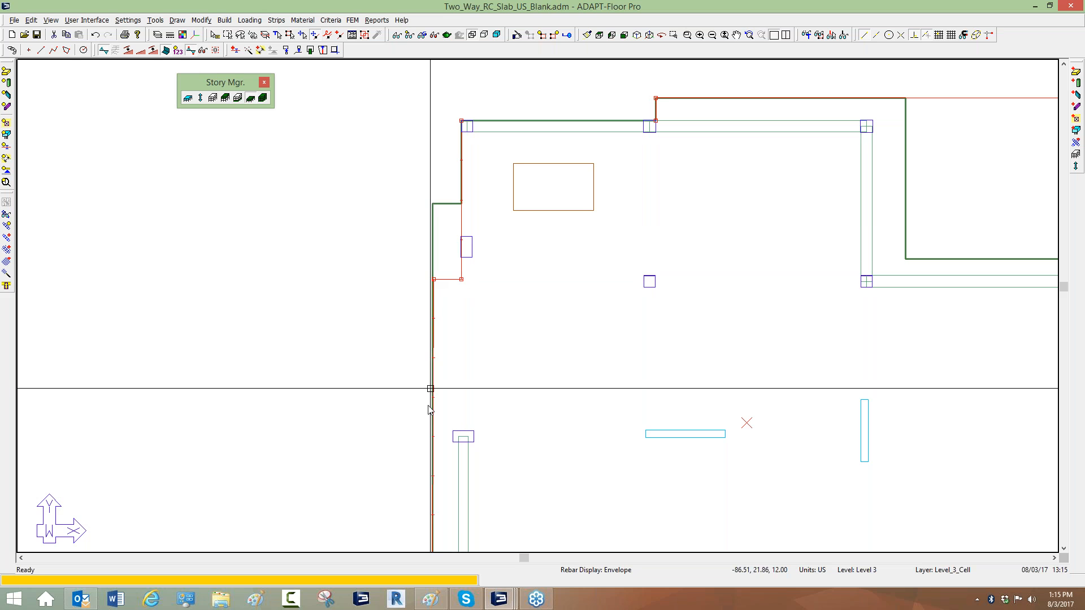
Reshape the dead-load patch load's upper-left corner, moving a vertex and inserting a point so its boundary follows the slab's notched edge.
left_click(461, 279)
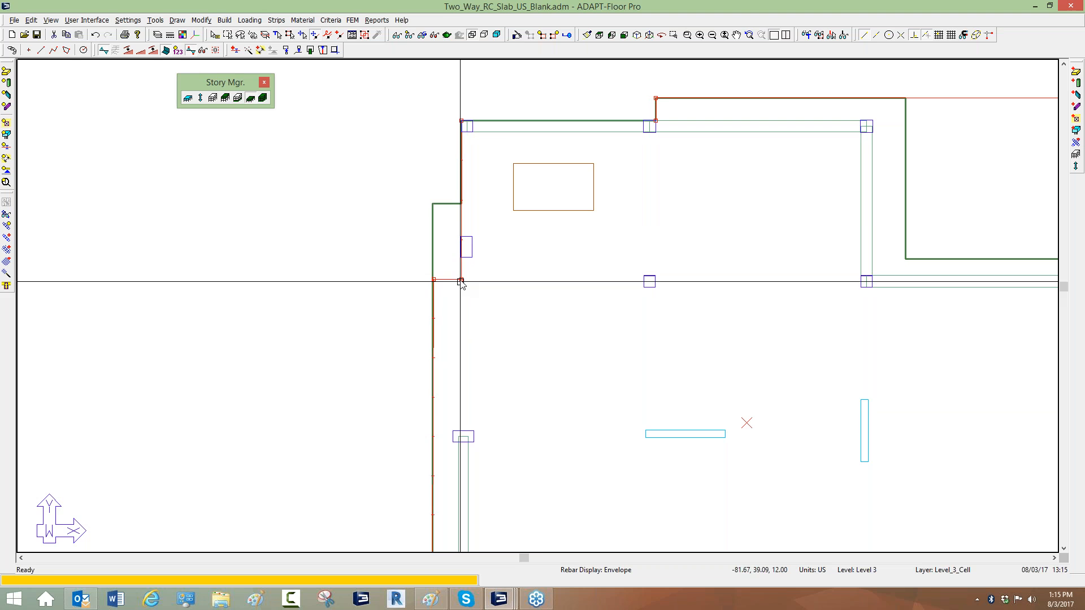
left_click(432, 203)
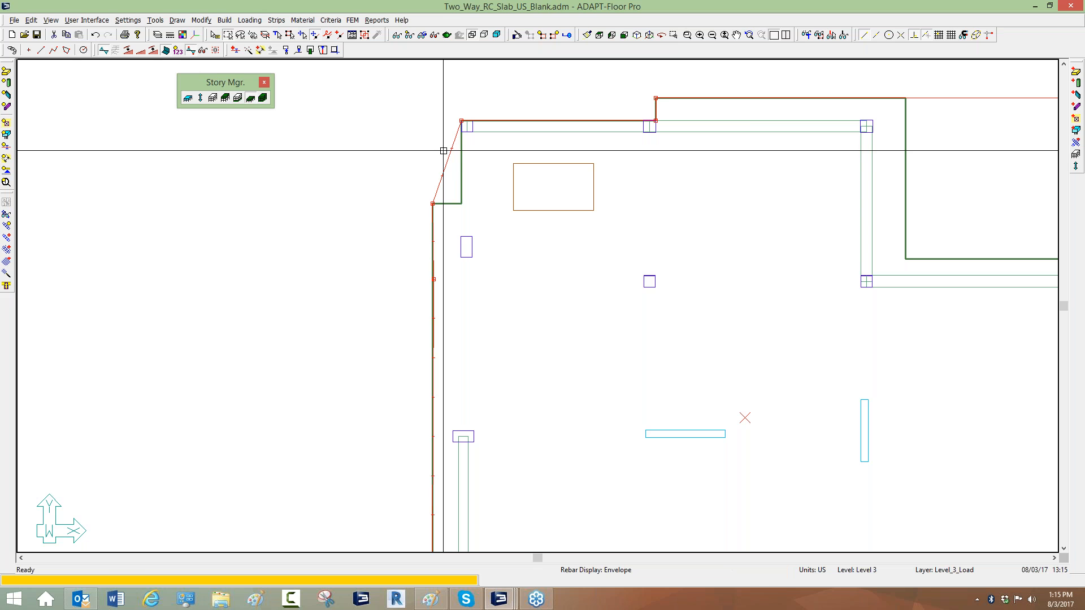
left_click(339, 37)
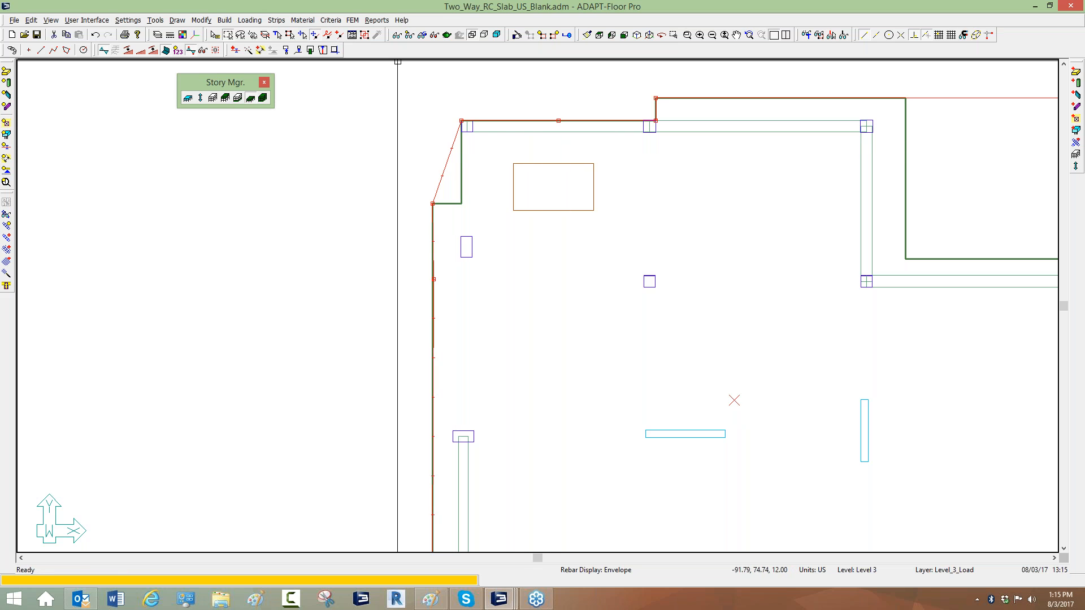
left_click(447, 163)
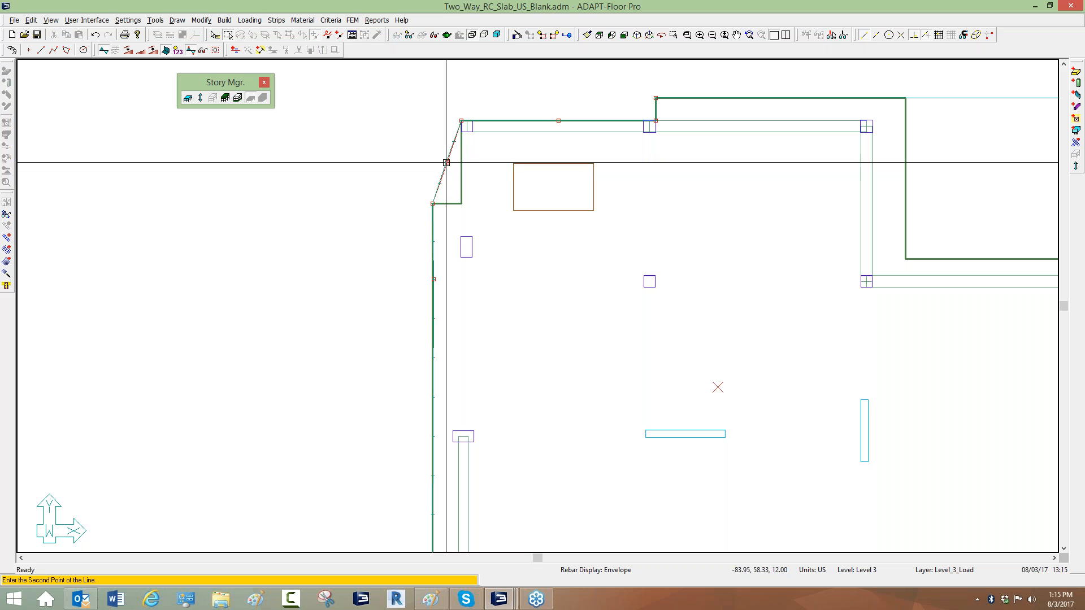
left_click(462, 203)
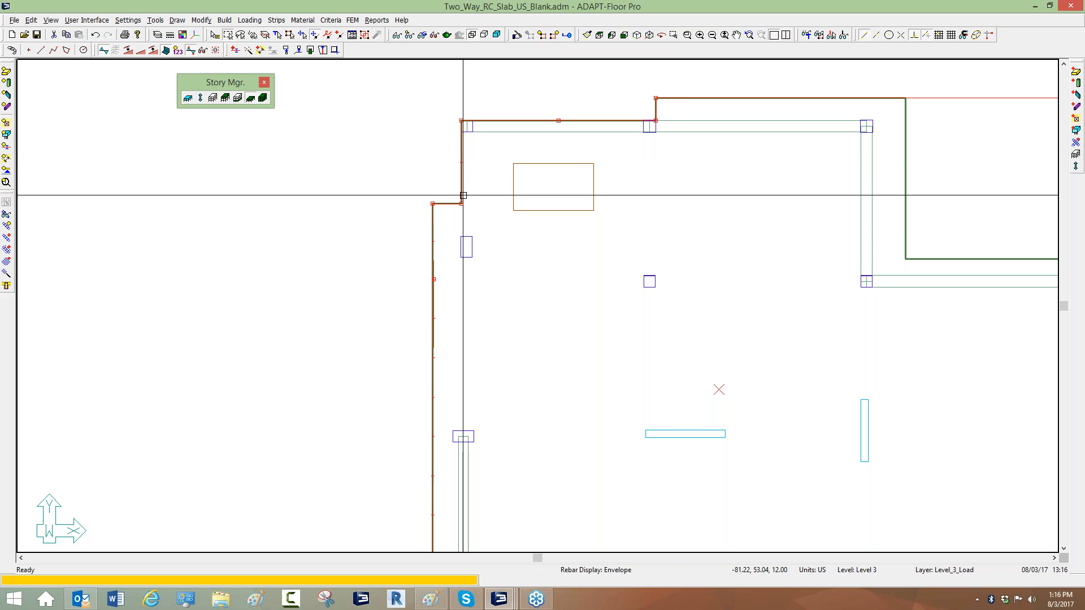
Switch to an isometric view and display the patch loads of the LIVE LOAD case.
scroll(365, 221, "down", 3)
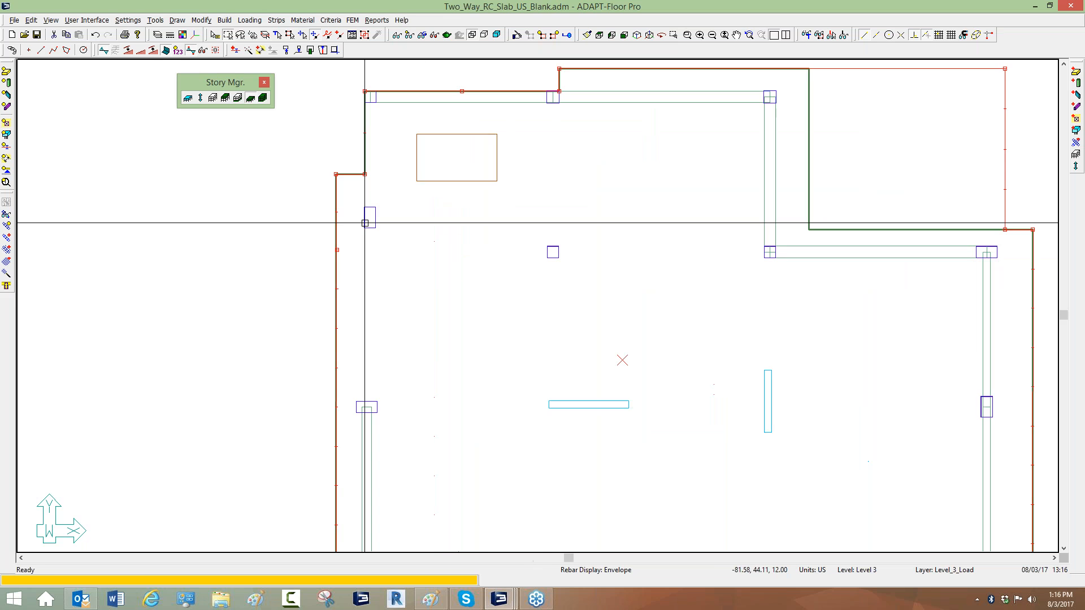
scroll(482, 242, "down", 2)
scroll(429, 235, "up", 3)
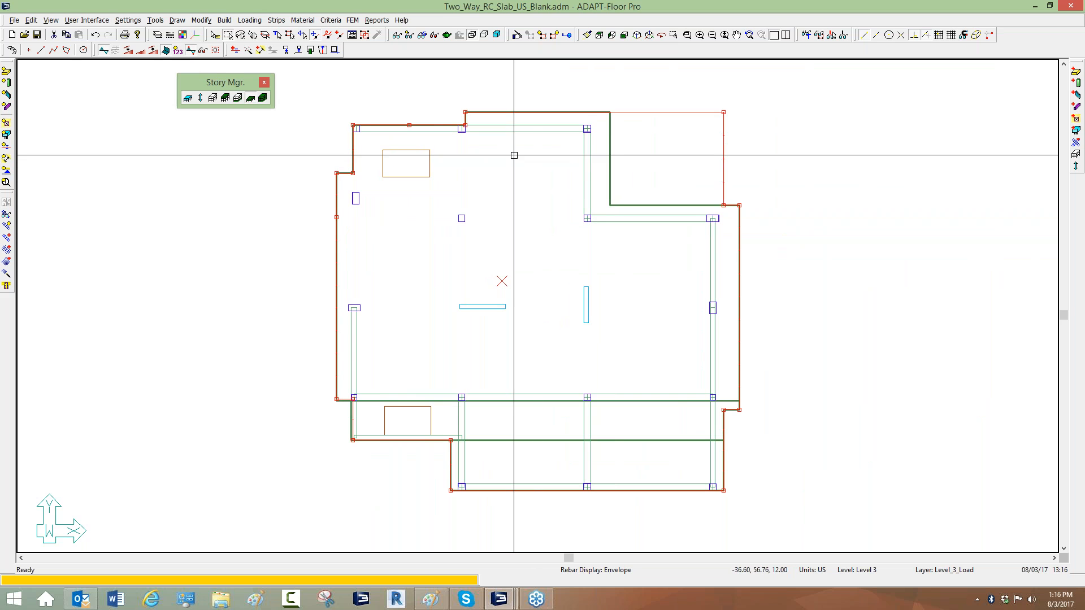
mouse_move(526, 201)
middle_mouse_down()
mouse_move(534, 189)
mouse_move(511, 131)
middle_mouse_up()
left_click(637, 35)
scroll(439, 108, "up", 1)
key("Escape")
left_click(397, 35)
left_click(265, 141)
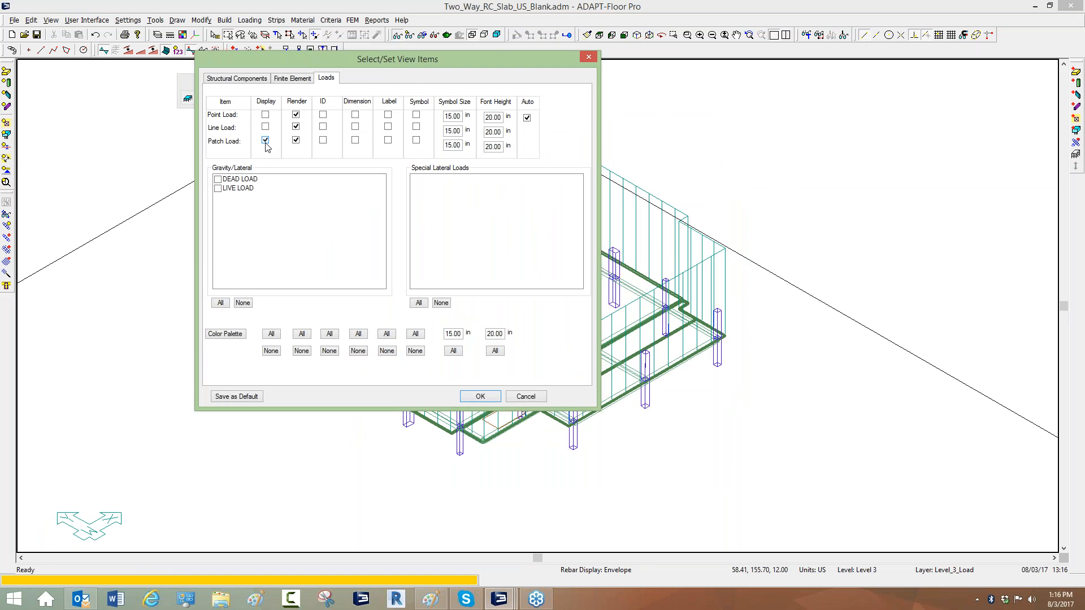
left_click(218, 189)
left_click(483, 397)
Inspect the live-load patch loads' properties and their extents in isometric and plan views.
scroll(486, 400, "down", 2)
scroll(601, 239, "up", 2)
left_click(606, 149)
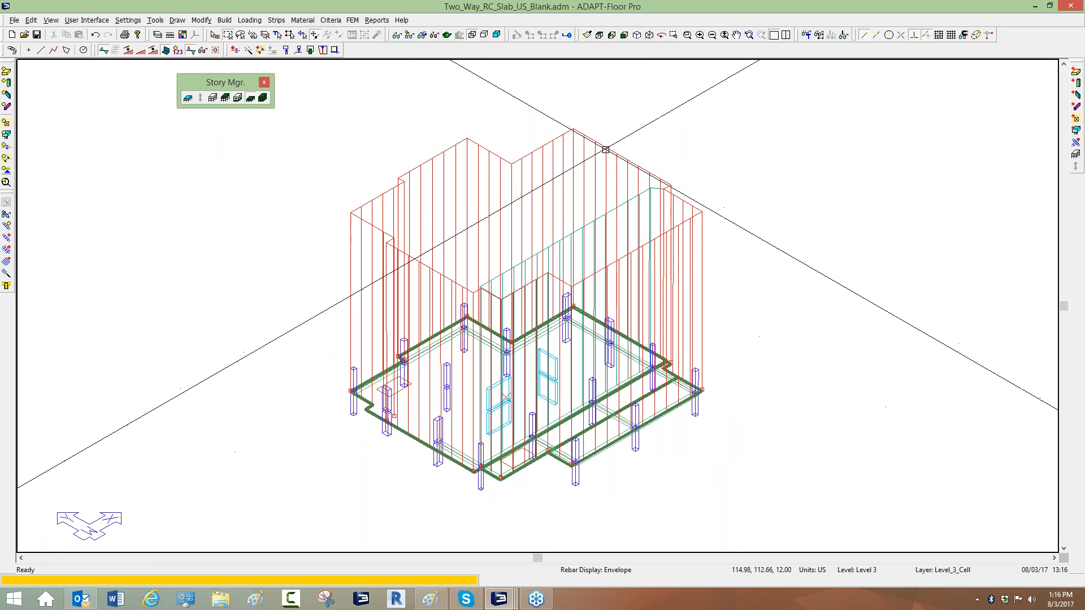
double_click(560, 148)
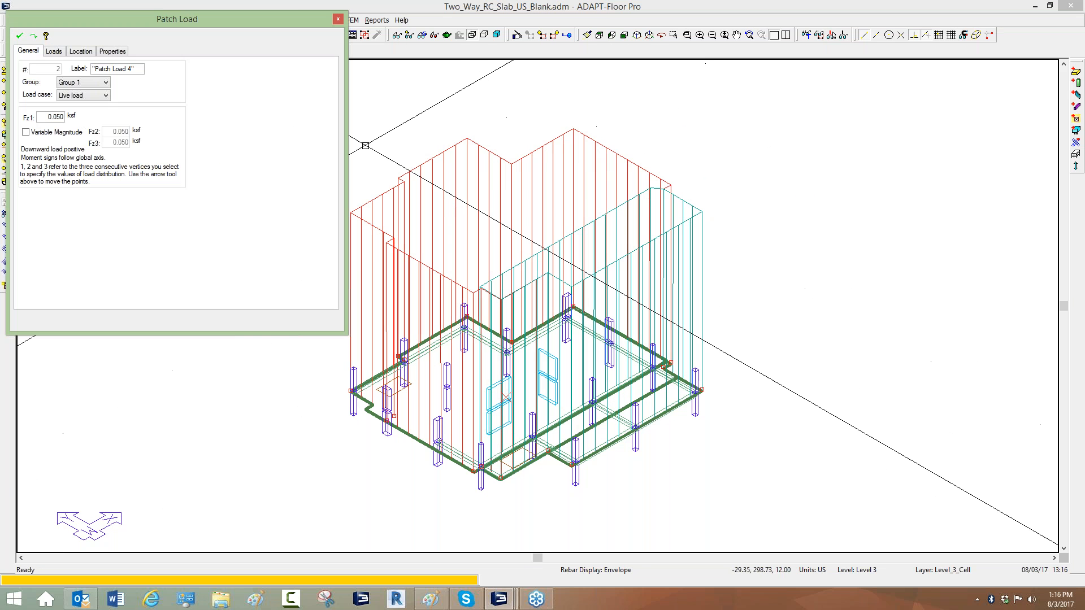
left_click(599, 36)
middle_click_drag(601, 154, 578, 101)
scroll(707, 307, "down", 3)
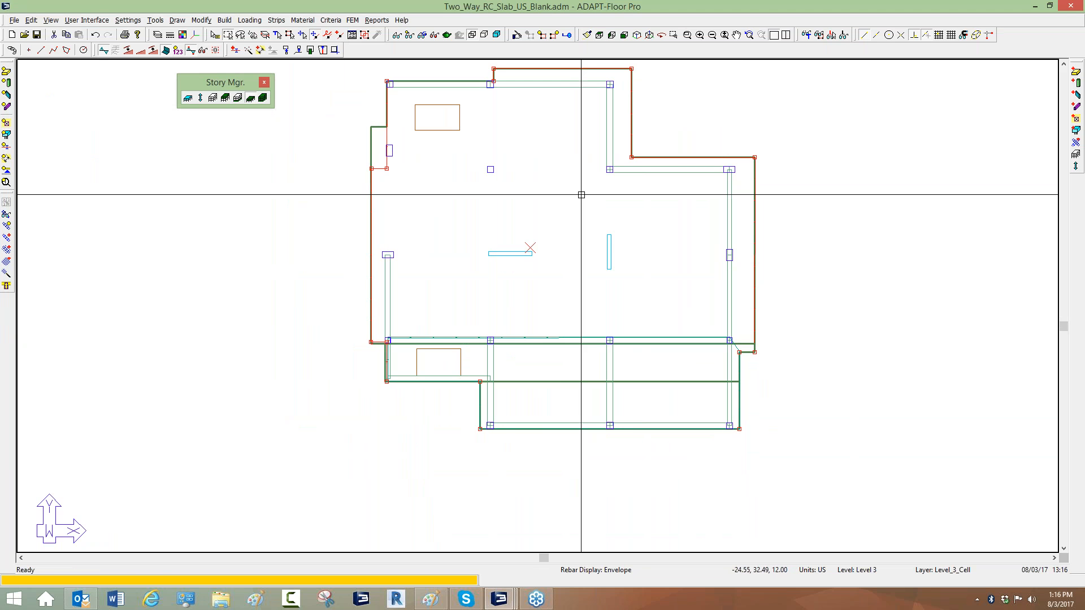
left_click(637, 35)
scroll(650, 102, "up", 3)
double_click(650, 152)
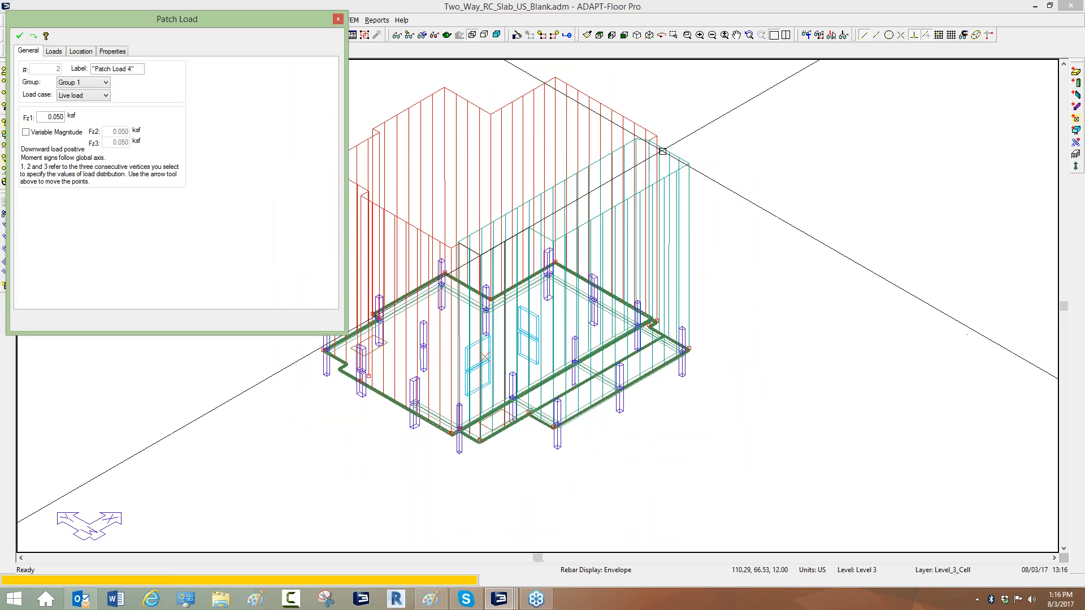
left_click(618, 150)
double_click(618, 150)
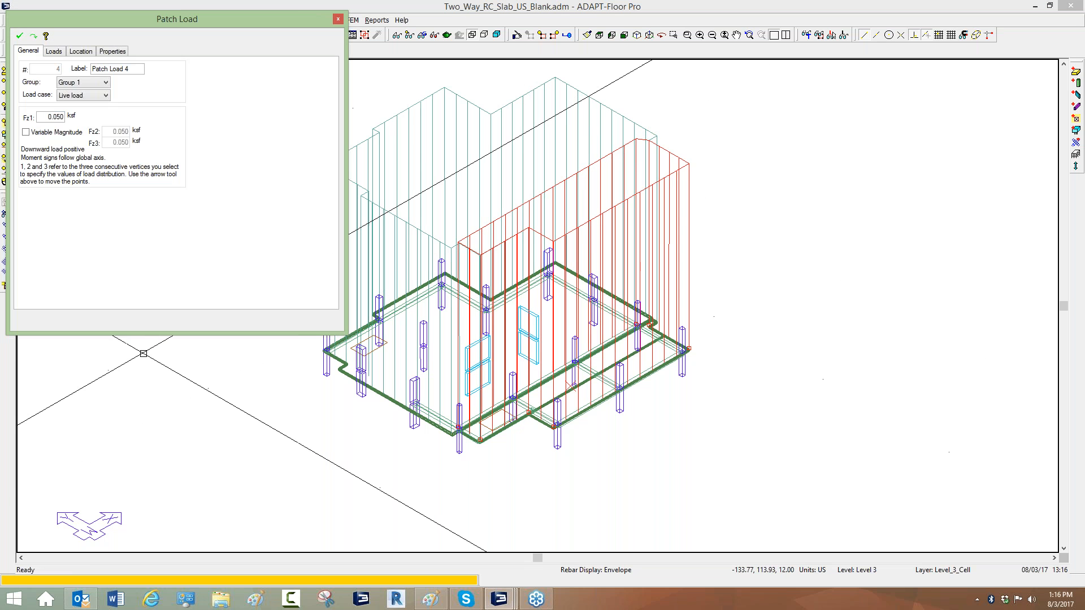
left_click(599, 35)
middle_click_drag(597, 292, 584, 187)
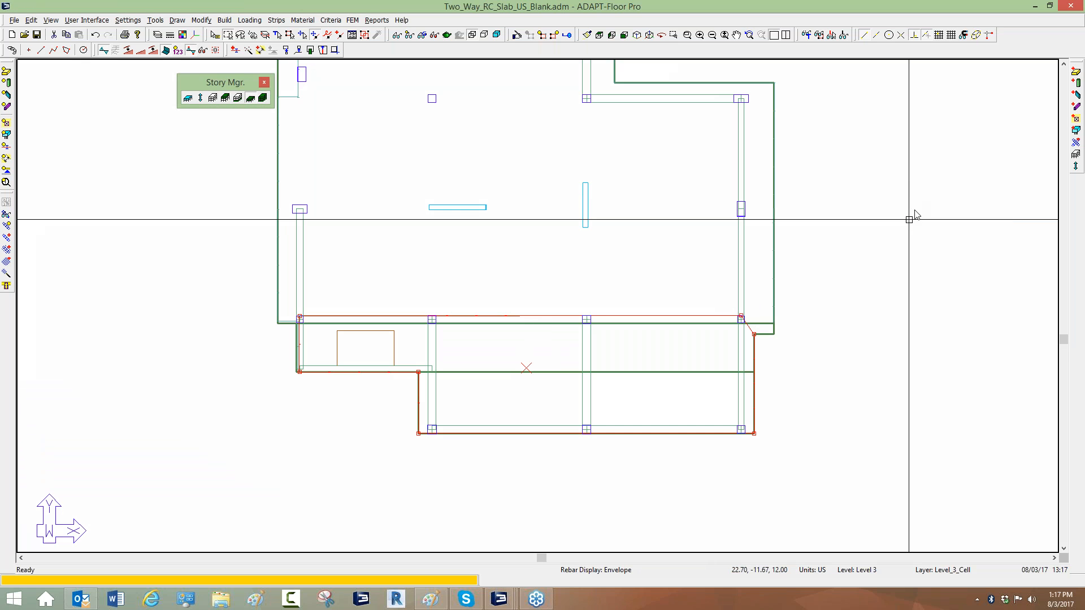
mouse_move(741, 311)
left_mouse_down()
mouse_move(760, 338)
mouse_move(623, 429)
left_mouse_up()
left_click_drag(483, 437, 436, 441)
mouse_move(385, 374)
left_mouse_down()
mouse_move(313, 308)
mouse_move(737, 318)
left_mouse_up()
mouse_move(577, 355)
left_mouse_down()
mouse_move(577, 381)
mouse_move(618, 359)
mouse_move(644, 366)
left_mouse_up()
left_click_drag(614, 235, 600, 263)
mouse_move(622, 246)
left_mouse_down()
mouse_move(623, 267)
mouse_move(626, 257)
left_mouse_up()
left_click_drag(701, 366, 682, 391)
left_click_drag(700, 377, 703, 390)
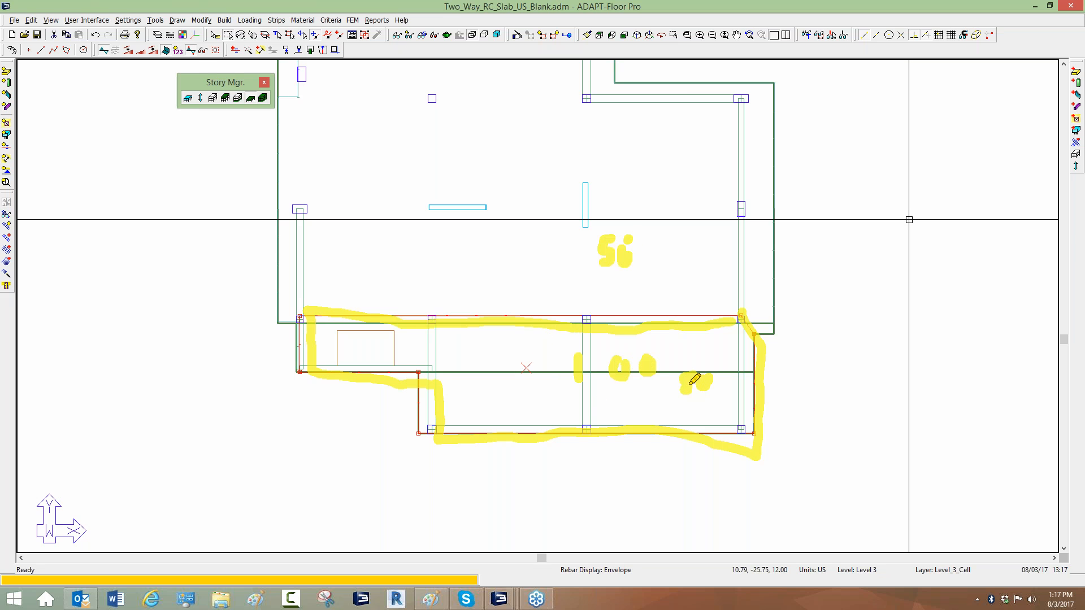
left_click_drag(643, 389, 658, 386)
mouse_move(617, 363)
left_mouse_down()
mouse_move(586, 363)
mouse_move(662, 349)
left_mouse_up()
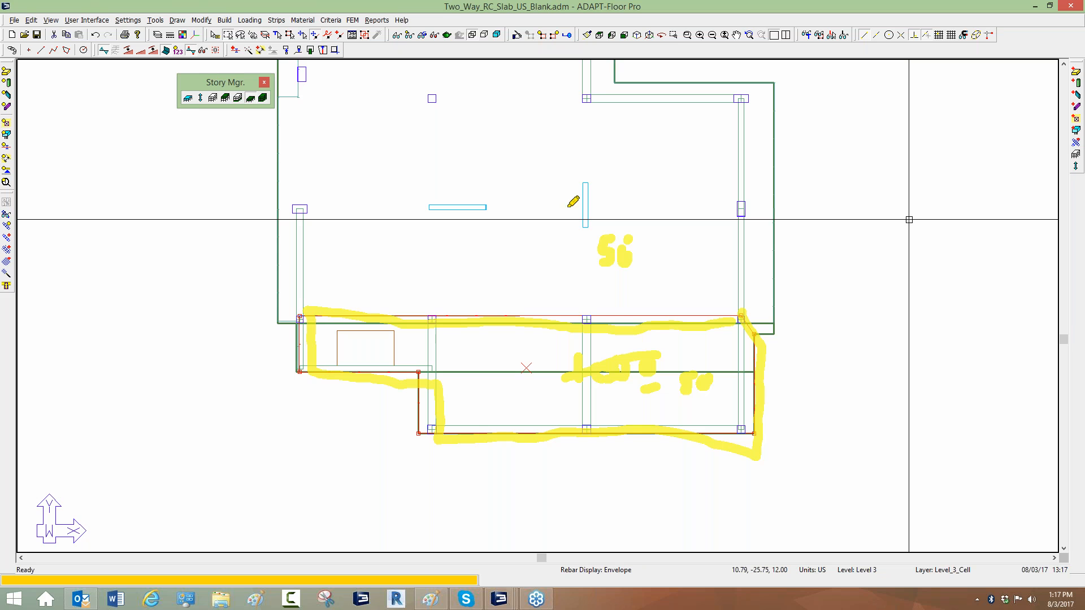
mouse_move(773, 82)
left_mouse_down()
mouse_move(794, 310)
mouse_move(286, 325)
left_mouse_up()
mouse_move(283, 263)
left_mouse_down()
mouse_move(277, 88)
mouse_move(289, 67)
mouse_move(523, 67)
mouse_move(762, 109)
left_mouse_up()
mouse_move(510, 171)
left_mouse_down()
mouse_move(501, 204)
mouse_move(539, 187)
left_mouse_up()
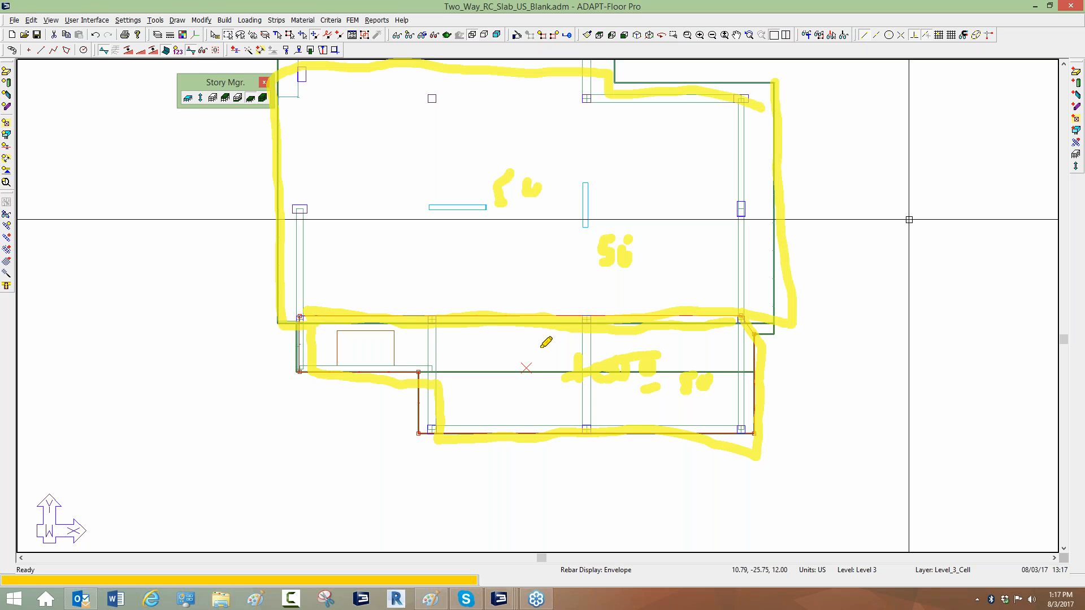
left_click_drag(477, 356, 471, 390)
mouse_move(491, 356)
left_mouse_down()
mouse_move(489, 390)
mouse_move(527, 385)
left_mouse_up()
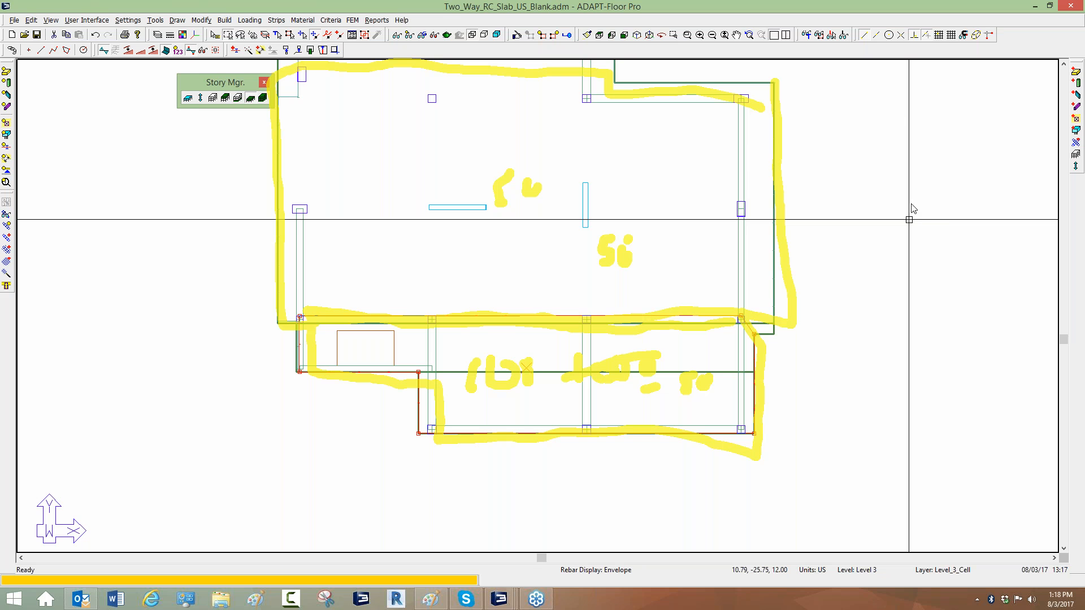
right_click(929, 267)
left_click(961, 267)
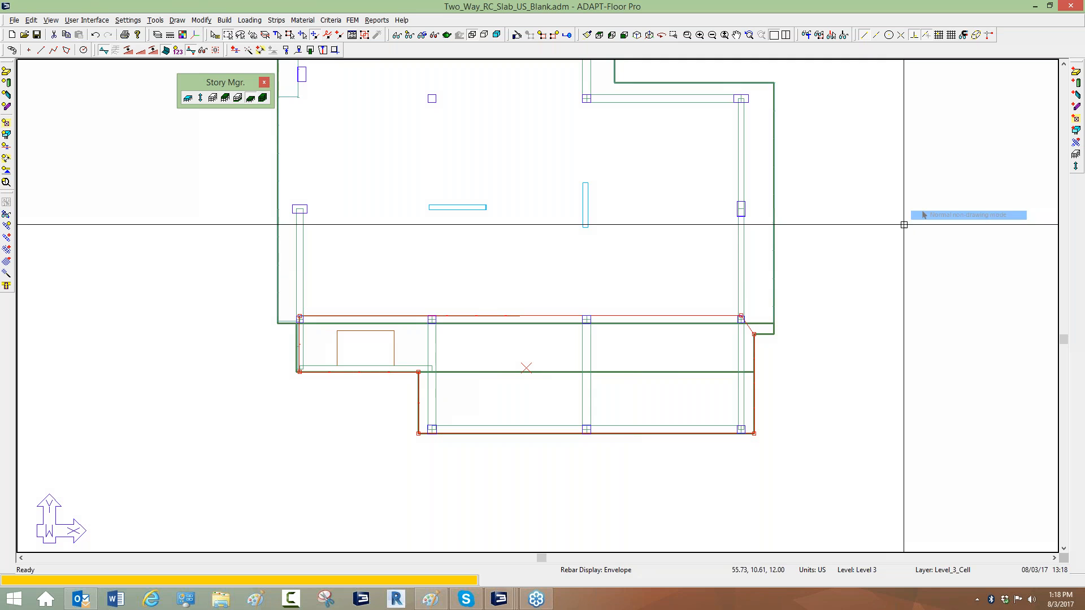
Open the design criteria dialog and close it.
scroll(690, 466, "down", 2)
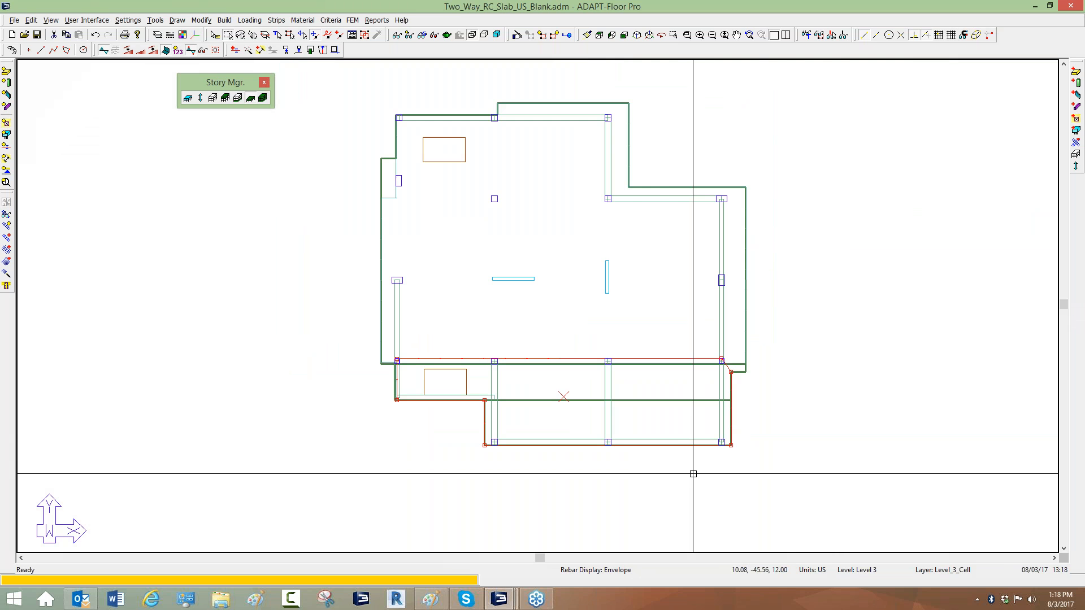
scroll(693, 474, "down", 1)
key("Escape")
scroll(373, 304, "down", 3)
scroll(552, 333, "up", 1)
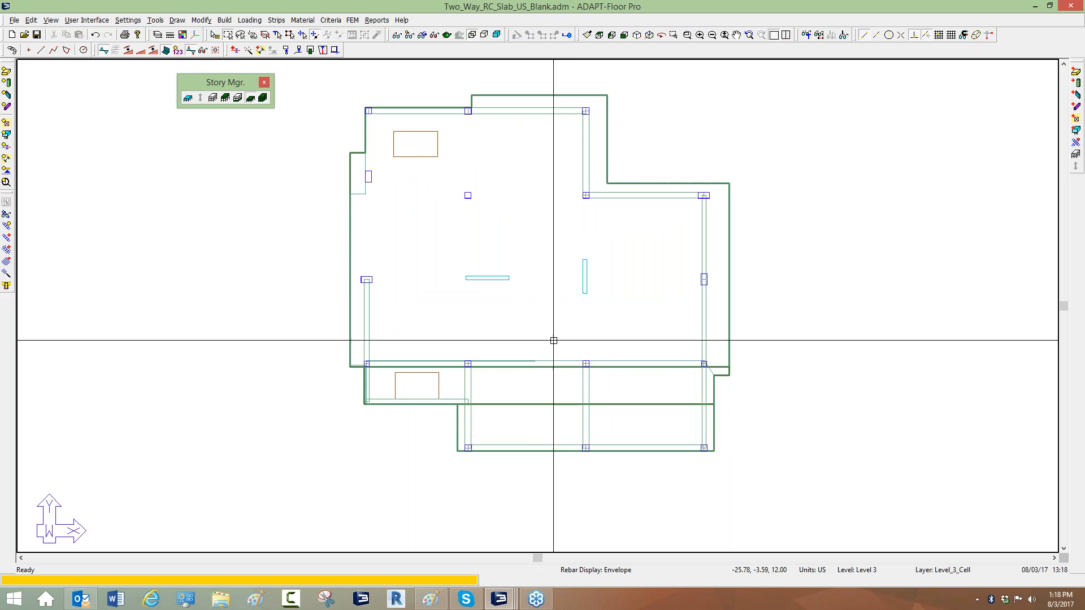
left_click(336, 22)
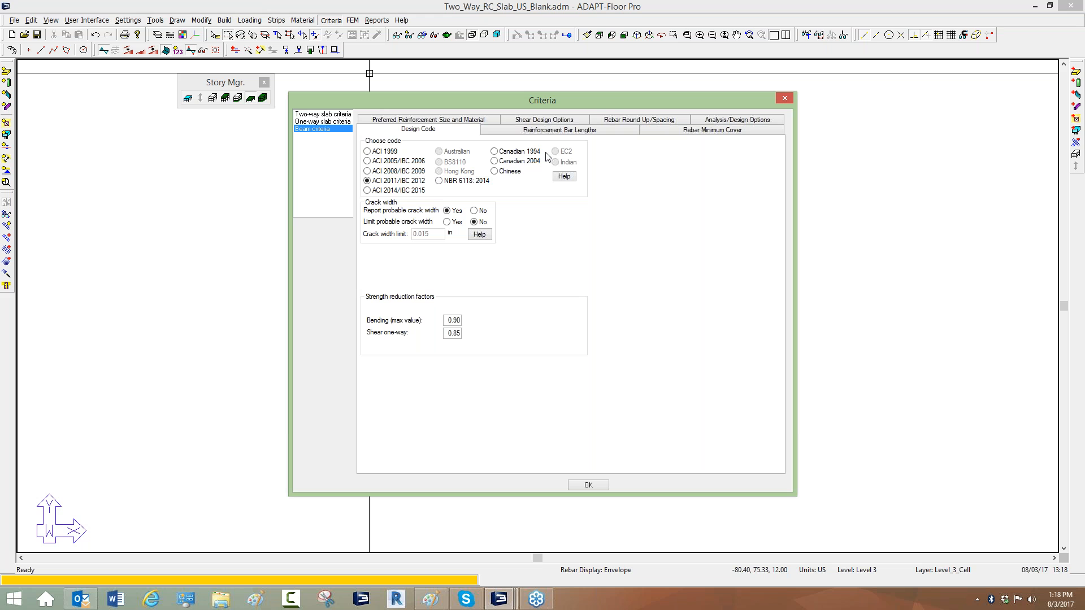
left_click(783, 100)
Review the load combinations in the FEM tabular combinations table, then cancel.
left_click(250, 21)
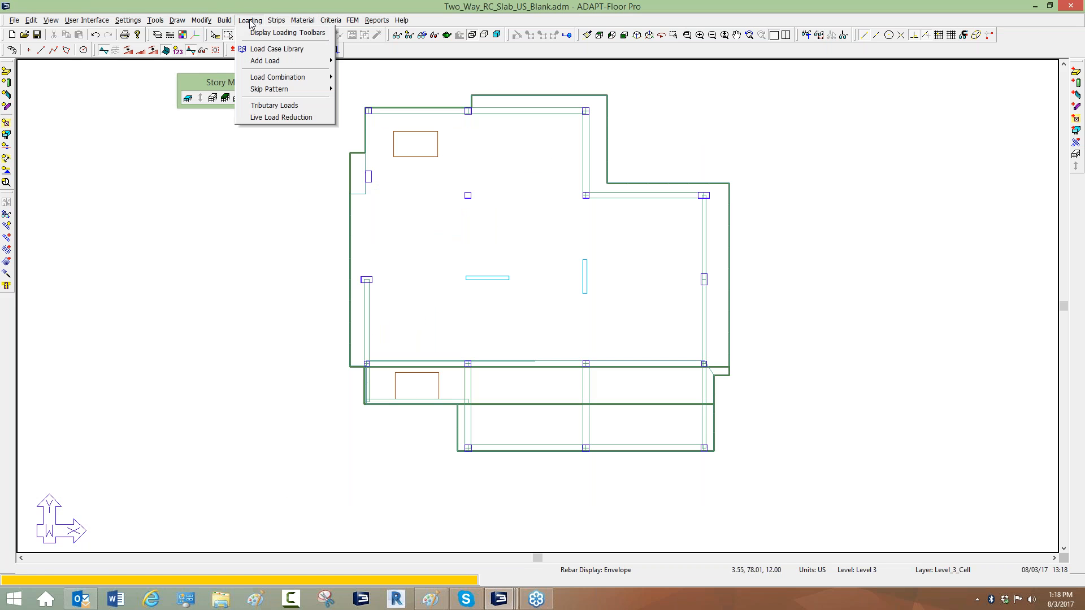
mouse_move(283, 78)
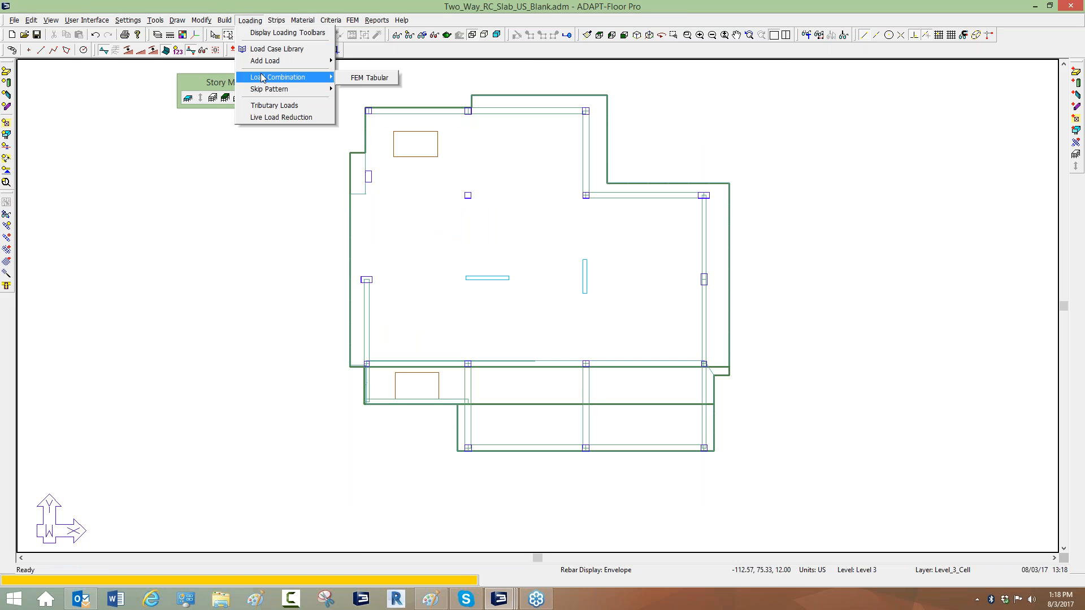
left_click(367, 79)
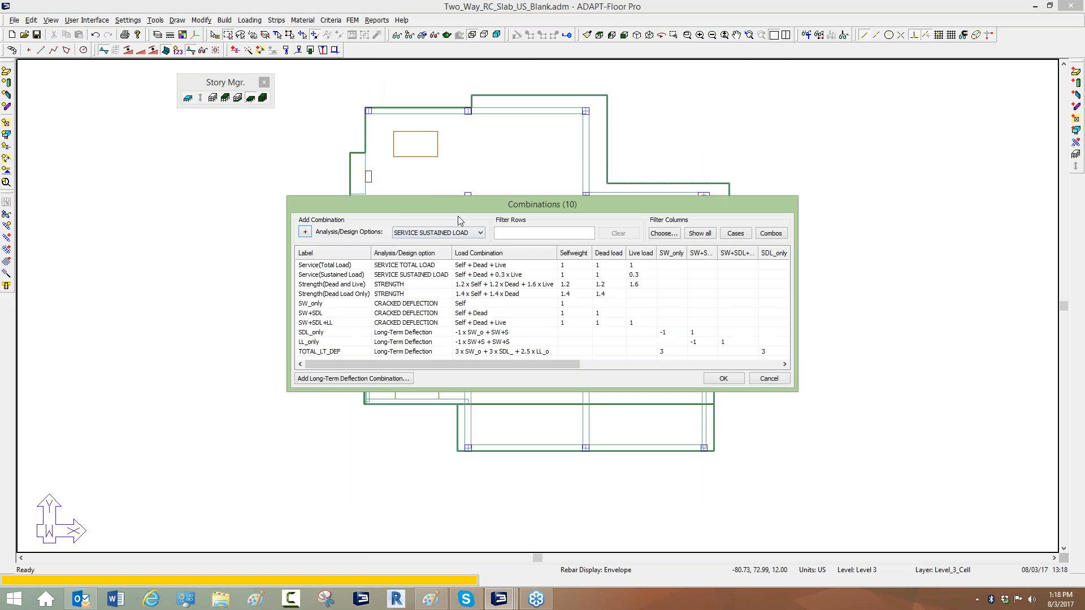
left_click_drag(443, 208, 248, 96)
left_click_drag(602, 279, 840, 459)
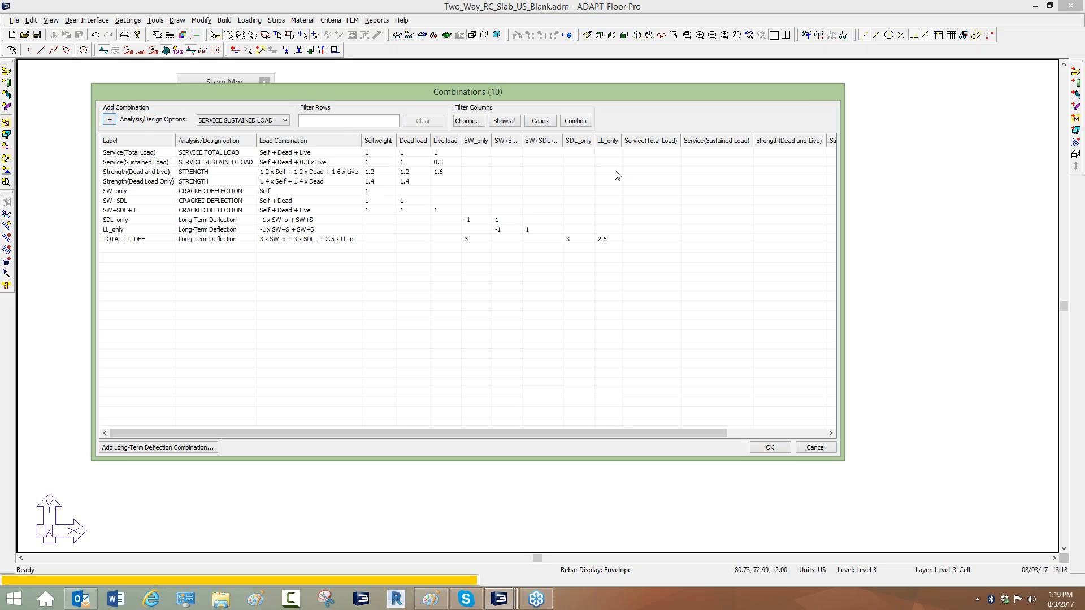
left_click(916, 217)
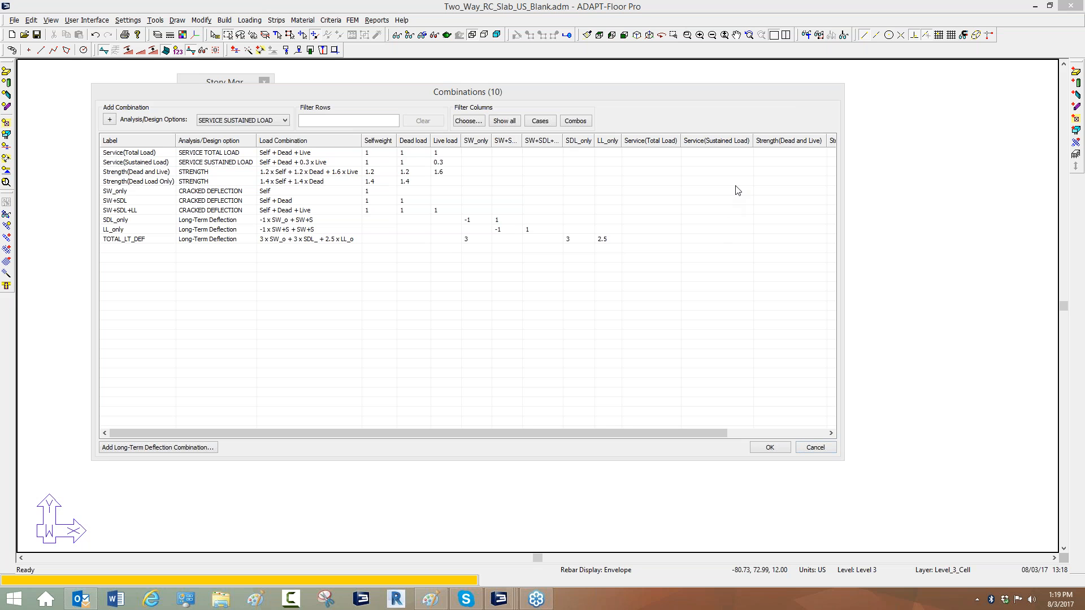
left_click(768, 215)
left_click(767, 213)
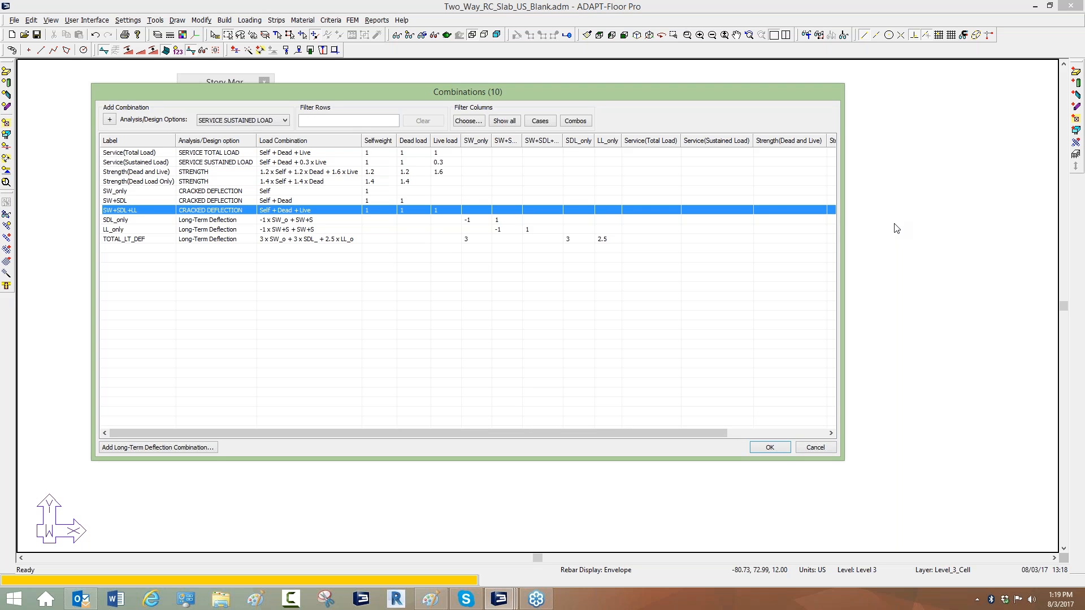
left_click(764, 411)
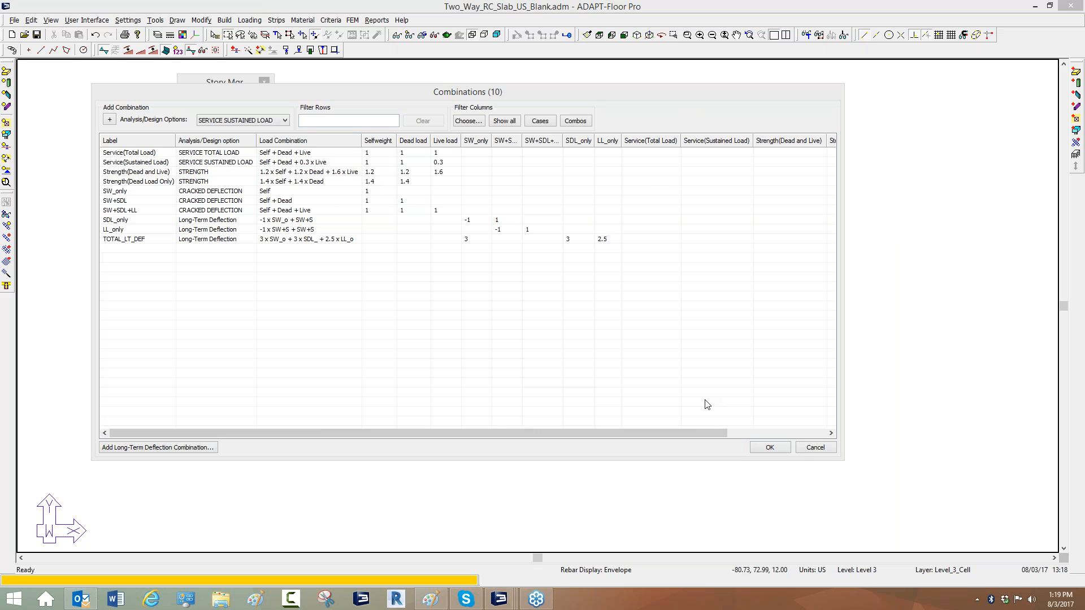
left_click(807, 457)
left_click(813, 447)
Review the design code criteria for two-way slab, one-way slab and beam, then close the dialog.
left_click(330, 20)
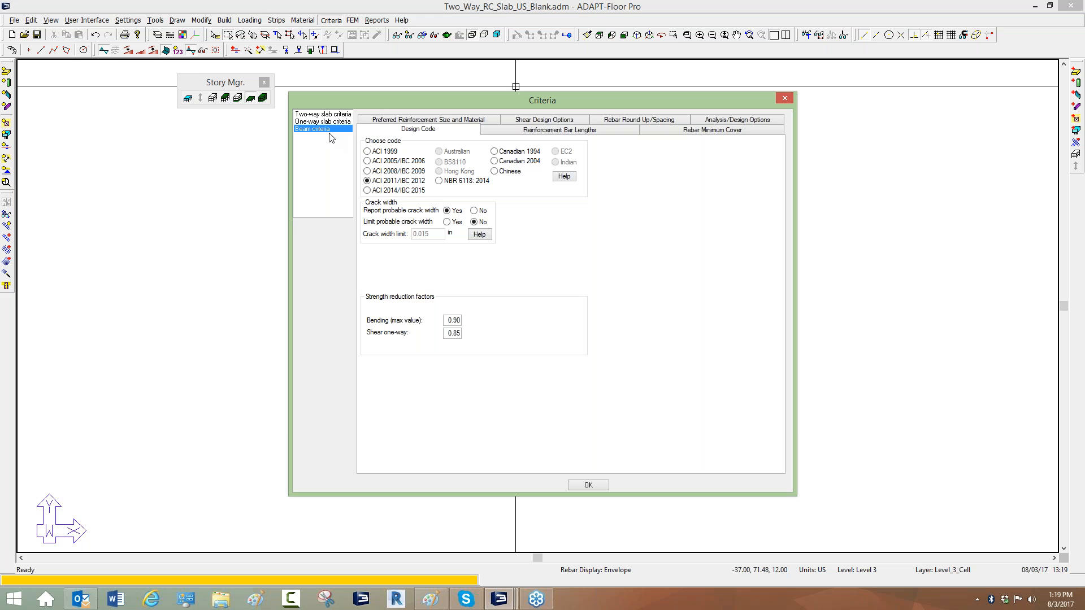
left_click(326, 114)
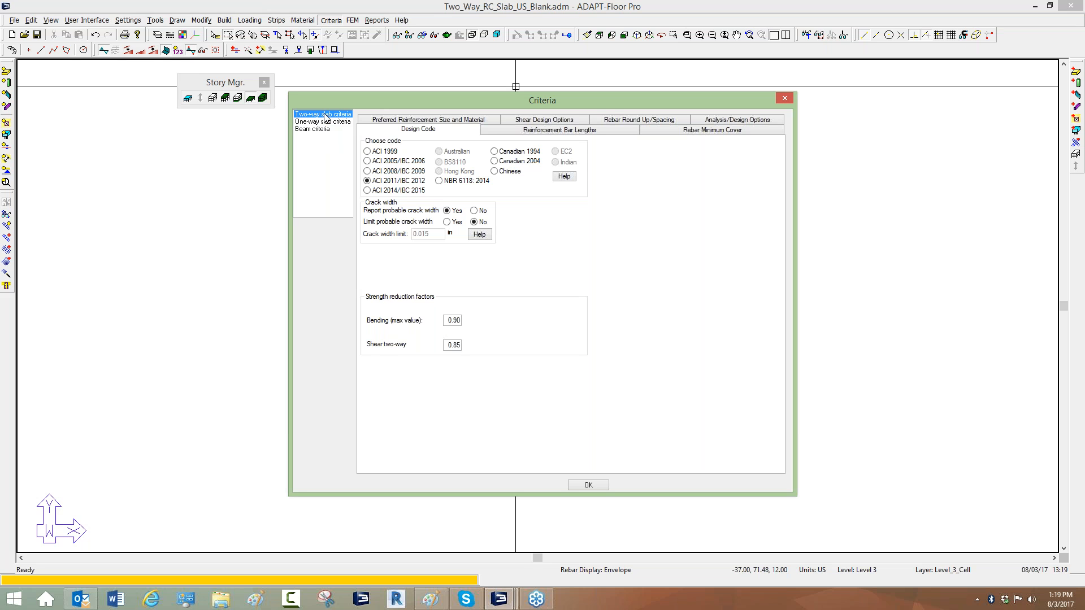
left_click(303, 123)
left_click(316, 129)
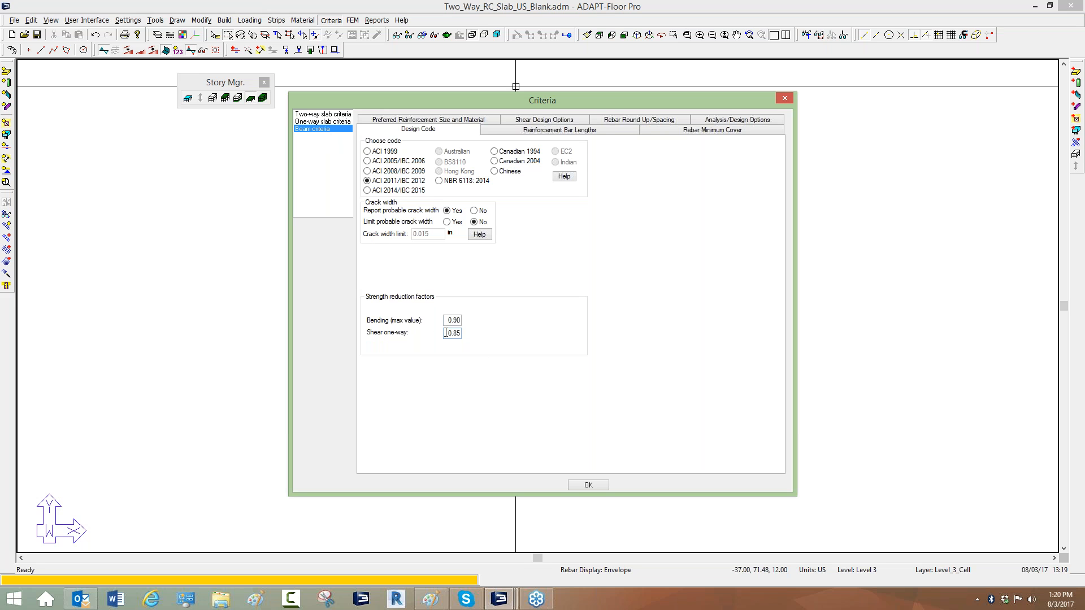
left_click_drag(449, 333, 474, 334)
left_click(447, 333)
double_click(447, 333)
left_click(783, 98)
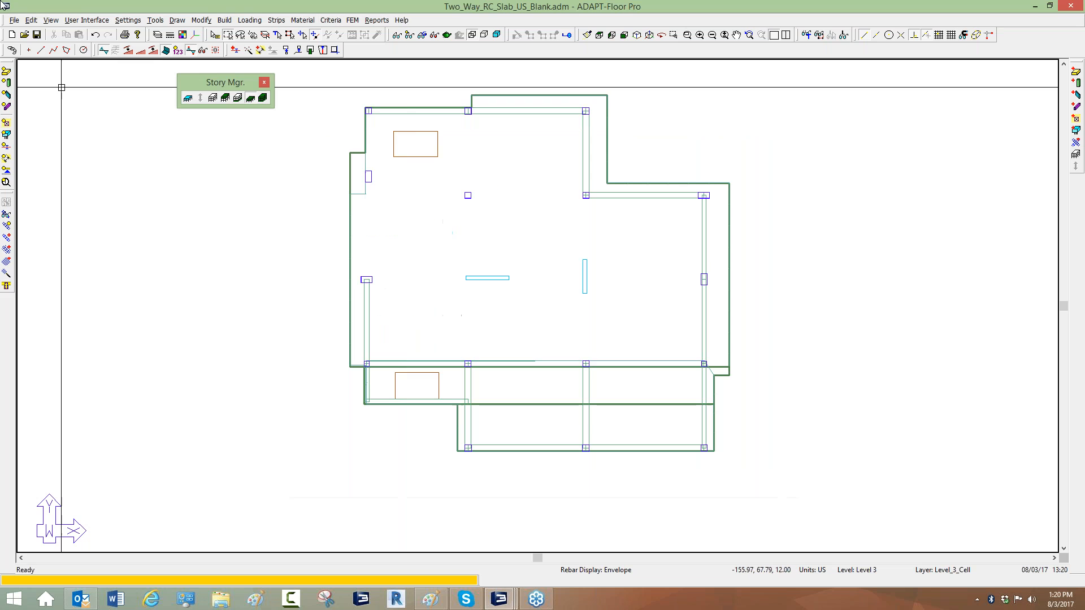
left_click(15, 21)
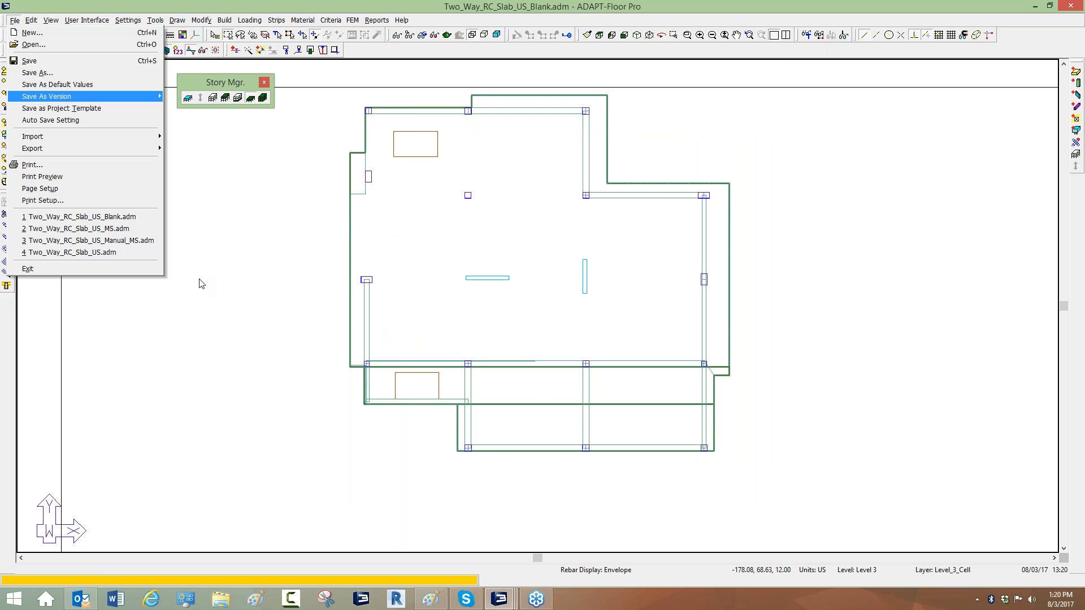
left_click(771, 500)
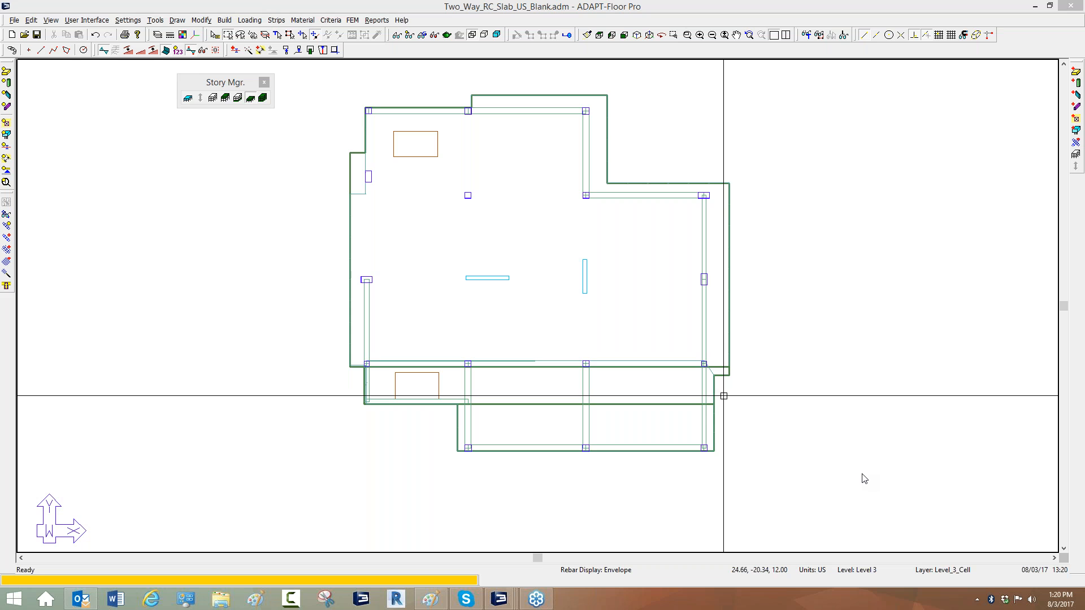
middle_click_drag(557, 279, 498, 289)
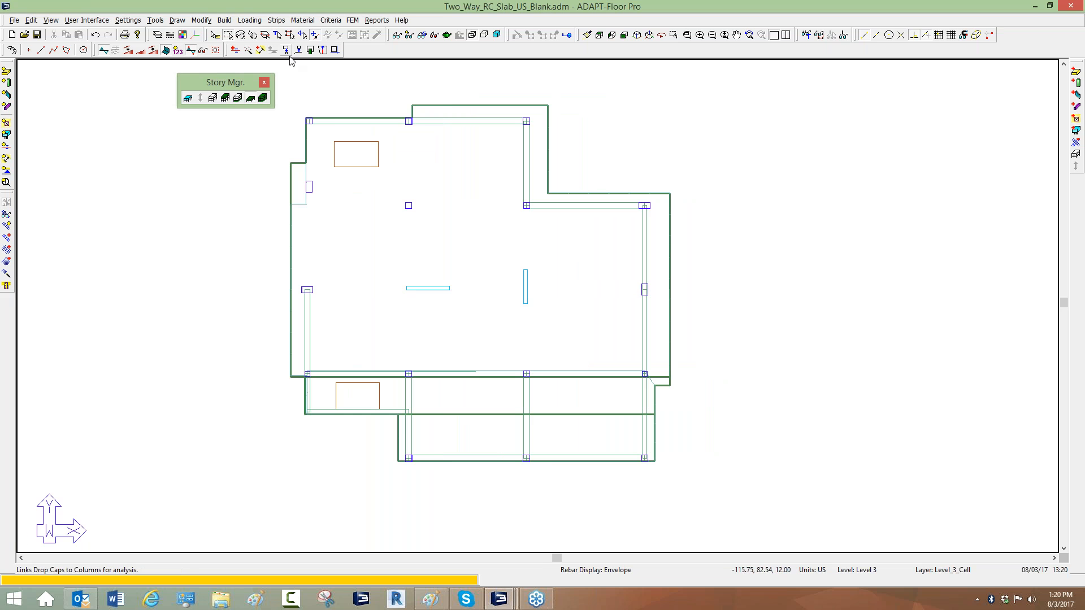
Open the FEM tabular load combinations table again and enlarge it for review.
left_click(250, 20)
mouse_move(310, 77)
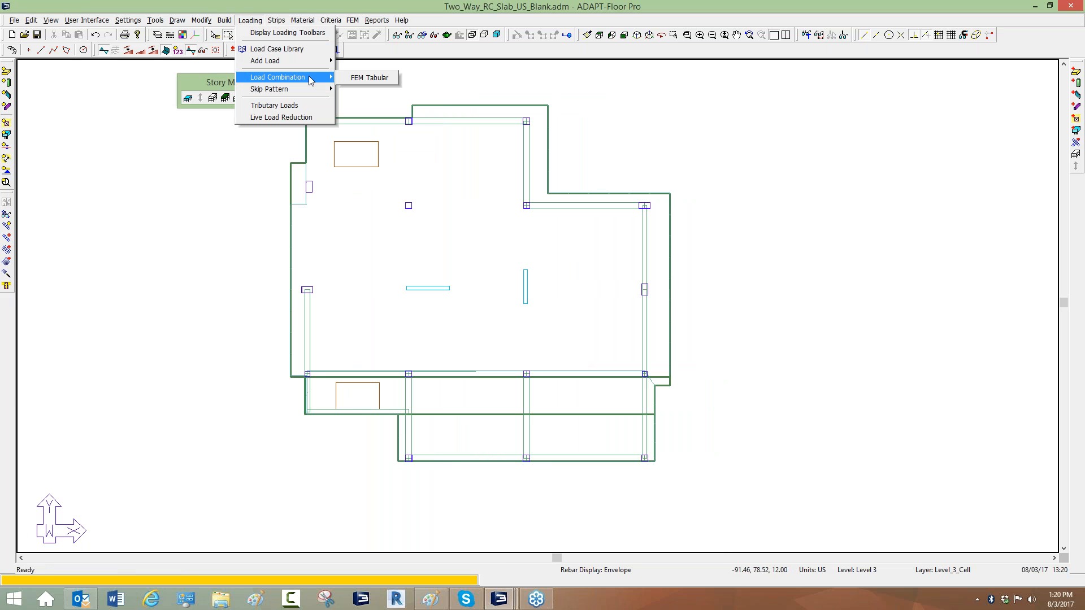
left_click(377, 80)
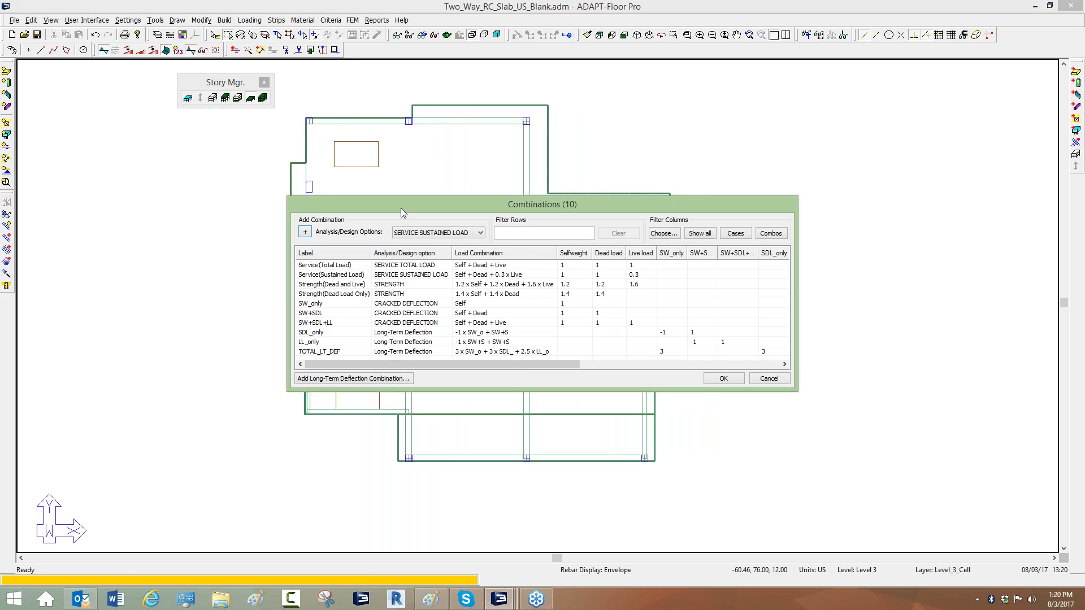
left_click_drag(401, 208, 260, 117)
left_click_drag(664, 311, 930, 506)
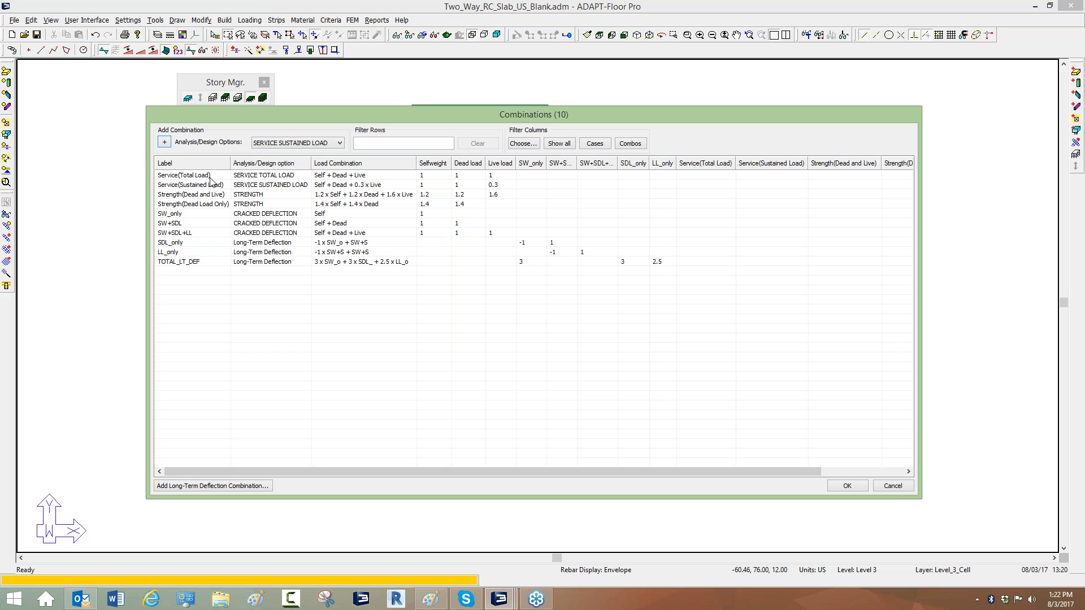
Review the strength load combination rows in the combinations table, then cancel the dialog.
left_click(254, 196)
left_click(254, 206)
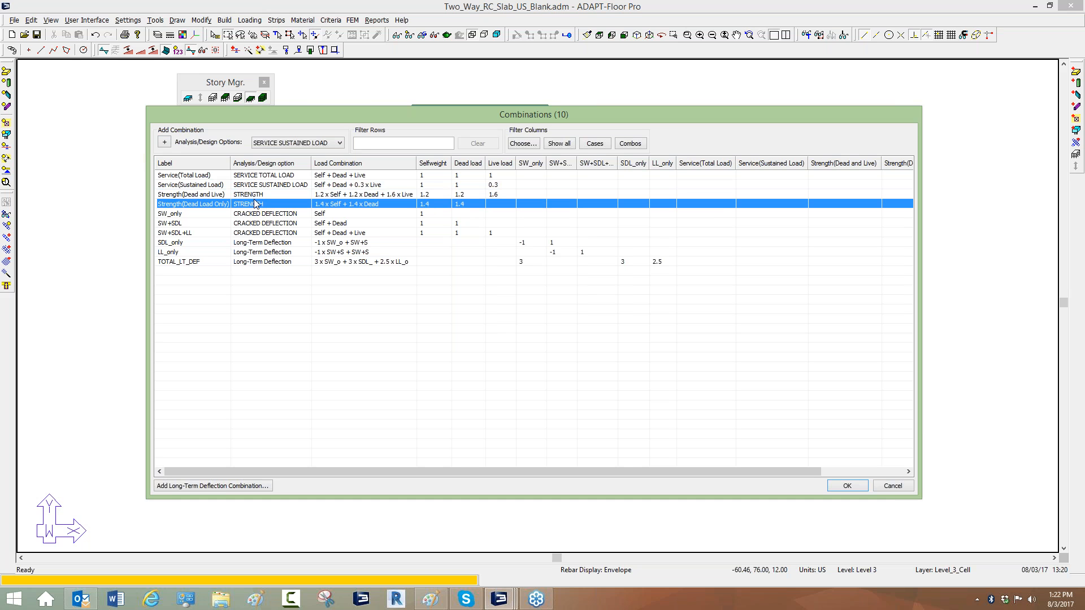
left_click(259, 196)
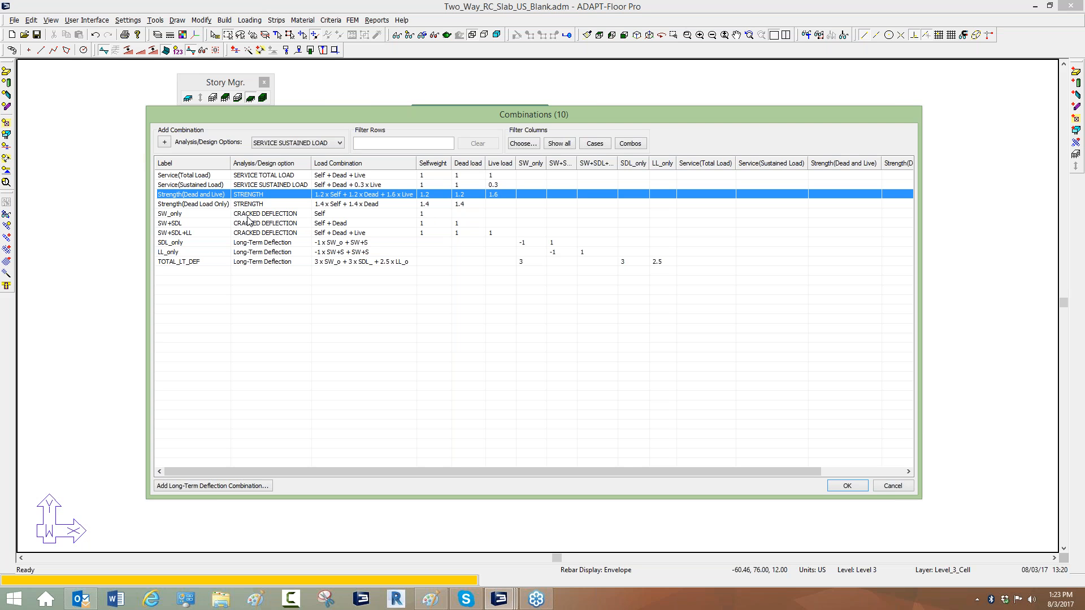
left_click(889, 487)
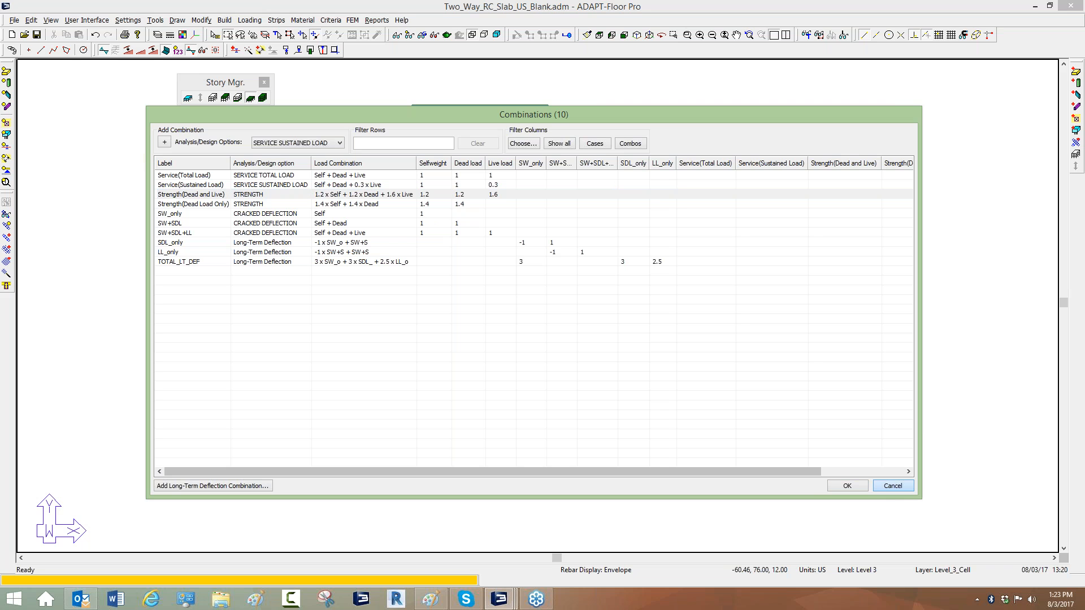
left_click(915, 213)
left_click(926, 232)
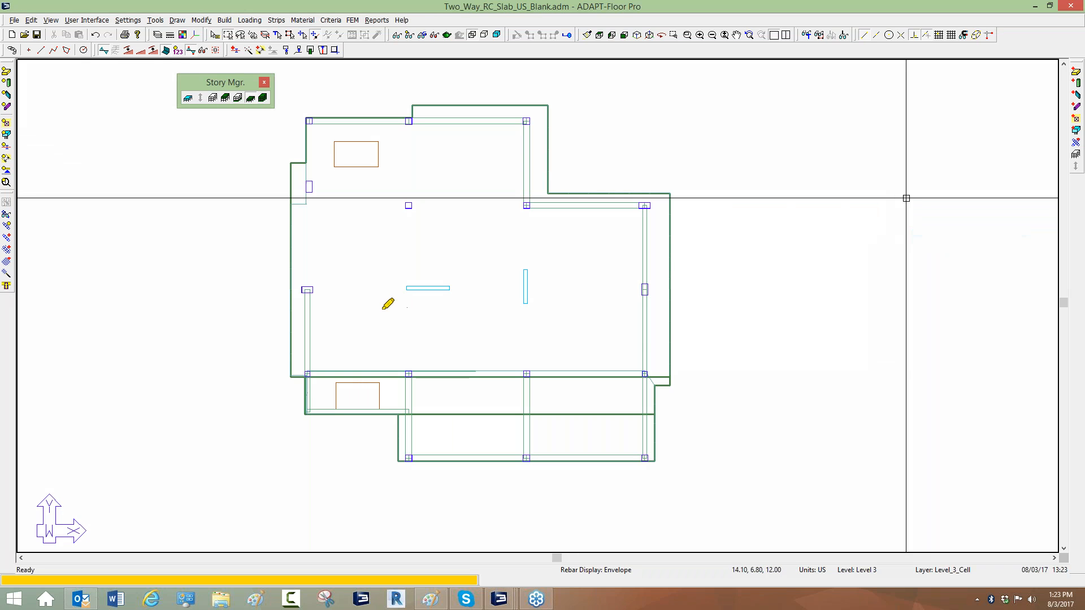
left_click_drag(284, 290, 666, 293)
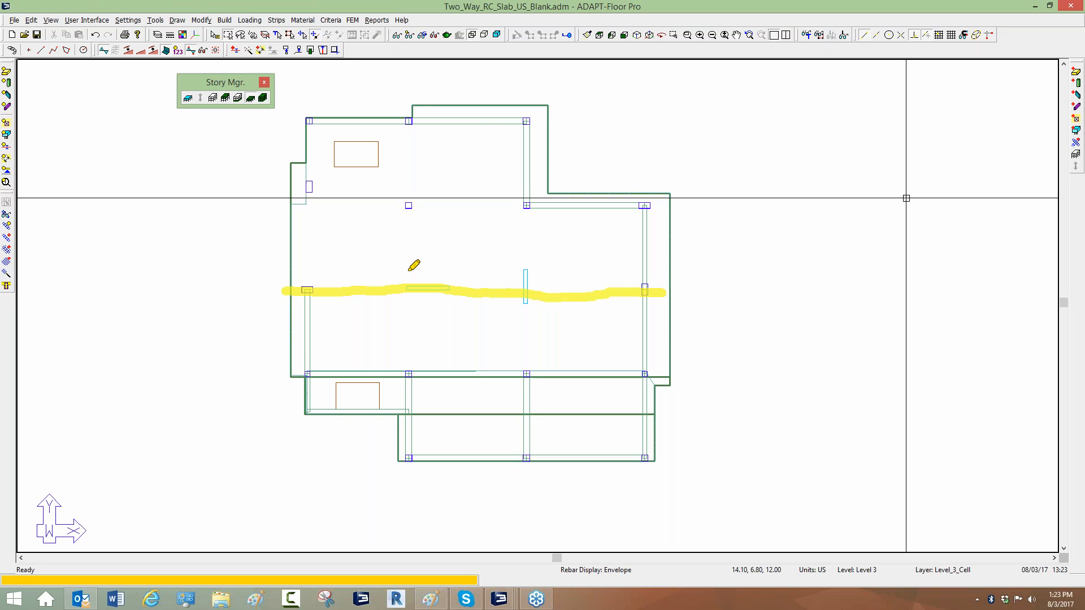
mouse_move(320, 268)
left_mouse_down()
mouse_move(326, 308)
mouse_move(341, 308)
left_mouse_up()
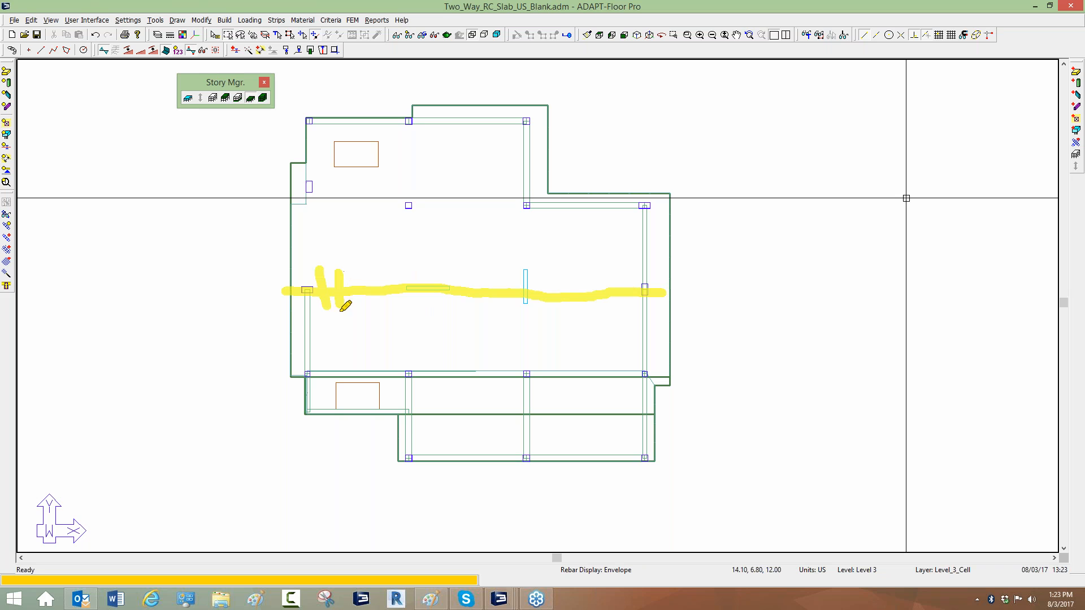
left_click_drag(359, 269, 361, 310)
mouse_move(375, 266)
left_mouse_down()
mouse_move(378, 303)
mouse_move(398, 312)
left_mouse_up()
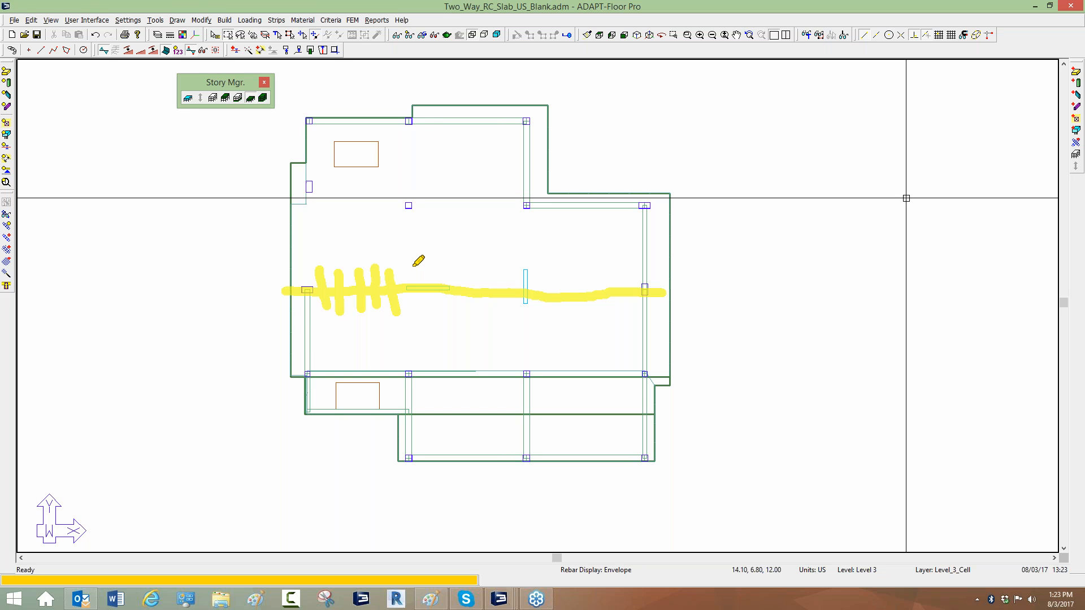
left_click_drag(413, 264, 415, 310)
left_click_drag(443, 264, 444, 314)
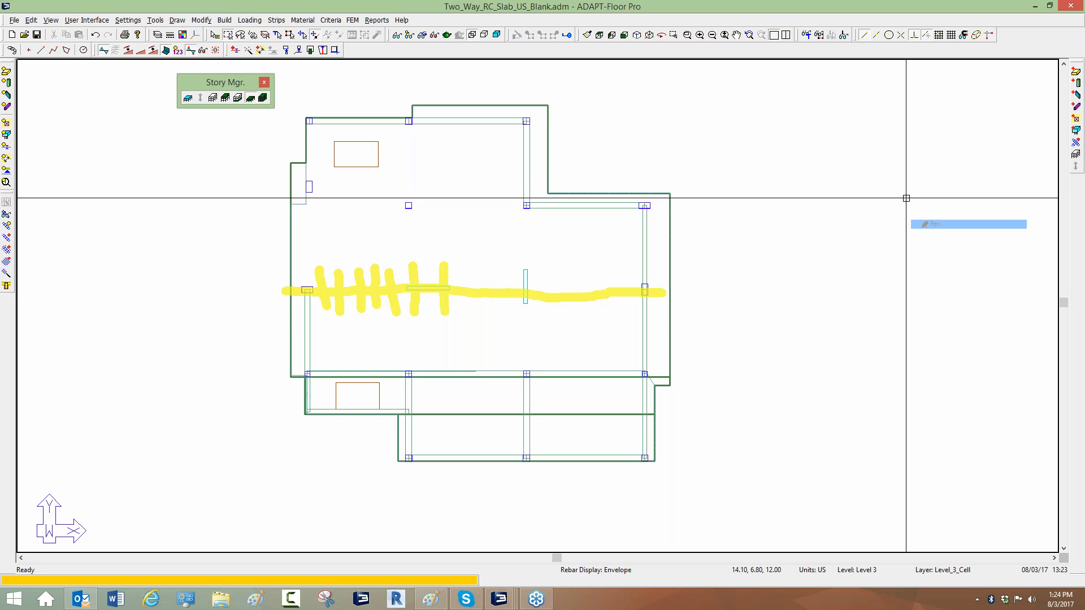
mouse_move(535, 278)
left_mouse_down()
mouse_move(498, 308)
mouse_move(451, 272)
mouse_move(423, 284)
mouse_move(402, 274)
mouse_move(355, 301)
mouse_move(330, 293)
left_mouse_up()
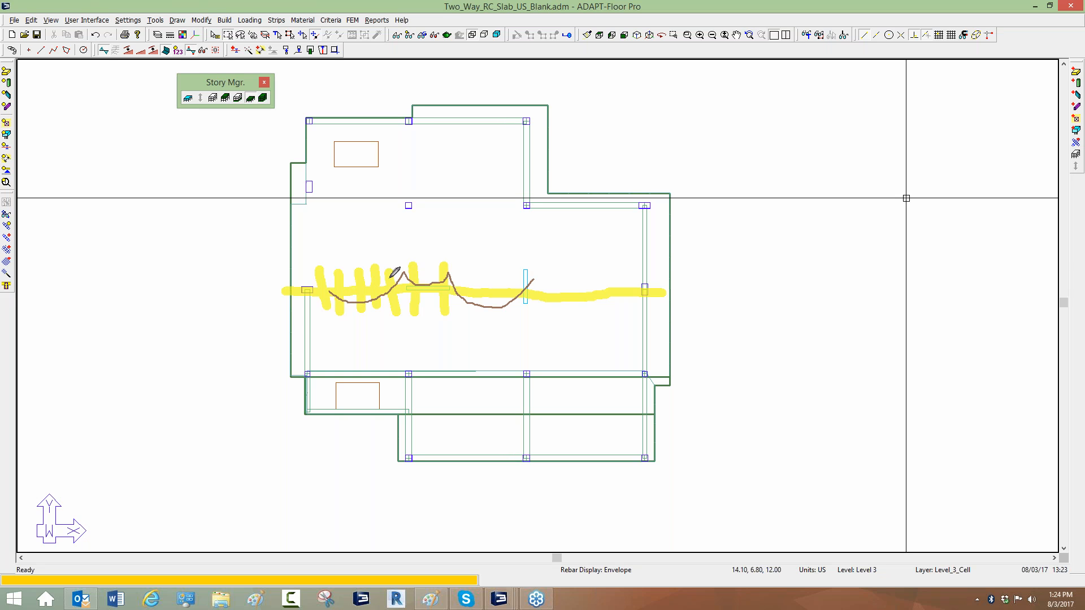
mouse_move(394, 265)
left_mouse_down()
mouse_move(451, 262)
mouse_move(406, 280)
mouse_move(408, 317)
left_mouse_up()
mouse_move(412, 307)
left_mouse_down()
mouse_move(410, 319)
mouse_move(411, 269)
left_mouse_up()
left_click_drag(407, 272, 427, 242)
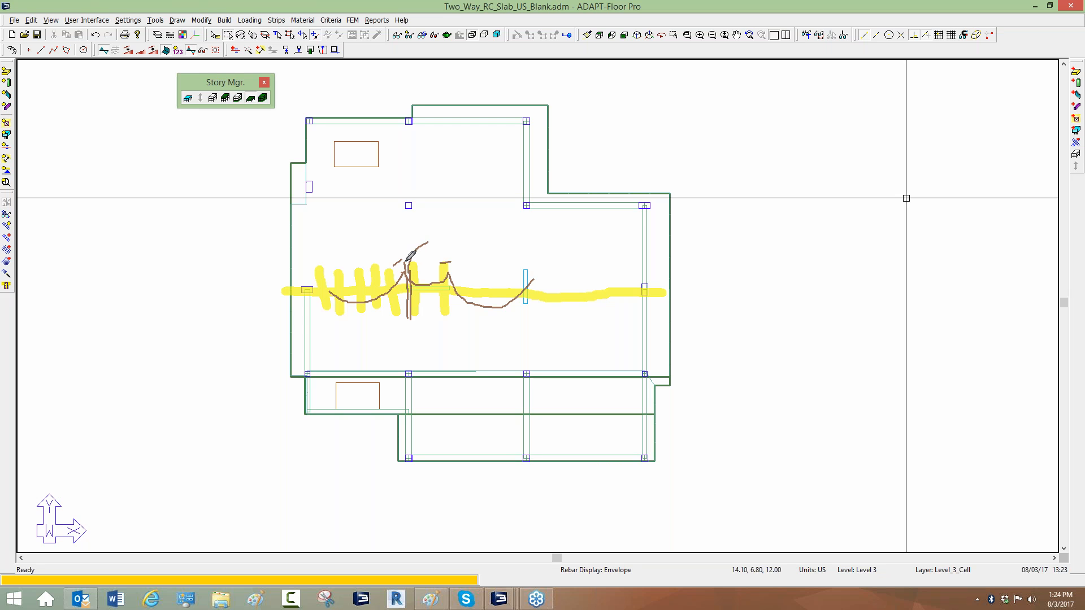
left_click_drag(354, 241, 403, 263)
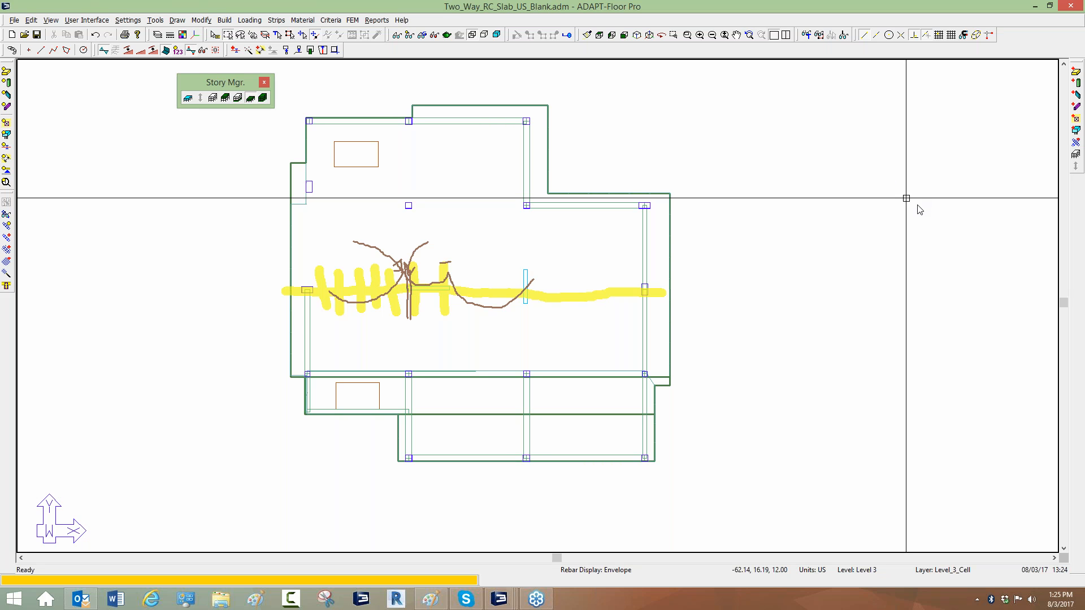
left_click(931, 262)
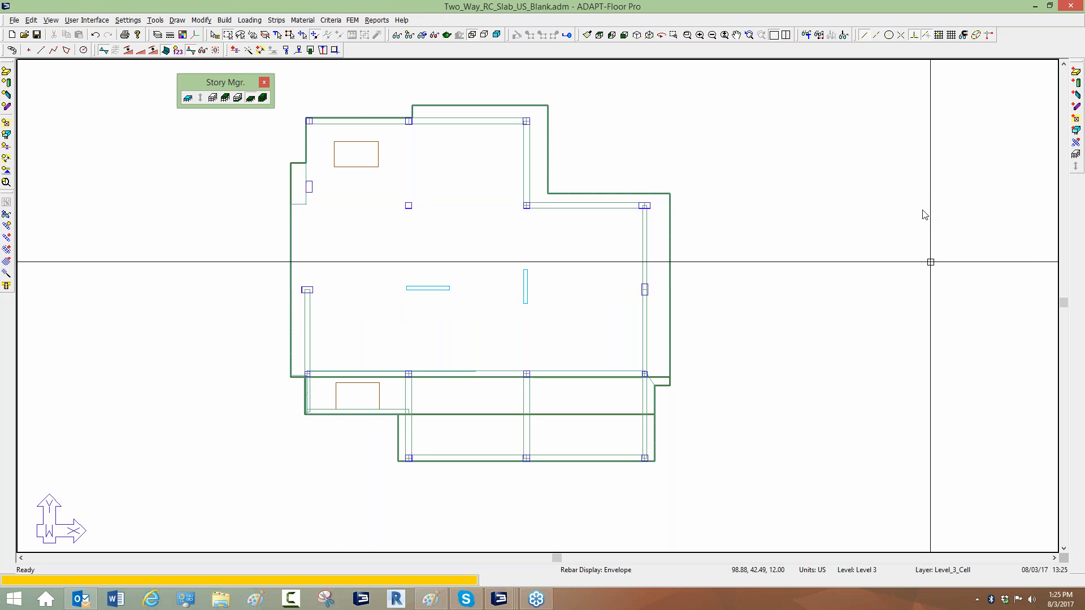
left_click_drag(422, 260, 423, 320)
left_click_drag(440, 272, 439, 314)
mouse_move(430, 272)
left_mouse_down()
mouse_move(431, 301)
mouse_move(451, 285)
mouse_move(412, 290)
mouse_move(450, 287)
mouse_move(449, 276)
mouse_move(411, 288)
left_mouse_up()
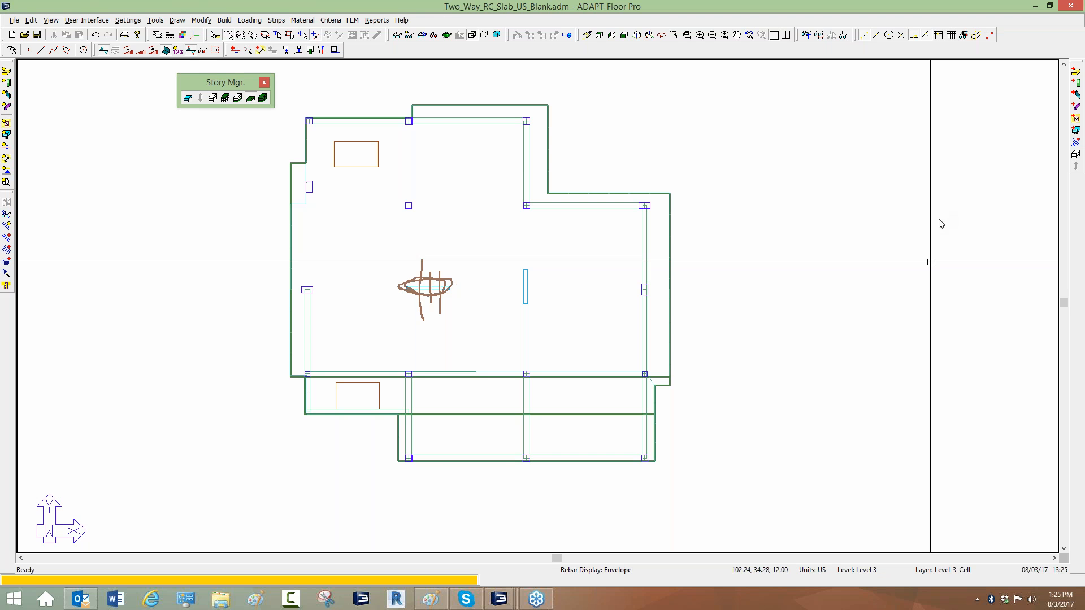
left_click(931, 263)
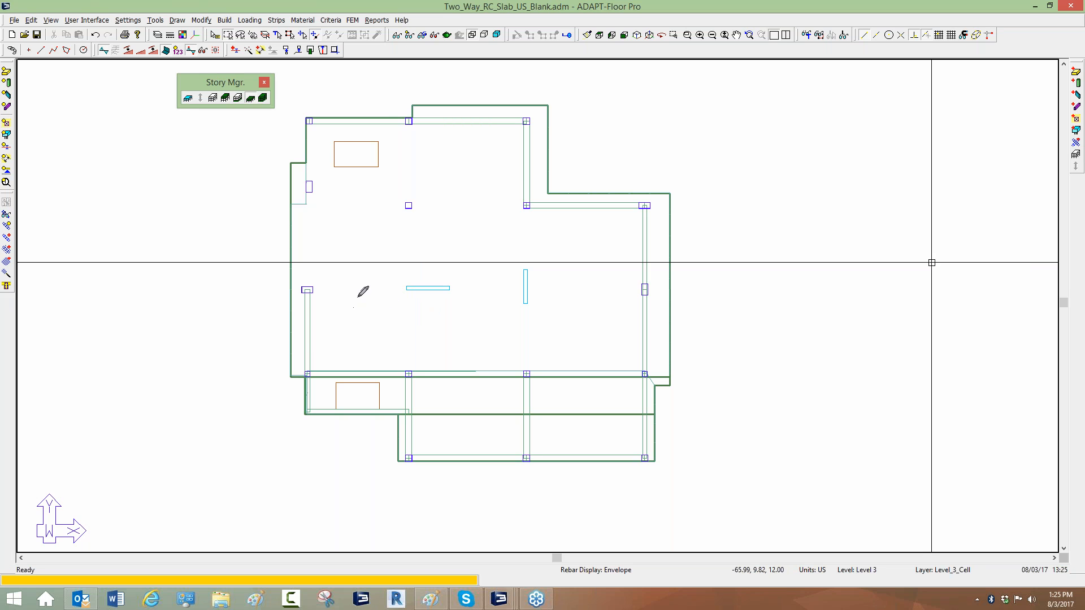
scroll(385, 252, "up", 5)
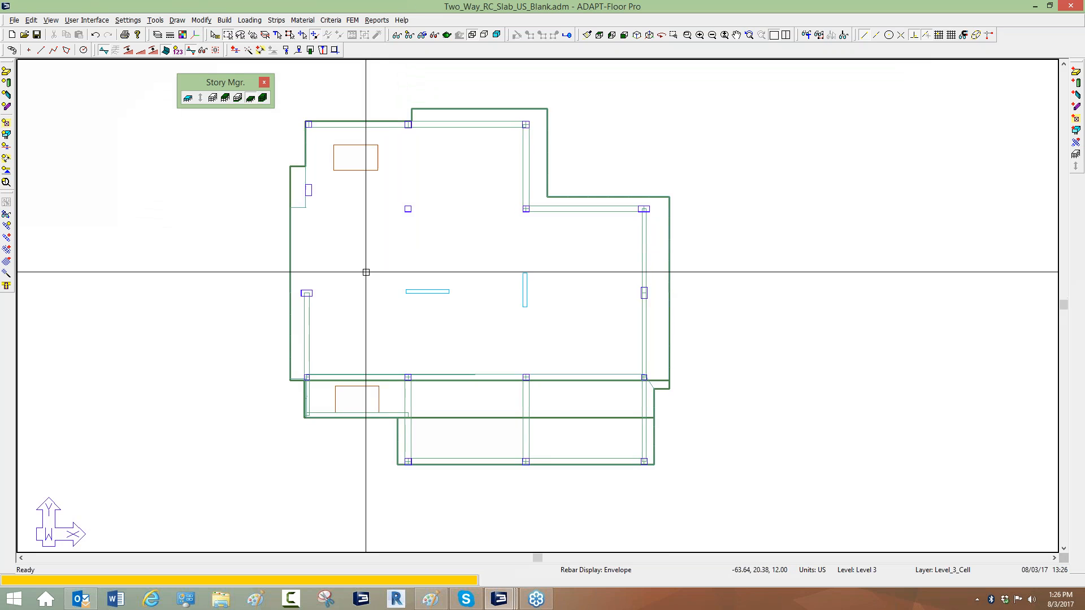
scroll(400, 295, "up", 1)
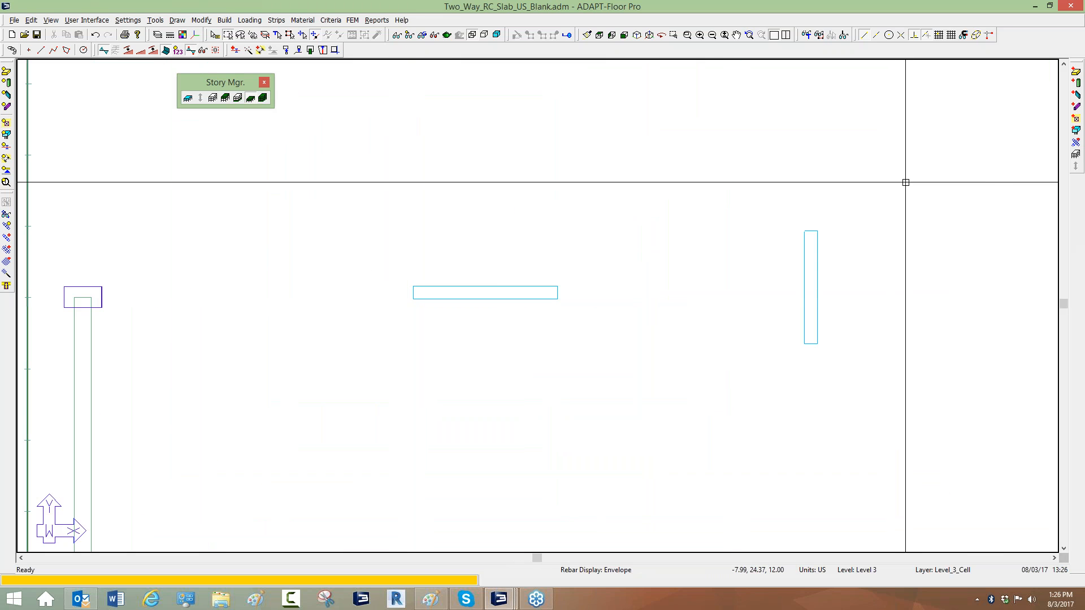
left_click_drag(35, 293, 135, 296)
mouse_move(236, 282)
left_mouse_down()
mouse_move(419, 276)
mouse_move(412, 289)
mouse_move(559, 288)
mouse_move(557, 298)
mouse_move(742, 278)
mouse_move(893, 282)
left_mouse_up()
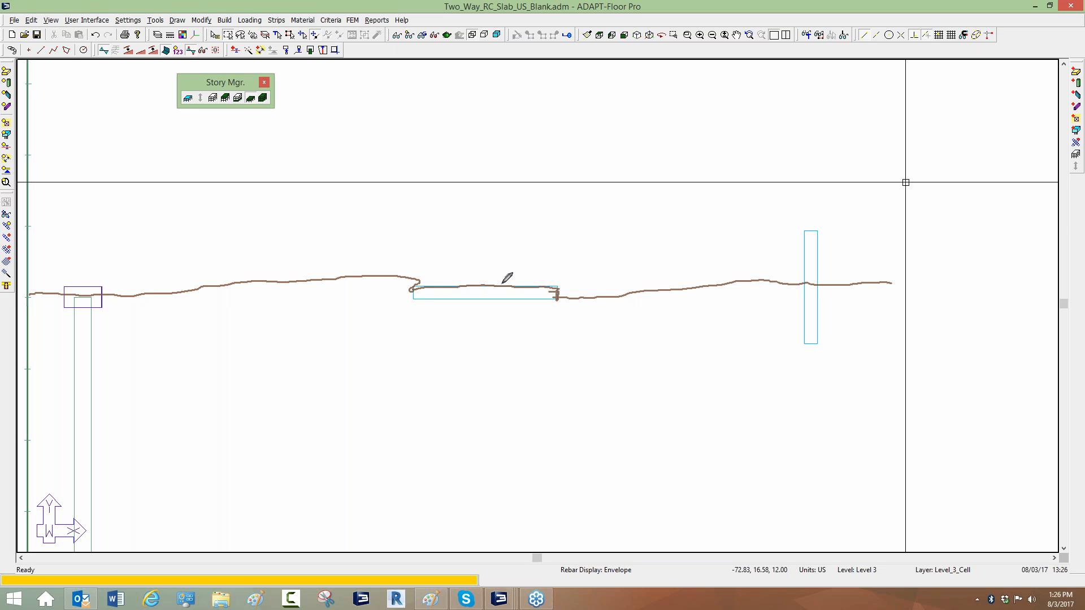
left_click_drag(415, 269, 556, 272)
left_click_drag(412, 318, 556, 320)
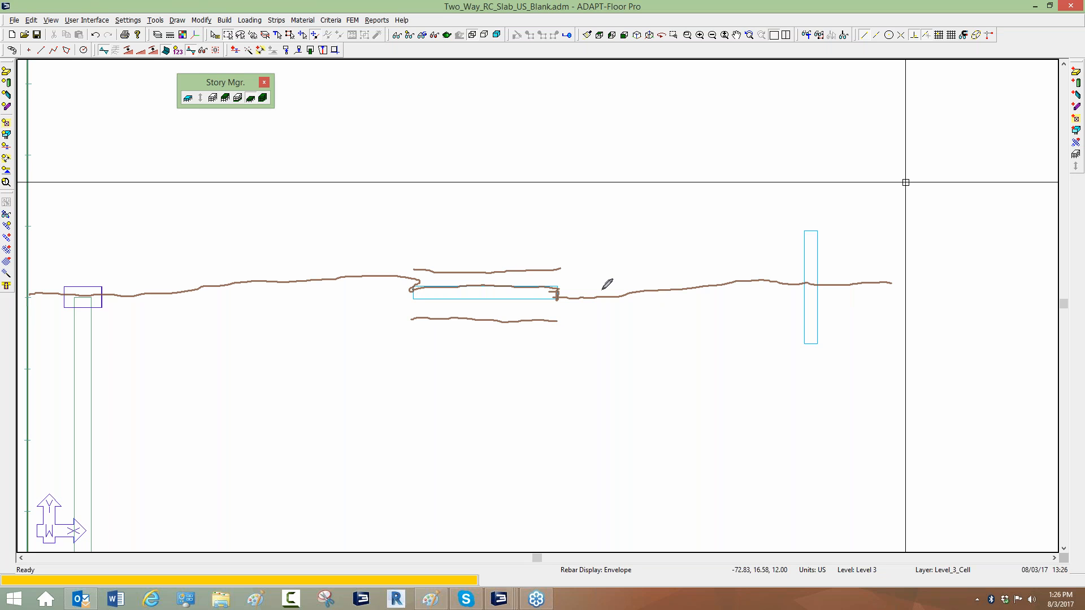
mouse_move(559, 269)
left_mouse_down()
mouse_move(560, 296)
mouse_move(557, 129)
left_mouse_up()
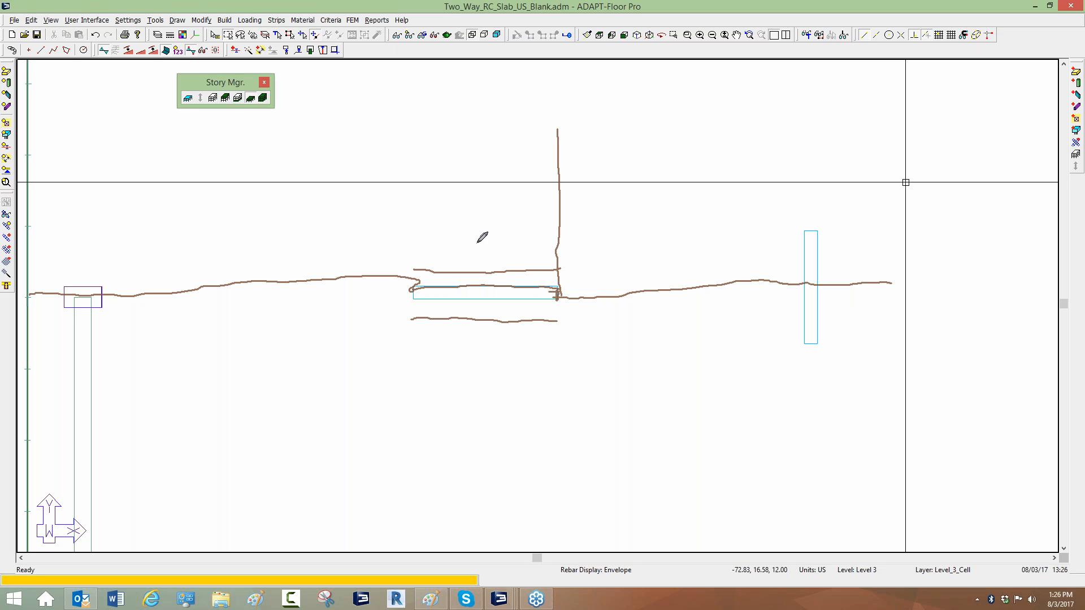
mouse_move(404, 290)
left_mouse_down()
mouse_move(389, 146)
mouse_move(441, 486)
left_mouse_up()
left_click_drag(562, 306, 604, 506)
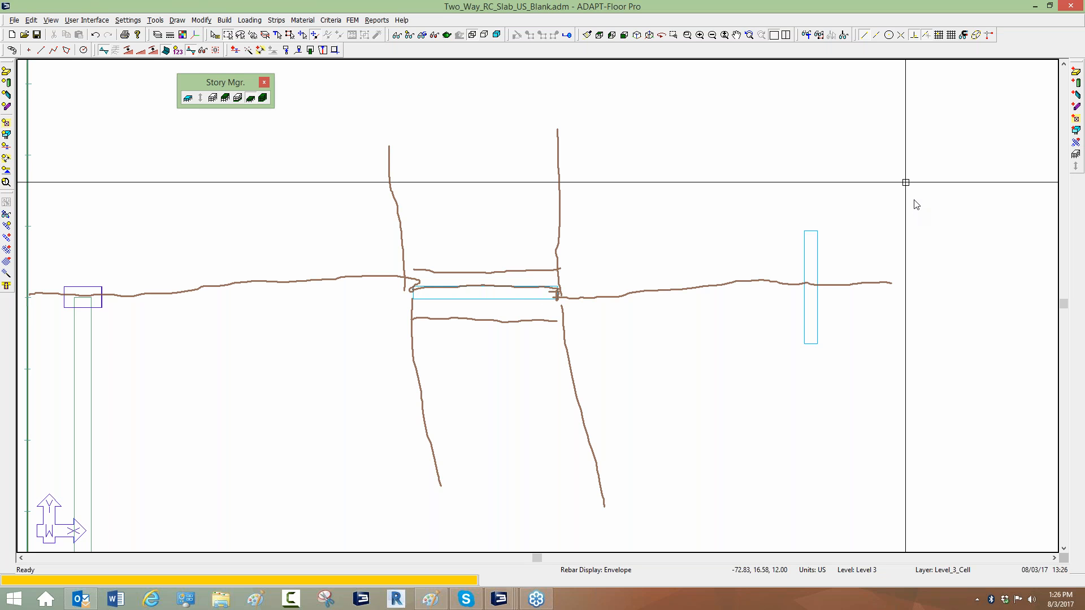
mouse_move(558, 296)
left_mouse_down()
mouse_move(416, 302)
mouse_move(460, 272)
mouse_move(536, 278)
mouse_move(557, 291)
mouse_move(430, 291)
left_mouse_up()
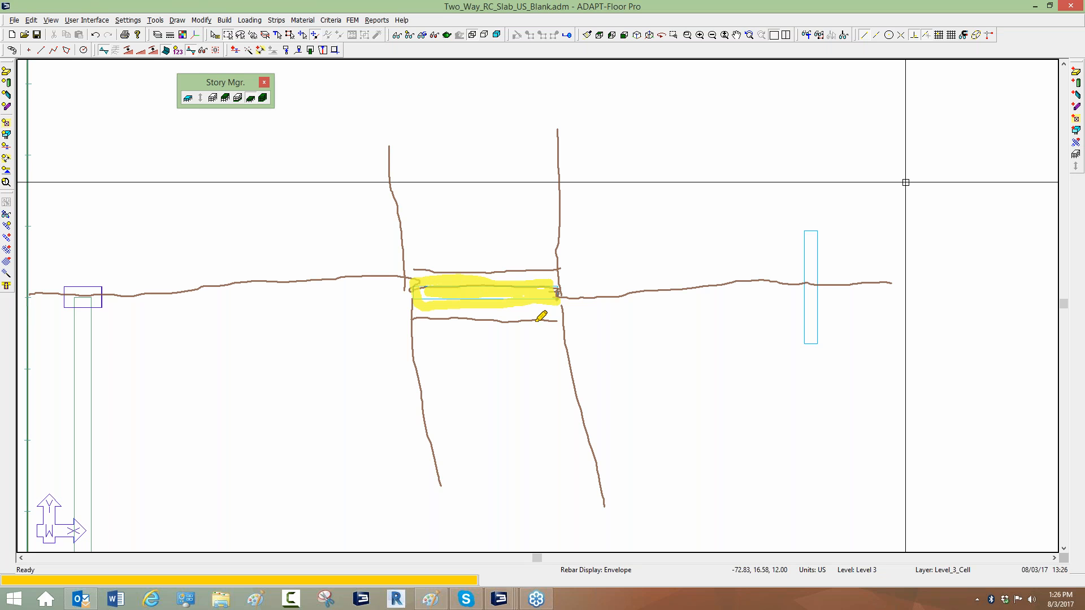
left_click_drag(423, 268, 556, 269)
mouse_move(419, 320)
left_mouse_down()
mouse_move(564, 325)
mouse_move(544, 368)
mouse_move(552, 433)
left_mouse_up()
mouse_move(503, 314)
left_mouse_down()
mouse_move(515, 421)
mouse_move(490, 432)
left_mouse_up()
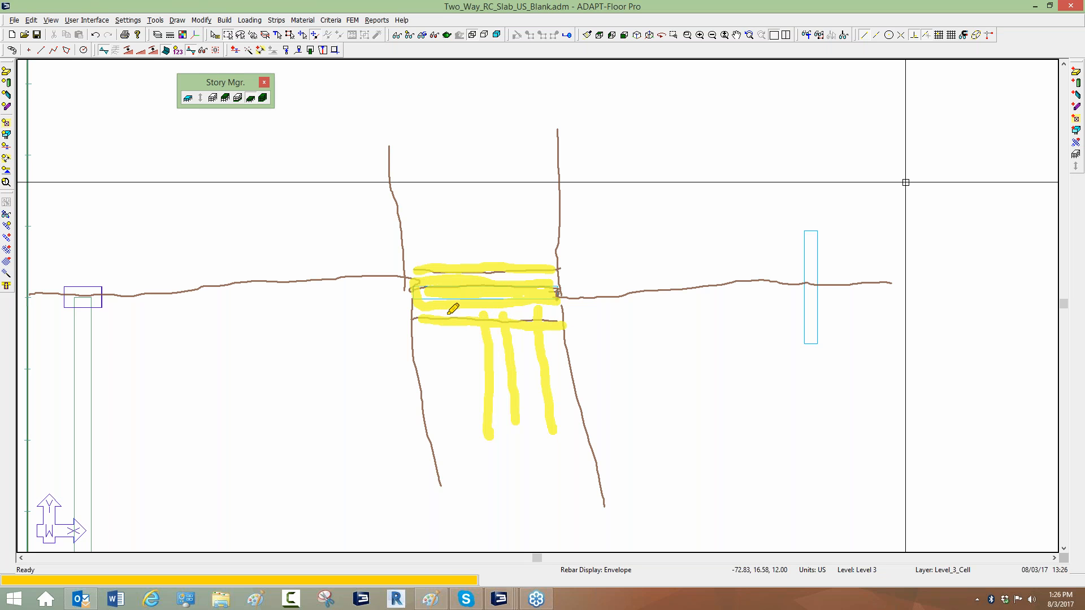
left_click_drag(447, 313, 462, 398)
left_click_drag(435, 265, 428, 178)
mouse_move(471, 266)
left_mouse_down()
mouse_move(467, 185)
mouse_move(504, 211)
mouse_move(509, 186)
left_mouse_up()
left_click_drag(531, 270, 524, 187)
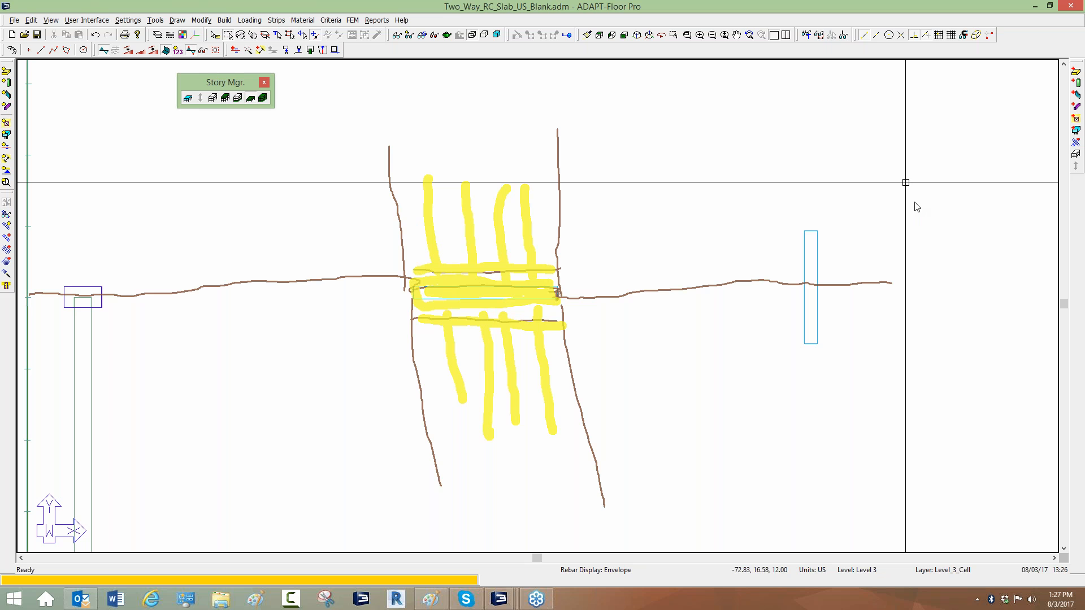
left_click(943, 265)
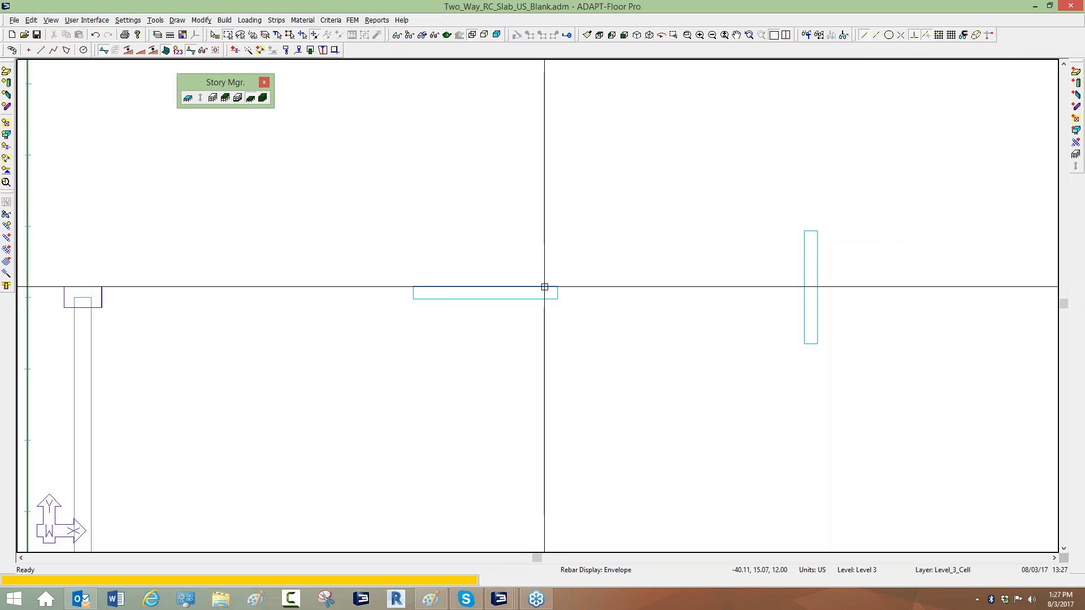
scroll(543, 286, "down", 2)
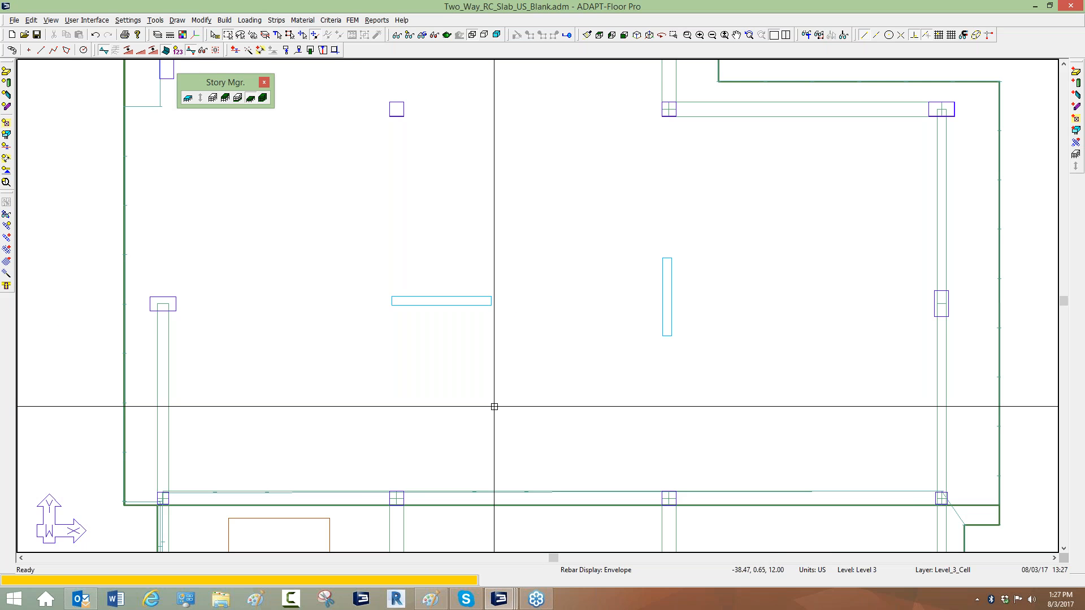
scroll(494, 407, "down", 4)
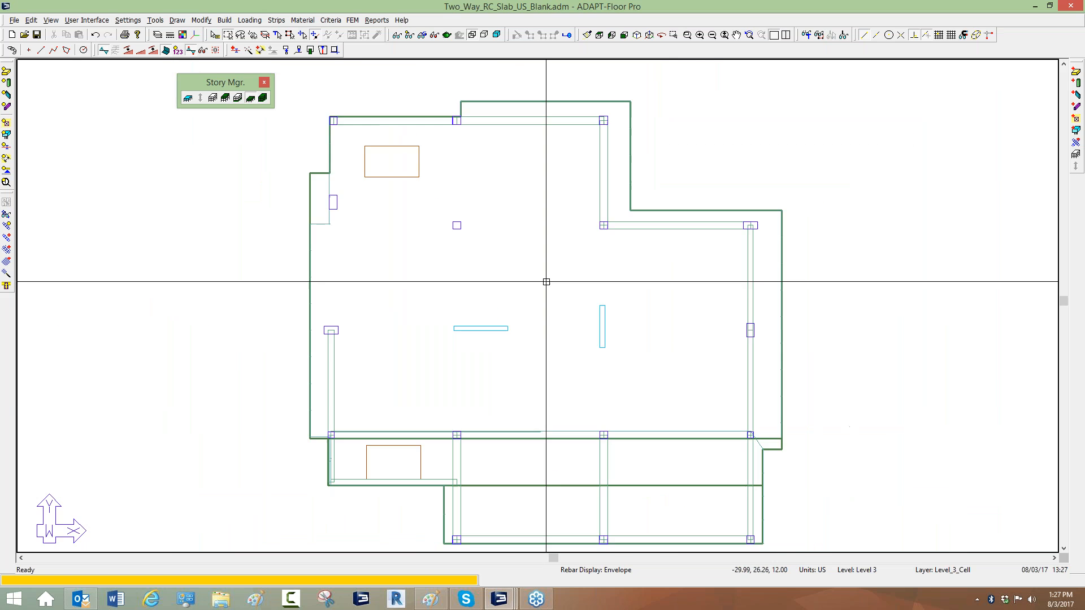
middle_click_drag(561, 351, 559, 342)
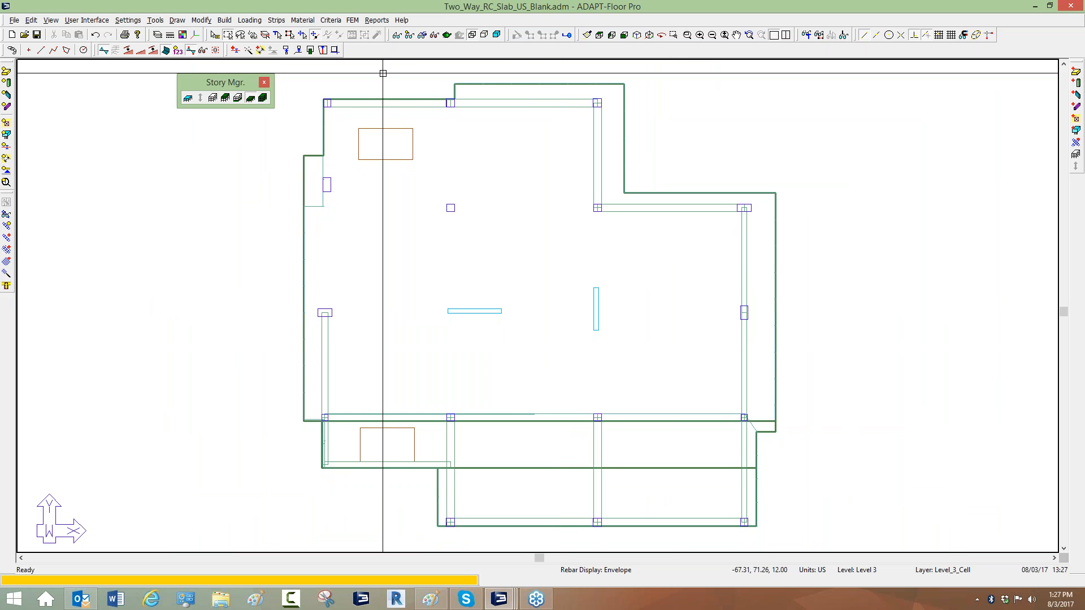
Open the load combination table from the Loading options and enlarge the dialog for review.
left_click(250, 20)
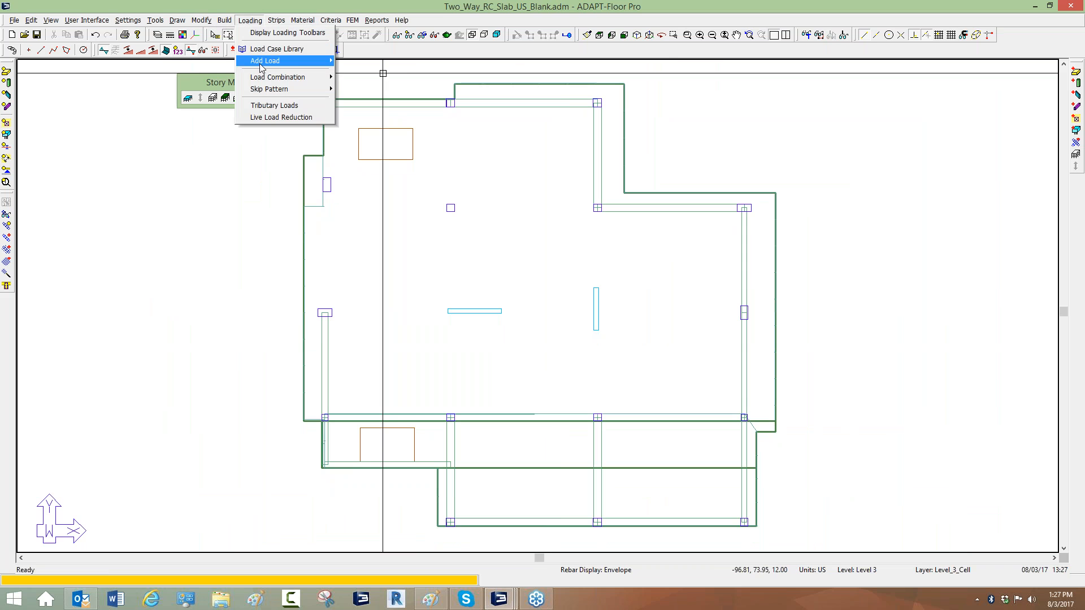
mouse_move(277, 77)
left_click(367, 76)
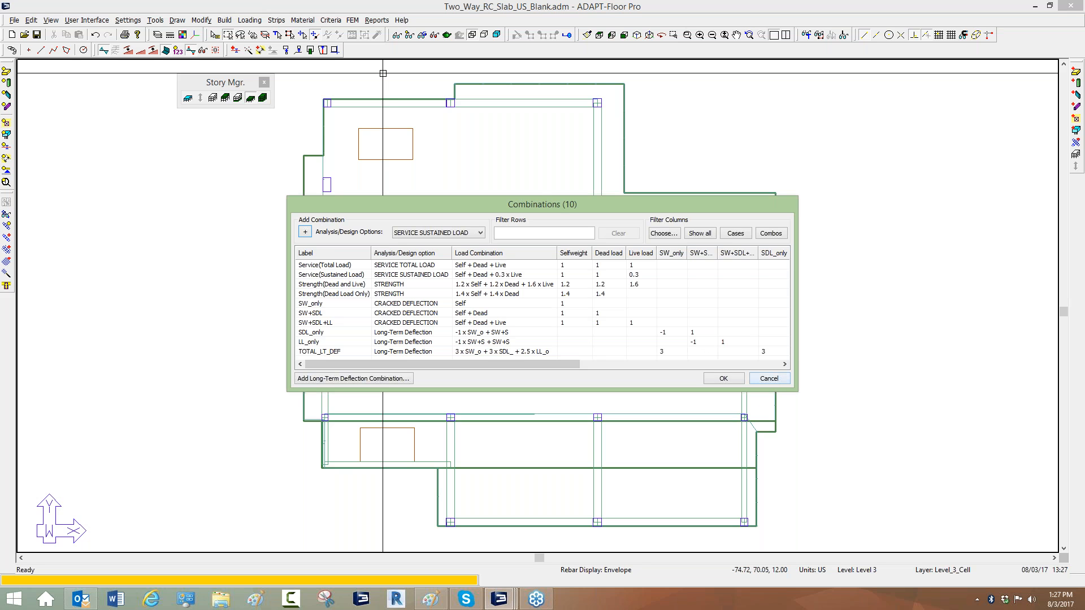
left_click_drag(796, 390, 909, 525)
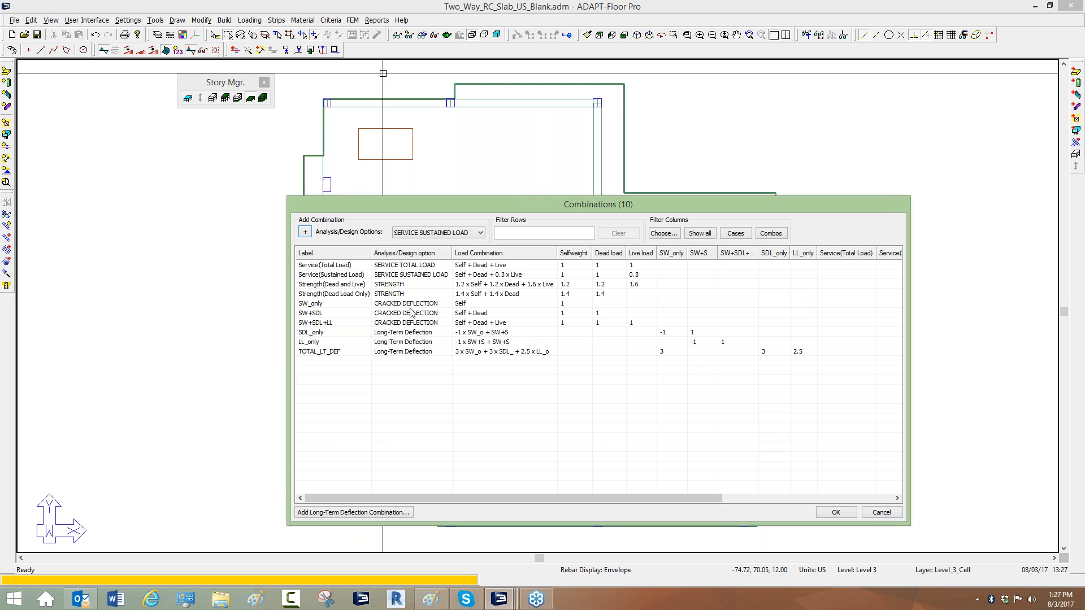
Review the cracked deflection and long-term deflection combinations SW_only, SW+SDL, SW+SDL+LL and SDL_only.
left_click(411, 306)
left_click(410, 307)
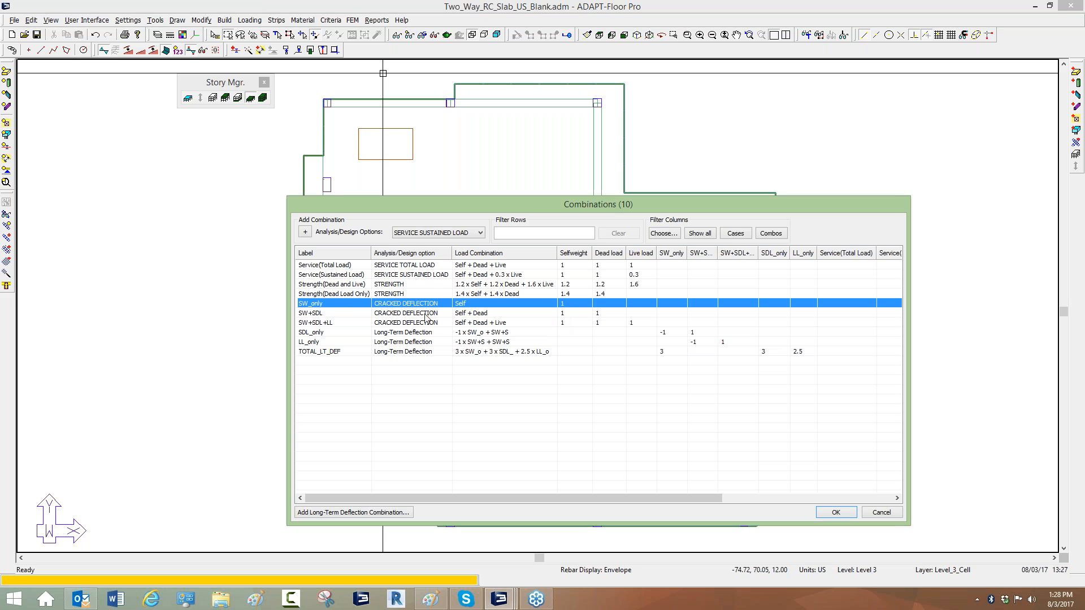
left_click(317, 319)
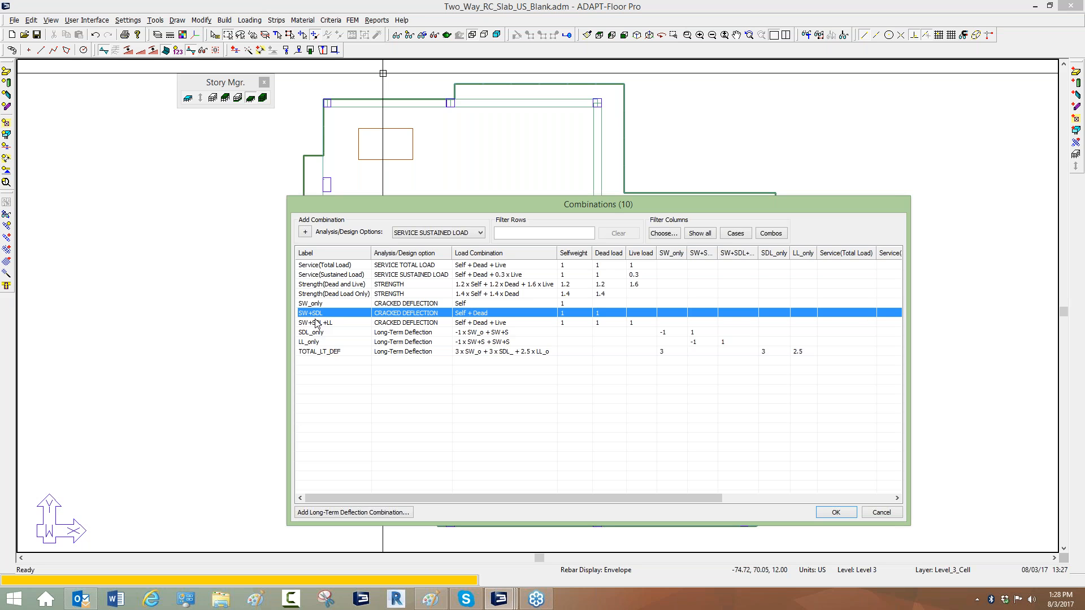
left_click(316, 322)
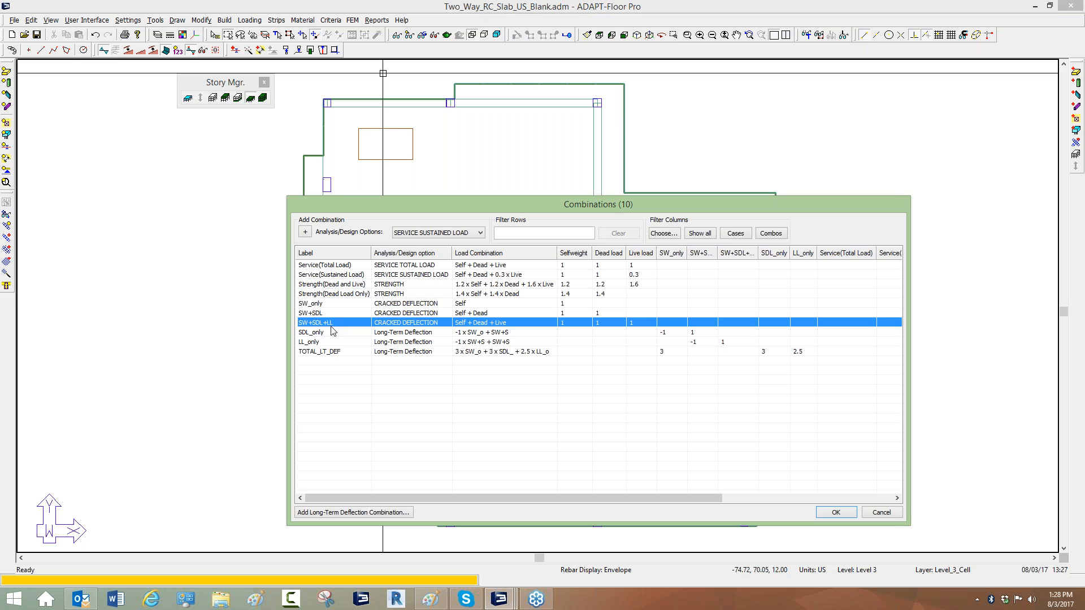
left_click(314, 306)
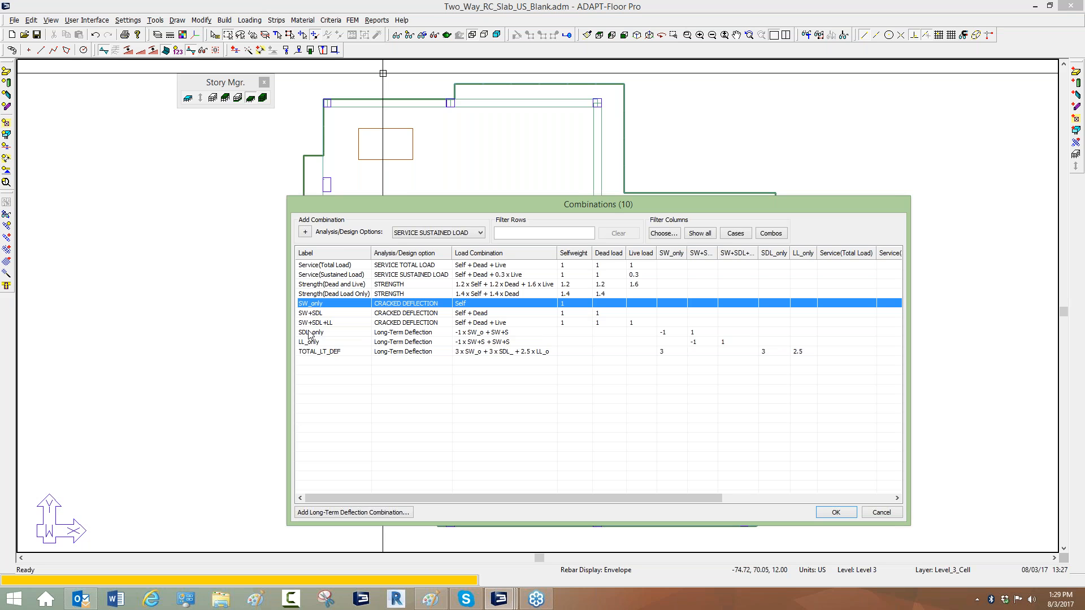
left_click(312, 333)
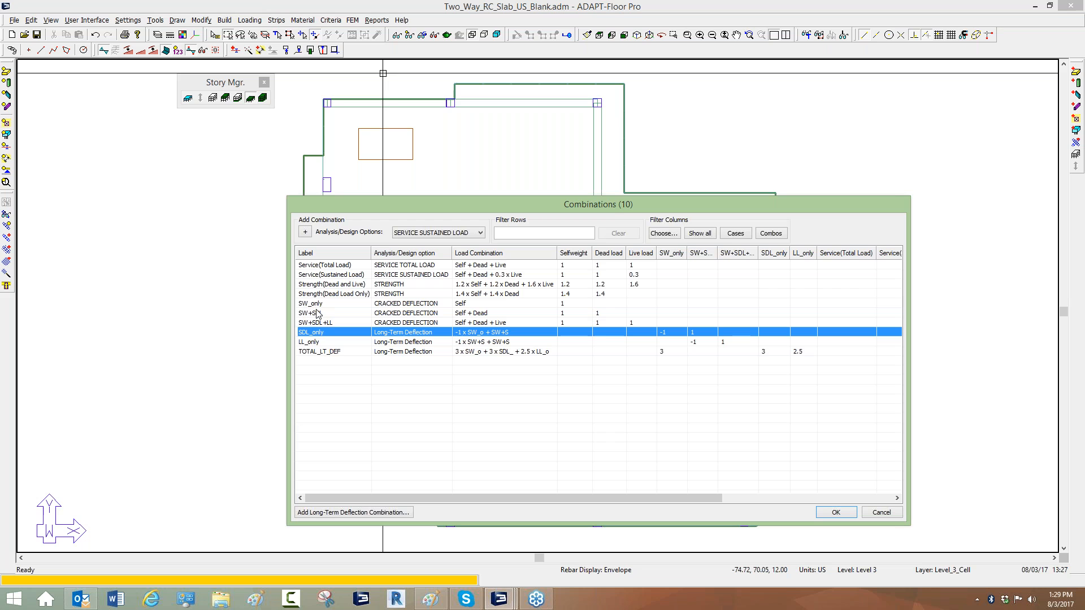
Inspect the load factors of the long-term deflection combinations, including SDL_only, LL_only and TOTAL_LT_DEF.
left_click(309, 342)
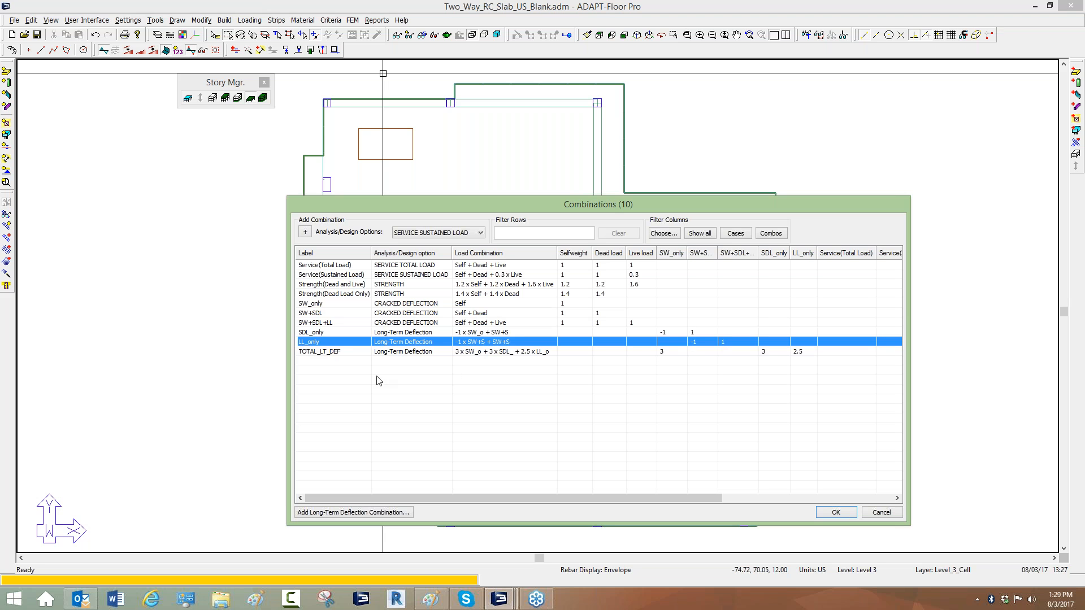
left_click(311, 323)
left_click(313, 314)
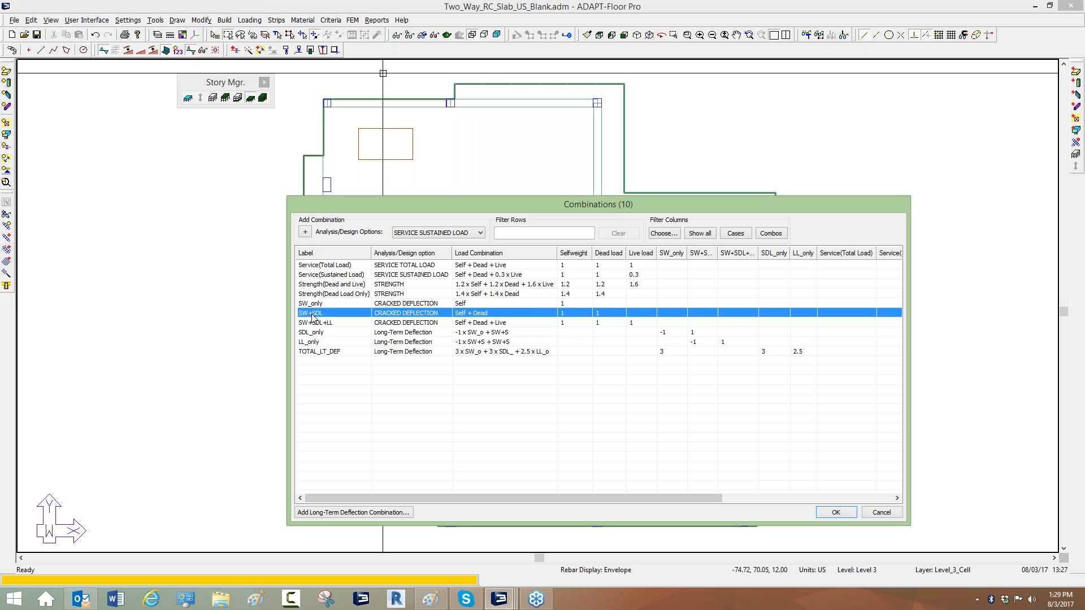
left_click(314, 352)
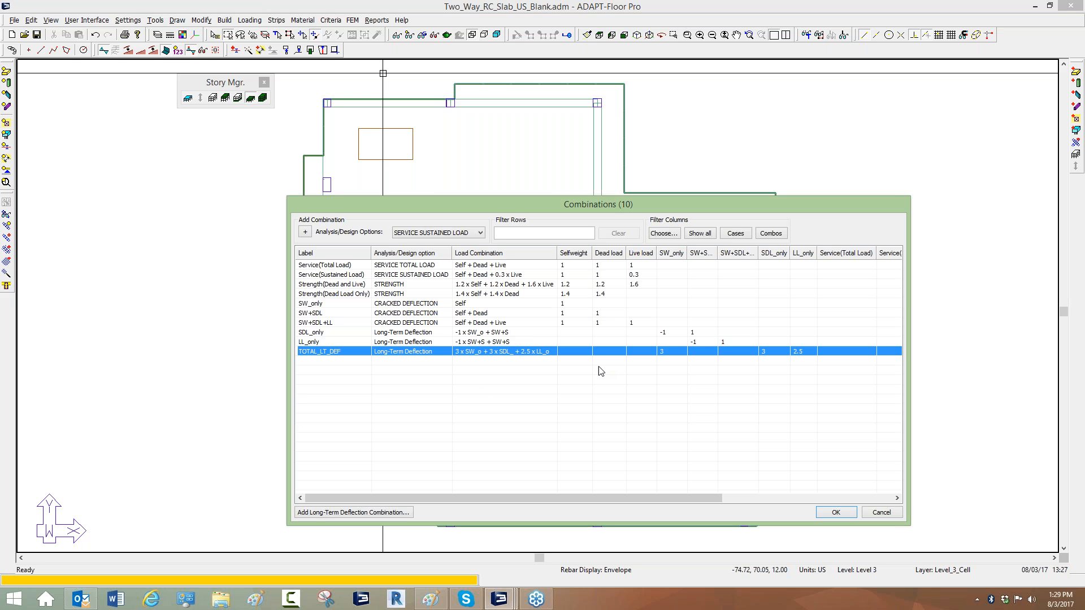
left_click(665, 352)
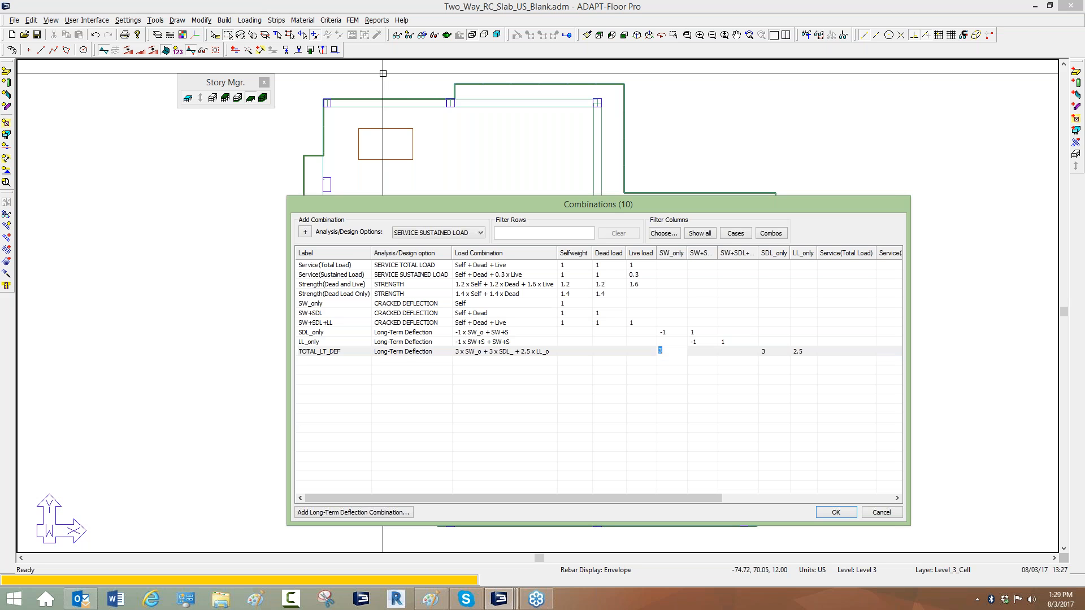
left_click(314, 309)
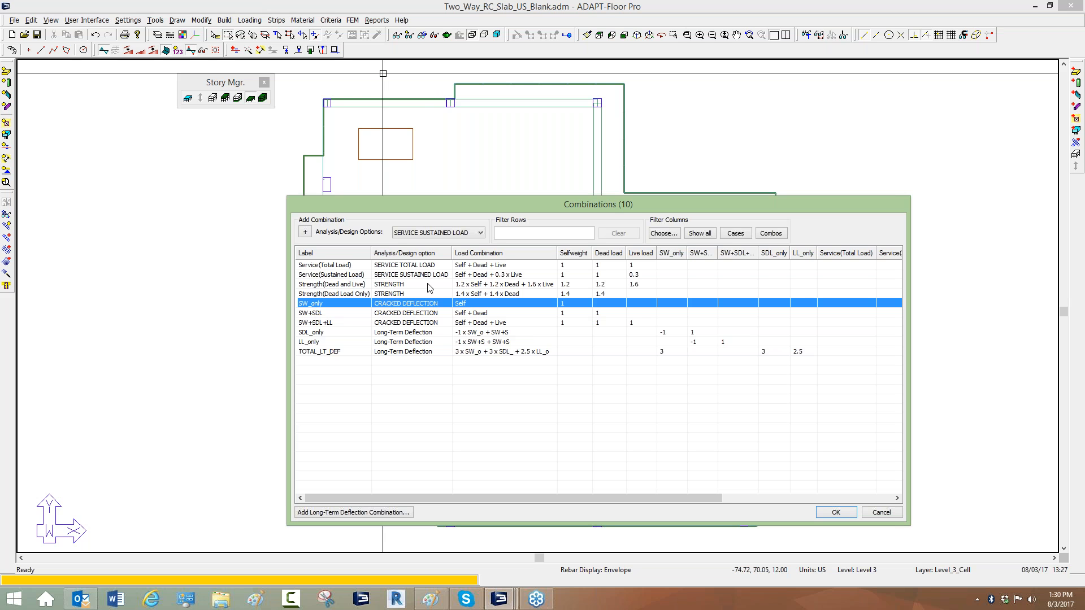
left_click(662, 352)
left_click(662, 352)
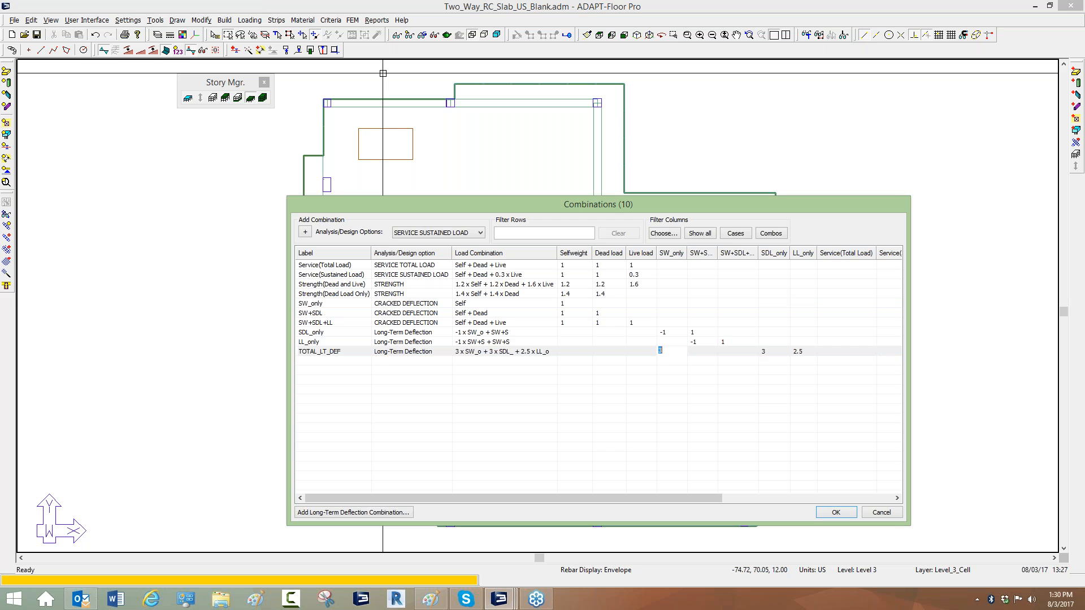
left_click(764, 355)
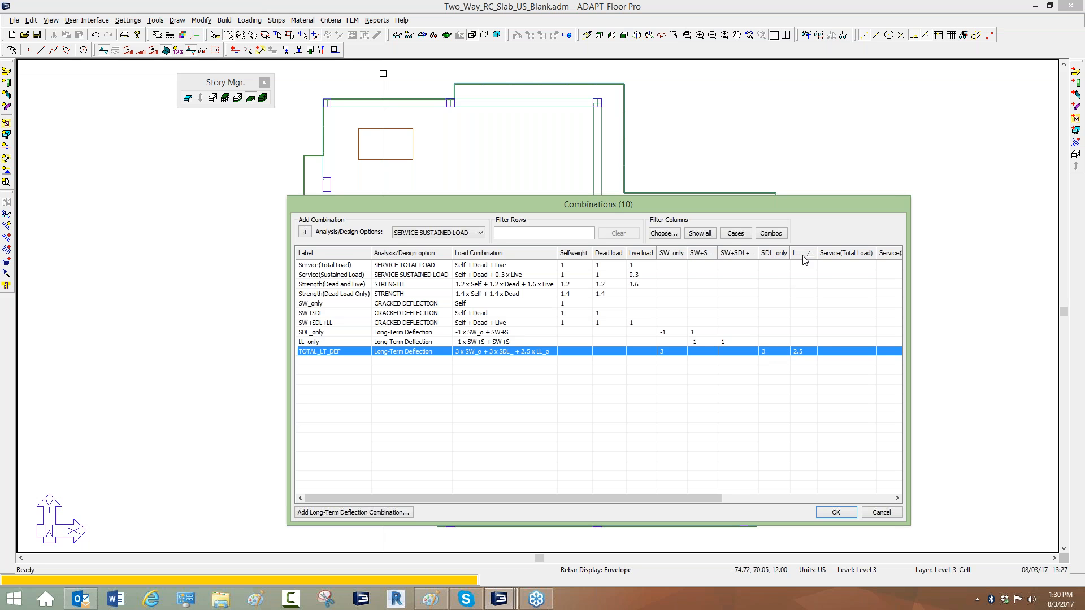
left_click(798, 351)
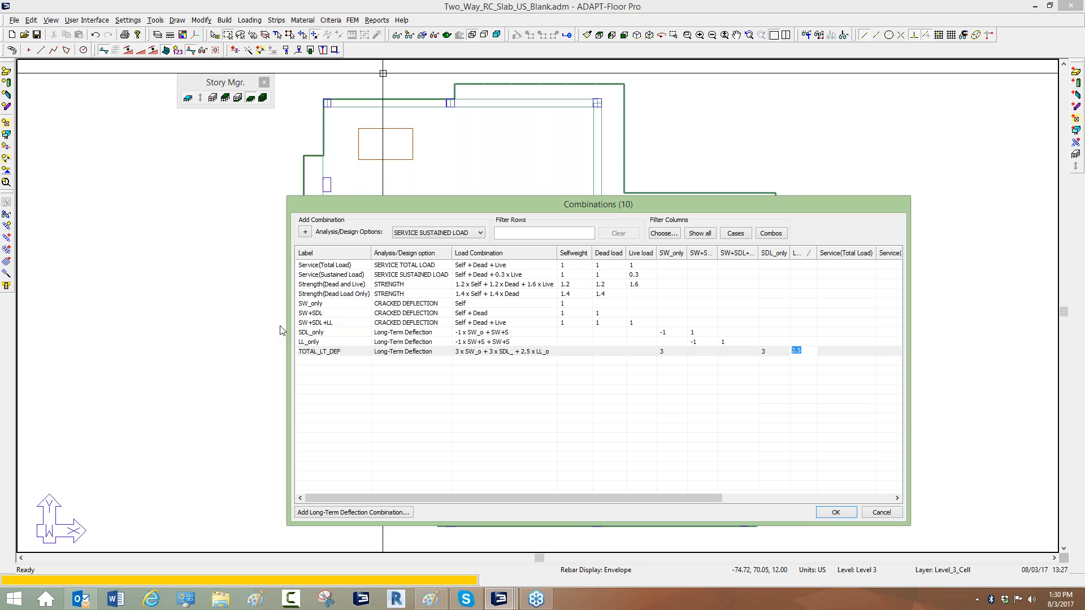
left_click(530, 371)
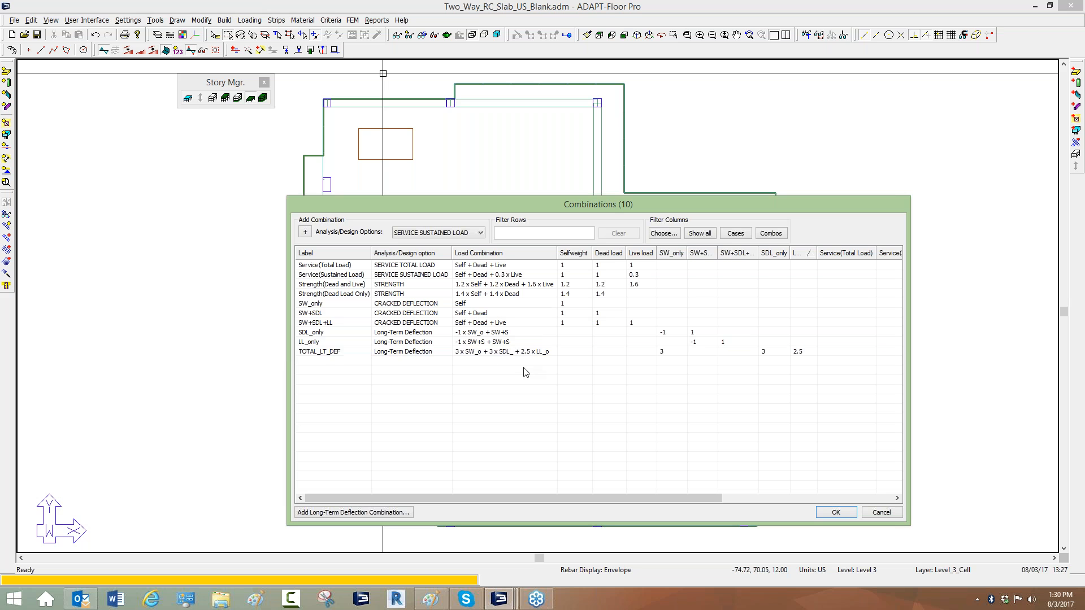
Check the analysis option choices for SDL_only, then close the combinations dialog.
left_click(389, 334)
left_click(389, 337)
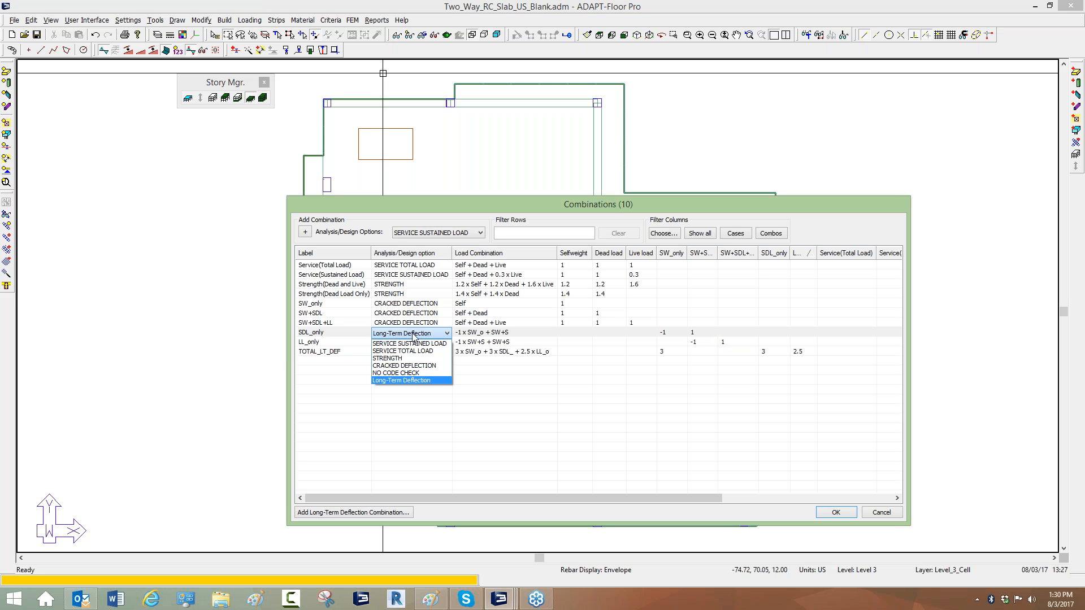
left_click(403, 338)
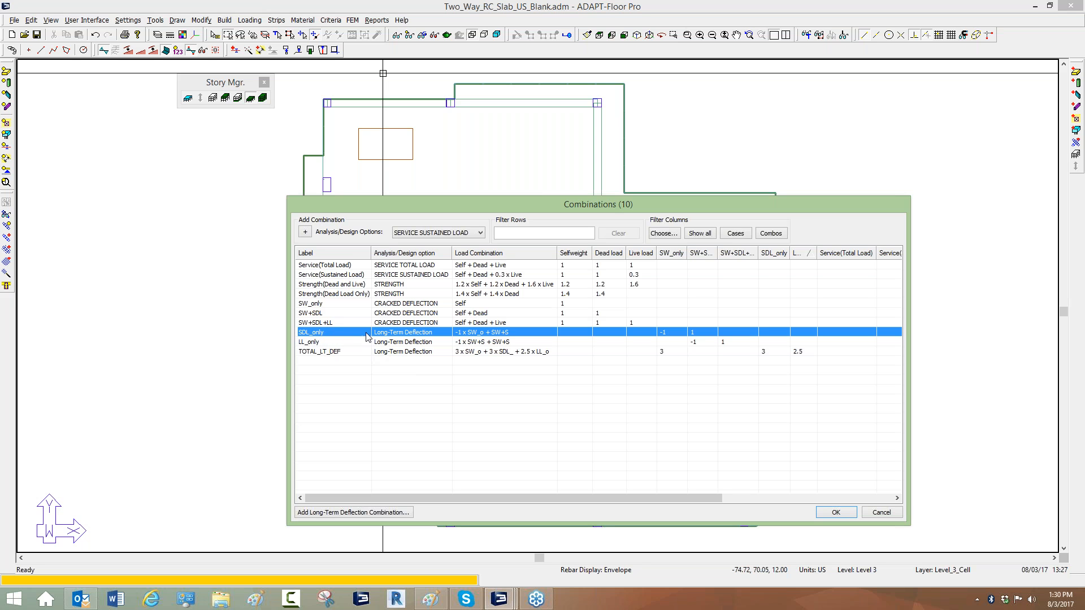
left_click(325, 314)
left_click(325, 305)
left_click(325, 314)
left_click(324, 304)
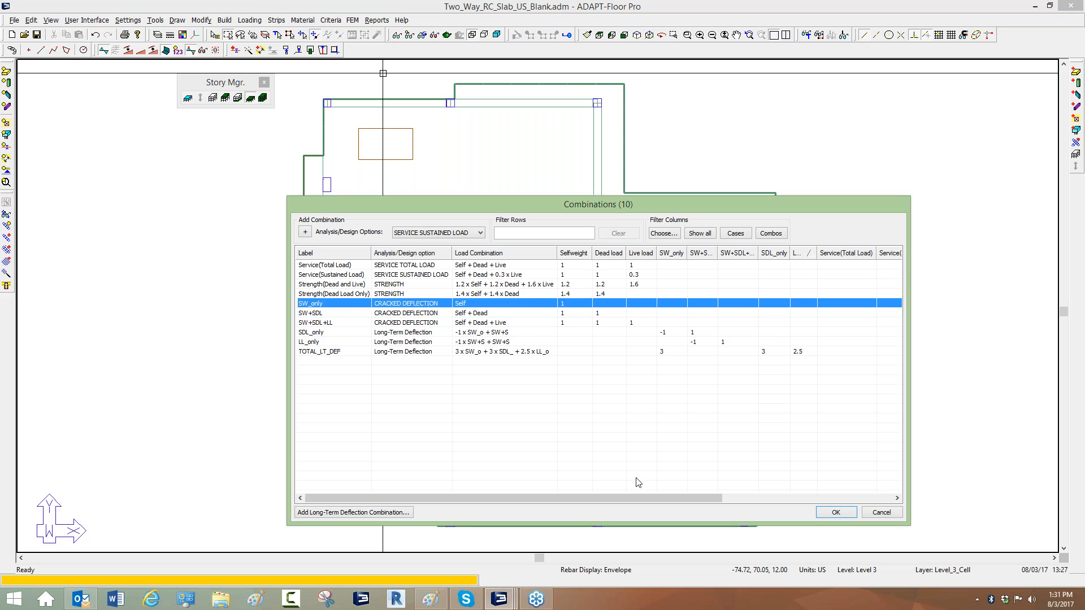
left_click(882, 512)
scroll(673, 328, "down", 3)
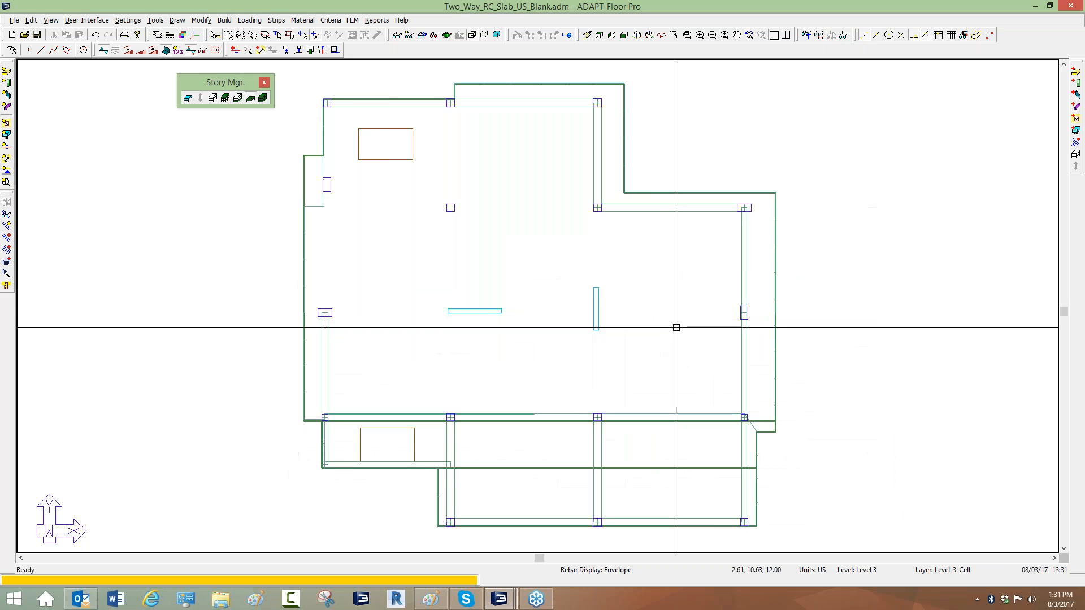
scroll(615, 292, "down", 2)
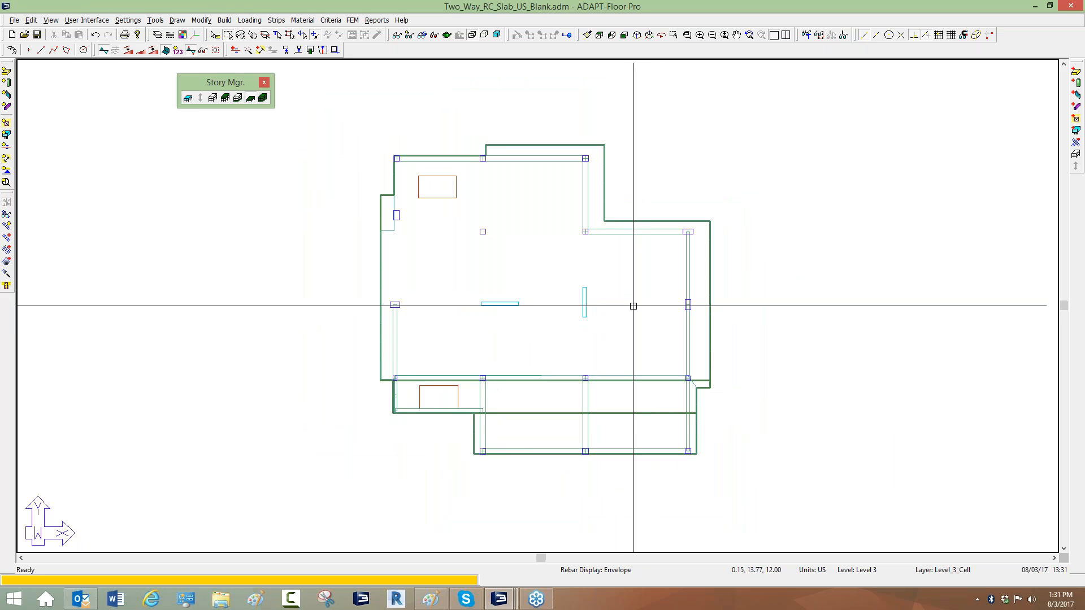
scroll(628, 306, "up", 2)
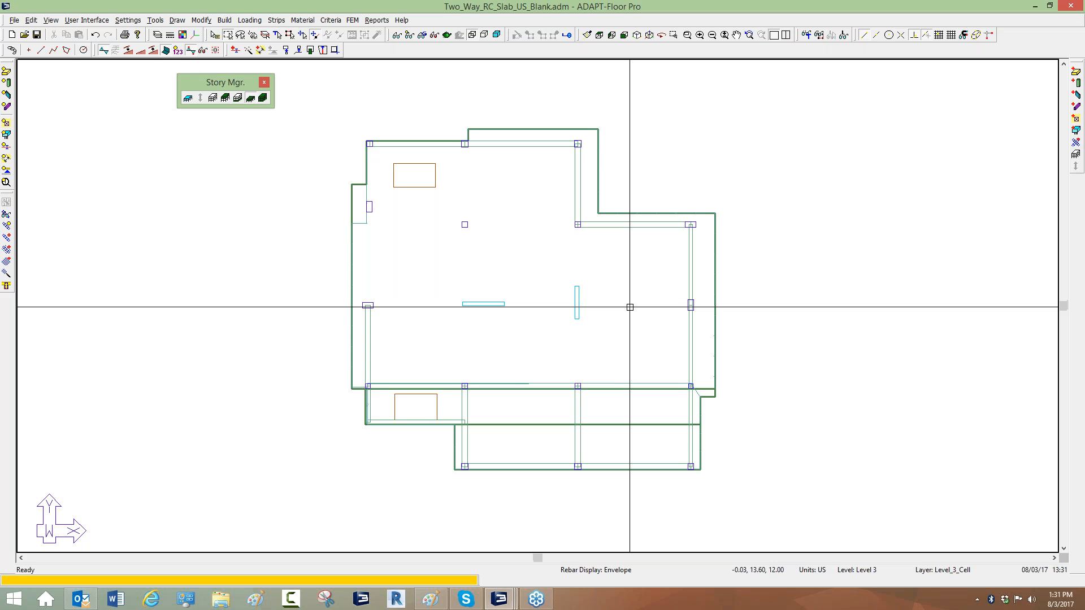
middle_click_drag(629, 307, 606, 306)
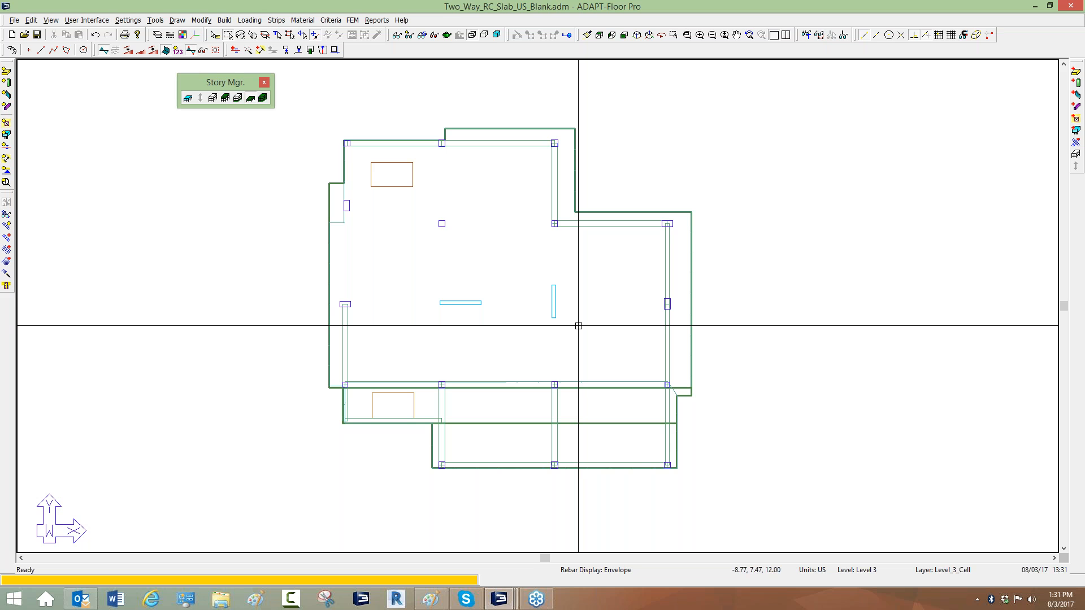
left_click(277, 21)
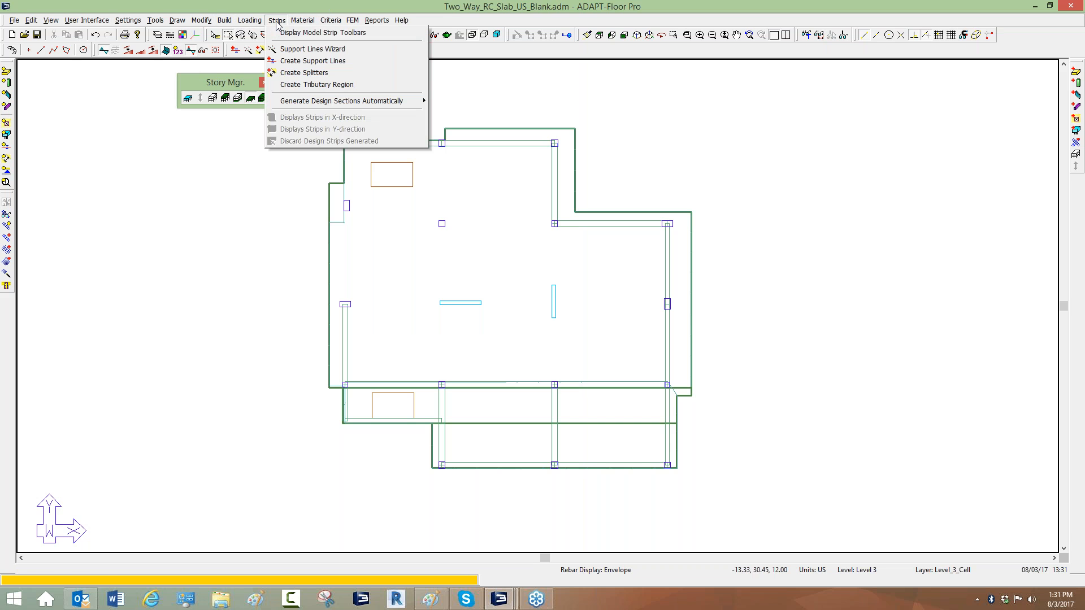
left_click(286, 61)
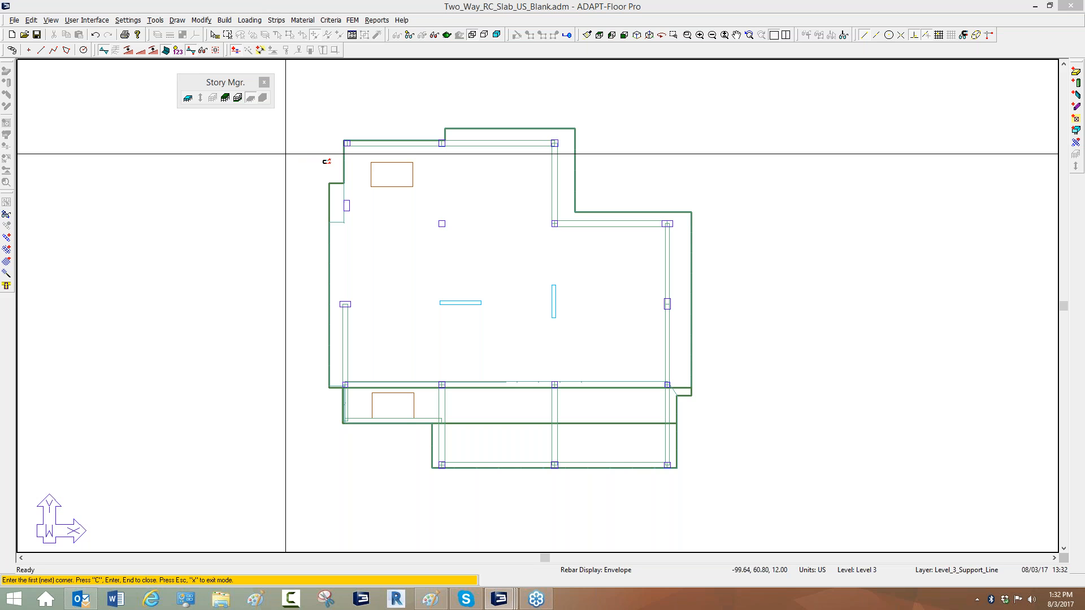
right_click(350, 112)
left_click(364, 118)
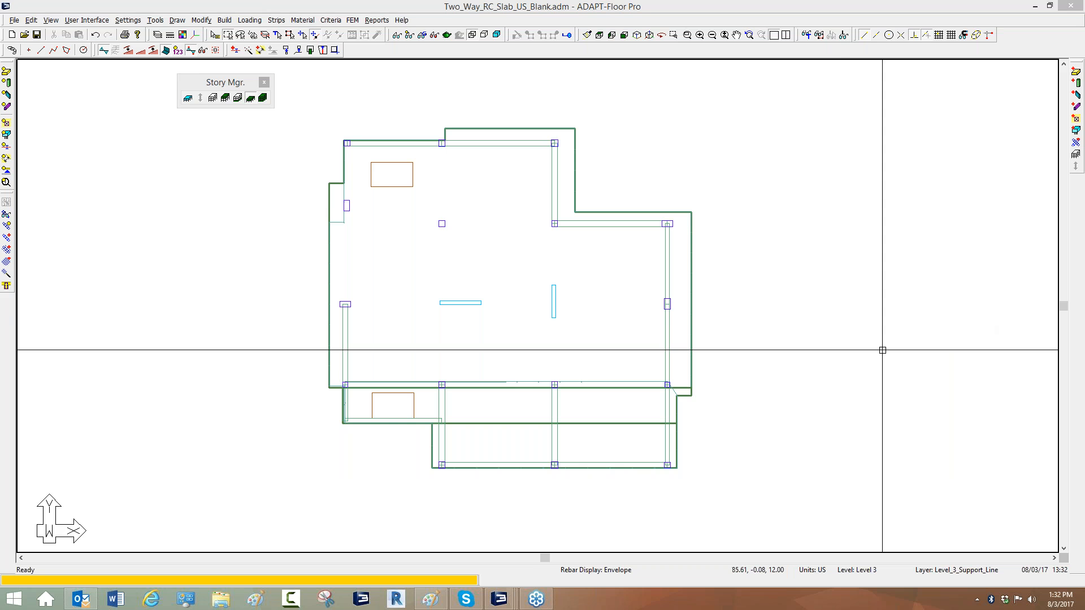
Start creating skip-pattern subregions and draw a splitter line across the slab along the upper column line.
middle_click_drag(621, 274, 630, 261)
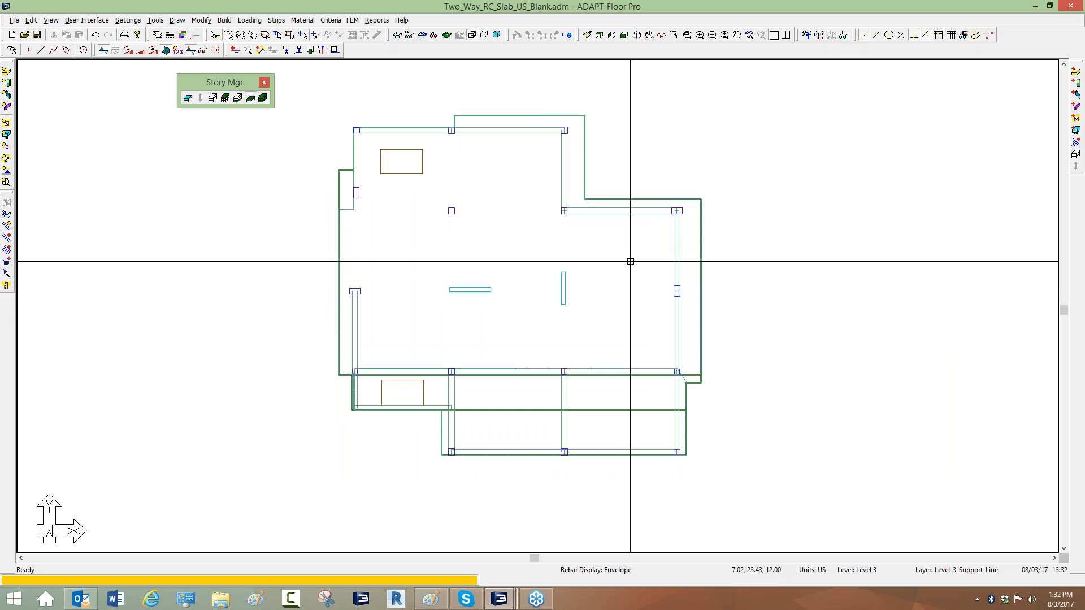
middle_click_drag(537, 256, 543, 252)
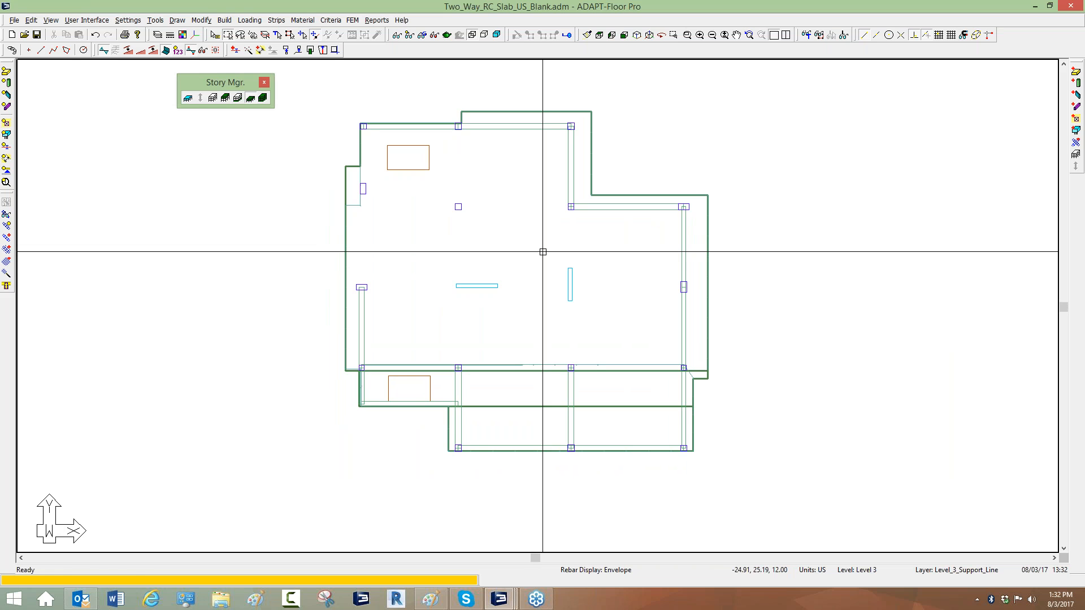
left_click(249, 21)
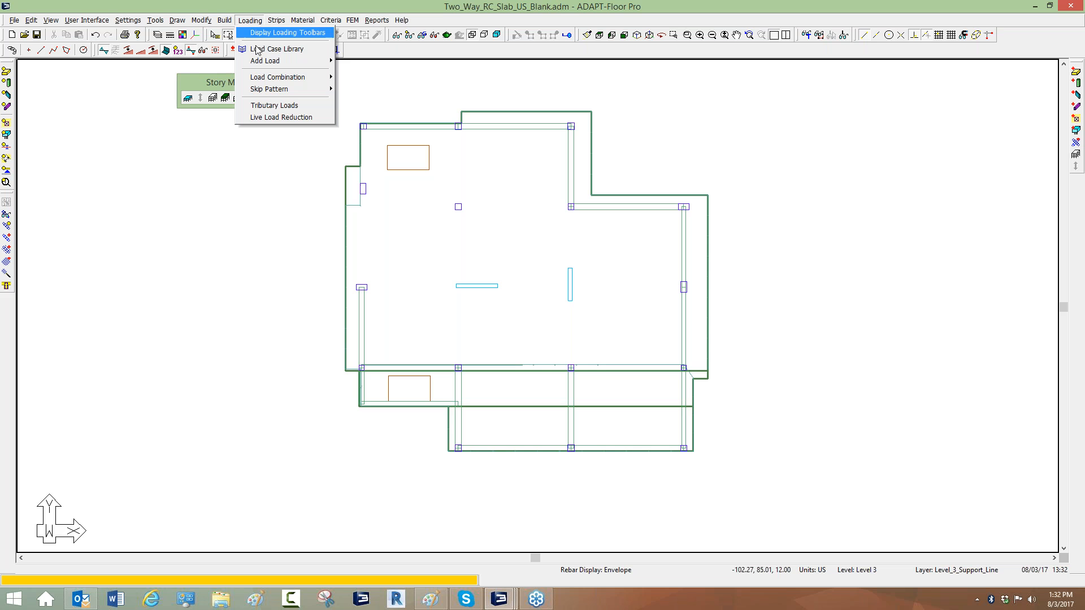
mouse_move(263, 90)
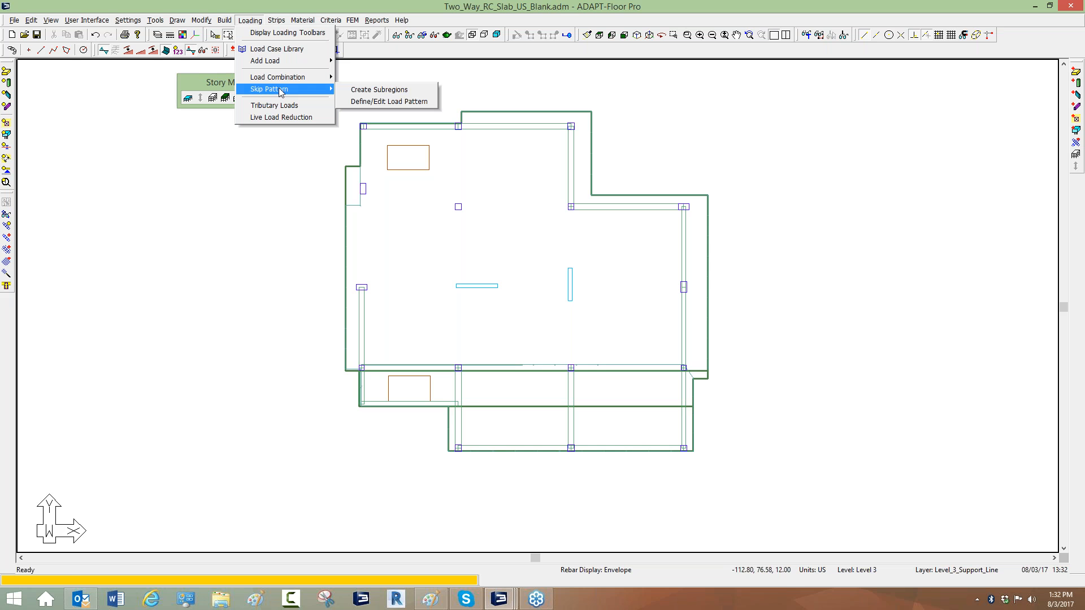
left_click(366, 91)
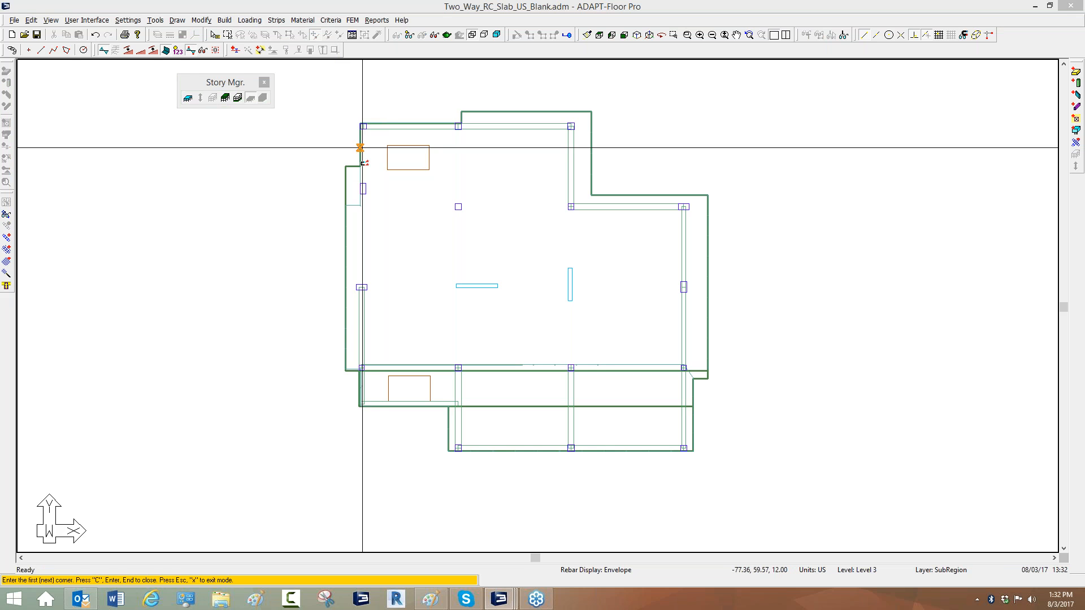
left_click(279, 206)
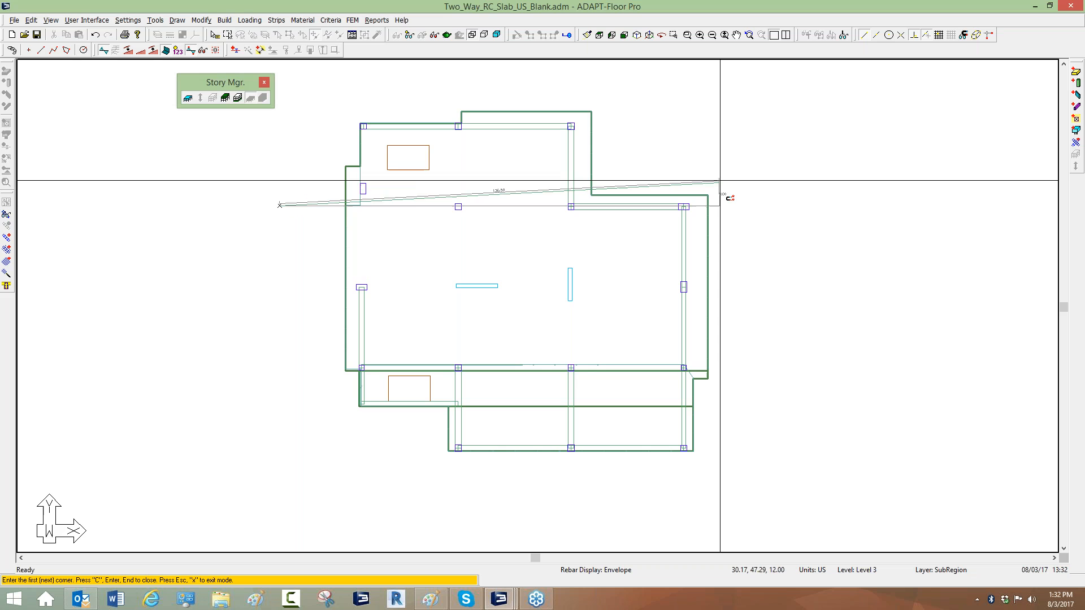
left_click(736, 206)
key("c")
Draw two more subregion splitter lines across the slab along the middle and lower column lines, then exit.
left_click(306, 290)
left_click(738, 289)
key("c")
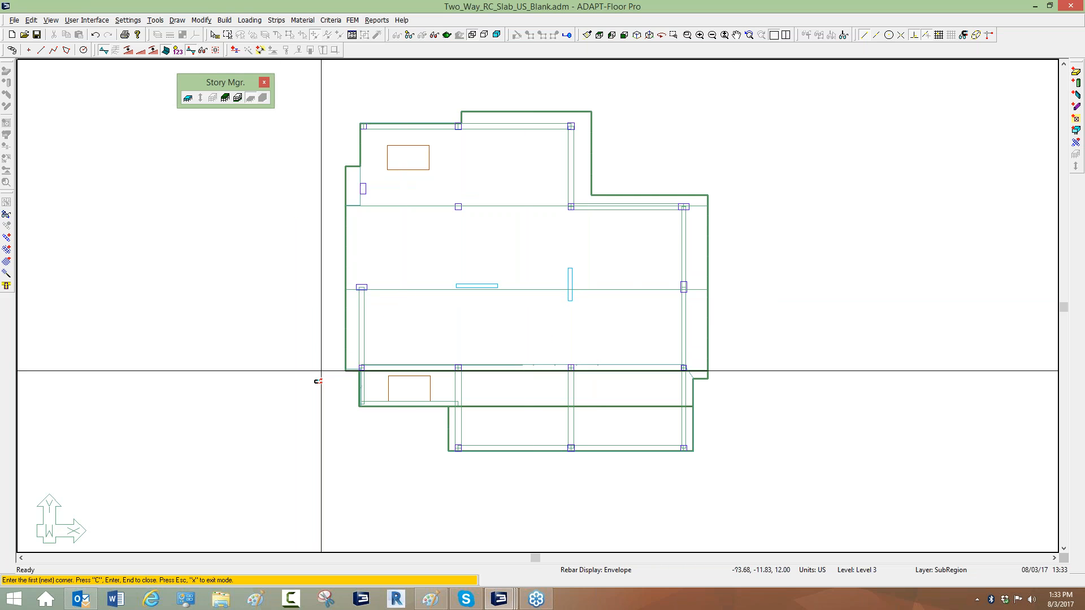
left_click(298, 368)
left_click(748, 363)
key("c")
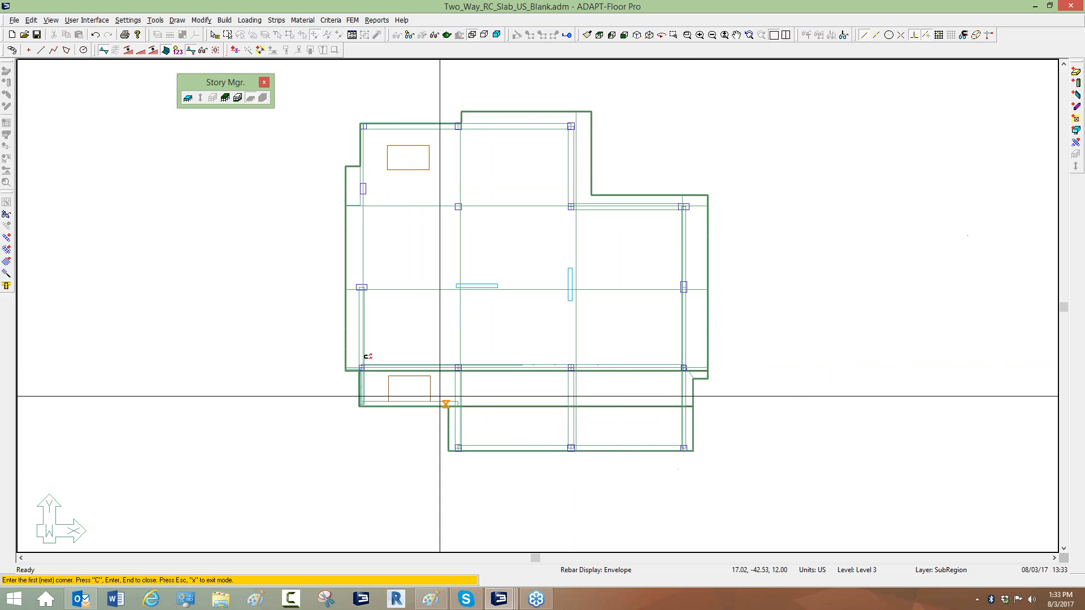
right_click(282, 239)
left_click(299, 246)
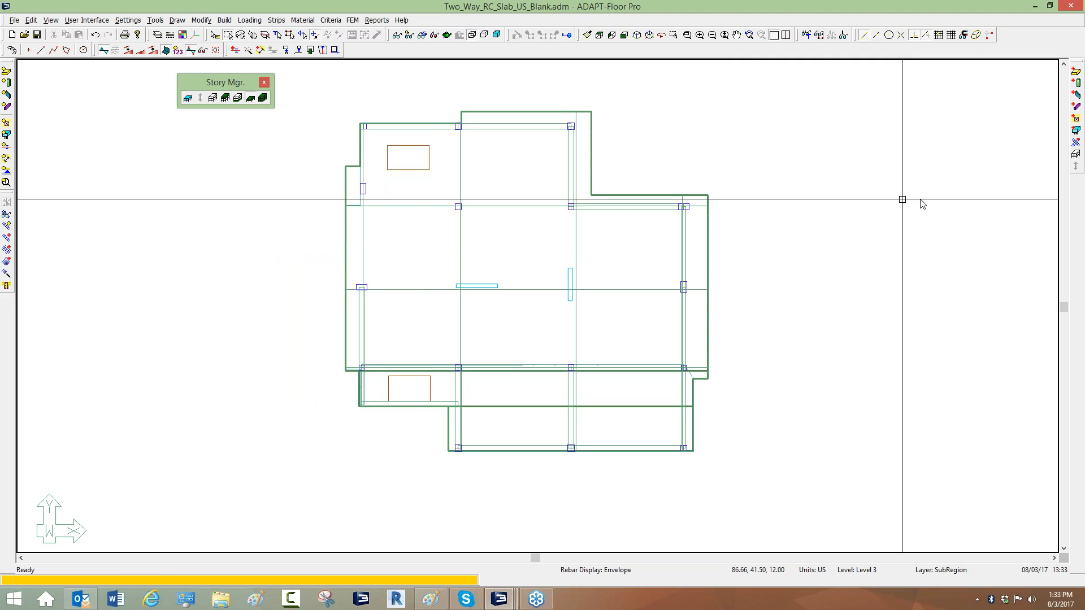
Open the skip pattern definition dialog for editing load patterns.
left_click(250, 20)
mouse_move(262, 91)
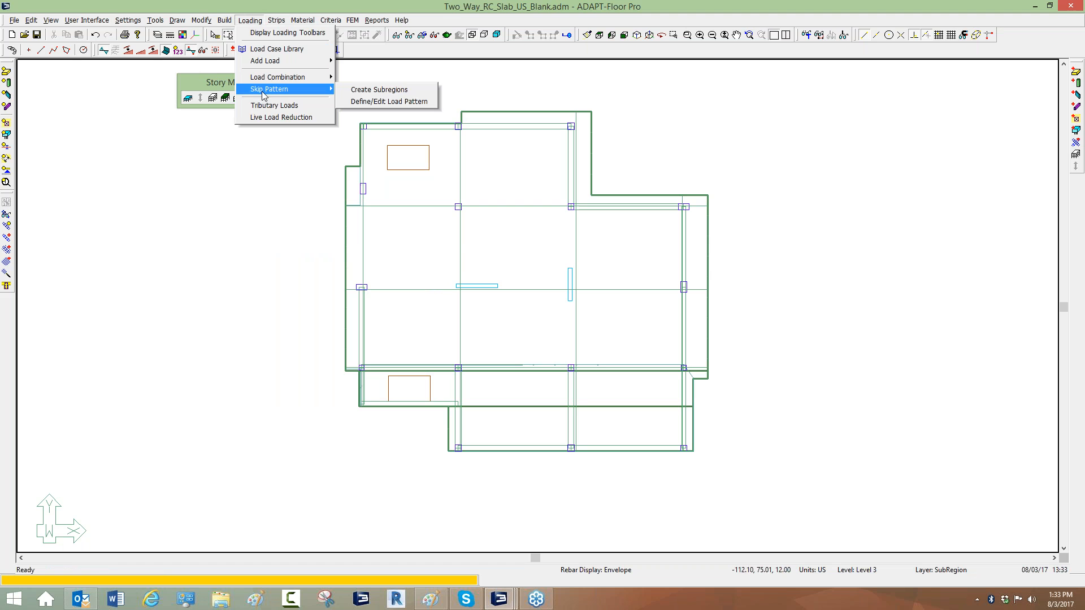
left_click(371, 102)
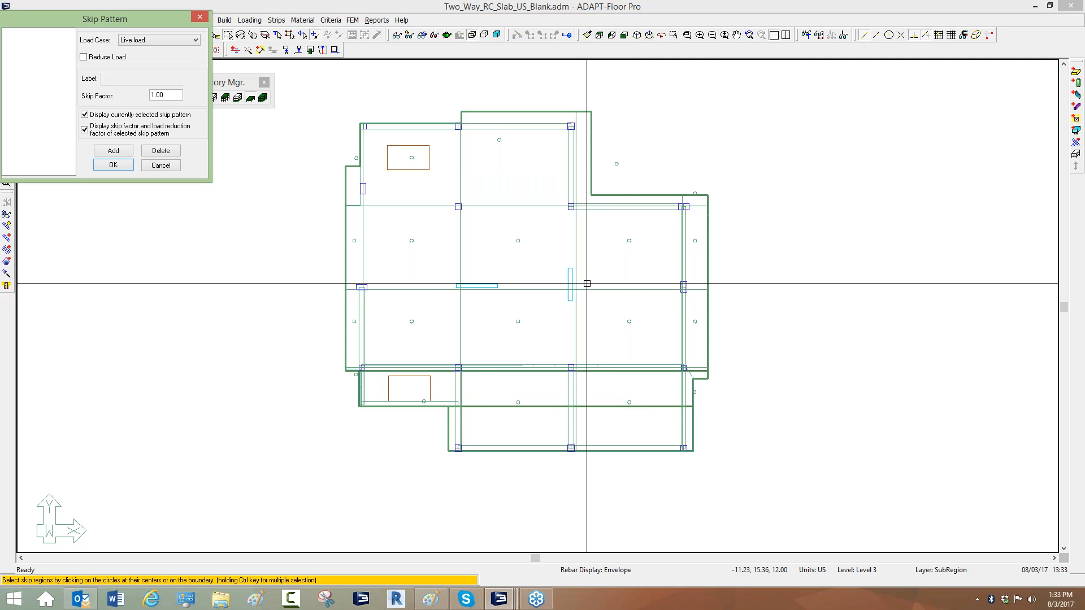
left_click(904, 207)
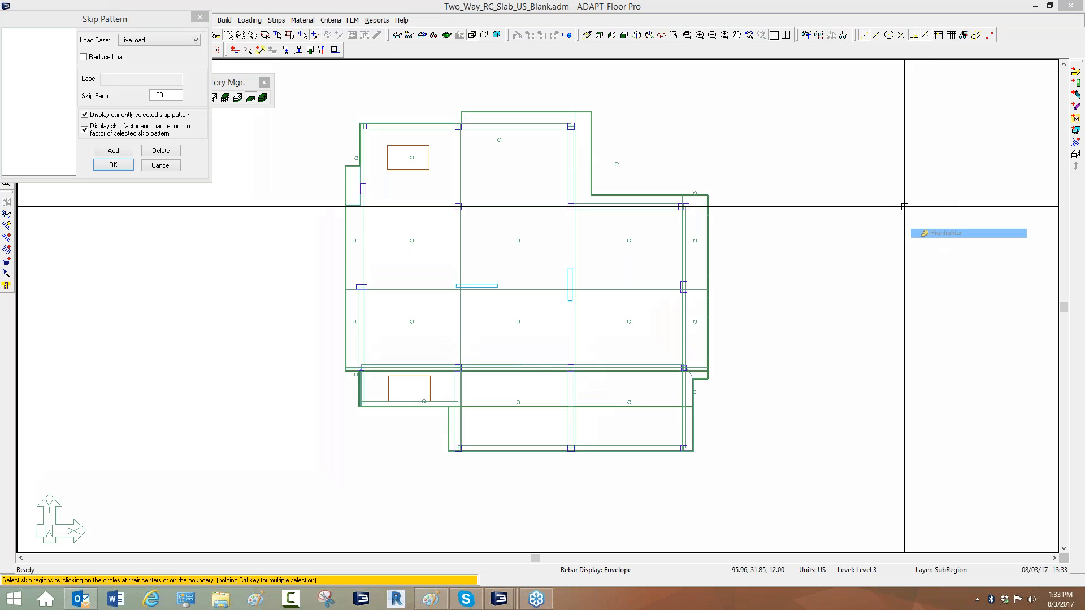
mouse_move(360, 128)
left_mouse_down()
mouse_move(362, 187)
mouse_move(466, 215)
mouse_move(466, 180)
left_mouse_up()
left_click_drag(464, 121, 371, 125)
mouse_move(463, 119)
left_mouse_down()
mouse_move(466, 217)
mouse_move(571, 201)
mouse_move(570, 121)
mouse_move(469, 119)
left_mouse_up()
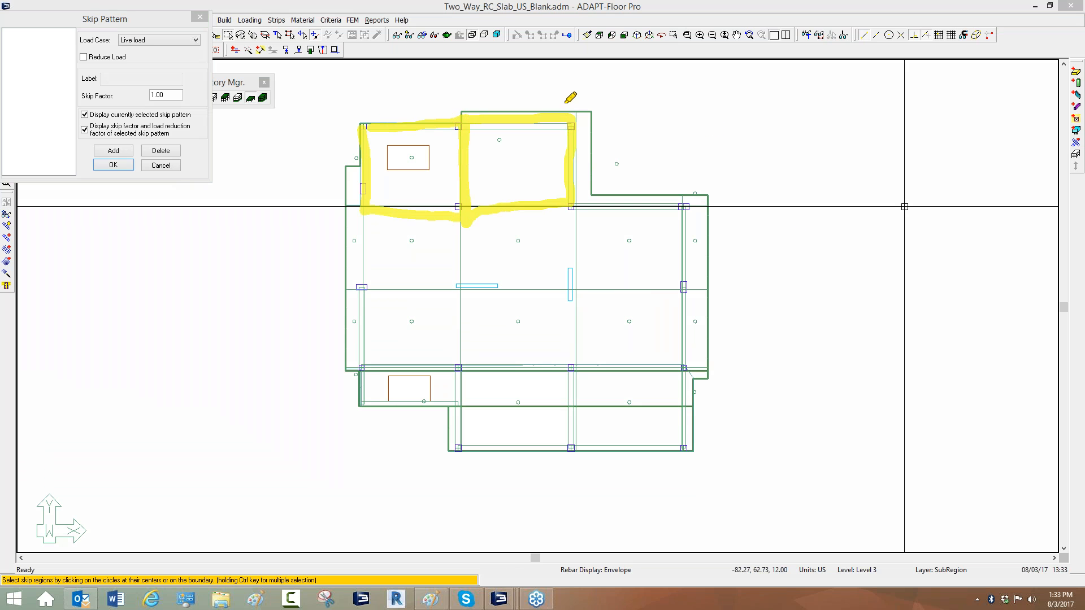
mouse_move(579, 110)
left_mouse_down()
mouse_move(582, 187)
mouse_move(603, 200)
mouse_move(680, 202)
mouse_move(654, 187)
mouse_move(598, 188)
mouse_move(590, 111)
left_mouse_up()
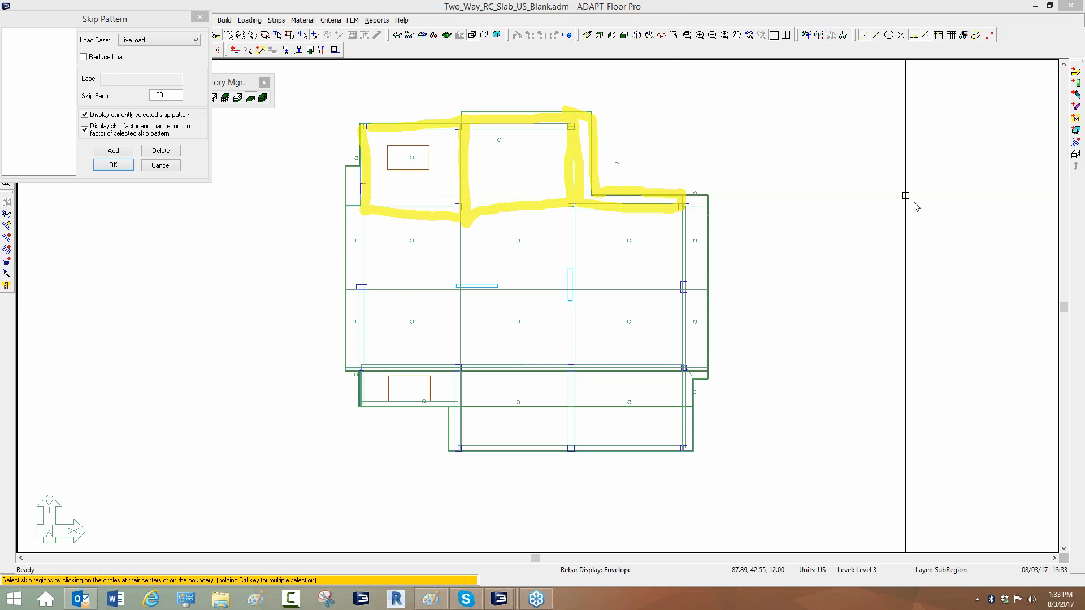
left_click(929, 265)
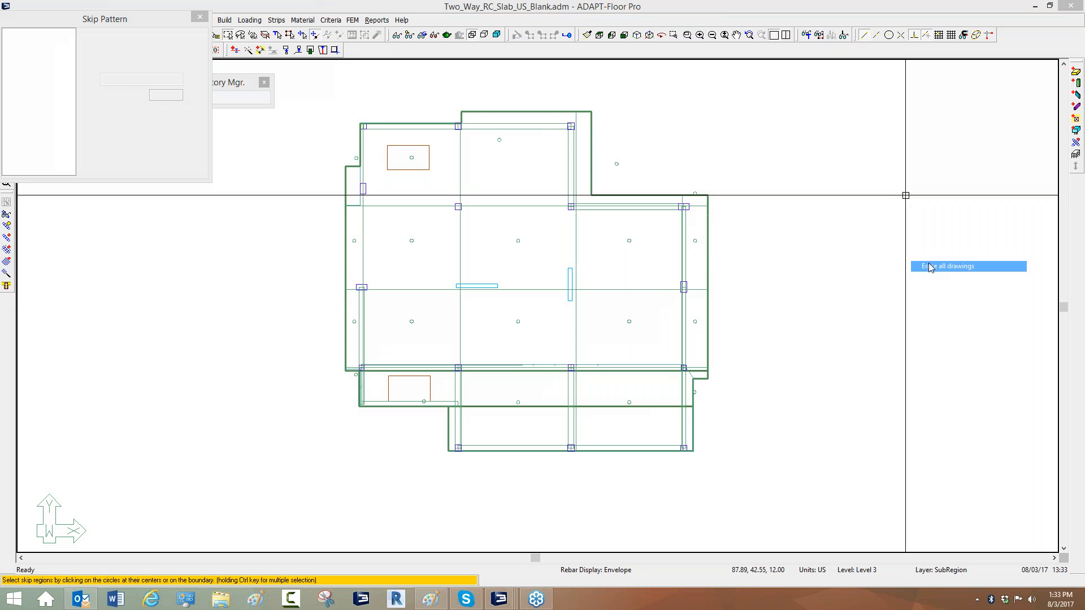
left_click(412, 158)
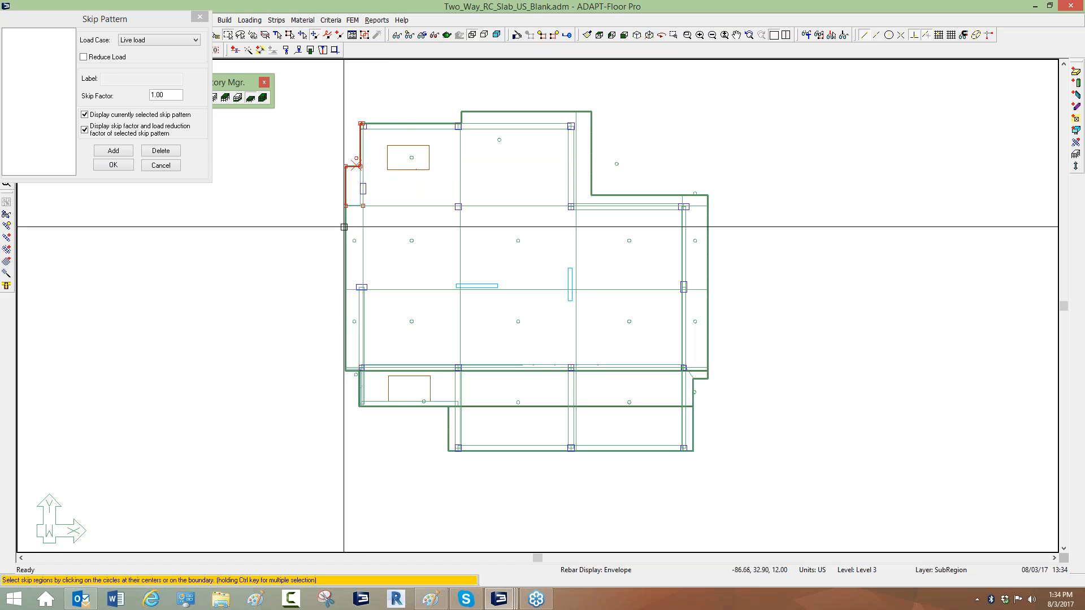
left_click(354, 241)
left_click(518, 241)
left_click(629, 240)
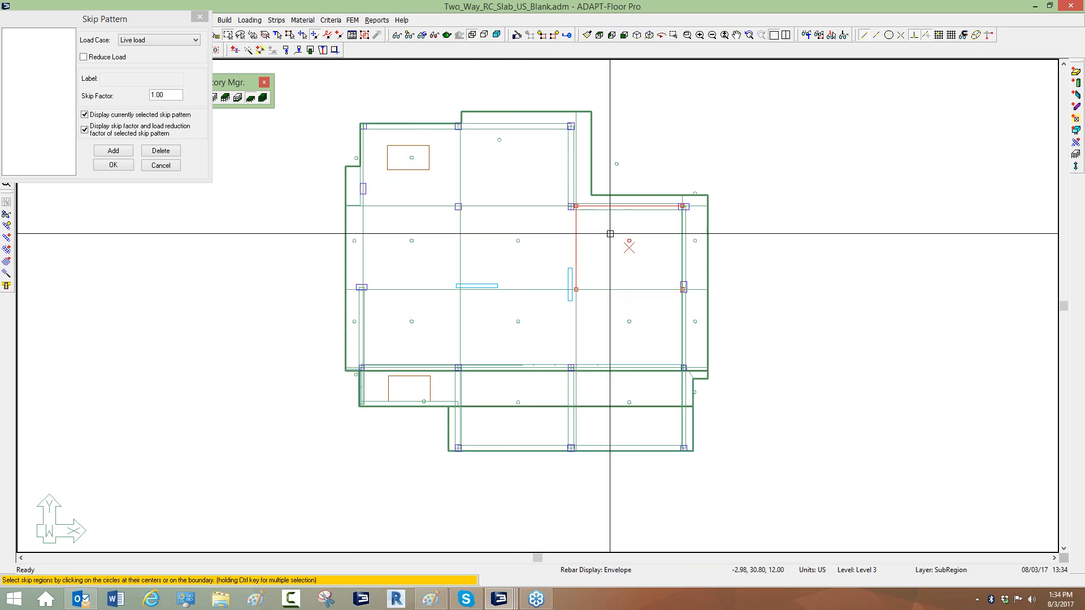
left_click(561, 323)
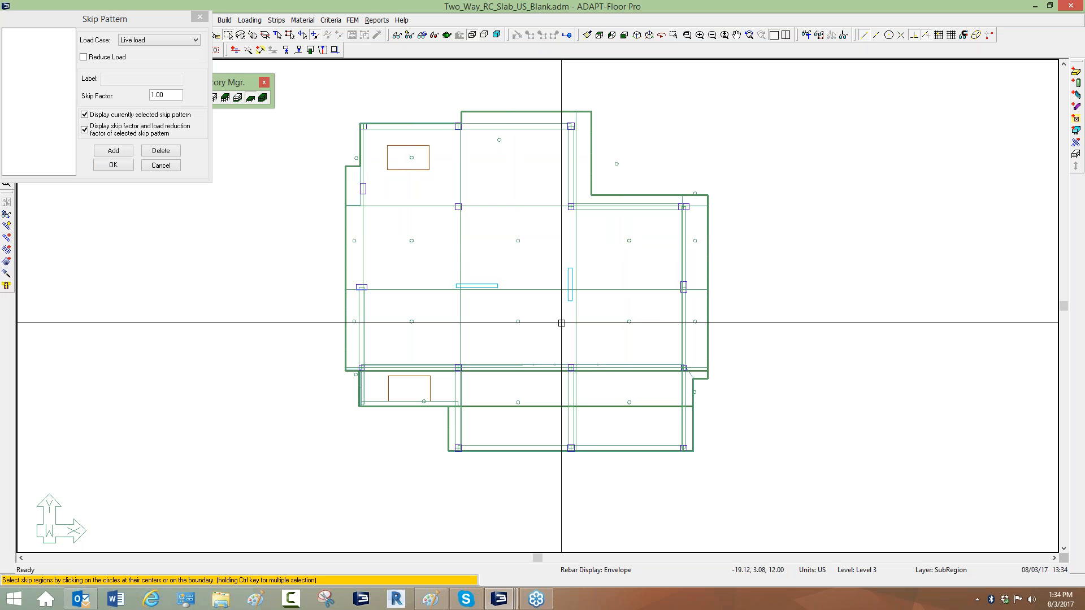
Set the skip pattern load case to Live load and enable Reduce Load.
left_click(127, 41)
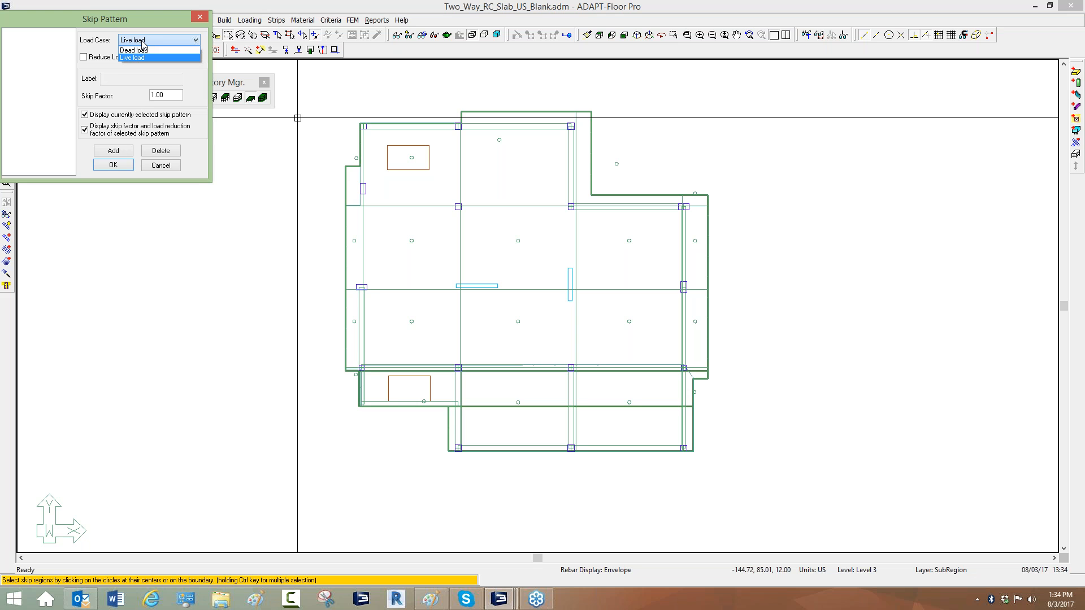
left_click(141, 58)
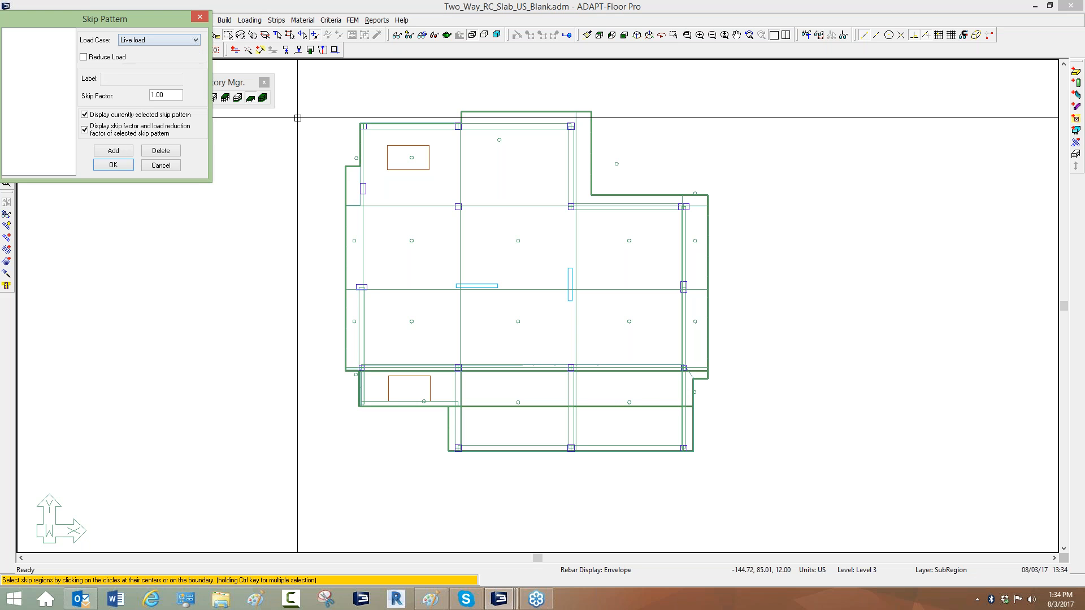
left_click(84, 58)
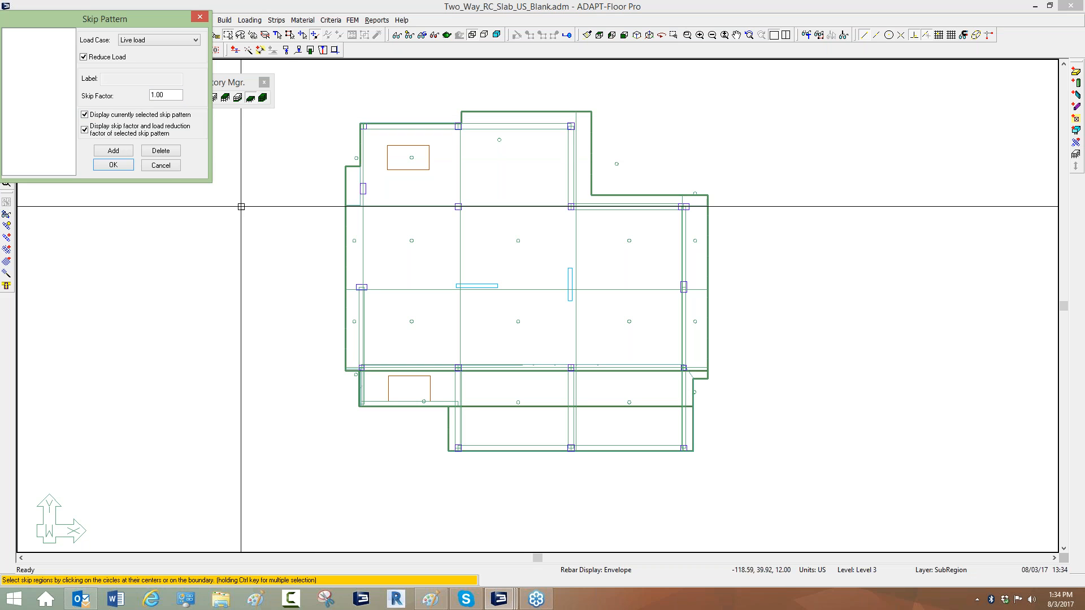
left_click_drag(61, 20, 150, 187)
left_click(411, 158)
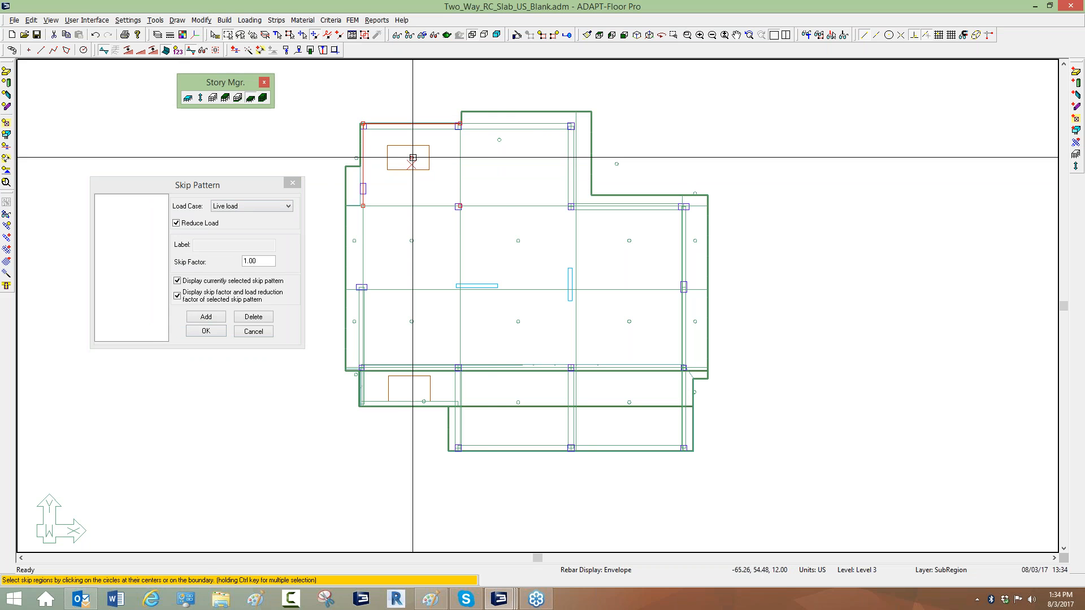
left_click(499, 142, "ctrl")
left_click(617, 163, "ctrl")
left_click(680, 163)
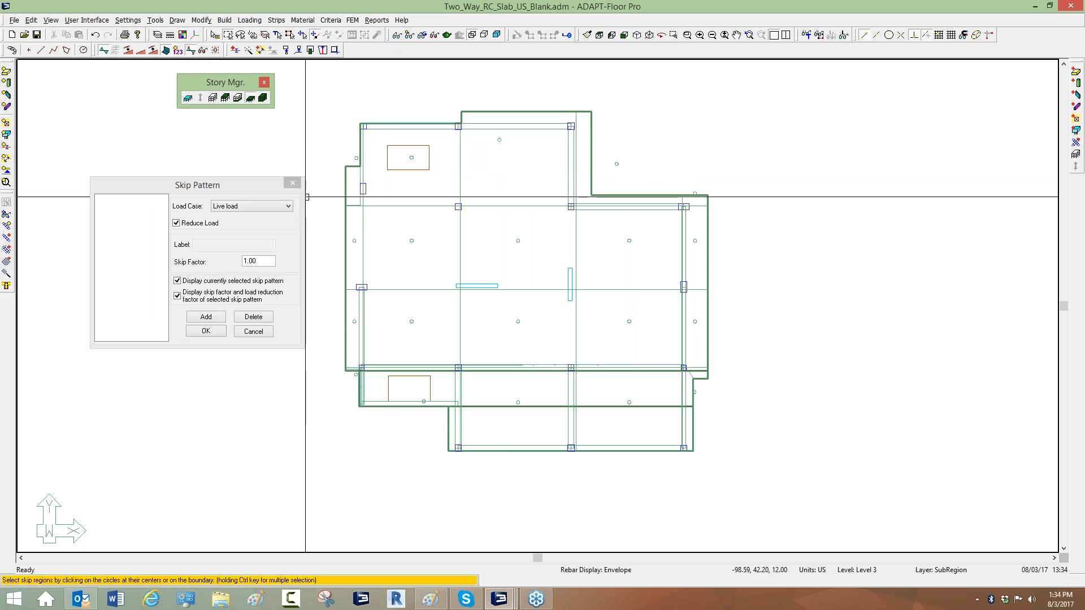
Hide the columns, walls, beams and drop caps, and turn on display of skip loading regions.
left_click(6, 82)
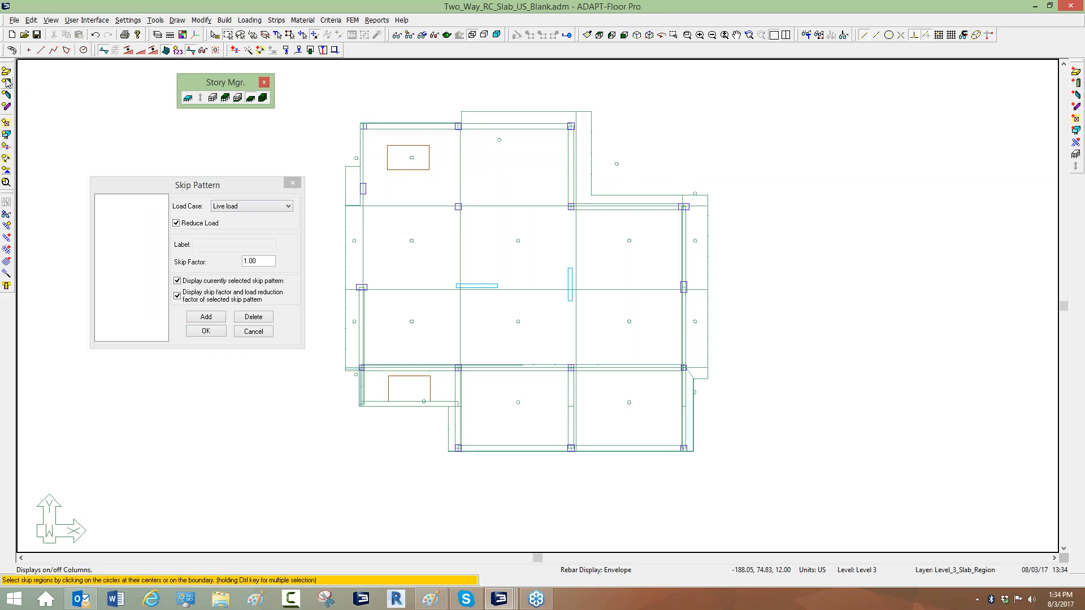
left_click(7, 95)
left_click(7, 105)
left_click(6, 123)
middle_click_drag(430, 244, 506, 201)
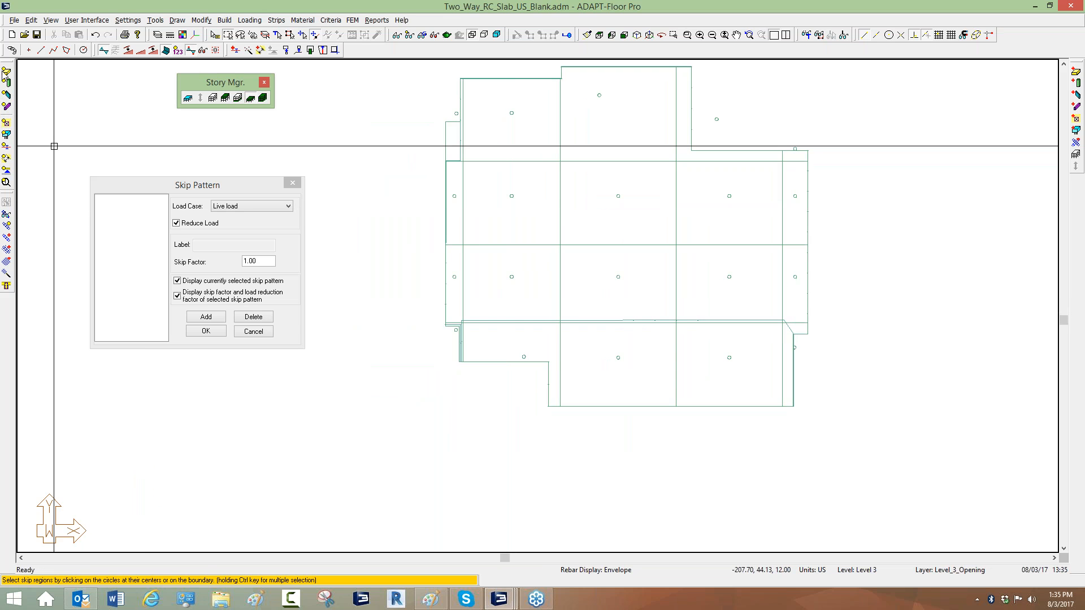
middle_click_drag(384, 165, 365, 182)
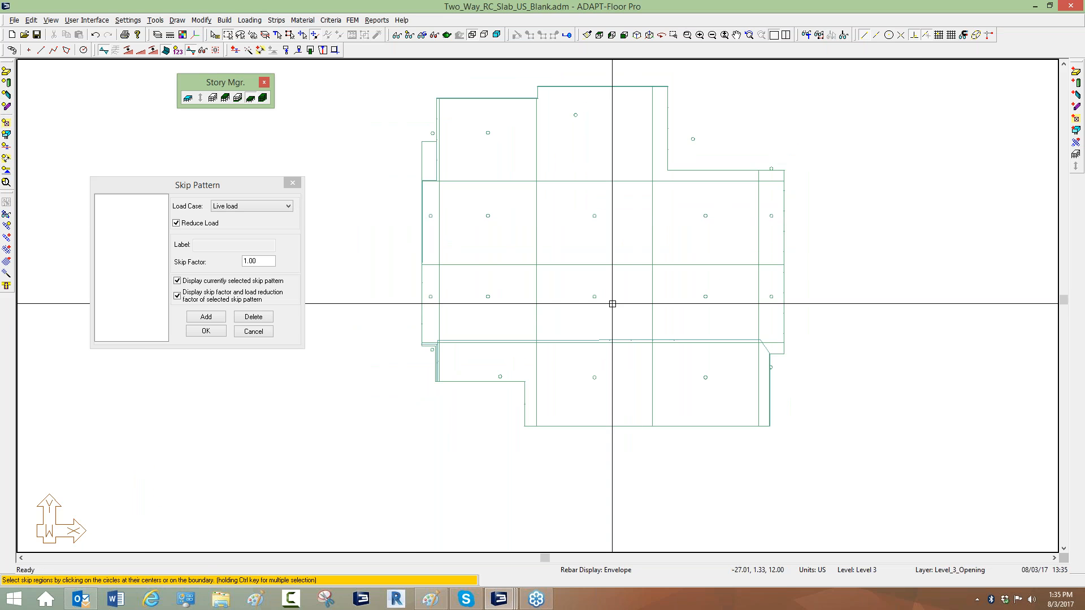
left_click(400, 36)
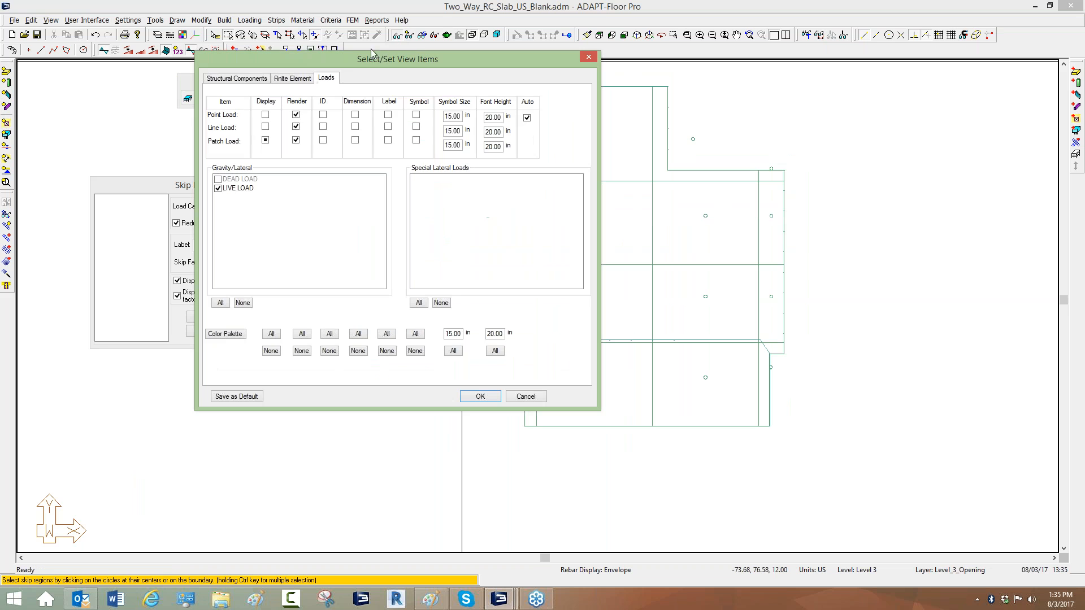
left_click(261, 75)
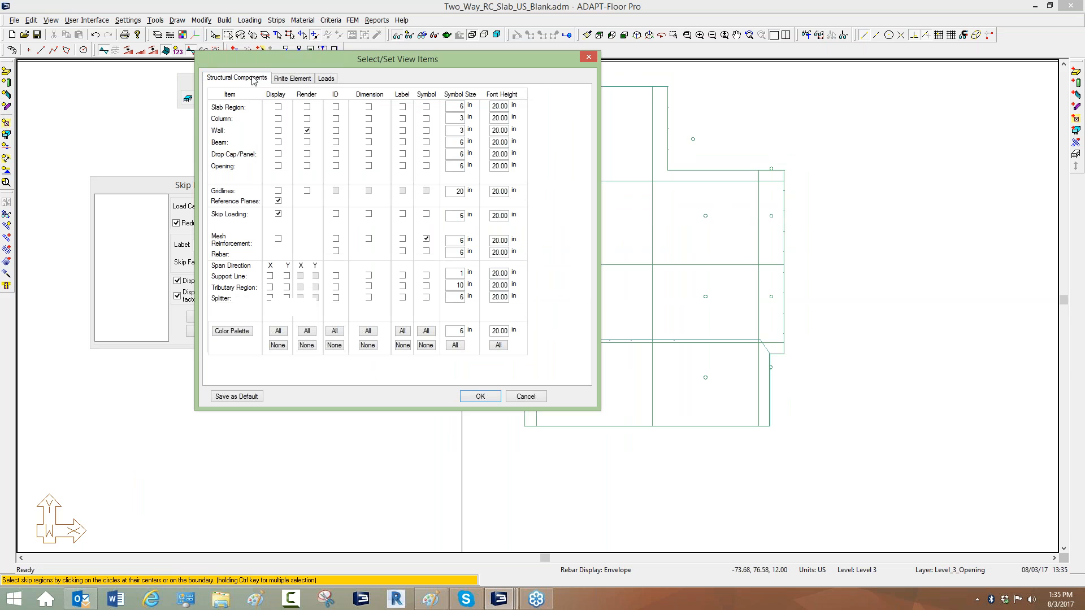
left_click(278, 215)
left_click(480, 396)
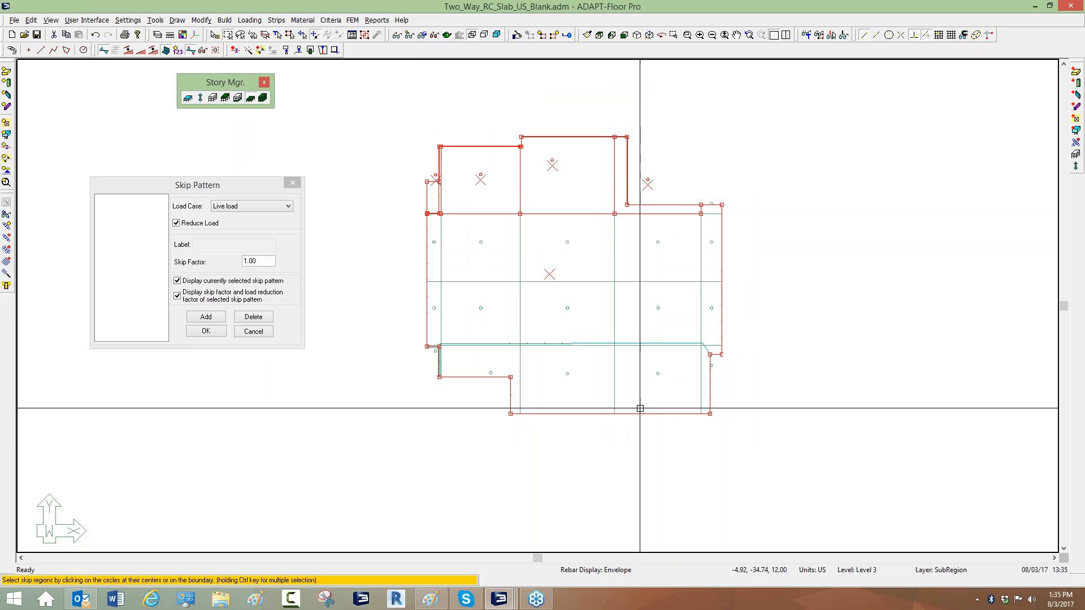
Select all skip subregions and add them as the first skip pattern.
left_click_drag(782, 451, 393, 99)
left_click(205, 317)
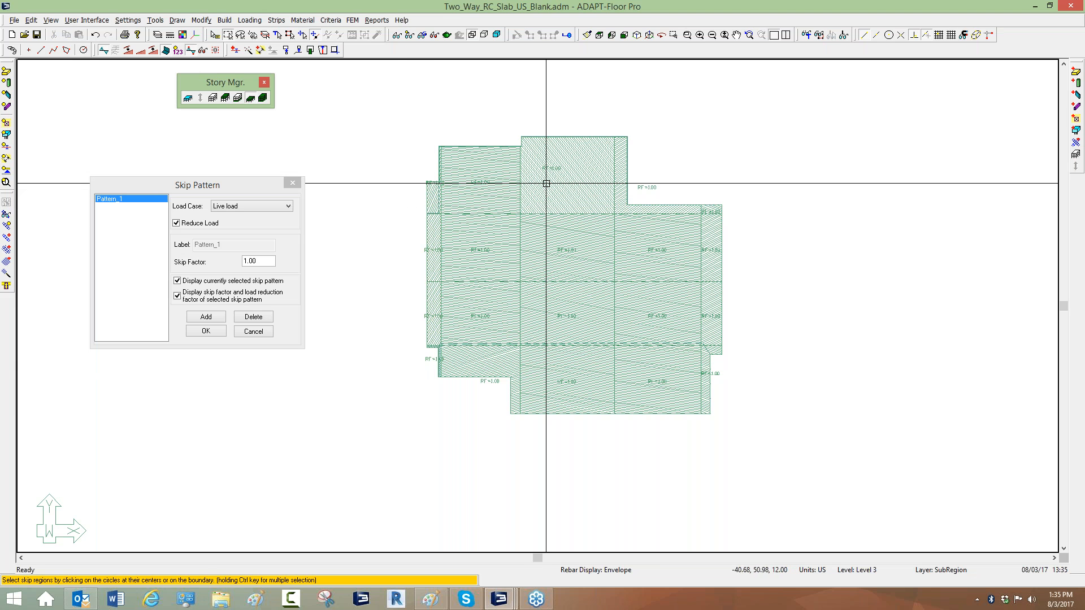
Select the top and third rows of panels and add them as a second skip pattern.
left_click(622, 178, "ctrl")
left_click(575, 178, "ctrl")
left_click(489, 179, "ctrl")
left_click(432, 200, "ctrl")
left_click(436, 292, "ctrl")
left_click(475, 298, "ctrl")
left_click(567, 310, "ctrl")
left_click(679, 310, "ctrl")
left_click(710, 310, "ctrl")
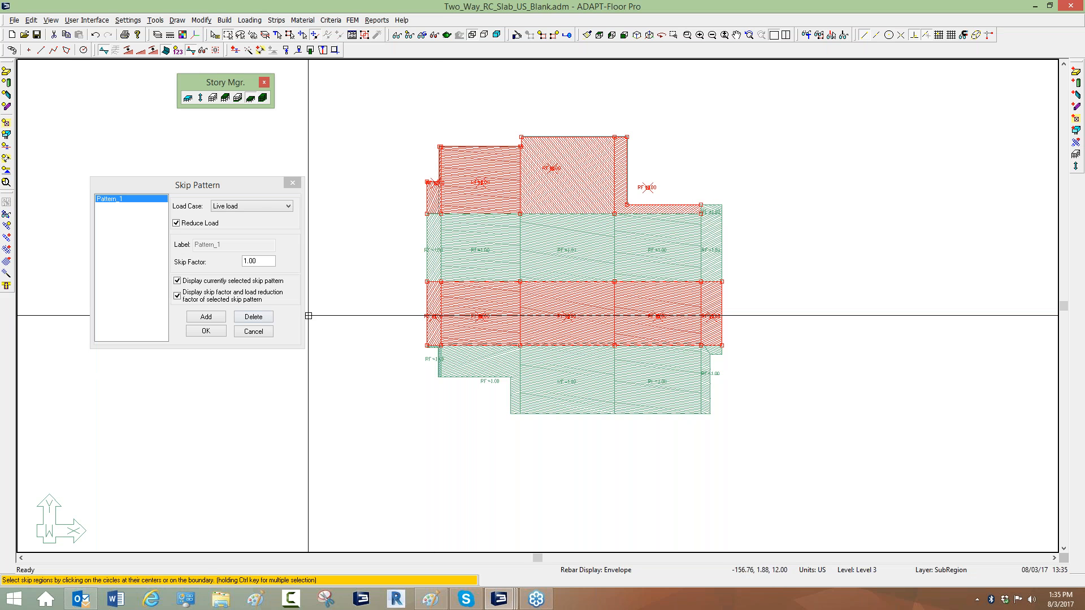
left_click(218, 317)
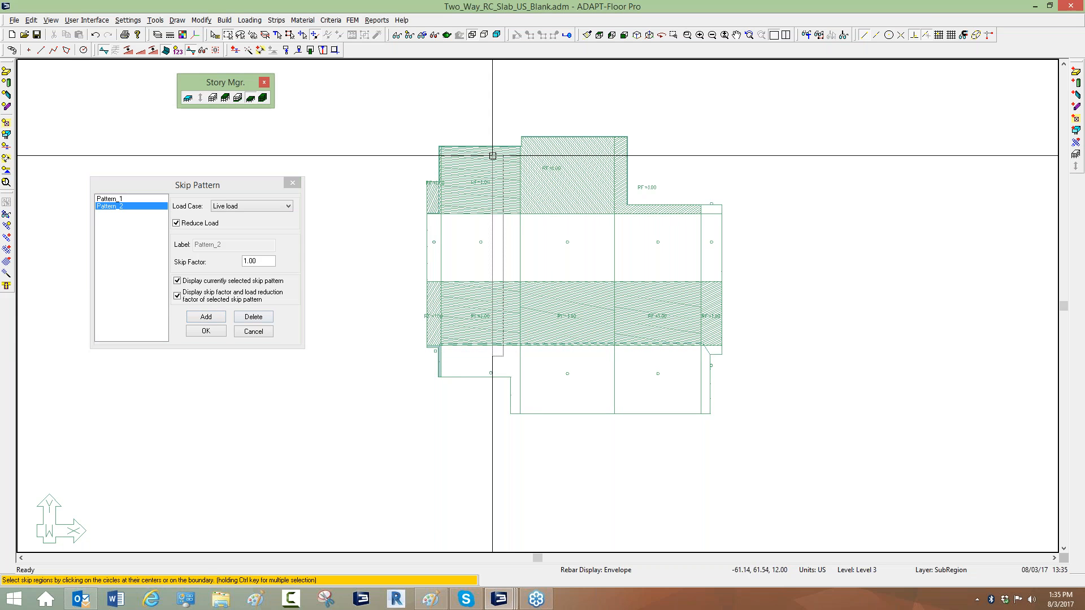
Select the first and third columns of panels, add them as a third skip pattern, and close the dialog.
left_click_drag(495, 281, 492, 182)
left_click_drag(618, 355, 653, 180, "ctrl")
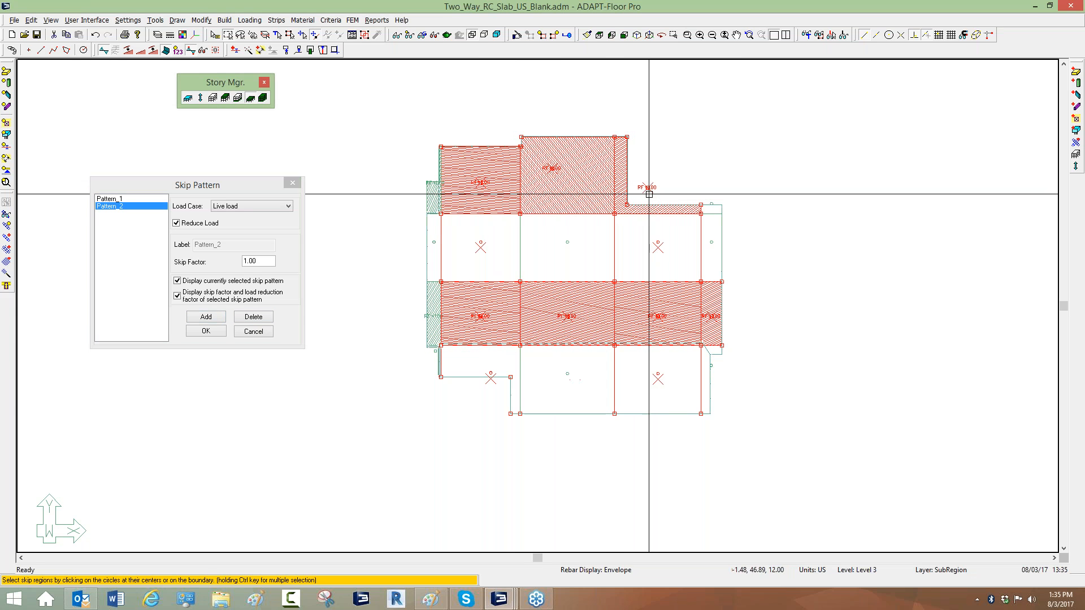
left_click(482, 186)
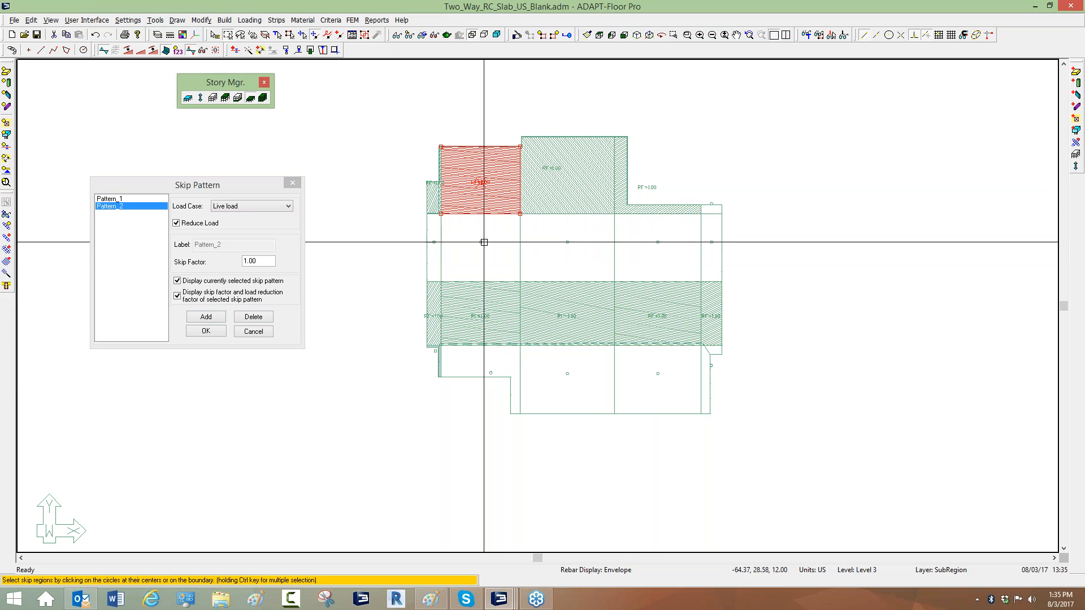
left_click(480, 314, "ctrl")
left_click(491, 370, "ctrl")
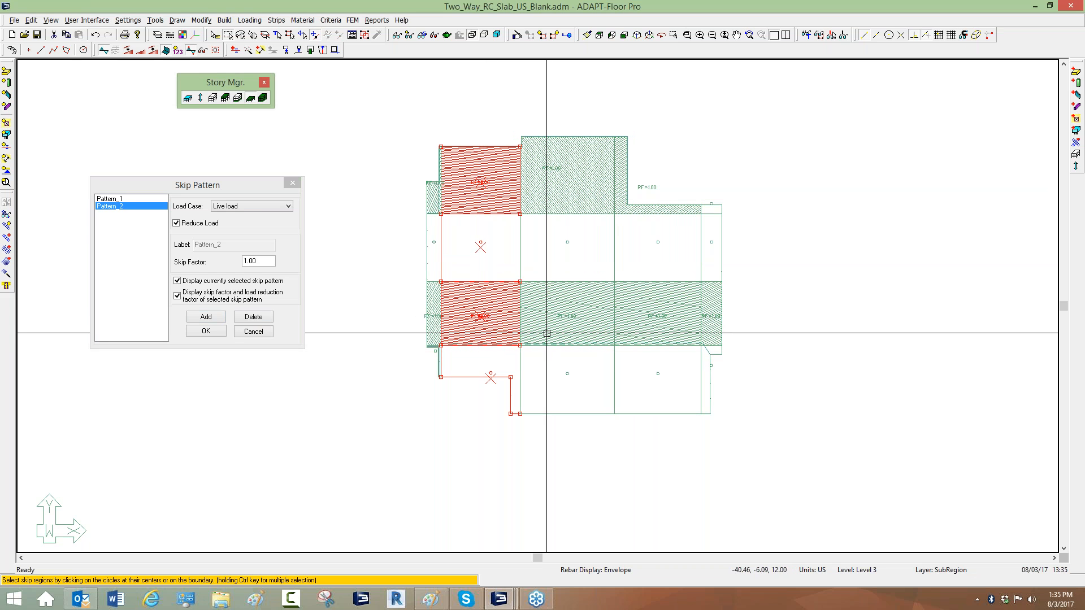
left_click(647, 187, "ctrl")
left_click(658, 243, "ctrl")
left_click(657, 315, "ctrl")
left_click(658, 374, "ctrl")
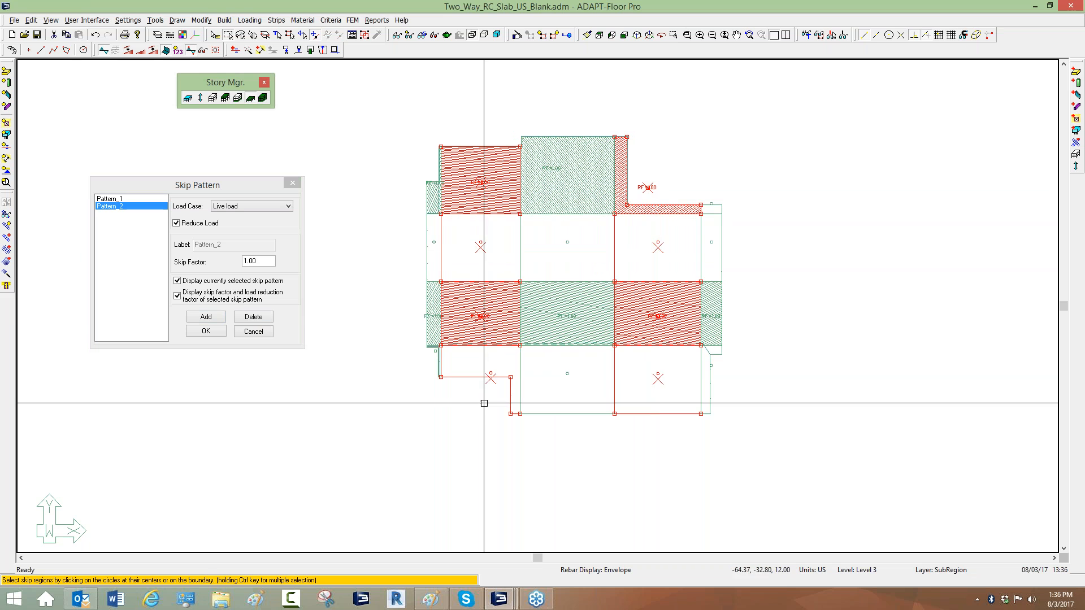
left_click(211, 318)
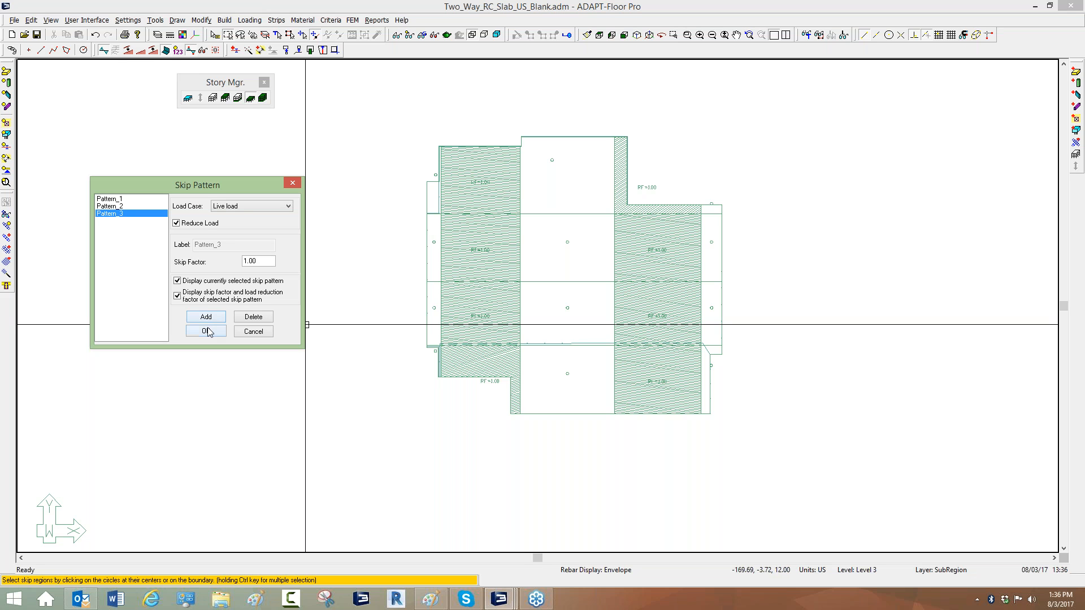
left_click(206, 331)
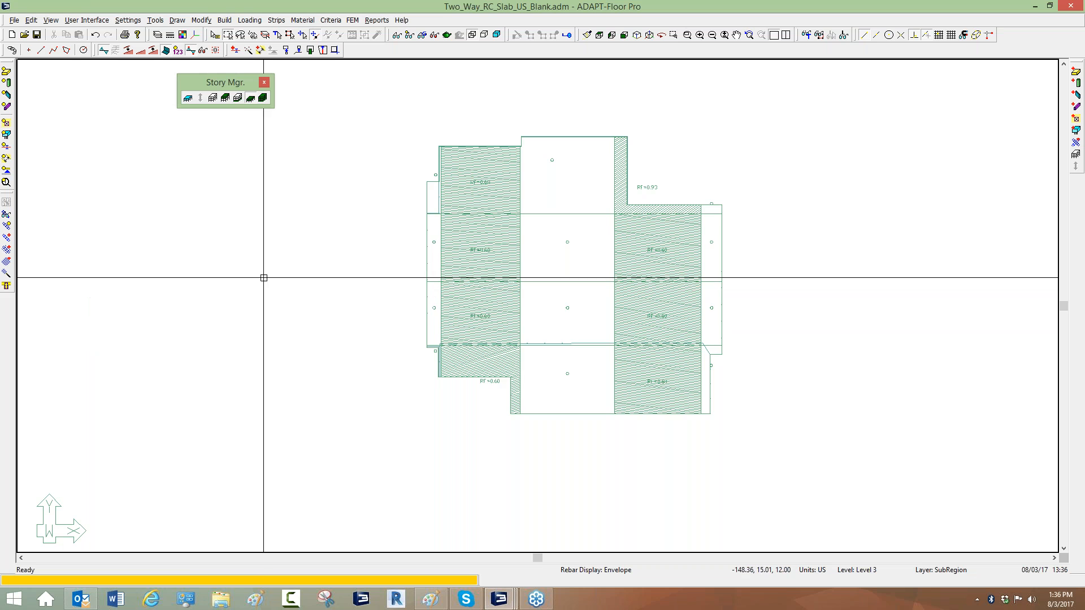
Open the load combinations table and examine the skip pattern columns.
scroll(303, 259, "down", 1)
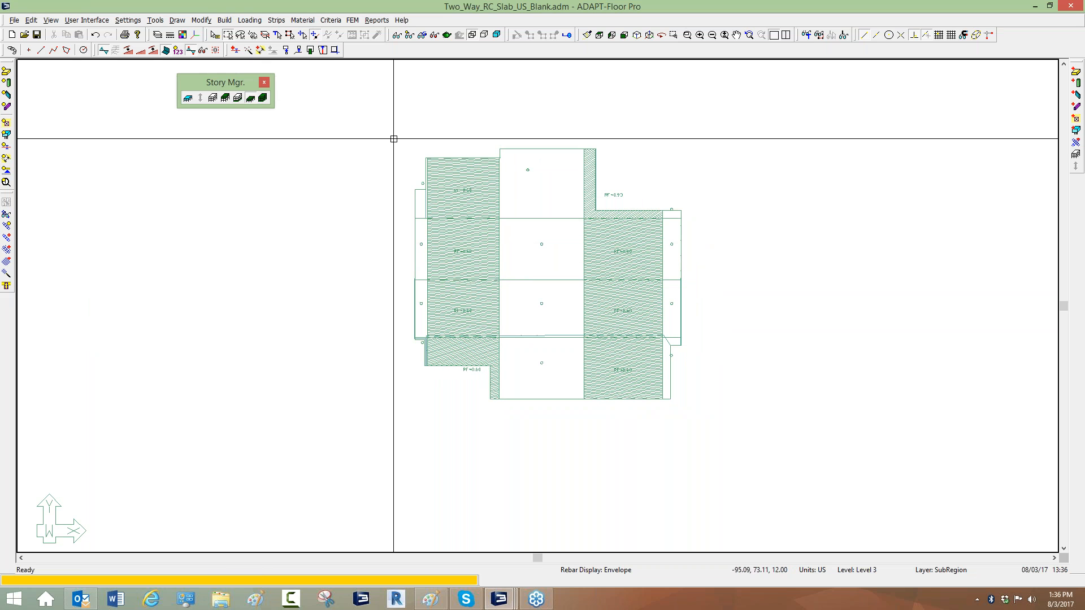
left_click(247, 21)
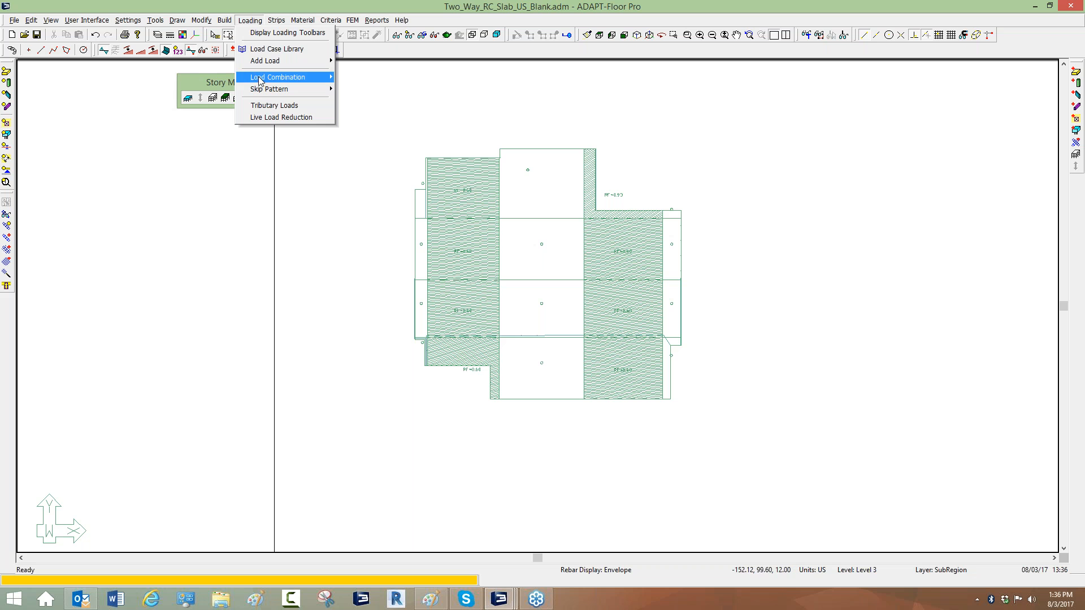
mouse_move(271, 77)
left_click(365, 78)
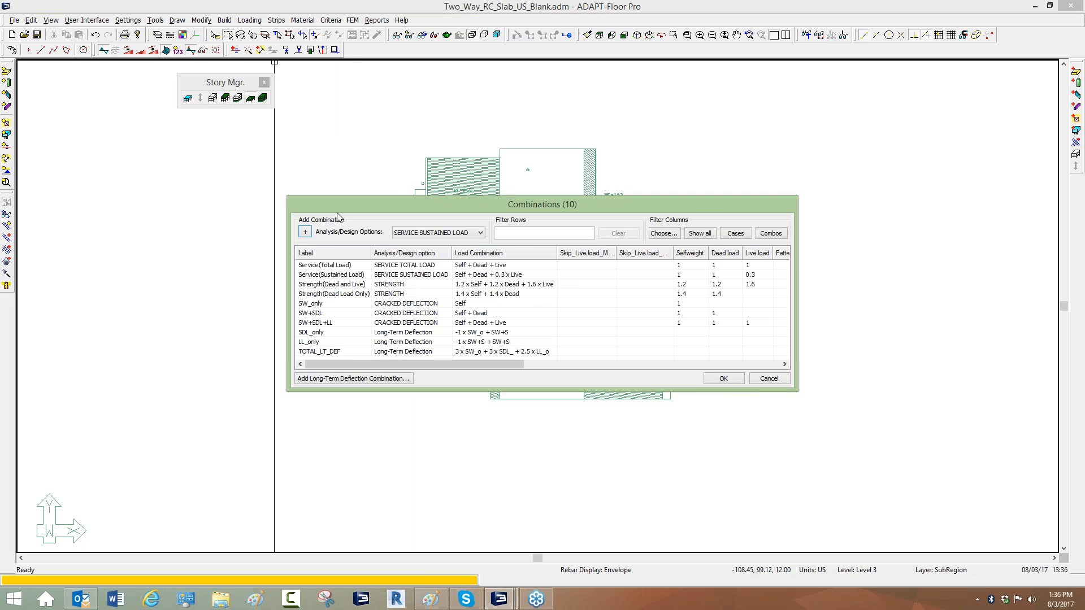
left_click_drag(672, 369, 996, 484)
left_click(672, 243)
left_click(673, 245)
left_click(735, 243)
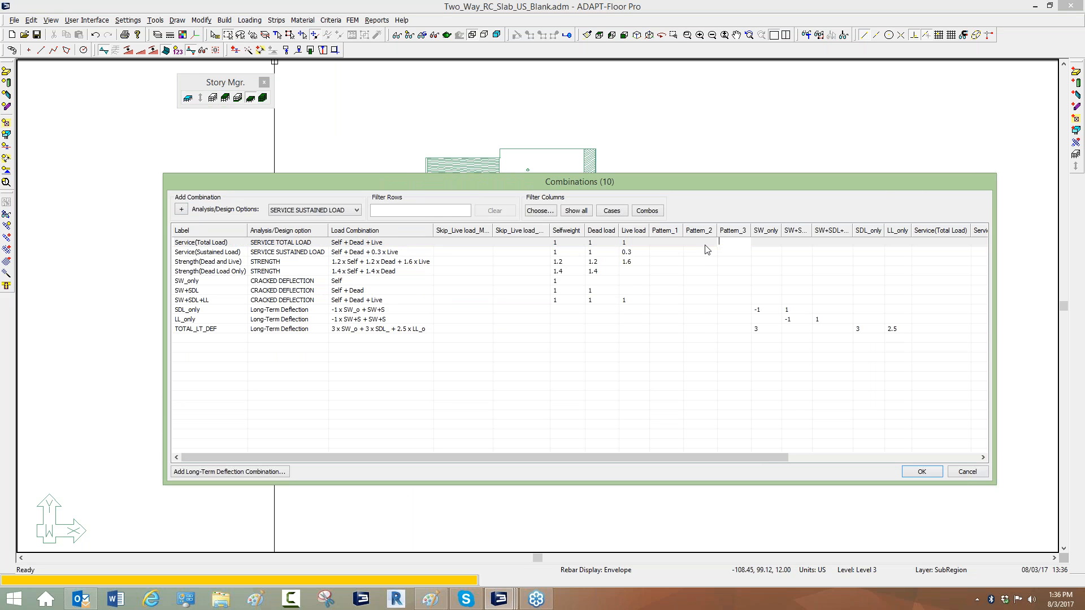
left_click(668, 244)
left_click(669, 244)
double_click(549, 230)
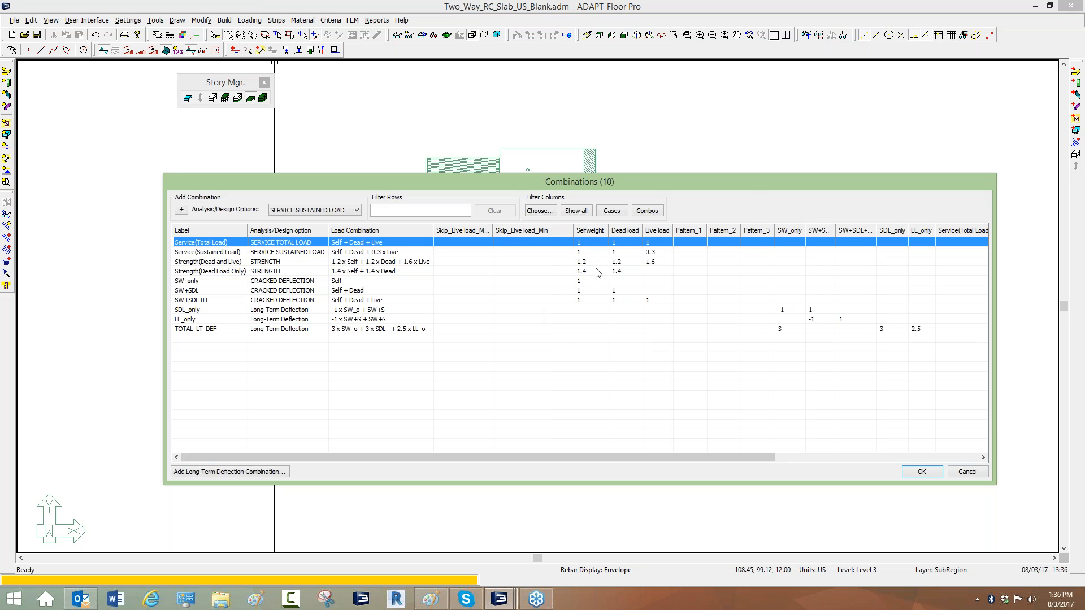
left_click_drag(745, 184, 647, 169)
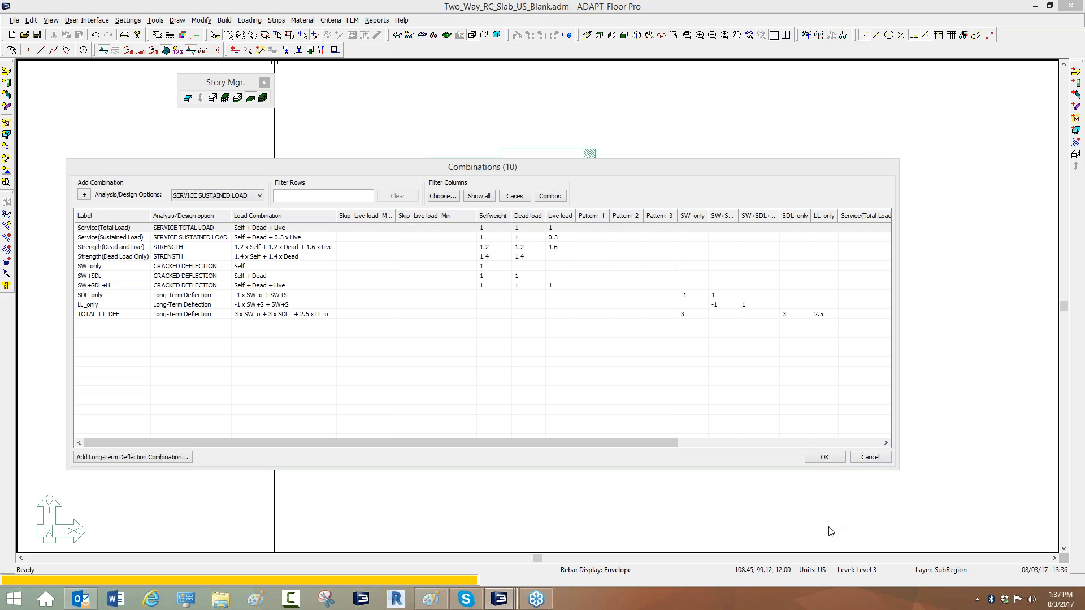
Close the load combinations table and turn on the display of skip loading items in the view settings.
left_click(870, 457)
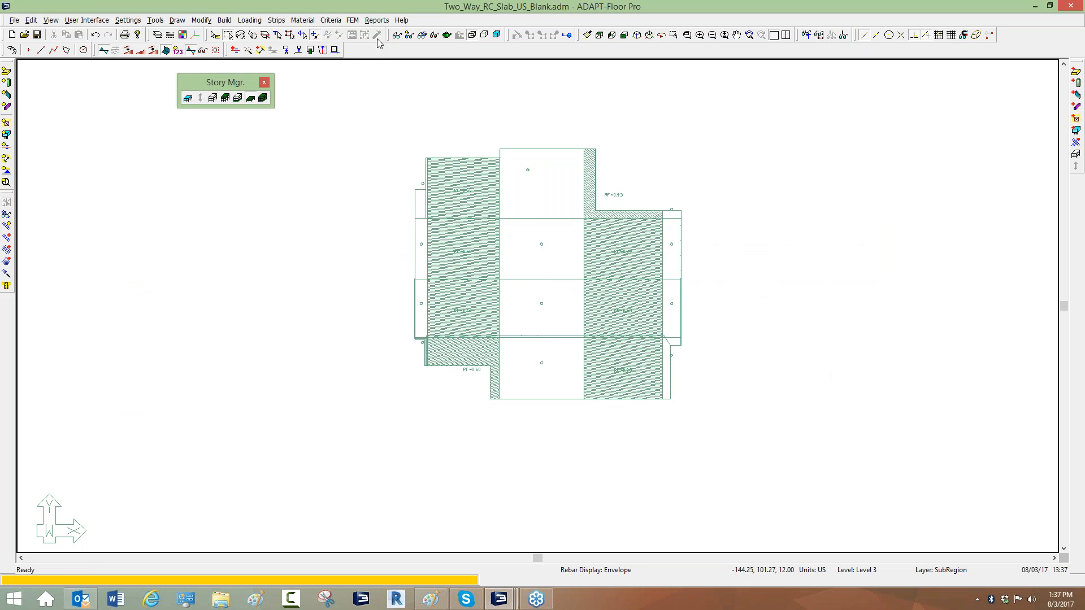
left_click(408, 35)
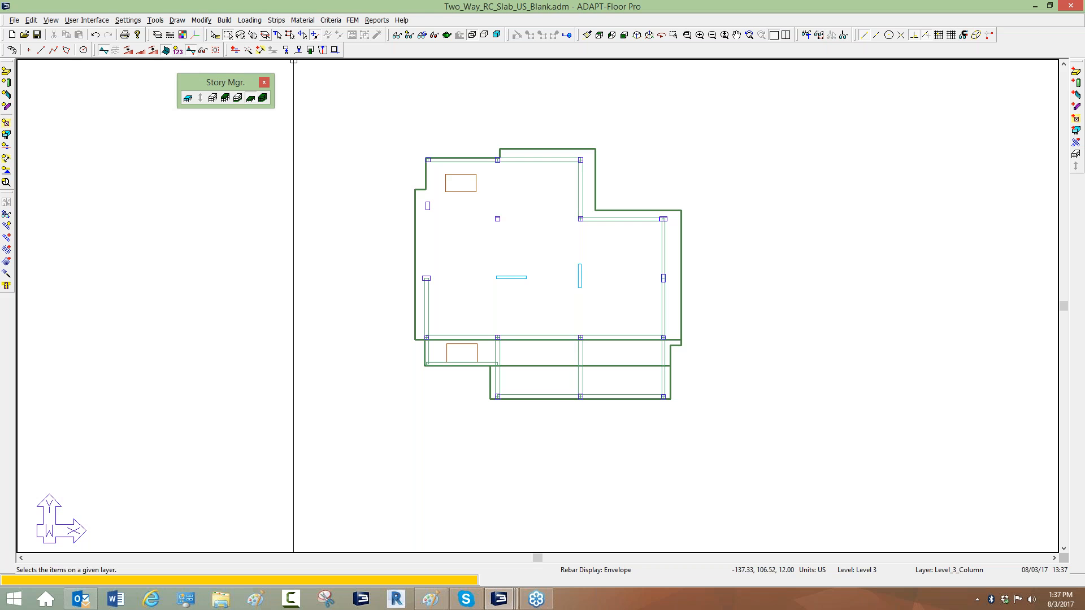
left_click(398, 35)
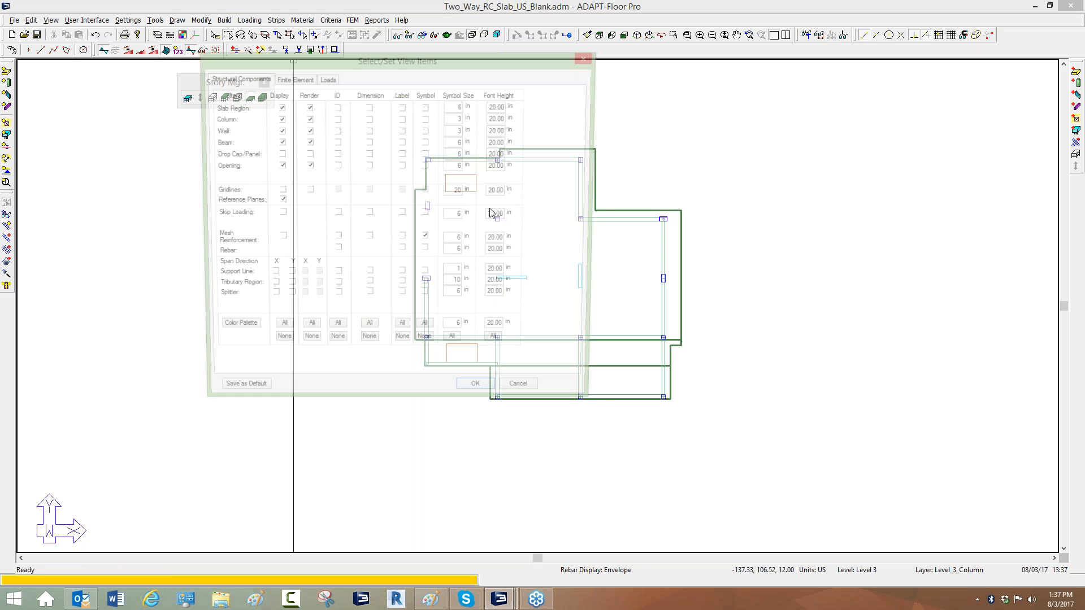
left_click(278, 214)
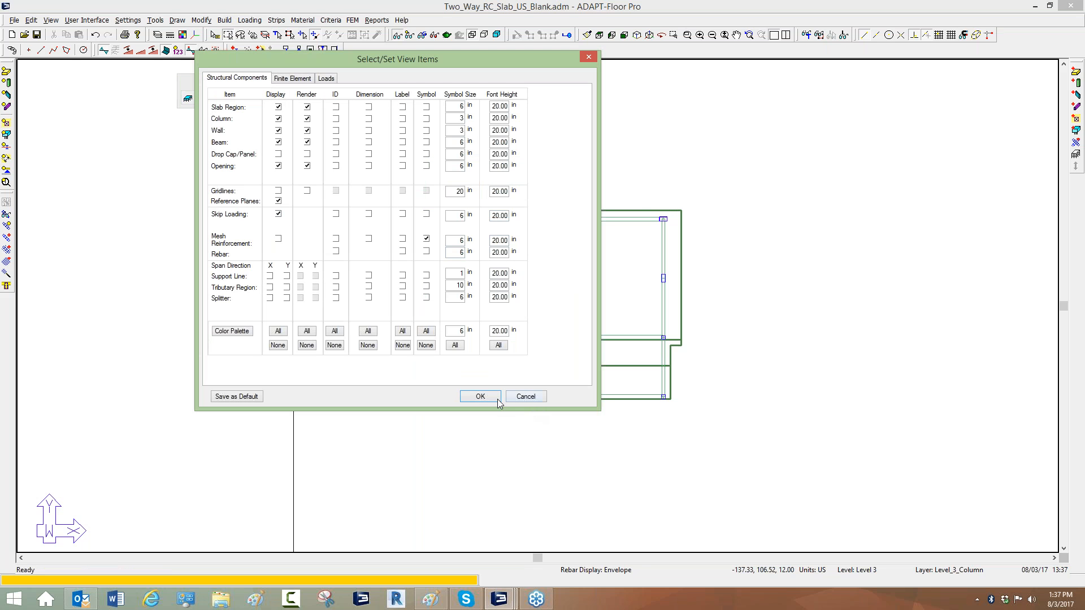
left_click(479, 396)
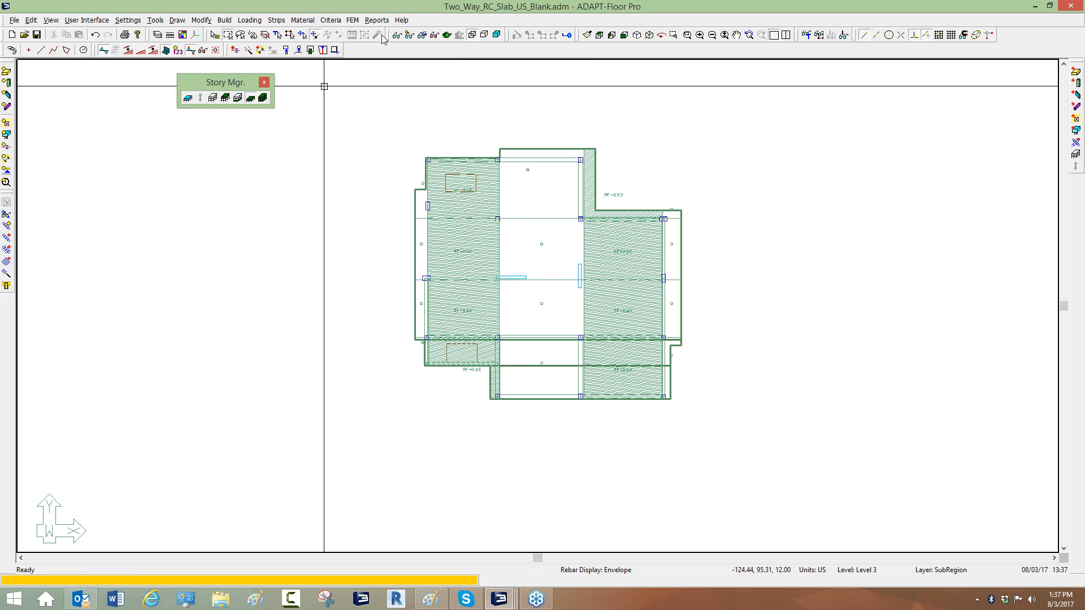
Select all subregions by type and delete them.
left_click(278, 35)
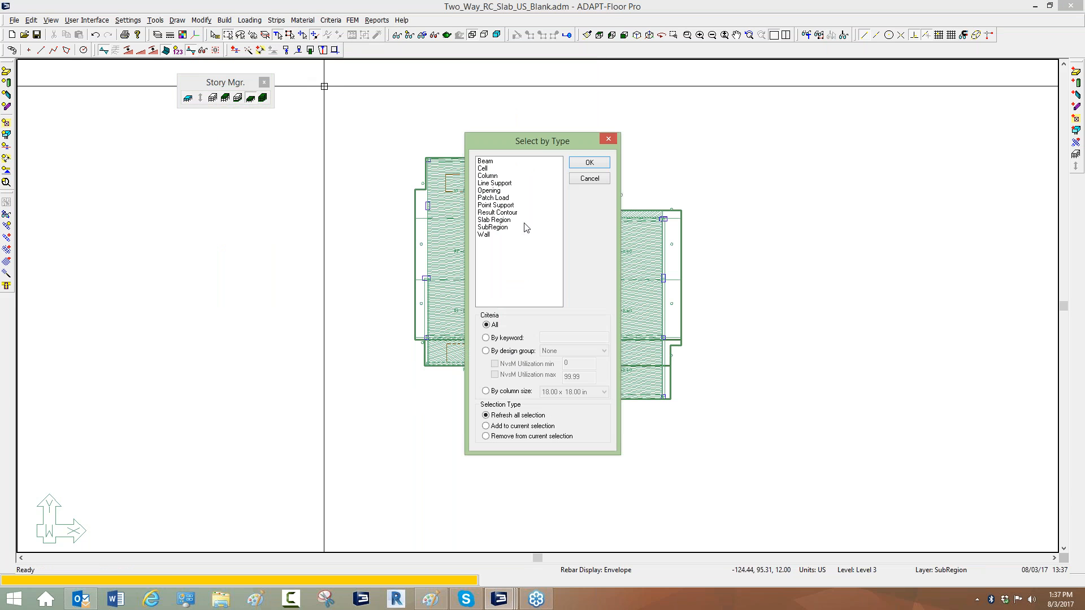
left_click(495, 228)
left_click(590, 162)
key("Delete")
middle_click_drag(337, 245, 335, 245)
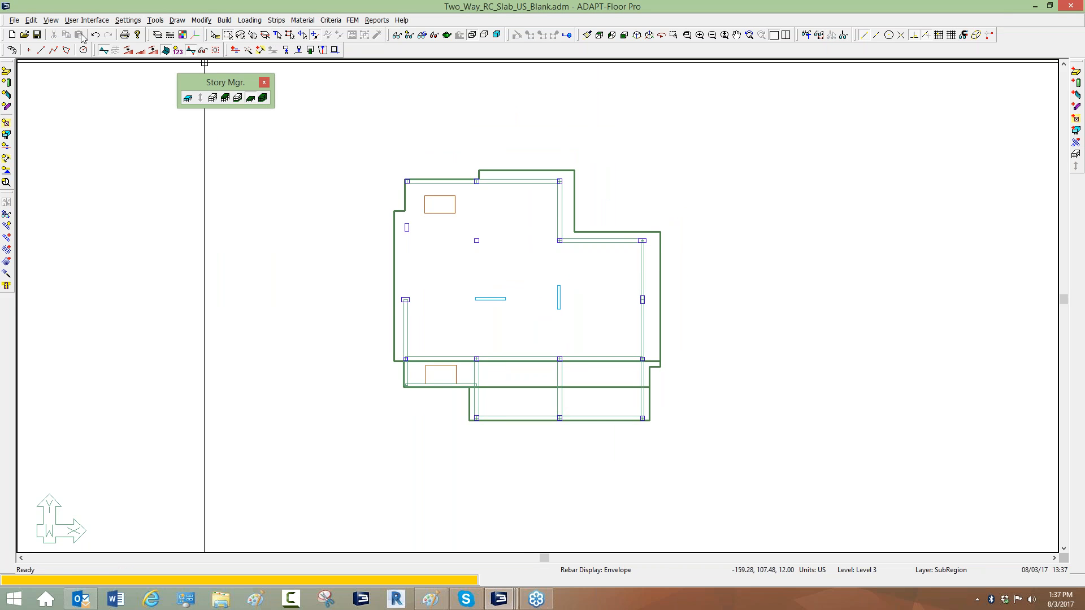
Save the model.
left_click(38, 35)
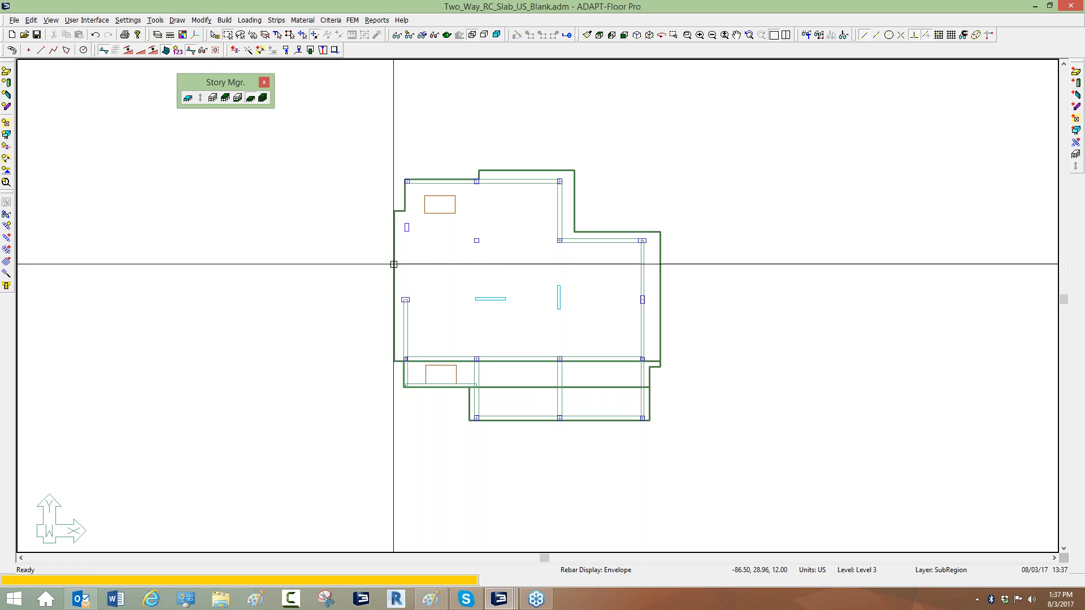
scroll(498, 269, "up", 1)
scroll(497, 181, "up", 1)
scroll(496, 213, "down", 2)
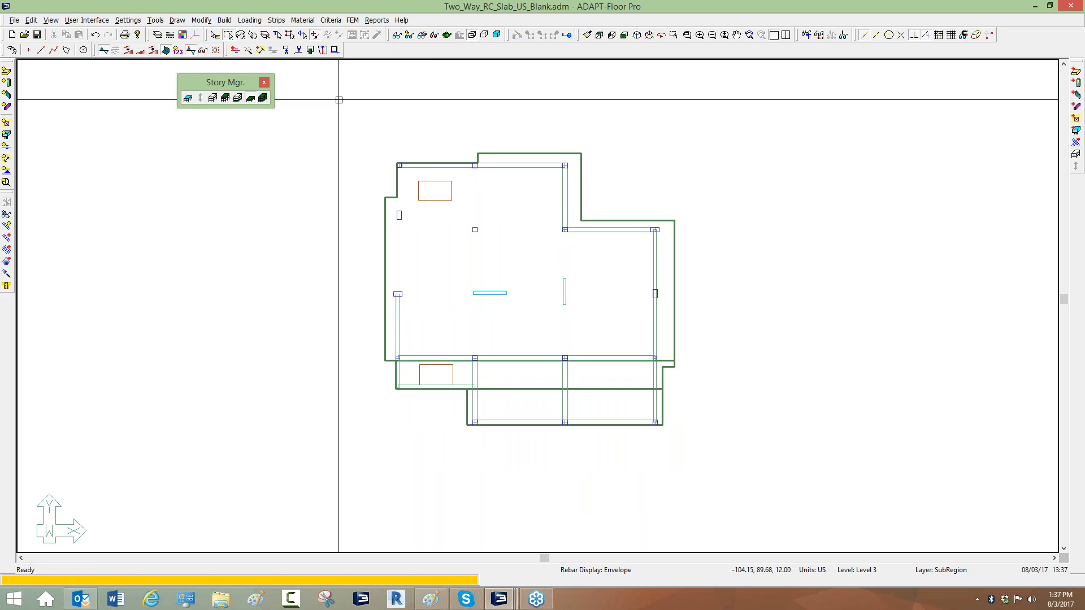
middle_click_drag(346, 223, 320, 204)
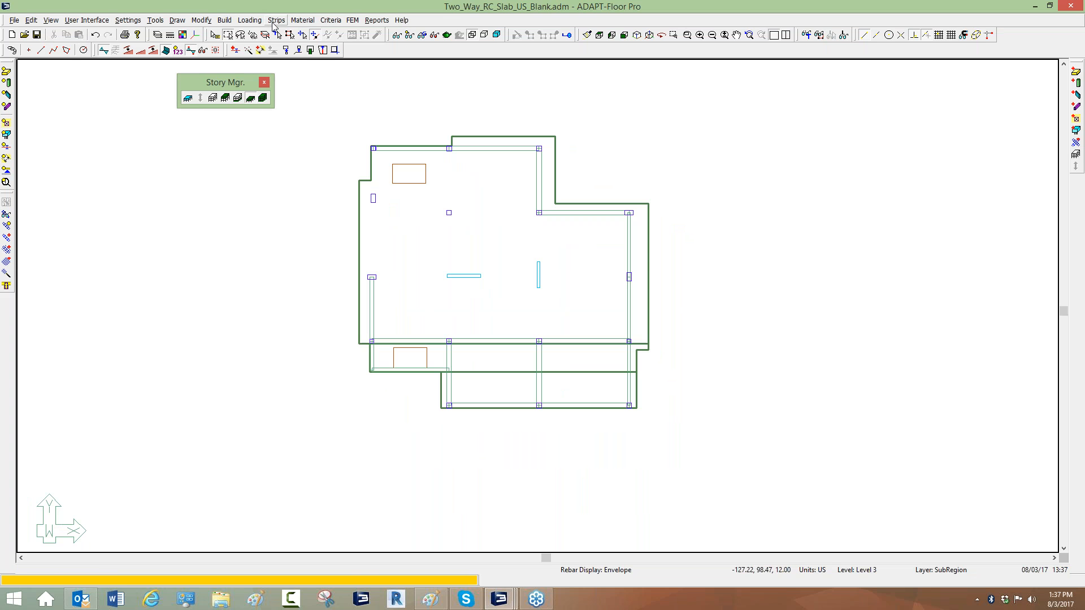
Create an X-direction support line running horizontally across the slab's top edge, then exit the command.
left_click(276, 21)
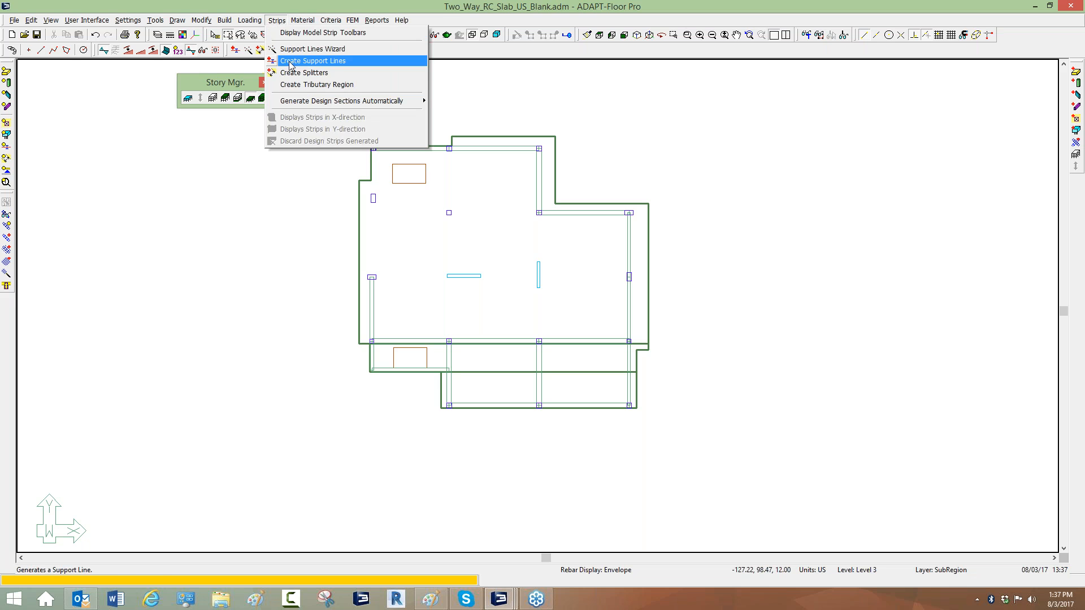
left_click(308, 61)
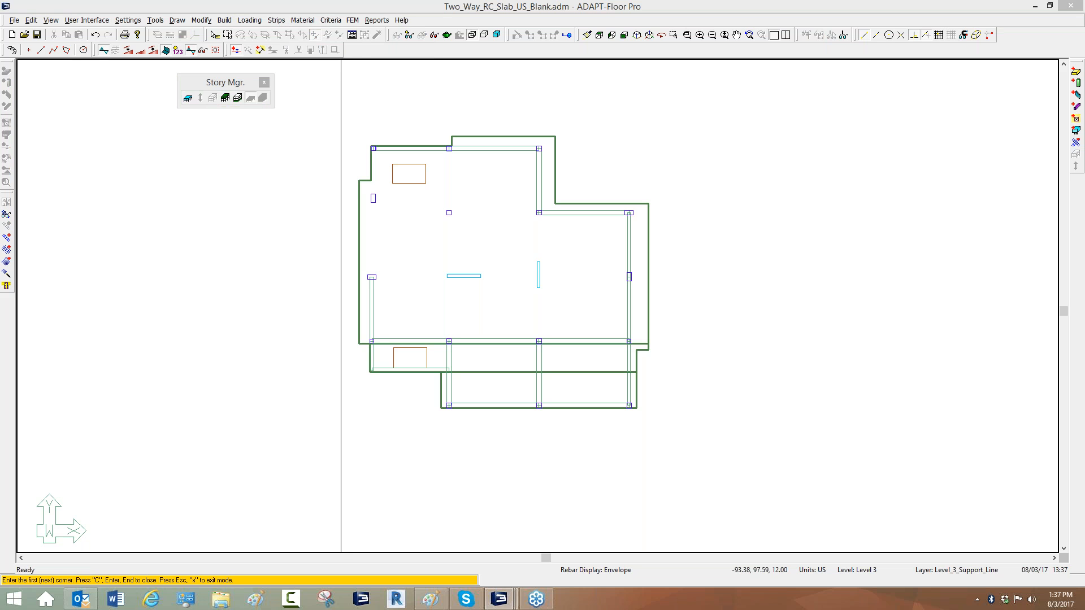
left_click(352, 35)
left_click(89, 106)
left_click(73, 117)
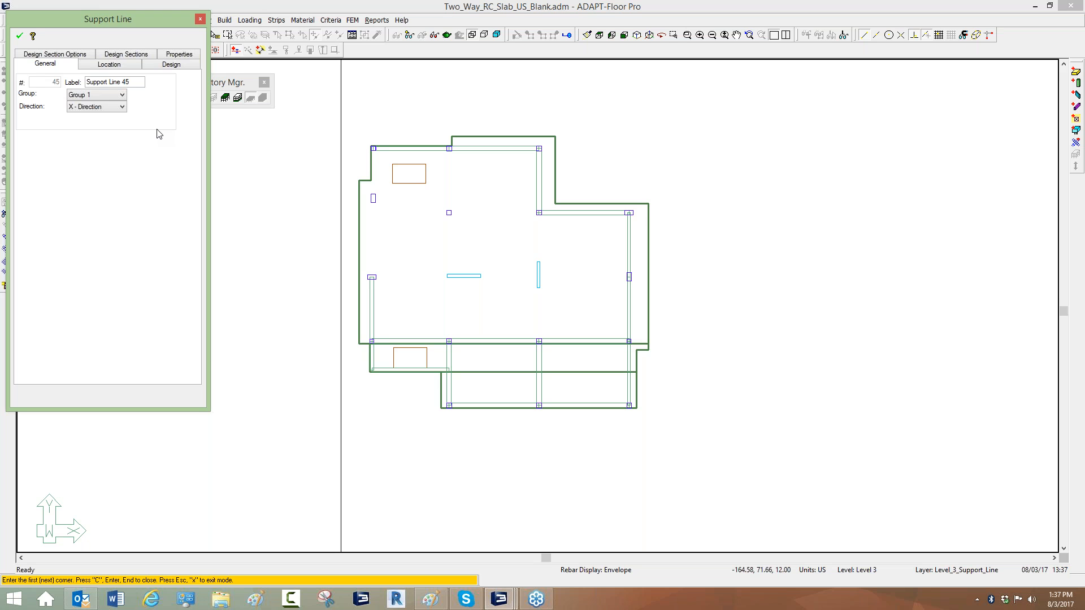
left_click(20, 37)
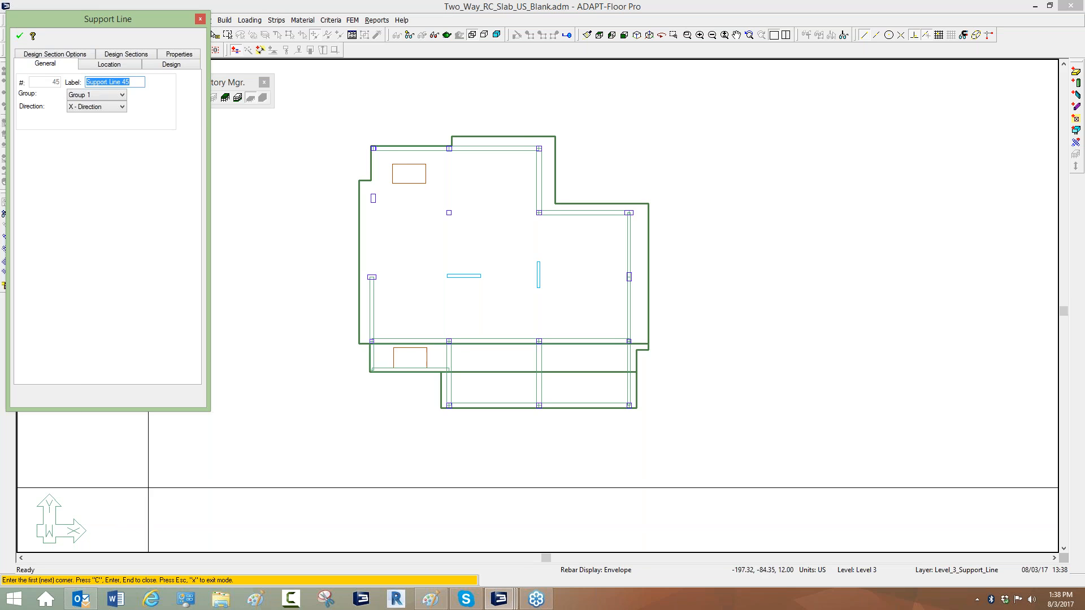
scroll(329, 197, "up", 3)
scroll(346, 176, "down", 4)
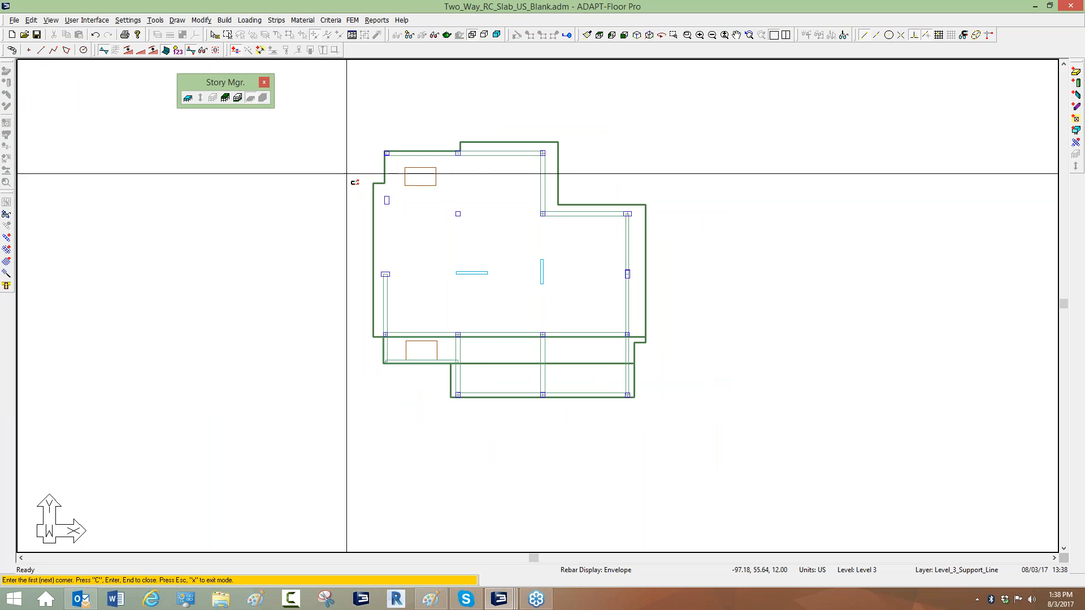
left_click(340, 142)
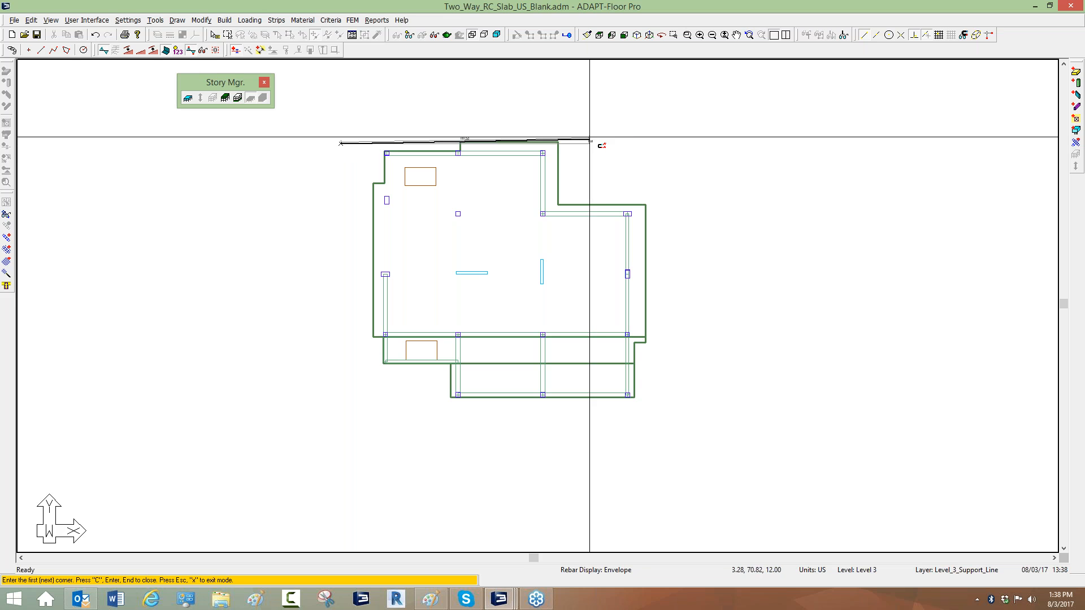
left_click(657, 144)
right_click(426, 112)
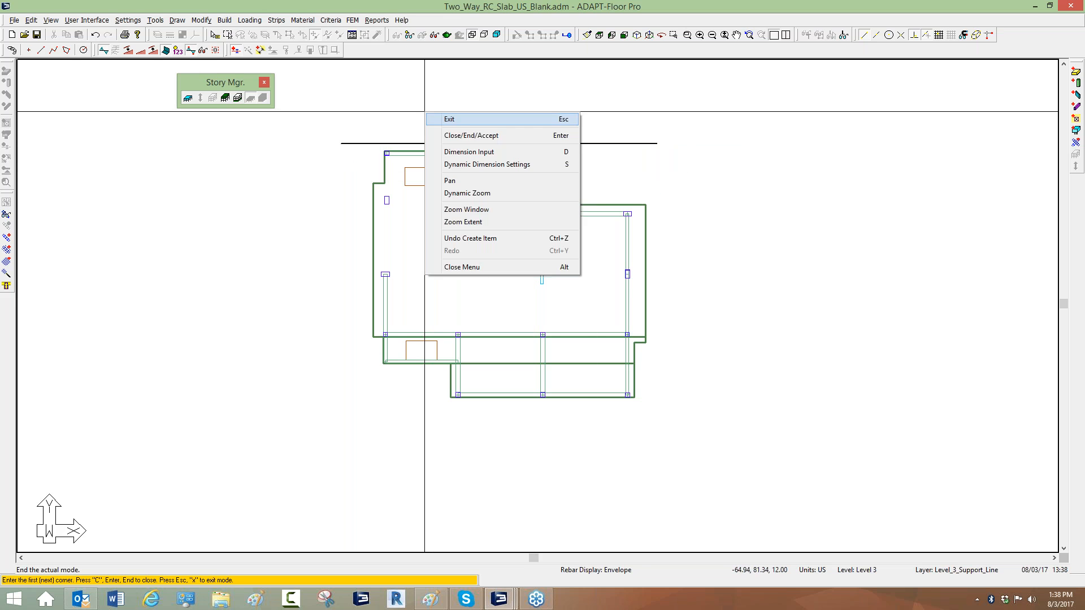
left_click(445, 119)
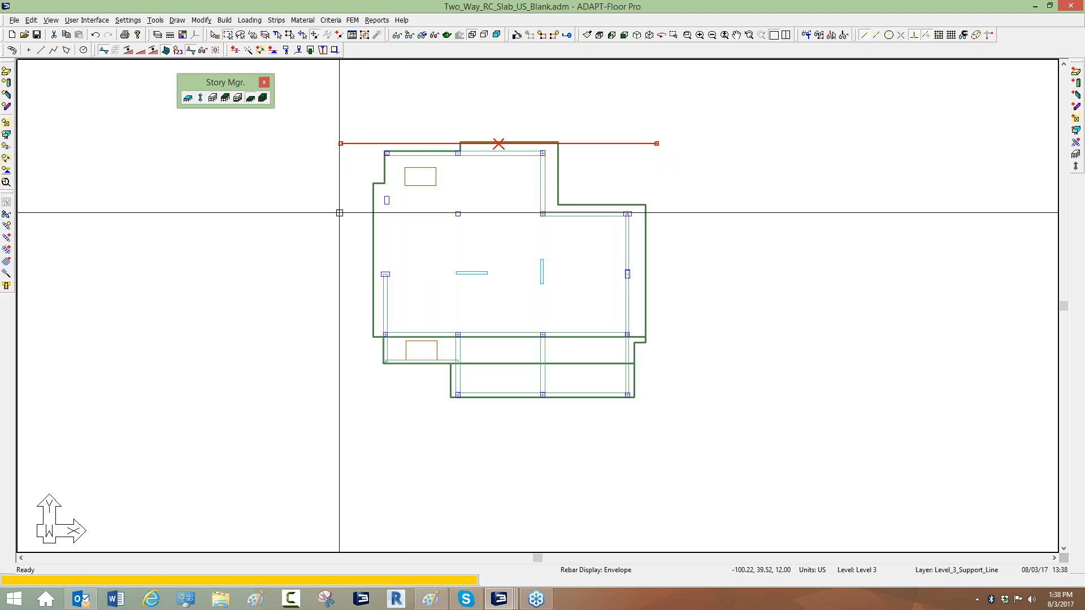
Copy the support line repeatedly in the Y direction across the slab and delete the extra copies below it.
left_click(202, 20)
mouse_move(214, 35)
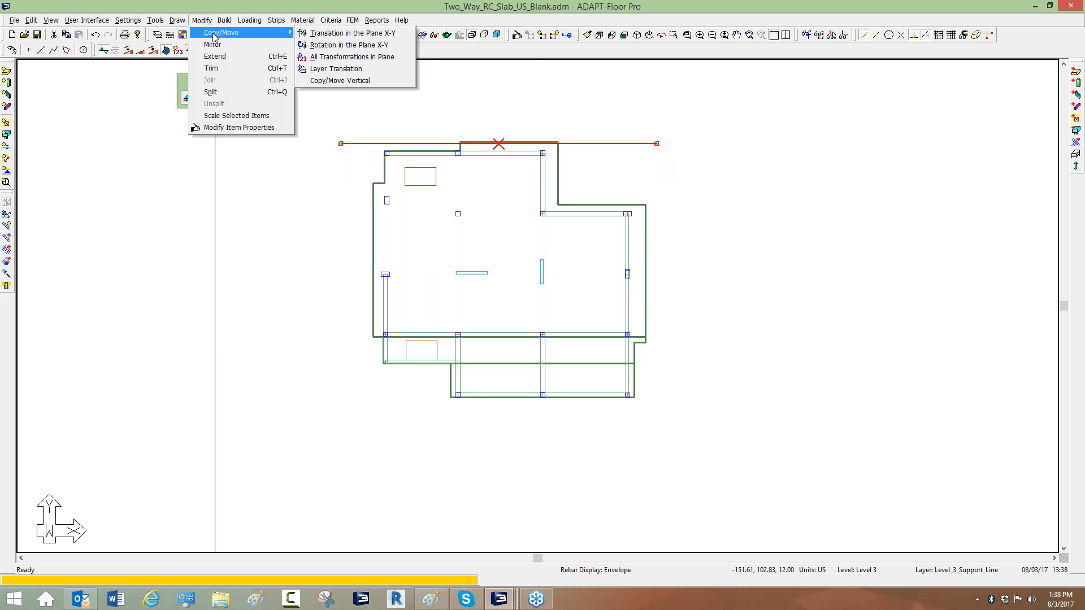
left_click(340, 59)
left_click(492, 285)
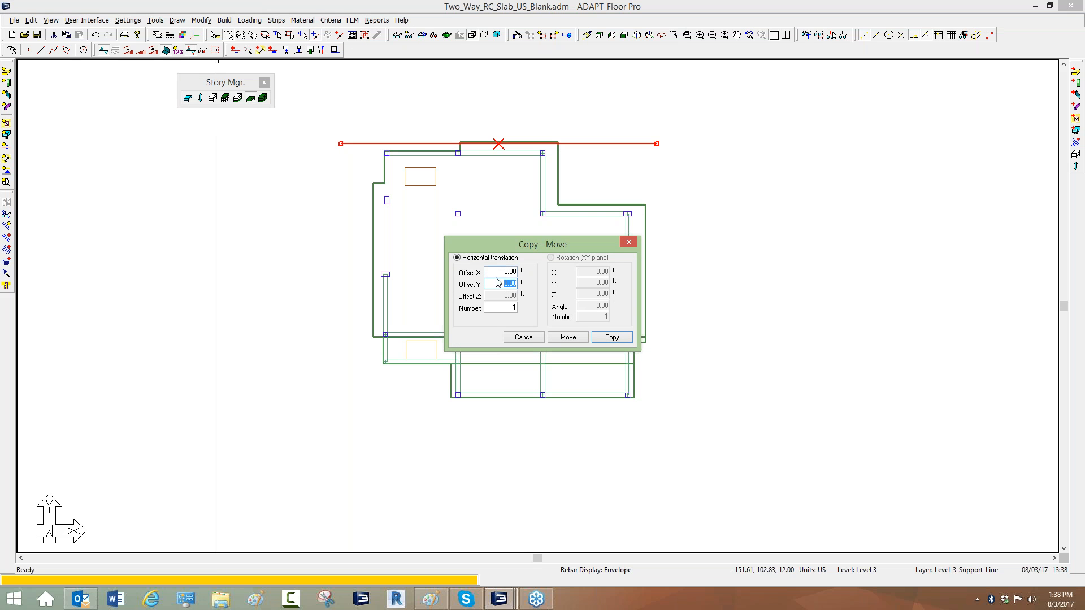
double_click(498, 307)
left_click(612, 337)
left_click_drag(388, 523, 370, 406)
key("Delete")
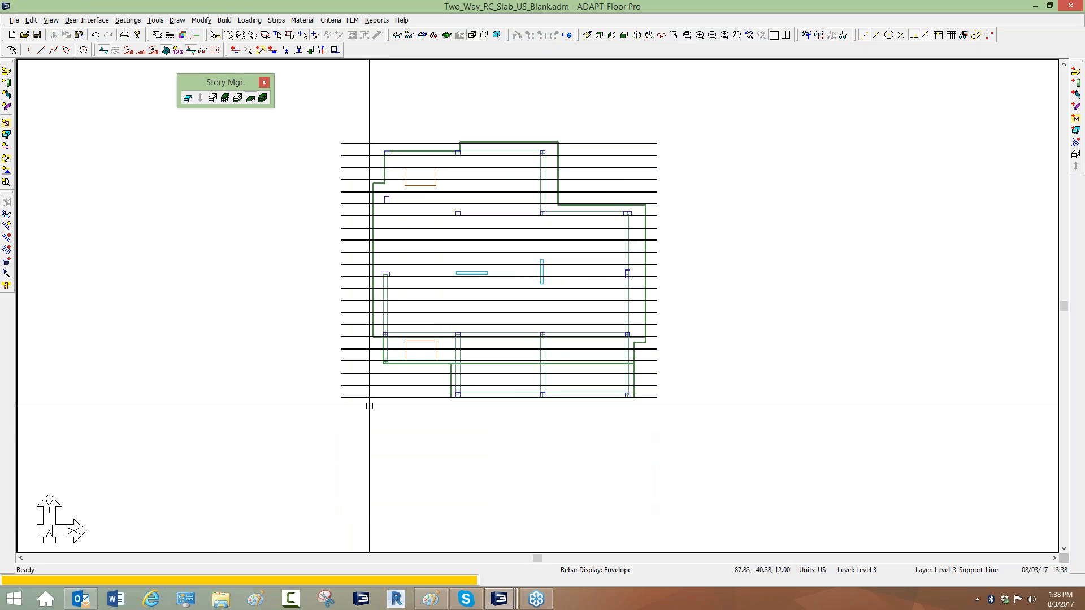
Generate design sections automatically for the support lines, regenerating tributaries.
scroll(498, 185, "up", 2)
scroll(452, 148, "down", 1)
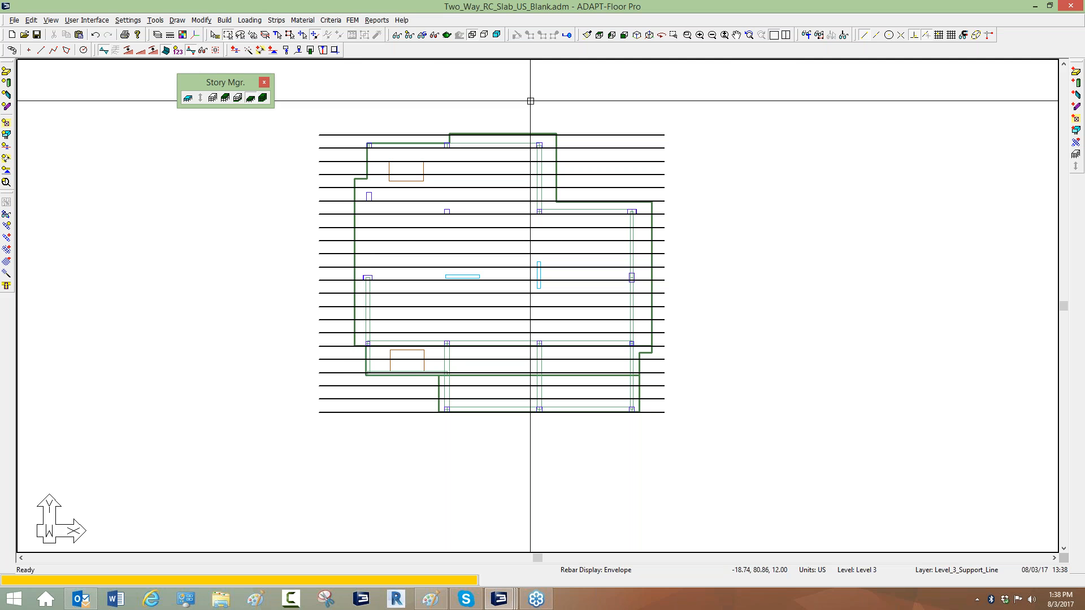
left_click(276, 21)
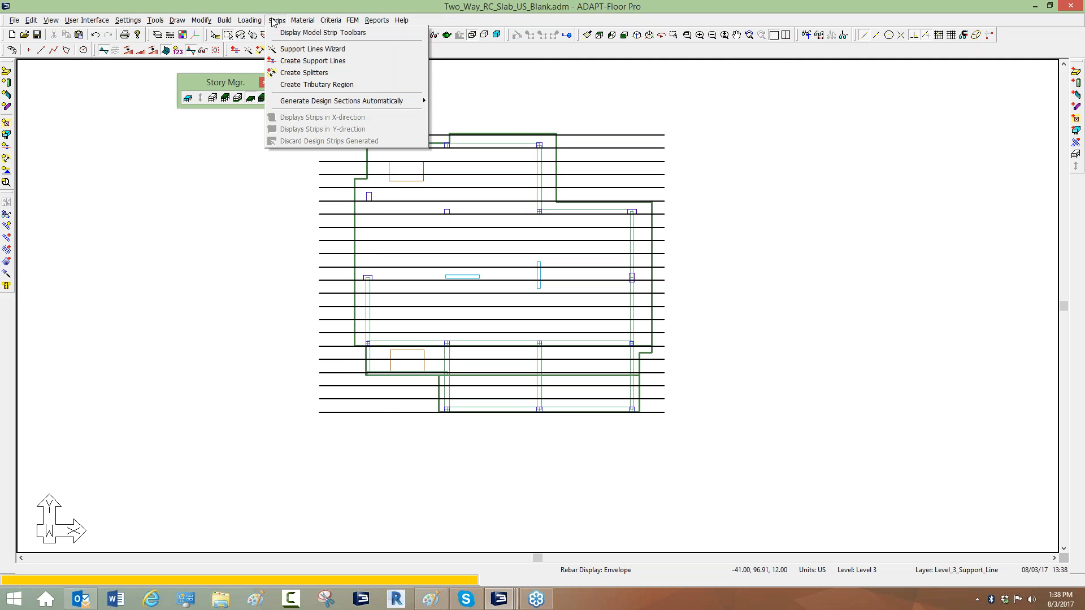
mouse_move(298, 103)
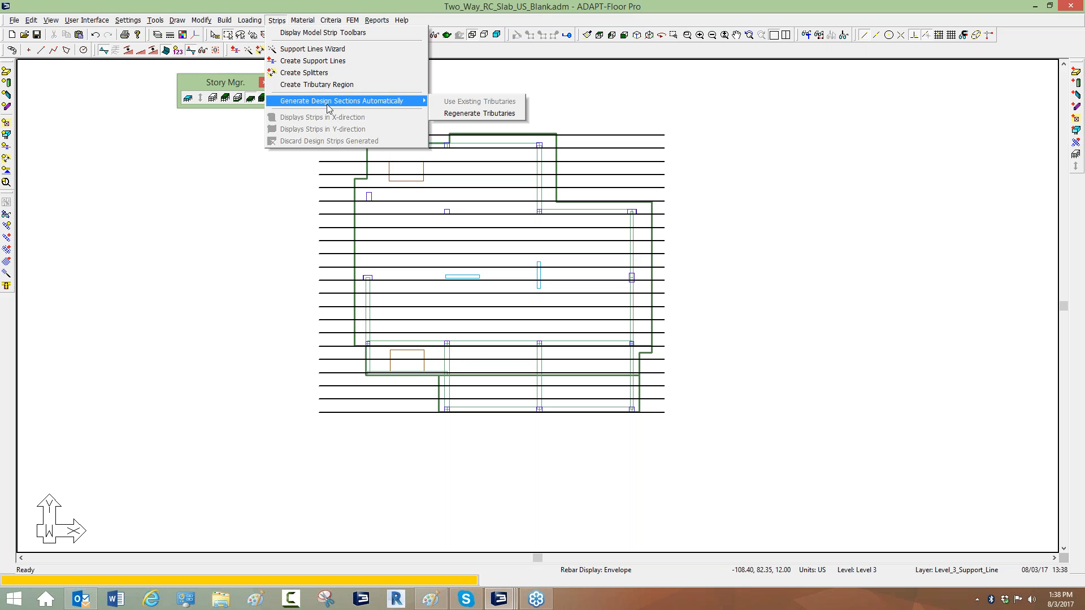
left_click(458, 113)
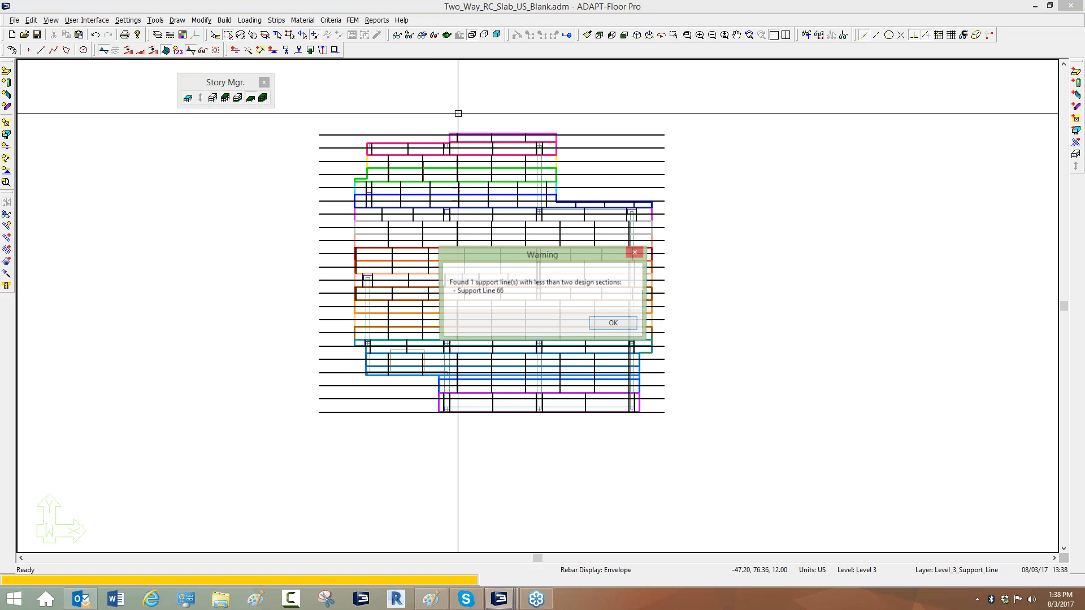
left_click(613, 323)
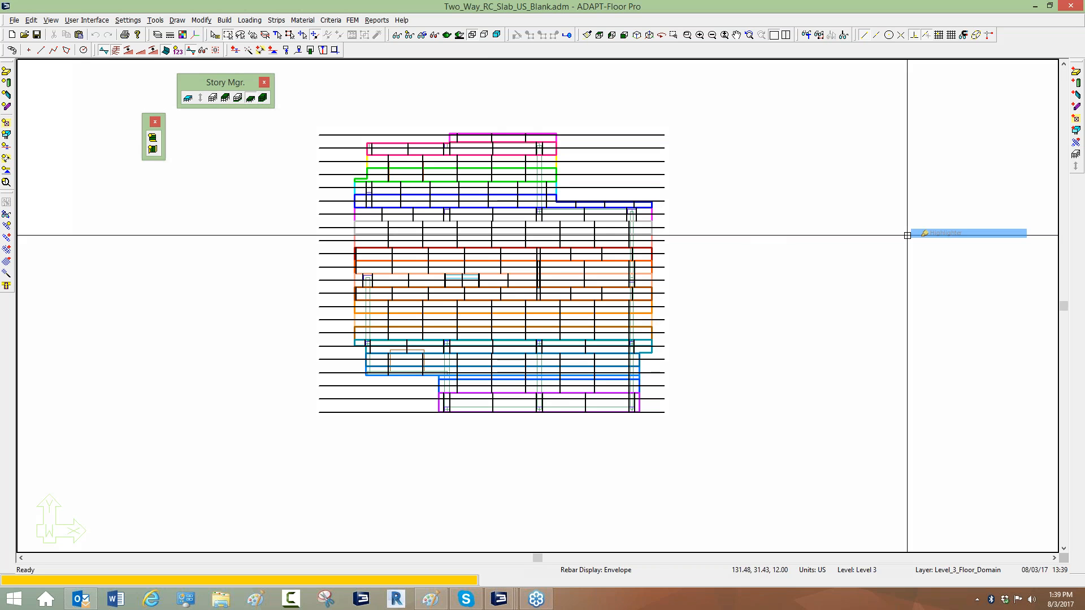
left_click_drag(315, 135, 370, 136)
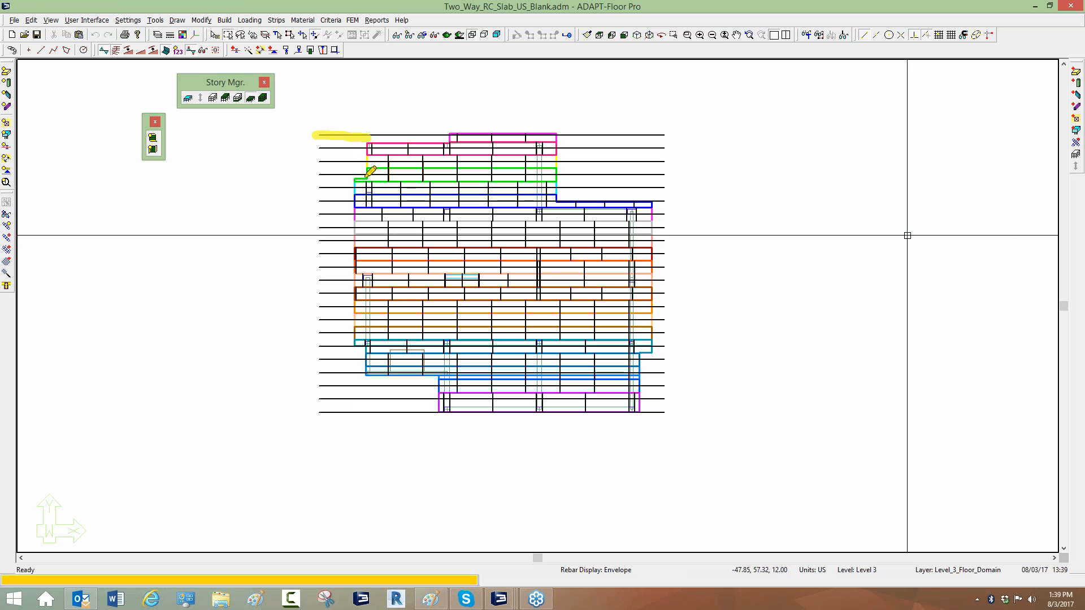
left_click_drag(466, 134, 512, 95)
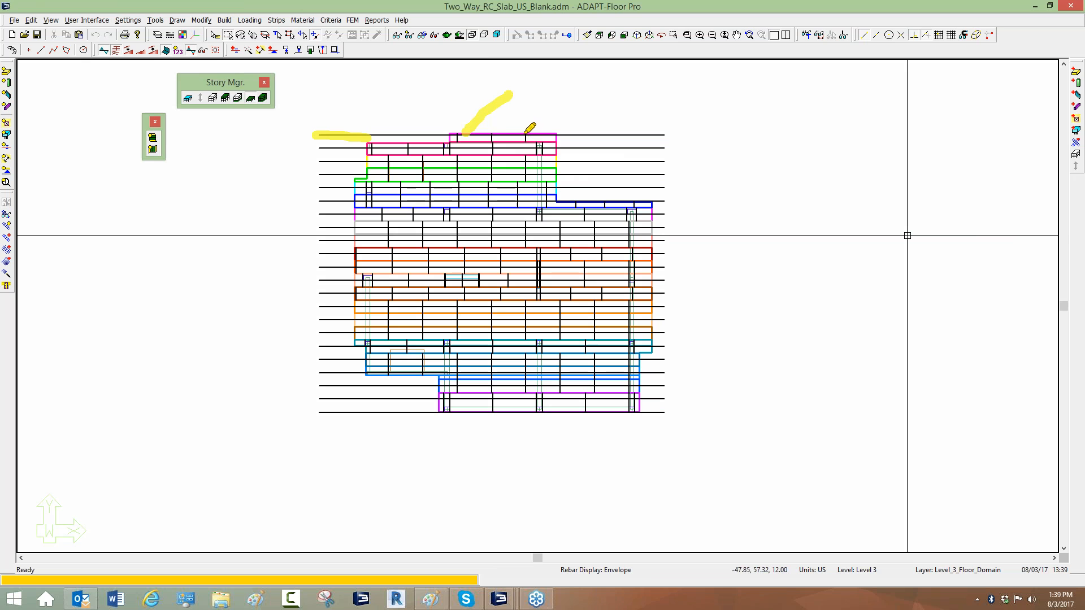
mouse_move(525, 133)
left_mouse_down()
mouse_move(524, 146)
mouse_move(456, 146)
left_mouse_up()
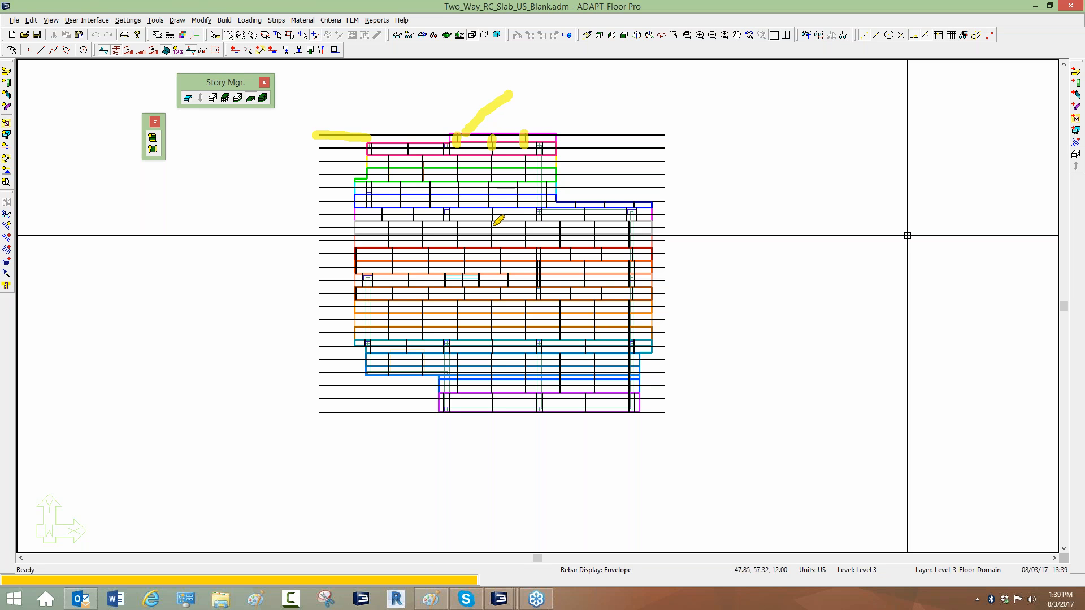
right_click(536, 101)
right_click(545, 102)
left_click(552, 107)
Hide the X-direction tributary region display in the view settings.
left_click(408, 38)
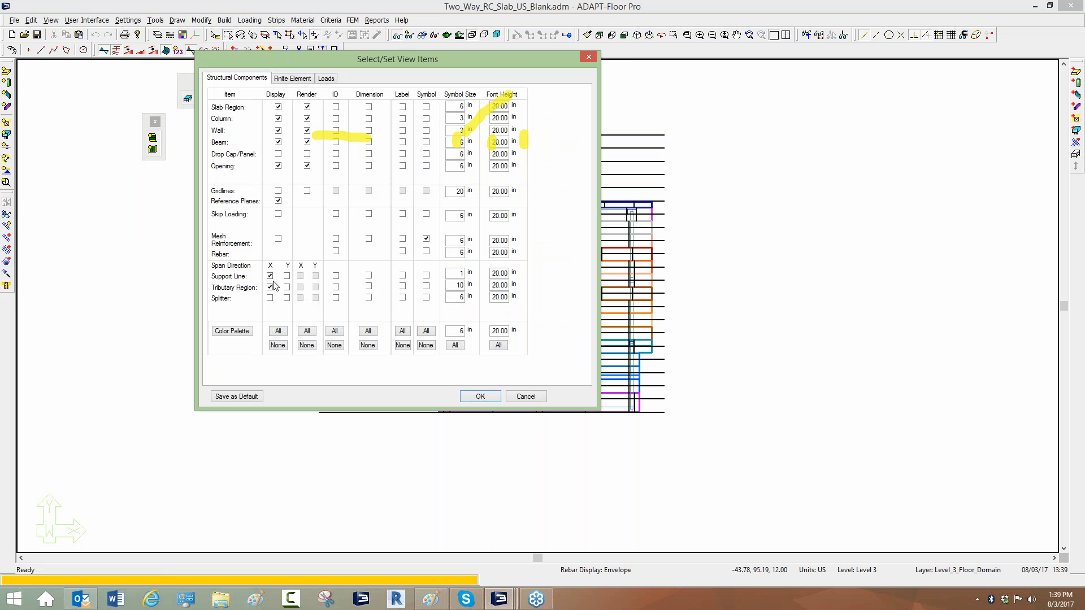
left_click(271, 289)
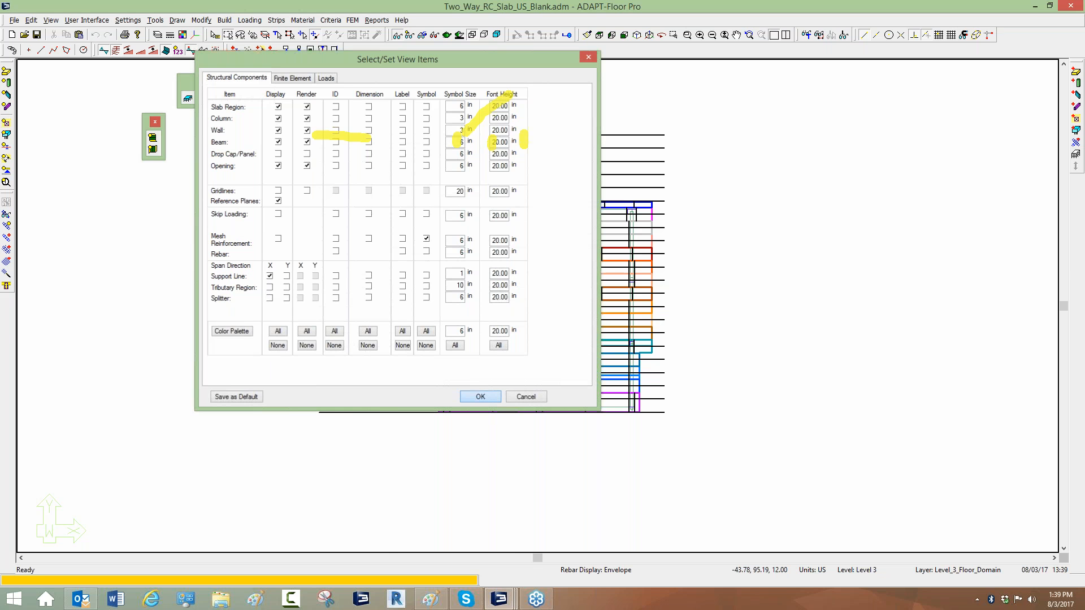
left_click(479, 396)
Set the top support line's maximum number of design sections per span to 50.
scroll(492, 252, "up", 4)
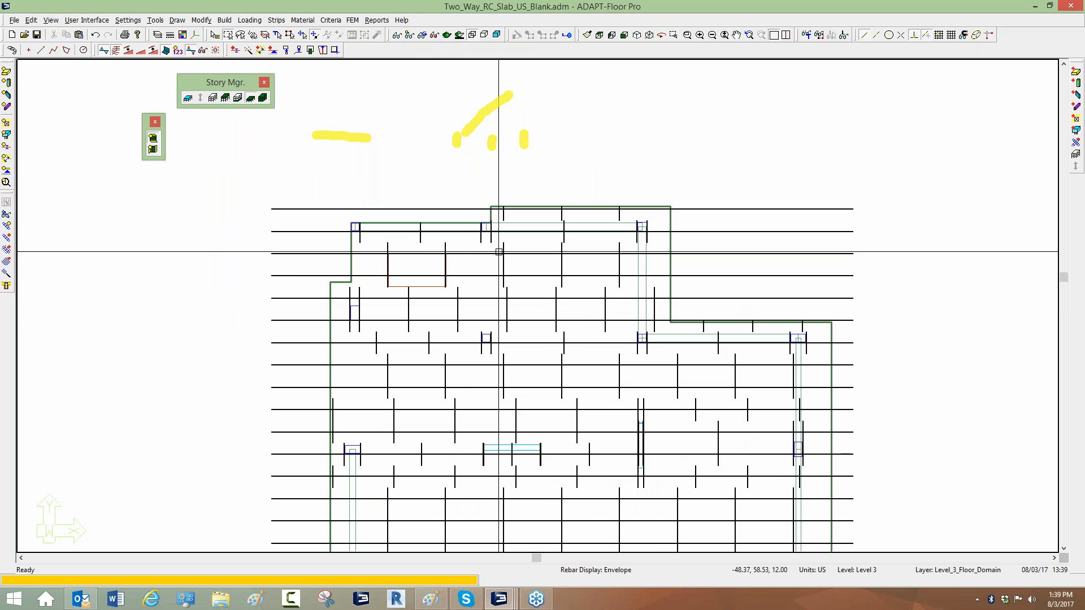
left_click(502, 197)
scroll(447, 169, "down", 4)
scroll(426, 148, "down", 1)
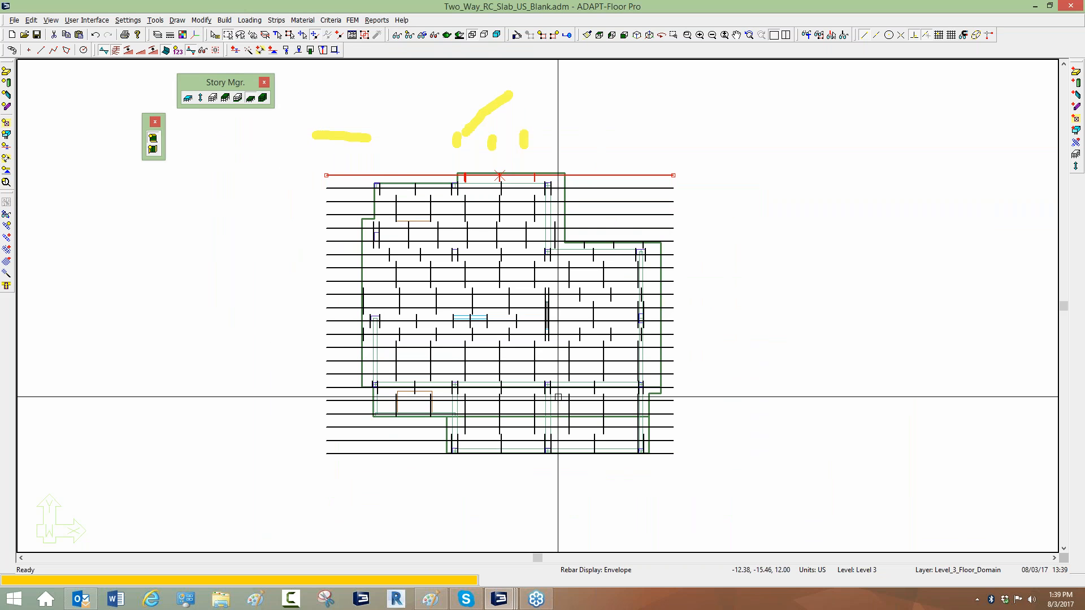
key("Escape")
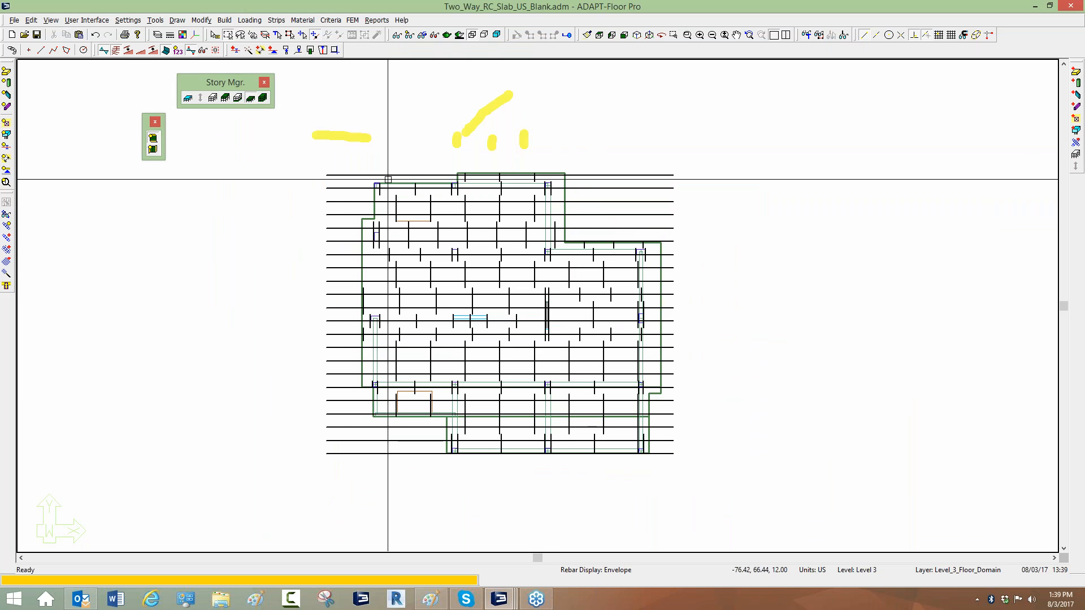
left_click(341, 176)
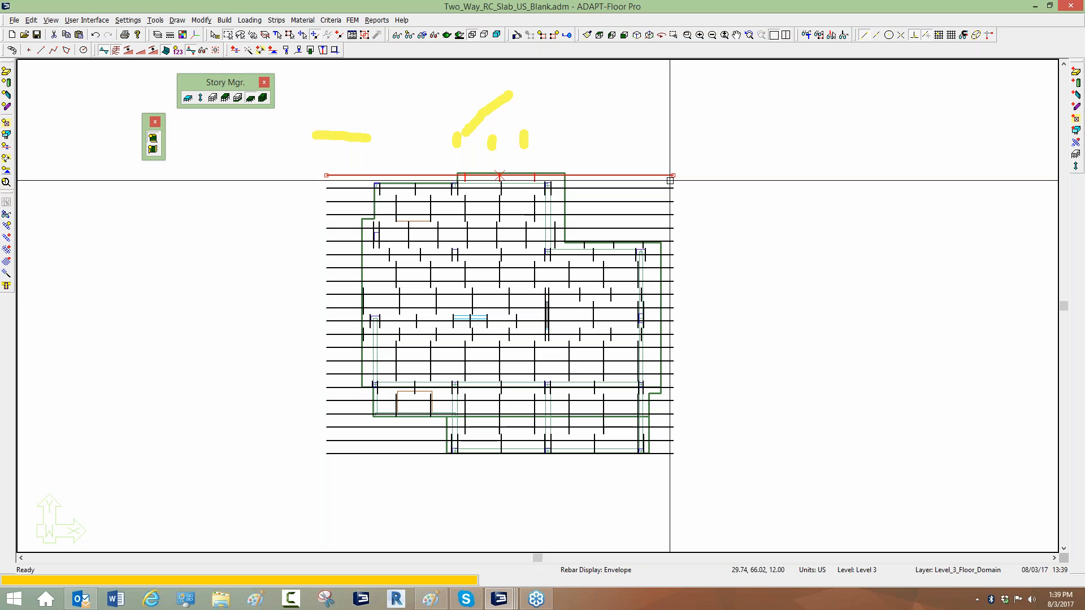
left_click(665, 160)
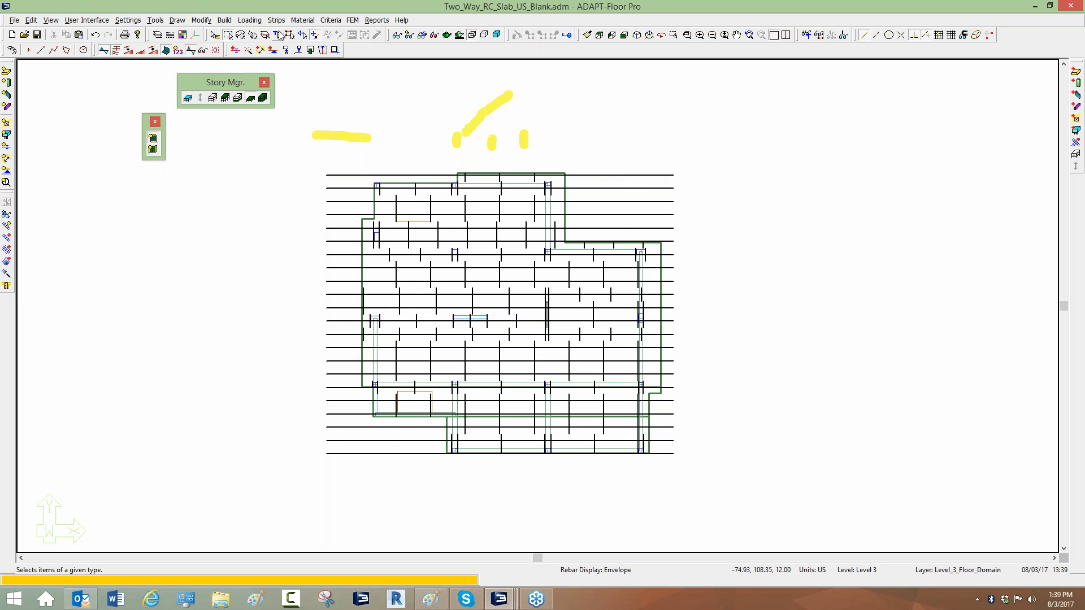
double_click(331, 175)
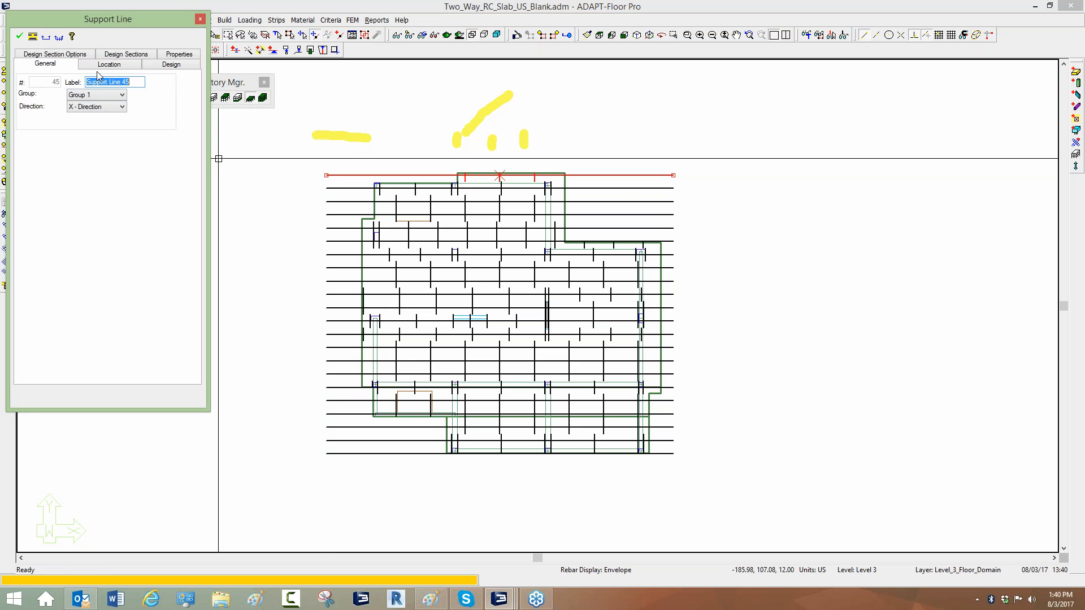
left_click(79, 54)
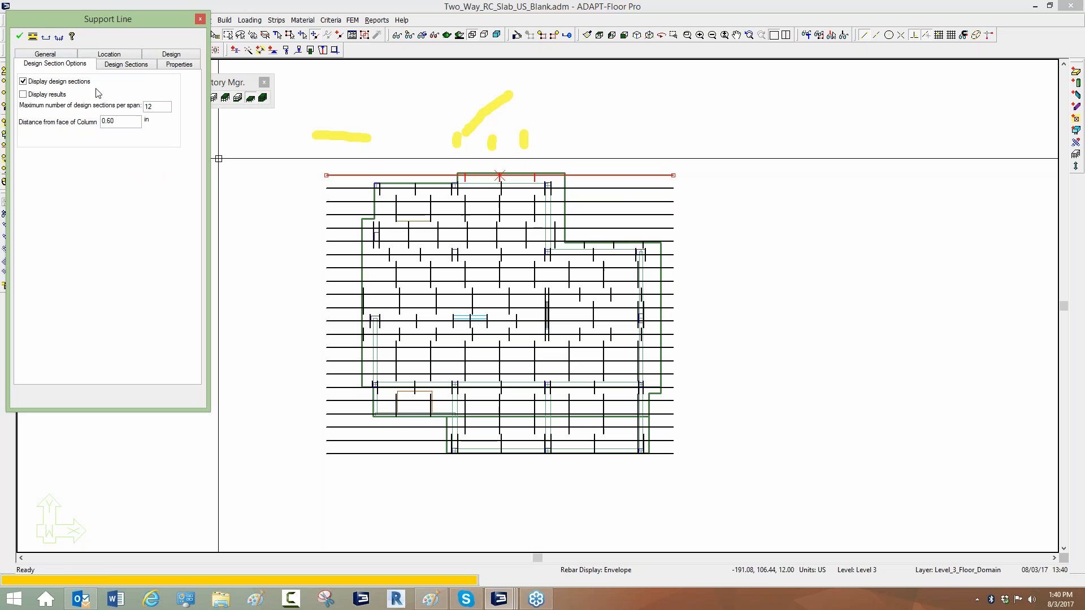
double_click(148, 107)
left_click(20, 36)
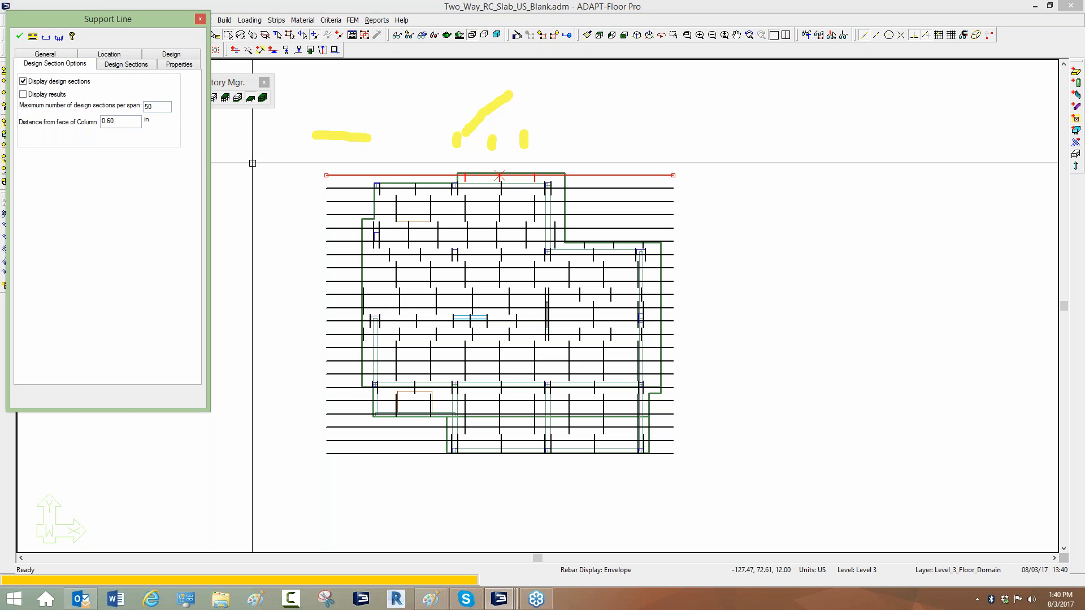
Select all support lines and set their maximum number of design sections per span to 75.
key("Escape")
scroll(399, 207, "down", 5)
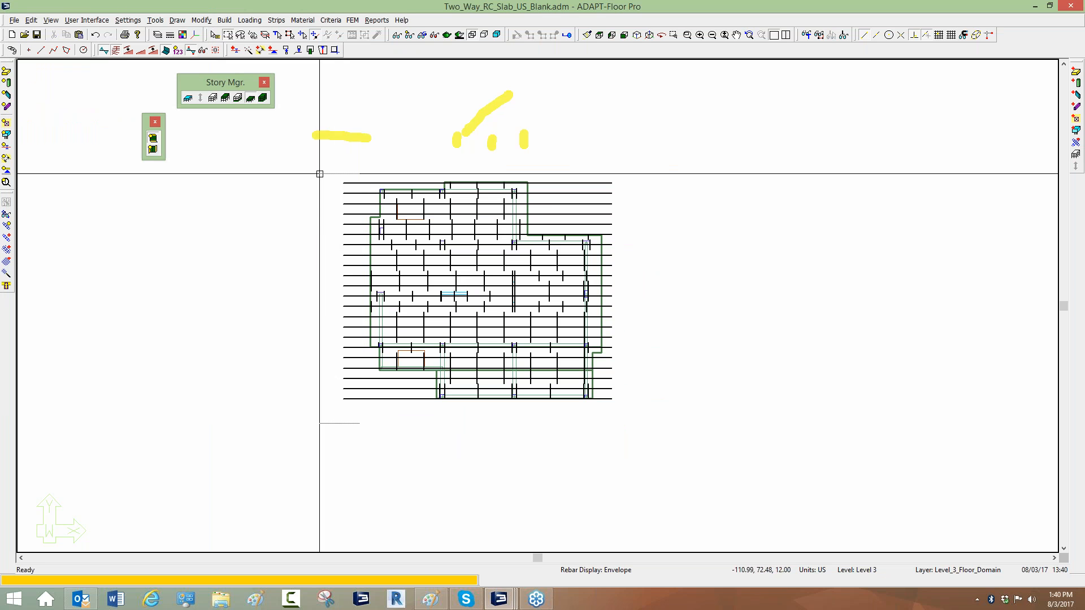
left_click_drag(320, 174, 278, 109)
right_click(243, 63)
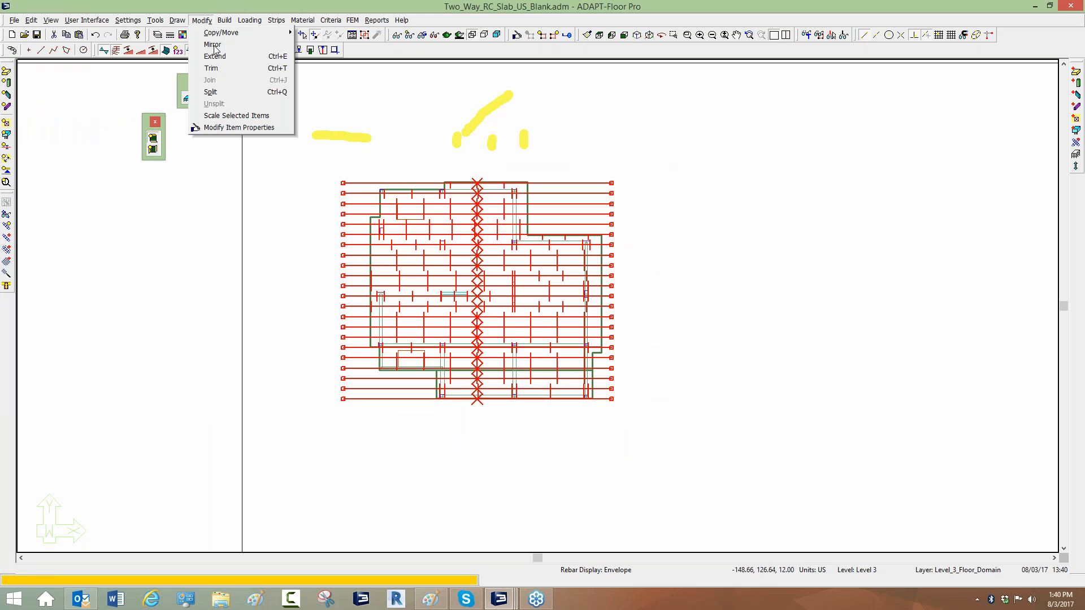
left_click(222, 128)
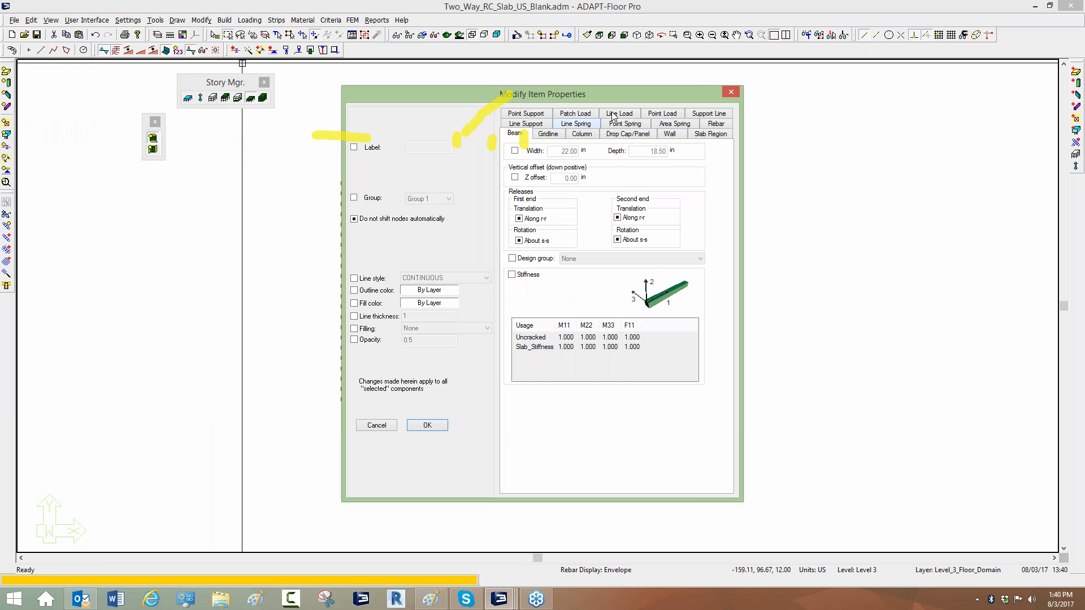
left_click(714, 115)
left_click(515, 208)
left_click(665, 208)
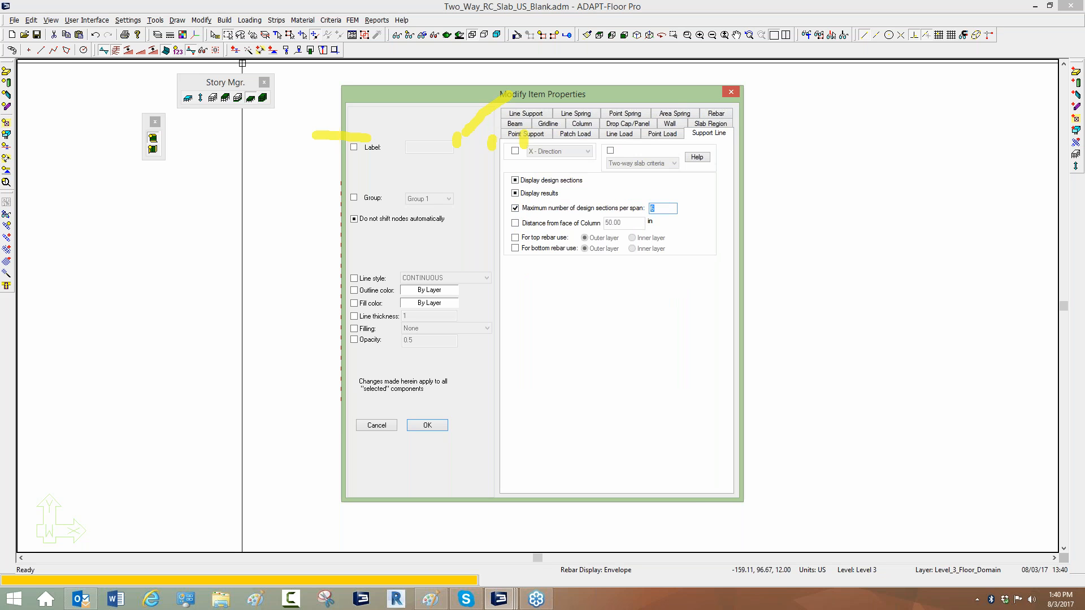
type("75")
left_click(427, 425)
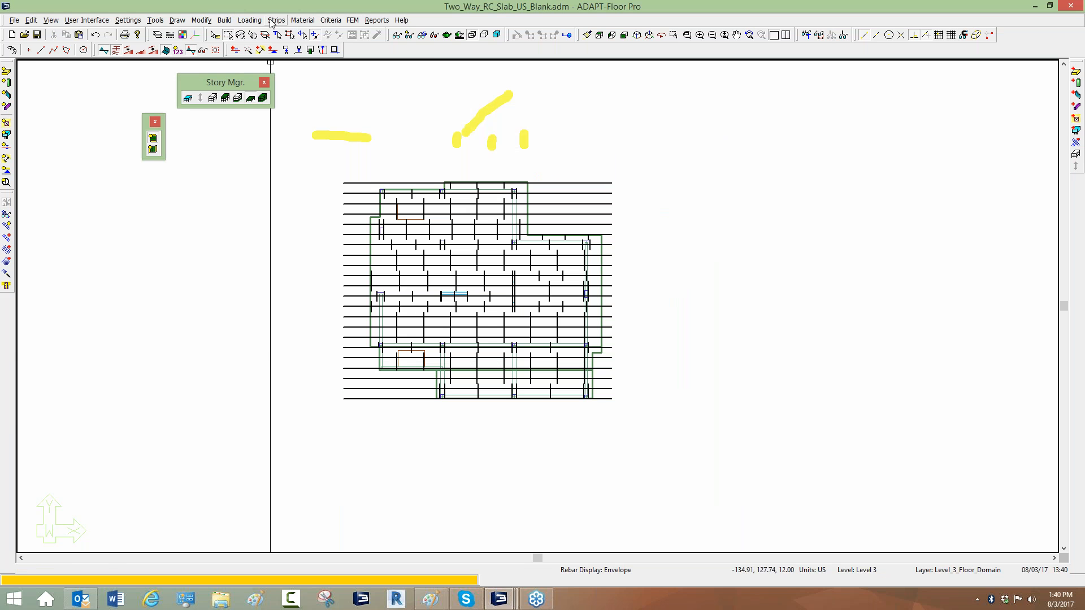
Regenerate design sections automatically for all support lines.
left_click(277, 19)
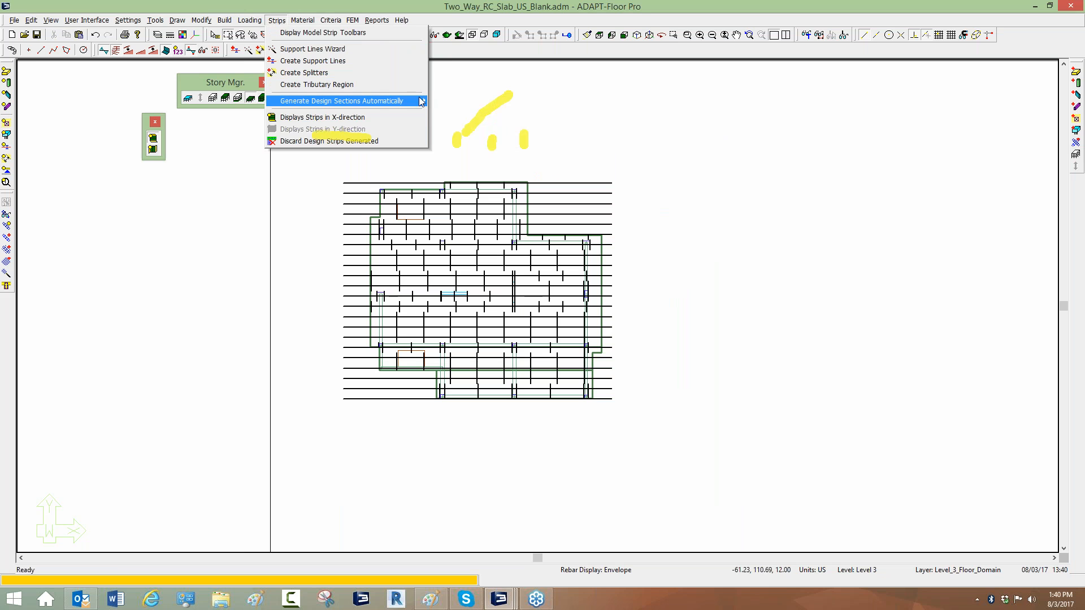
mouse_move(413, 101)
left_click(445, 114)
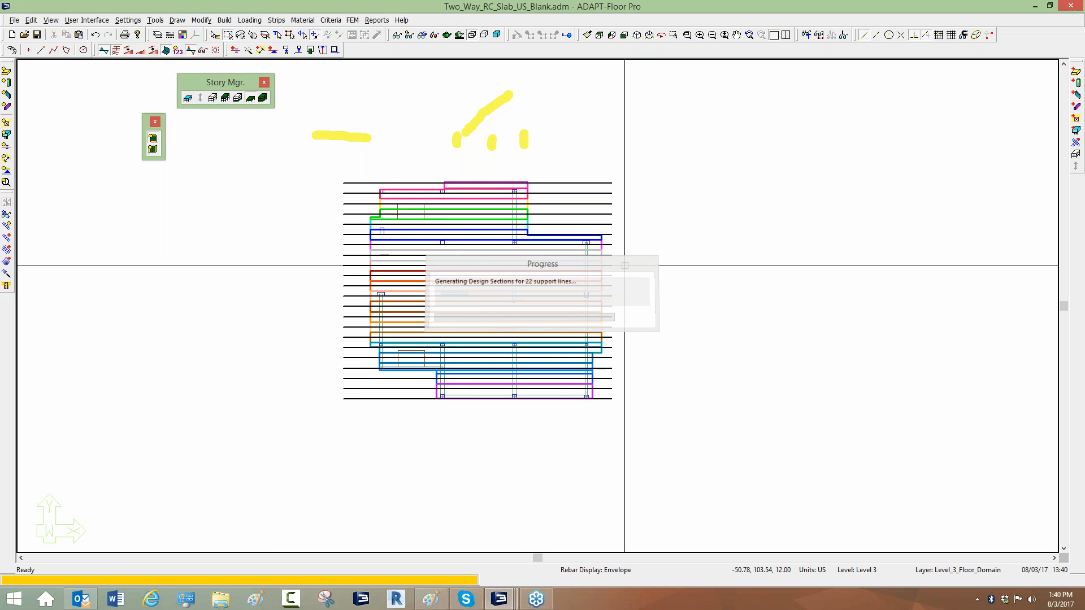
left_click(614, 324)
middle_click_drag(648, 307, 675, 291)
Inspect the generated design sections across the slab strips.
scroll(539, 218, "up", 3)
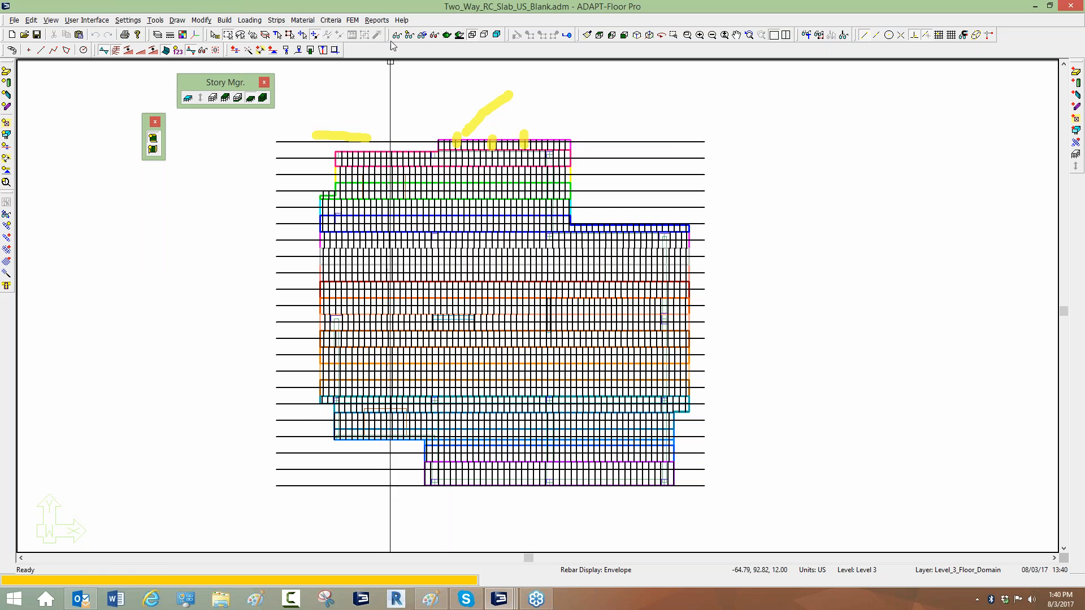
scroll(416, 175, "up", 3)
scroll(299, 175, "up", 2)
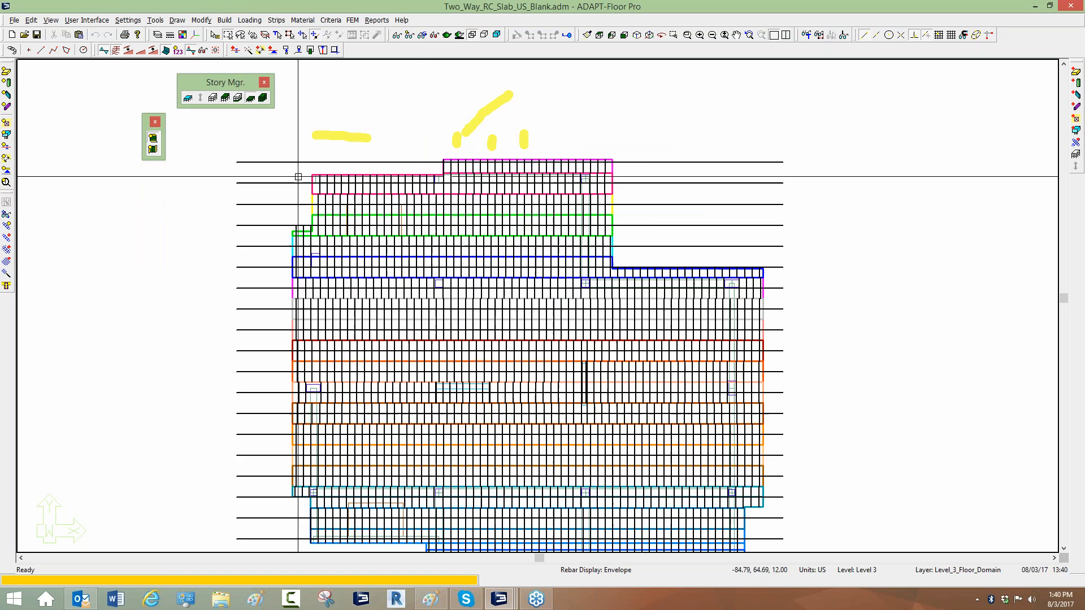
left_click(320, 184)
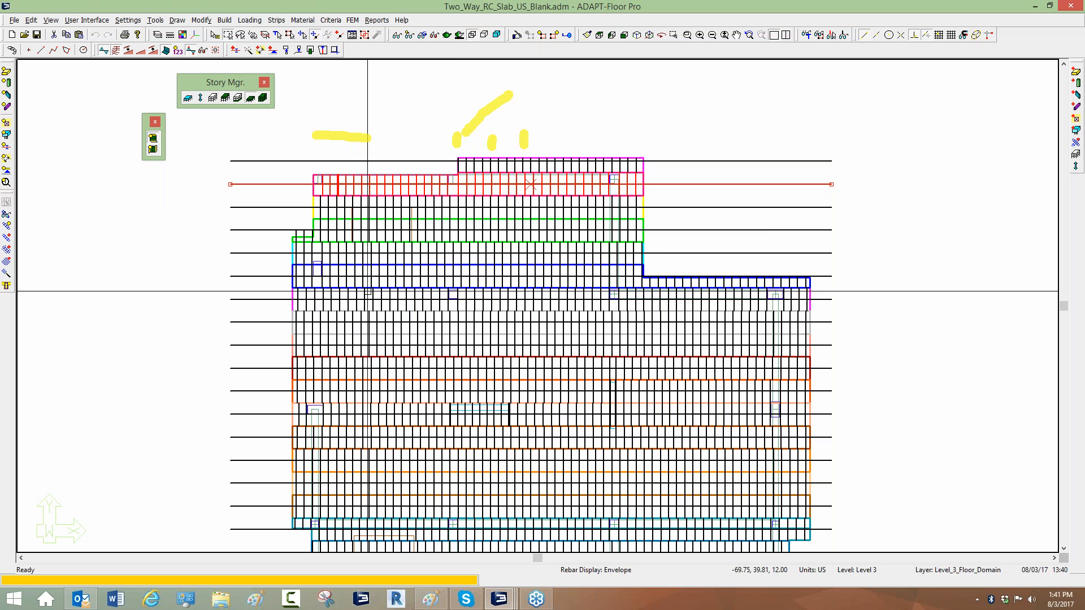
left_click(197, 246)
scroll(401, 198, "down", 8)
scroll(368, 237, "up", 3)
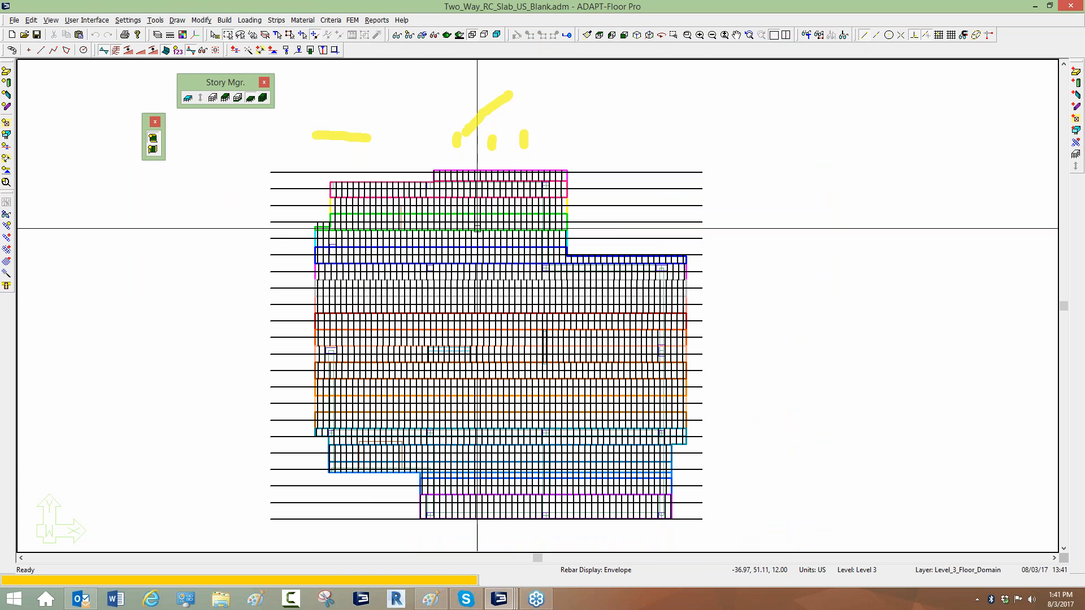
scroll(582, 195, "down", 1)
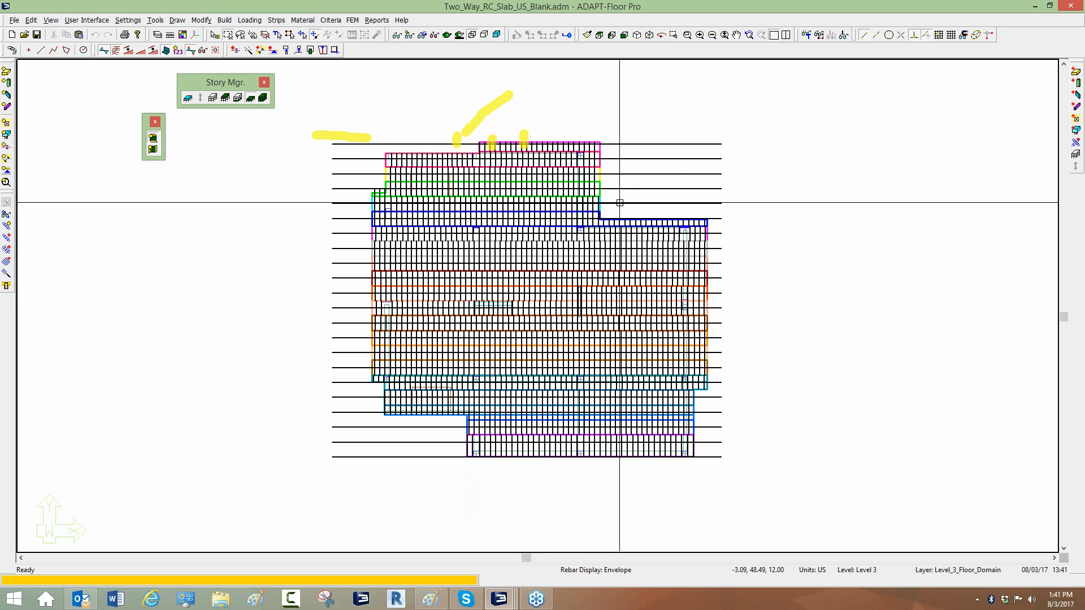
middle_click_drag(625, 198, 699, 209)
left_click(445, 154)
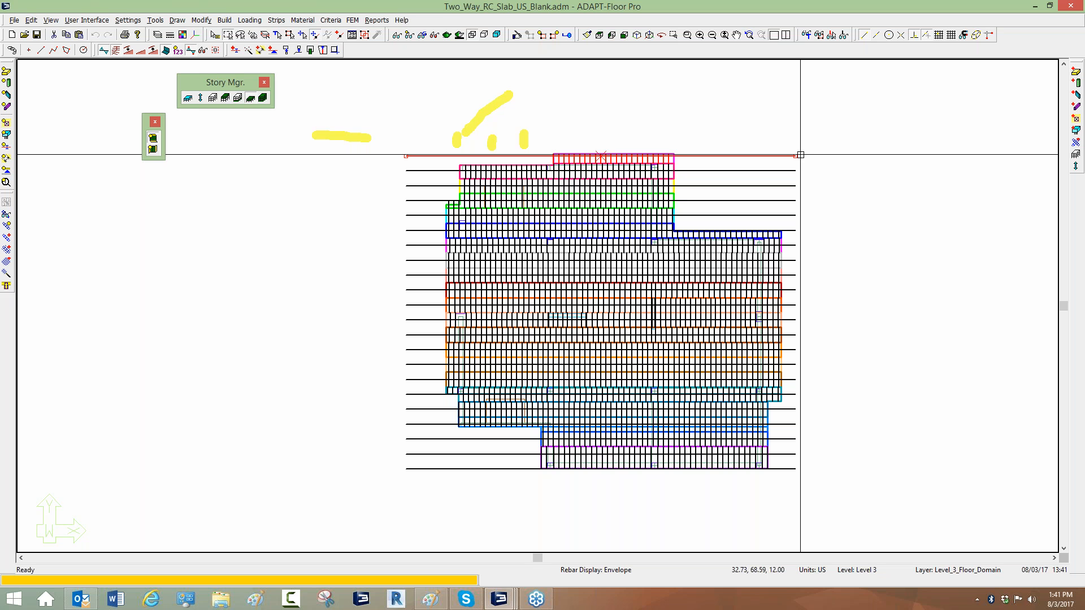
key("Escape")
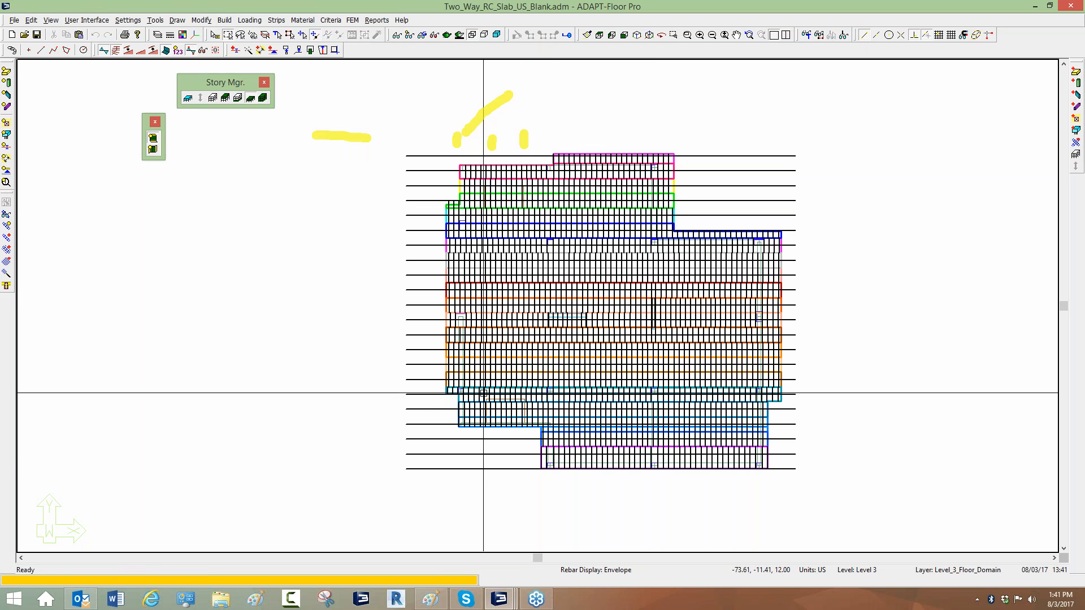
Switch to the Two_Way_RC_Slab_US.adm model window.
left_click(499, 599)
mouse_move(468, 554)
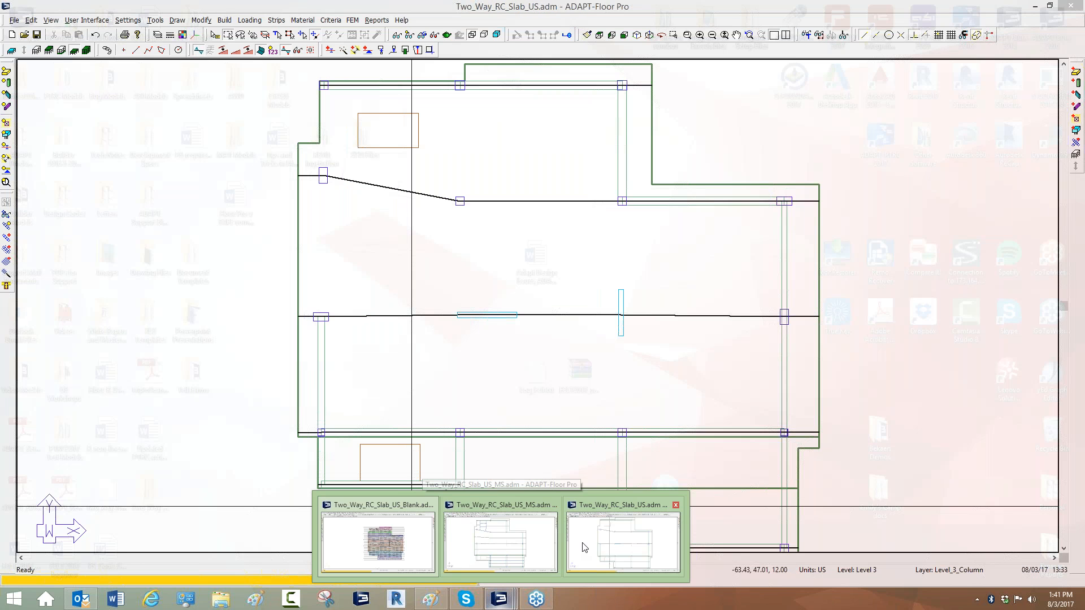
left_click(584, 547)
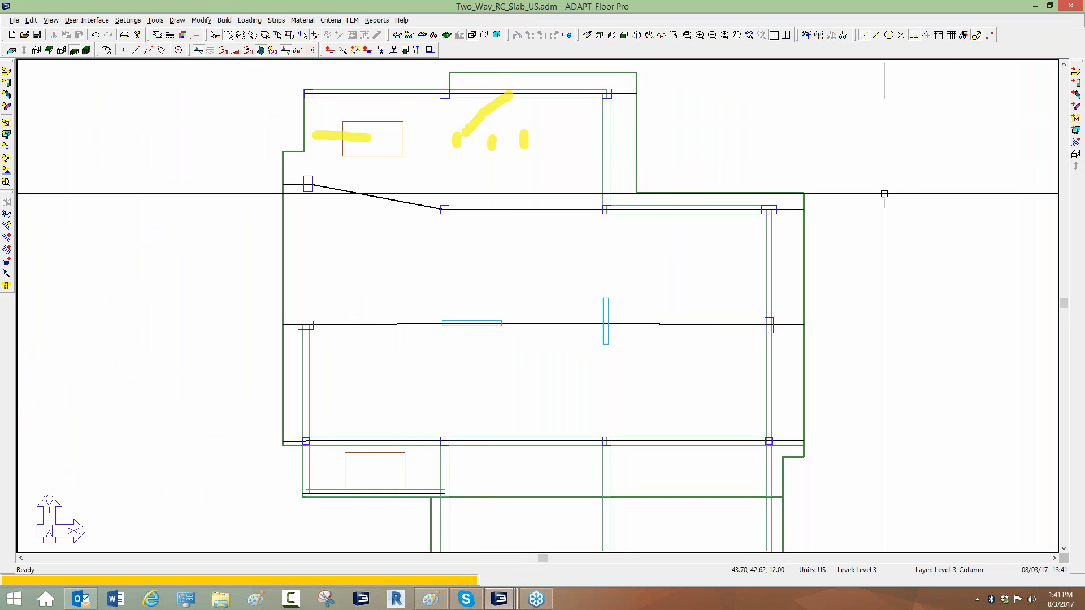
right_click(933, 247)
left_click(938, 266)
Select and examine the X-direction support lines in this model.
scroll(504, 162, "down", 2)
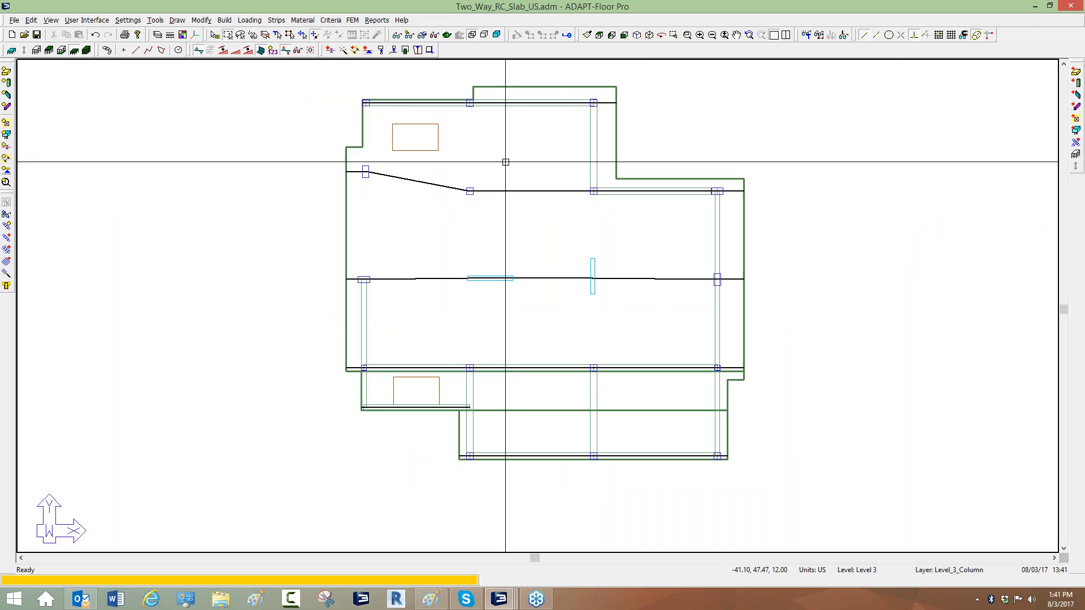
scroll(613, 98, "up", 1)
left_click(596, 105)
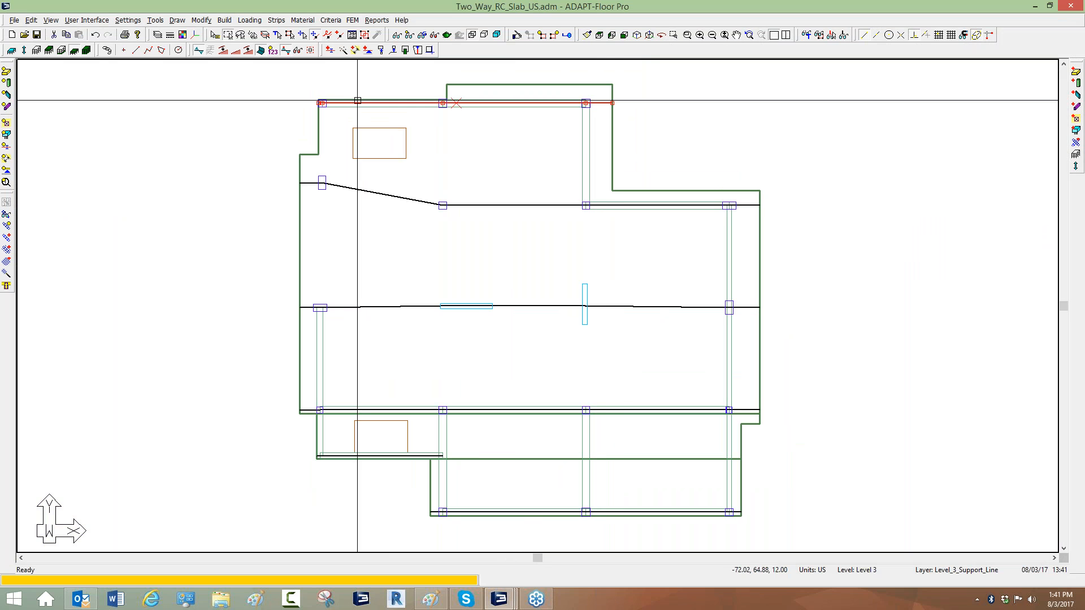
scroll(368, 113, "up", 4)
scroll(360, 131, "up", 1)
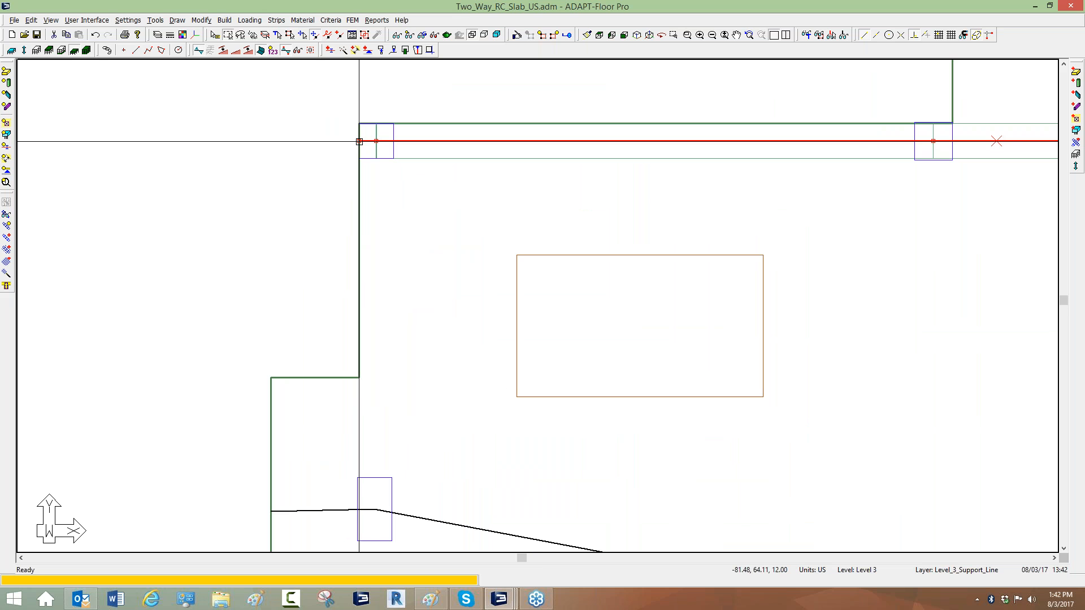
scroll(374, 141, "down", 3)
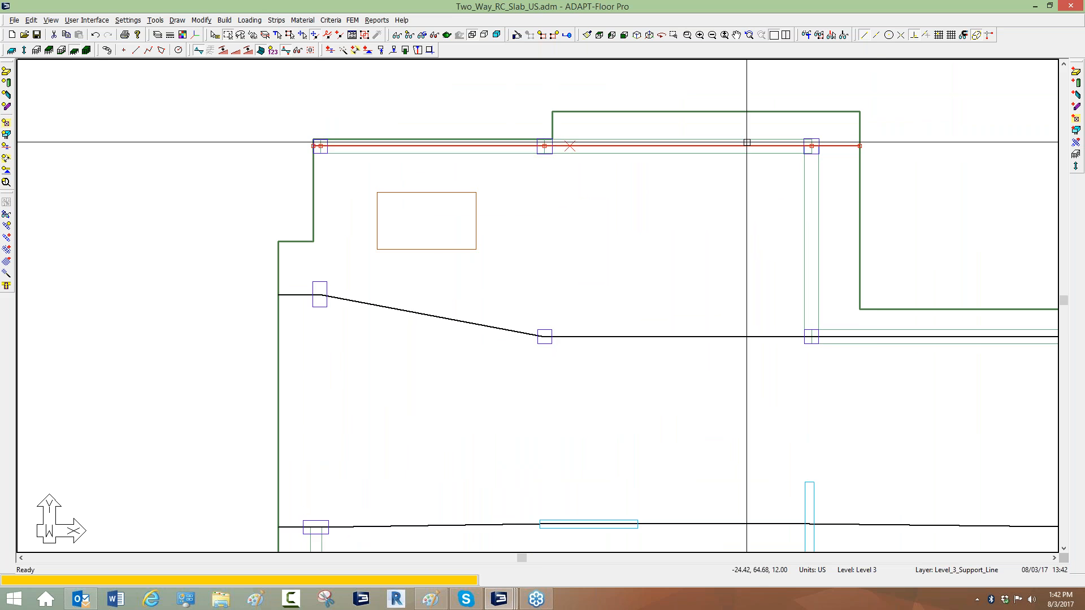
scroll(492, 138, "down", 3)
scroll(511, 146, "down", 2)
left_click(516, 160)
left_click(536, 243, "ctrl")
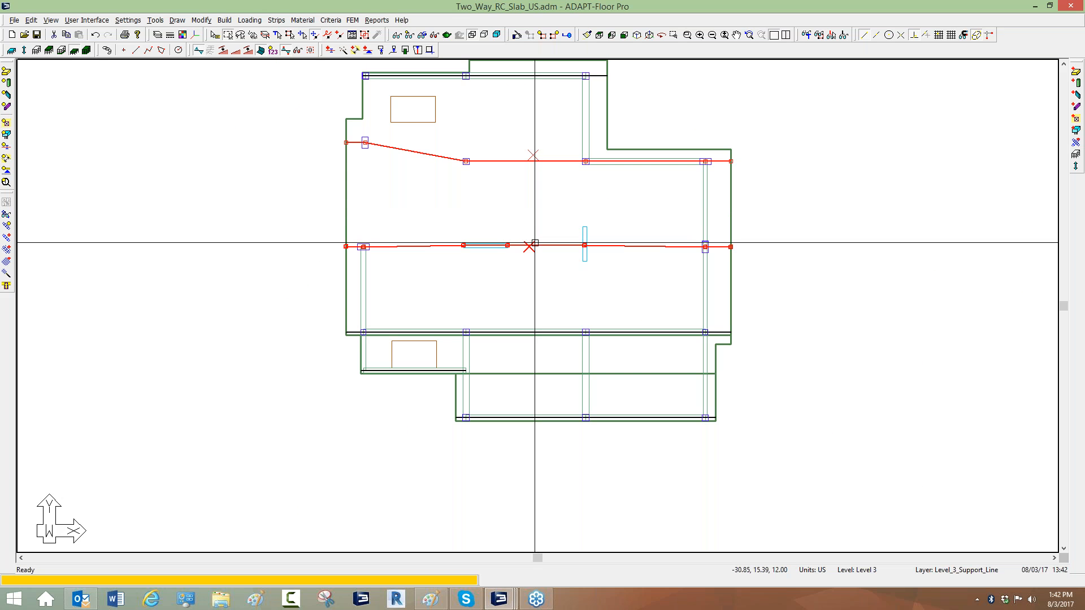
scroll(467, 353, "up", 1)
scroll(466, 354, "up", 2)
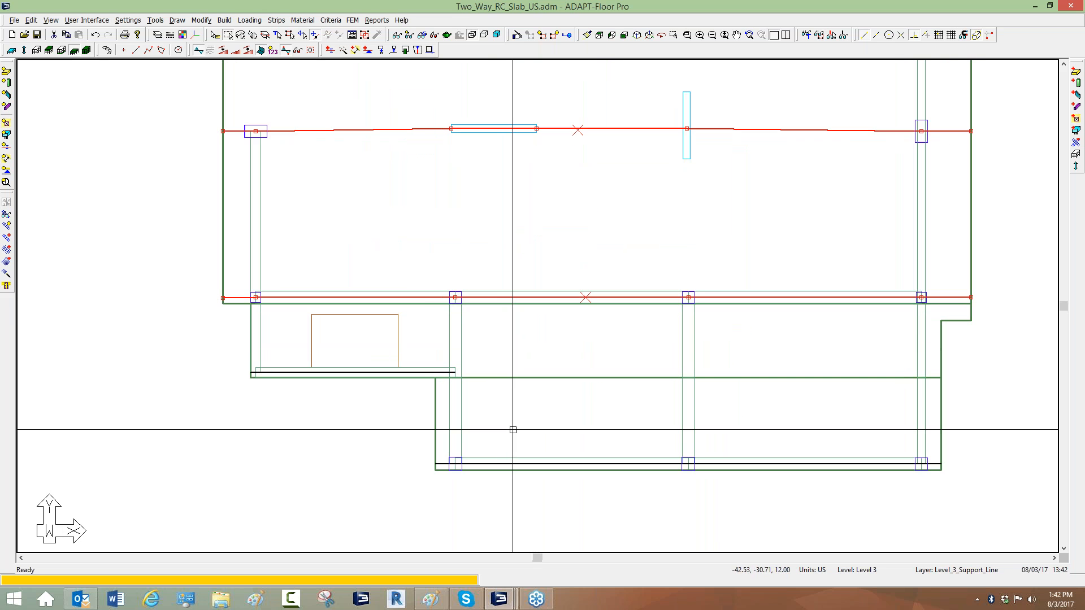
left_click(431, 372, "ctrl")
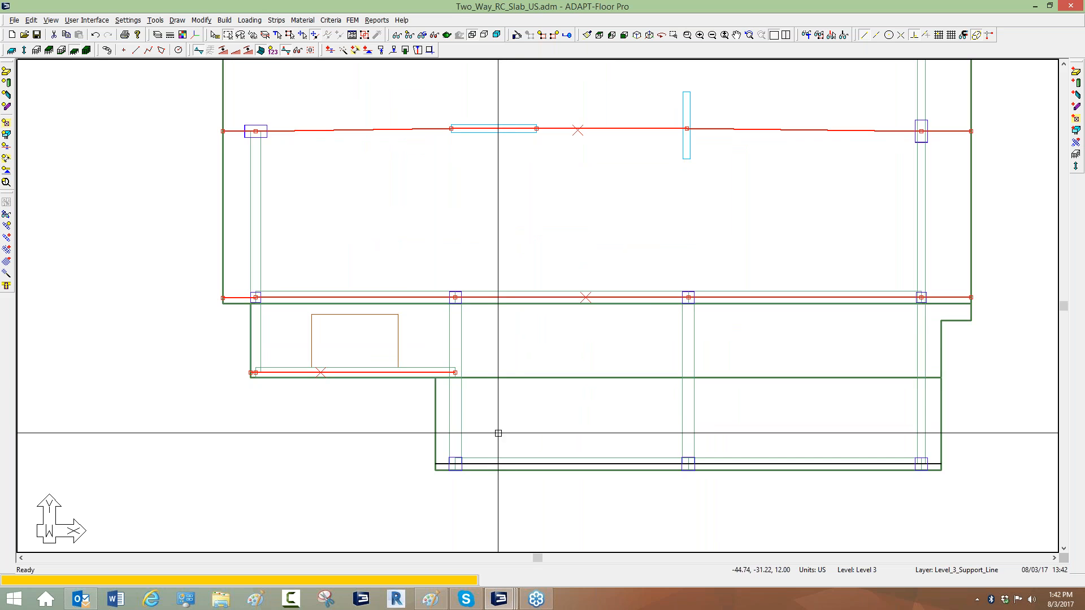
left_click(506, 463, "ctrl")
scroll(243, 469, "down", 2)
scroll(773, 491, "down", 2)
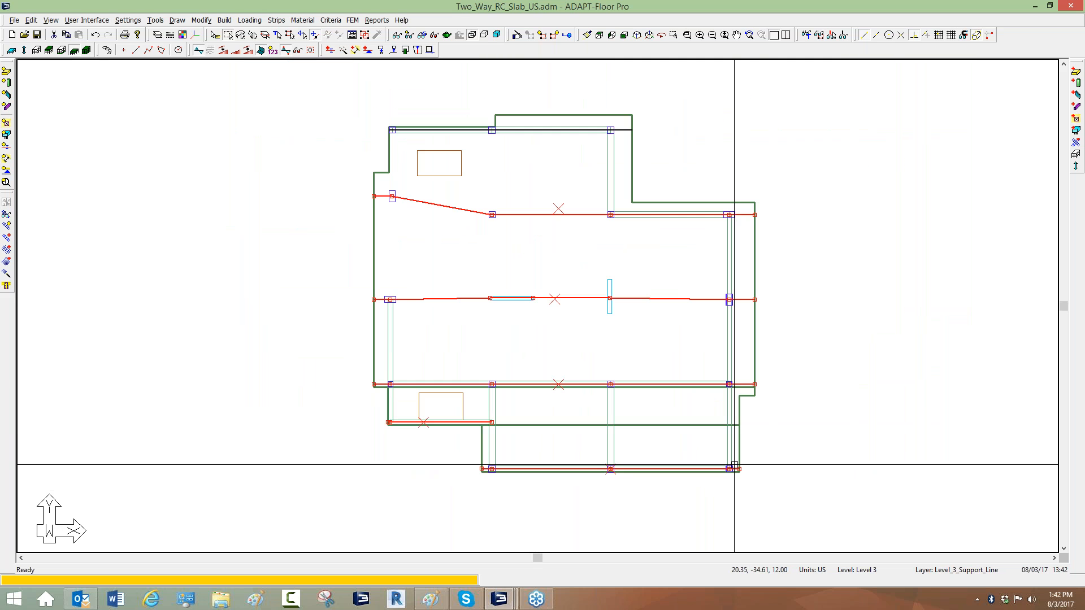
key("Escape")
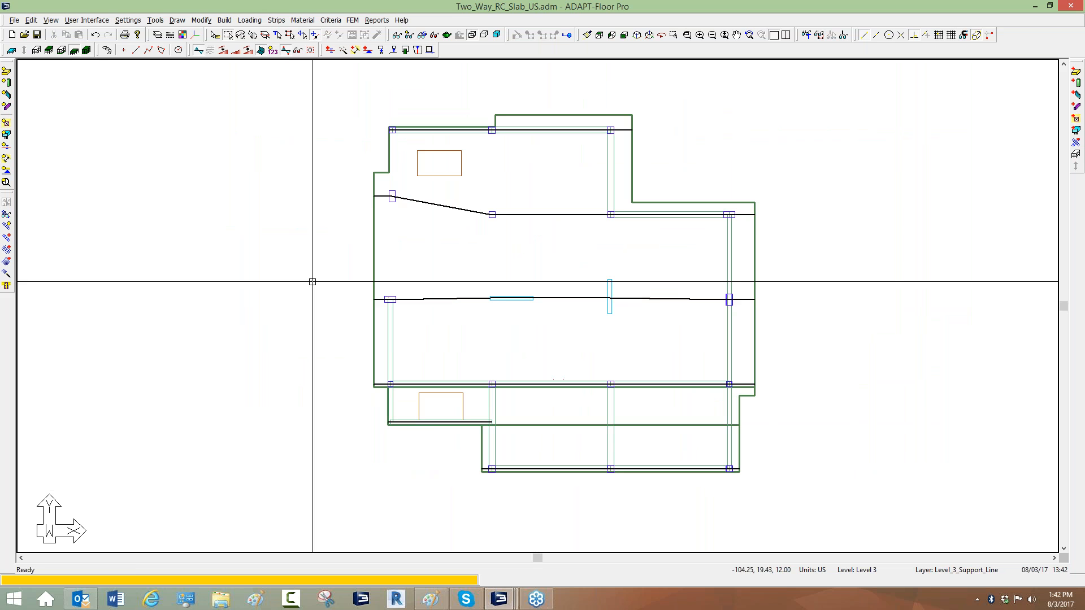
Change the view settings to display Y-direction support lines instead of X-direction ones.
left_click(398, 35)
left_click(287, 276)
left_click(270, 275)
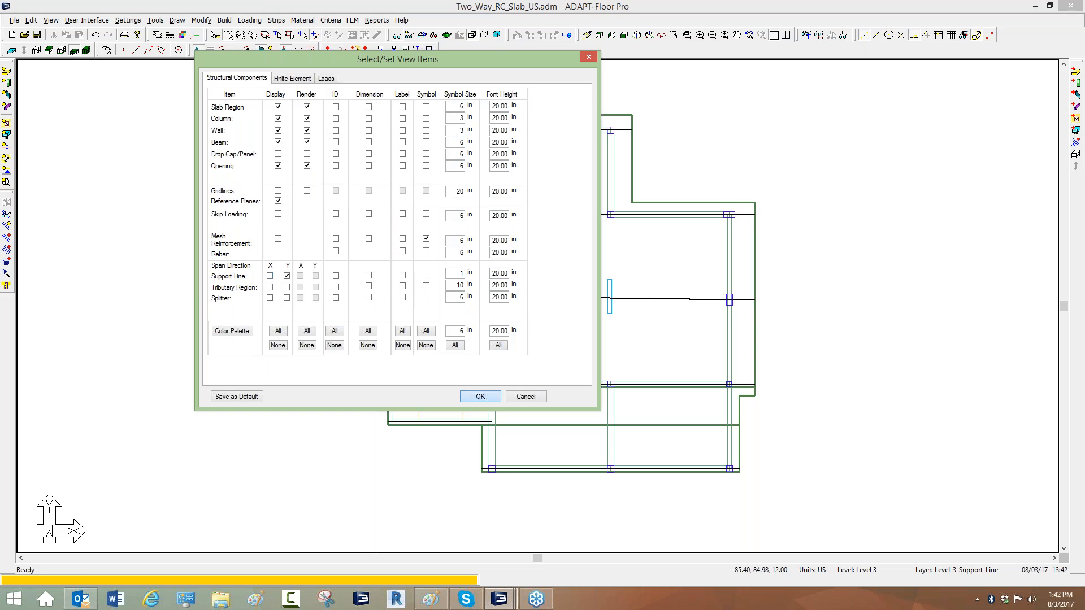
left_click(480, 397)
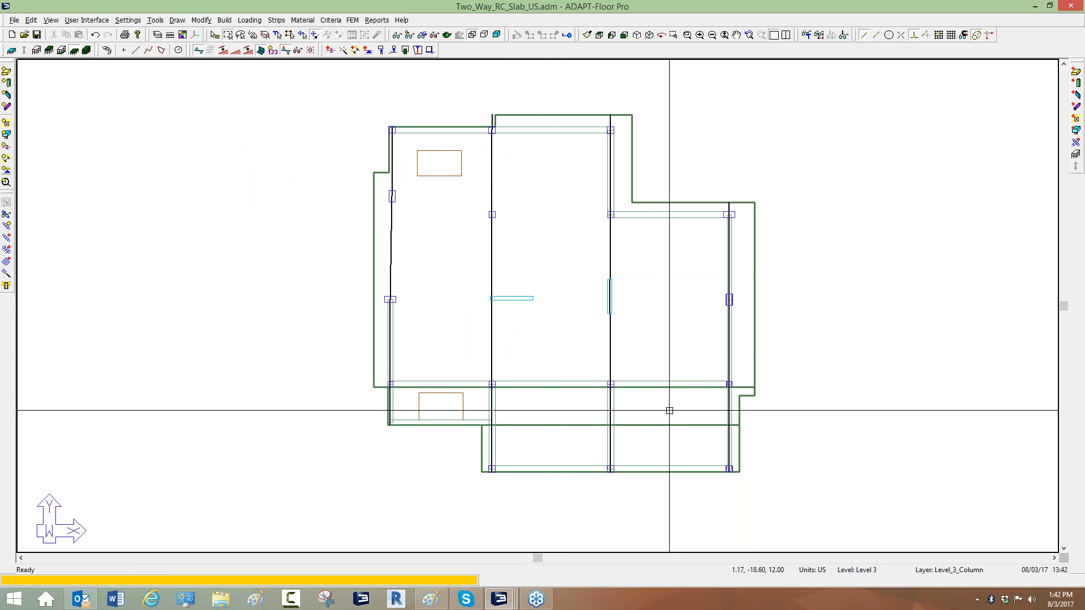
Open the properties of the middle Y-direction support line and review its design criteria settings.
left_click(610, 250)
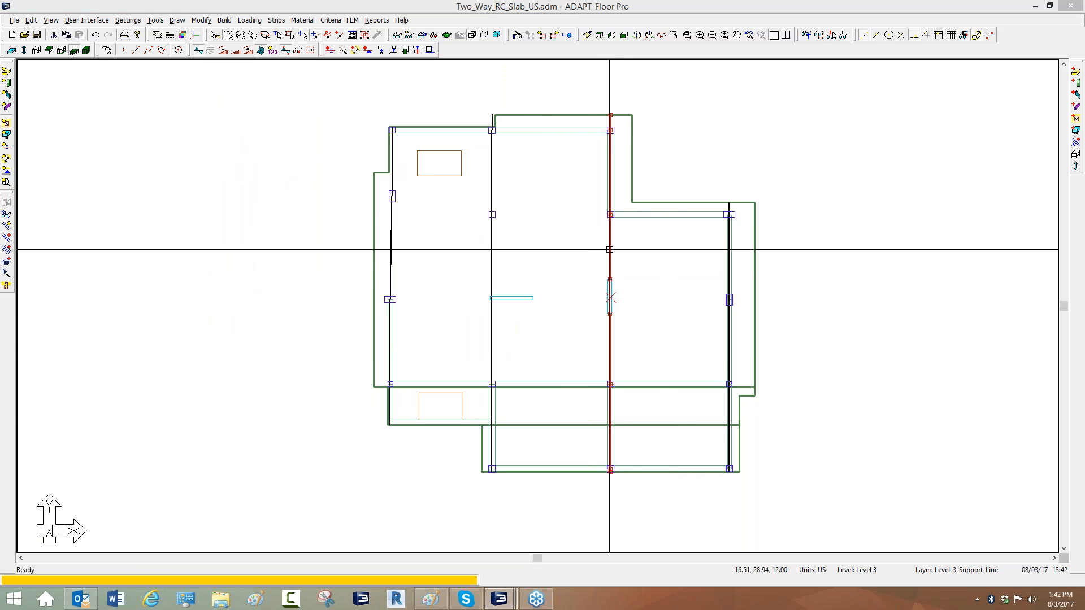
double_click(610, 249)
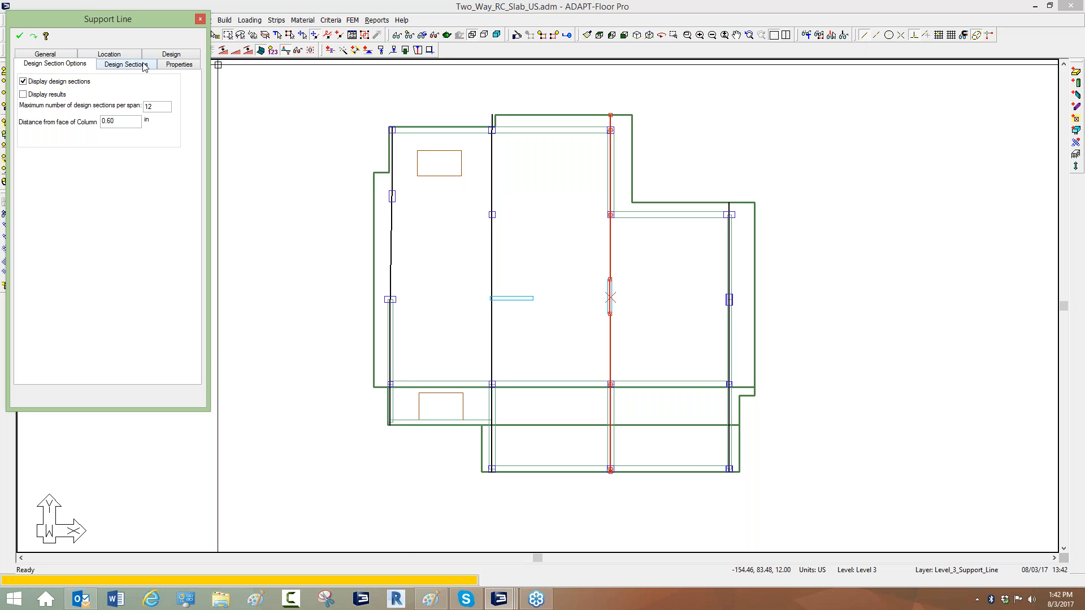
left_click(161, 54)
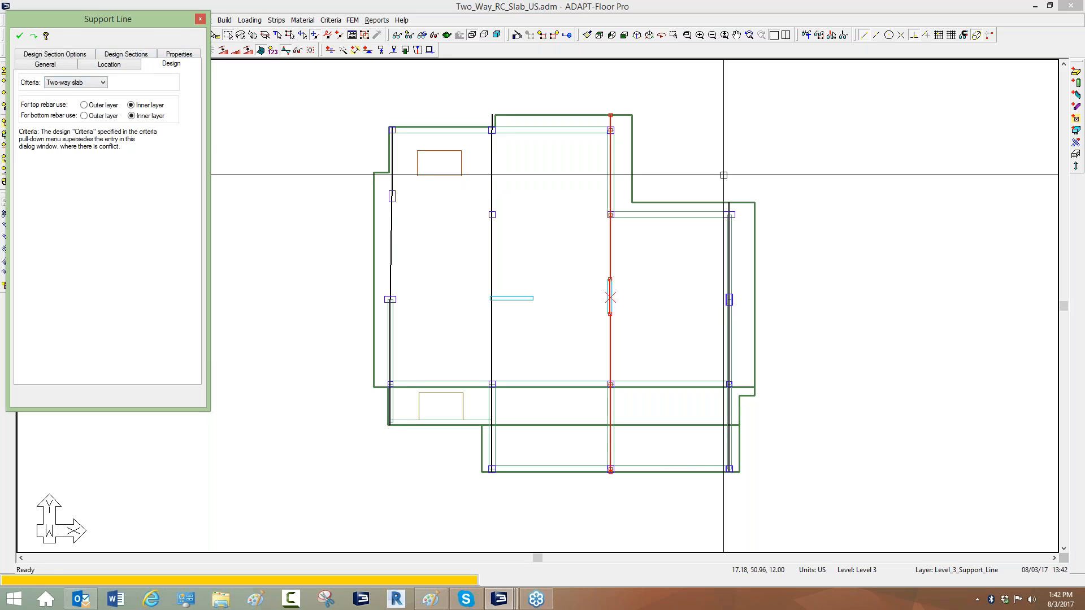
key("Escape")
left_click(912, 198)
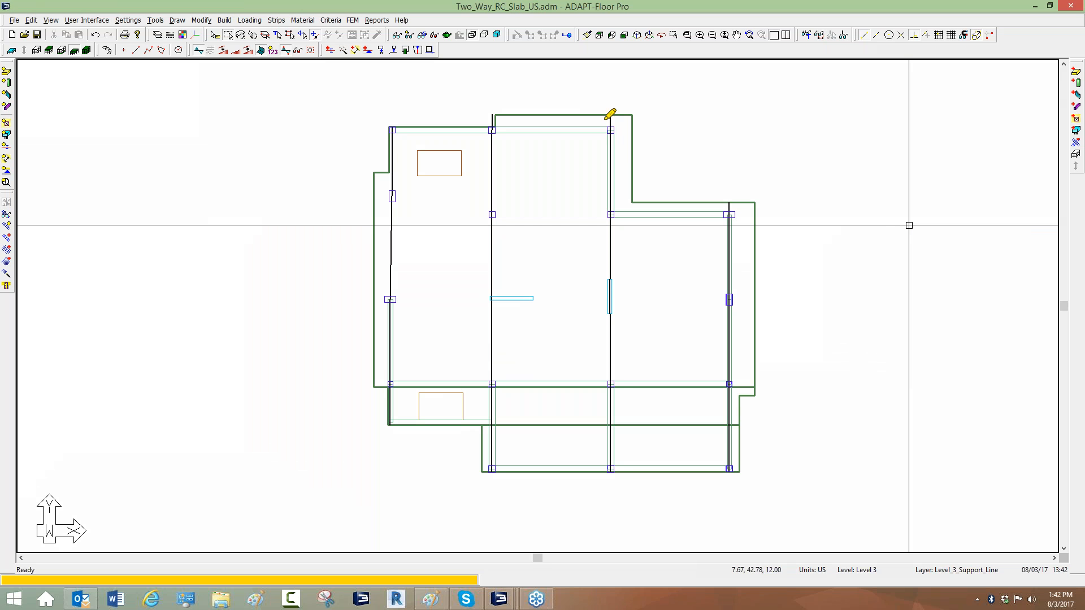
left_click_drag(605, 118, 607, 198)
left_click_drag(608, 381, 611, 479)
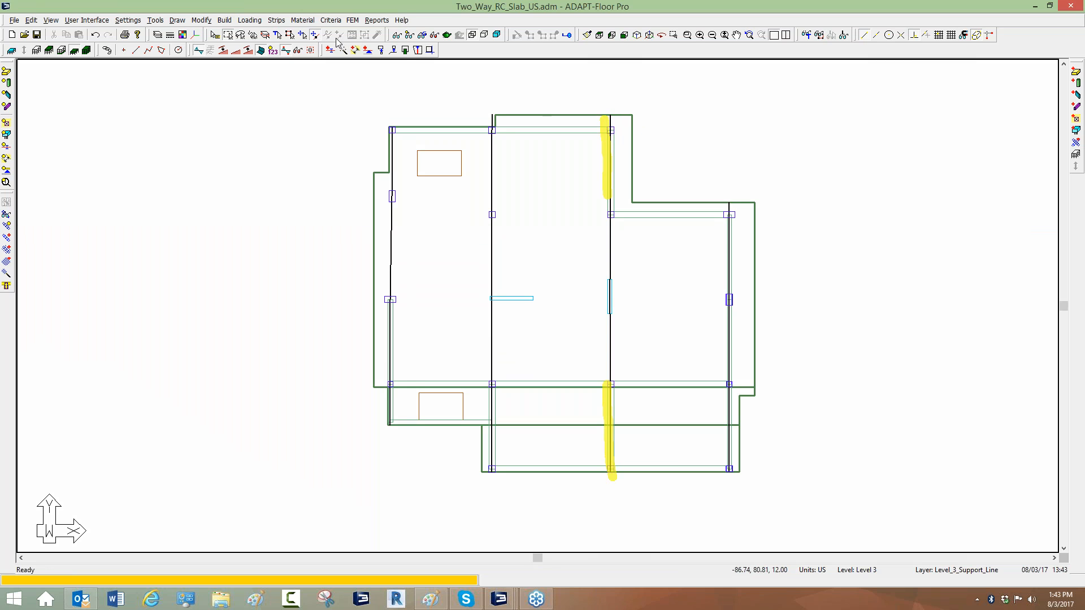
Review the two-way slab criteria, including the analysis and design options.
left_click(332, 20)
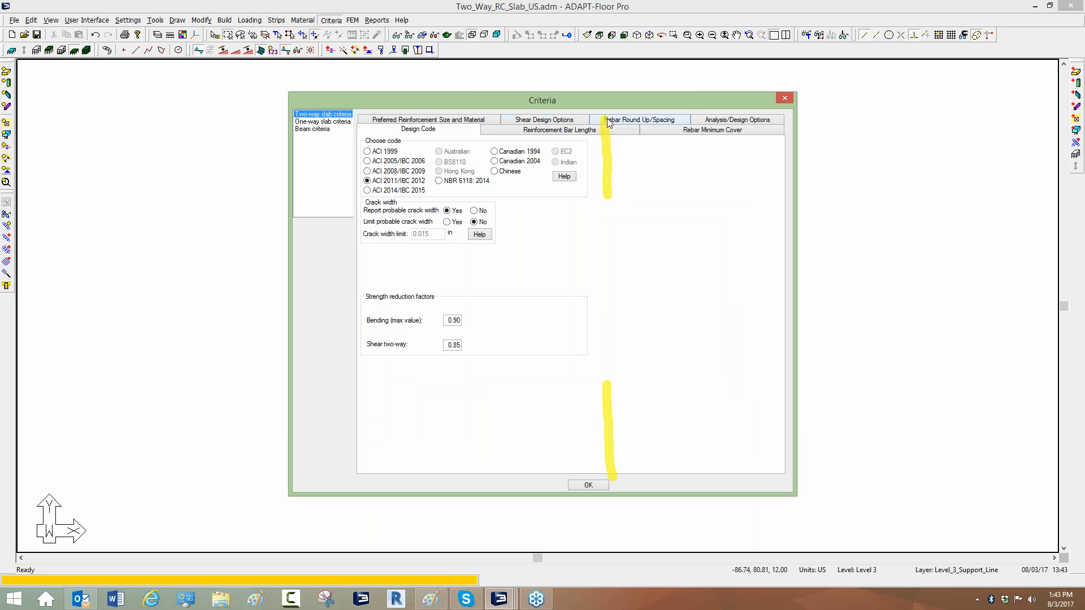
left_click(706, 124)
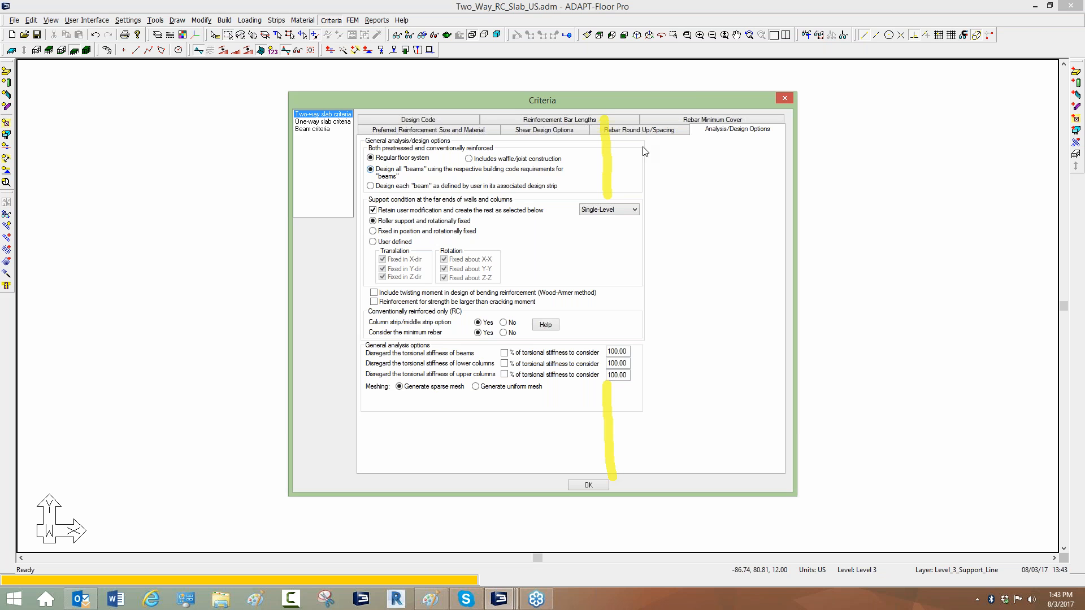
left_click(790, 98)
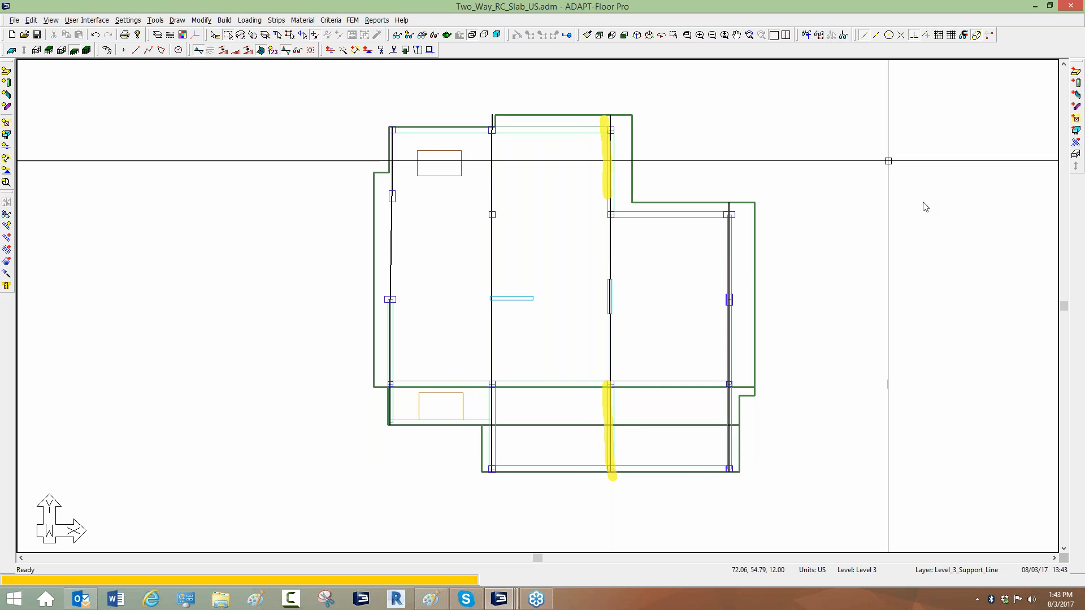
right_click(909, 219)
left_click(933, 225)
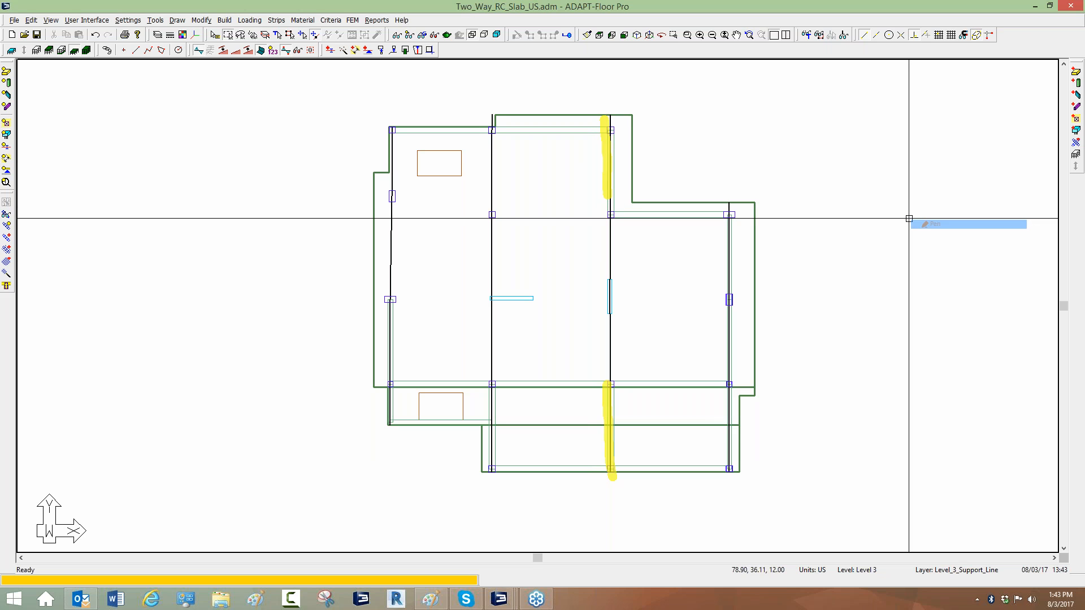
mouse_move(573, 194)
left_mouse_down()
mouse_move(626, 195)
mouse_move(615, 179)
mouse_move(632, 154)
left_mouse_up()
mouse_move(588, 412)
left_mouse_down()
mouse_move(624, 411)
mouse_move(634, 452)
left_mouse_up()
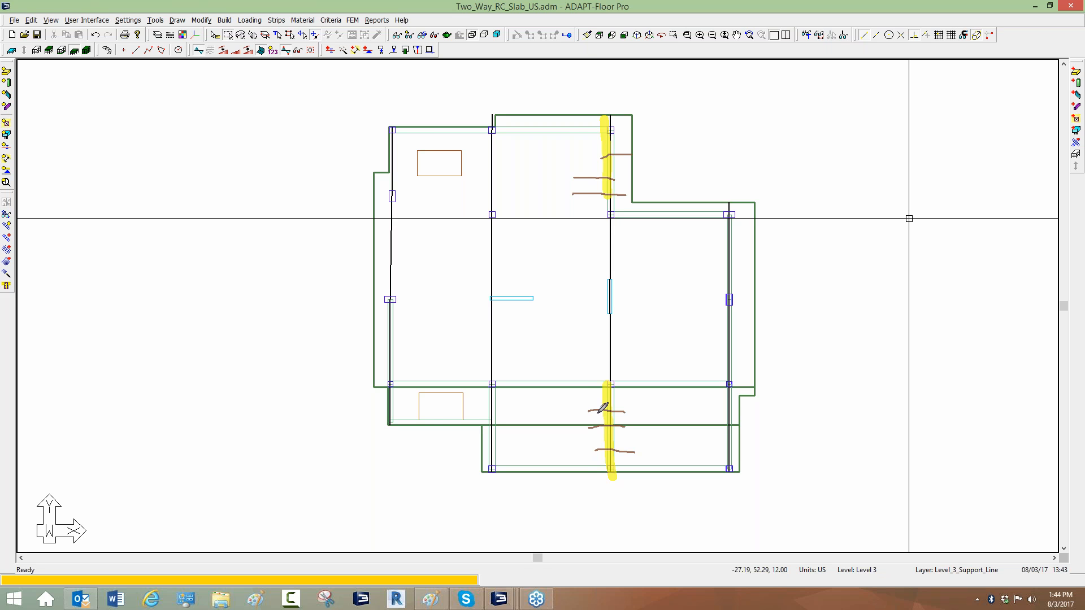
Review the criteria's design code and preferred reinforcement size and material settings, including the beam criteria.
left_click(332, 20)
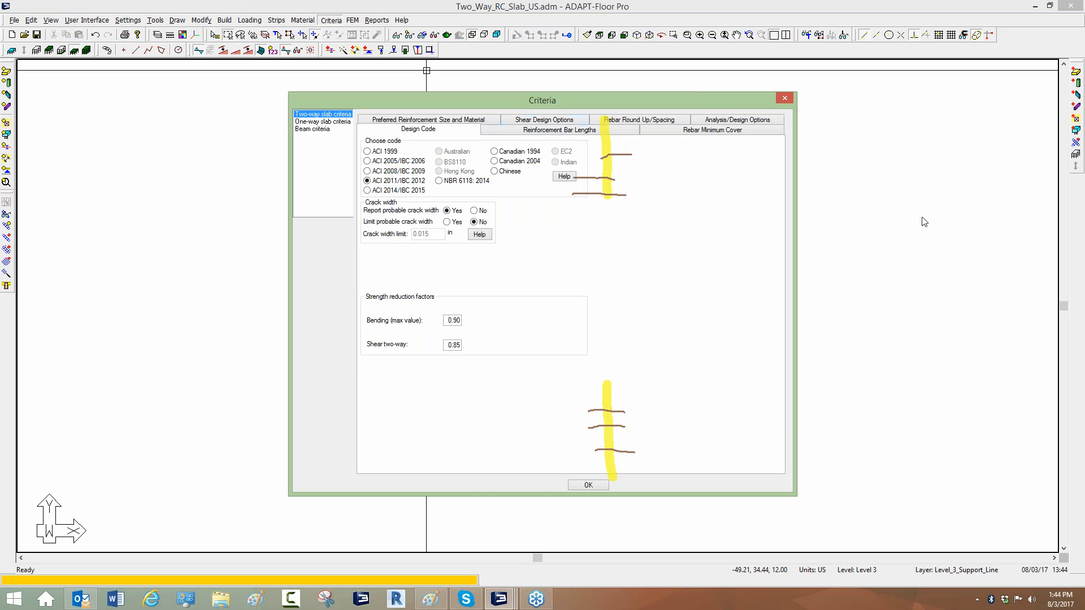
left_click(913, 200)
left_click(925, 264)
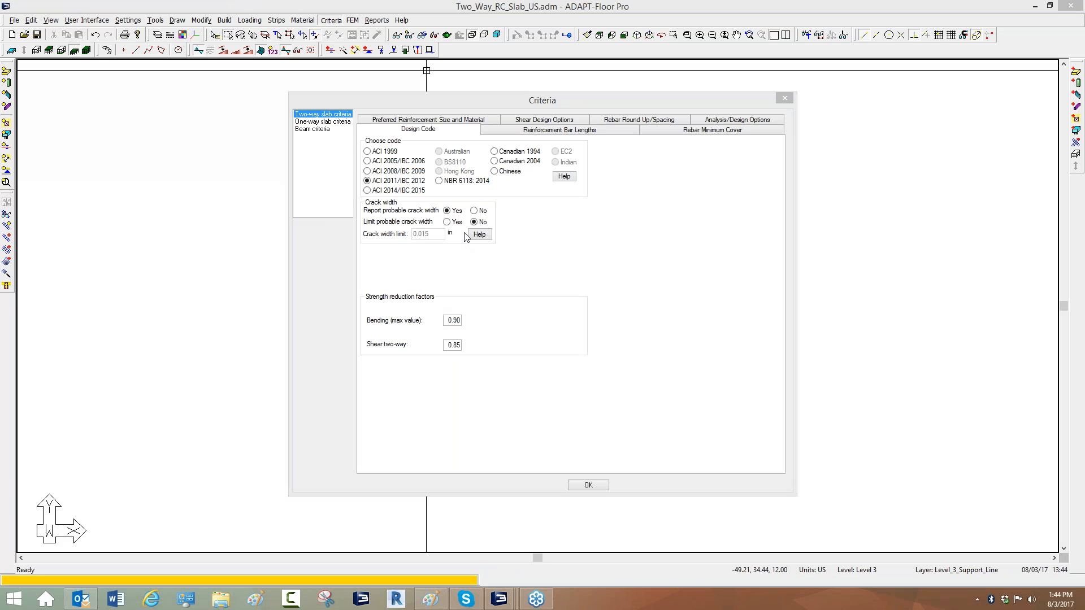
left_click(431, 121)
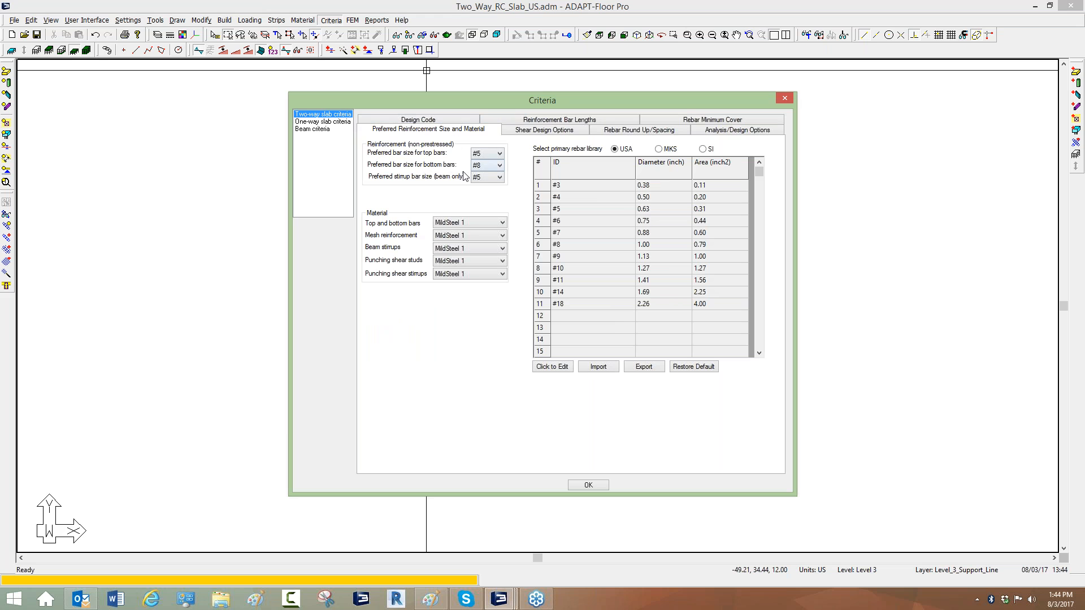
left_click(318, 131)
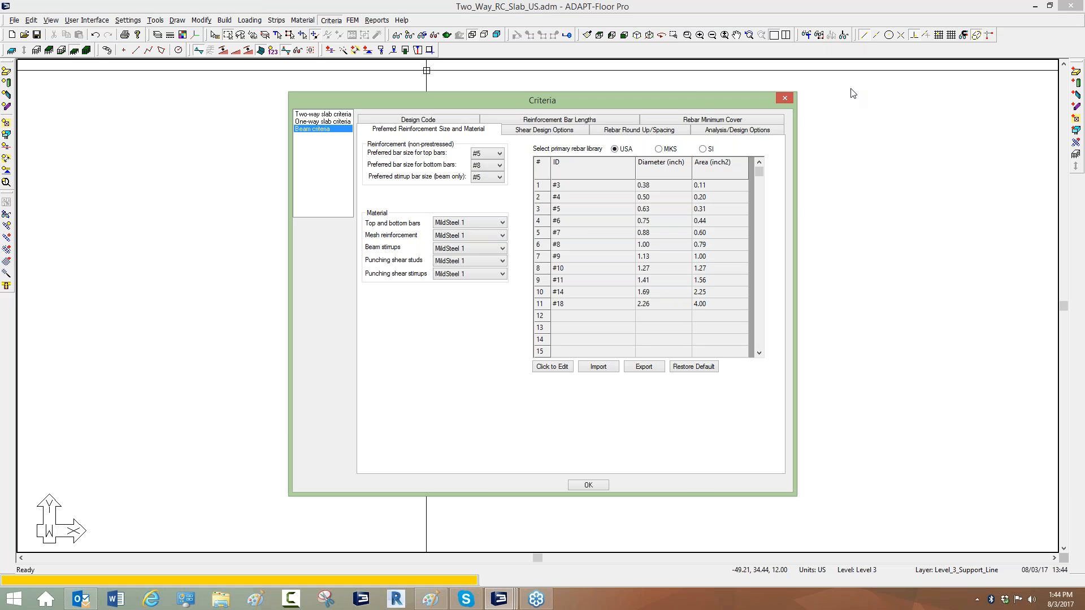
left_click(784, 99)
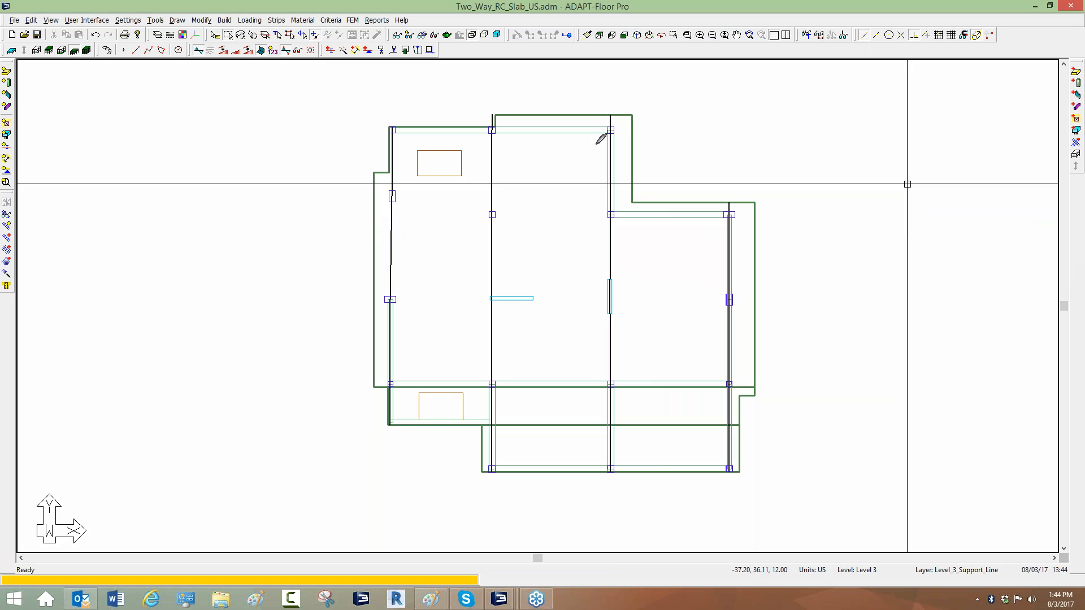
mouse_move(597, 154)
left_mouse_down()
mouse_move(597, 192)
mouse_move(571, 202)
mouse_move(602, 196)
mouse_move(603, 207)
left_mouse_up()
mouse_move(576, 168)
left_mouse_down()
mouse_move(631, 169)
mouse_move(628, 182)
left_mouse_up()
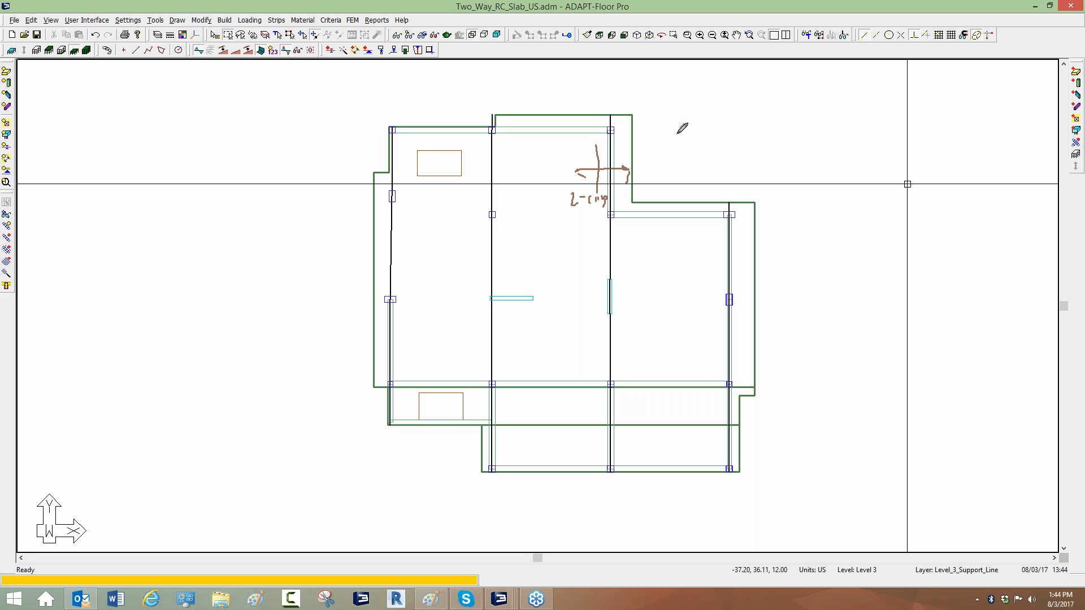
mouse_move(662, 119)
left_mouse_down()
mouse_move(800, 111)
mouse_move(802, 131)
mouse_move(756, 132)
mouse_move(752, 194)
mouse_move(706, 183)
mouse_move(706, 151)
mouse_move(673, 137)
mouse_move(664, 119)
mouse_move(725, 129)
left_mouse_up()
left_click_drag(717, 180, 729, 178)
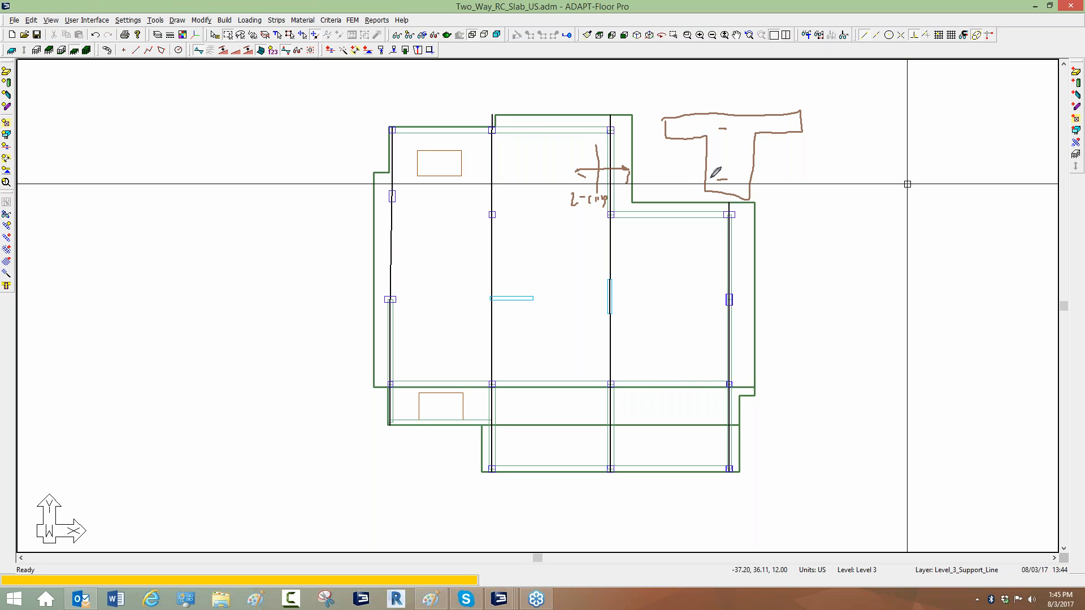
left_click_drag(715, 181, 721, 181)
left_click_drag(719, 129, 727, 129)
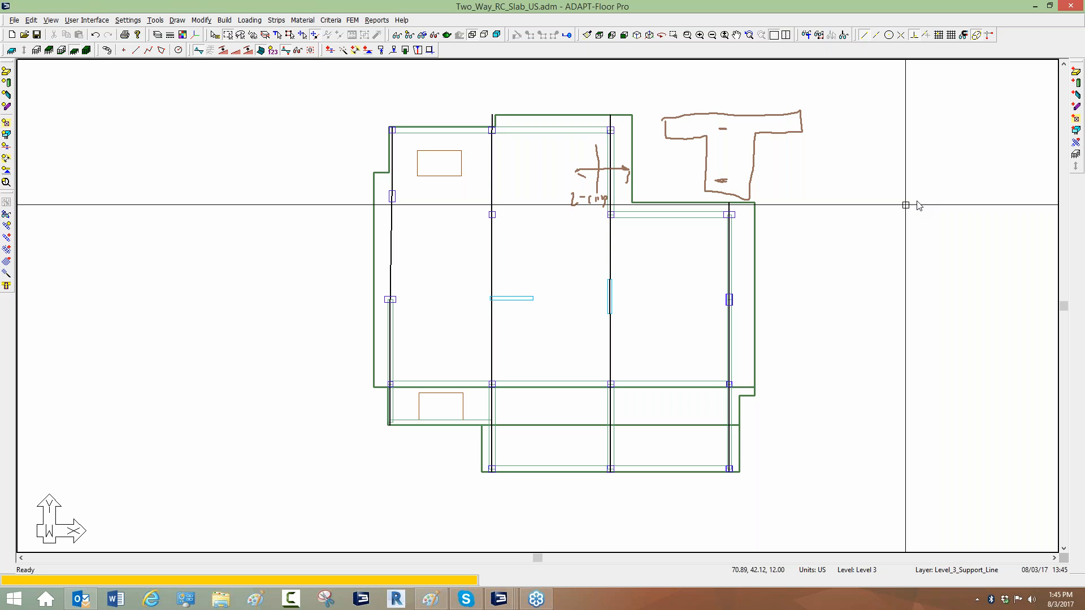
left_click(927, 263)
left_click(918, 206)
left_click(930, 236)
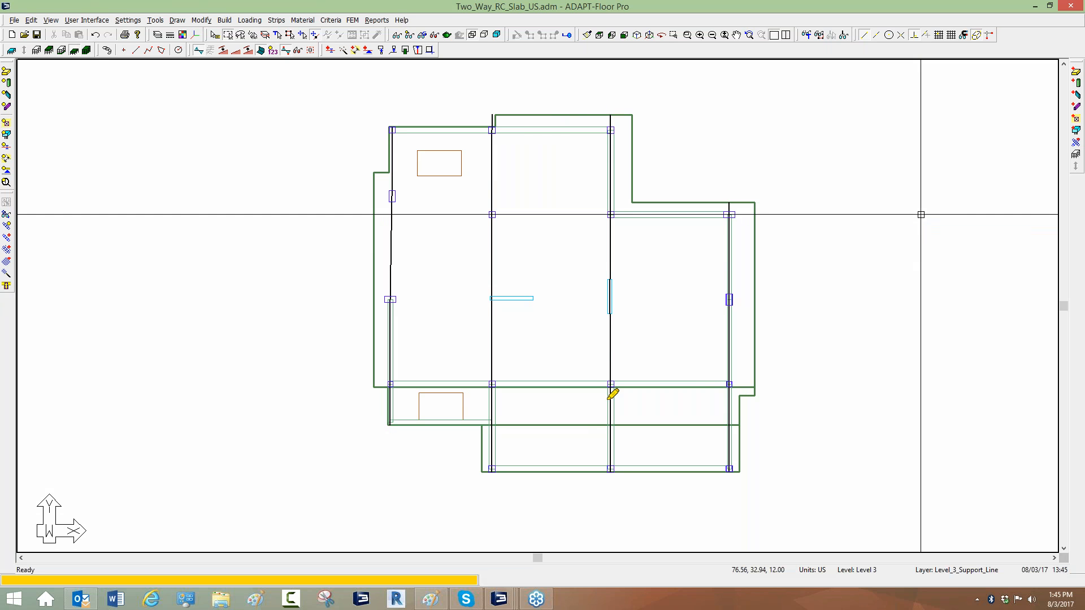
mouse_move(609, 383)
left_mouse_down()
mouse_move(610, 468)
mouse_move(620, 402)
mouse_move(657, 394)
mouse_move(655, 423)
left_mouse_up()
left_click_drag(606, 210, 610, 370)
left_click_drag(625, 312, 668, 331)
mouse_move(611, 116)
left_mouse_down()
mouse_move(620, 191)
mouse_move(642, 170)
mouse_move(658, 169)
mouse_move(655, 186)
left_mouse_up()
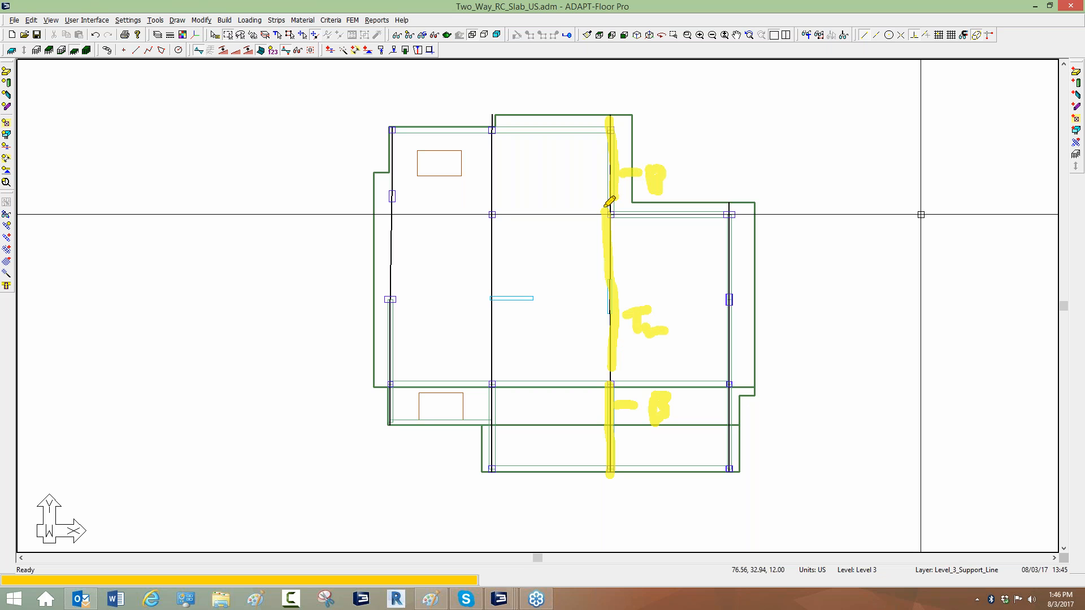
left_click_drag(585, 203, 635, 202)
left_click_drag(596, 374, 647, 374)
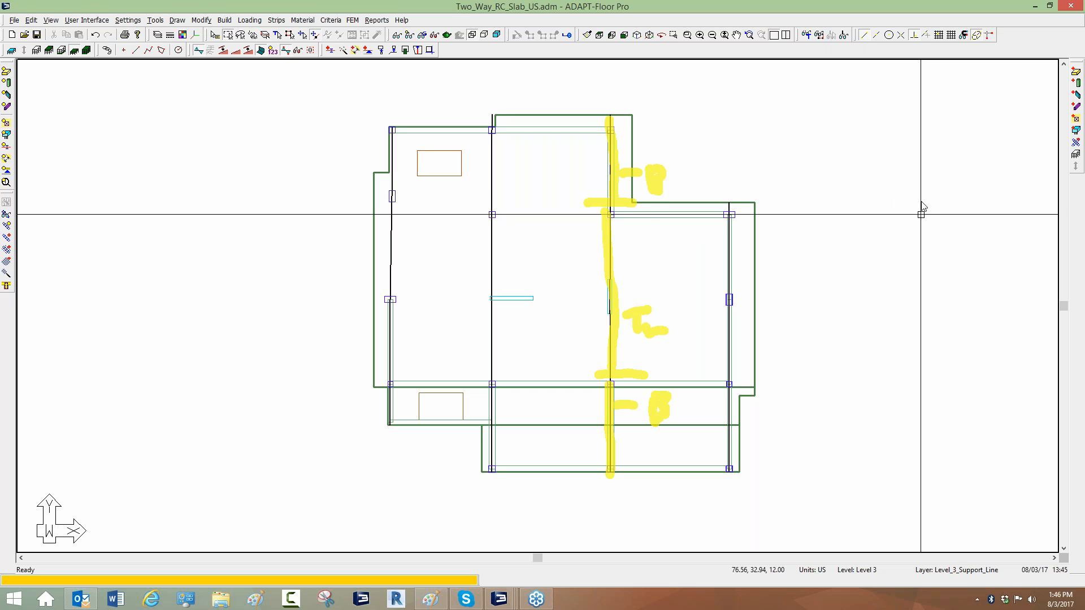
left_click(946, 270)
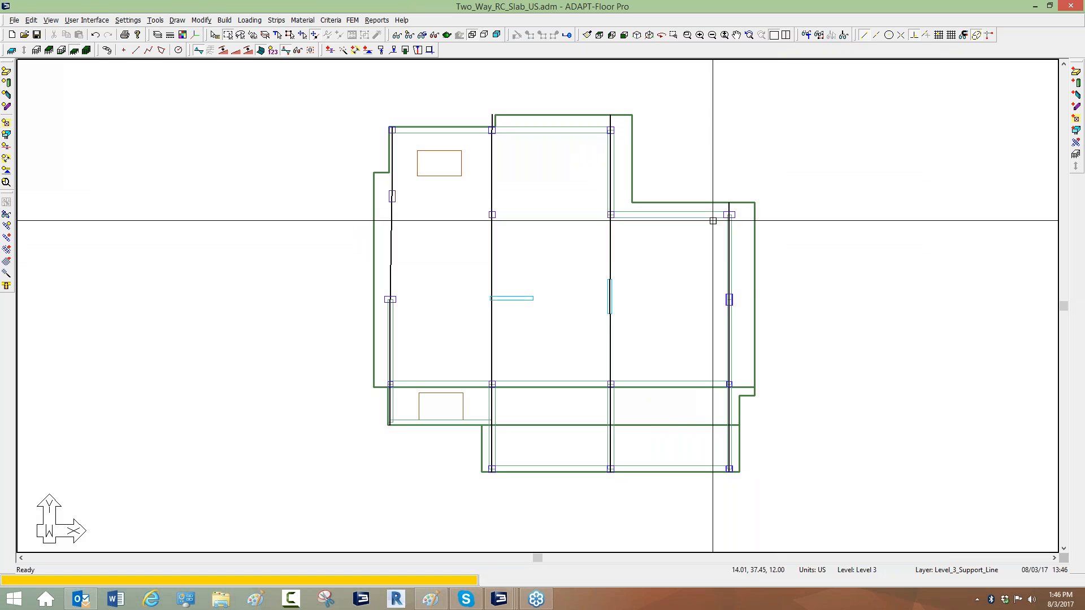
Set the beam criteria analysis option to Includes waffle/joist construction and confirm the Criteria dialog.
scroll(544, 285, "down", 1)
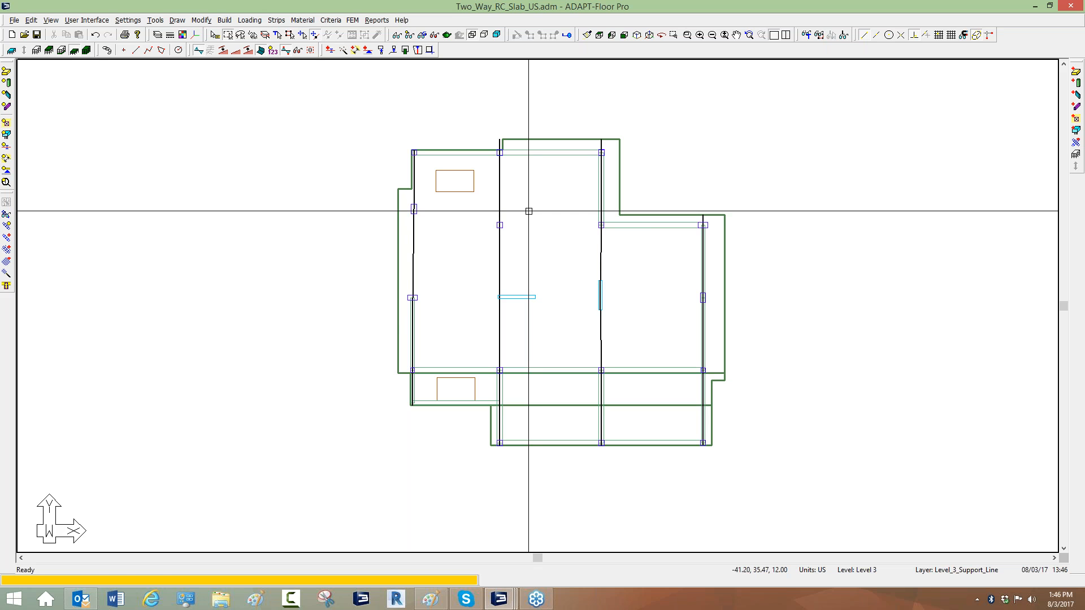
left_click(337, 23)
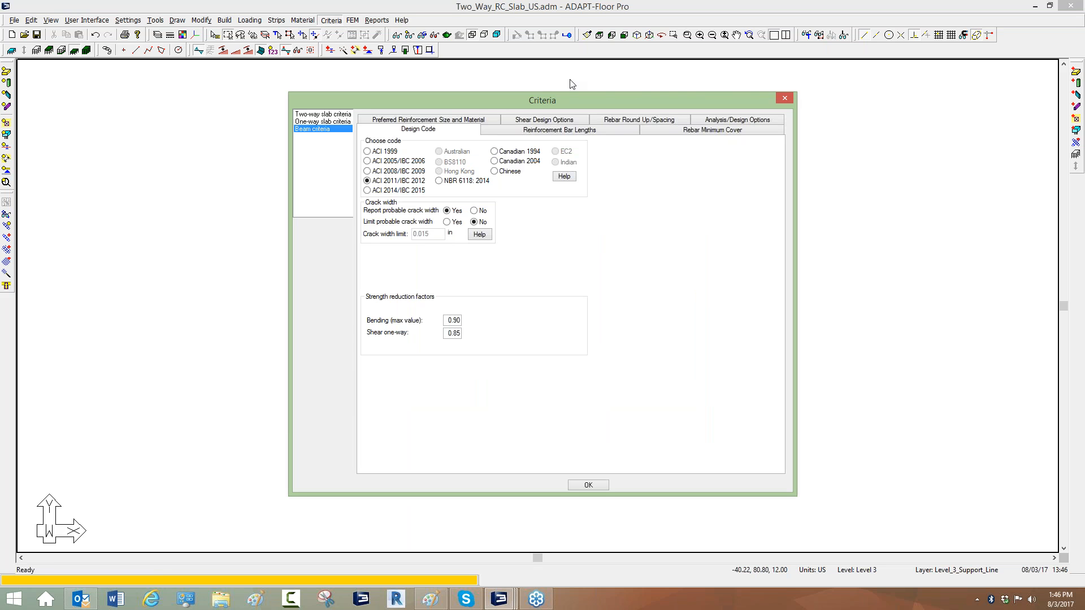
left_click(701, 120)
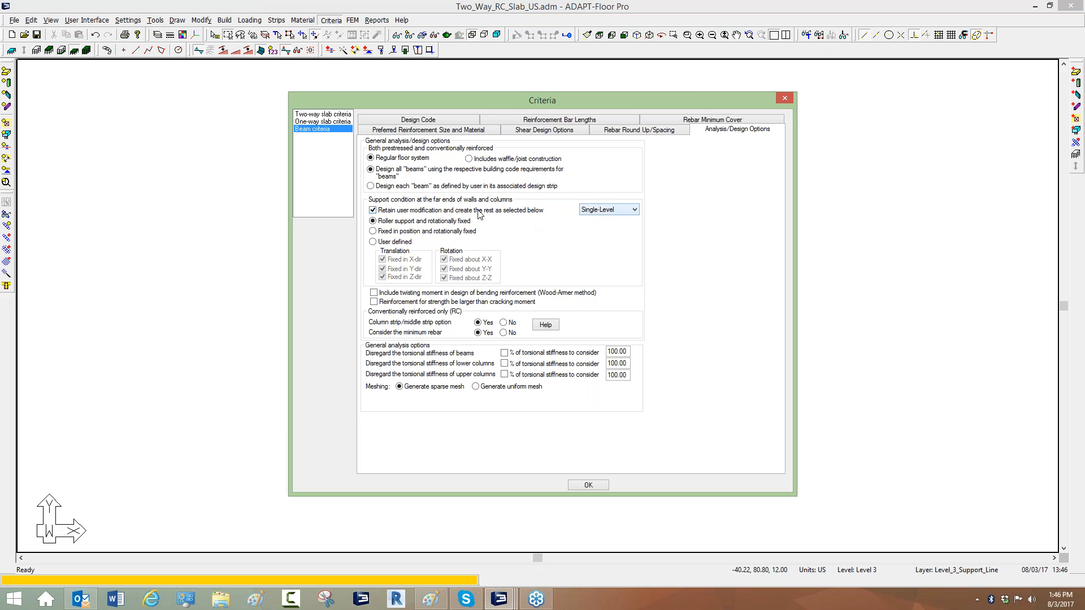
left_click(469, 158)
left_click(370, 158)
left_click(468, 159)
left_click(574, 486)
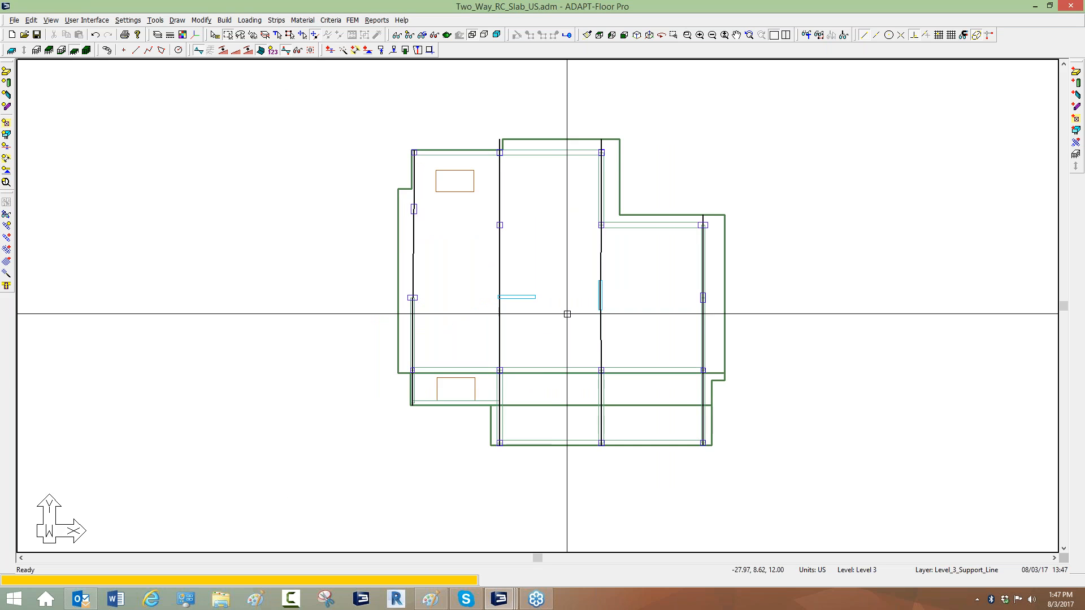
Adjust the end vertices of the middle Y-direction support line near the slab's upper edge and columns.
scroll(611, 239, "down", 4)
scroll(480, 249, "up", 4)
left_click(601, 161)
scroll(593, 175, "up", 5)
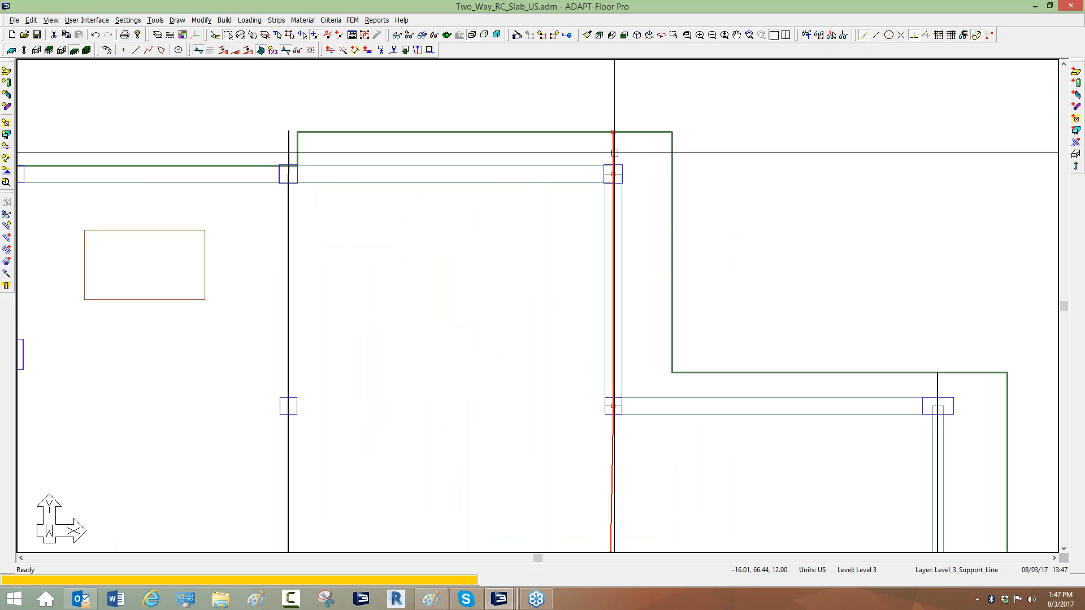
scroll(606, 180, "up", 1)
left_click(626, 129)
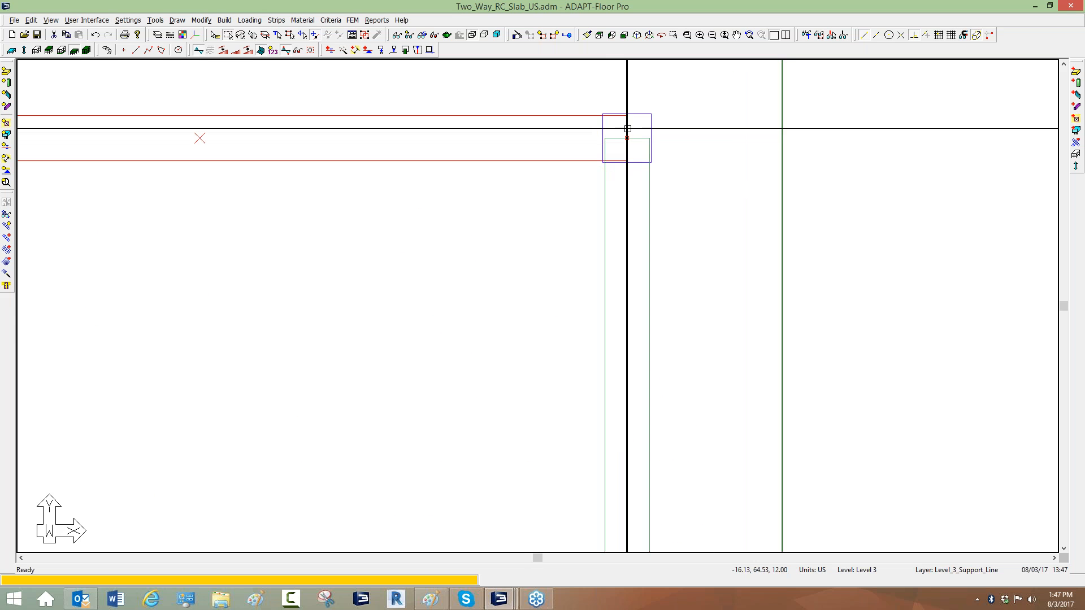
left_click(624, 94)
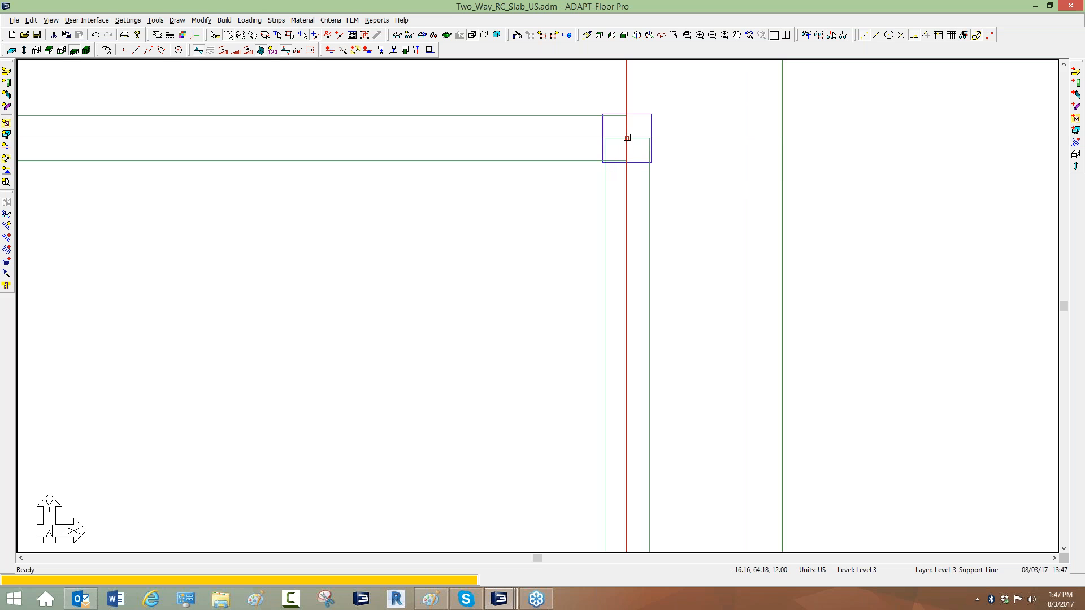
middle_click_drag(575, 247, 579, 226)
scroll(612, 125, "down", 2)
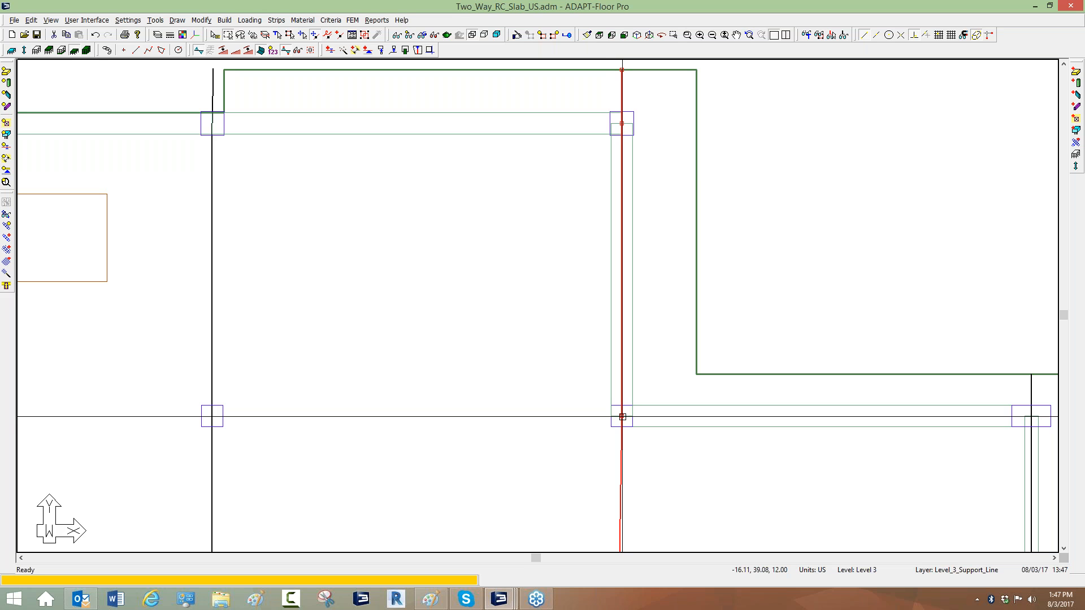
middle_click_drag(537, 295, 527, 325)
scroll(598, 163, "up", 1)
scroll(601, 156, "up", 2)
left_click(631, 140)
middle_click_drag(634, 96, 631, 139)
left_click(637, 134)
scroll(631, 108, "down", 6)
middle_click_drag(601, 279, 614, 167)
left_click(642, 368)
left_click(651, 388)
scroll(596, 286, "down", 1)
middle_click_drag(596, 286, 617, 417)
scroll(617, 417, "down", 1)
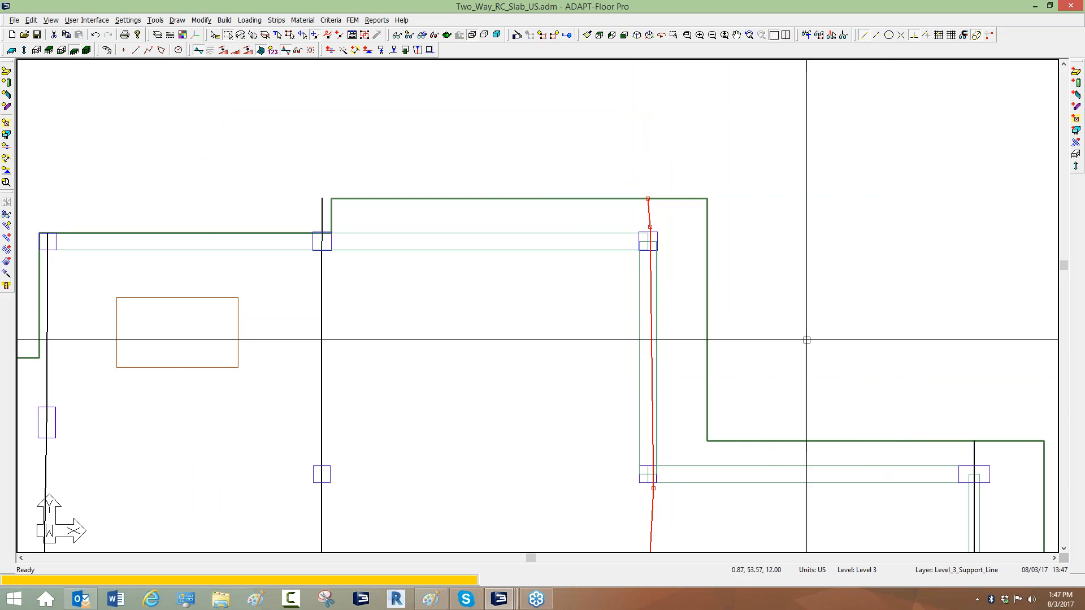
middle_click_drag(807, 339, 737, 291)
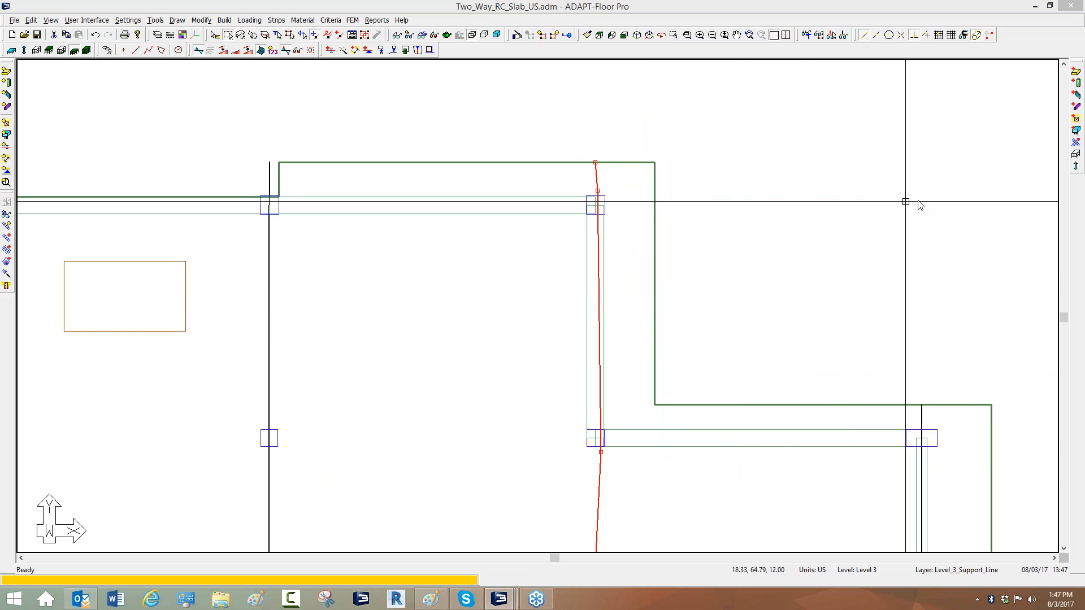
left_click_drag(514, 258, 652, 257)
left_click_drag(539, 293, 643, 289)
left_click_drag(549, 320, 638, 324)
left_click_drag(552, 349, 628, 349)
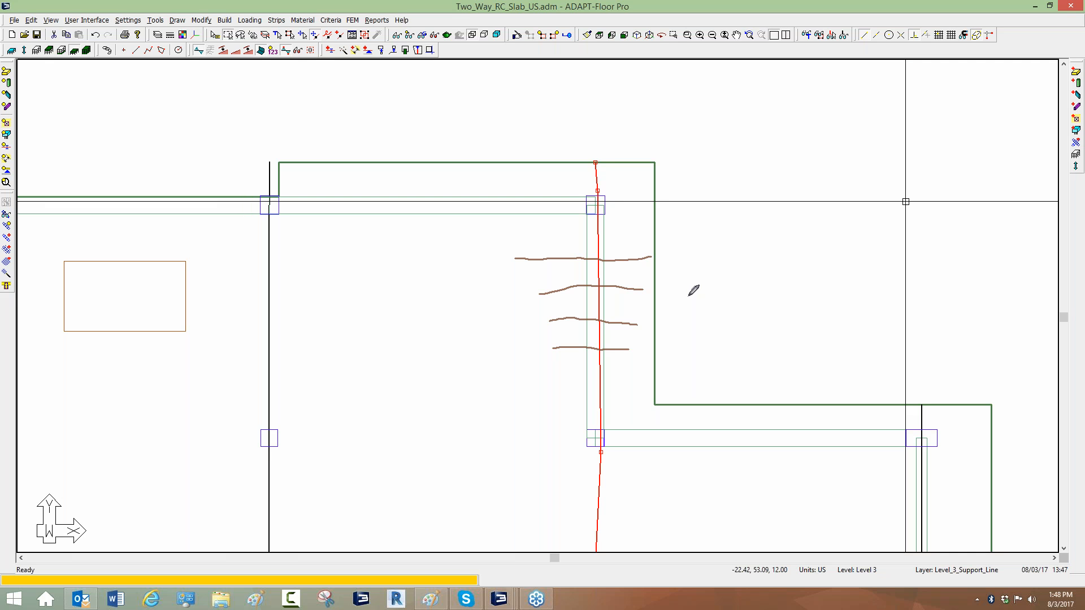
mouse_move(685, 208)
left_mouse_down()
mouse_move(862, 205)
mouse_move(818, 237)
mouse_move(801, 294)
mouse_move(762, 240)
mouse_move(699, 242)
mouse_move(685, 208)
left_mouse_up()
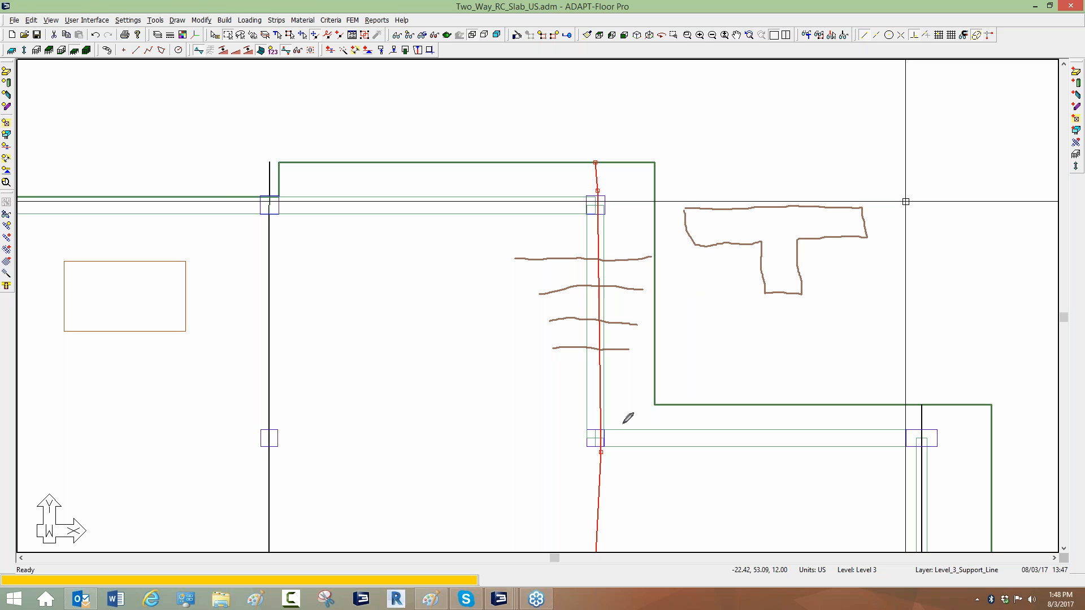
mouse_move(761, 314)
left_mouse_down()
mouse_move(765, 360)
mouse_move(735, 339)
left_mouse_up()
mouse_move(656, 432)
left_mouse_down()
mouse_move(870, 422)
mouse_move(897, 455)
mouse_move(693, 458)
mouse_move(653, 434)
left_mouse_up()
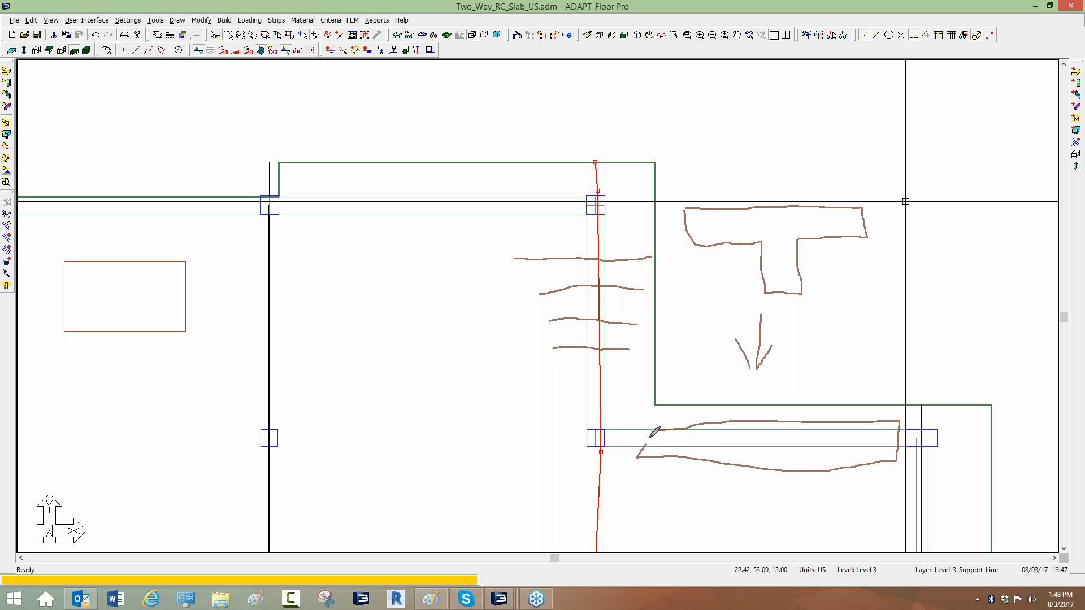
left_click_drag(849, 323, 708, 255)
left_click_drag(815, 249, 741, 300)
left_click_drag(673, 440, 851, 434)
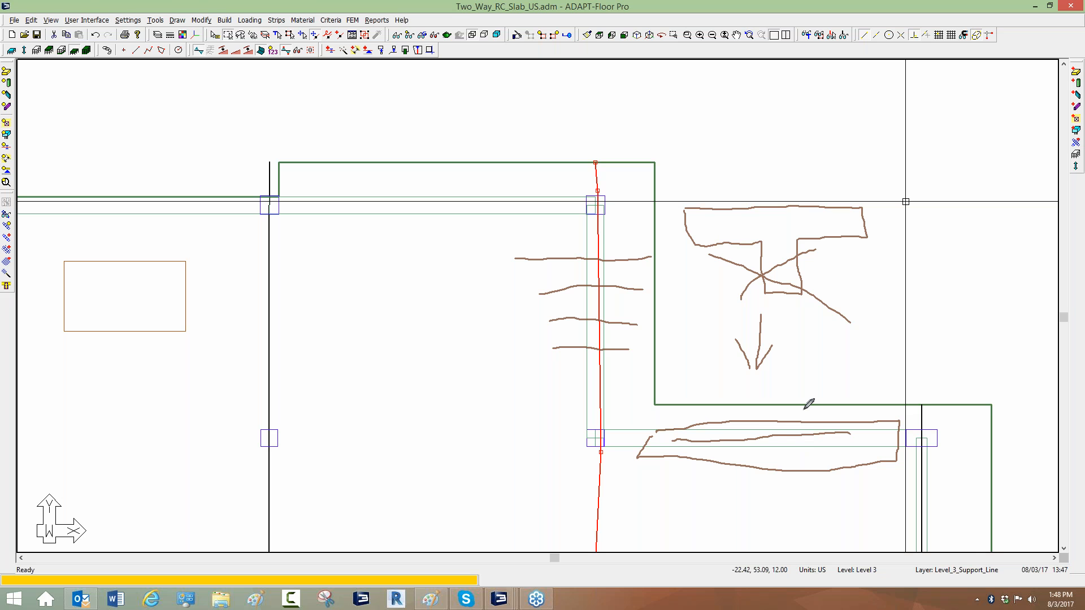
mouse_move(718, 283)
left_mouse_down()
mouse_move(854, 299)
mouse_move(824, 171)
mouse_move(718, 180)
left_mouse_up()
left_click_drag(676, 255, 730, 310)
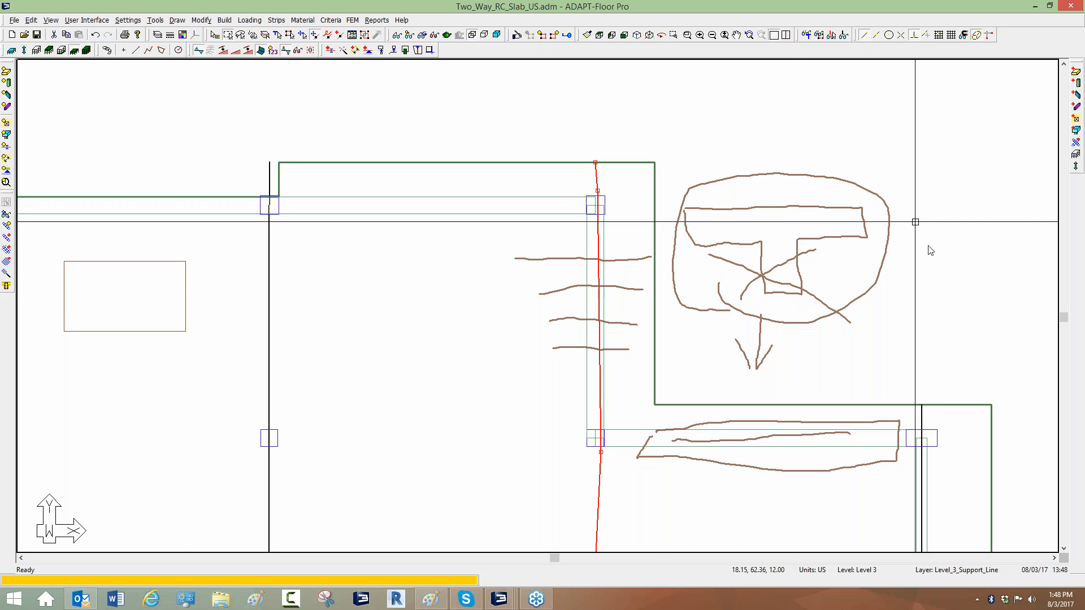
Move the middle Y-direction support line's vertex near the upper column onto the column's centre.
left_click(930, 268)
scroll(739, 266, "down", 3)
scroll(625, 165, "up", 4)
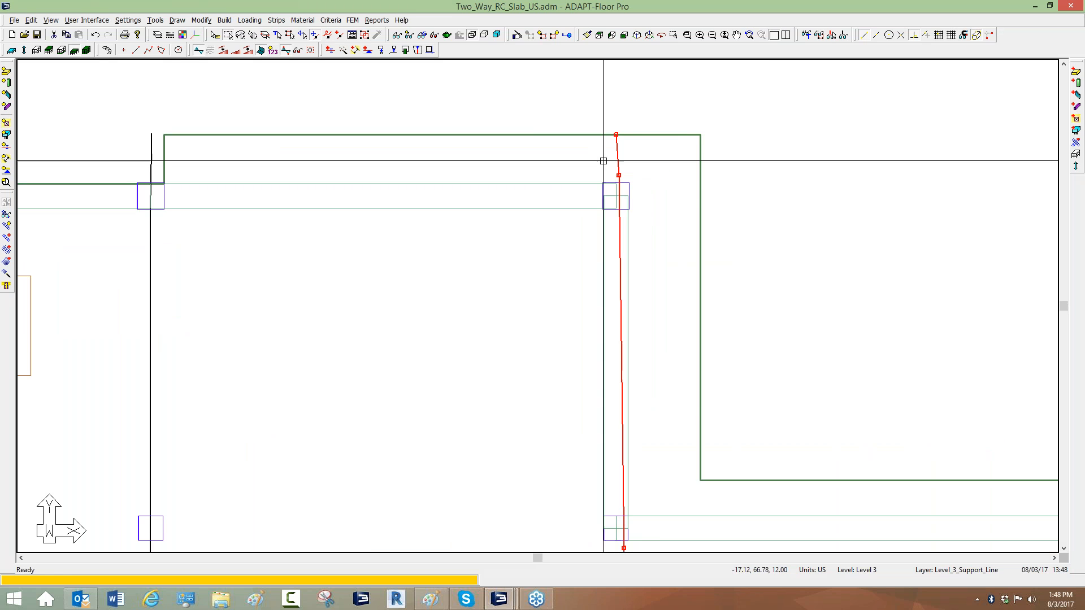
left_click(619, 175)
left_click(618, 195)
middle_click_drag(600, 344, 691, 120)
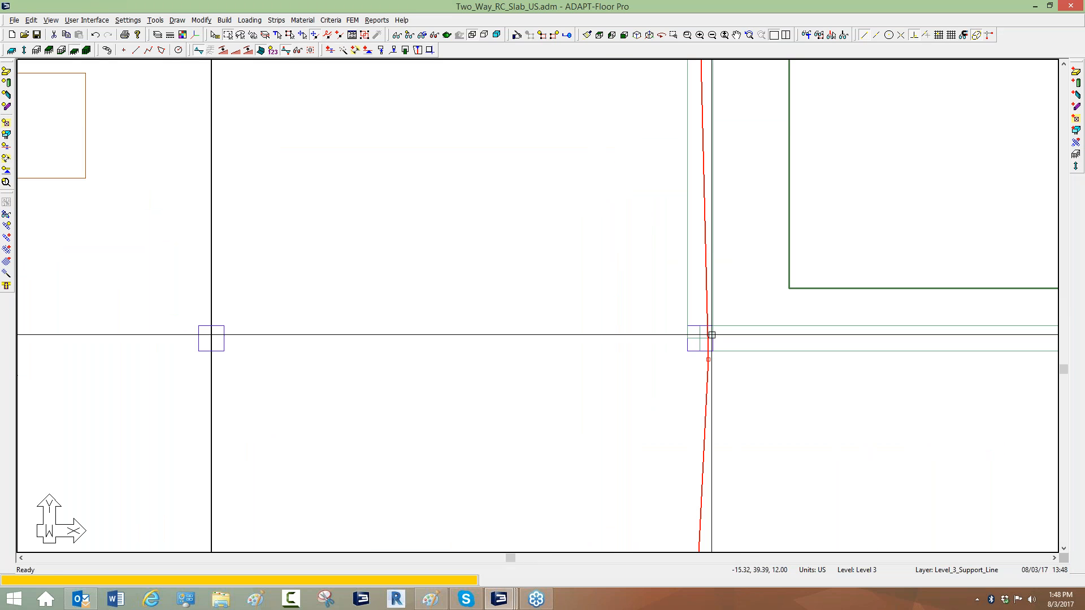
left_click(707, 358)
left_click(701, 339)
key("Escape")
Open the Criteria and review the beam criteria's analysis/design options.
scroll(612, 335, "down", 6)
left_click(331, 25)
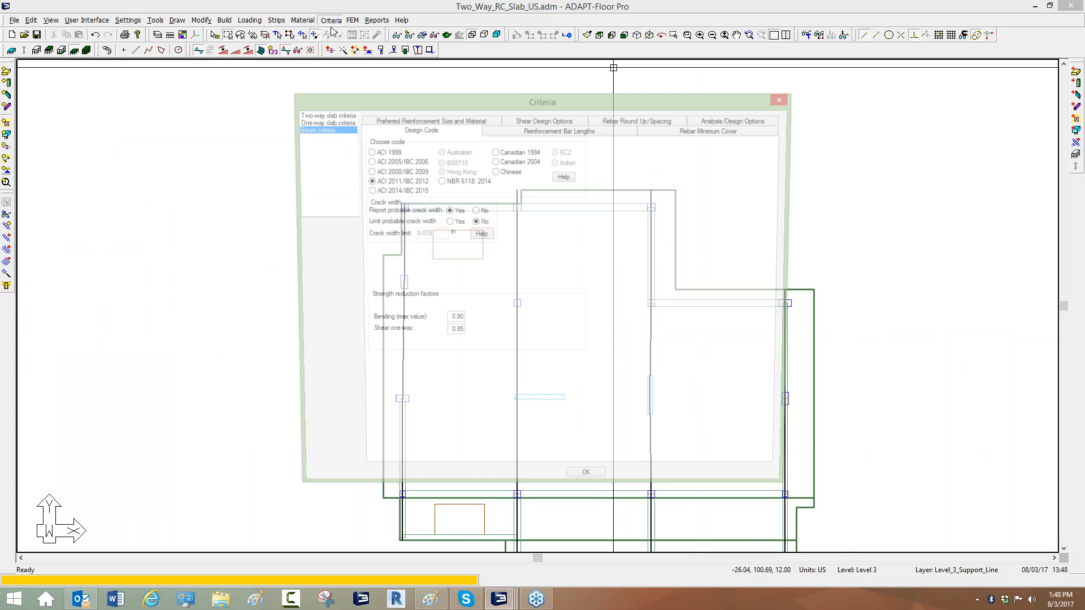
left_click(718, 122)
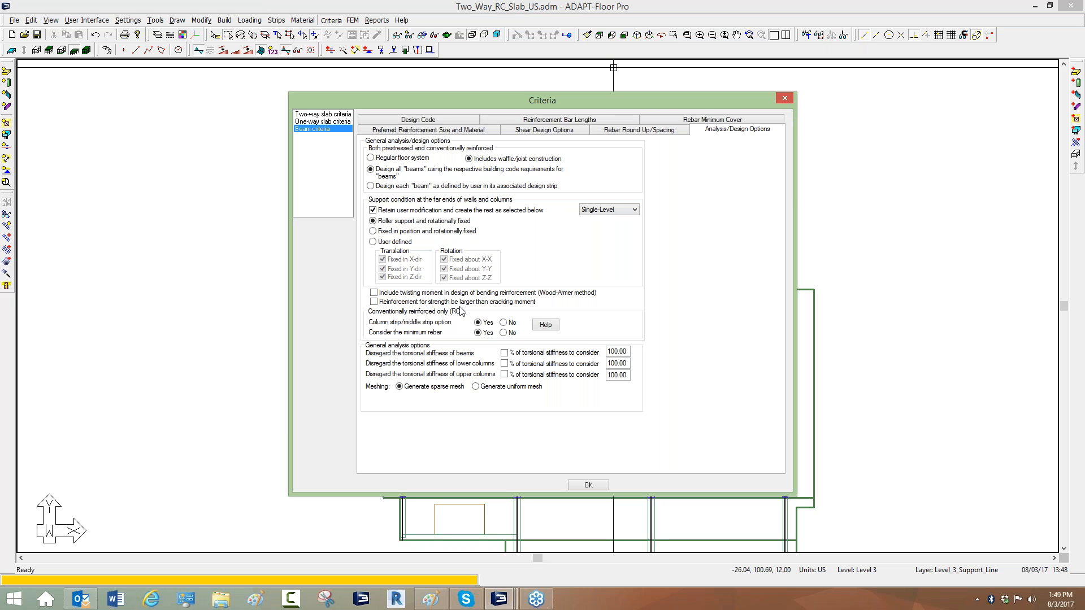
Generate the design sections automatically by regenerating the tributaries.
left_click(789, 101)
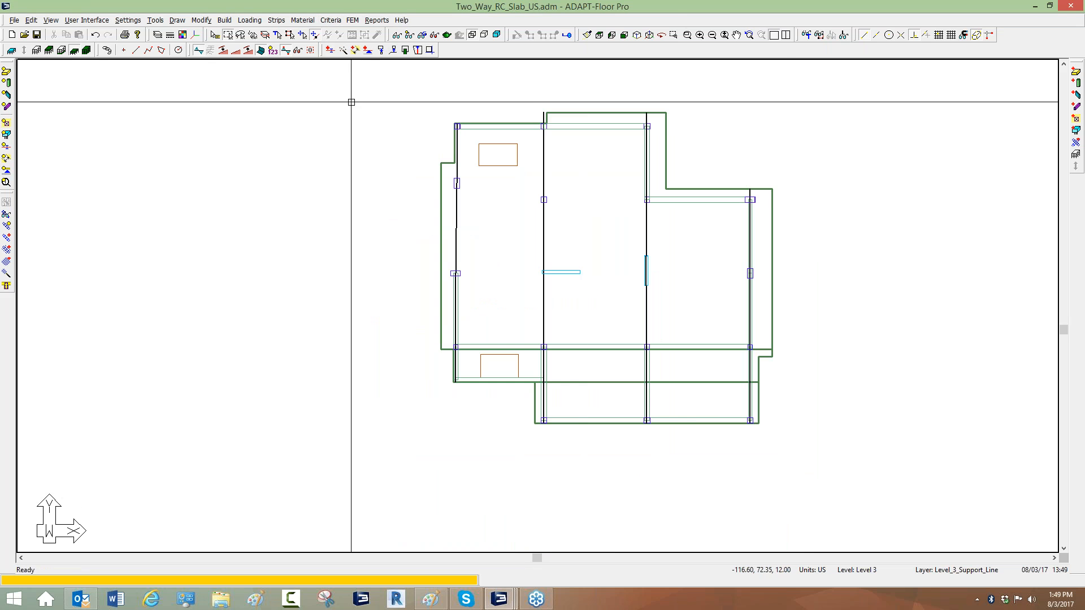
scroll(494, 162, "up", 1)
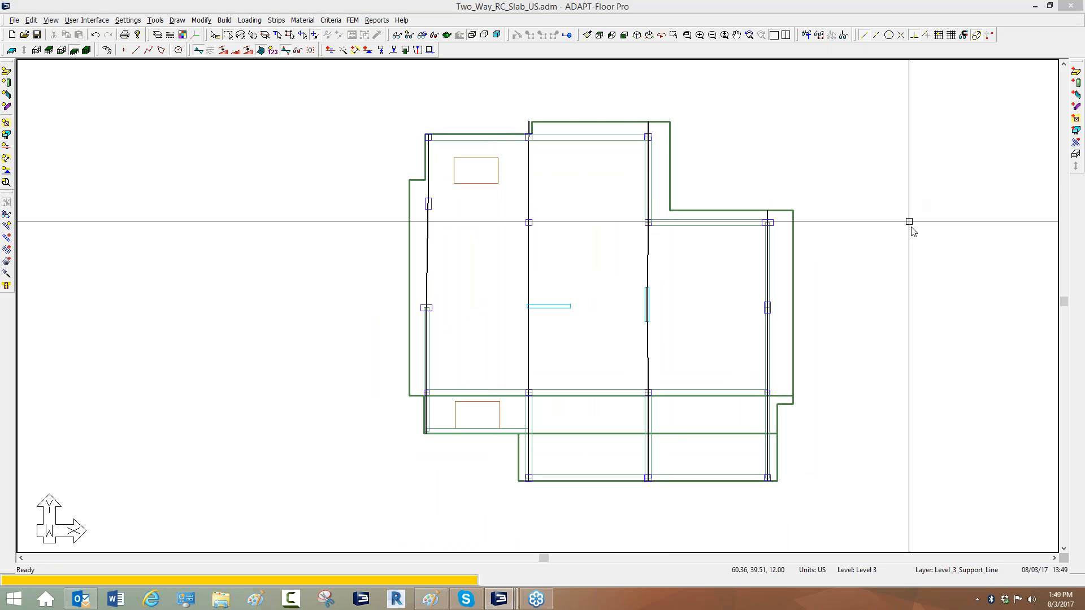
left_click_drag(588, 123, 592, 264)
left_click_drag(600, 333, 606, 425)
left_click_drag(473, 142, 482, 431)
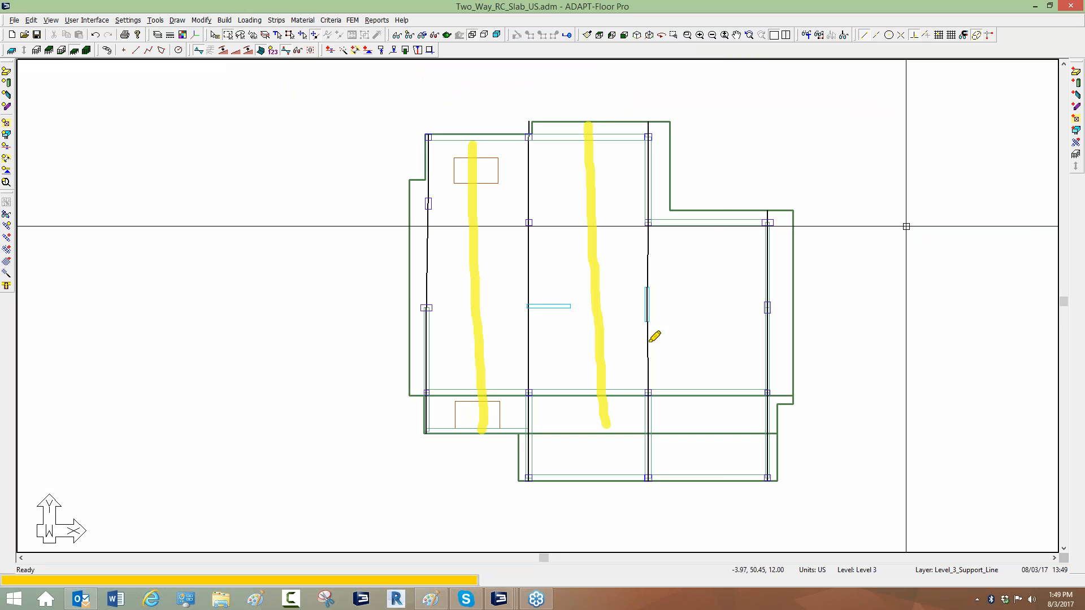
left_click_drag(711, 215, 721, 471)
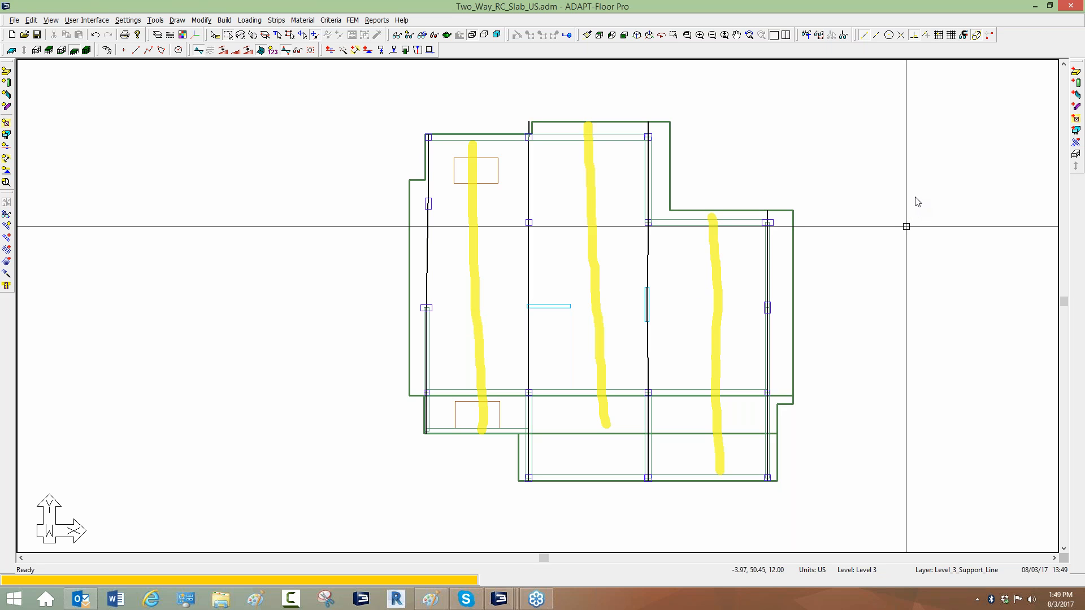
left_click(935, 260)
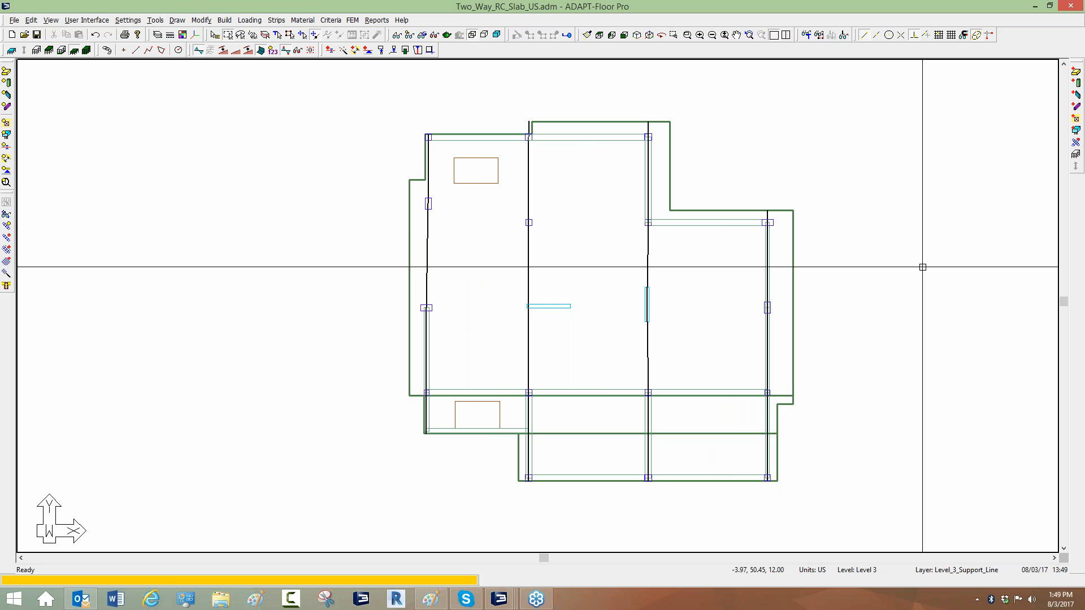
left_click(277, 22)
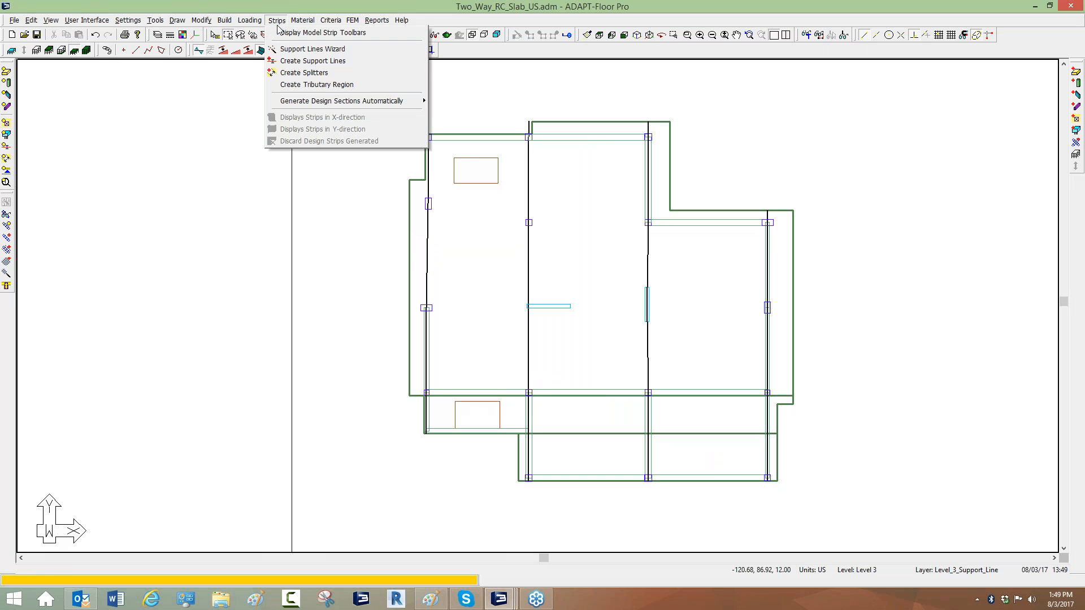
mouse_move(353, 103)
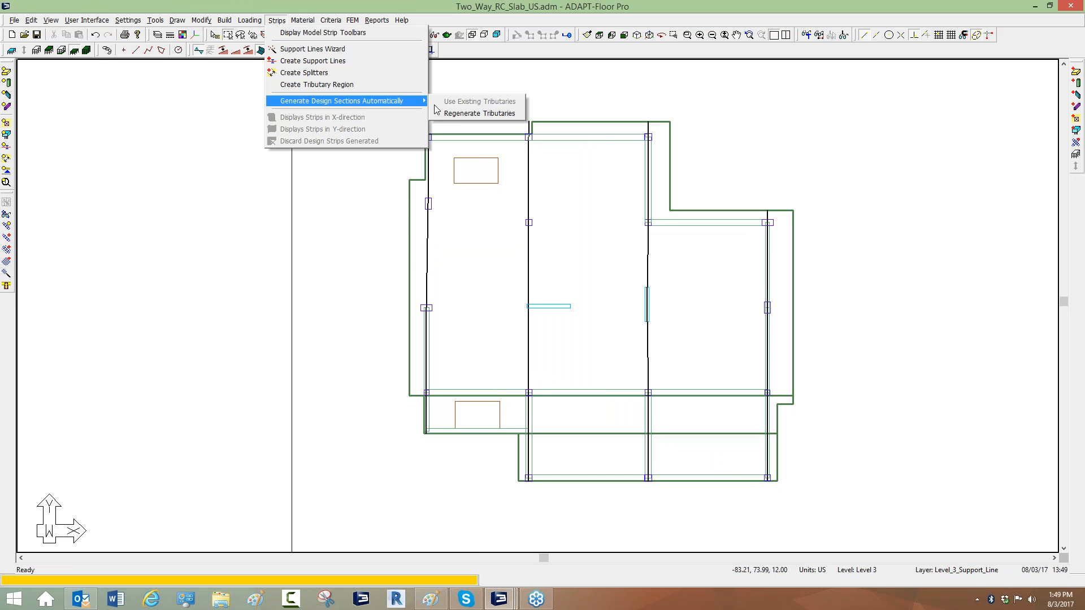
left_click(458, 114)
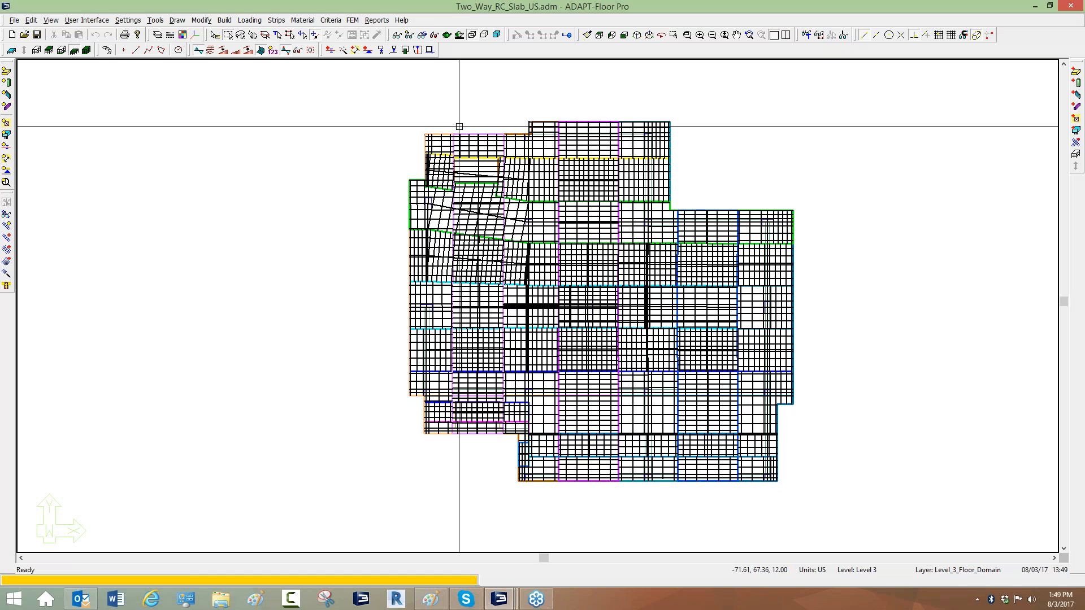
Display the single default graphical report plan of design strips in the X-direction.
scroll(320, 101, "down", 1)
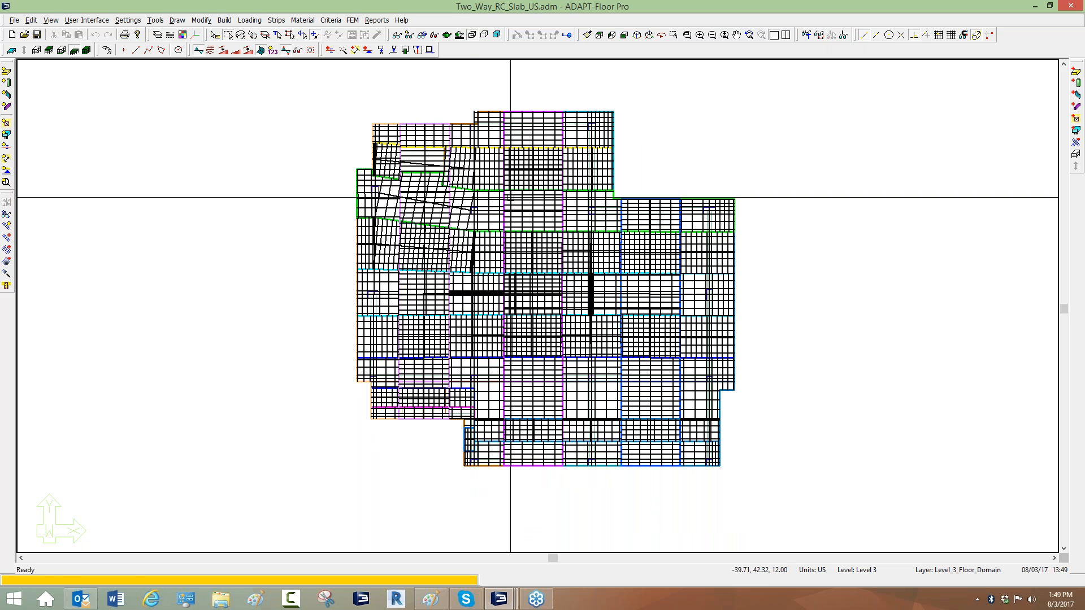
left_click(378, 20)
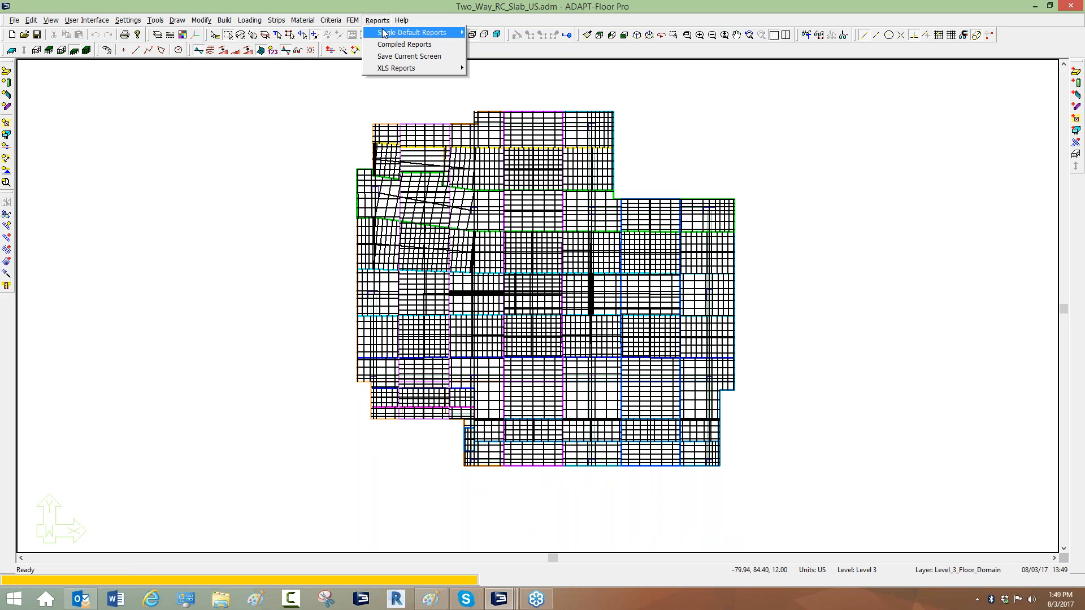
mouse_move(418, 32)
mouse_move(502, 57)
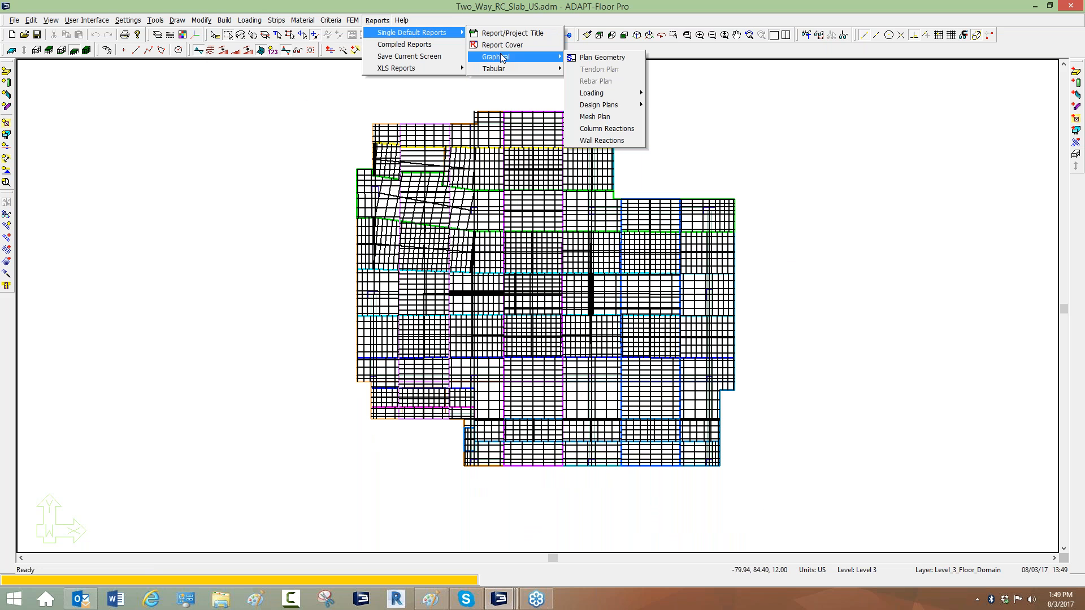
mouse_move(615, 106)
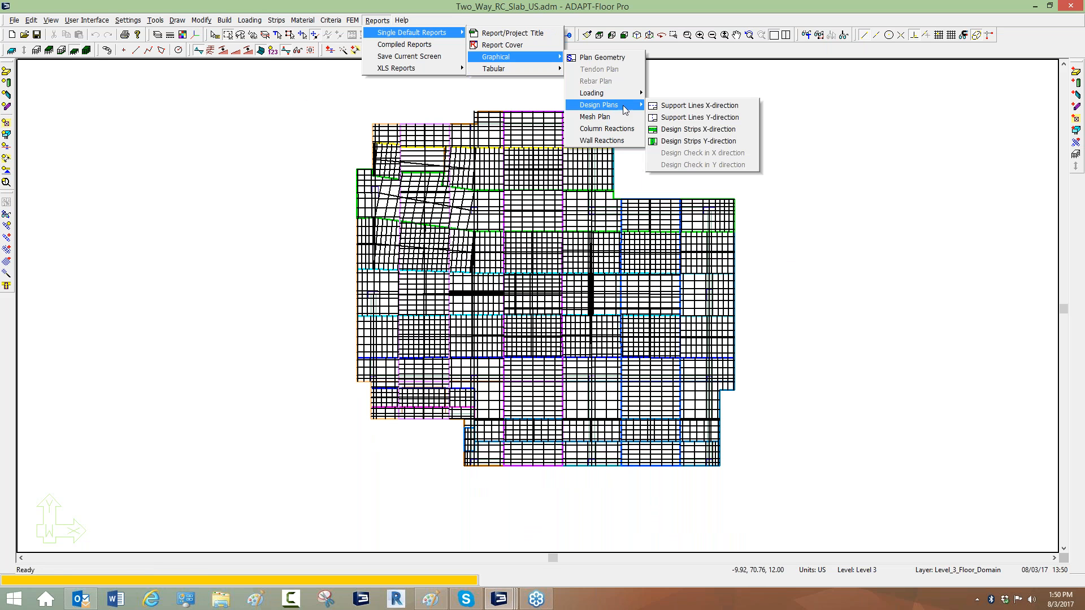
left_click(679, 130)
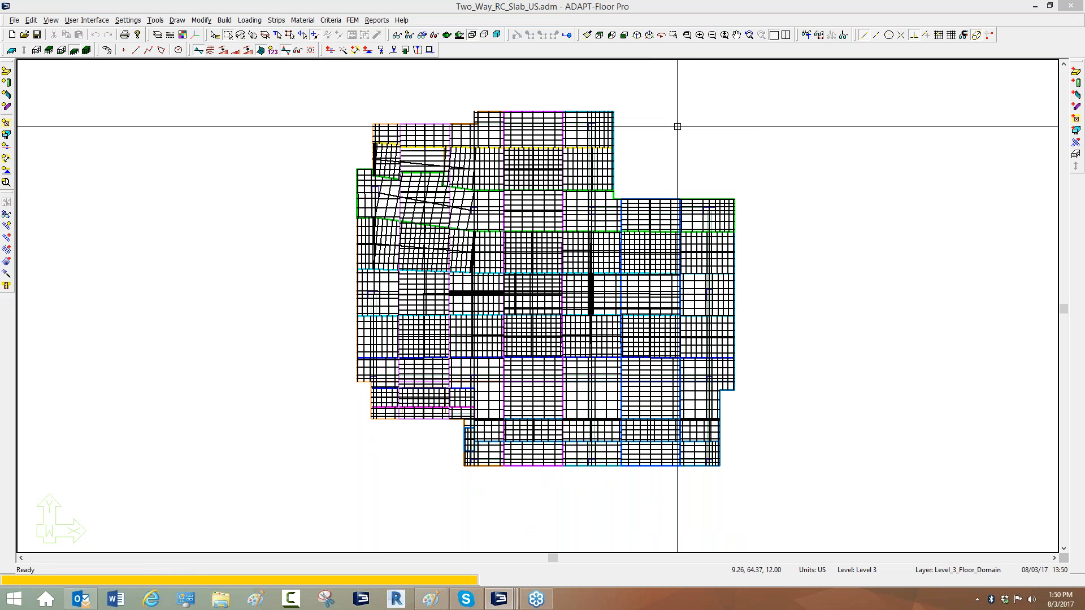
left_click(635, 308)
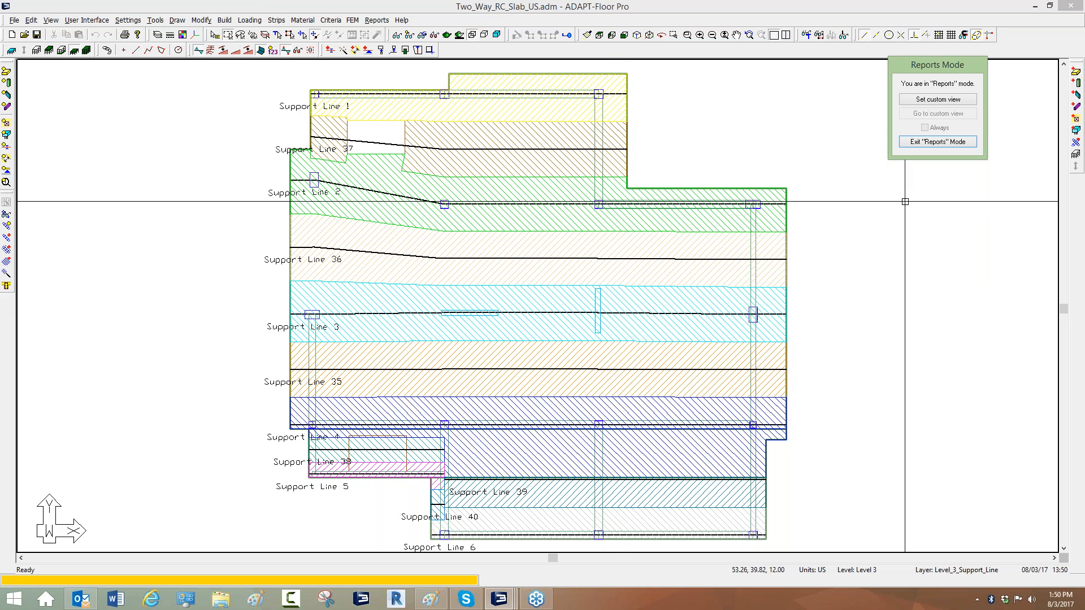
Examine the X-direction column and middle strips along each support line on the report plan.
left_click(920, 232)
mouse_move(322, 90)
left_mouse_down()
mouse_move(321, 106)
mouse_move(363, 116)
mouse_move(606, 104)
mouse_move(538, 71)
mouse_move(450, 74)
left_mouse_up()
mouse_move(299, 152)
left_mouse_down()
mouse_move(387, 211)
mouse_move(704, 227)
mouse_move(780, 202)
mouse_move(619, 192)
left_mouse_up()
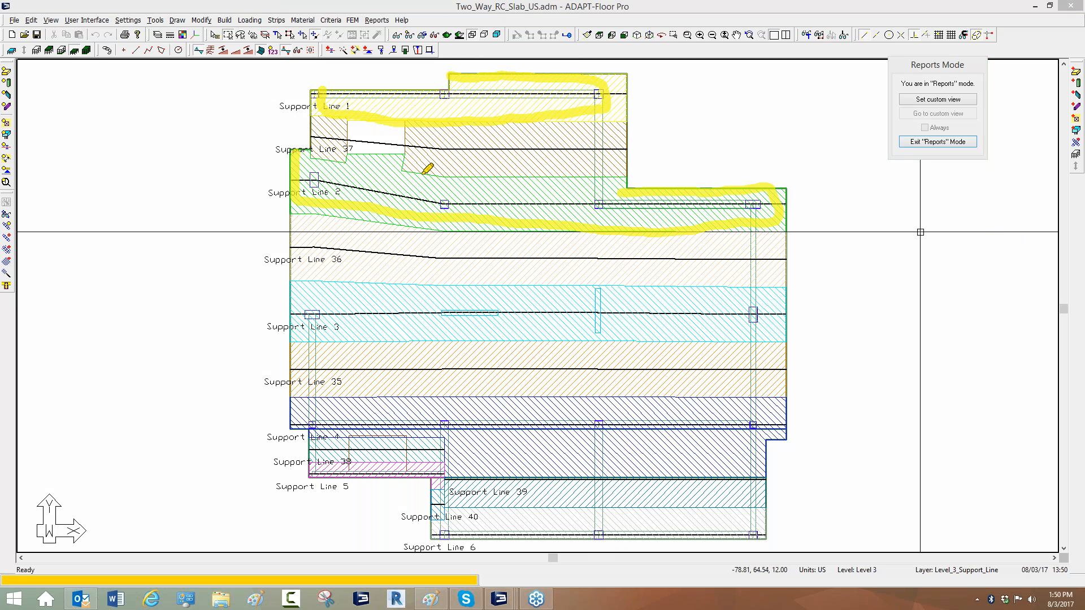
left_click_drag(402, 170, 483, 179)
mouse_move(596, 190)
left_mouse_down()
mouse_move(390, 186)
mouse_move(404, 164)
mouse_move(312, 153)
left_mouse_up()
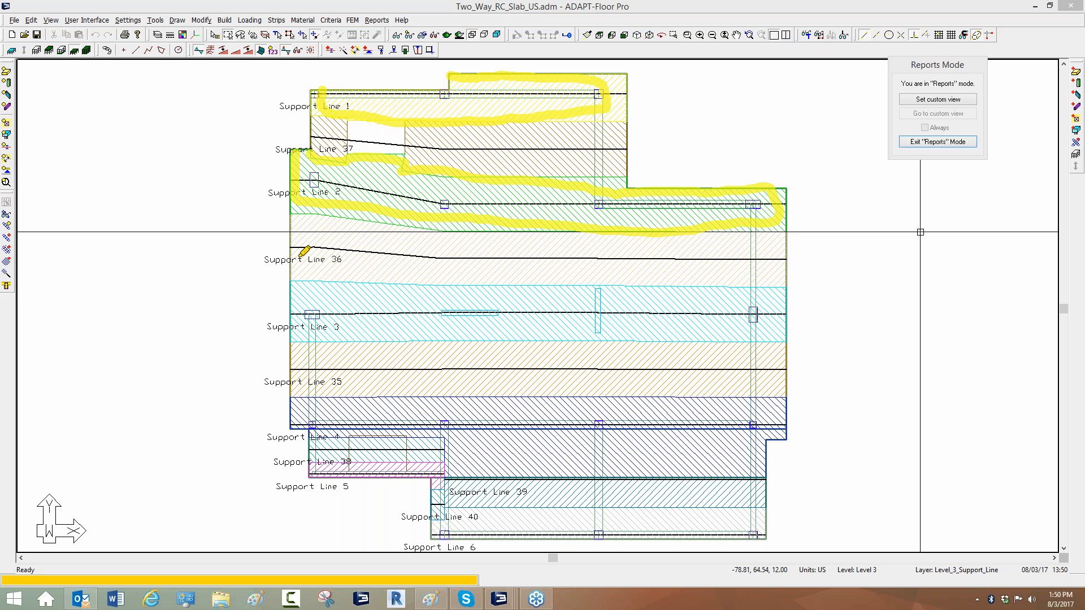
left_click_drag(282, 313, 309, 314)
left_click_drag(385, 306, 499, 320)
left_click_drag(314, 418, 583, 417)
left_click_drag(313, 473, 427, 471)
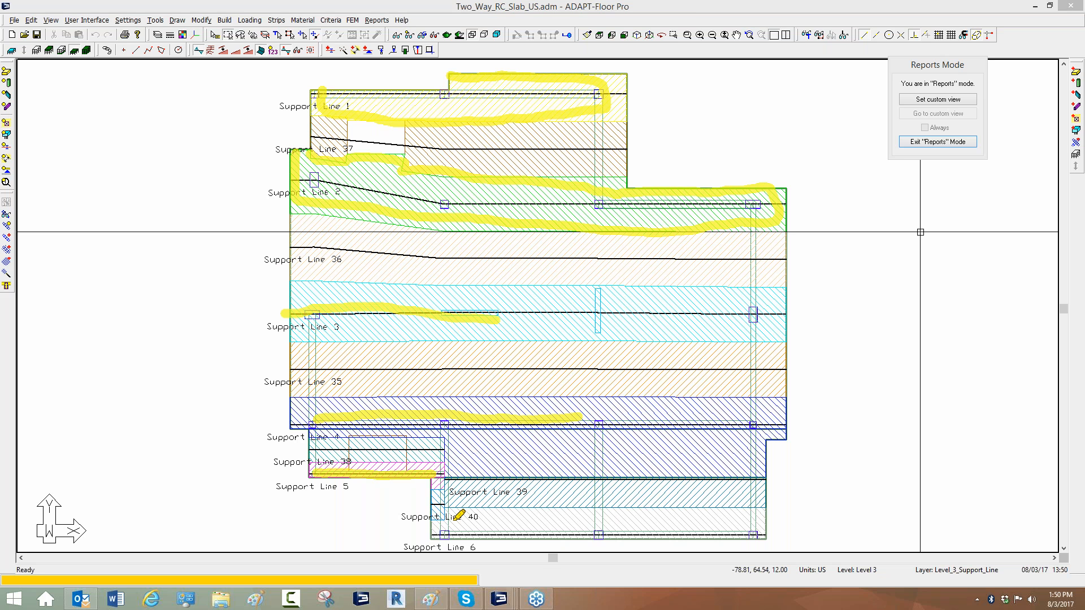
left_click_drag(439, 532, 726, 533)
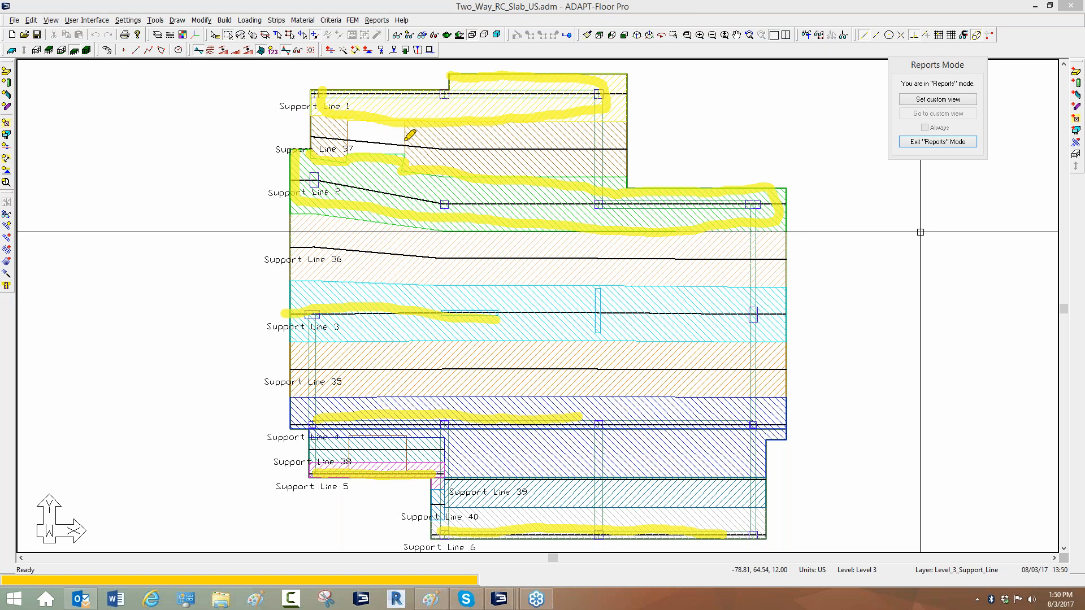
mouse_move(438, 153)
left_mouse_down()
mouse_move(446, 133)
mouse_move(482, 158)
left_mouse_up()
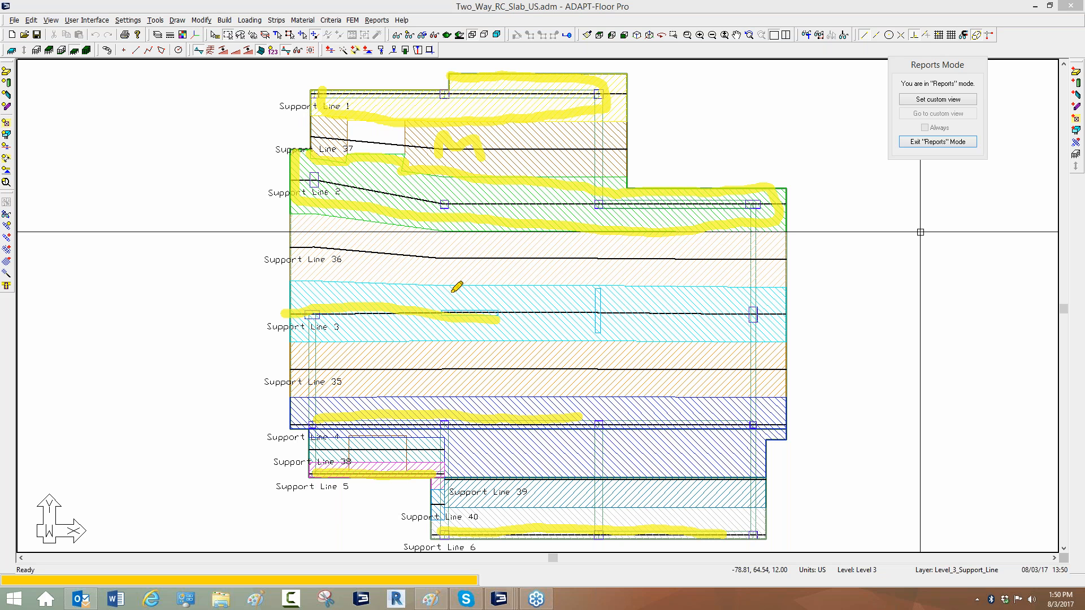
mouse_move(472, 276)
left_mouse_down()
mouse_move(487, 248)
mouse_move(510, 276)
left_mouse_up()
left_click_drag(523, 355, 556, 385)
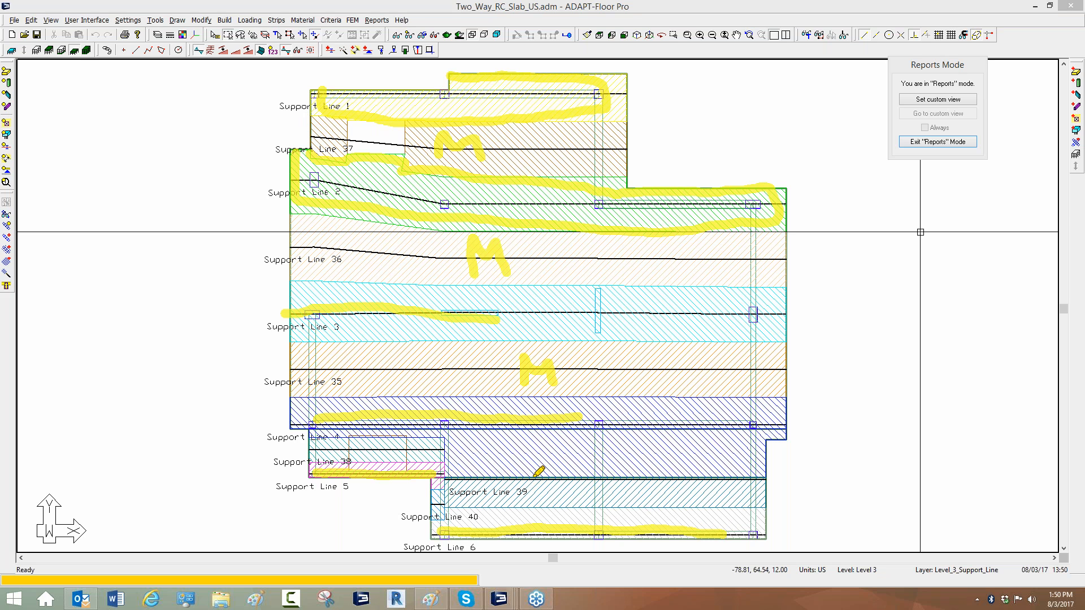
mouse_move(363, 458)
left_mouse_down()
mouse_move(366, 439)
mouse_move(378, 449)
mouse_move(391, 437)
mouse_move(394, 455)
left_mouse_up()
mouse_move(326, 438)
left_mouse_down()
mouse_move(441, 438)
mouse_move(447, 454)
mouse_move(327, 449)
mouse_move(406, 455)
left_mouse_up()
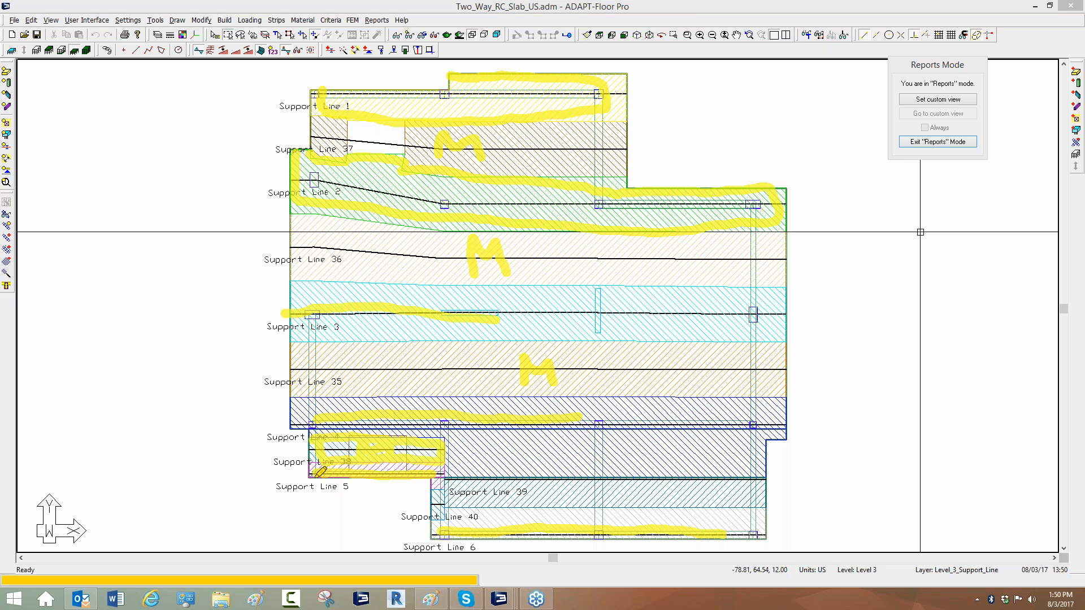
mouse_move(311, 478)
left_mouse_down()
mouse_move(278, 486)
mouse_move(443, 471)
left_mouse_up()
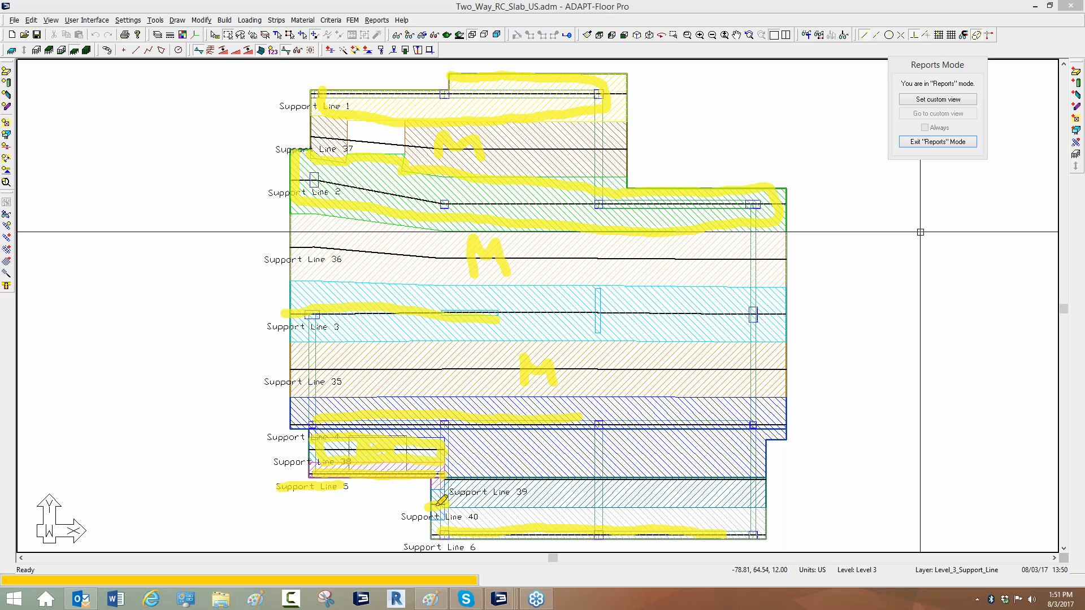
left_click_drag(451, 504, 770, 501)
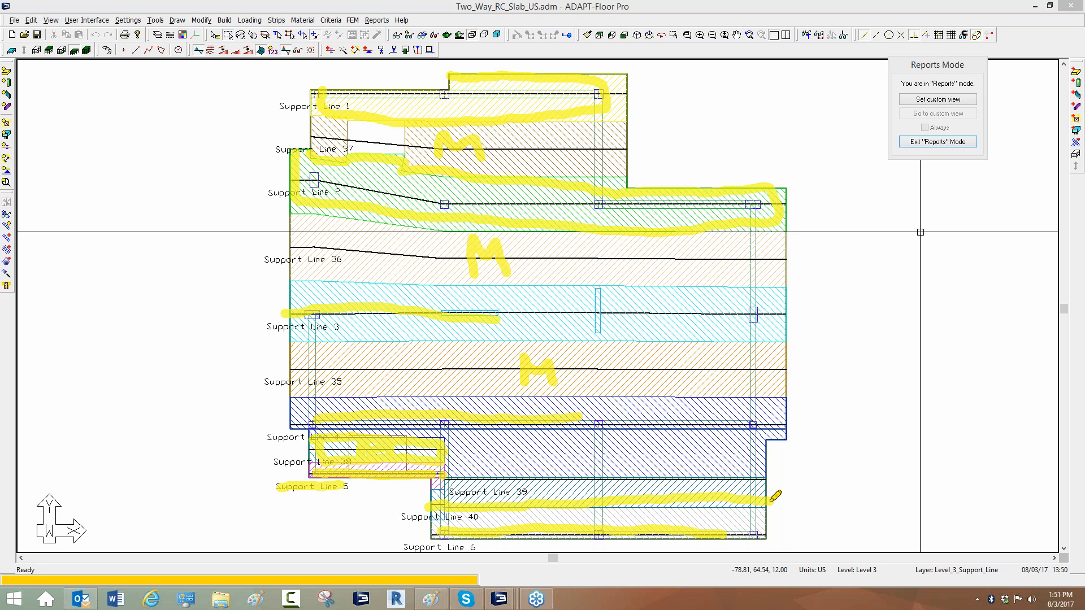
key("Escape")
left_click(802, 485)
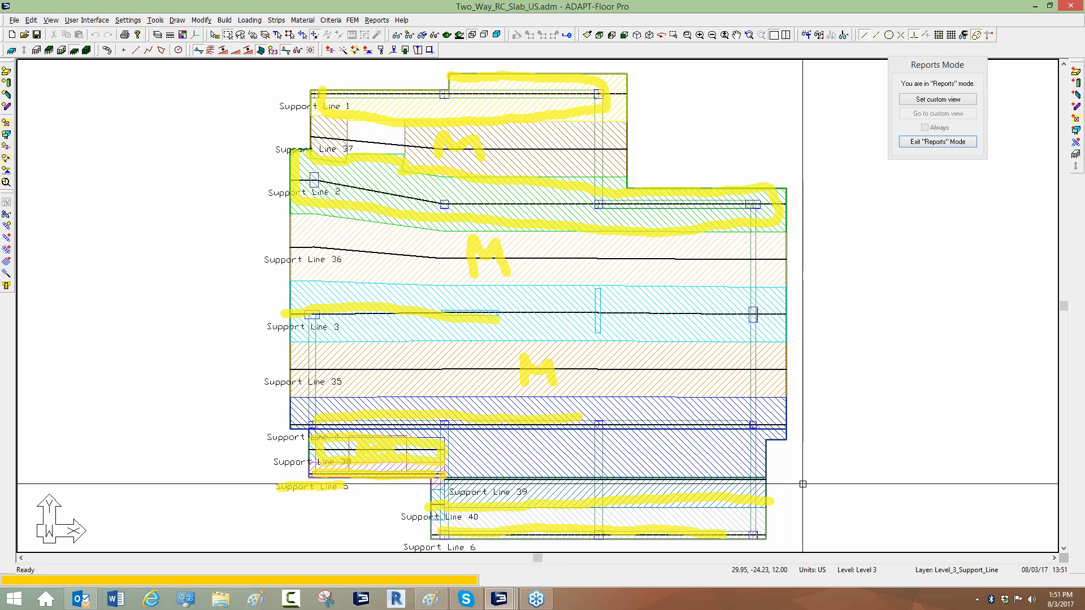
Exit Reports mode to return to the model view.
left_click_drag(896, 64, 740, 91)
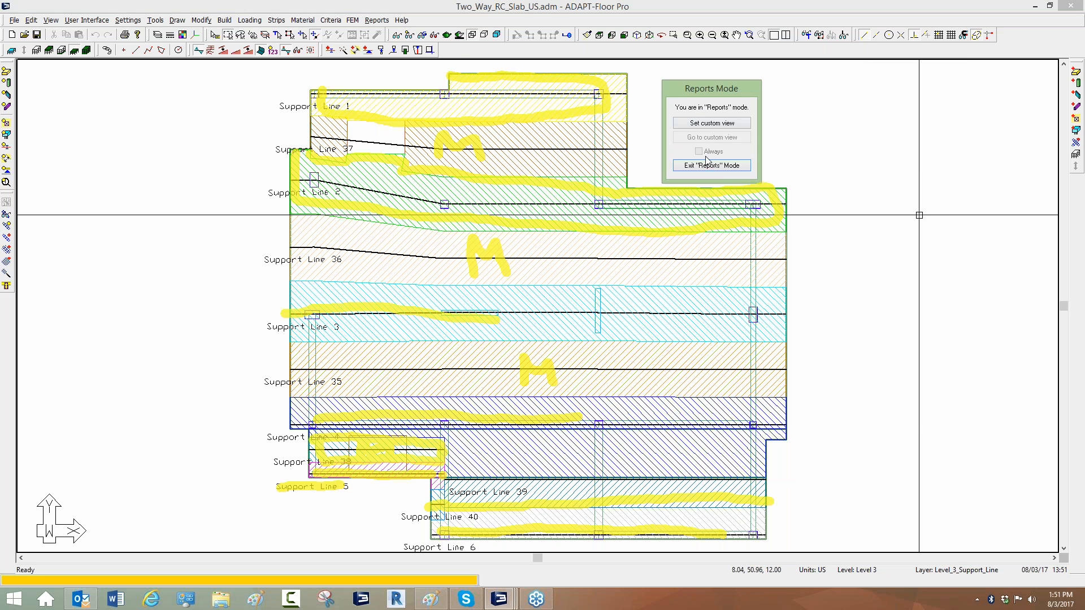
left_click(713, 163)
middle_click_drag(421, 510, 428, 455)
left_click(916, 194)
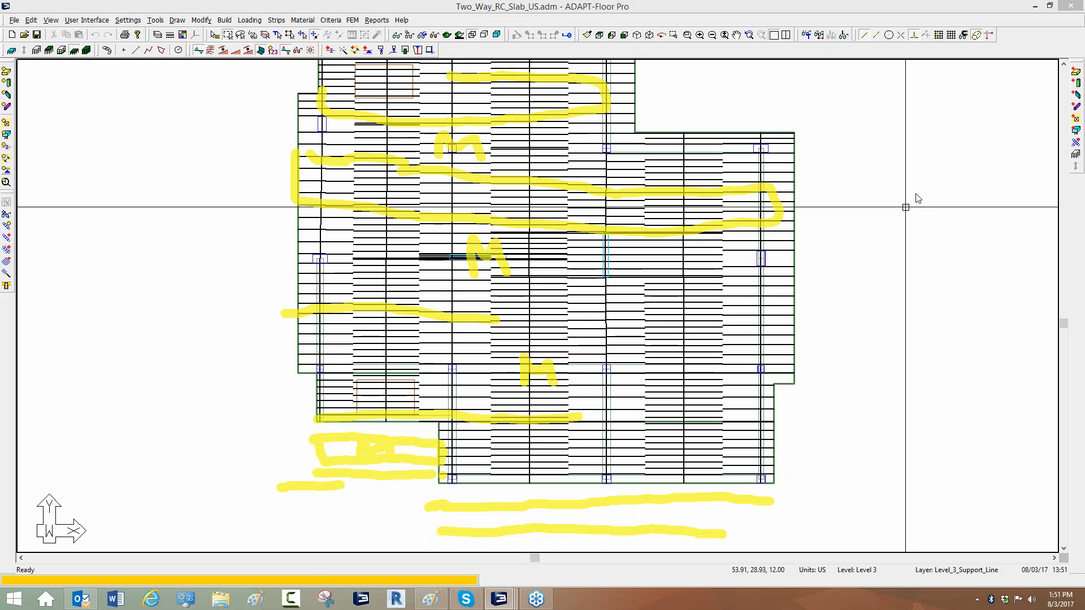
left_click(926, 265)
Hide the Y-direction support lines in the view items settings.
left_click(405, 36)
left_click(288, 275)
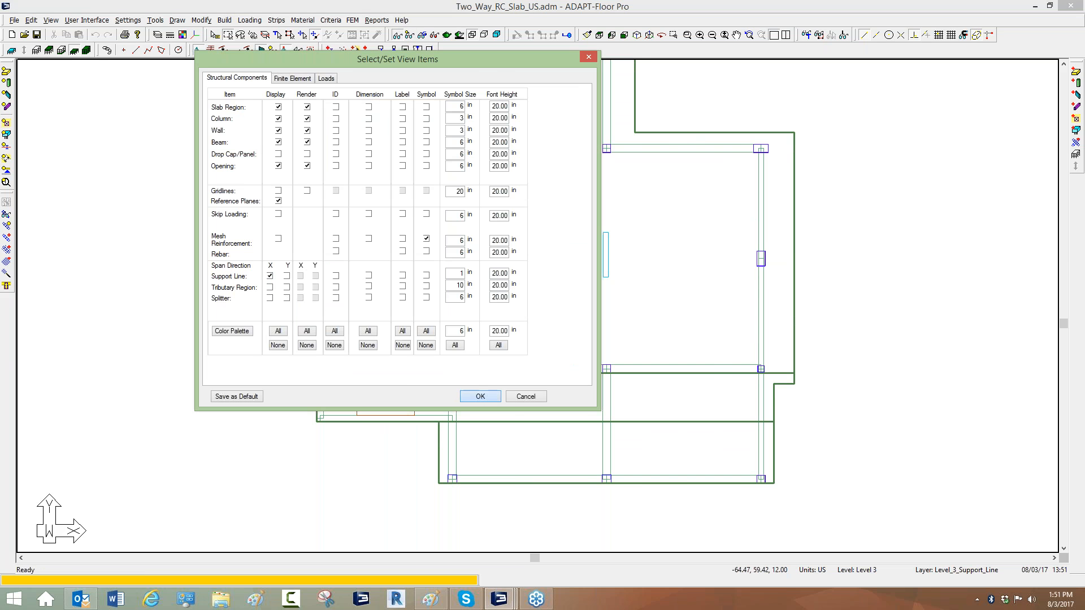
left_click(480, 396)
Select individual X-direction design strips to inspect their extents near the slab's re-entrant corner.
scroll(446, 431, "up", 7)
scroll(482, 369, "up", 1)
left_click(551, 453)
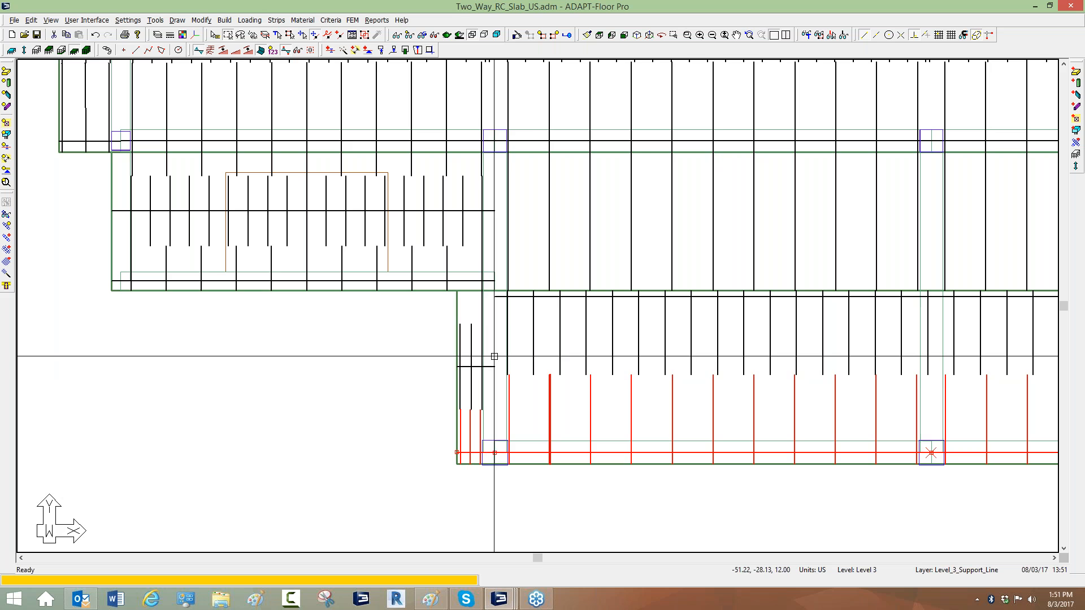
middle_click_drag(529, 327, 496, 366)
left_click(516, 228)
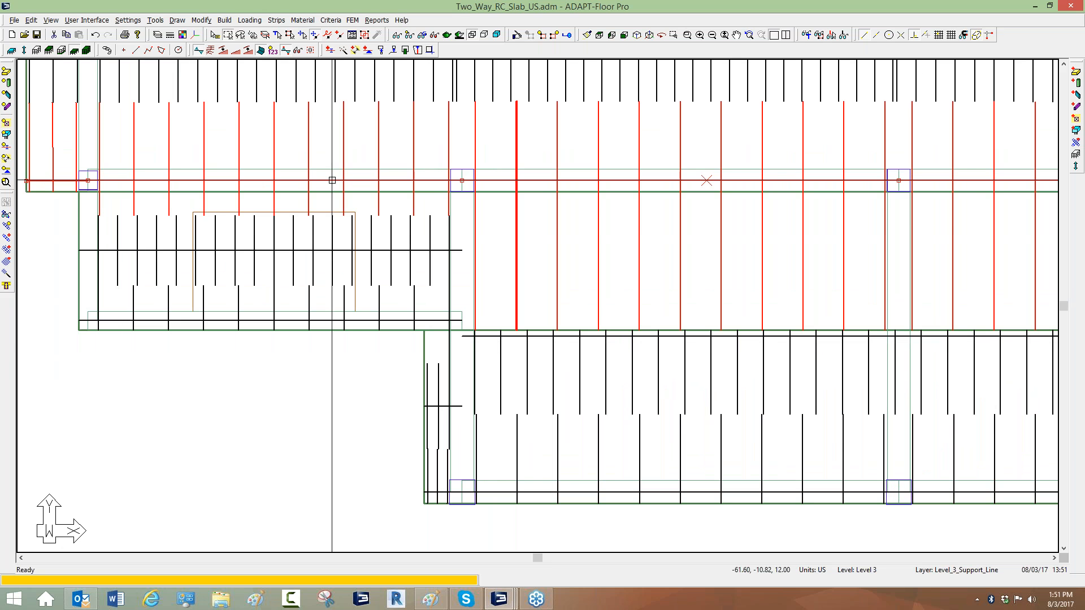
left_click(133, 320)
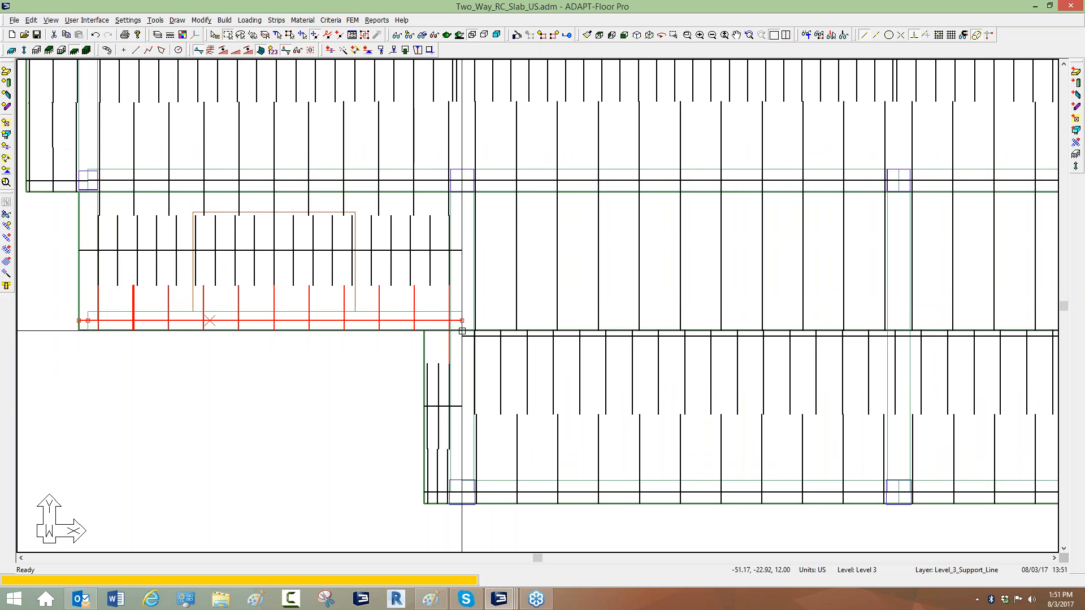
left_click(497, 378)
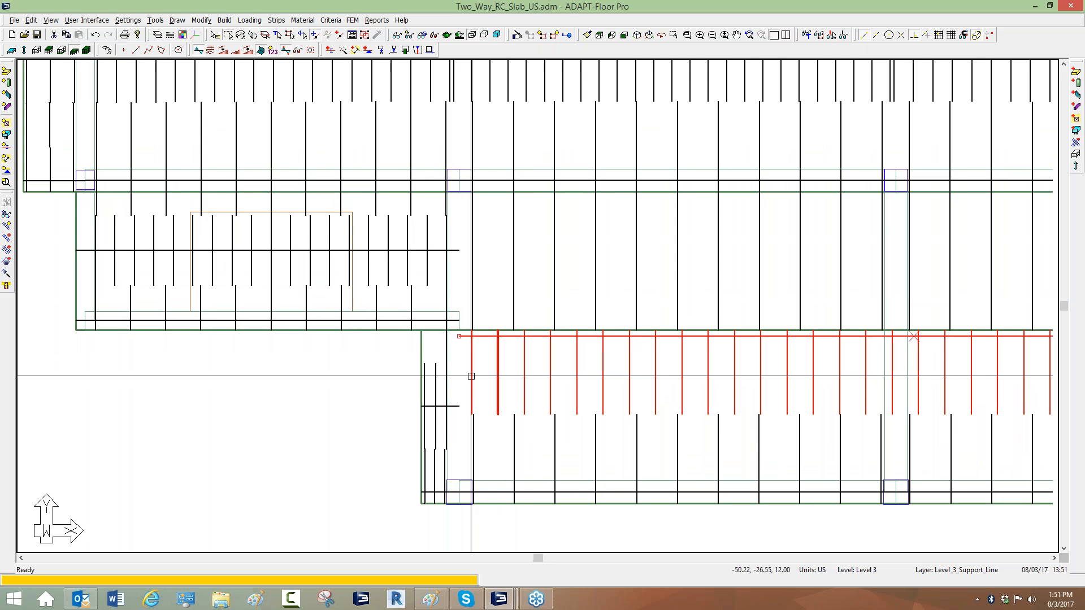
Inspect the design strips bordering the step in the slab edge at the re-entrant corner.
scroll(471, 376, "down", 2)
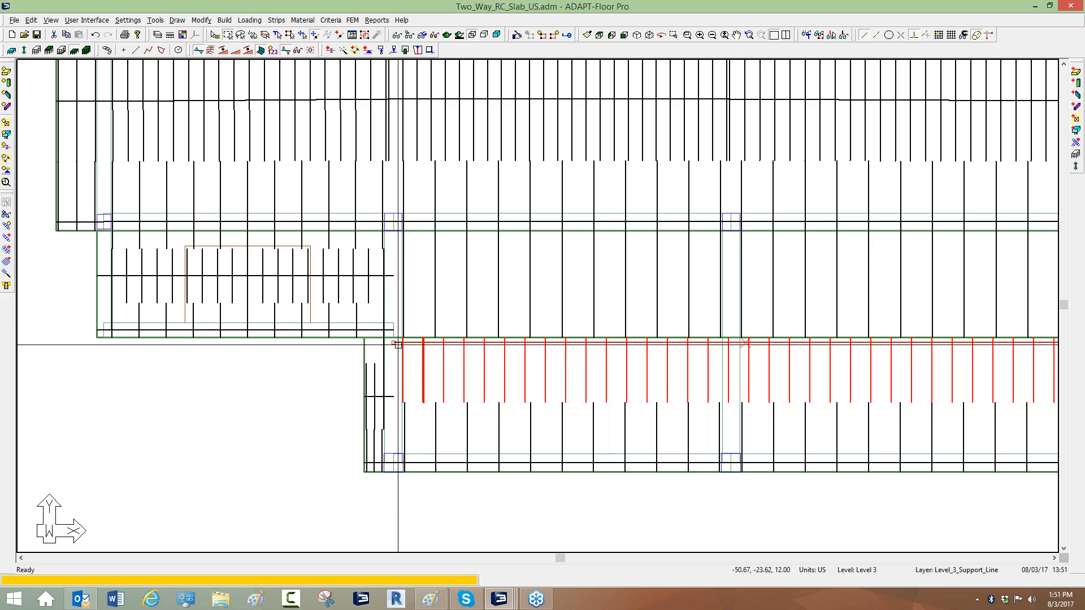
scroll(368, 342, "up", 2)
left_click(403, 325)
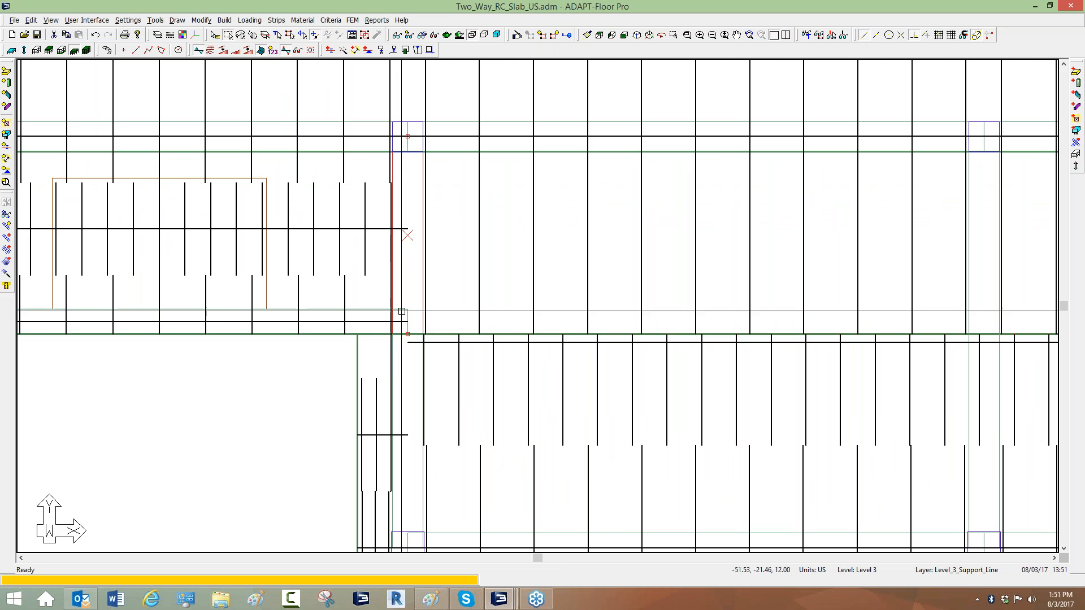
left_click(403, 323)
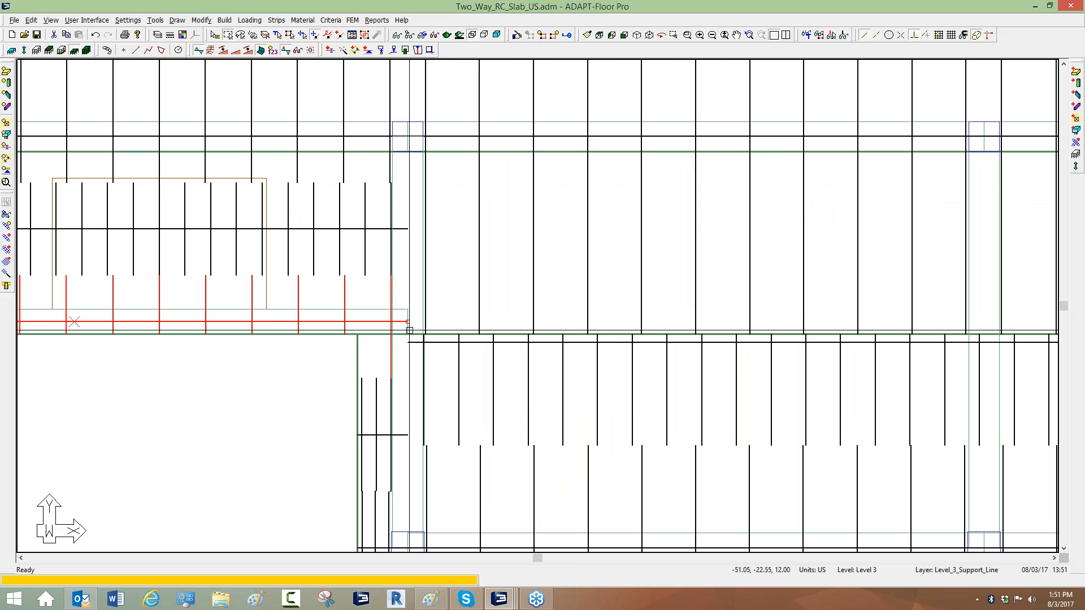
left_click(455, 345)
middle_click_drag(451, 382, 480, 313)
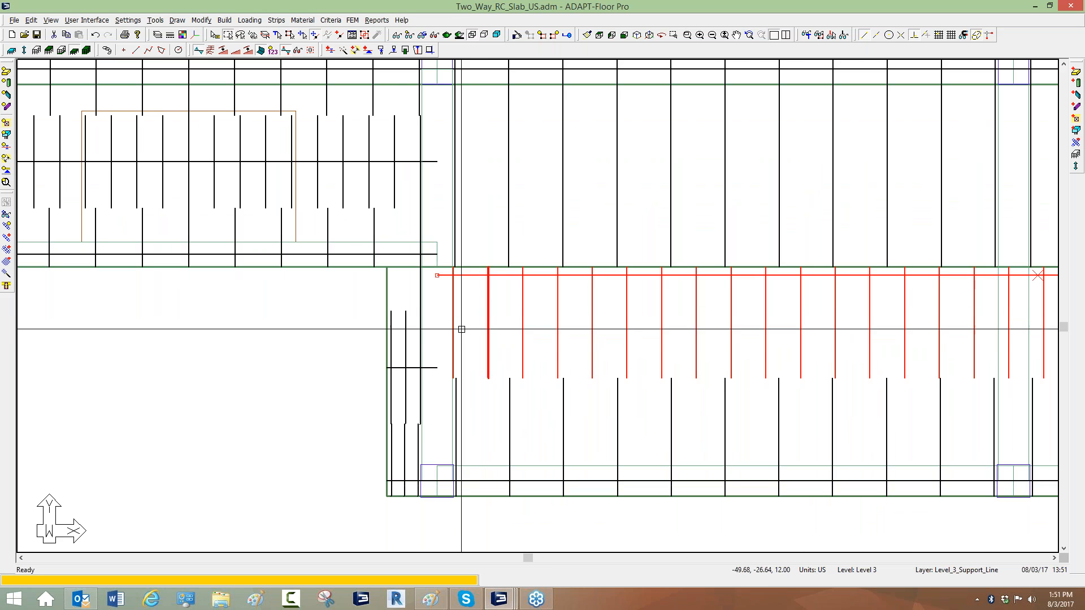
Select the design strips around the slab's lower step, then zoom out to view the whole slab.
left_click(405, 350)
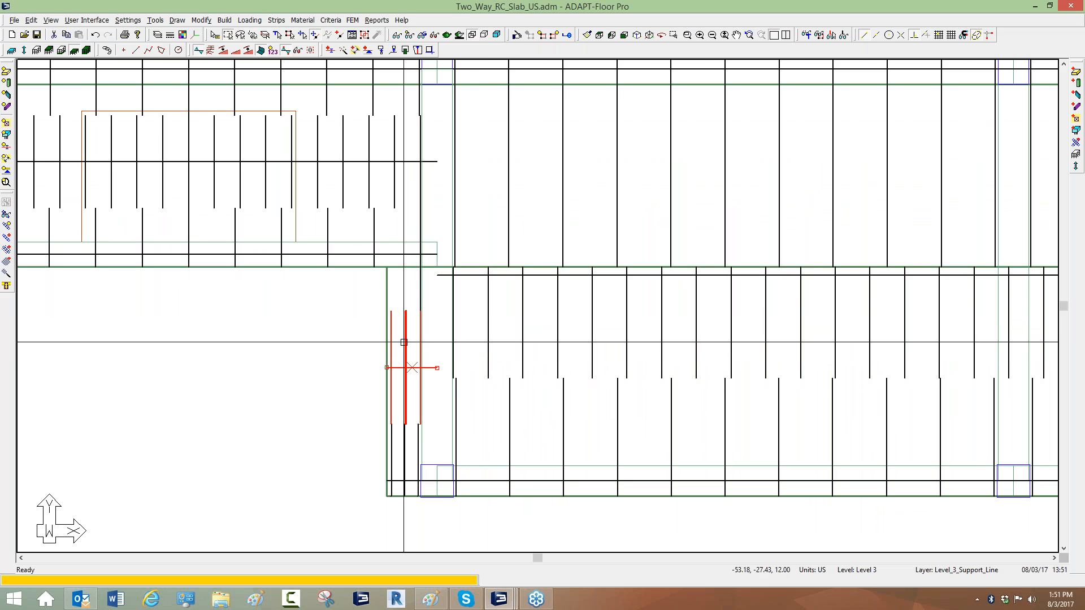
left_click(404, 256)
key("Escape")
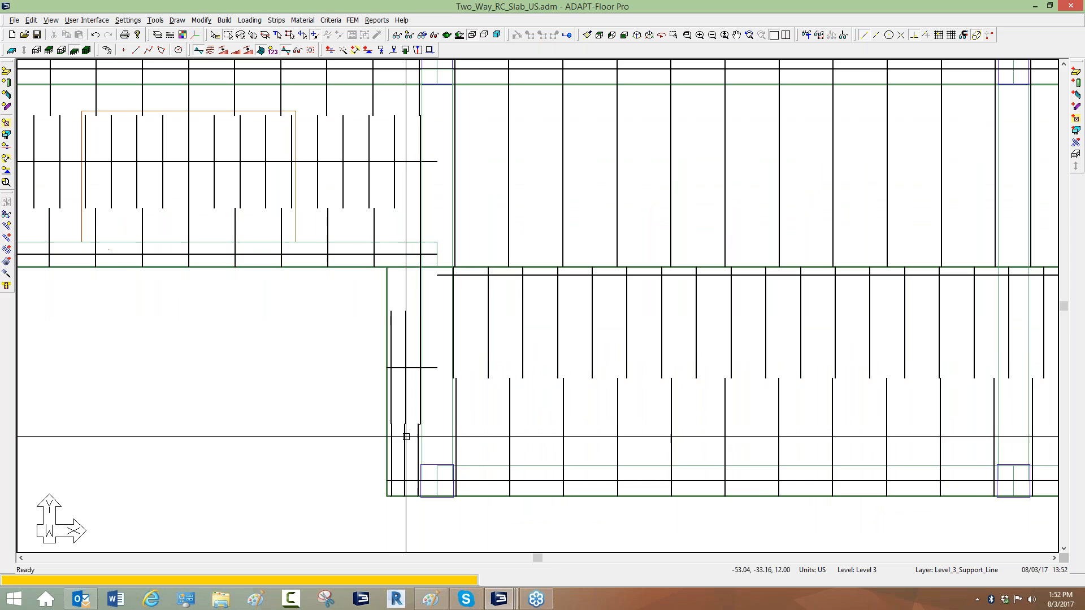
left_click(405, 440)
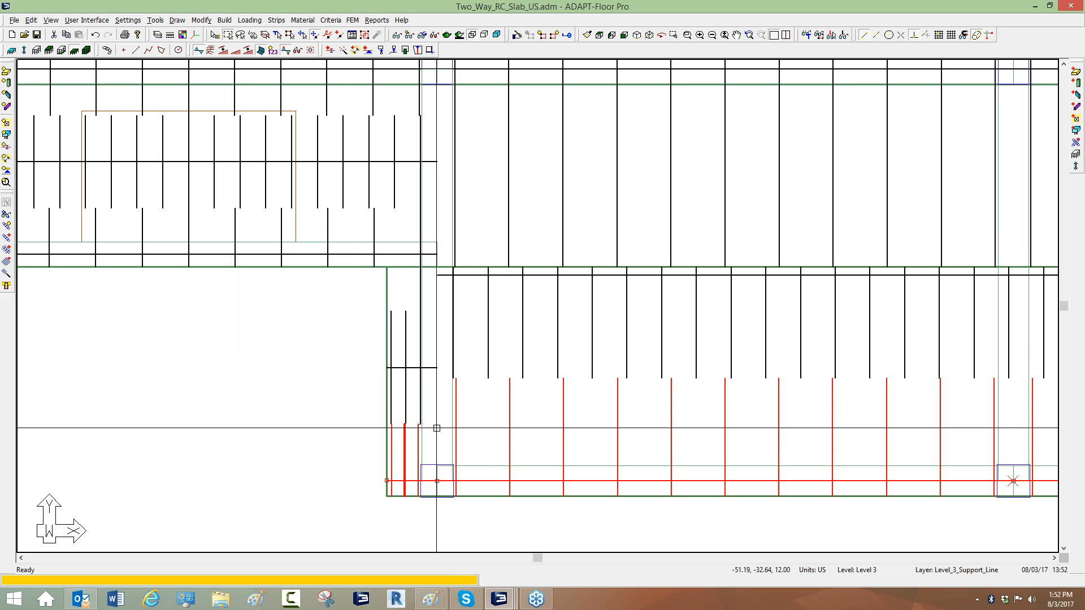
left_click(337, 387)
scroll(322, 401, "down", 2)
scroll(610, 480, "down", 3)
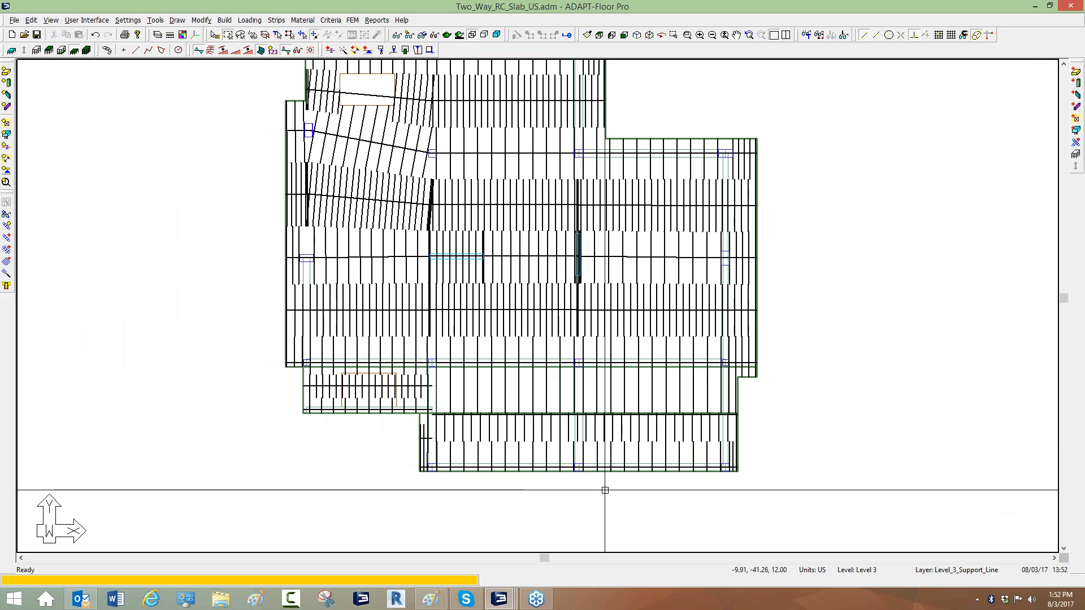
scroll(467, 478, "down", 2)
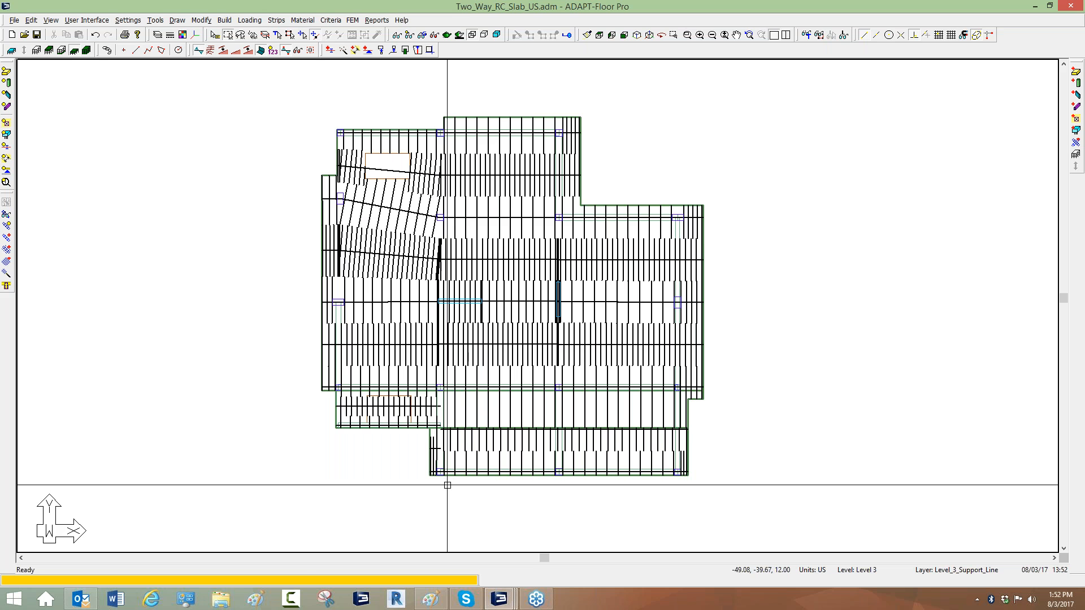
Switch to the Two_Way_RC_Slab_US_MS.adm model window.
mouse_move(499, 599)
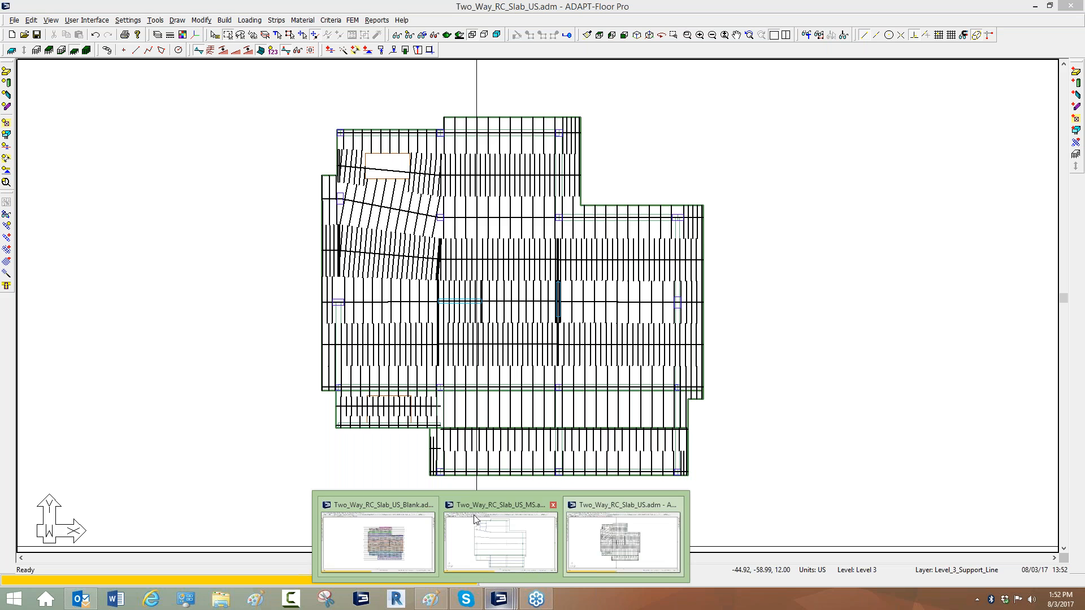
left_click(503, 510)
scroll(435, 348, "down", 3)
scroll(440, 344, "up", 2)
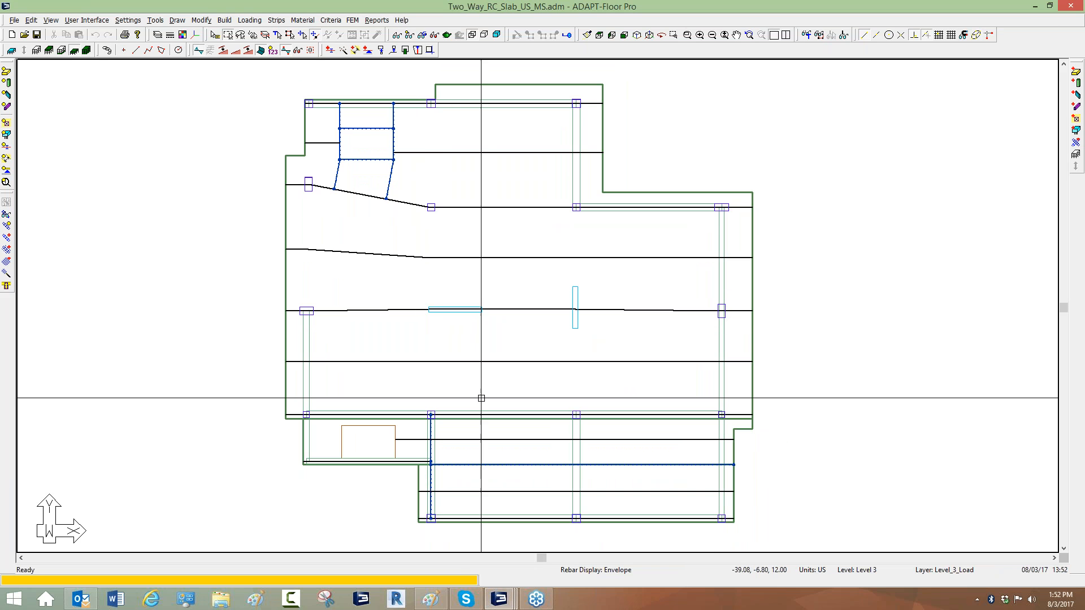
scroll(407, 214, "down", 2)
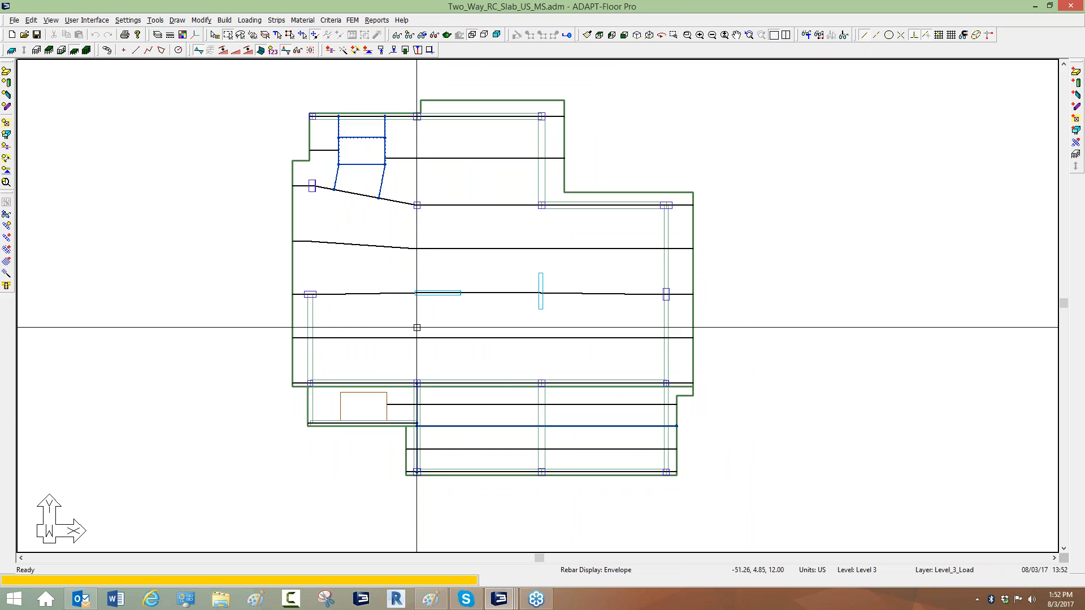
Review the Analysis/Design Options in the beam criteria.
left_click(330, 21)
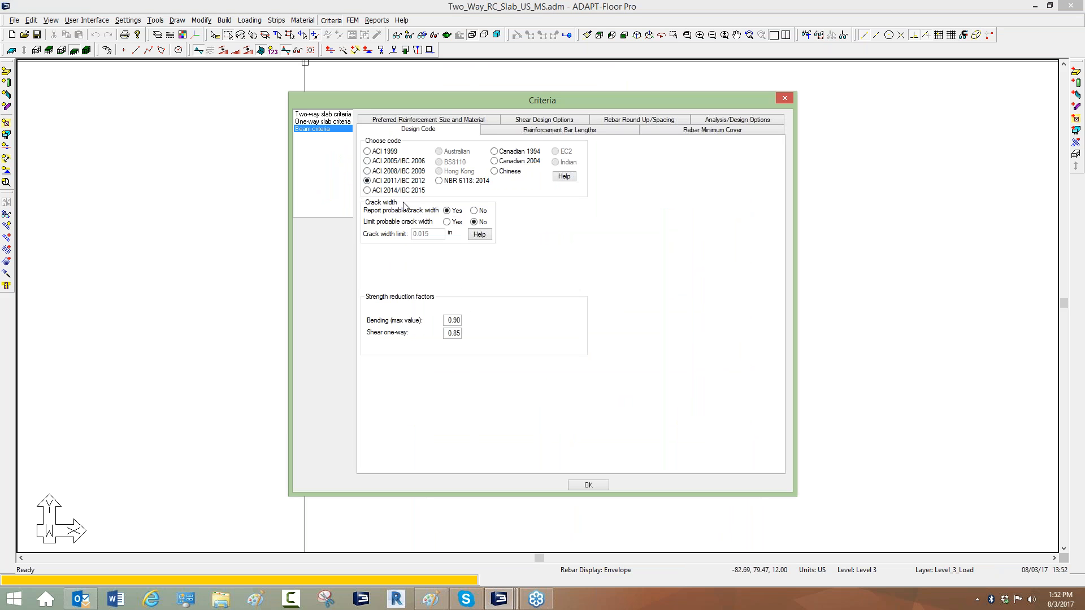
left_click(733, 121)
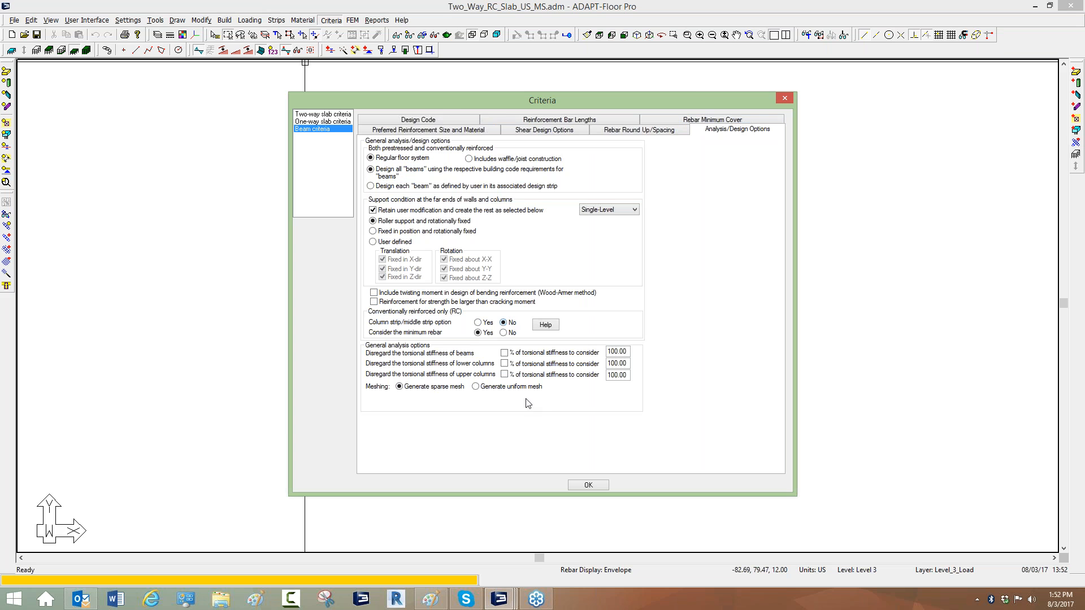
left_click(588, 485)
Zoom in on the slab's upper region and select its top support line to inspect it.
scroll(446, 116, "up", 4)
scroll(446, 119, "up", 2)
left_click(446, 119)
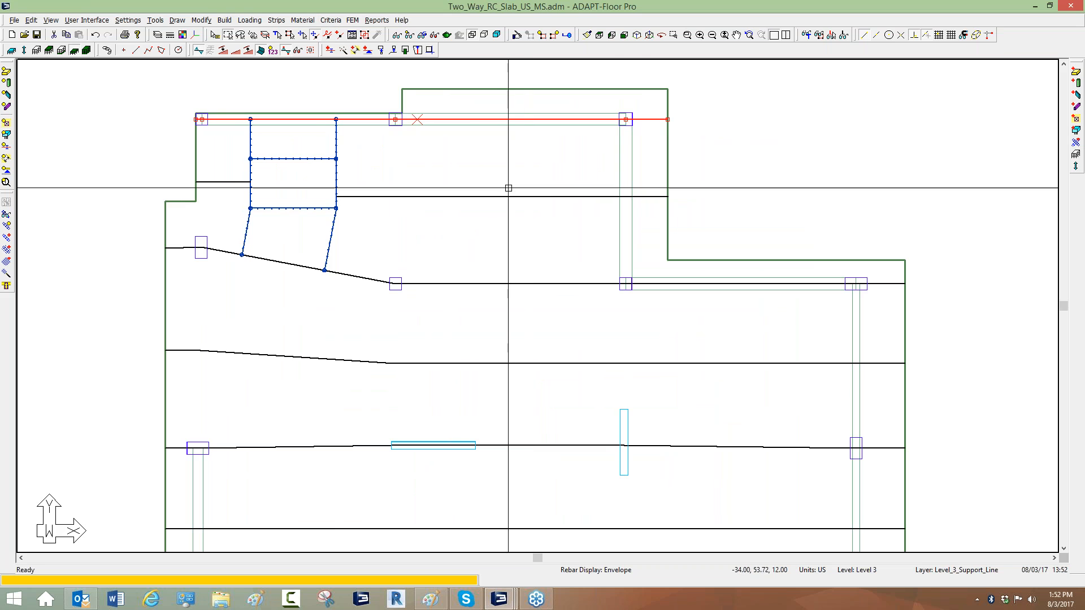
middle_click_drag(487, 303, 469, 221)
scroll(468, 221, "down", 2)
left_click(488, 318)
key("Escape")
middle_click_drag(437, 191, 454, 242)
scroll(446, 232, "up", 2)
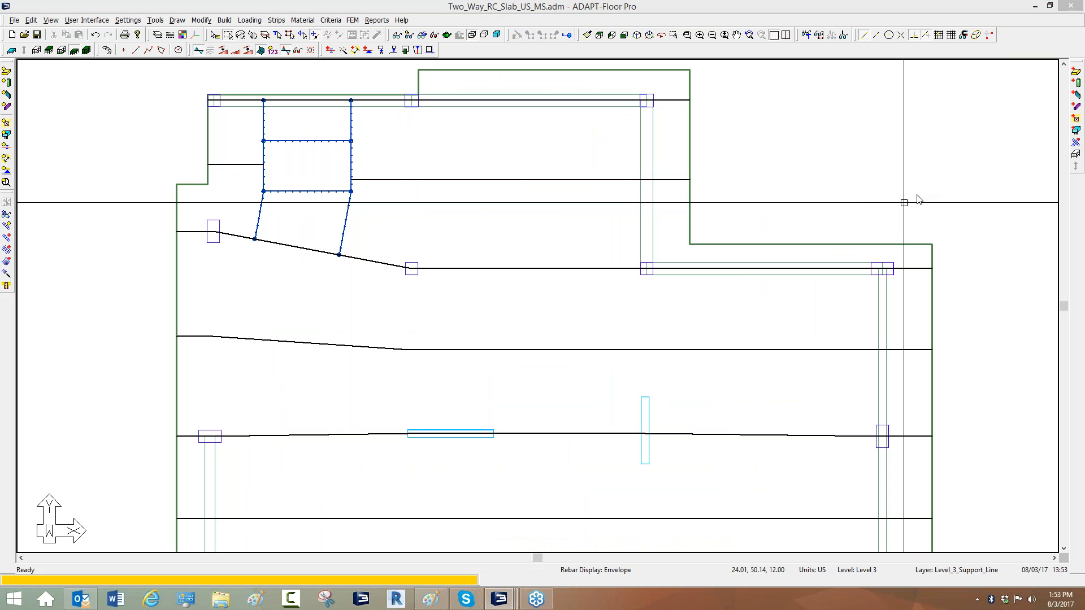
left_click(938, 235)
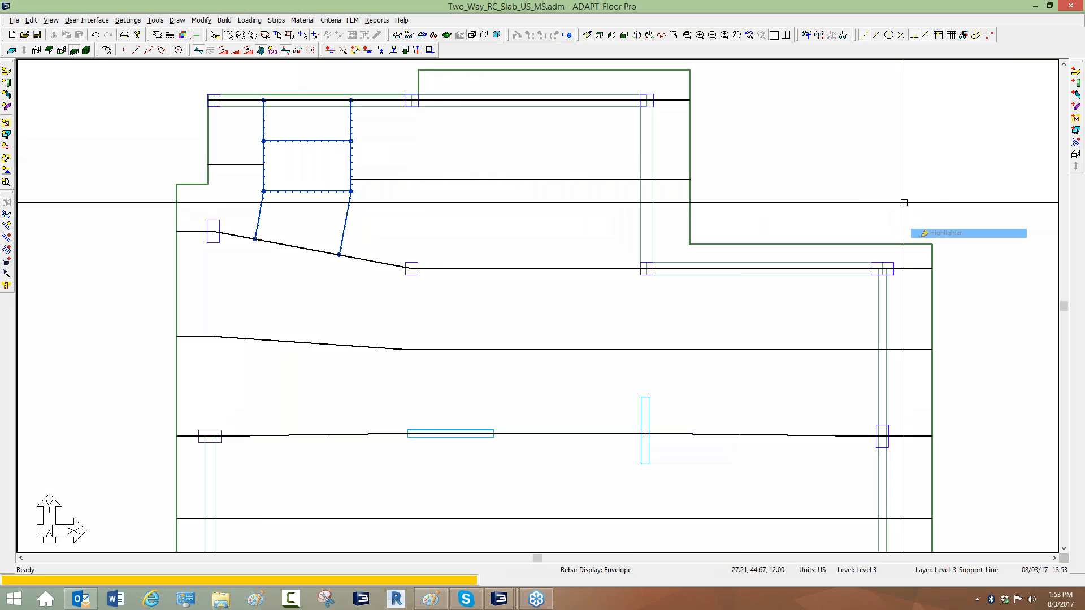
left_click_drag(354, 144, 657, 137)
left_click_drag(347, 212, 722, 234)
mouse_move(655, 144)
left_mouse_down()
mouse_move(693, 148)
mouse_move(644, 202)
mouse_move(602, 208)
left_mouse_up()
left_click_drag(596, 138, 542, 206)
left_click_drag(553, 159, 497, 212)
left_click_drag(502, 160, 434, 218)
left_click_drag(439, 166, 390, 208)
left_click_drag(379, 157, 339, 183)
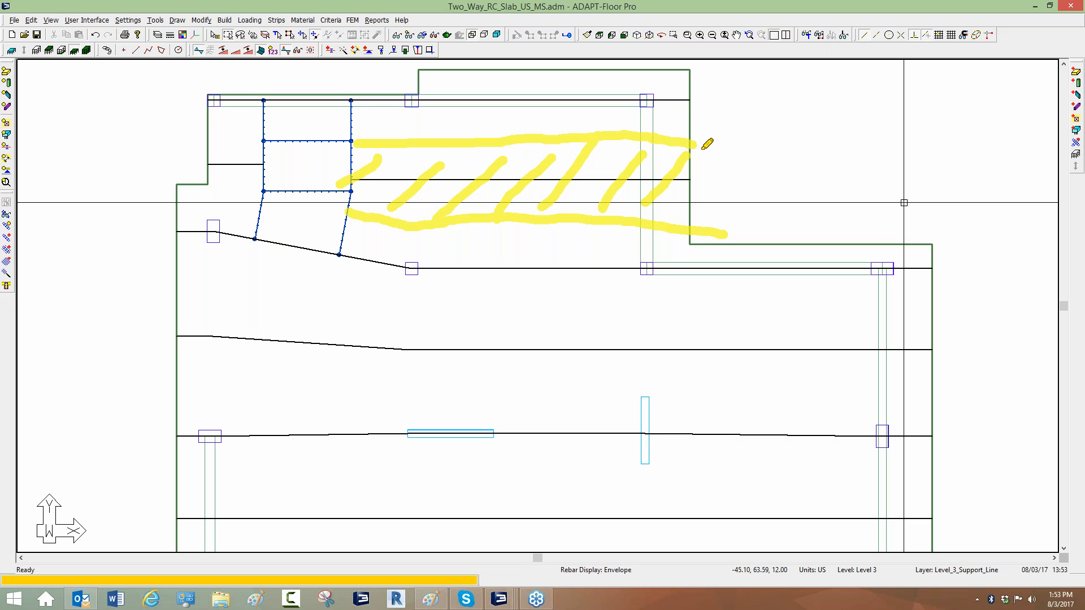
key("Escape")
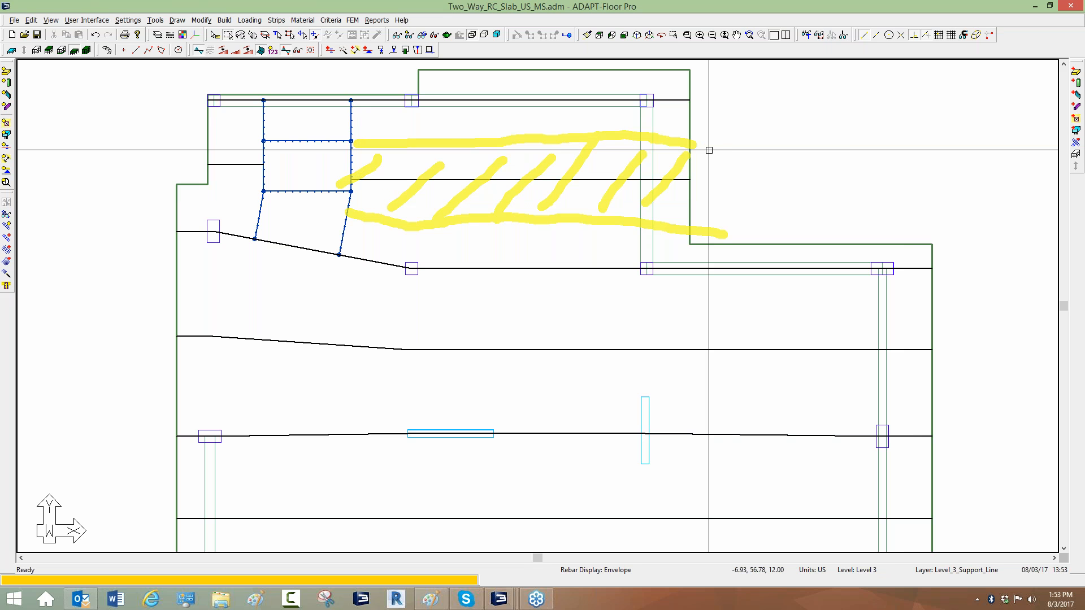
right_click(710, 150)
left_click(740, 158)
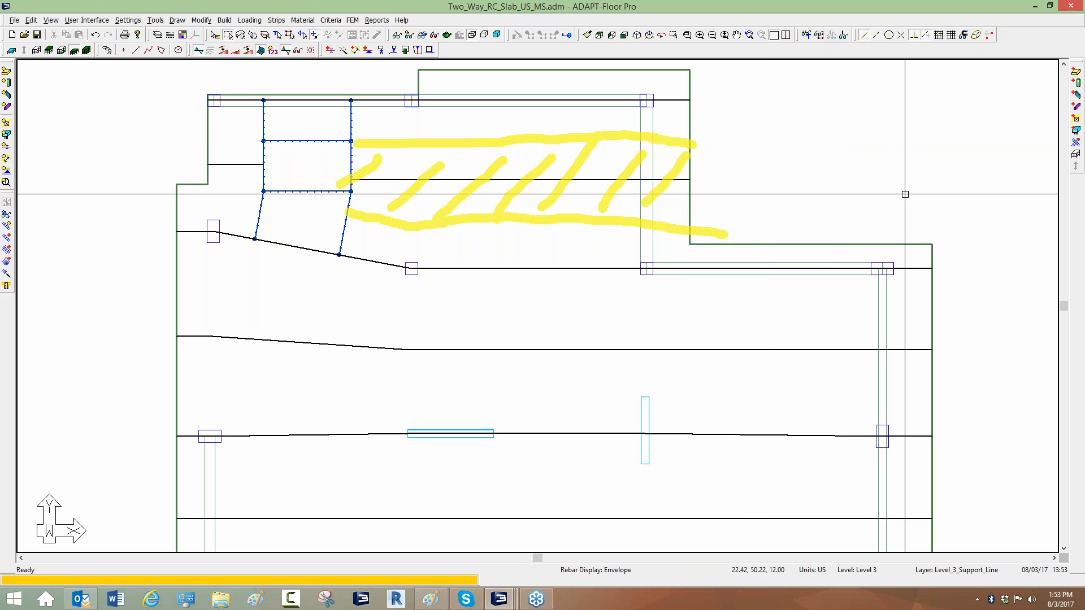
right_click(936, 260)
left_click(938, 265)
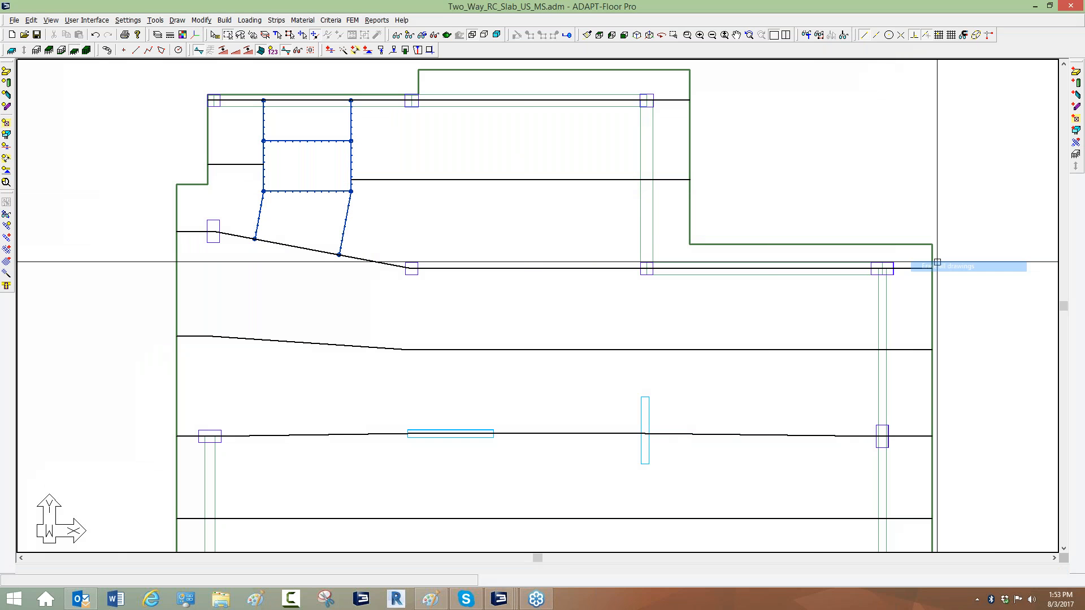
Generate design sections automatically using Regenerate Tributaries.
scroll(520, 146, "down", 1)
left_click(269, 21)
mouse_move(415, 101)
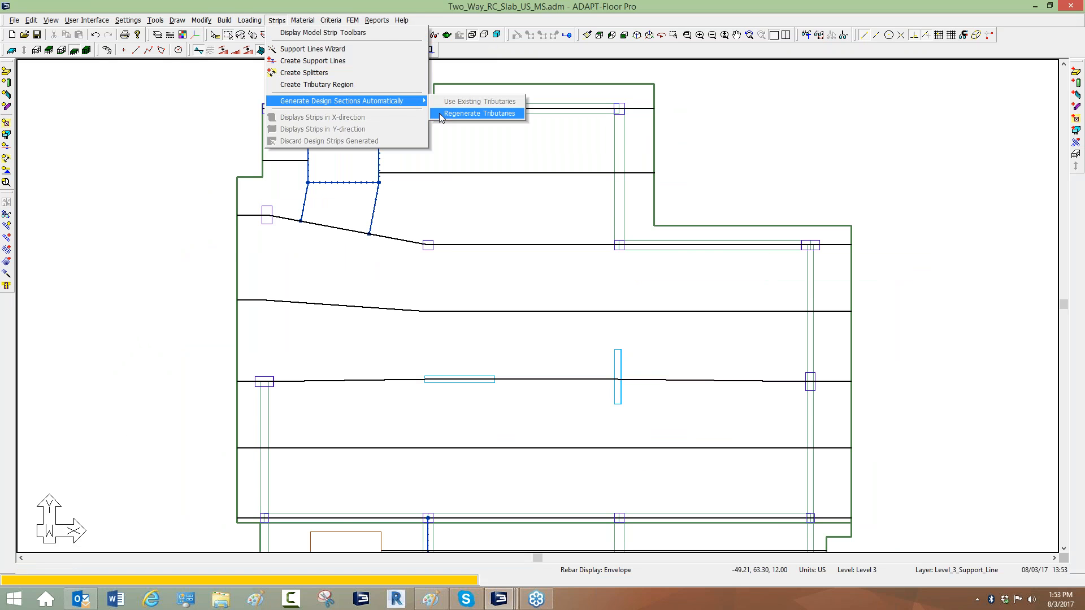
left_click(479, 114)
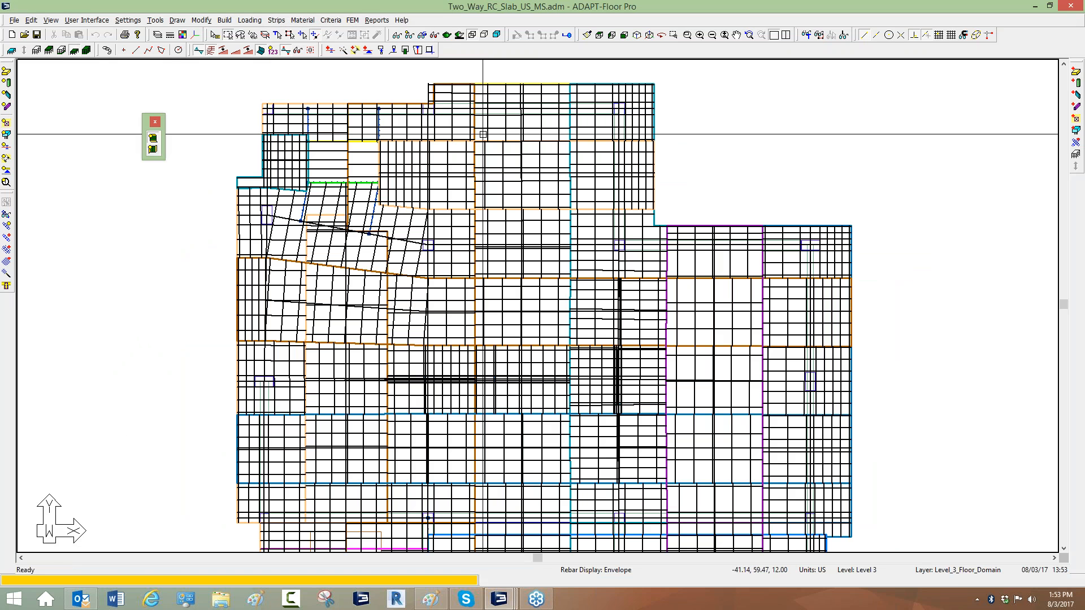
Display the X-direction design strips and select the top strip to inspect its sections.
left_click(434, 35)
left_click(152, 149)
middle_click_drag(346, 171, 372, 186)
scroll(506, 167, "up", 3)
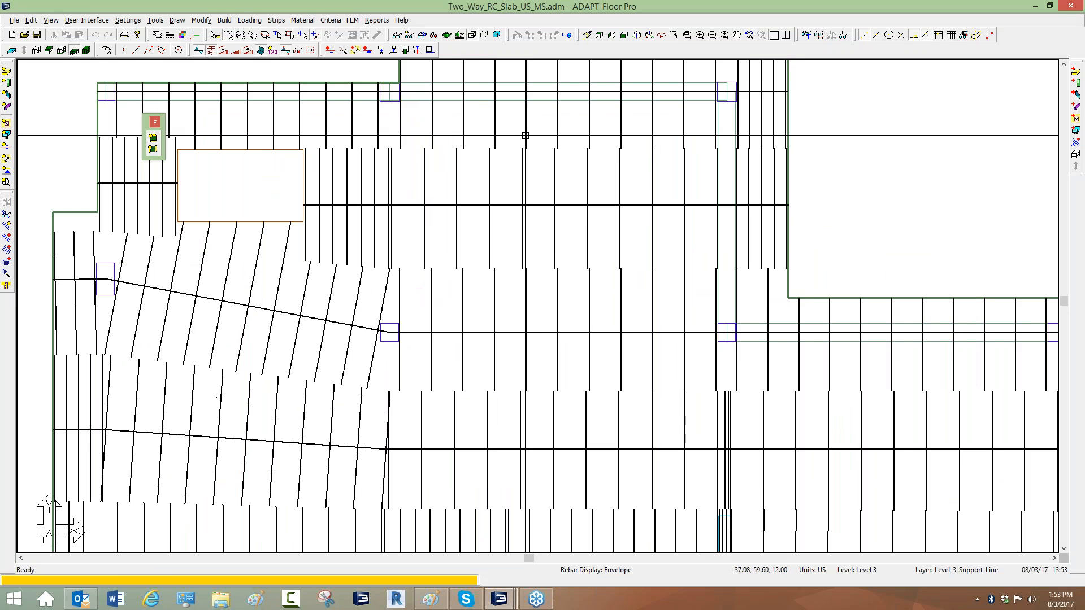
left_click(525, 136)
scroll(487, 145, "down", 3)
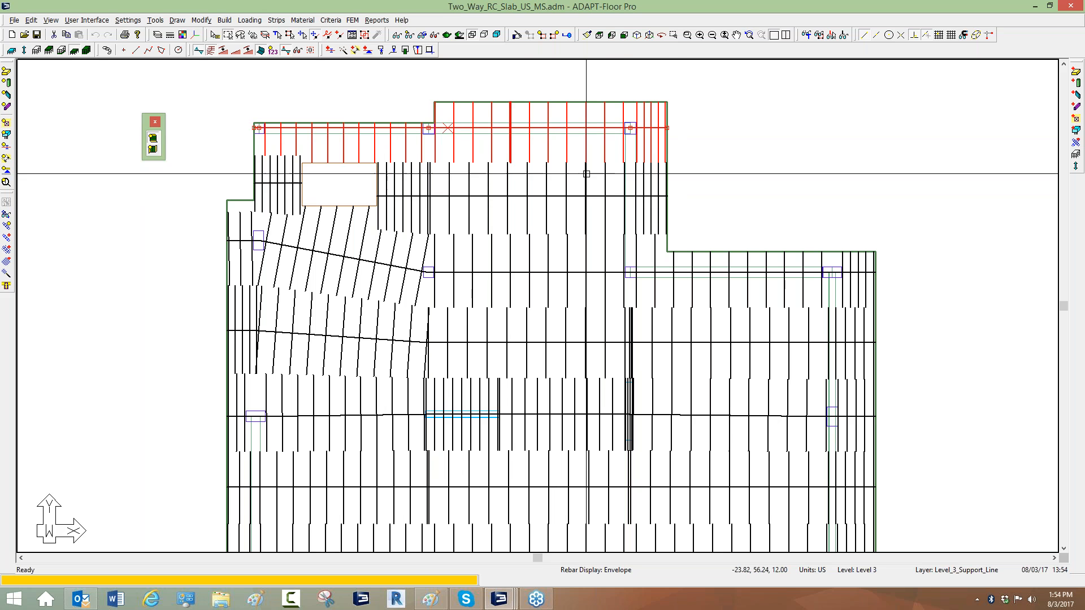
scroll(499, 99, "up", 2)
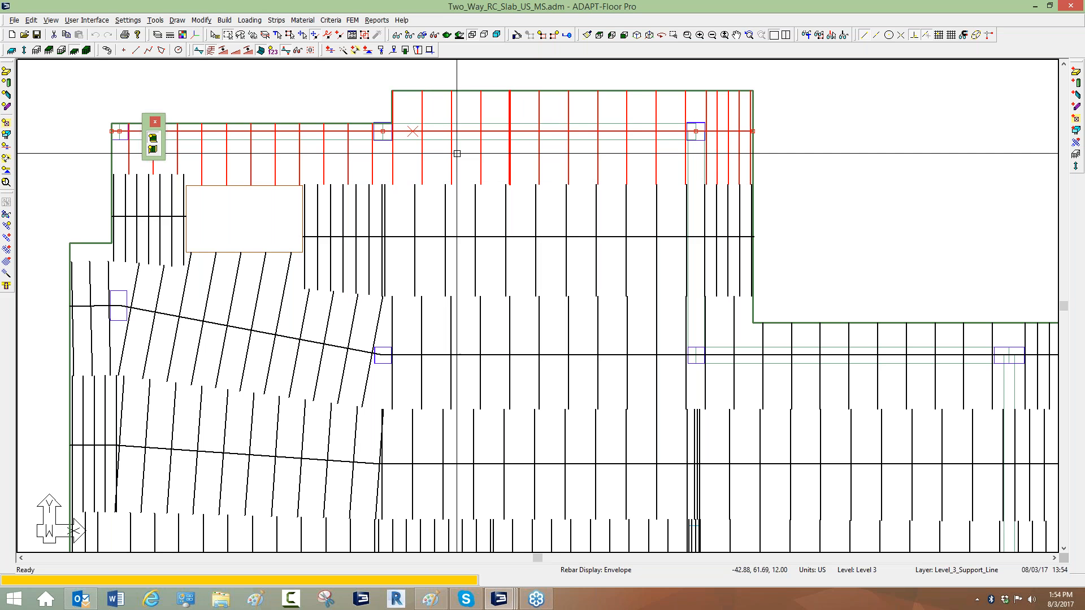
Open the top support line's properties and view its design section zoom.
double_click(515, 156)
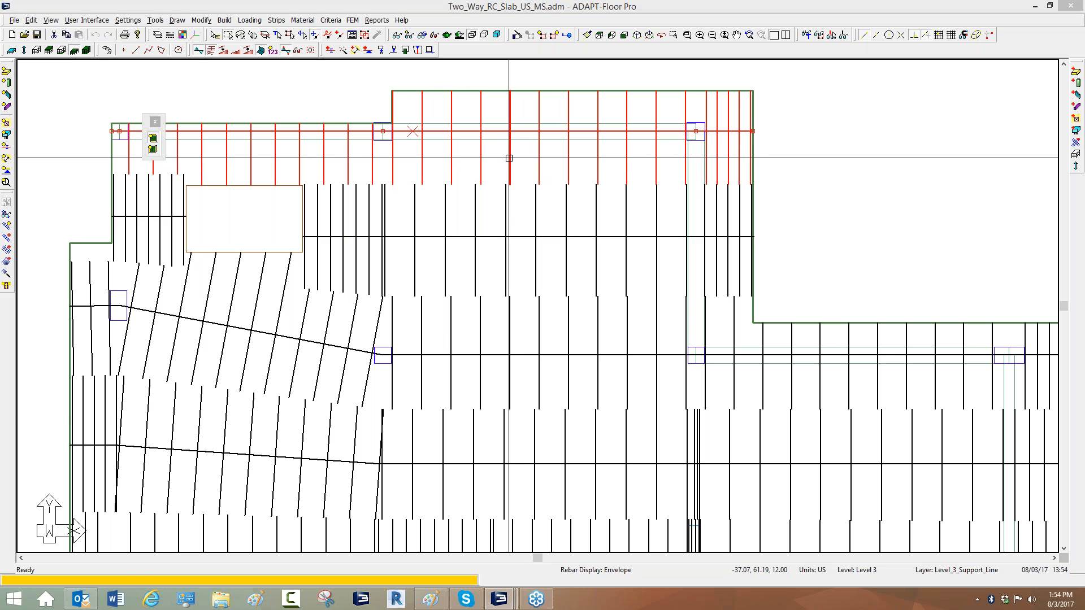
left_click(126, 54)
left_click_drag(127, 22, 346, 33)
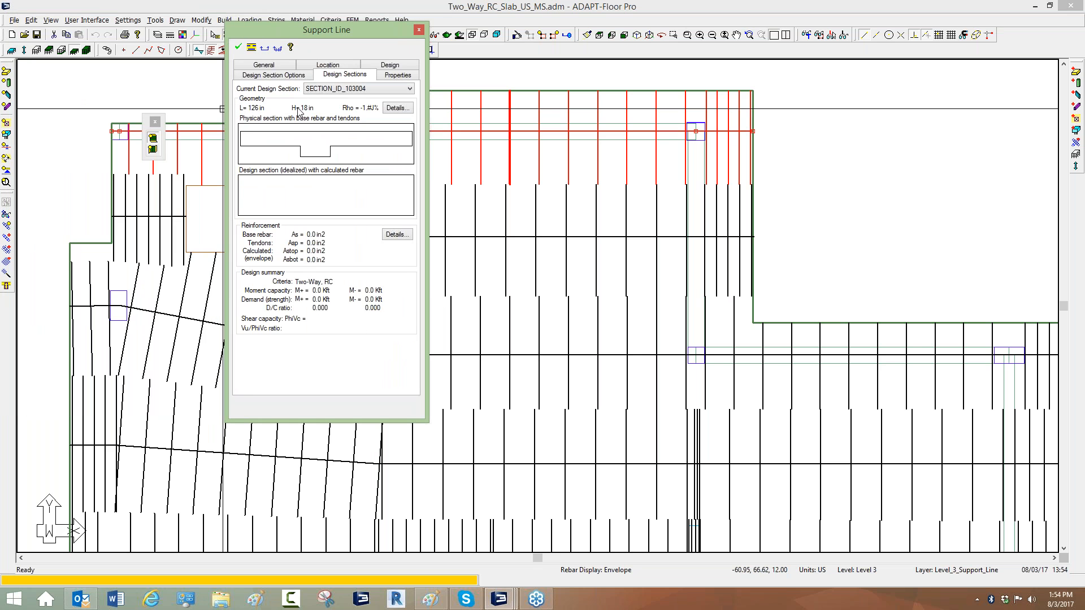
left_click(315, 153)
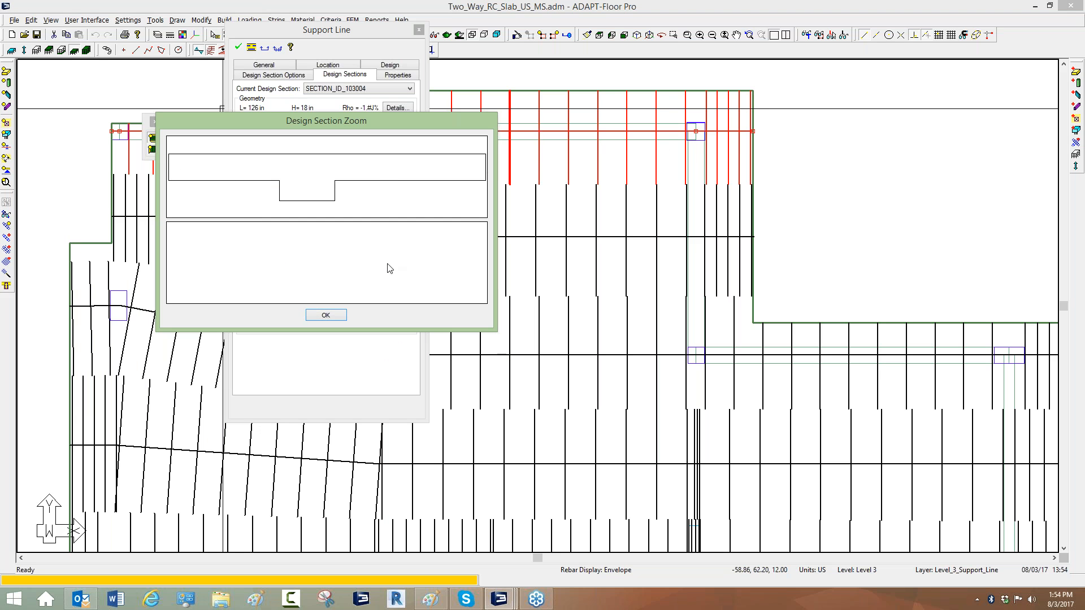
left_click(327, 314)
left_click(419, 30)
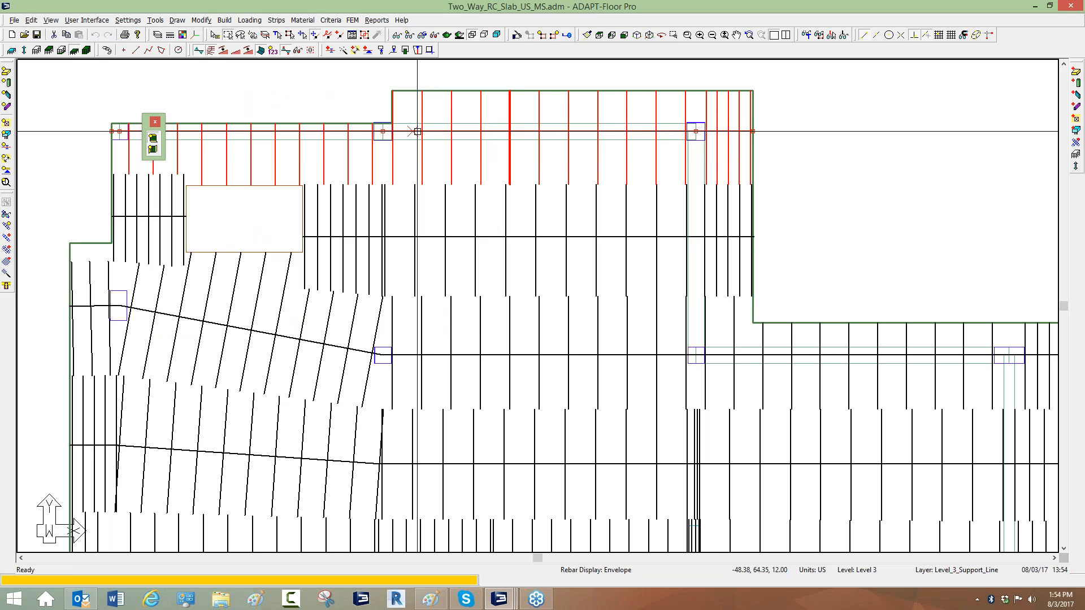
key("Escape")
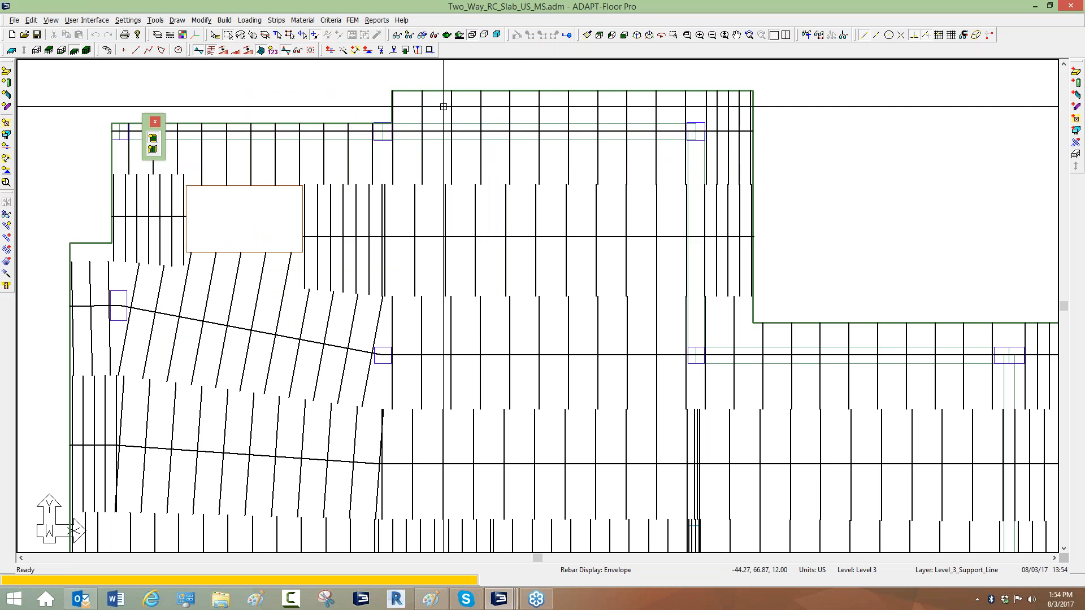
Discard the generated design strips.
scroll(439, 106, "down", 2)
left_click(277, 20)
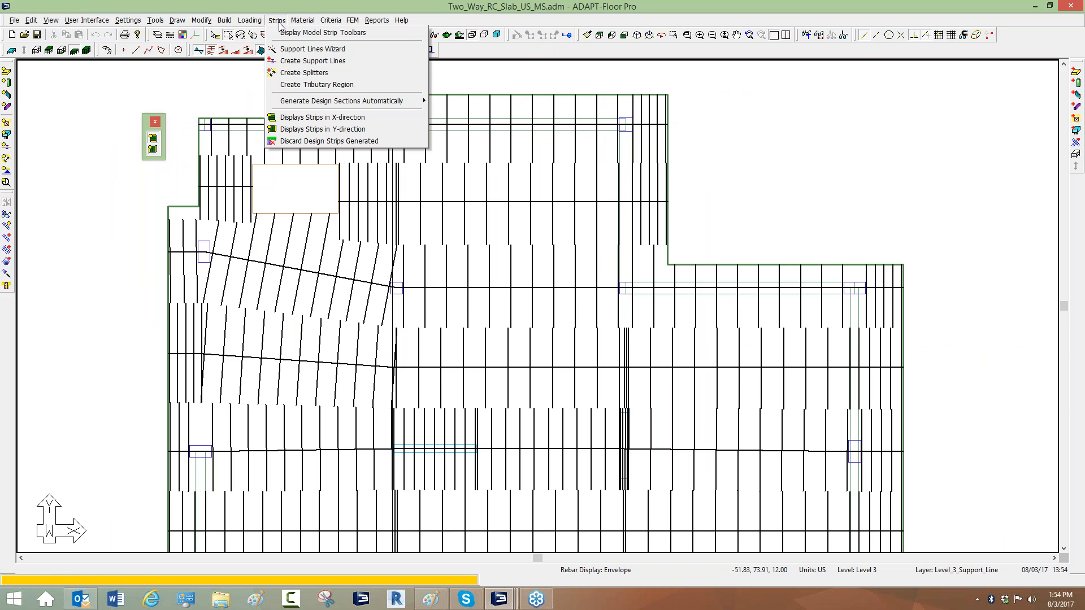
left_click(294, 138)
left_click(493, 324)
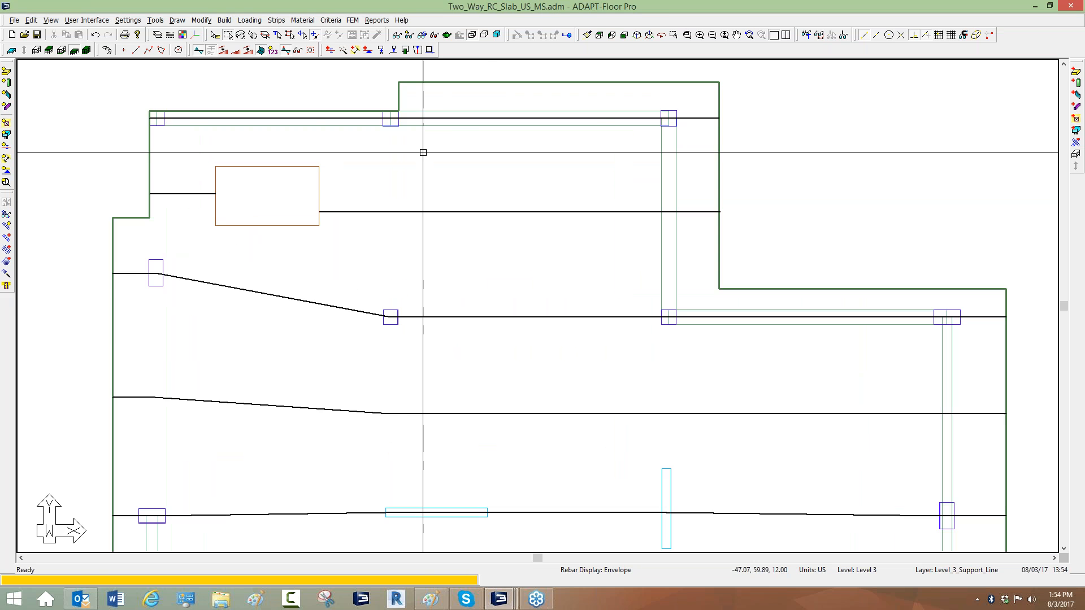
Review the displayed items in the view items settings.
scroll(320, 124, "down", 1)
left_click(398, 35)
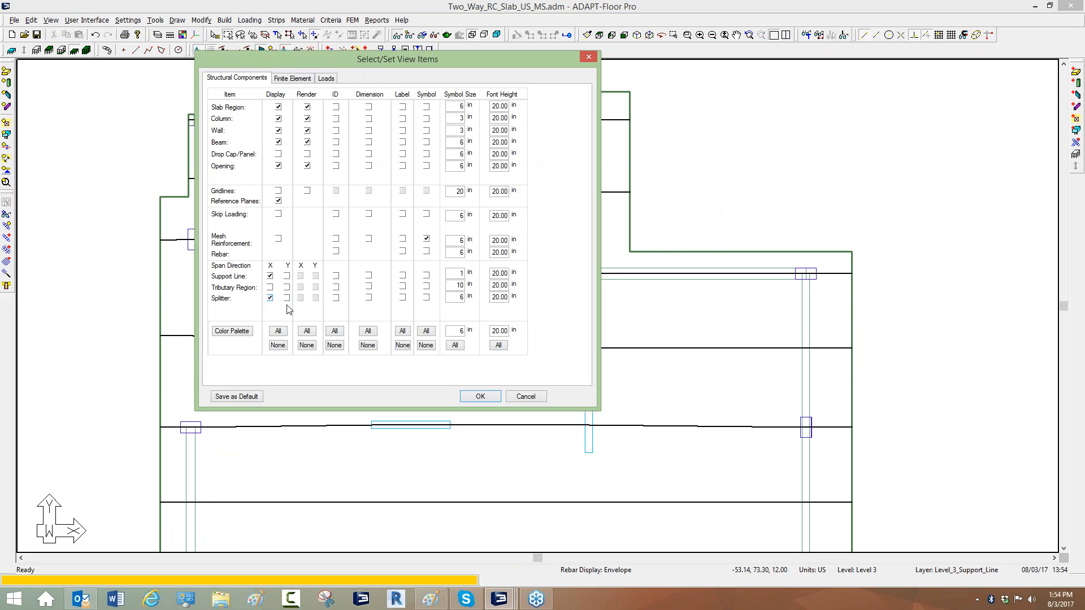
left_click(480, 397)
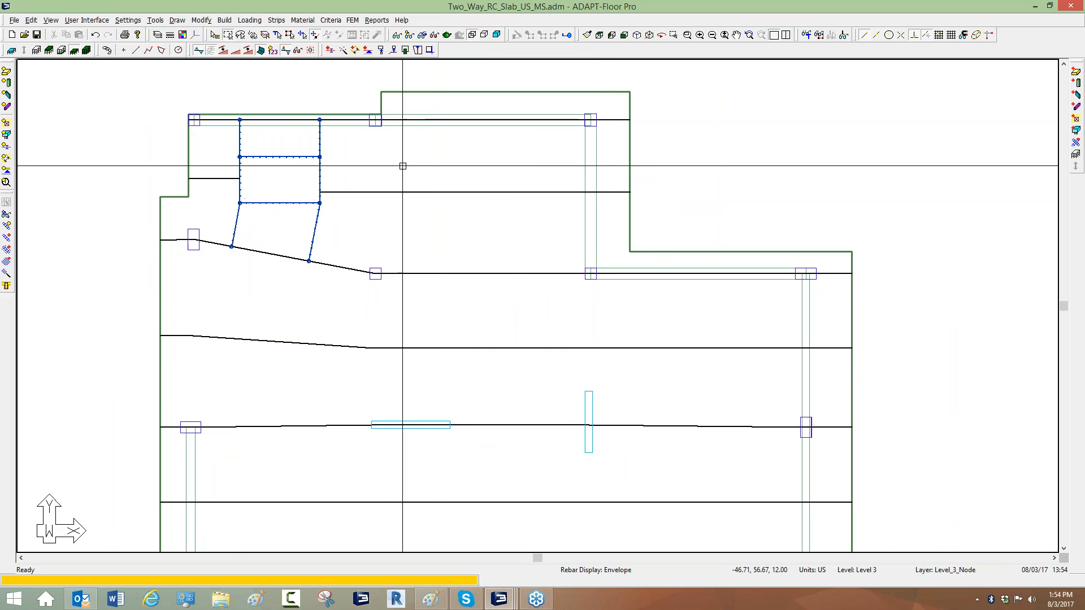
Create a splitter along the upper slab edge from the step corner to the right slab edge.
scroll(376, 170, "up", 2)
left_click(275, 22)
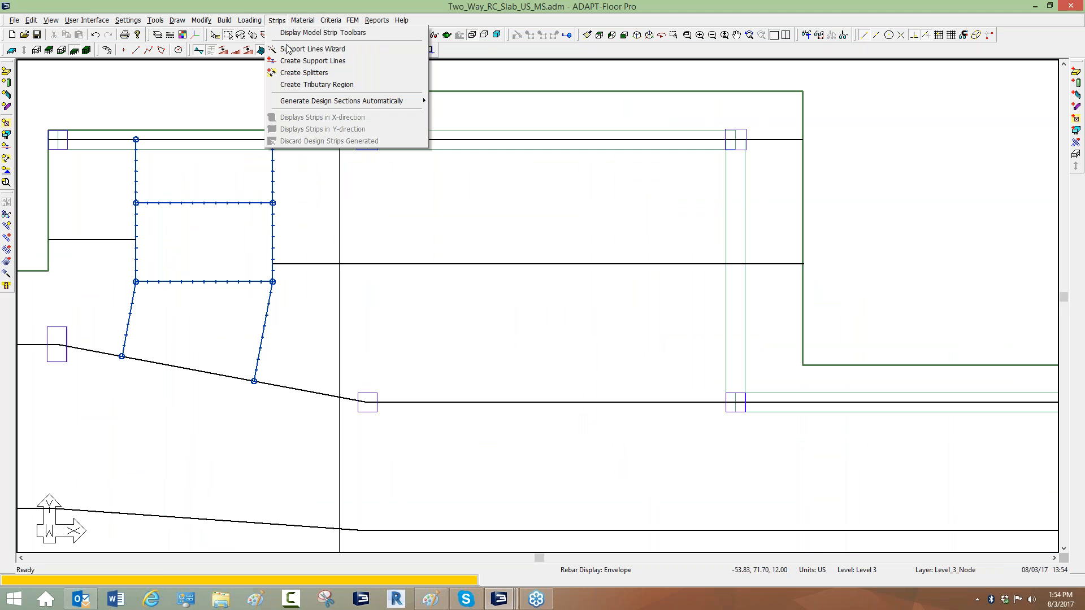
left_click(294, 74)
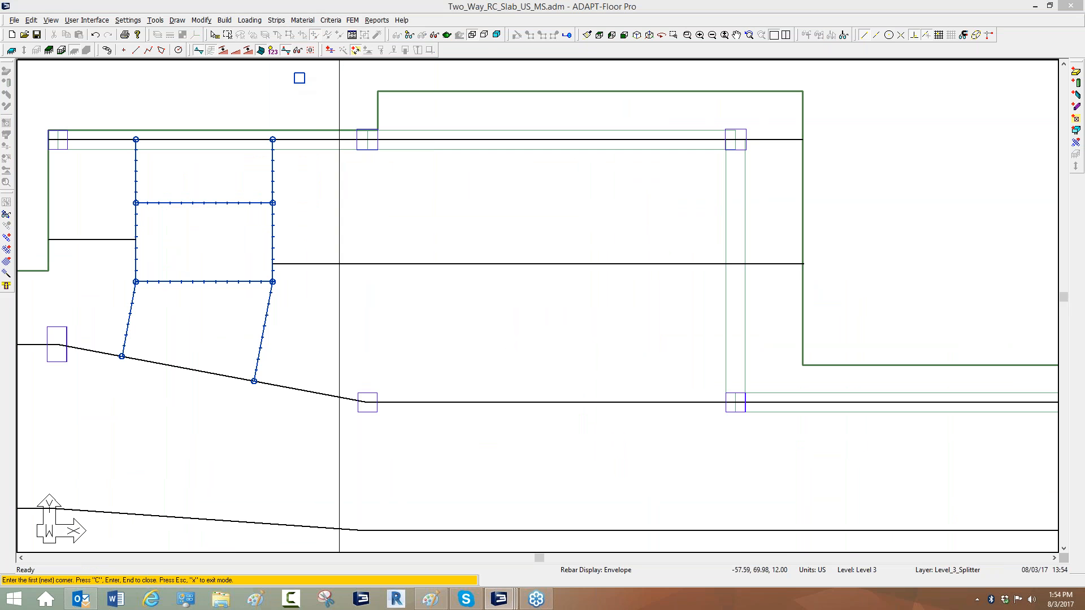
left_click(112, 108)
left_click(82, 127)
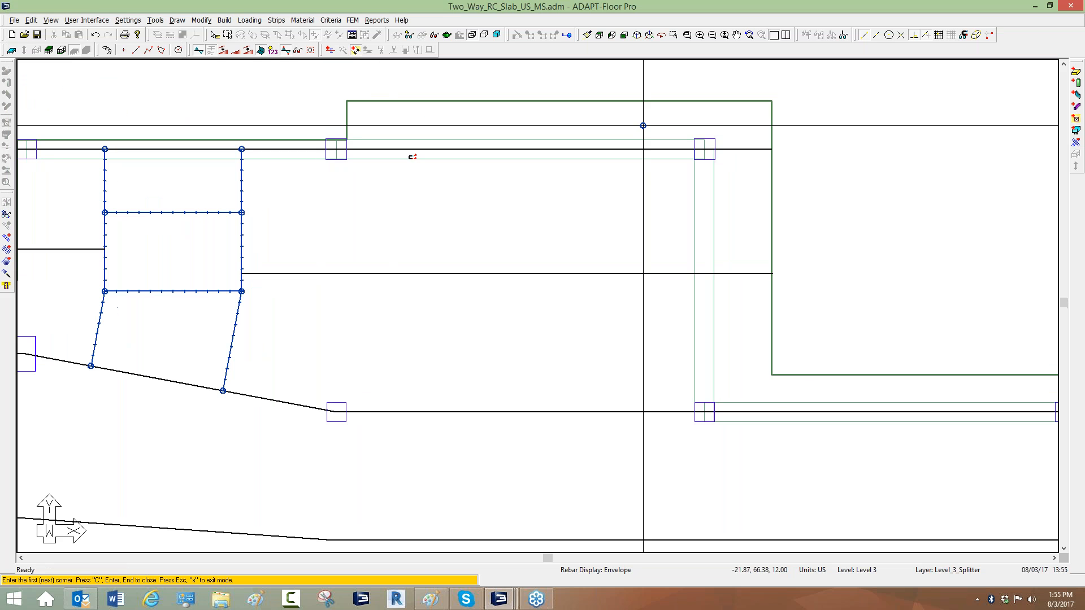
scroll(337, 138, "up", 1)
left_click(348, 136)
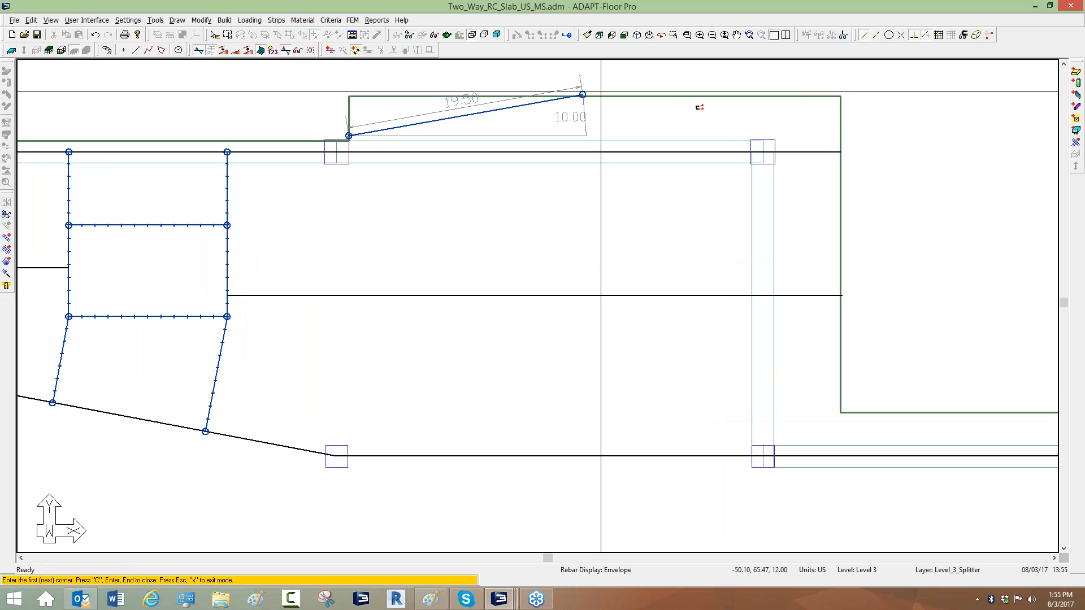
left_click(845, 135)
key("Return")
Draw a second splitter just below along the top support line to the right slab edge and exit the command.
left_click(226, 168)
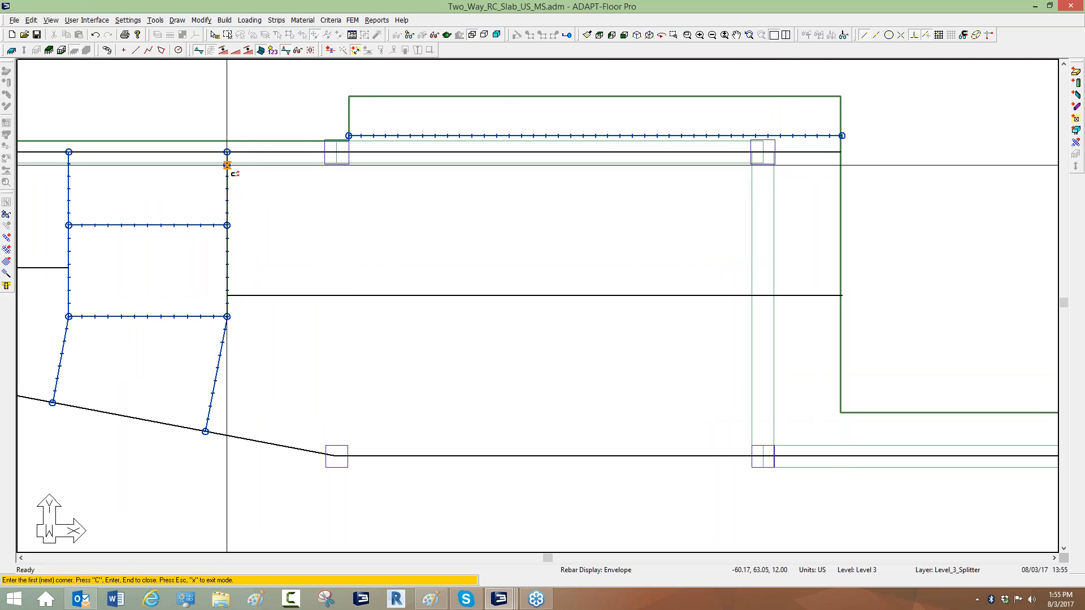
left_click(851, 165)
scroll(474, 161, "down", 2)
right_click(334, 98)
left_click(347, 109)
scroll(361, 112, "down", 1)
left_click(350, 21)
left_click(351, 21)
Regenerate tributaries and design sections automatically.
left_click(277, 20)
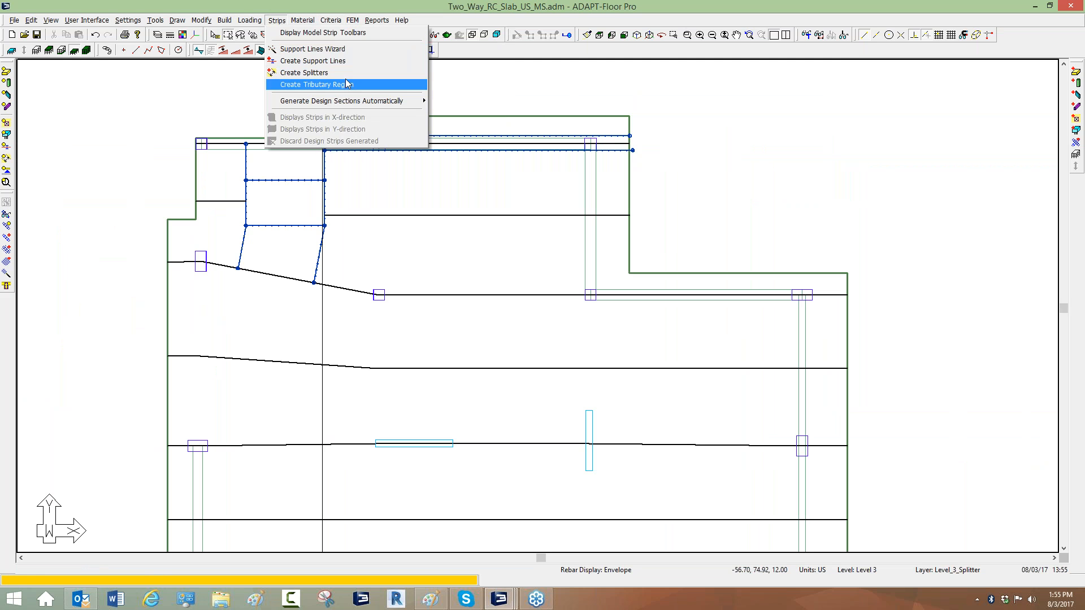
mouse_move(347, 101)
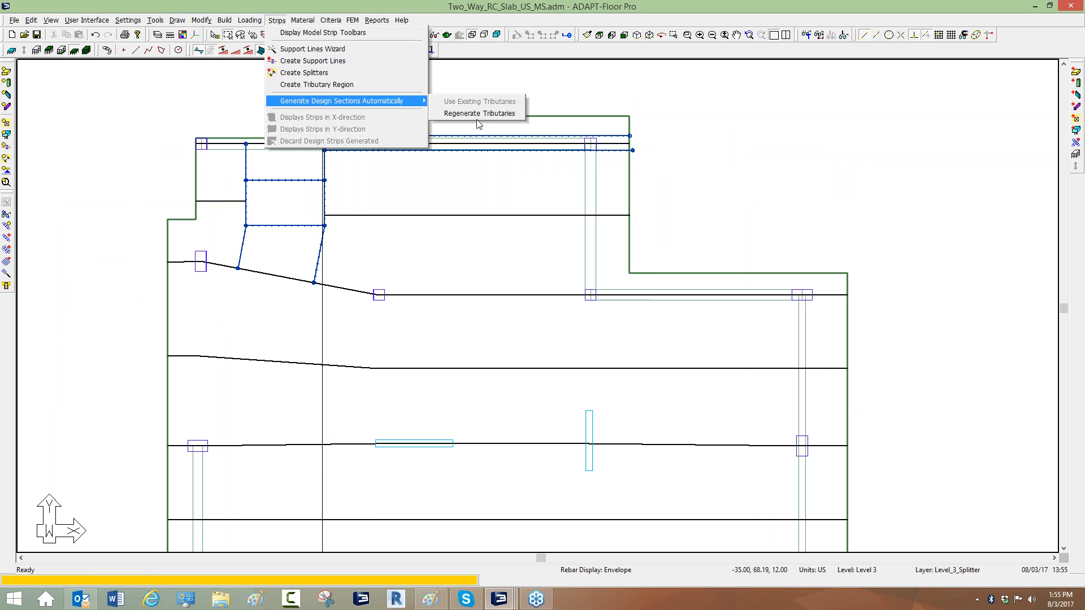
left_click(476, 111)
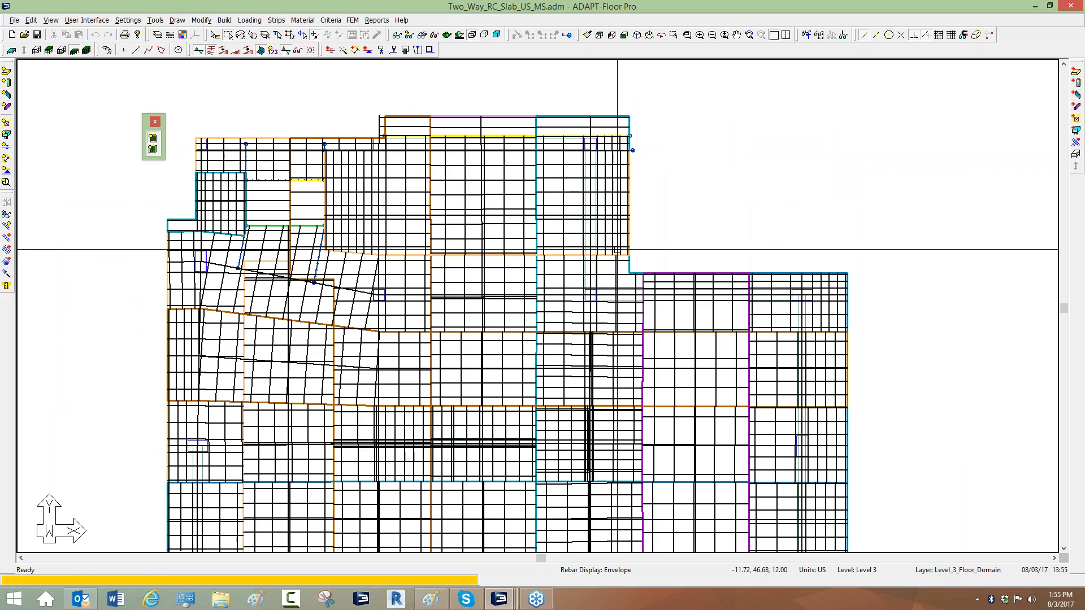
Display the X-direction design strips and zoom into the strip along the upper slab edge.
left_click(410, 35)
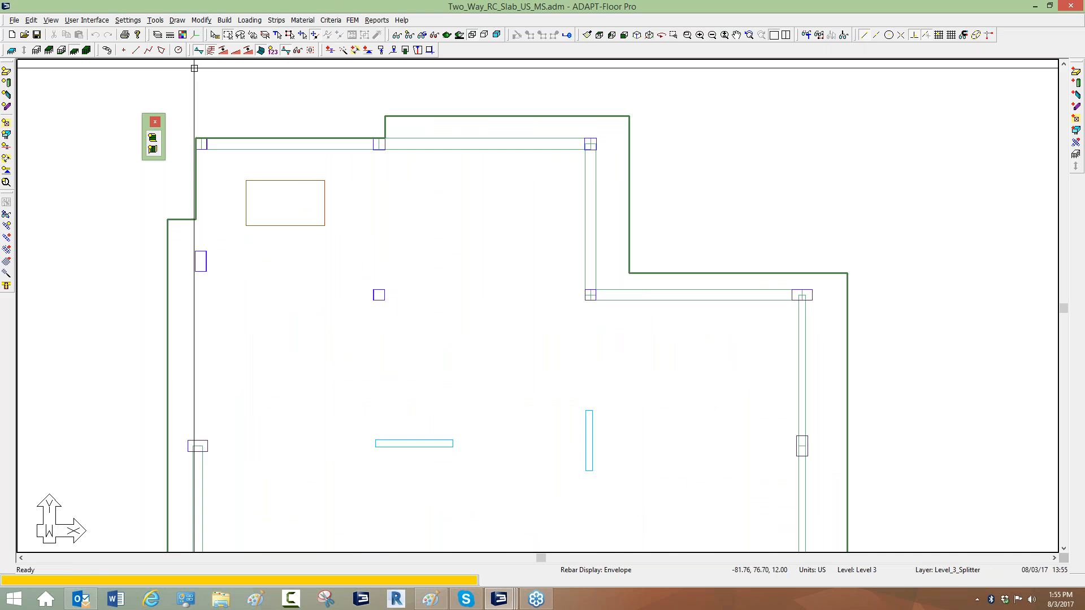
left_click(152, 138)
scroll(452, 164, "up", 1)
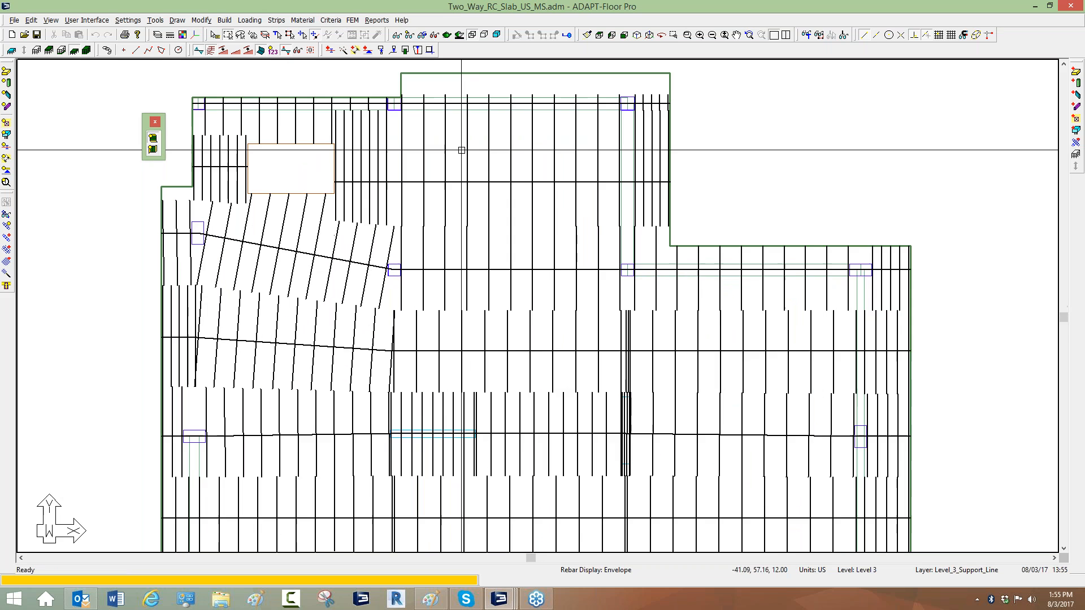
scroll(459, 110, "up", 2)
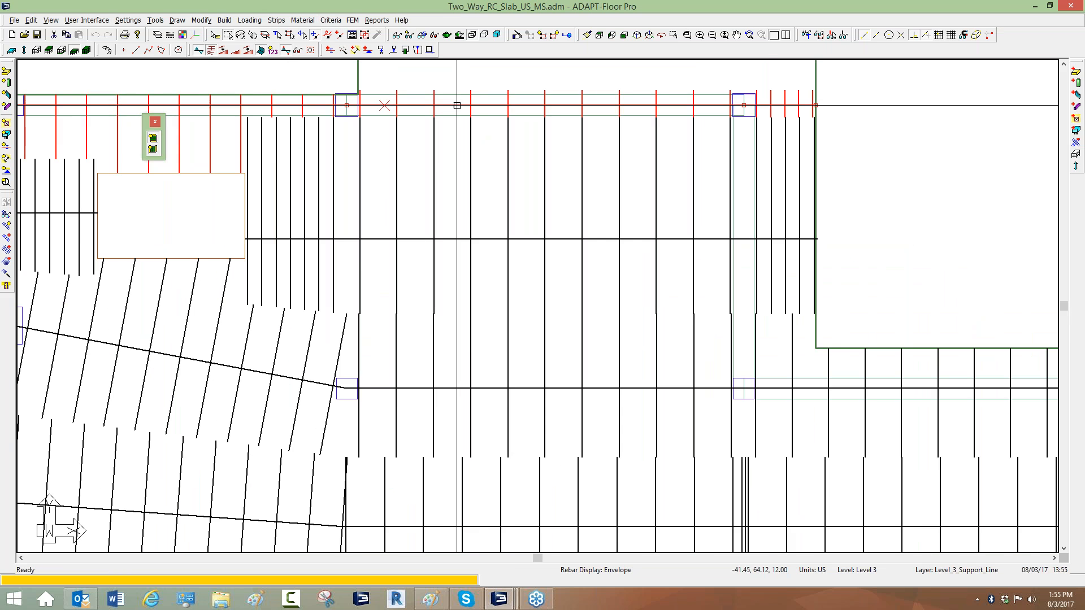
scroll(458, 106, "down", 3)
scroll(468, 116, "up", 4)
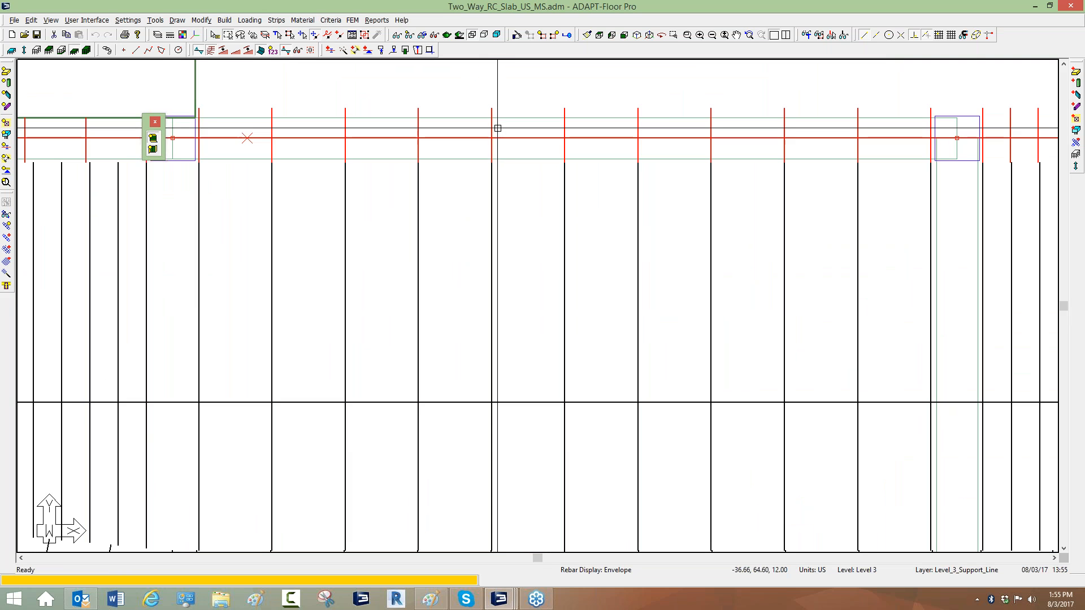
Open the top support line's properties, view its Design Sections tab, and close it.
double_click(491, 126)
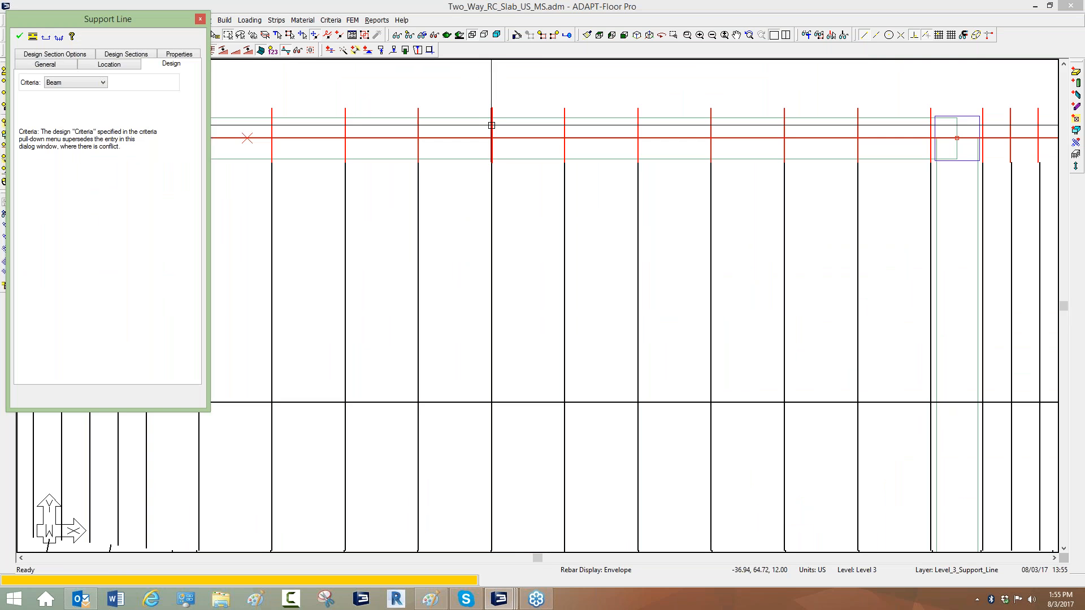
left_click(102, 55)
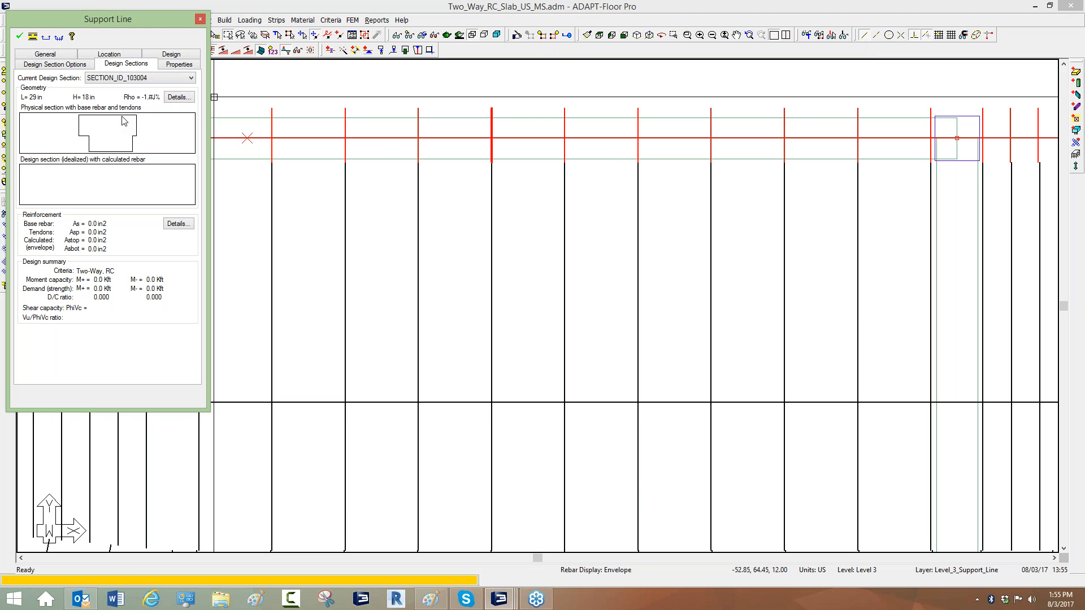
left_click(200, 18)
Inspect the design strips along the upper part of the slab and return to the default display.
scroll(416, 153, "down", 2)
scroll(415, 154, "down", 1)
left_click(409, 242)
scroll(403, 242, "down", 1)
scroll(405, 270, "up", 1)
scroll(405, 273, "up", 1)
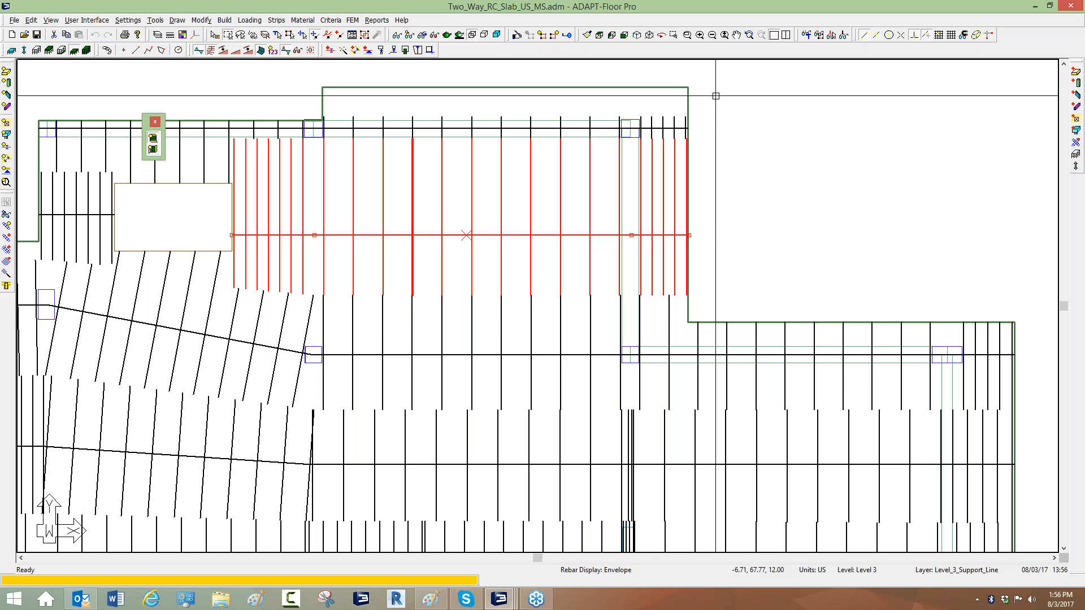
scroll(497, 149, "down", 4)
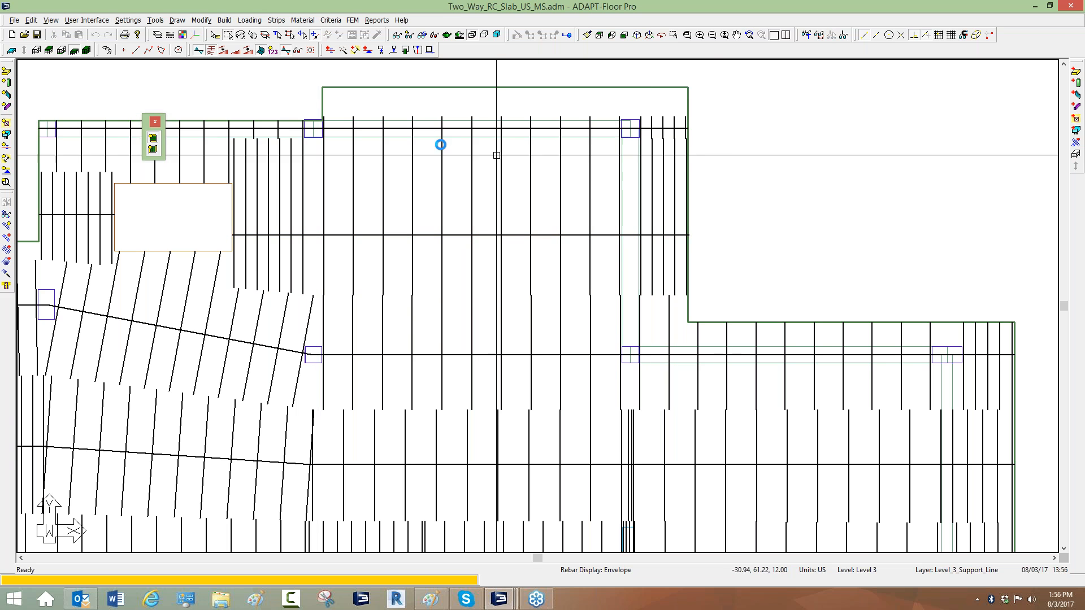
scroll(382, 252, "up", 6)
scroll(656, 308, "down", 5)
scroll(626, 251, "up", 5)
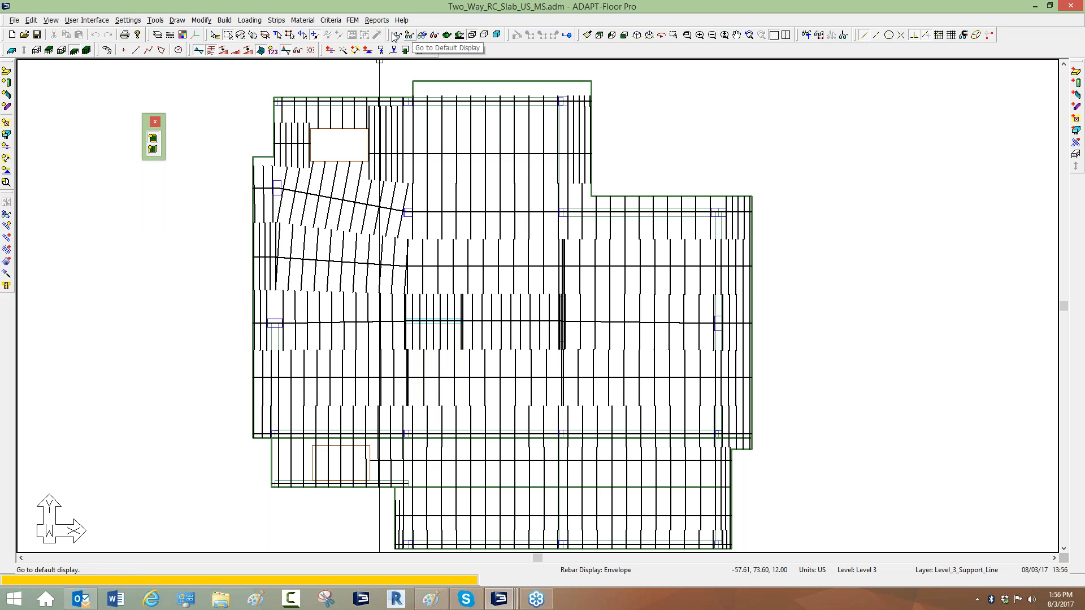
Discard the regenerated design strips.
left_click(276, 20)
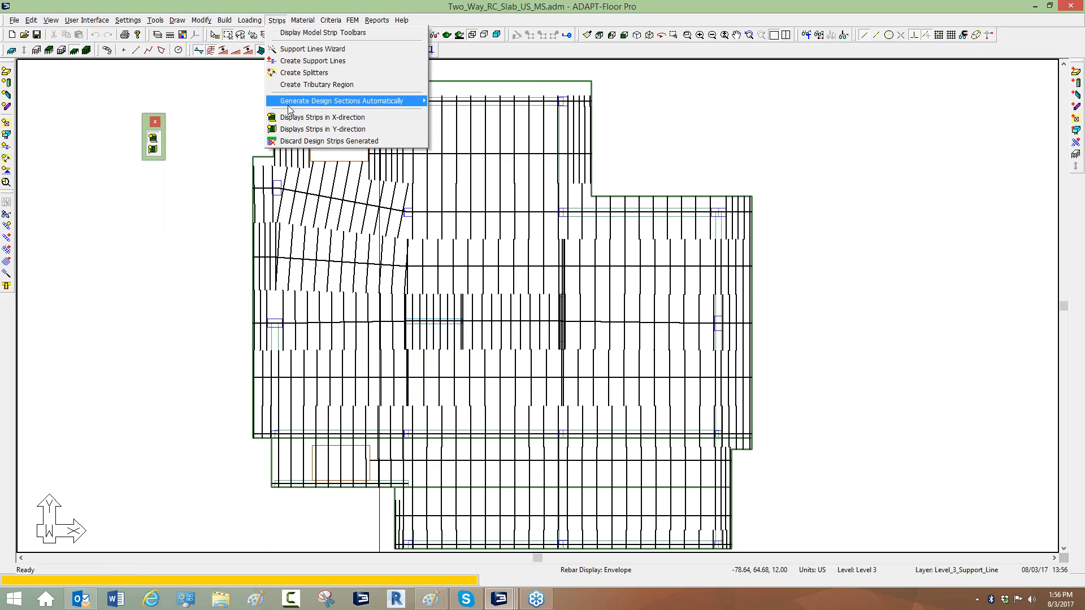
left_click(293, 140)
left_click(487, 324)
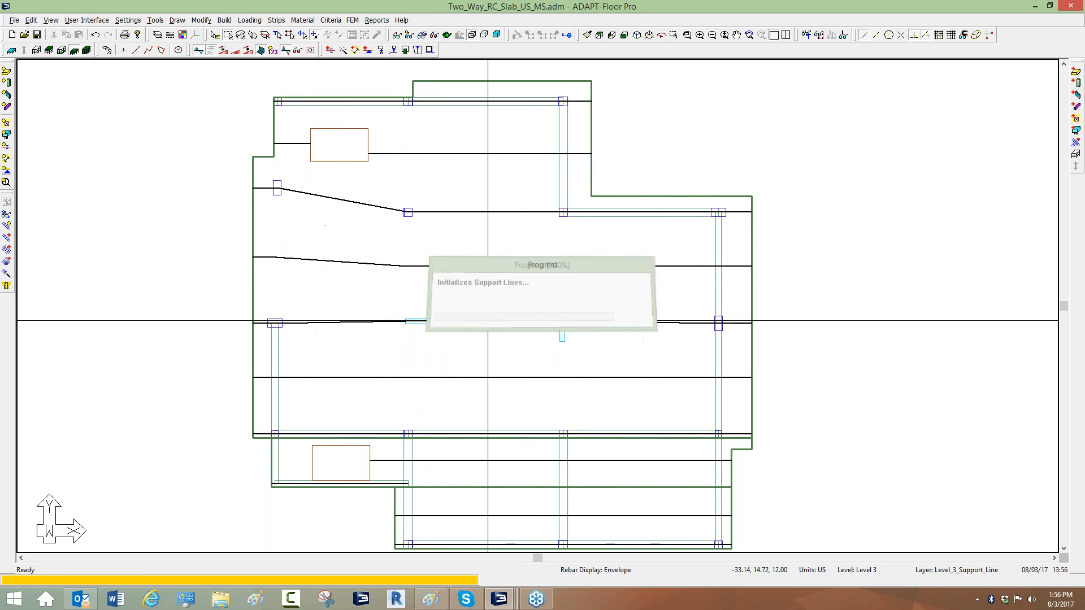
Turn on splitter display in the view items settings.
scroll(510, 277, "up", 3)
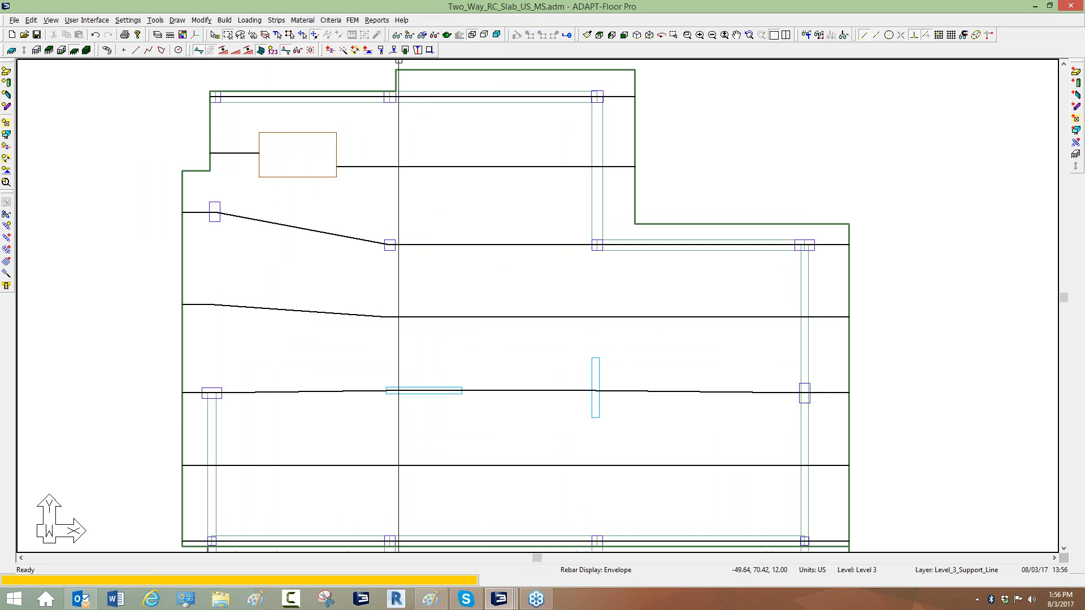
left_click(397, 36)
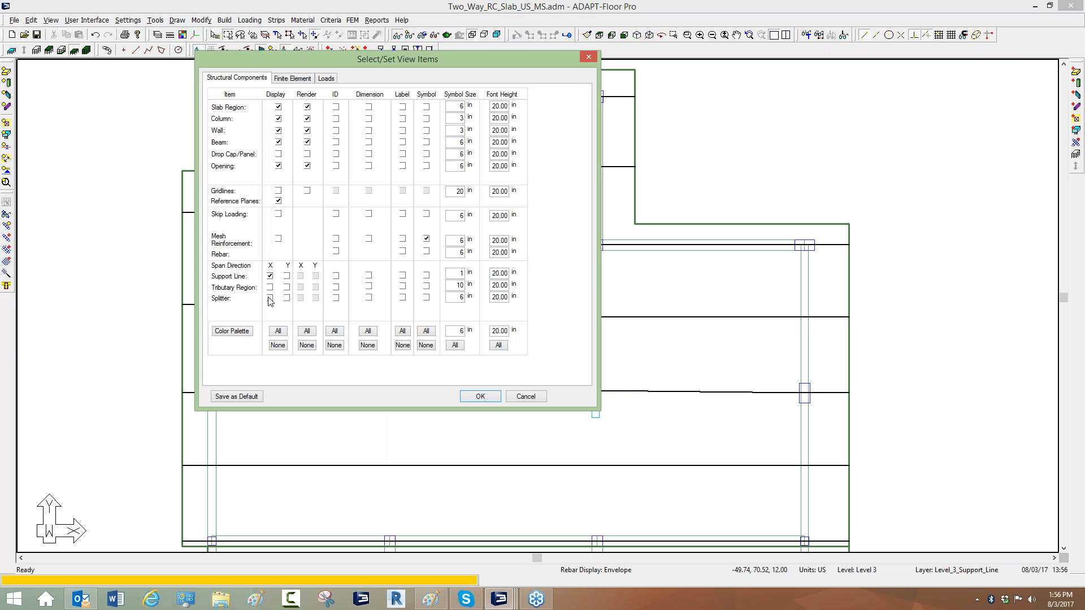
left_click(480, 396)
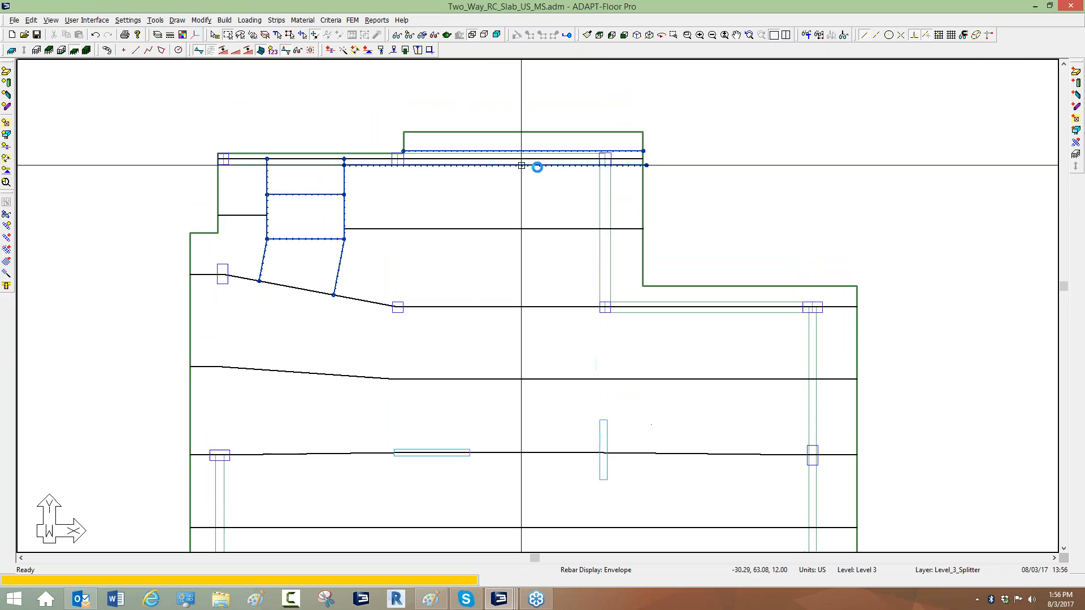
Delete the splitter running along the upper slab edge.
scroll(689, 167, "up", 2)
scroll(690, 140, "up", 1)
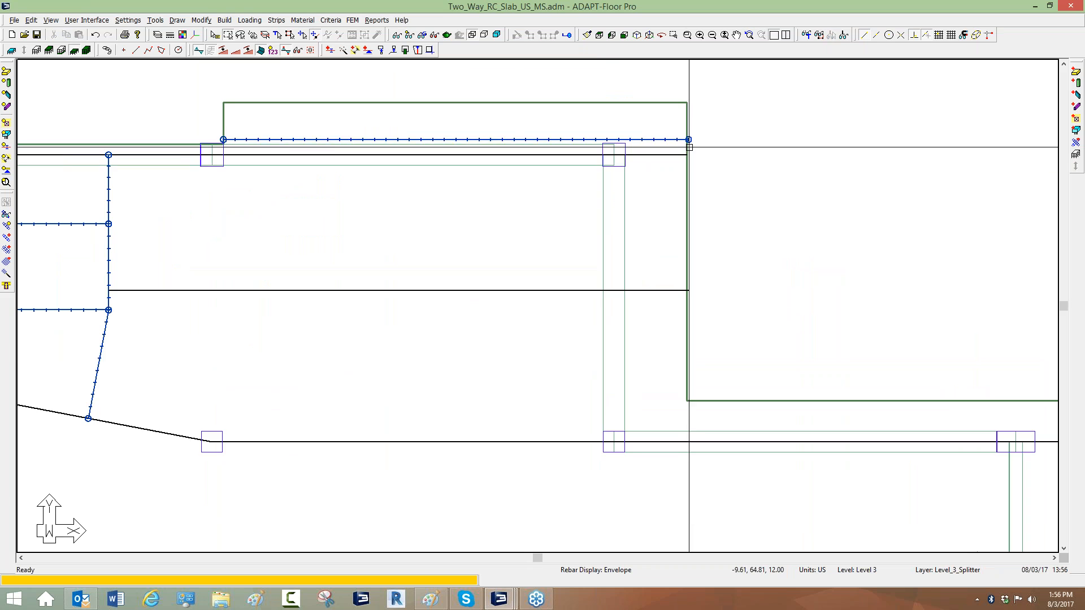
left_click(692, 141)
key("Delete")
scroll(552, 124, "down", 8)
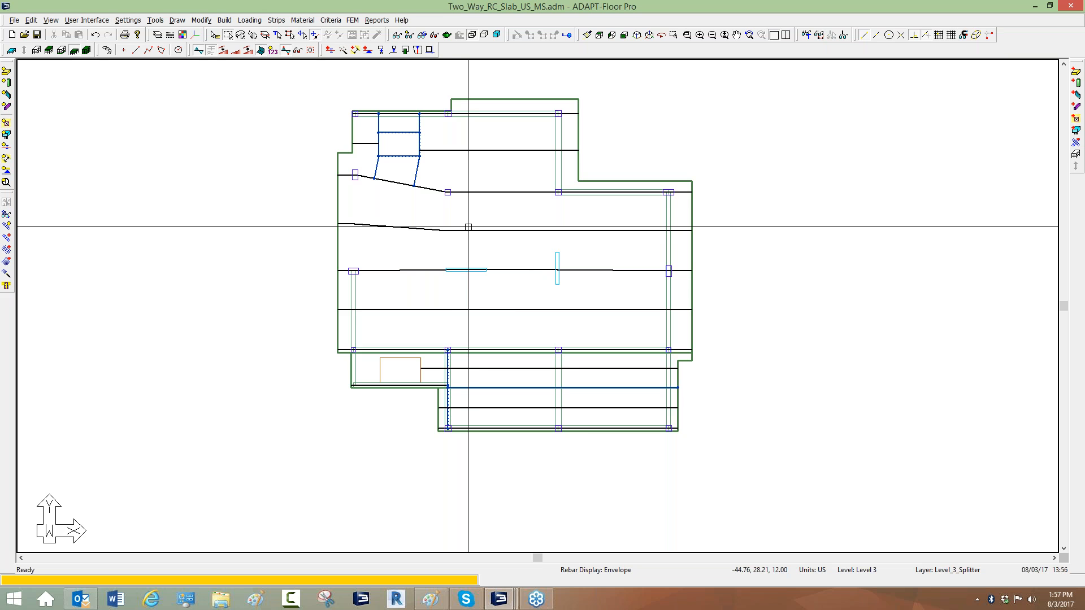
Generate the finite element mesh automatically with a 3 ft suggested cell size and 1.5 ft node shift distance.
left_click(352, 21)
left_click(373, 48)
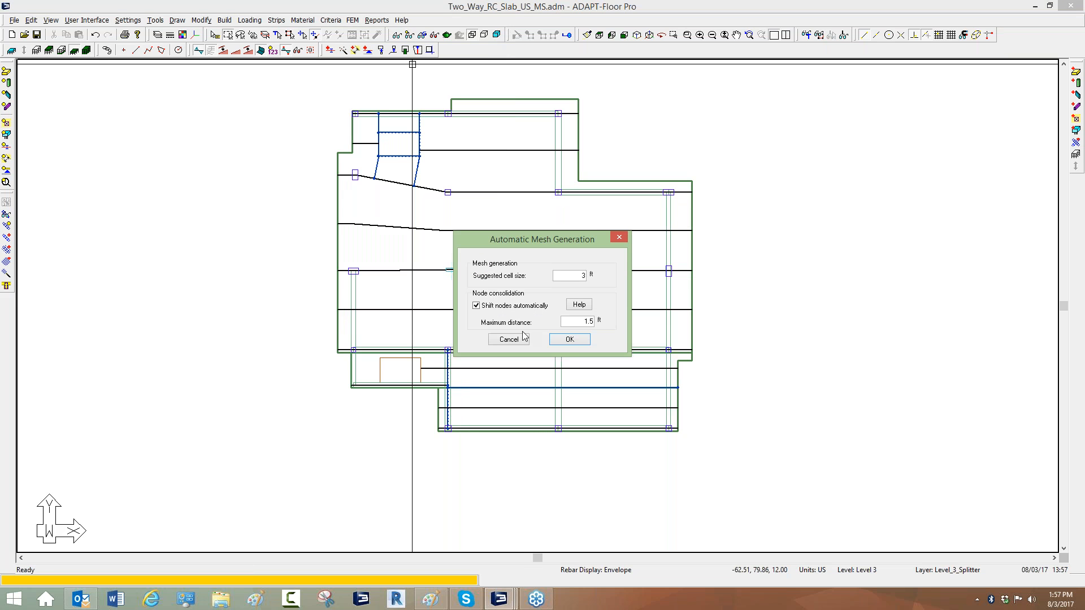
left_click(568, 339)
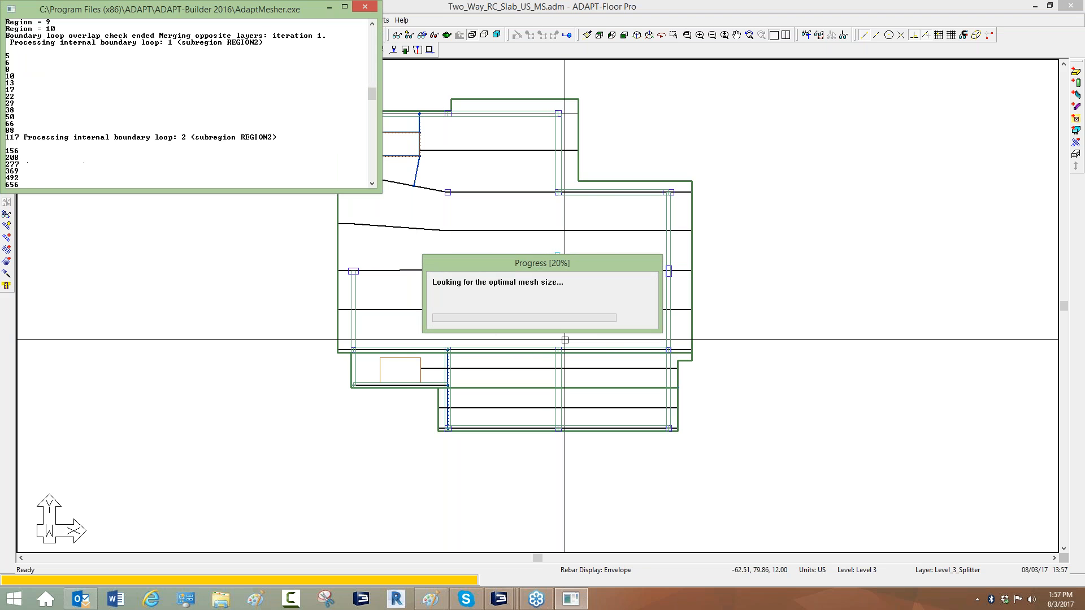
middle_click_drag(192, 242, 215, 266)
scroll(284, 290, "up", 1)
scroll(407, 310, "down", 2)
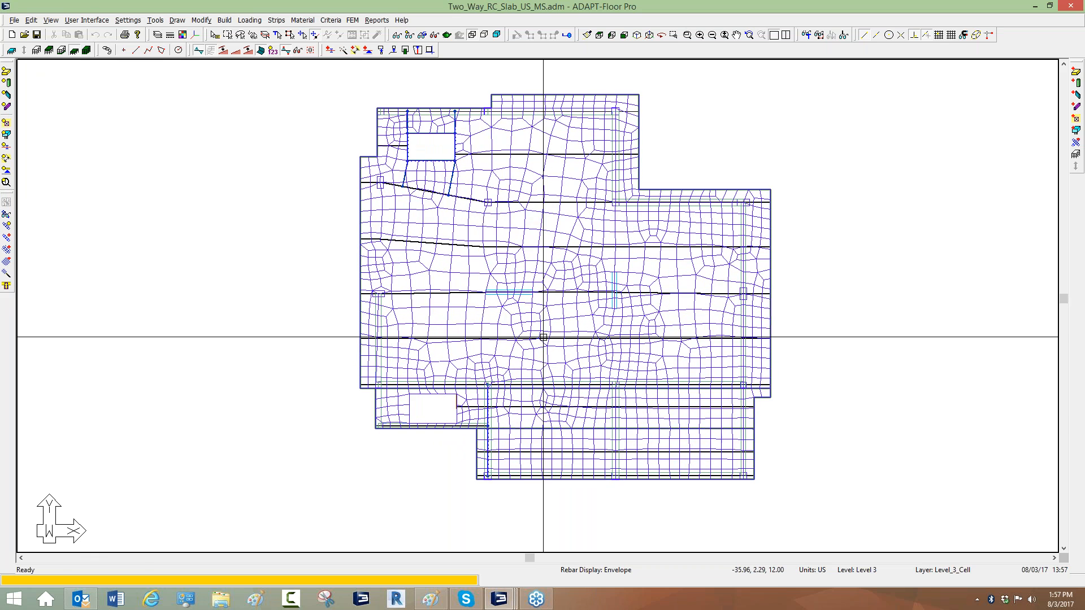
Analyze the structure with all ten load combinations and save the solution.
left_click(353, 20)
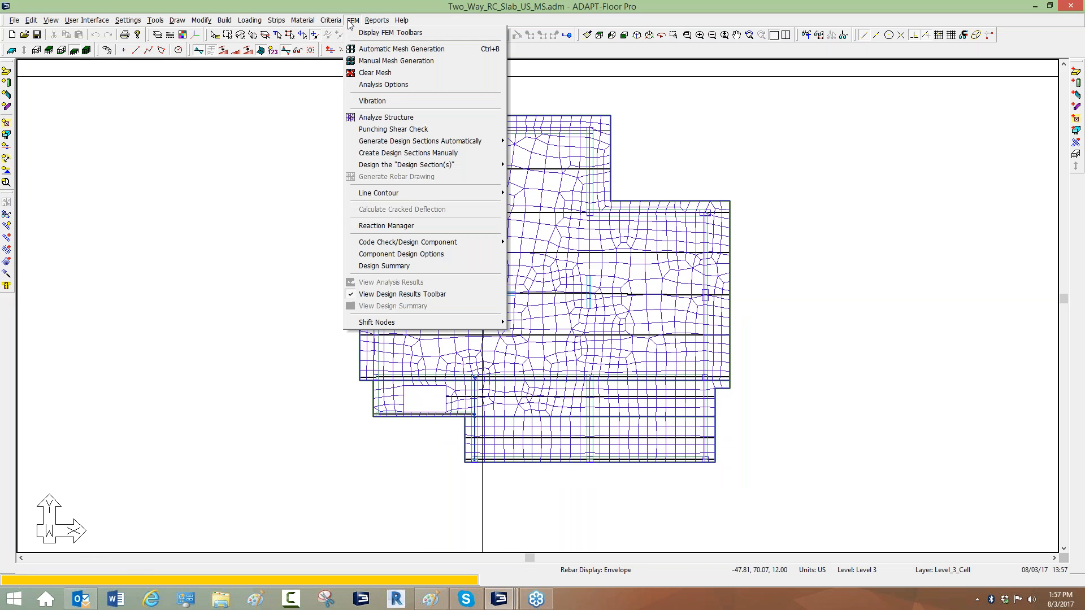
left_click(375, 118)
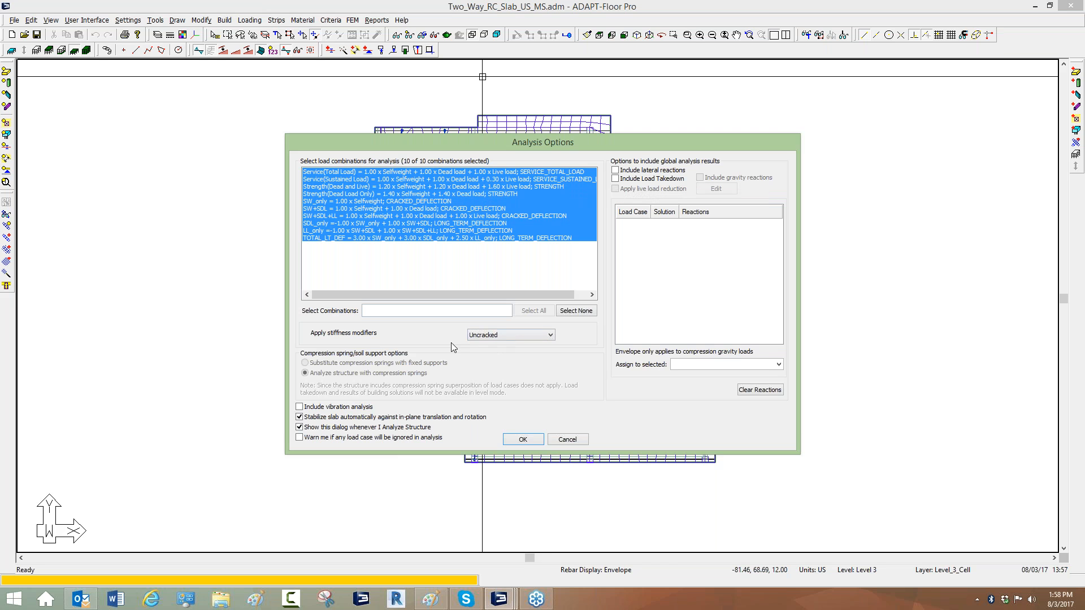
left_click(520, 440)
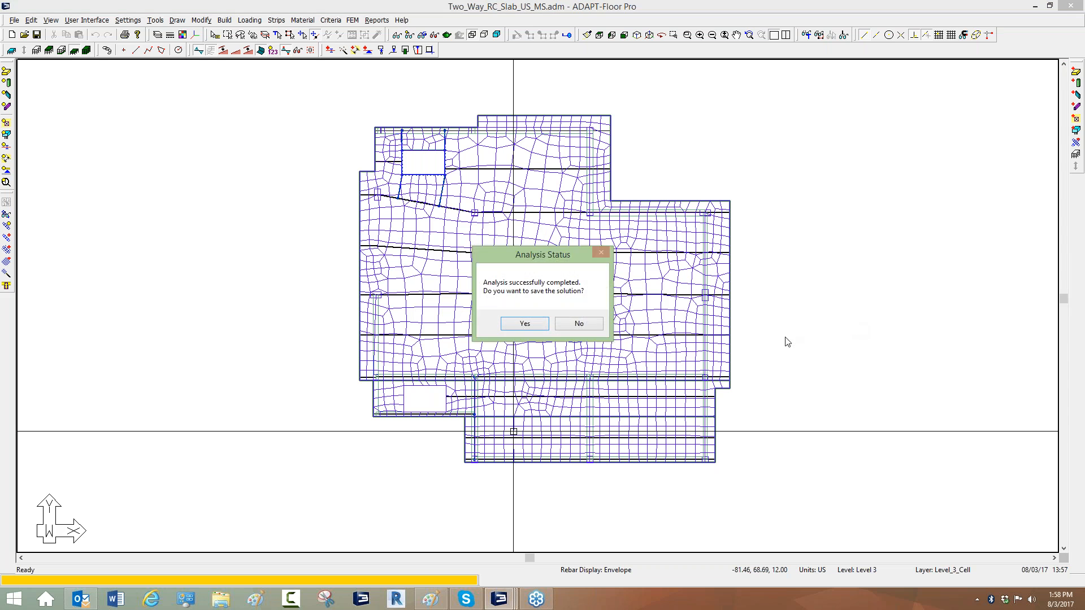
left_click(540, 326)
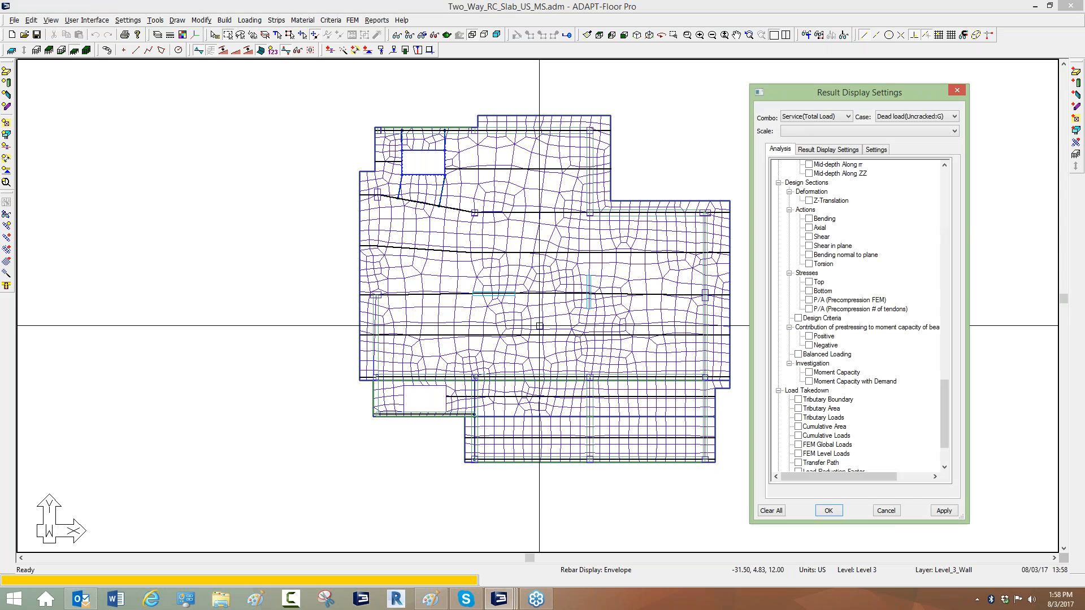
Reposition the result display settings dialog and switch the model to an isometric 3D view.
middle_click_drag(311, 357, 264, 352)
left_click_drag(804, 99, 694, 122)
left_click_drag(785, 121, 825, 98)
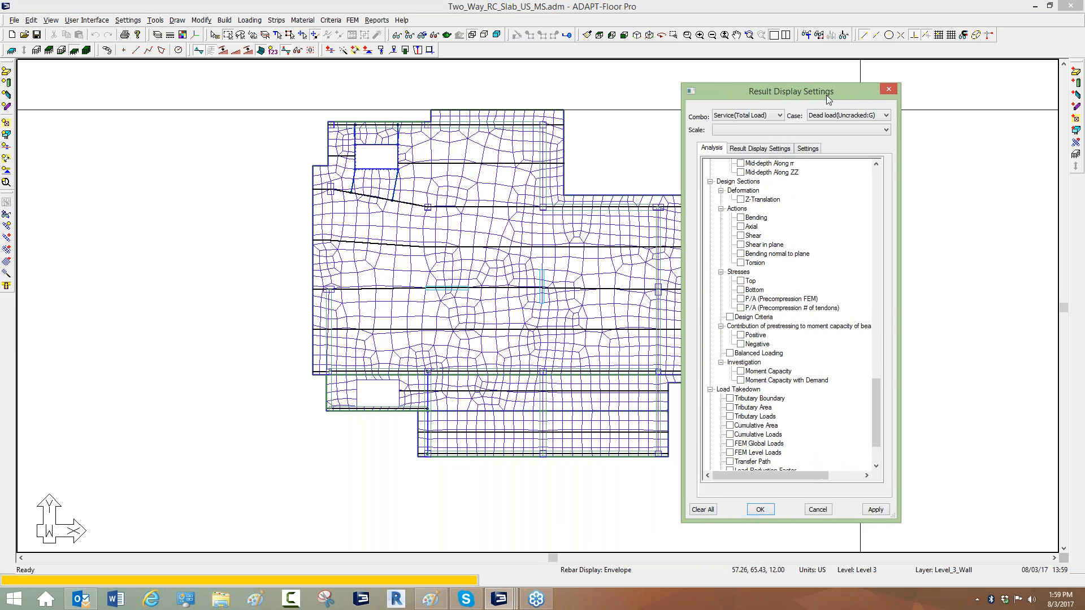
left_click(409, 36)
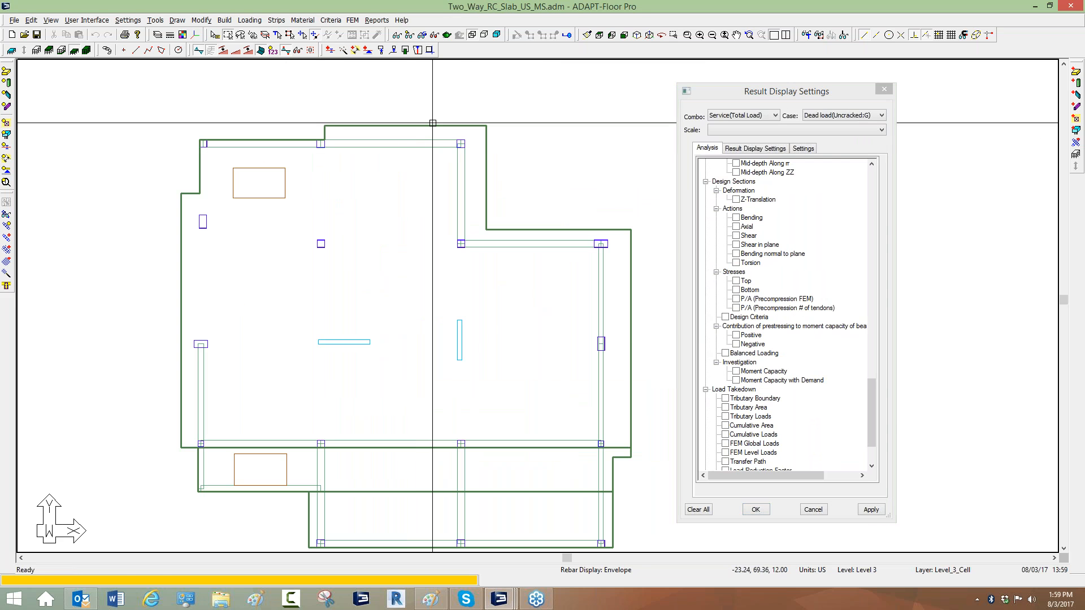
left_click(637, 35)
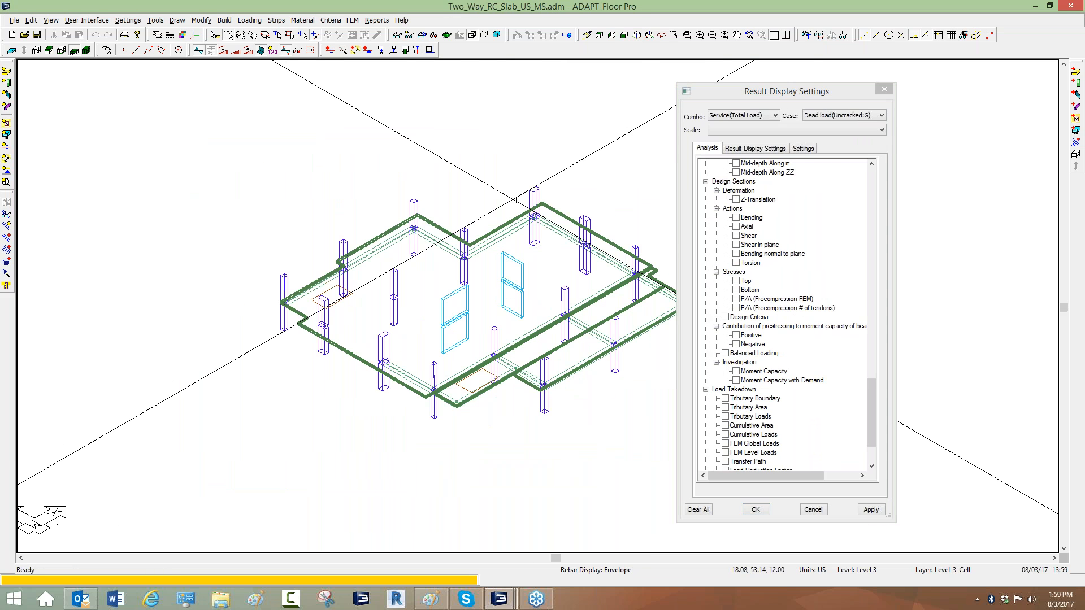
scroll(508, 239, "up", 1)
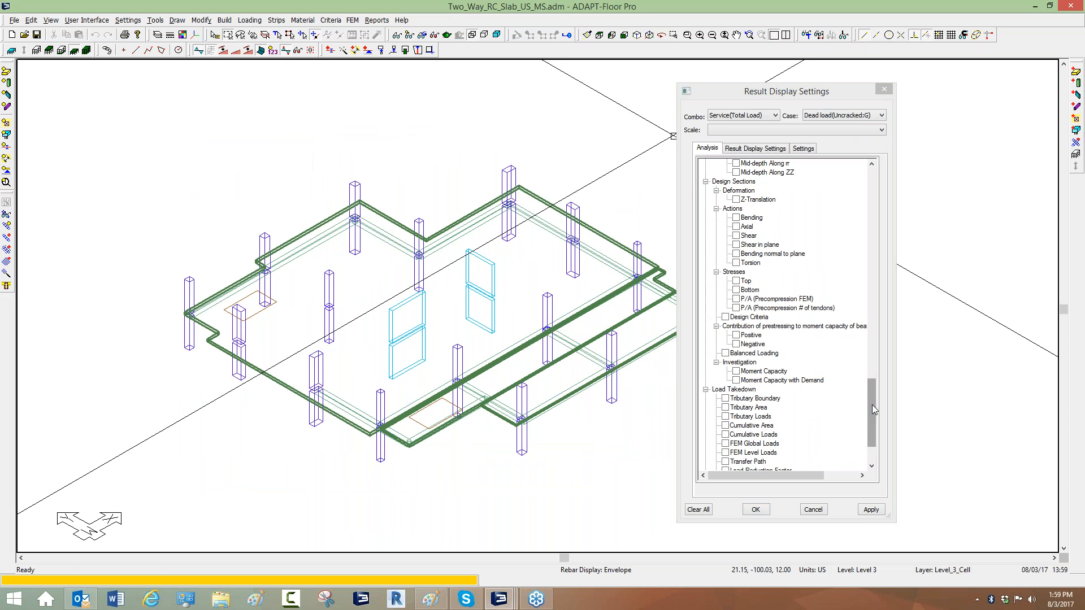
Display the beam moment diagram about the ss axis for the service load combination, briefly comparing moment about zz.
left_click_drag(872, 405, 852, 315)
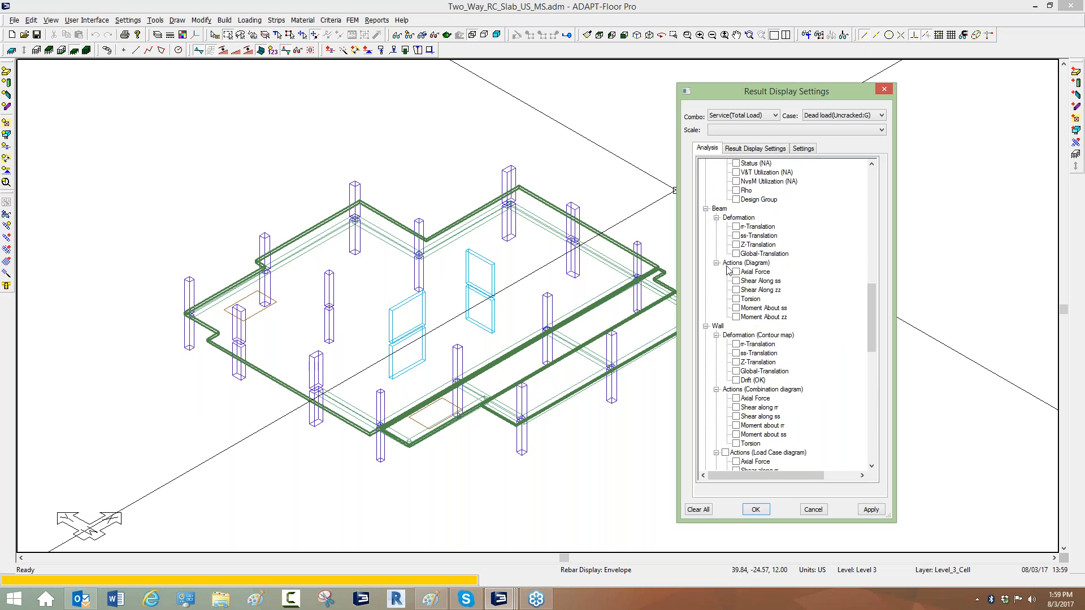
left_click(738, 308)
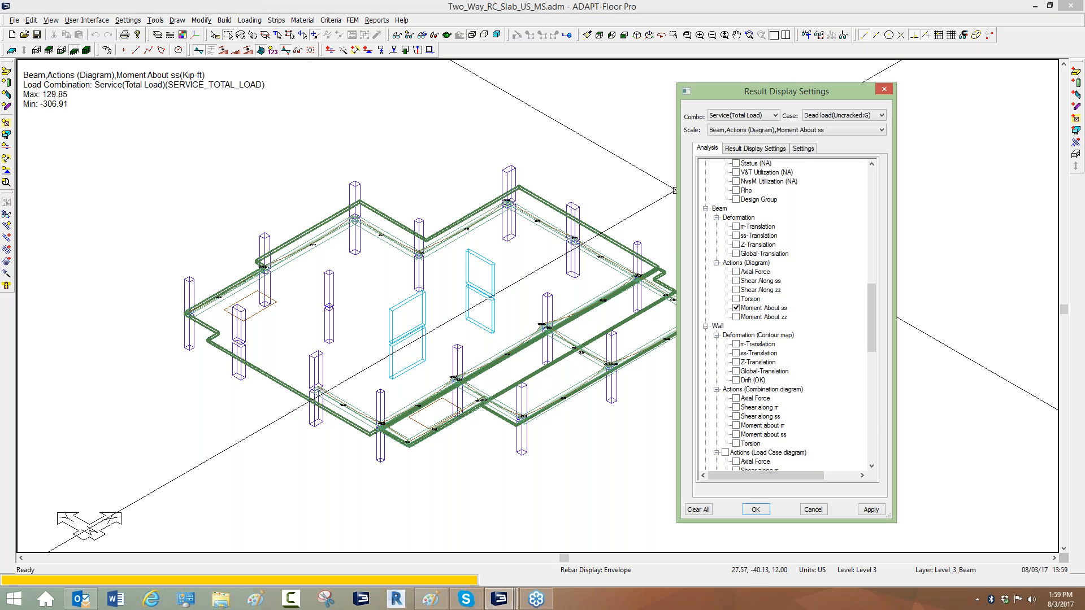
left_click(736, 316)
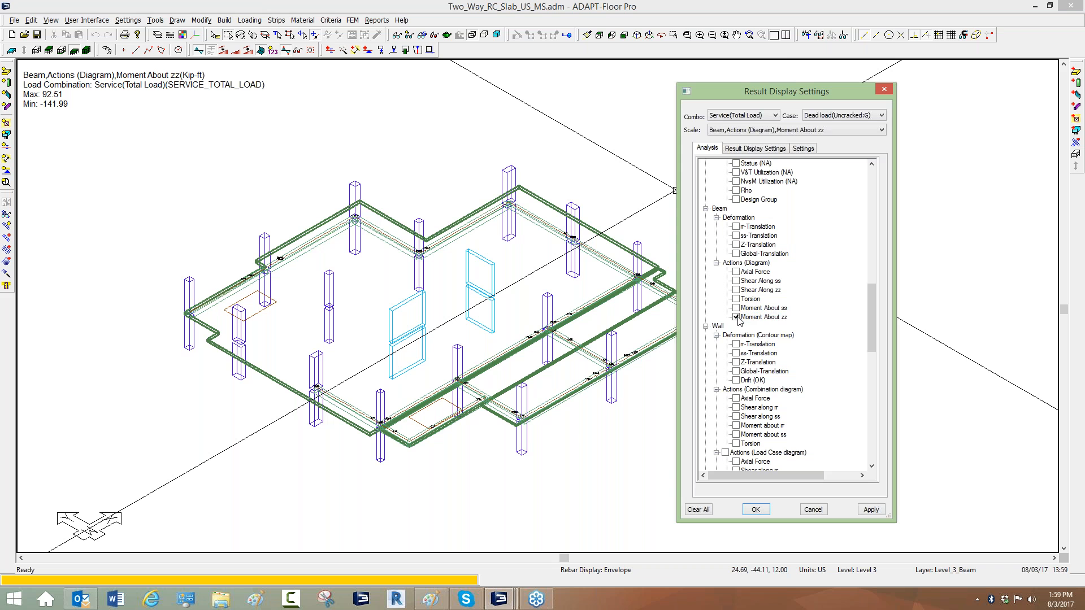
left_click(736, 308)
Open the FEM Display toolbar and show the frame element mesh along the beams in plan view.
scroll(391, 212, "up", 5)
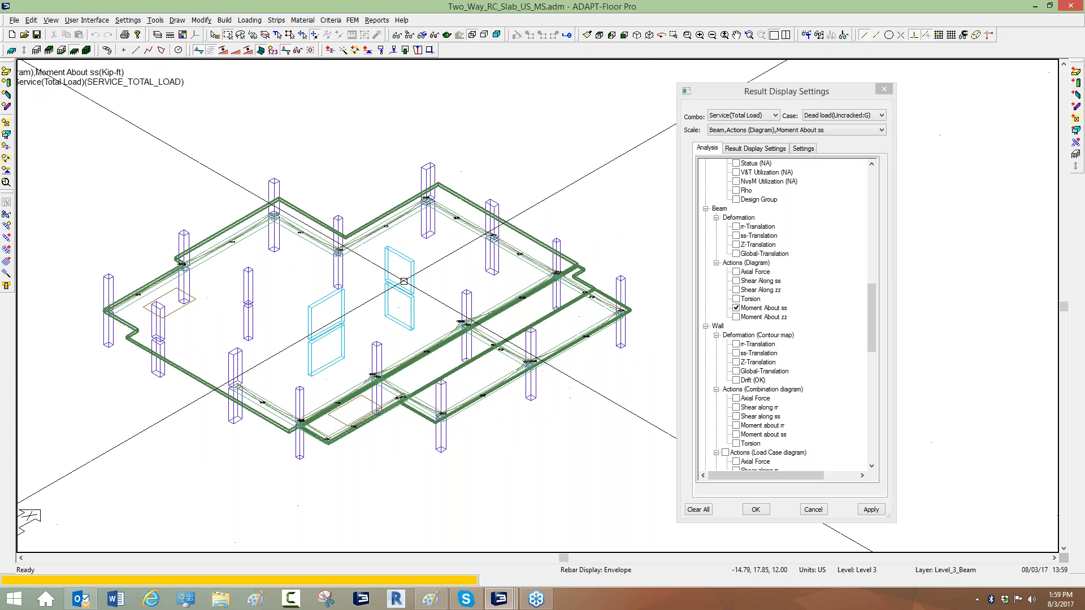
scroll(391, 213, "up", 2)
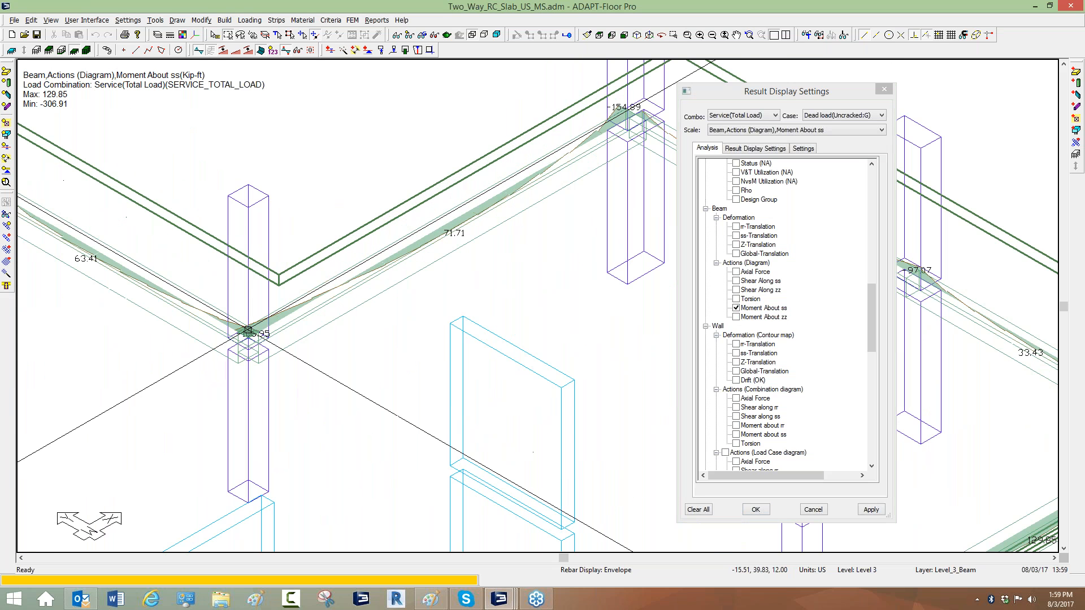
left_click(599, 36)
middle_click_drag(473, 93, 365, 151)
scroll(450, 130, "up", 2)
scroll(466, 126, "up", 6)
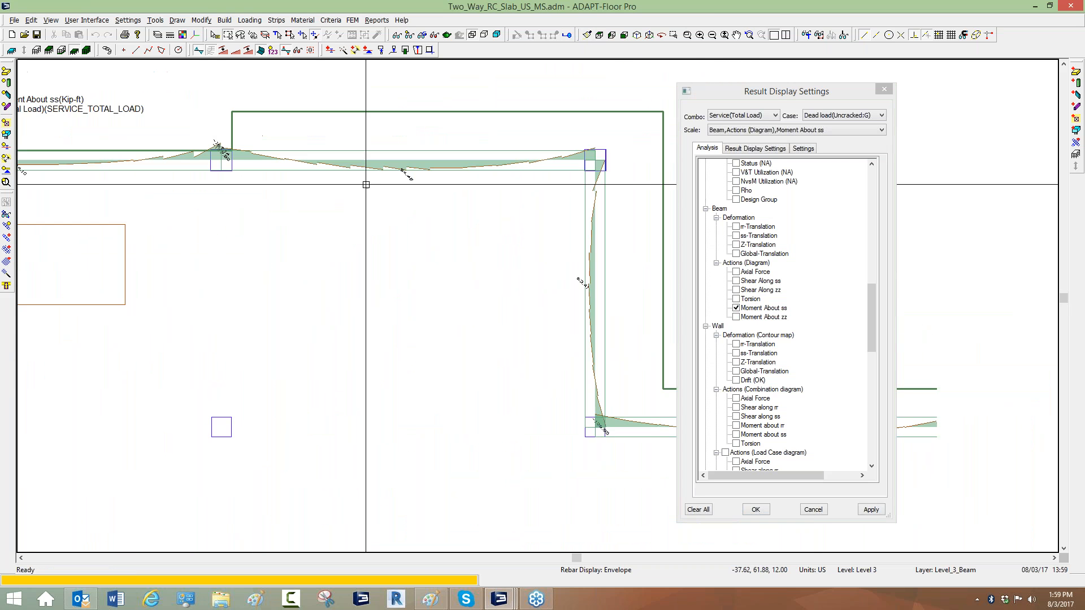
scroll(232, 161, "up", 1)
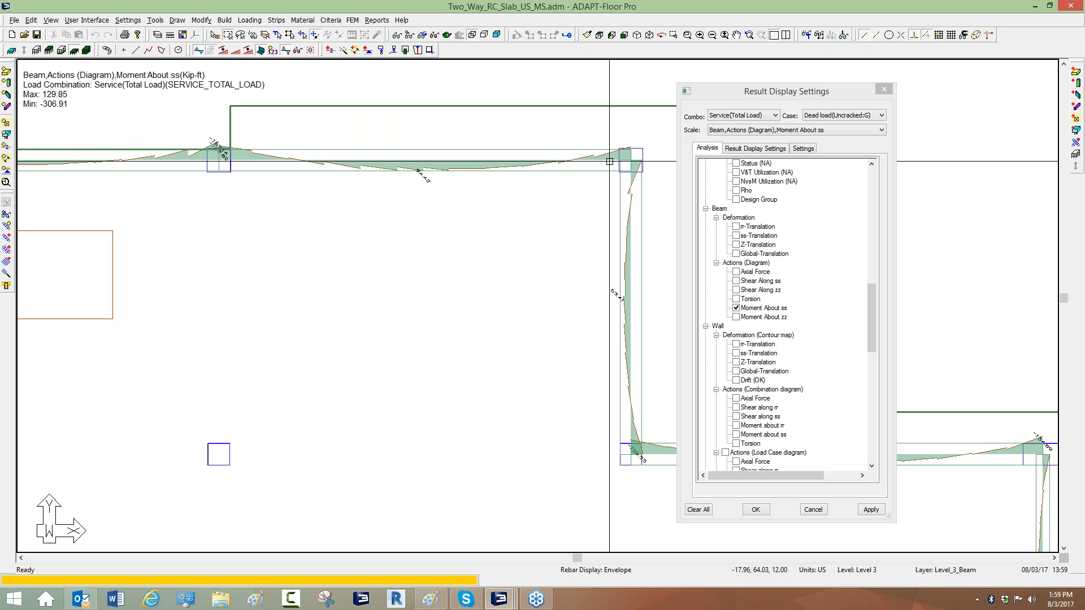
right_click(6, 314)
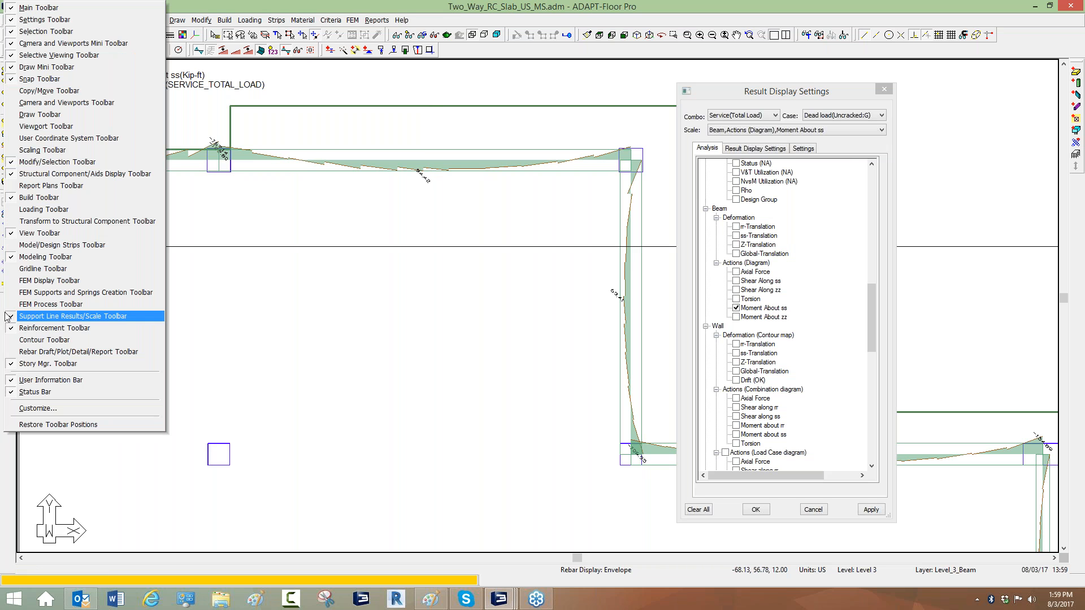
left_click(49, 280)
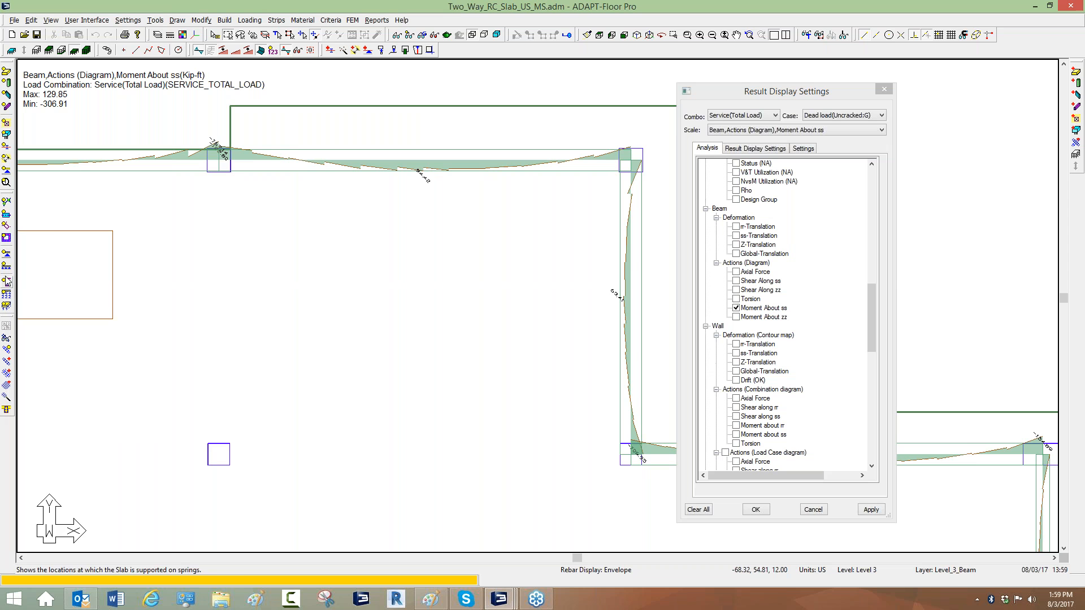
left_click(4, 226)
left_click(4, 226)
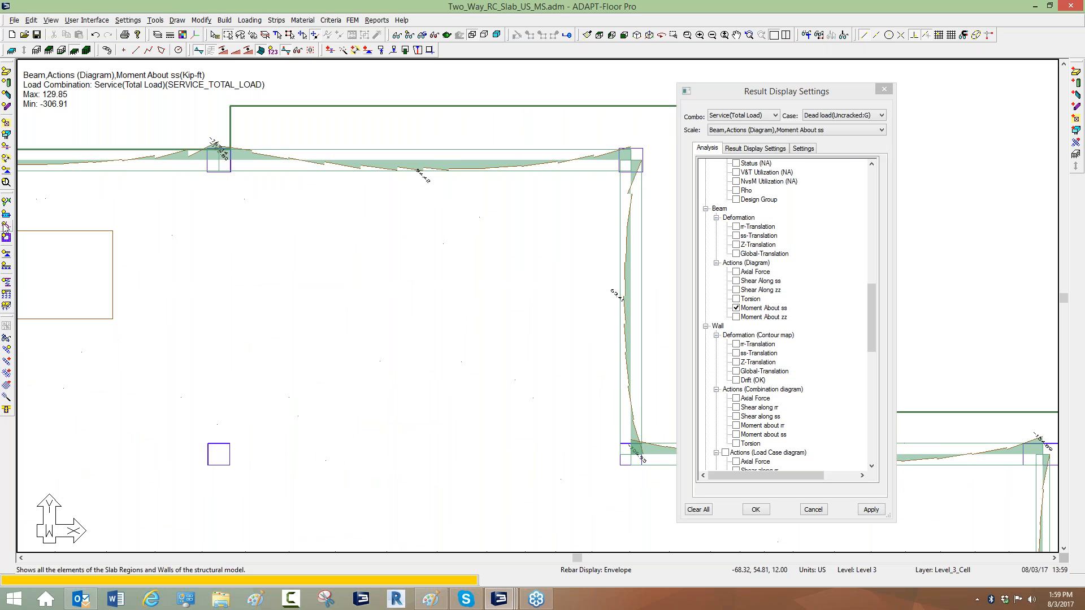
left_click(6, 214)
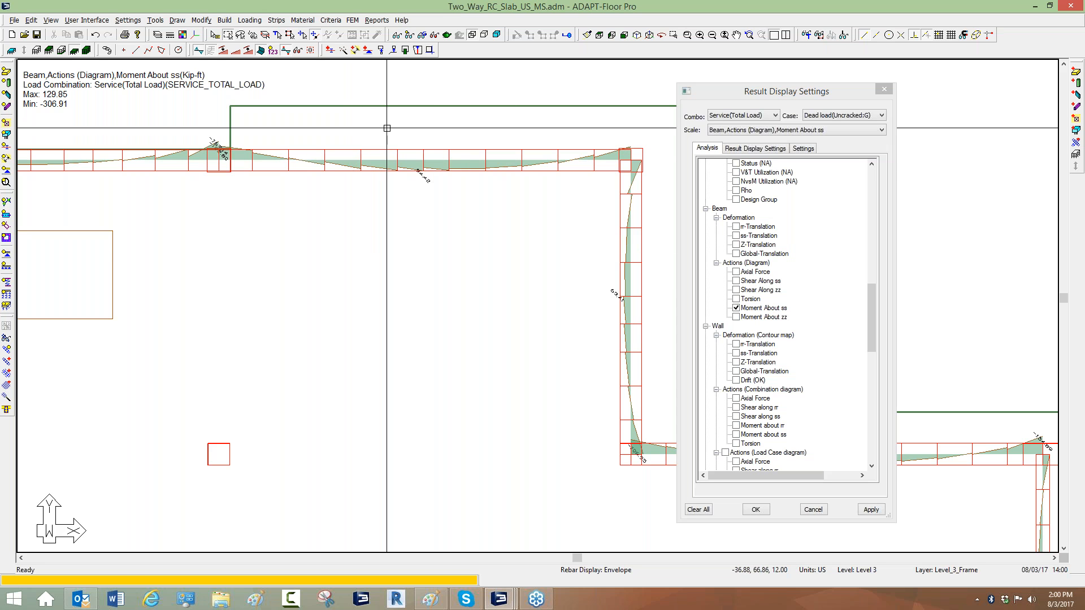
Turn on the numerical value labels along the beam moment diagram.
left_click(273, 51)
scroll(275, 63, "up", 3)
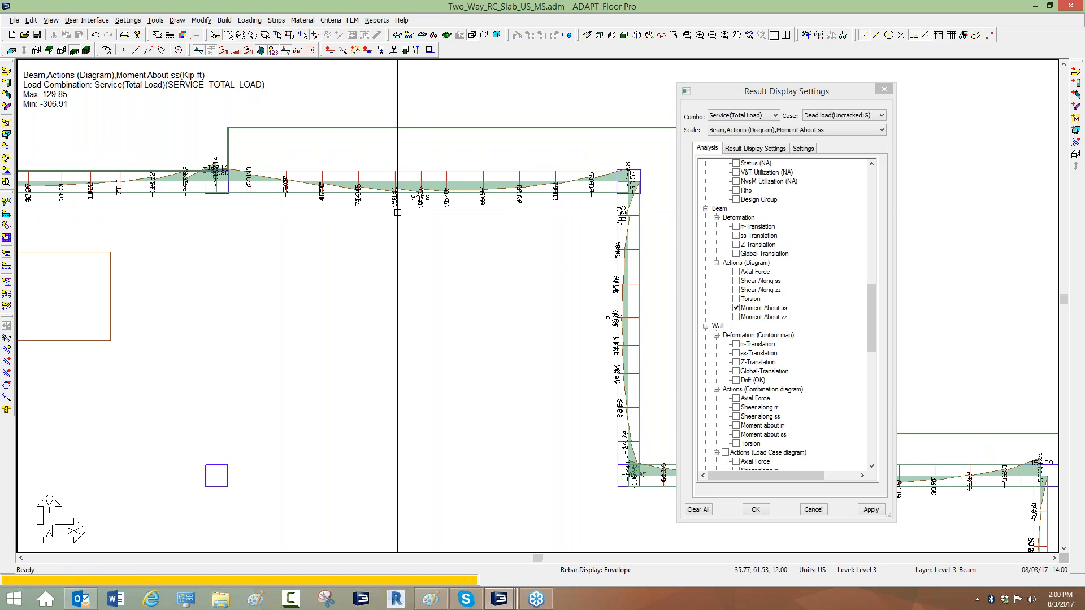
middle_click_drag(192, 178, 169, 174)
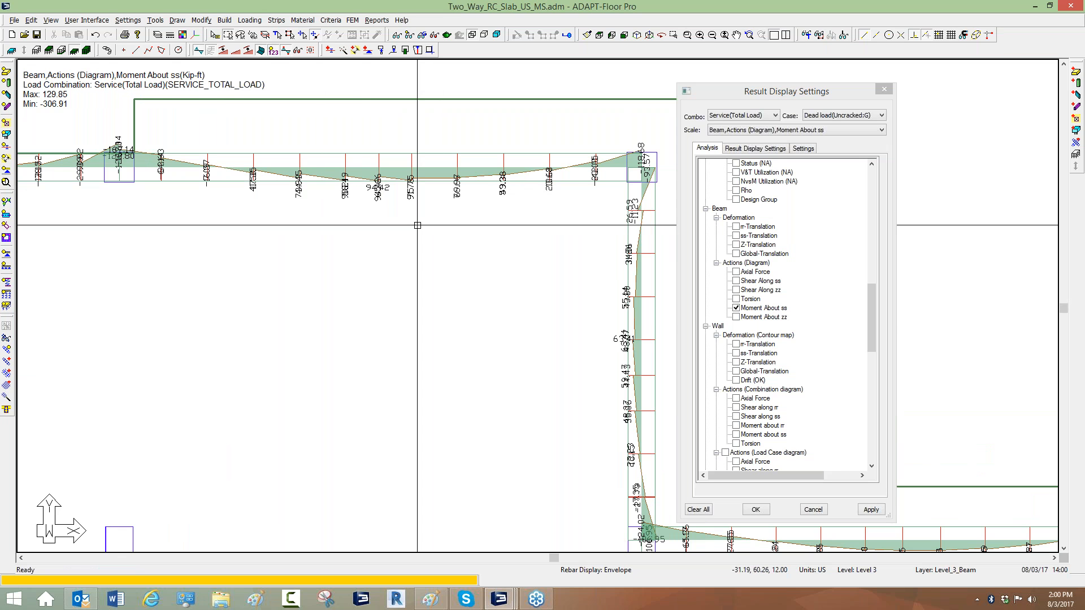
Turn off the beam moment about ss diagram.
left_click(741, 309)
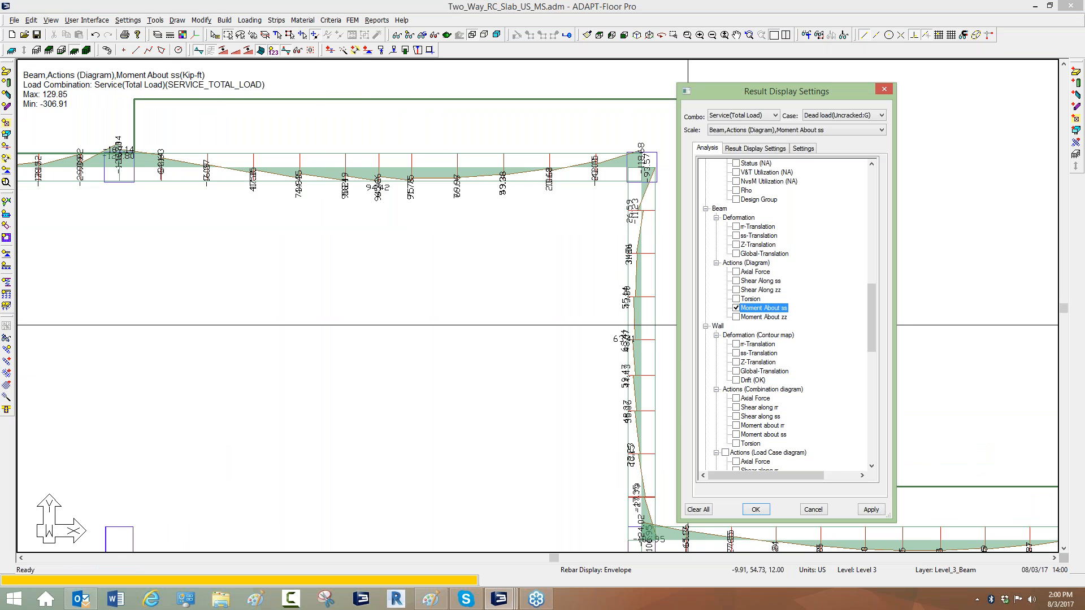
left_click(735, 308)
scroll(497, 217, "down", 2)
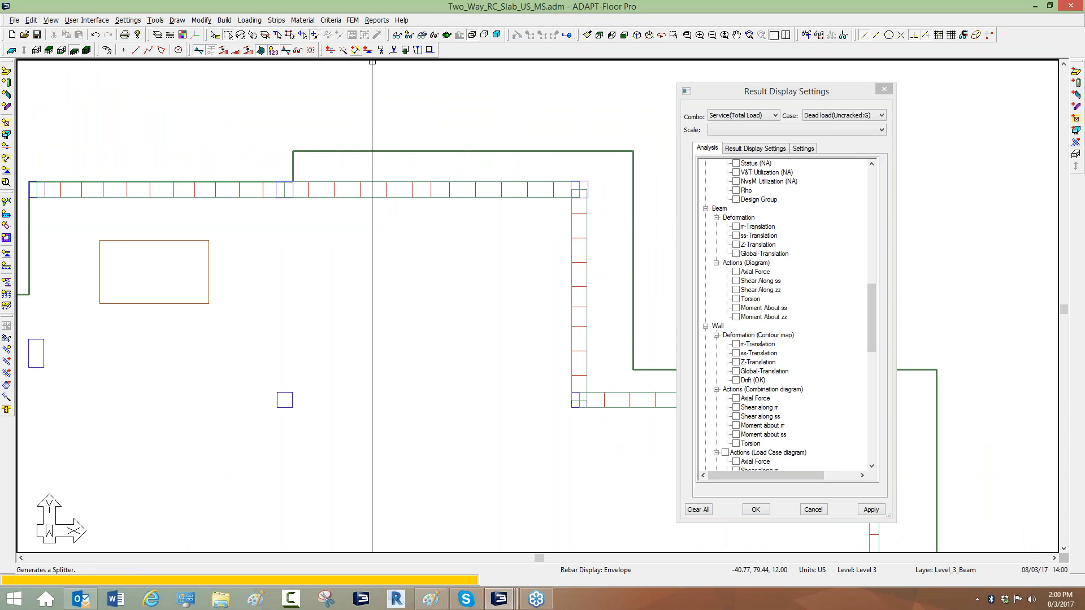
Display the design strips over the slab mesh.
left_click(285, 20)
mouse_move(361, 103)
left_click(475, 113)
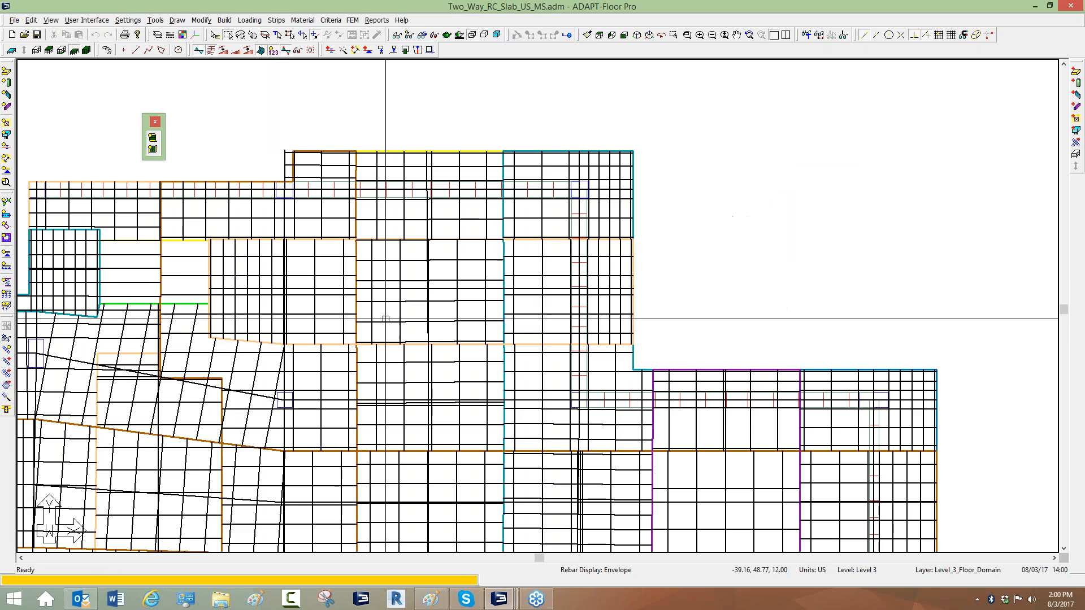
Run the design of the design sections and answer the save-results prompt.
left_click(352, 20)
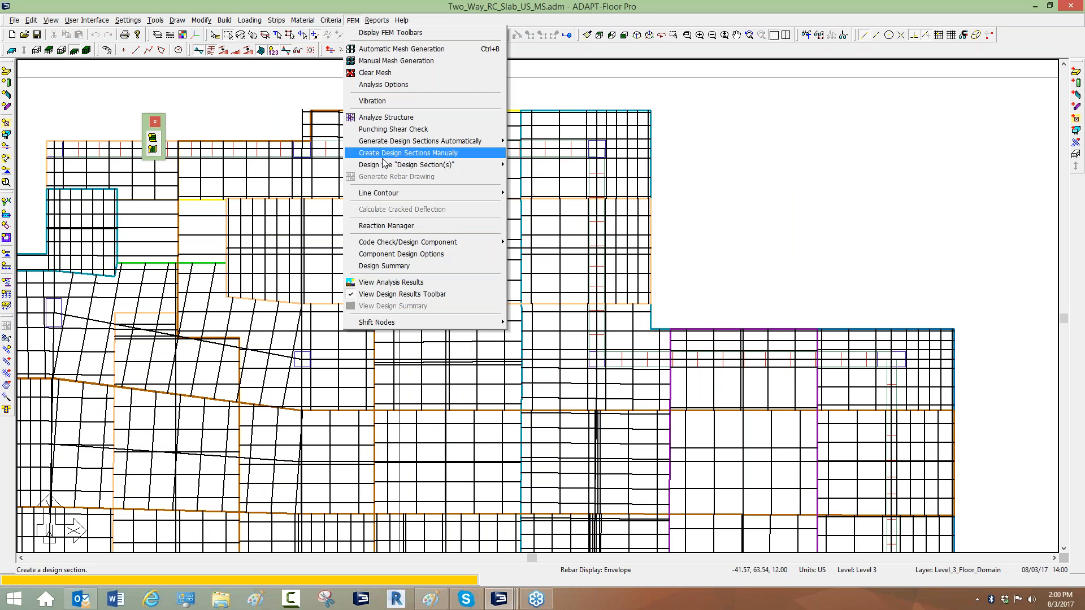
mouse_move(402, 168)
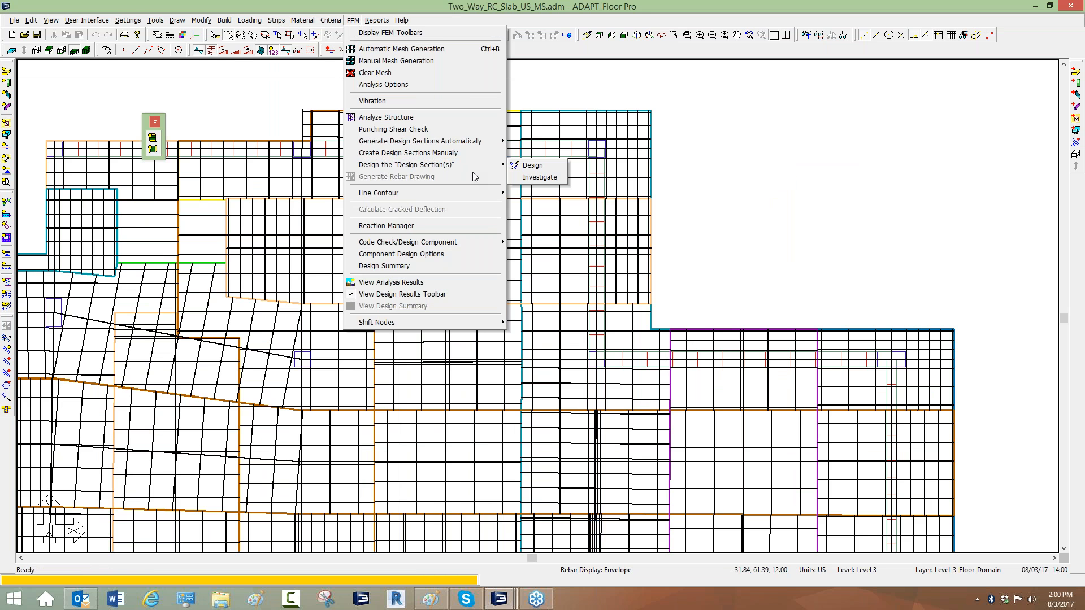
left_click(532, 165)
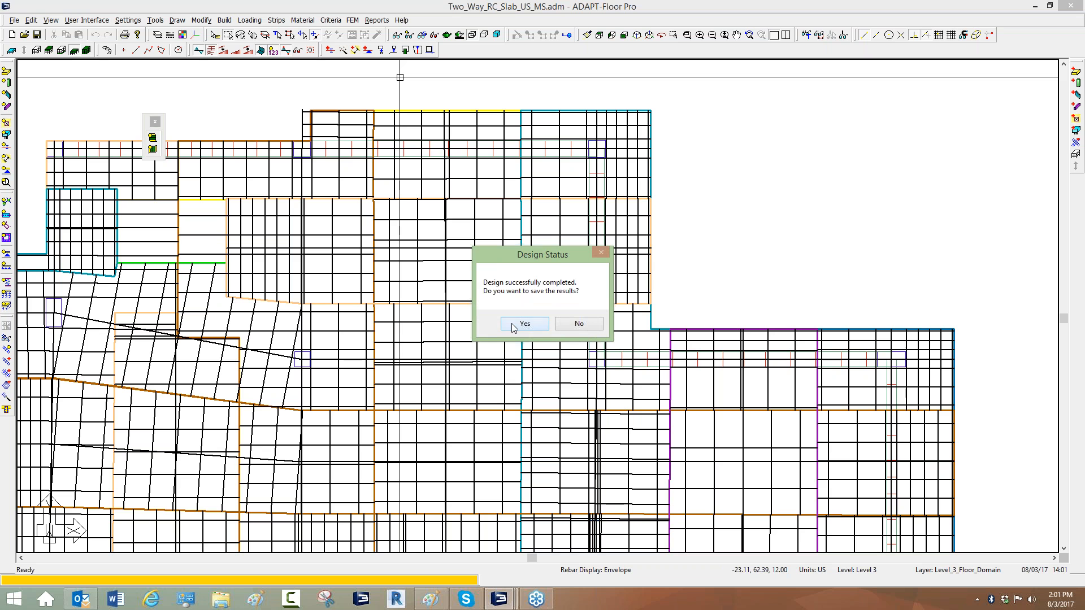
left_click(587, 325)
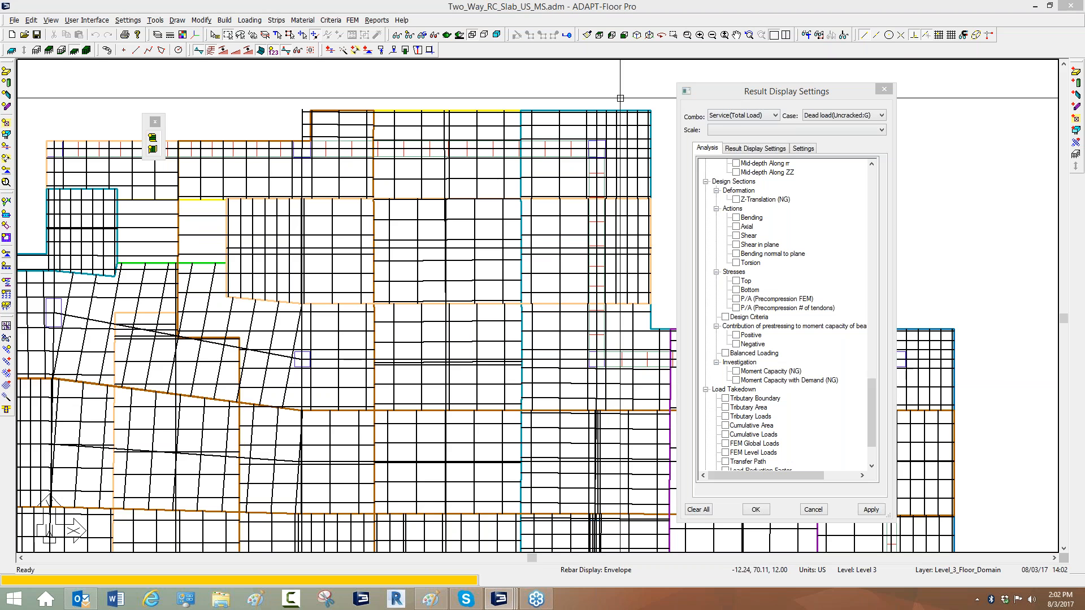
Hide the finite element mesh so only the support lines and design sections are shown.
left_click(597, 95)
scroll(565, 96, "down", 5)
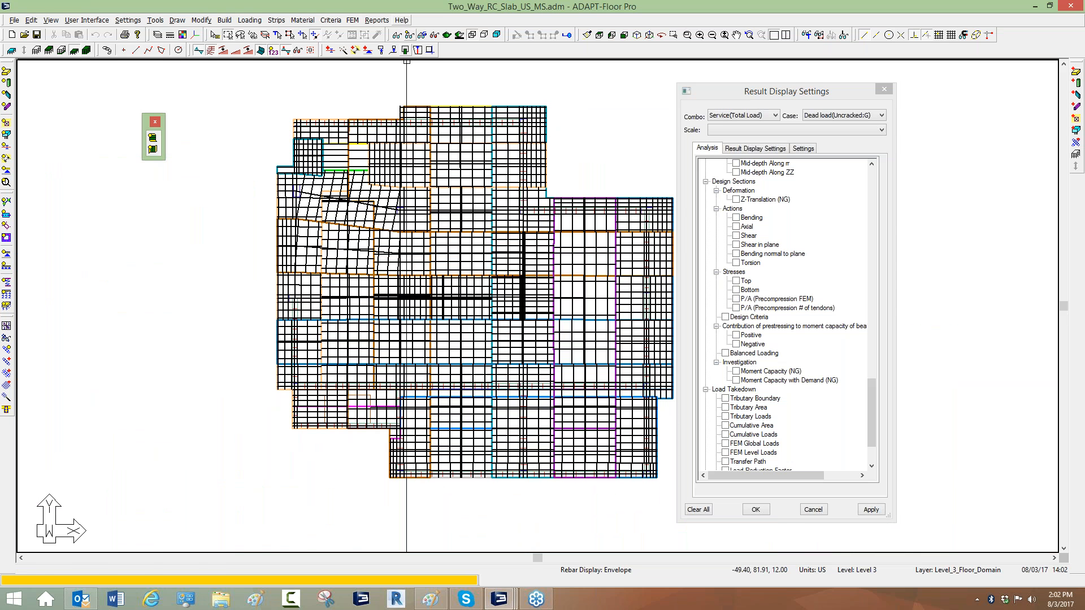
left_click(413, 38)
left_click(158, 141)
middle_click_drag(336, 191, 303, 184)
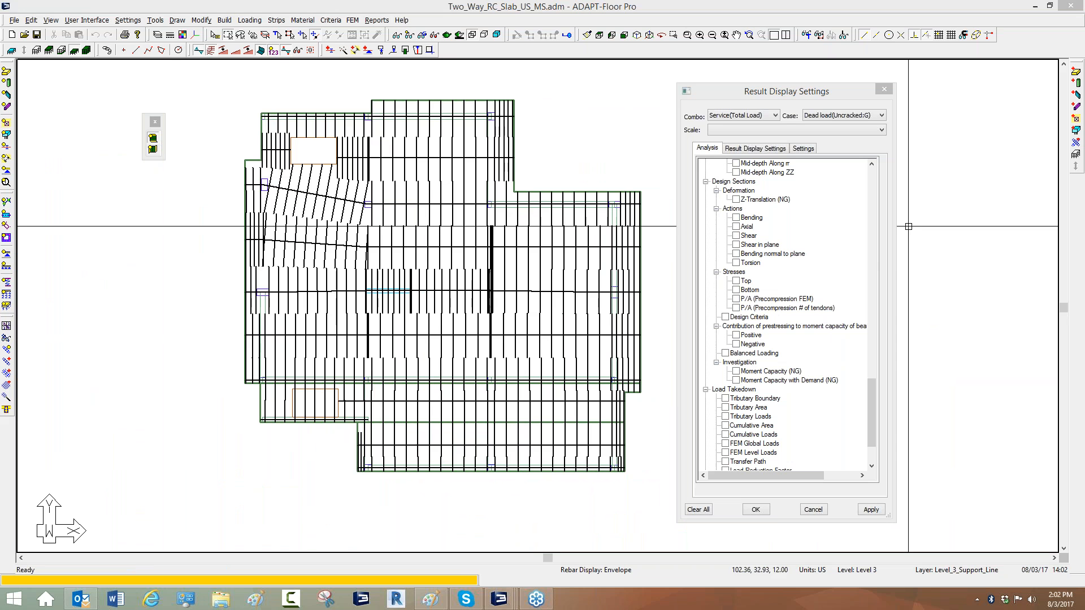
left_click(902, 309)
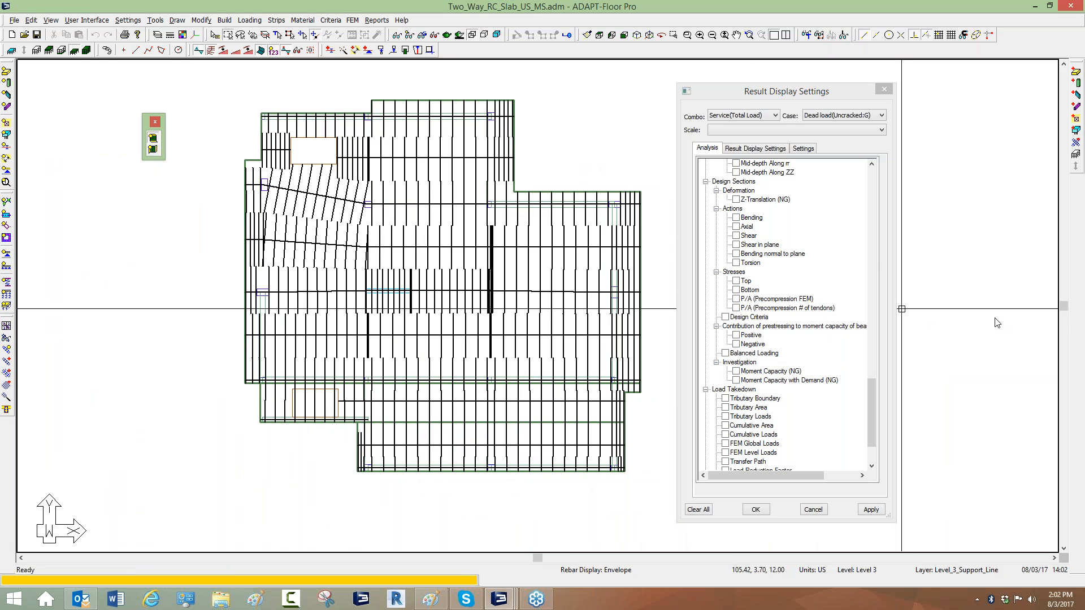
Display the design section bending moment diagram across the slab.
left_click(736, 217)
scroll(438, 177, "up", 5)
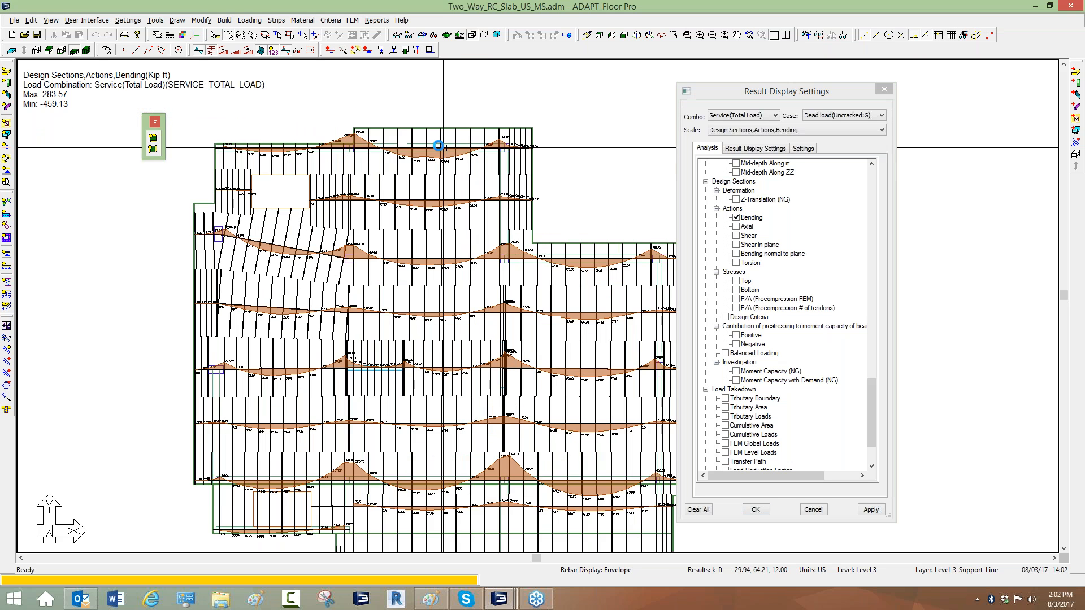
scroll(438, 177, "up", 1)
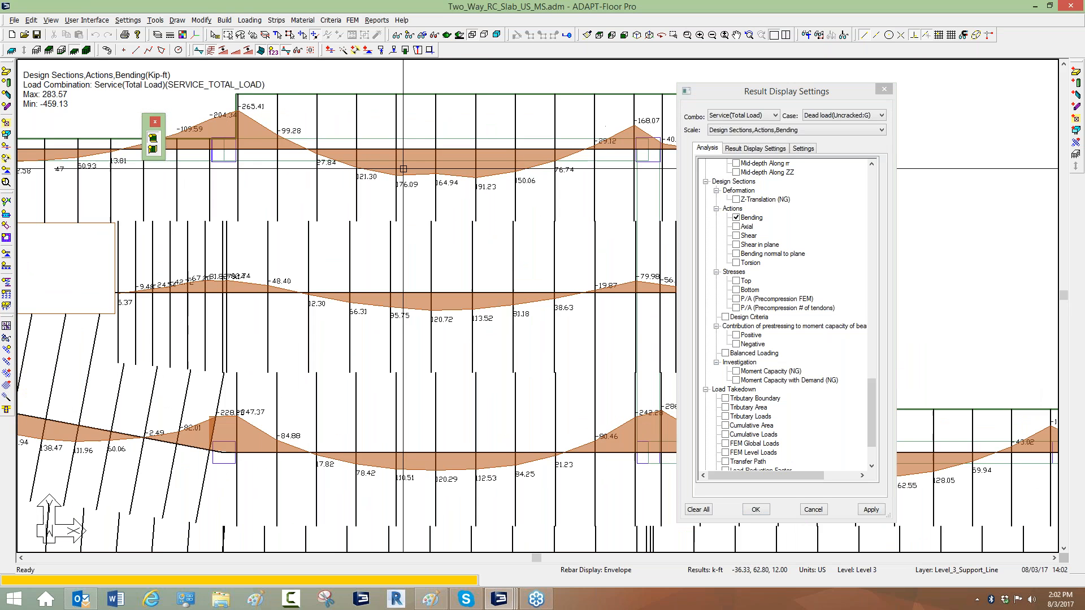
middle_click_drag(452, 181, 407, 198)
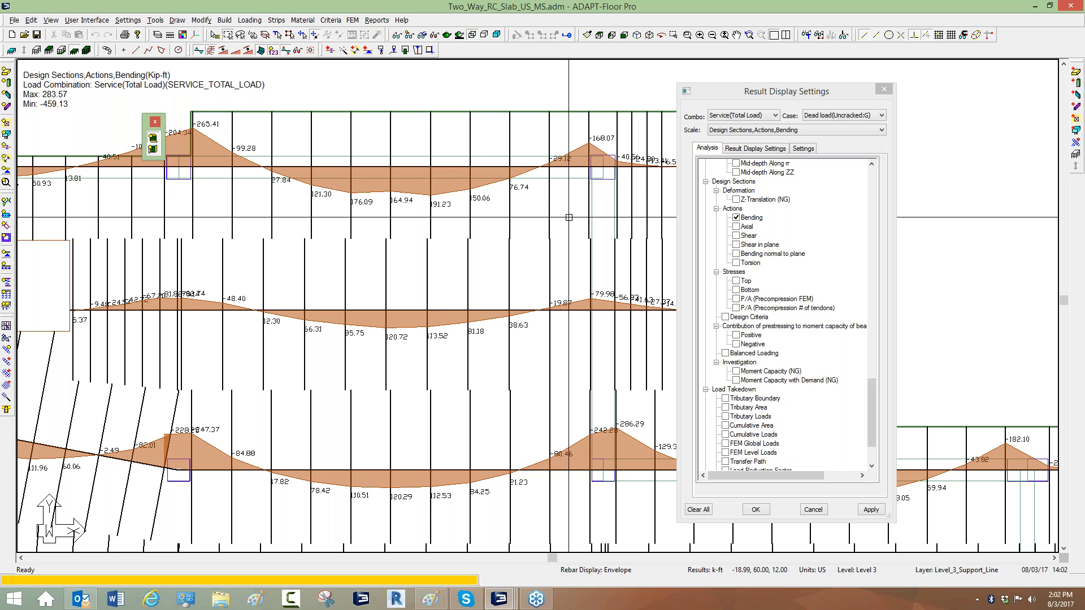
Open a support line's design section details and view its idealized section zoom.
double_click(430, 217)
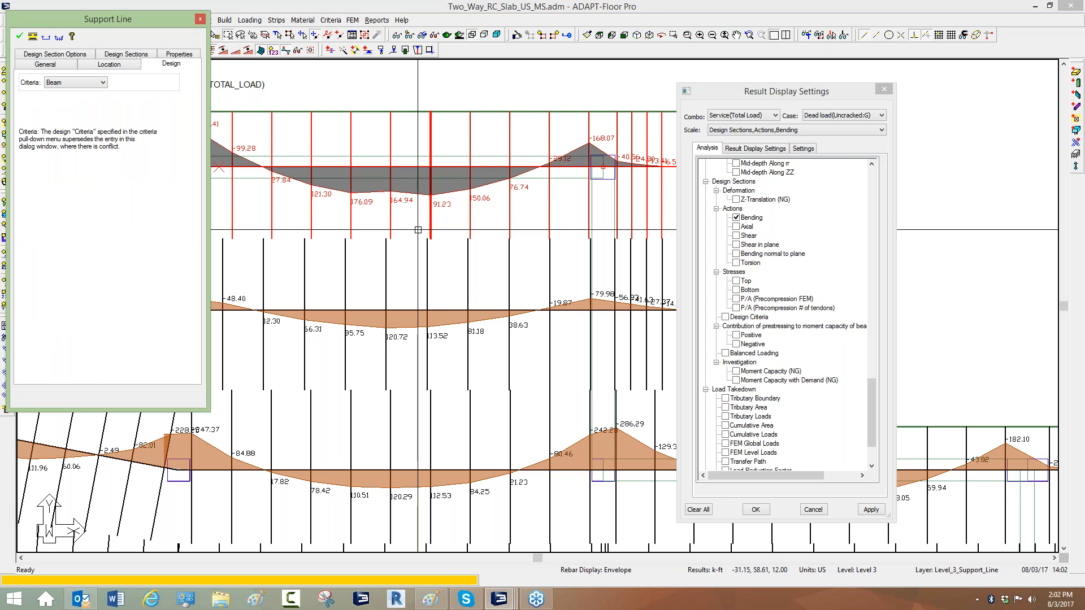
left_click(113, 56)
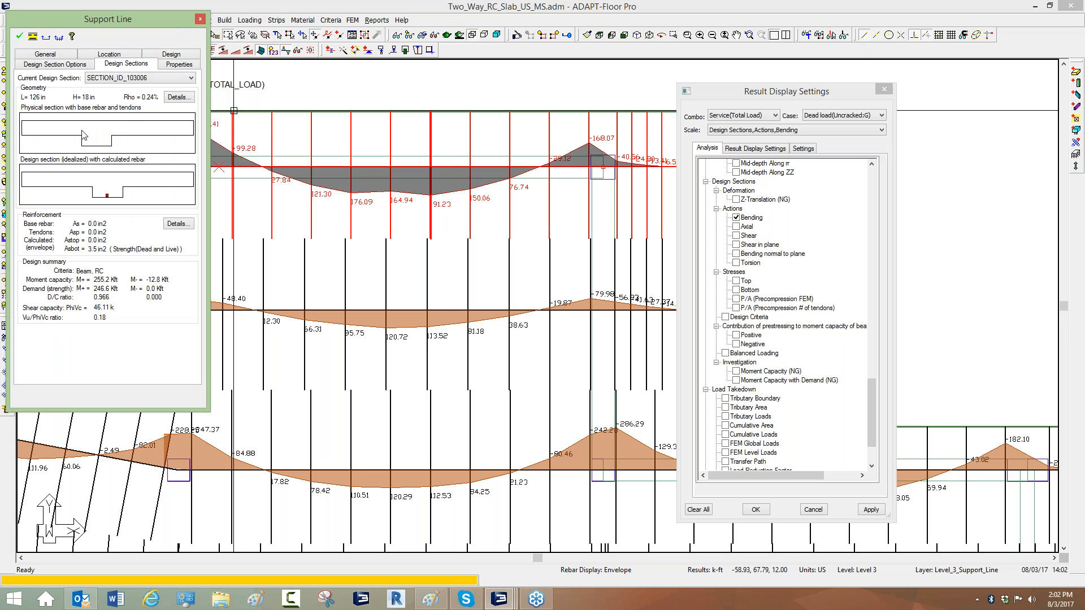
left_click(113, 130)
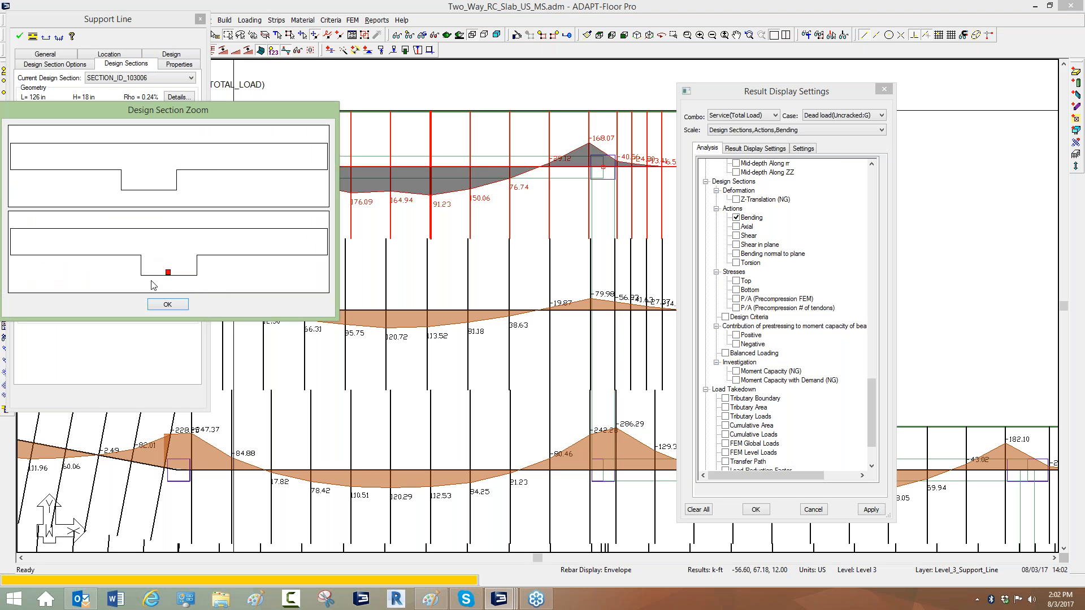
left_click(168, 304)
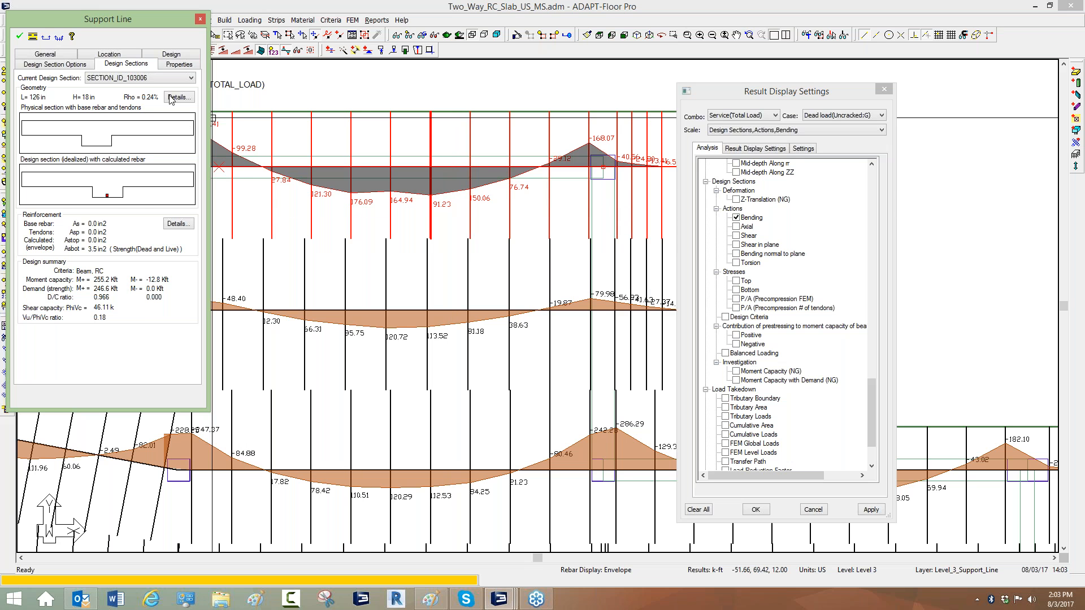
Step through the support line's design sections to review their reinforcement and capacity summaries.
left_click(191, 77)
left_click(141, 204)
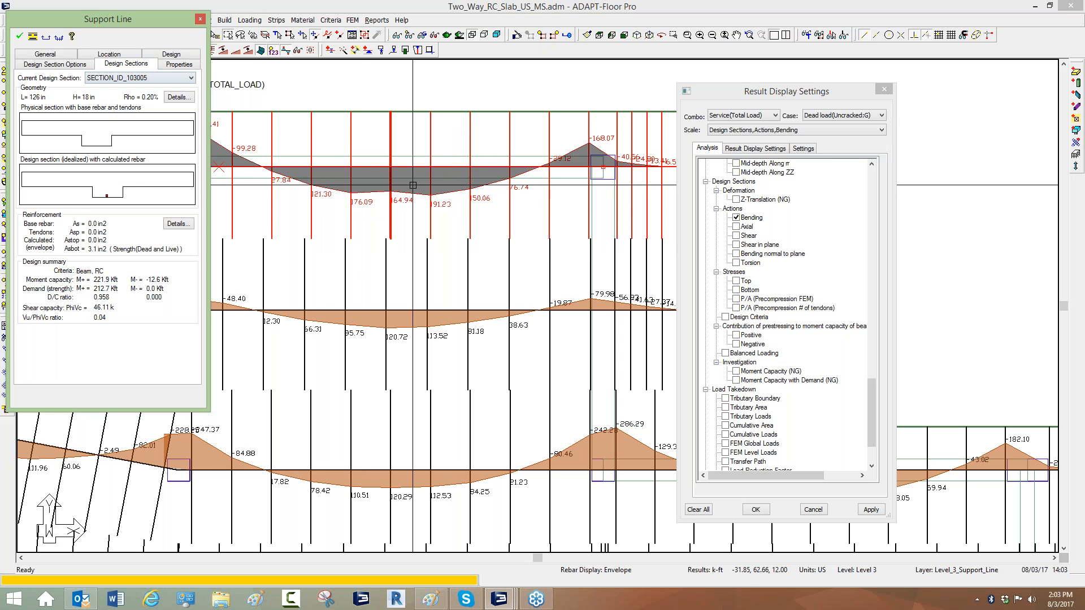
scroll(448, 169, "down", 5)
scroll(567, 146, "down", 1)
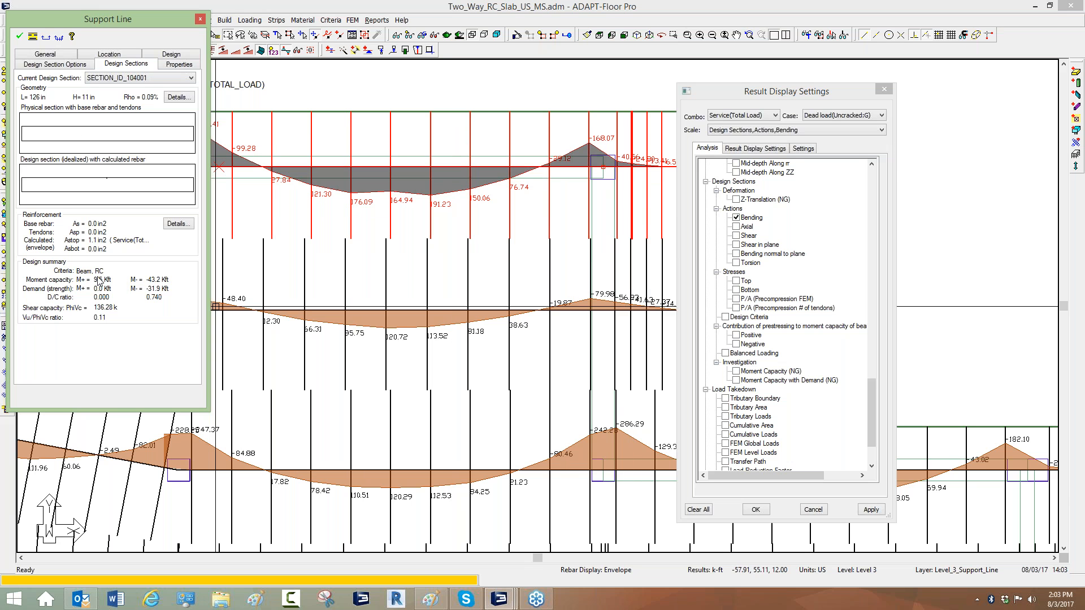
left_click(359, 226)
scroll(351, 231, "up", 8)
scroll(279, 256, "down", 2)
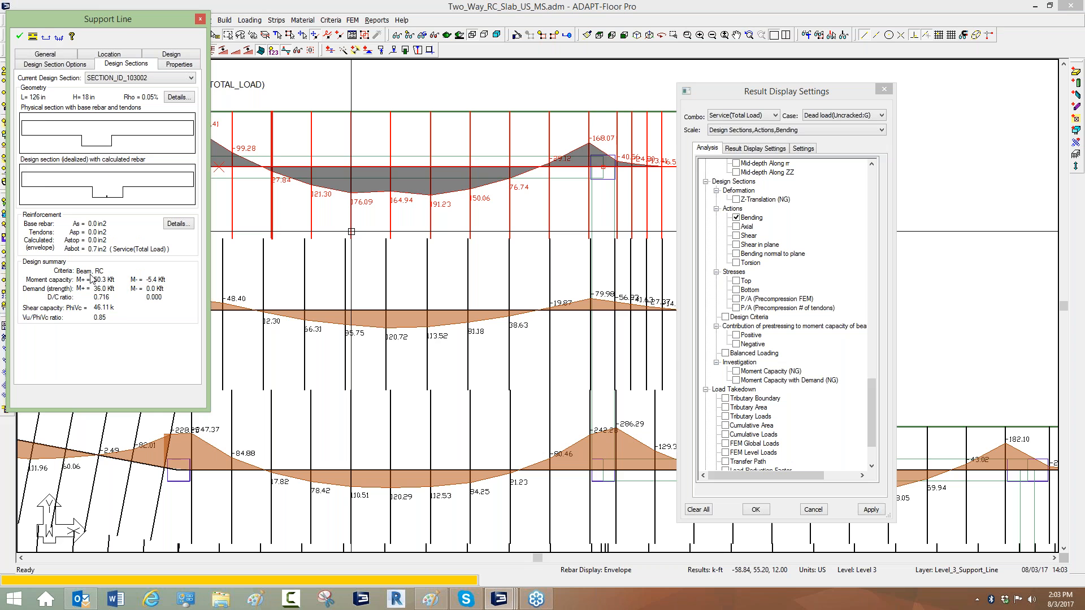
left_click(375, 94)
Open the properties of the upper support line, then close them.
middle_click_drag(399, 172, 623, 208)
double_click(454, 161)
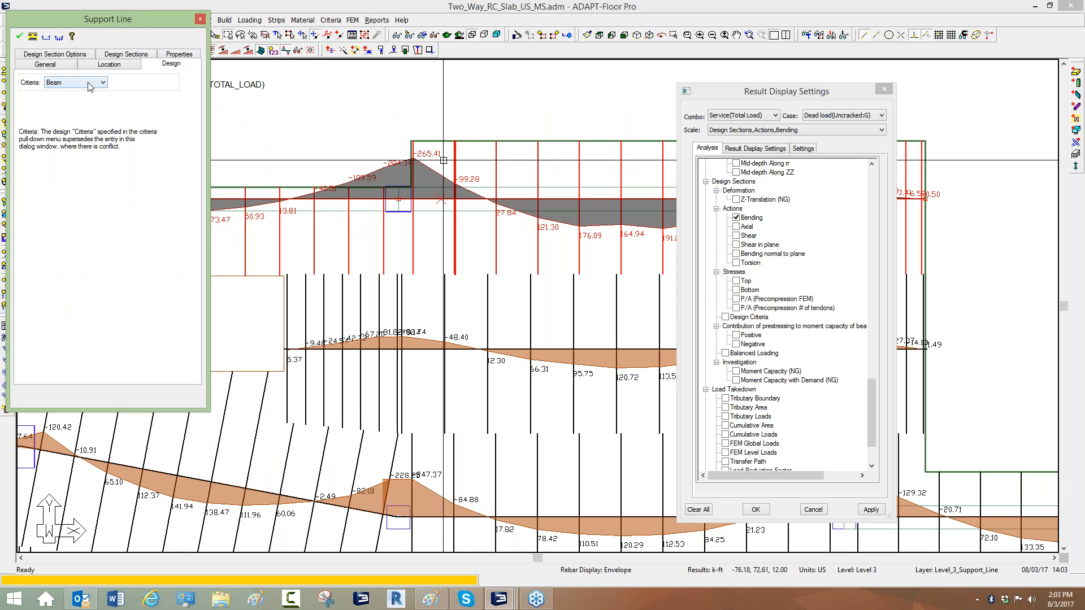
left_click(200, 19)
key("Escape")
scroll(338, 185, "down", 4)
middle_click_drag(471, 215, 181, 230)
middle_click_drag(300, 180, 363, 117)
scroll(363, 116, "down", 2)
scroll(404, 312, "down", 5)
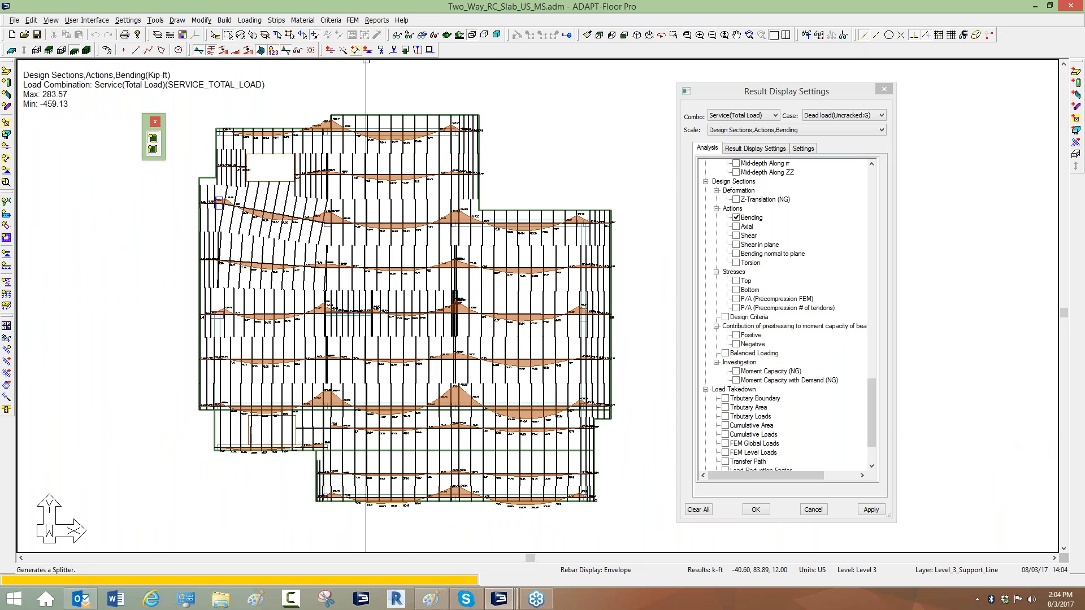
Switch the design section display from bending to moment capacity with demand.
left_click(352, 20)
left_click(527, 118)
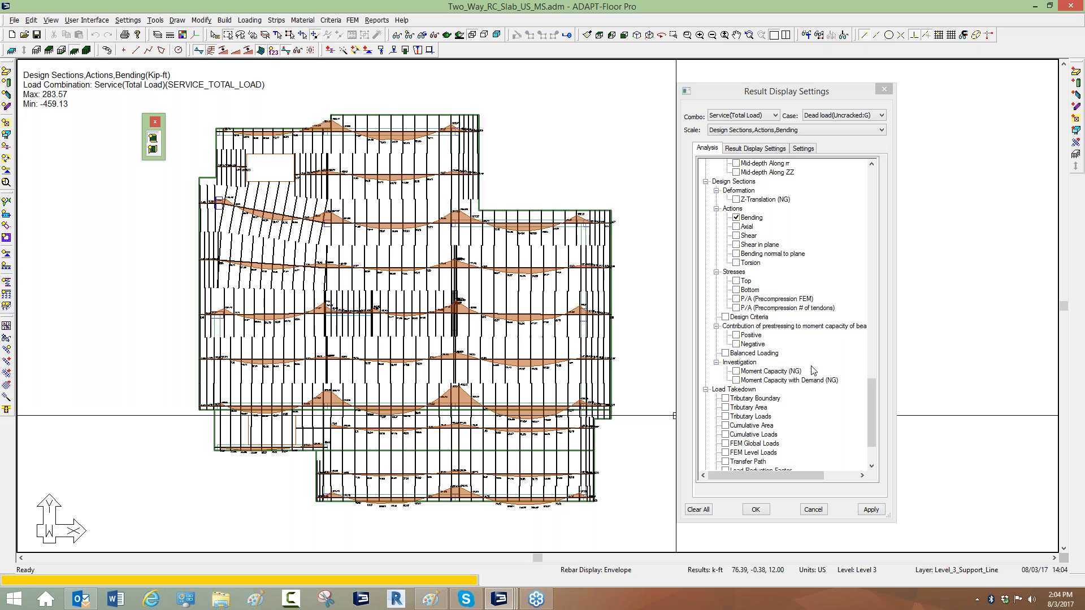
left_click(736, 219)
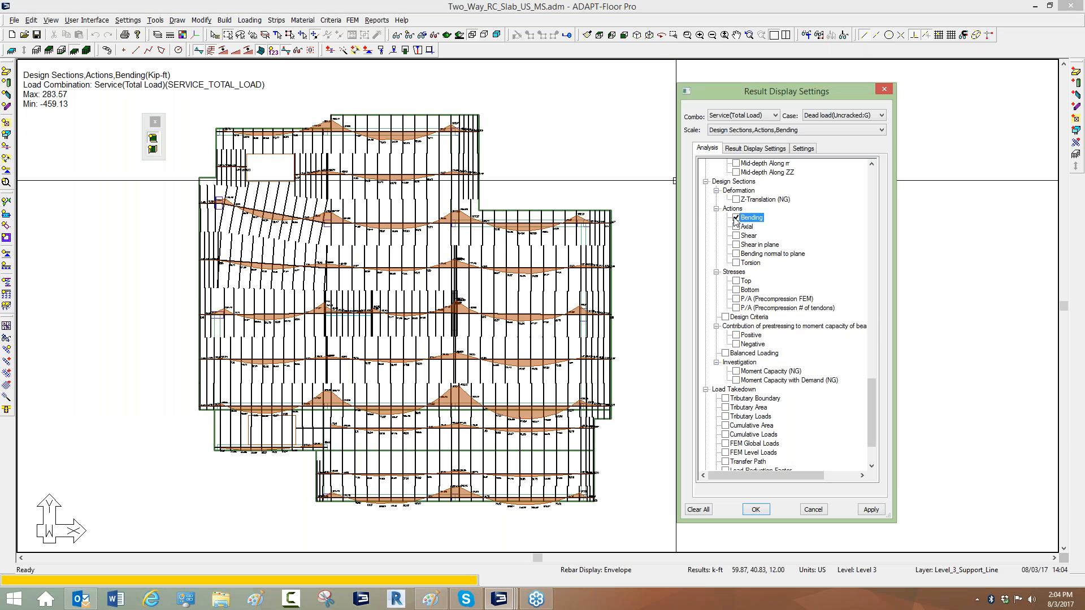
left_click(736, 218)
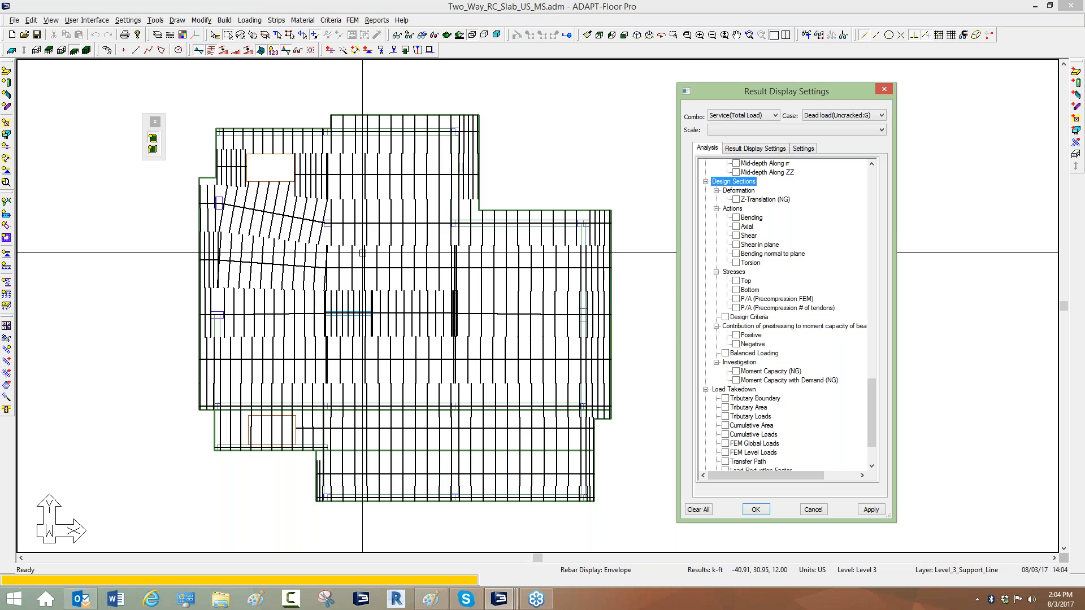
left_click(736, 381)
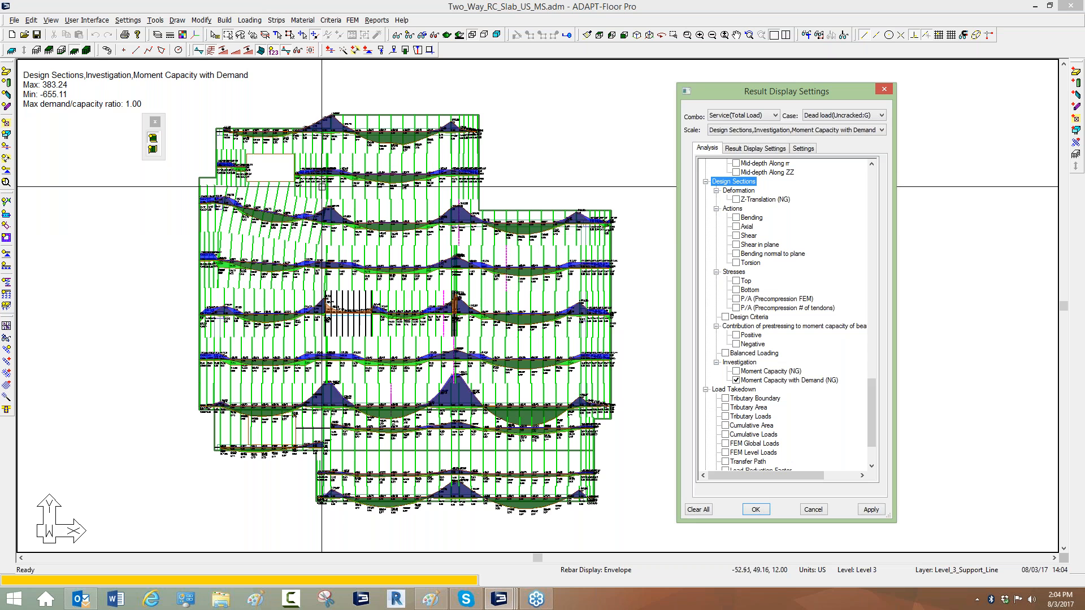
Zoom into the capacity-demand diagram and inspect a support line's design section details.
middle_click_drag(340, 160, 339, 200)
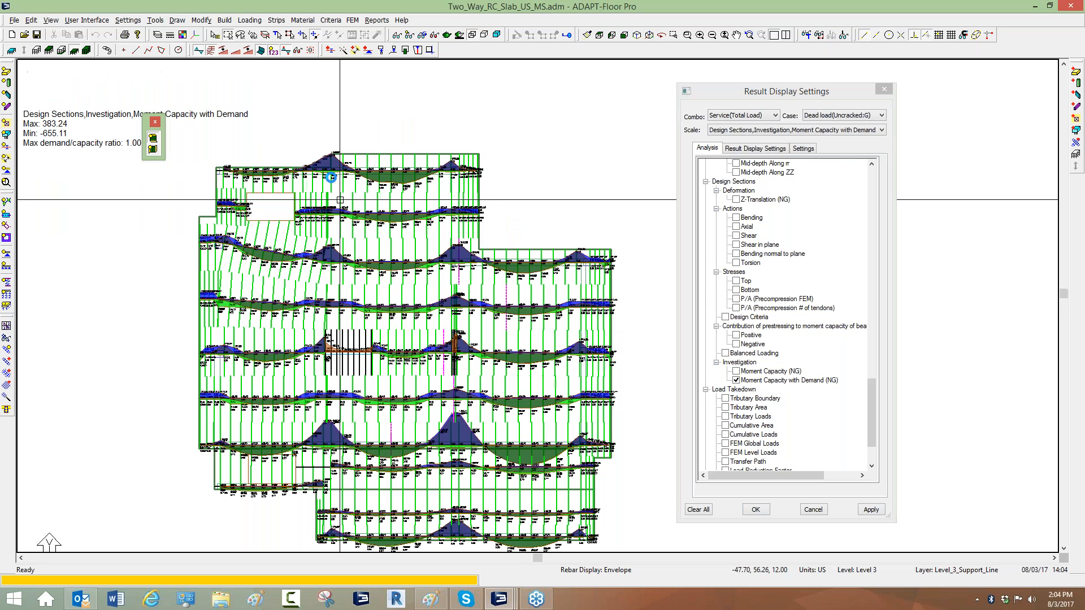
scroll(339, 200, "up", 2)
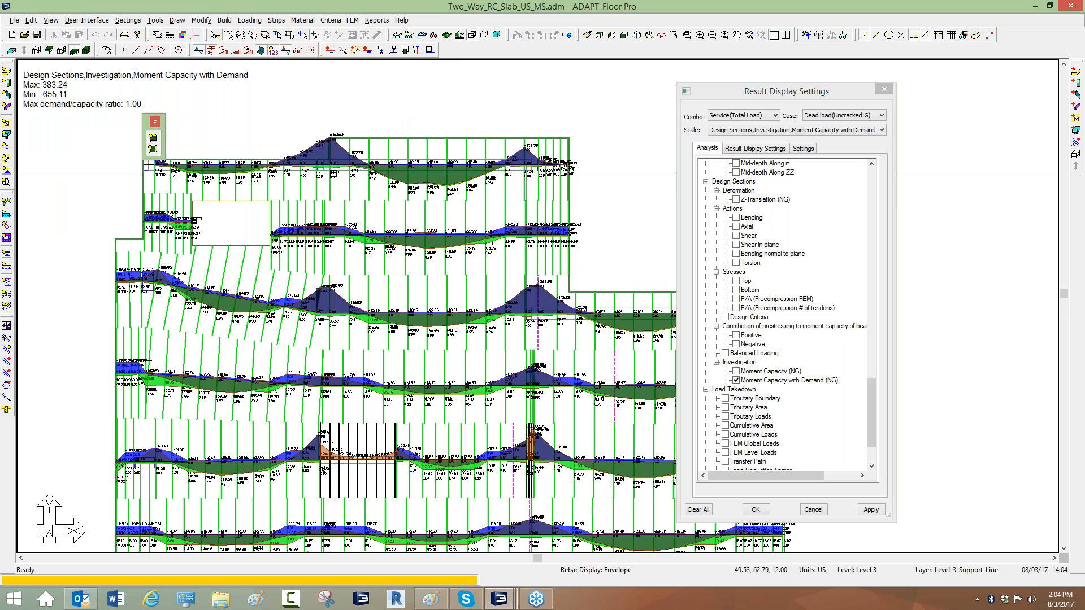
scroll(439, 185, "up", 1)
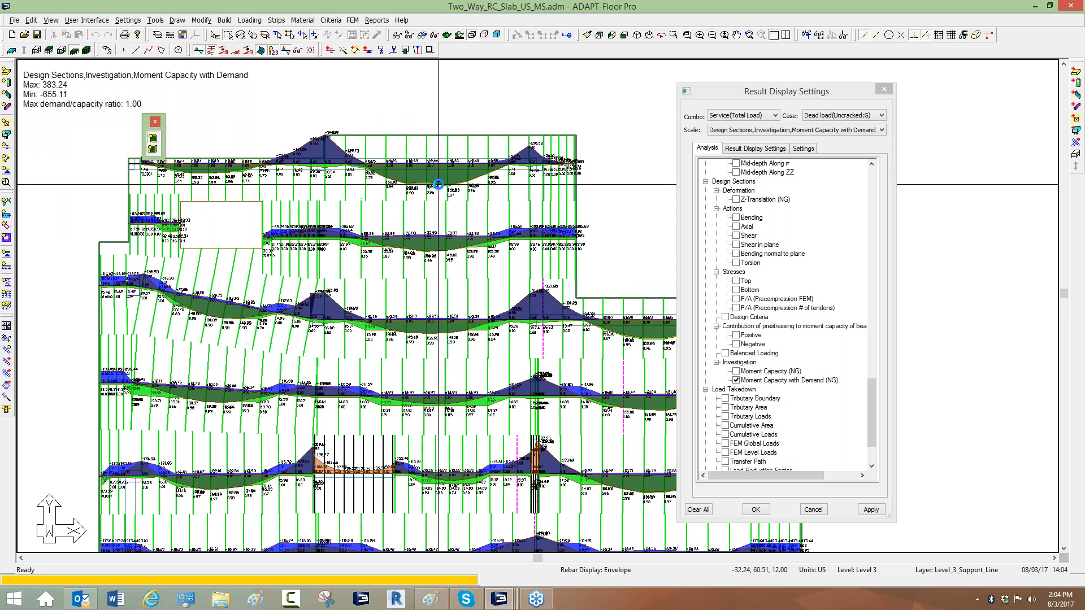
scroll(439, 184, "up", 4)
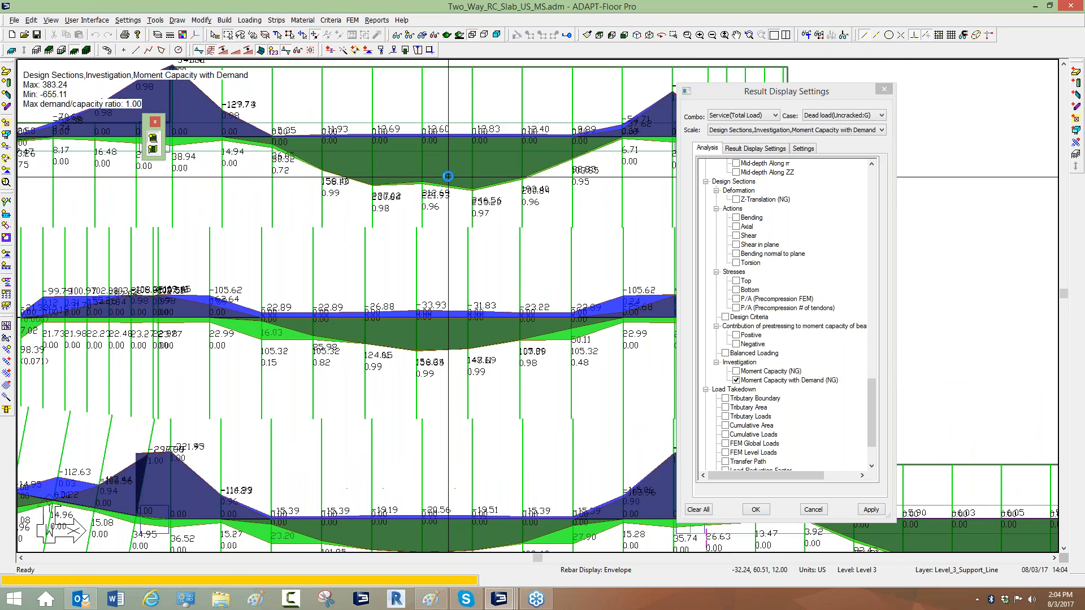
scroll(449, 177, "up", 2)
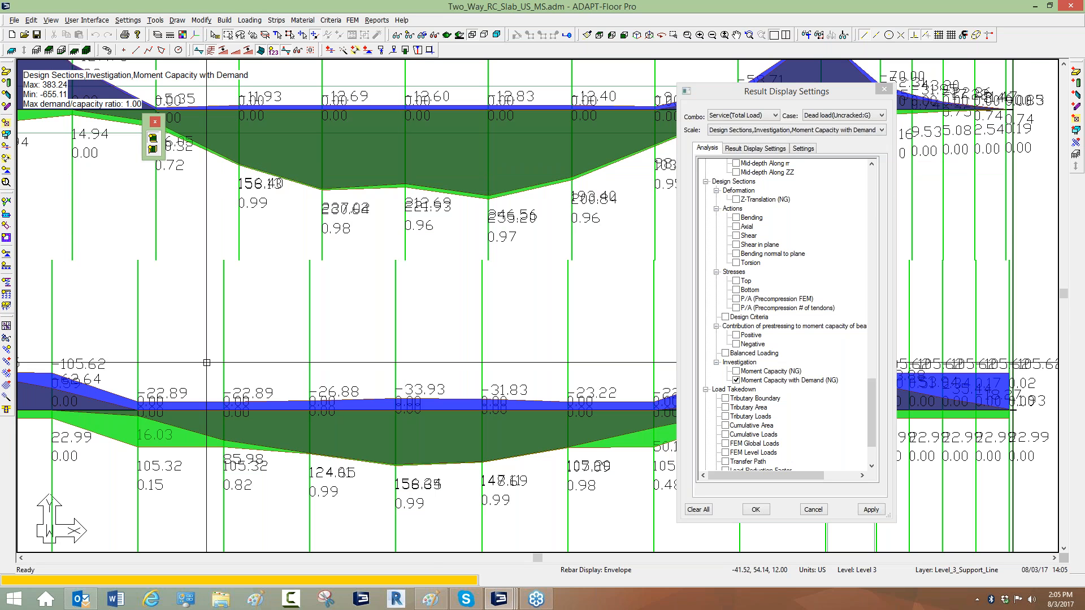
middle_click_drag(188, 372, 518, 307)
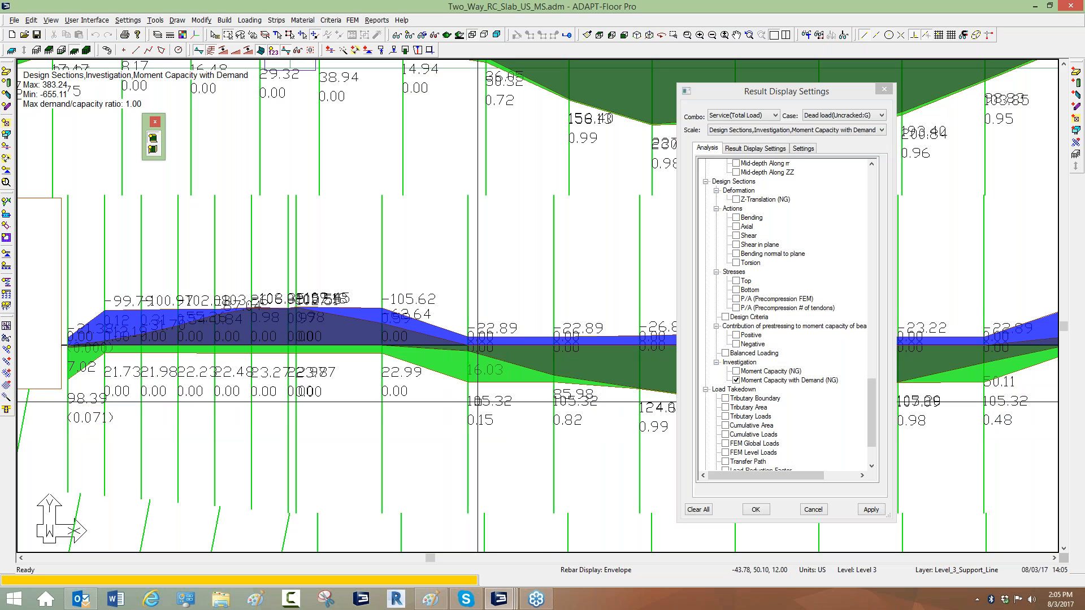
double_click(468, 305)
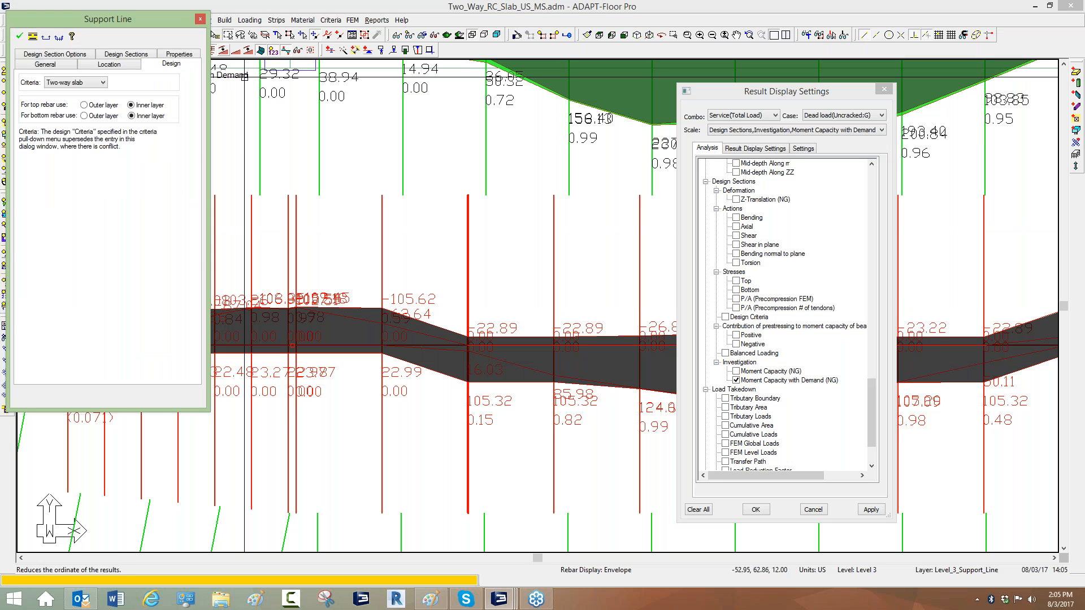
left_click(106, 54)
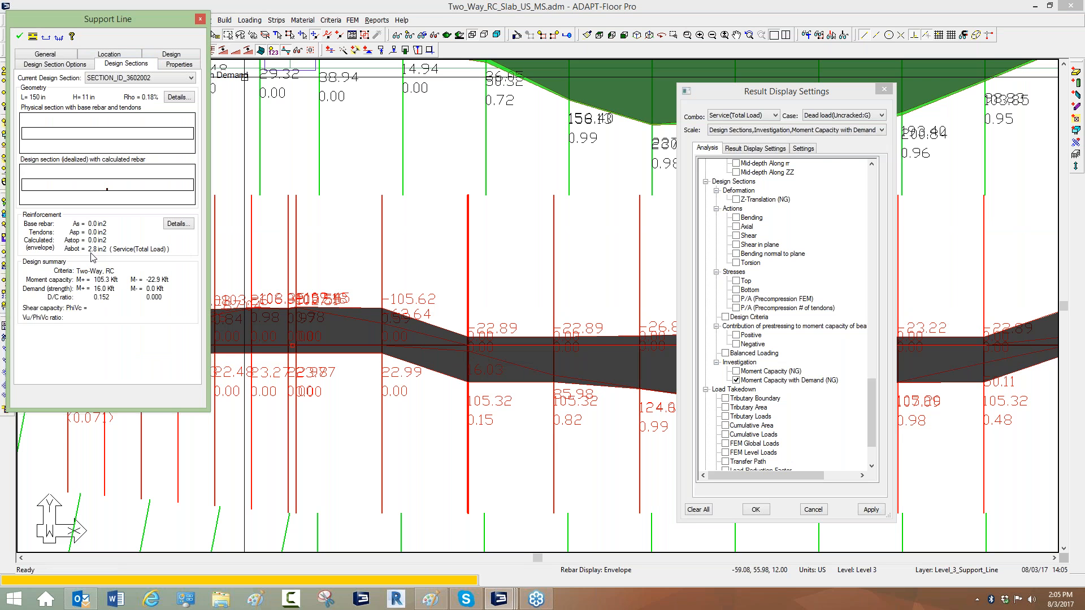
left_click(200, 19)
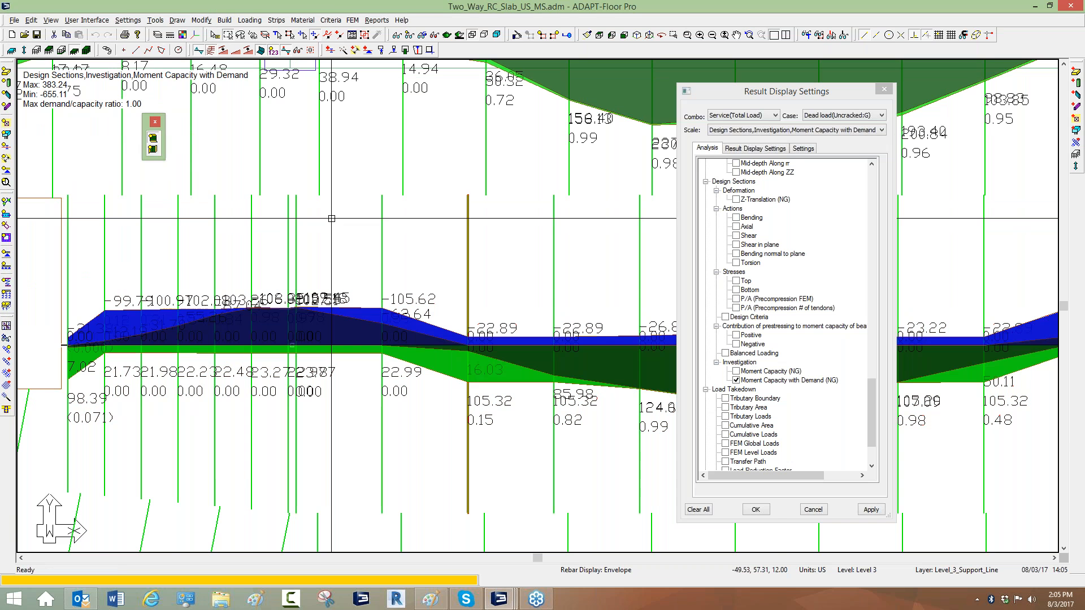
Inspect the design section details of another support line beside the slab opening.
key("Escape")
middle_click_drag(355, 286, 313, 292)
scroll(312, 292, "down", 4)
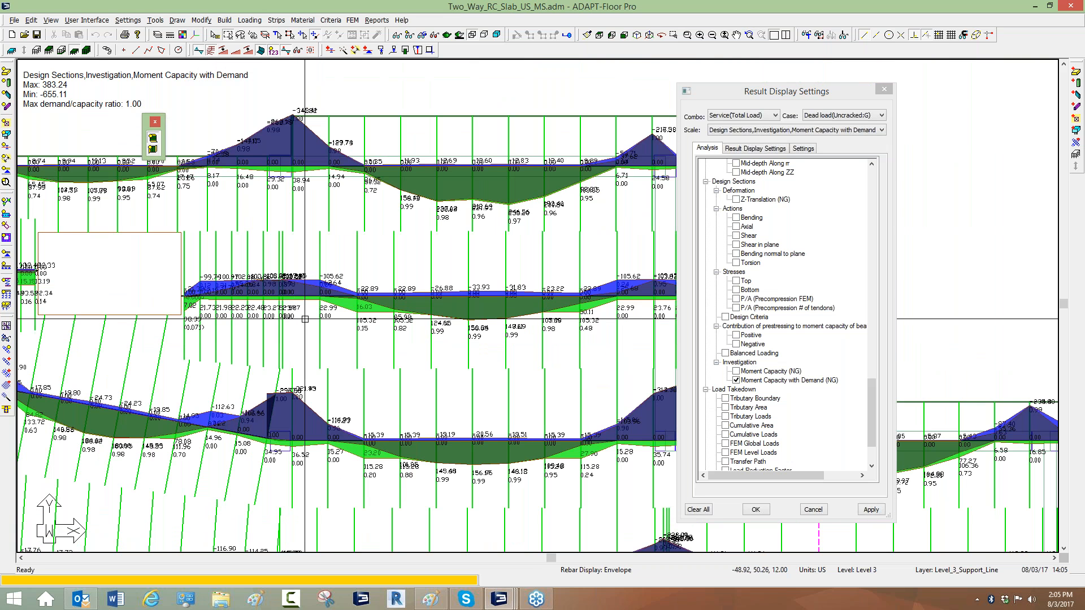
middle_click_drag(290, 353, 264, 235)
middle_click_drag(377, 412, 400, 223)
middle_click_drag(359, 349, 483, 249)
scroll(411, 319, "up", 3)
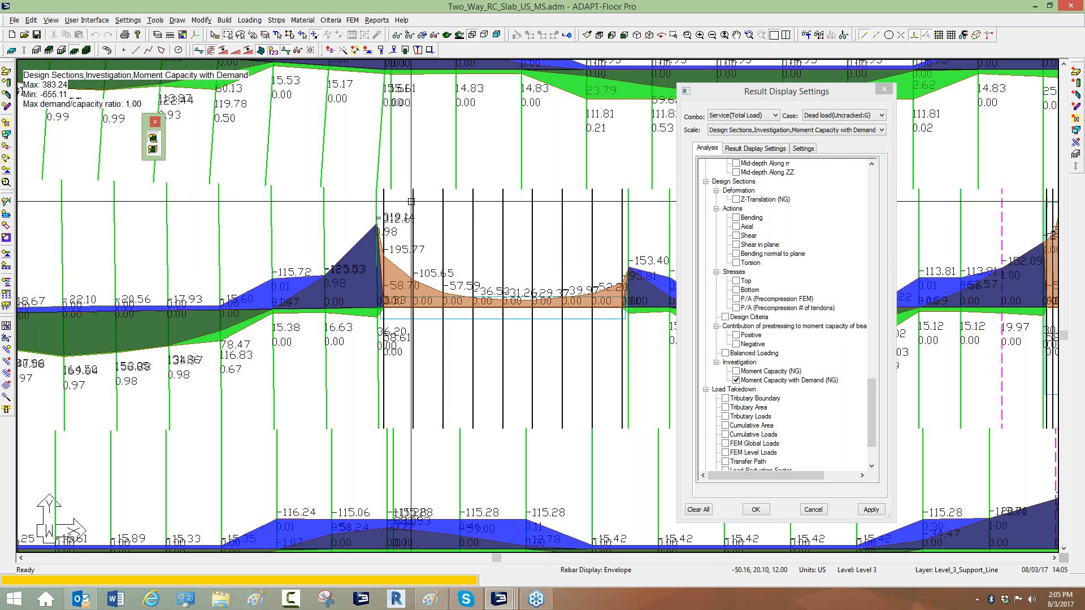
double_click(561, 222)
left_click(129, 55)
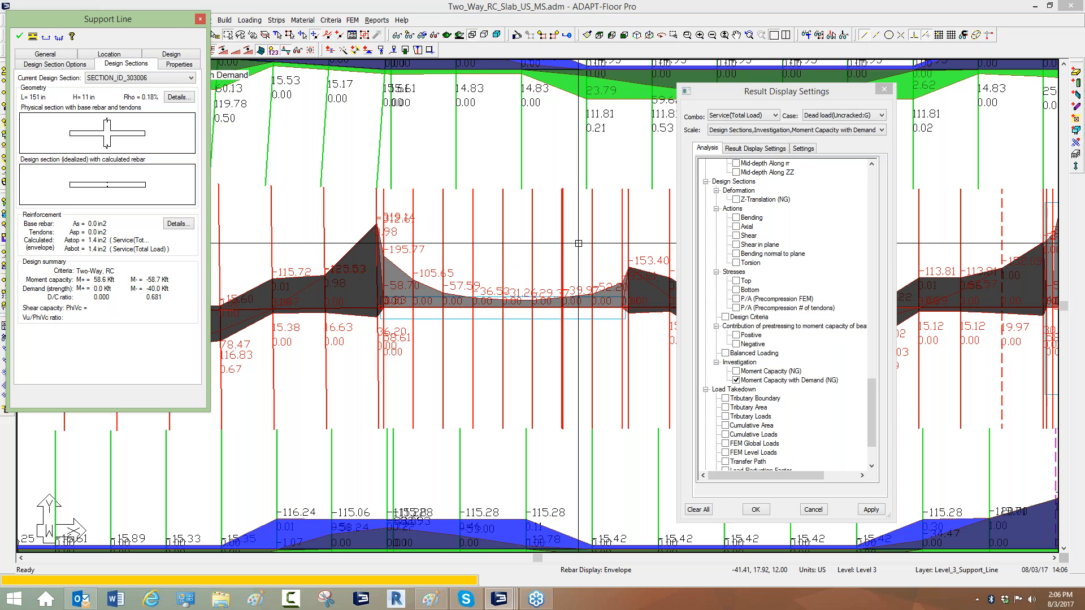
key("Escape")
key("Escape")
Turn off the moment capacity with demand display on the plan.
middle_click_drag(466, 268, 397, 278)
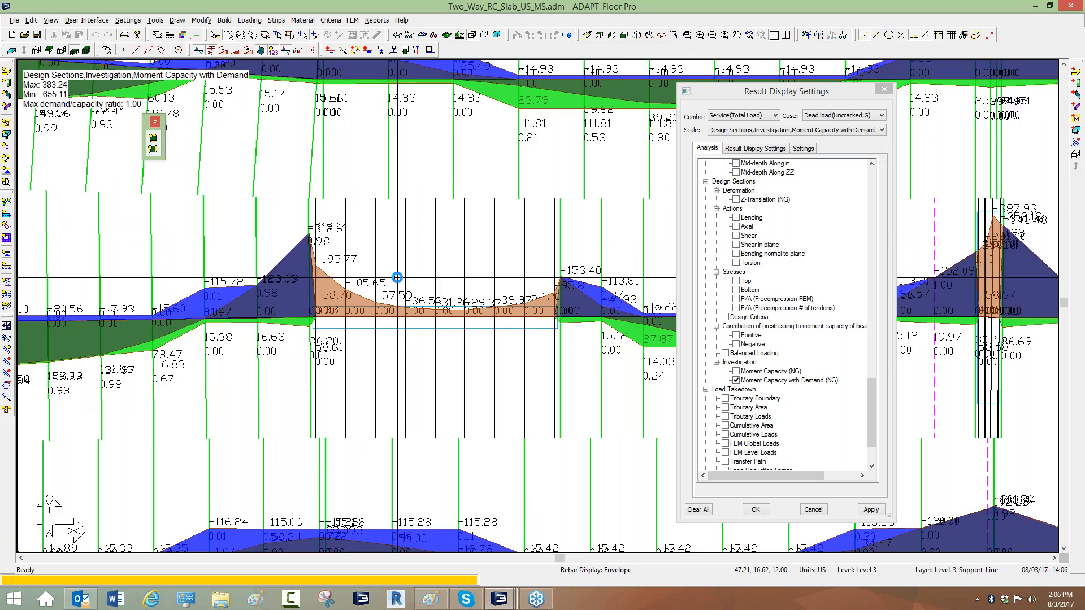
scroll(397, 277, "down", 2)
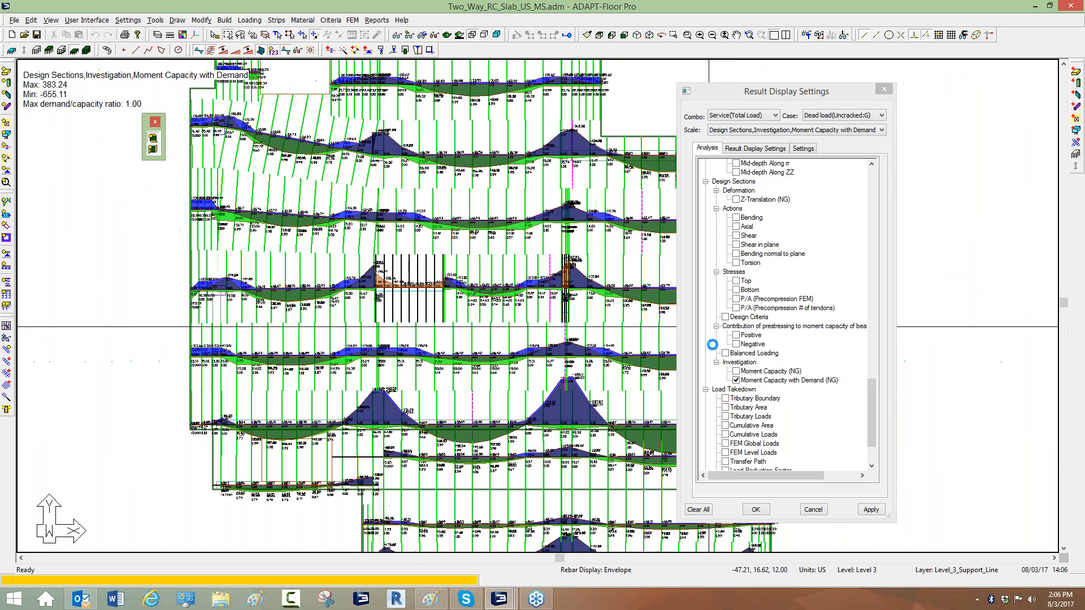
left_click(737, 381)
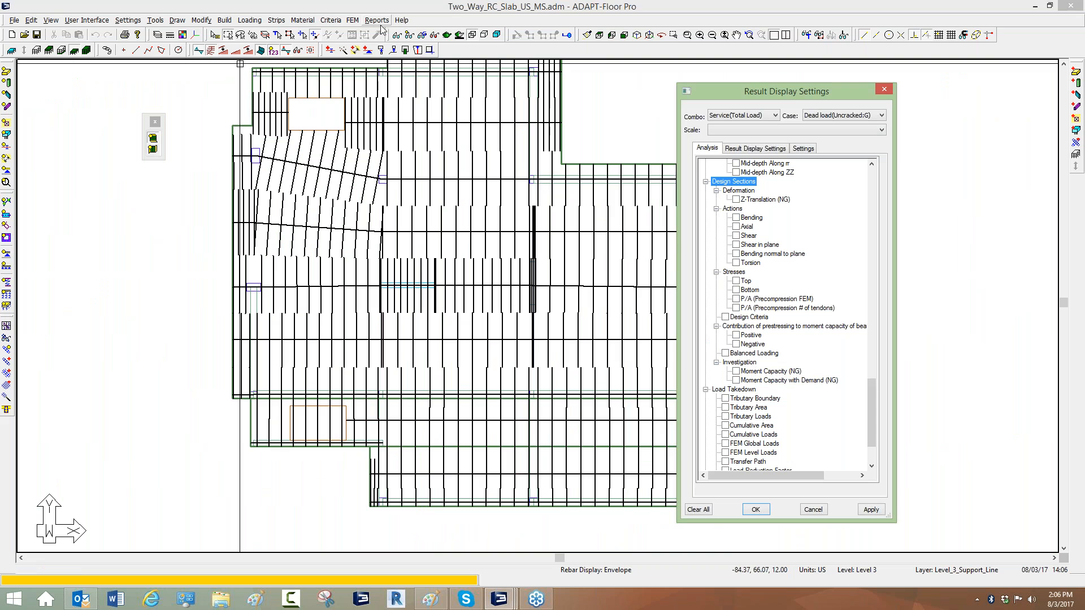
left_click(410, 35)
Generate the rebar drawing using the Envelope combination, calculated lengths and bars along support lines.
left_click(353, 21)
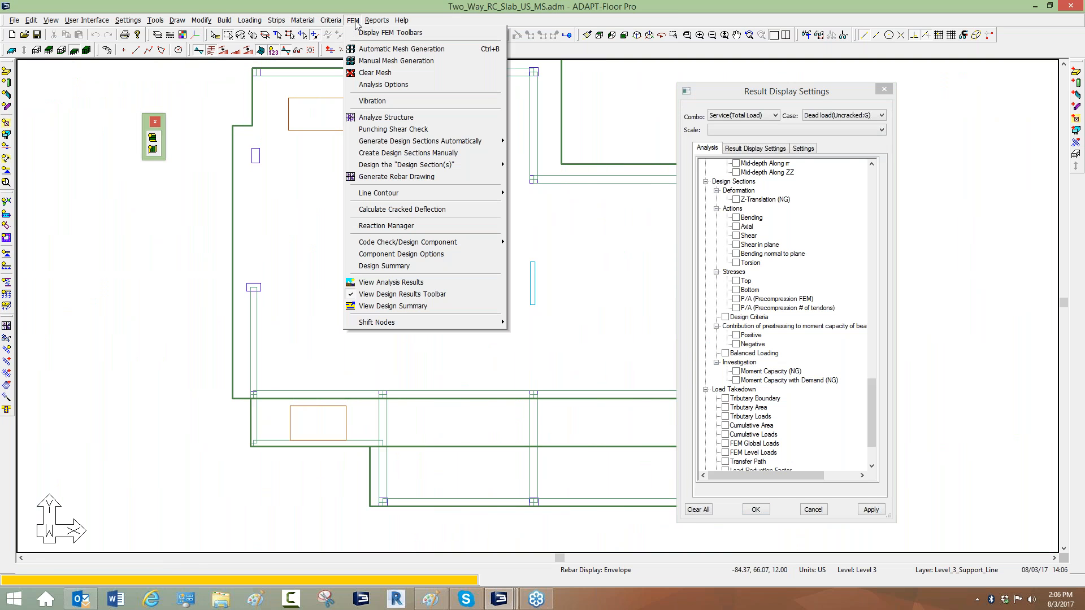
left_click(380, 178)
mouse_move(473, 210)
left_mouse_down()
mouse_move(113, 204)
mouse_move(105, 191)
left_mouse_up()
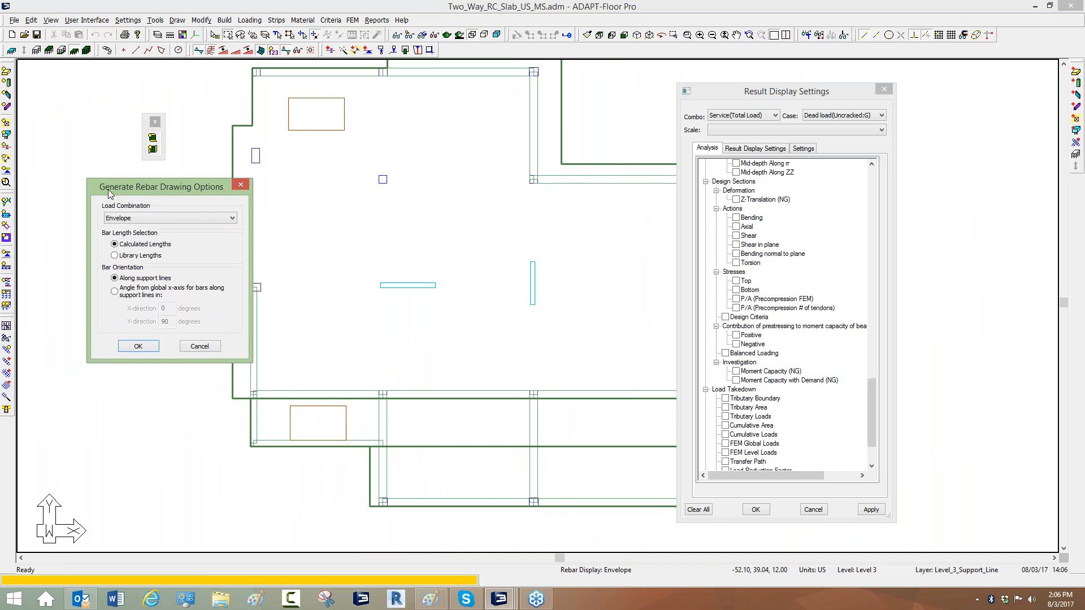
left_click(134, 219)
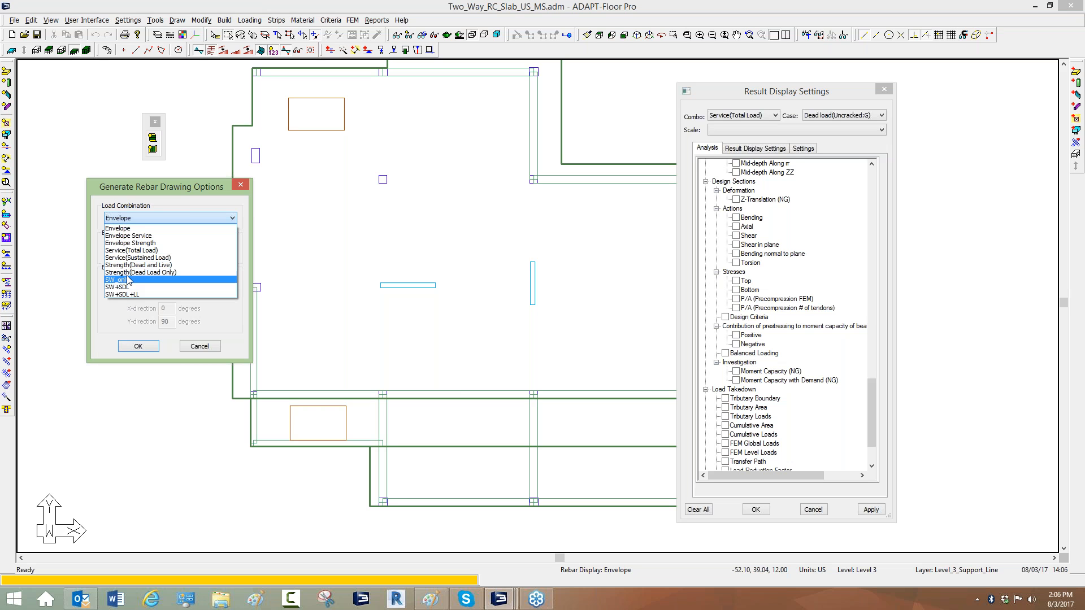
left_click(123, 229)
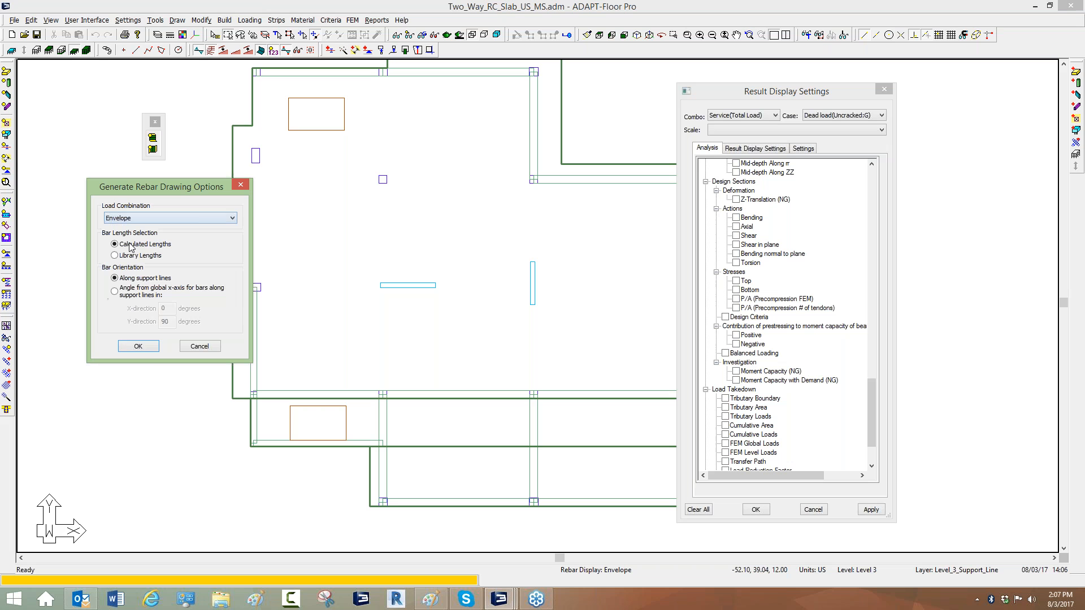
left_click(150, 347)
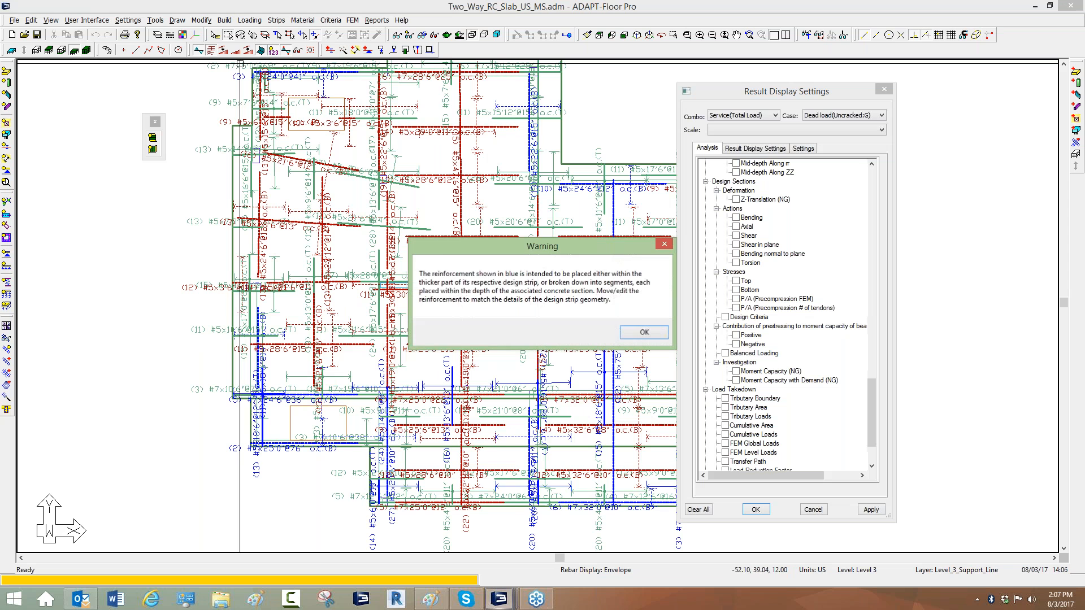
left_click(644, 332)
Regenerate the rebar drawing with bars oriented by angle from the global x-axis, 0 and 90 degrees.
scroll(313, 193, "down", 2)
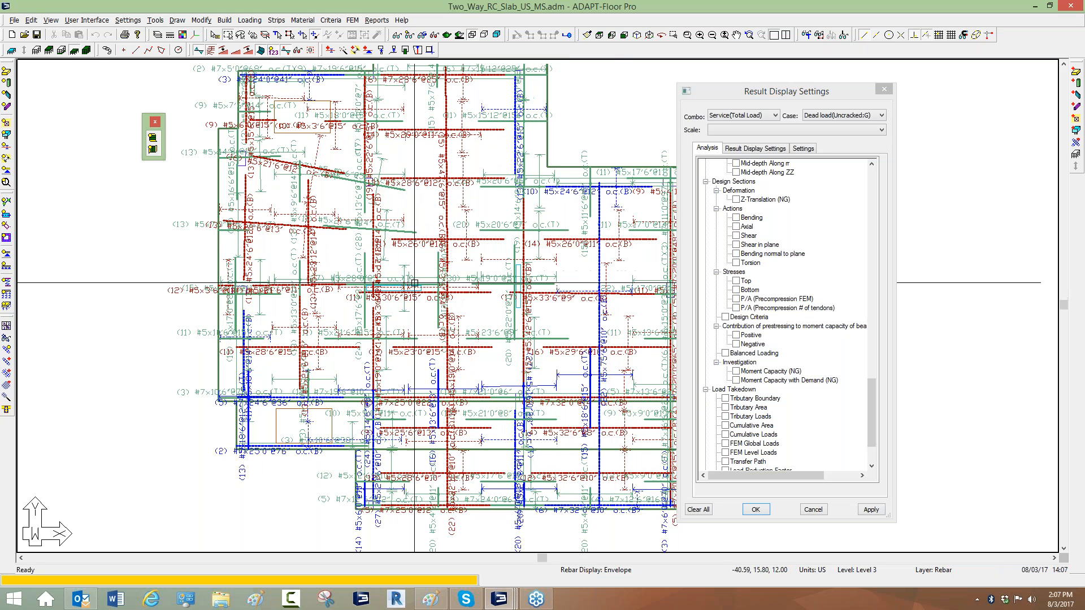
middle_click_drag(331, 199, 368, 193)
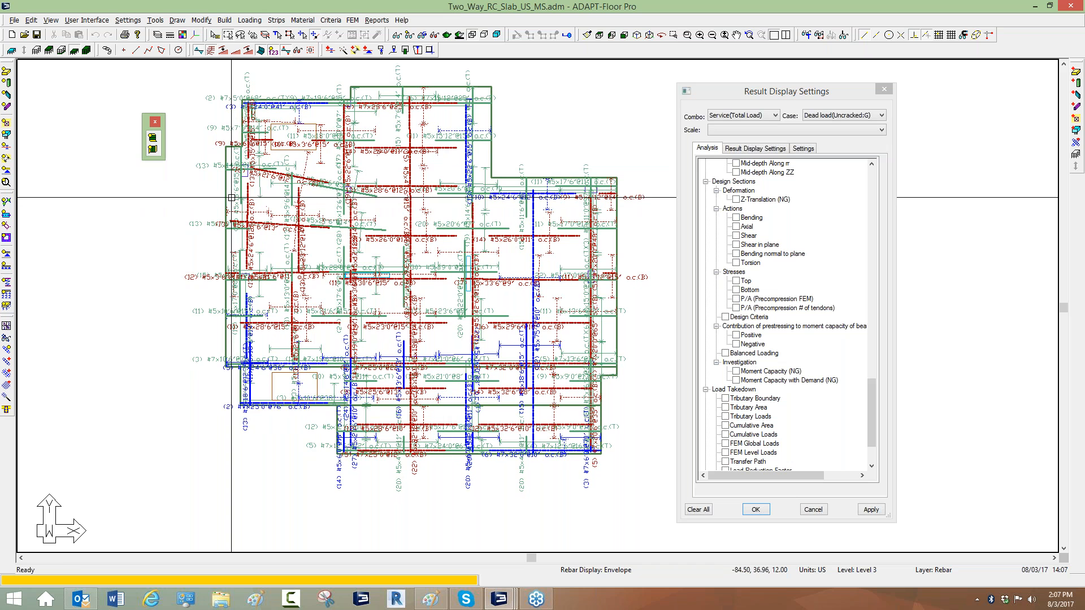
left_click(352, 20)
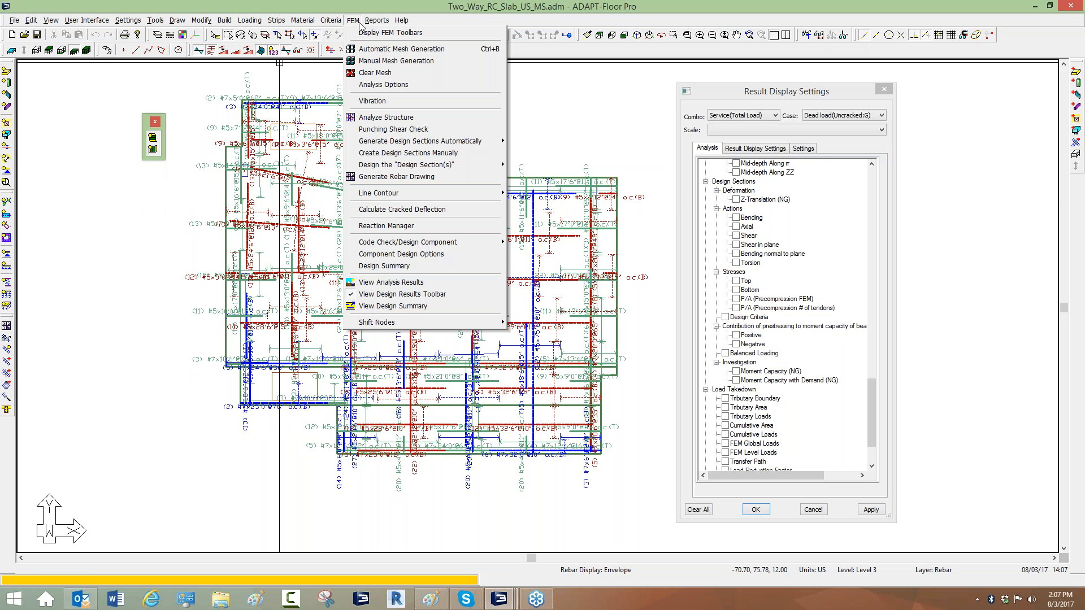
left_click(372, 177)
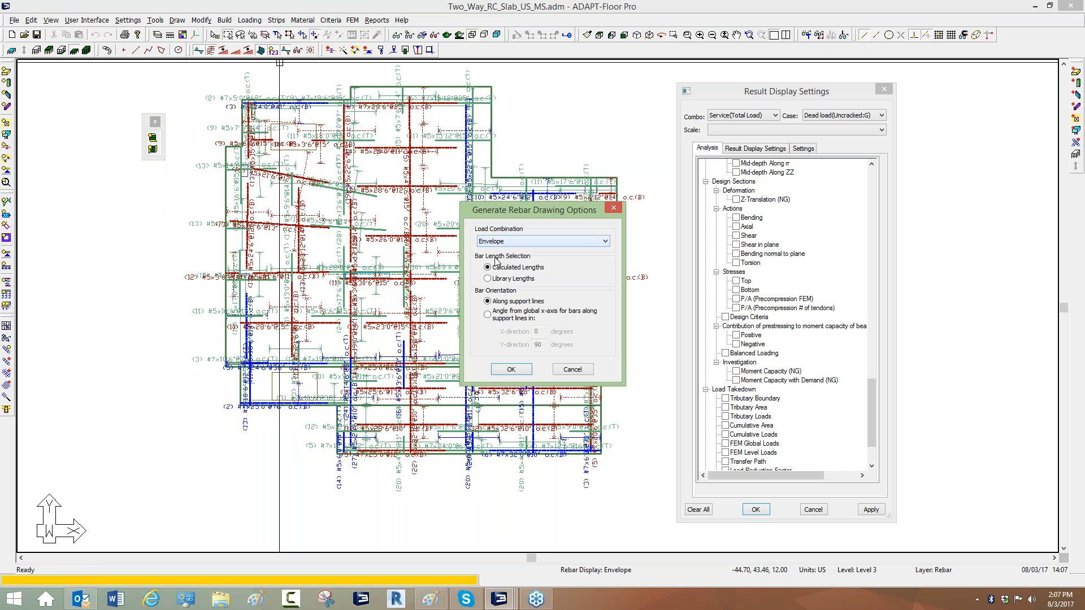
left_click(488, 315)
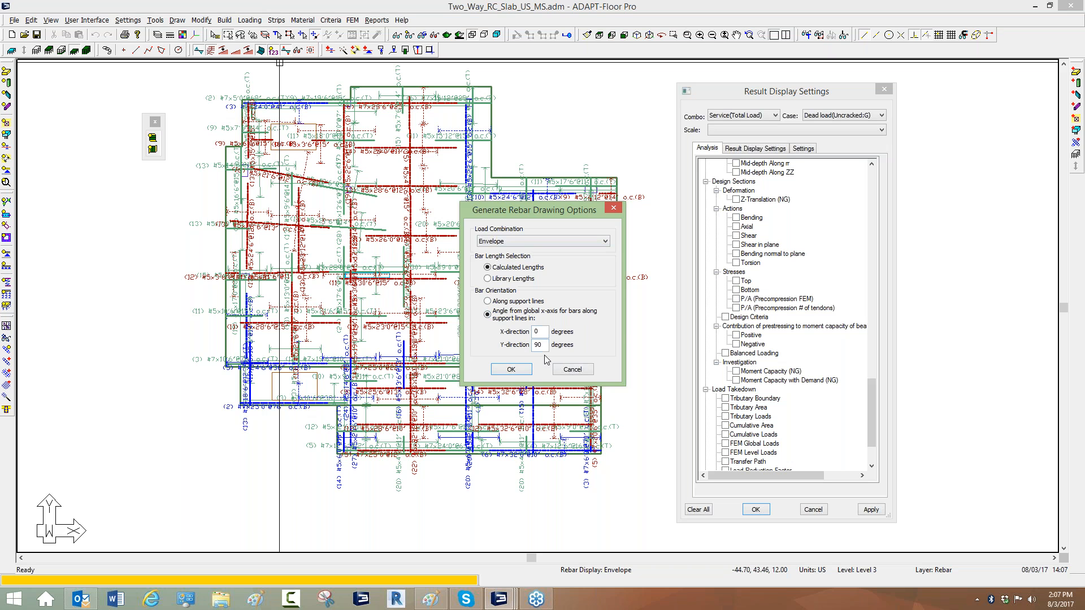
left_click(529, 372)
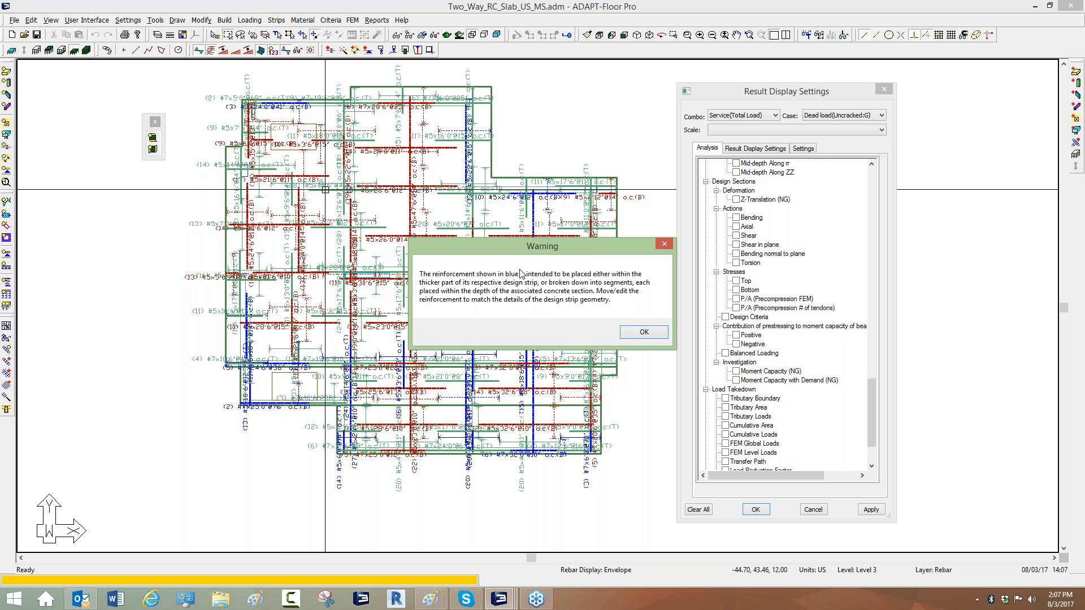
left_click(630, 333)
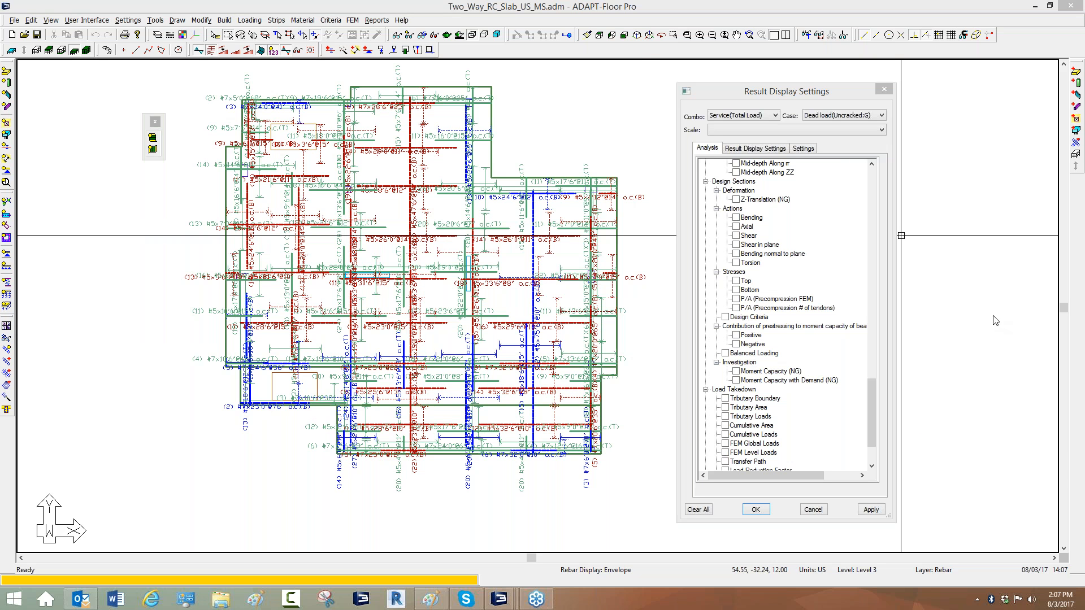
Hide the rebar drawing and open the properties of the beam along the slab's lower edge.
left_click(409, 35)
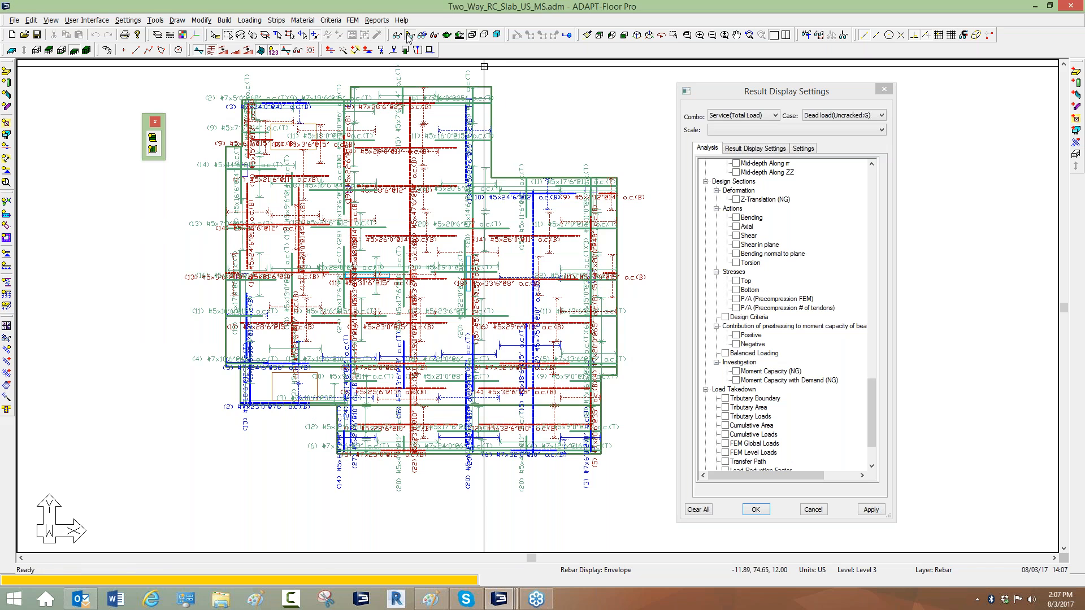
scroll(294, 121, "up", 1)
scroll(409, 126, "down", 1)
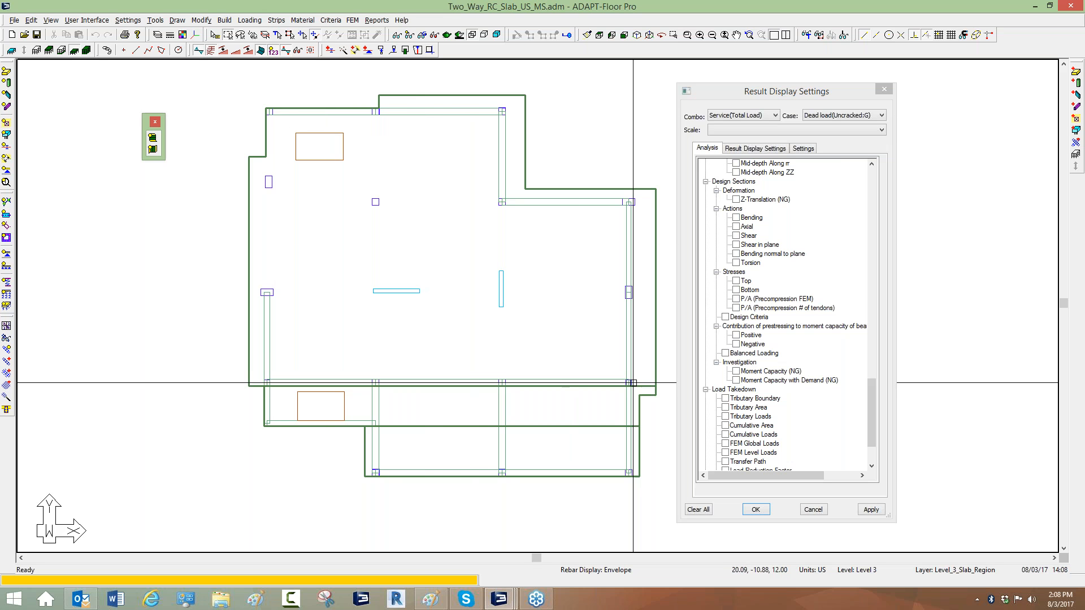
scroll(269, 329, "up", 3)
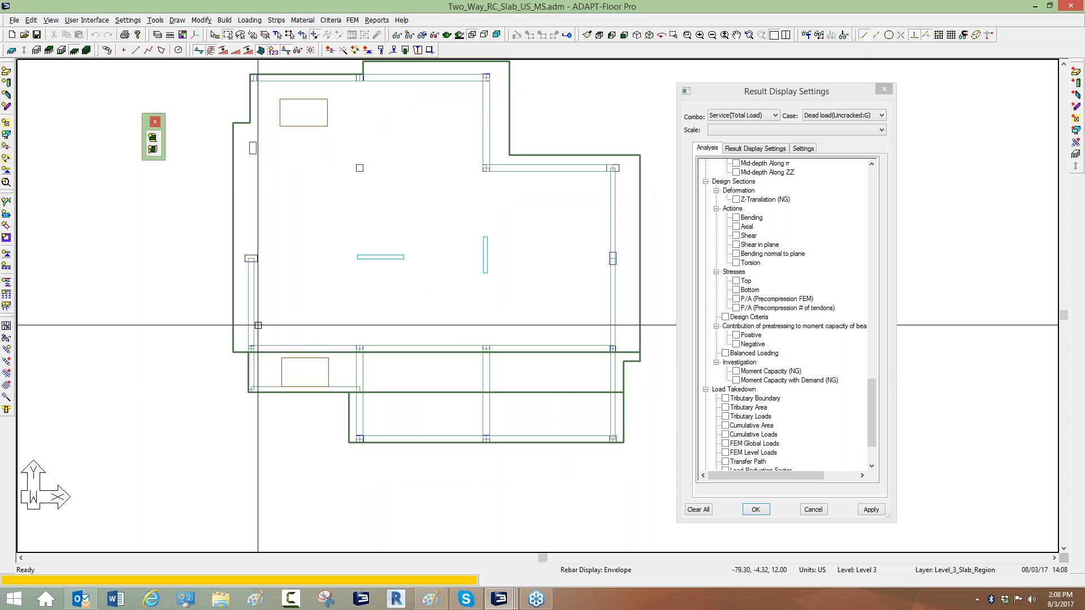
double_click(269, 328)
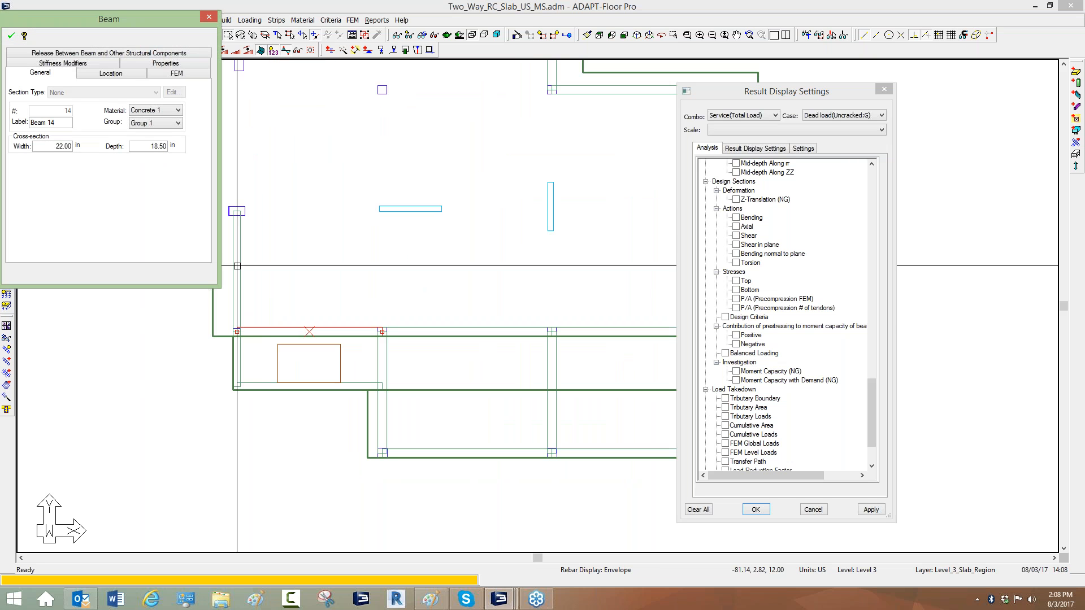
Release the rotation about s-s at the first end of the selected lower beam.
left_click(99, 53)
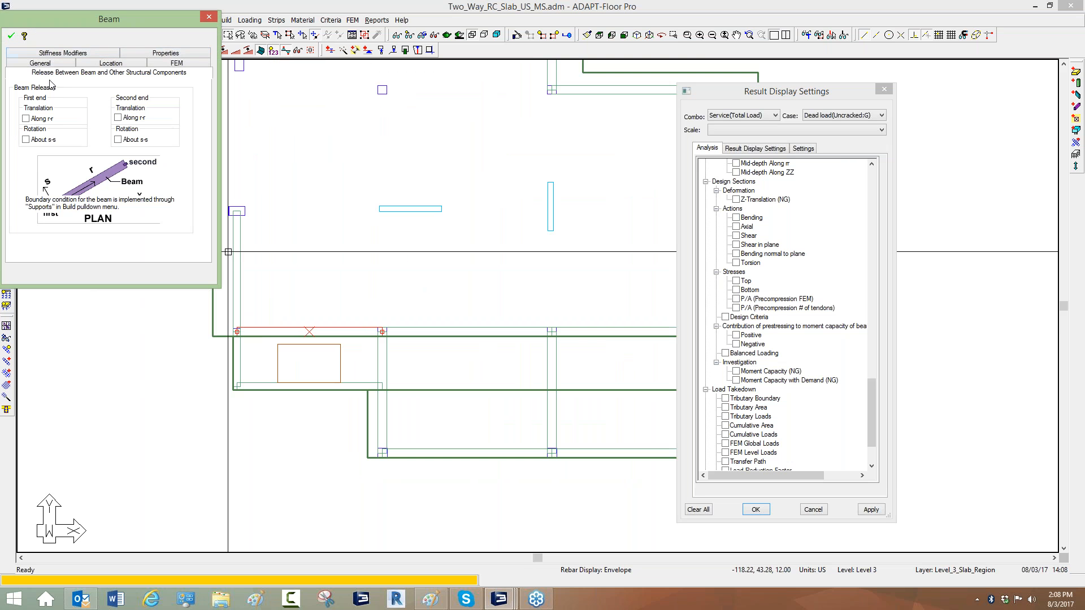
left_click(25, 139)
left_click(12, 37)
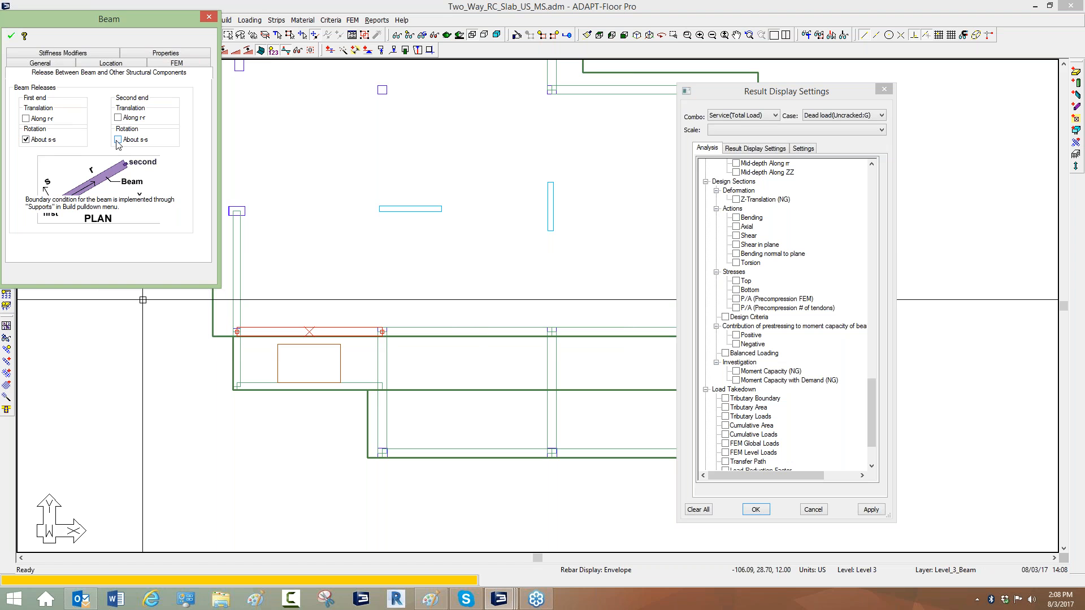
left_click(11, 36)
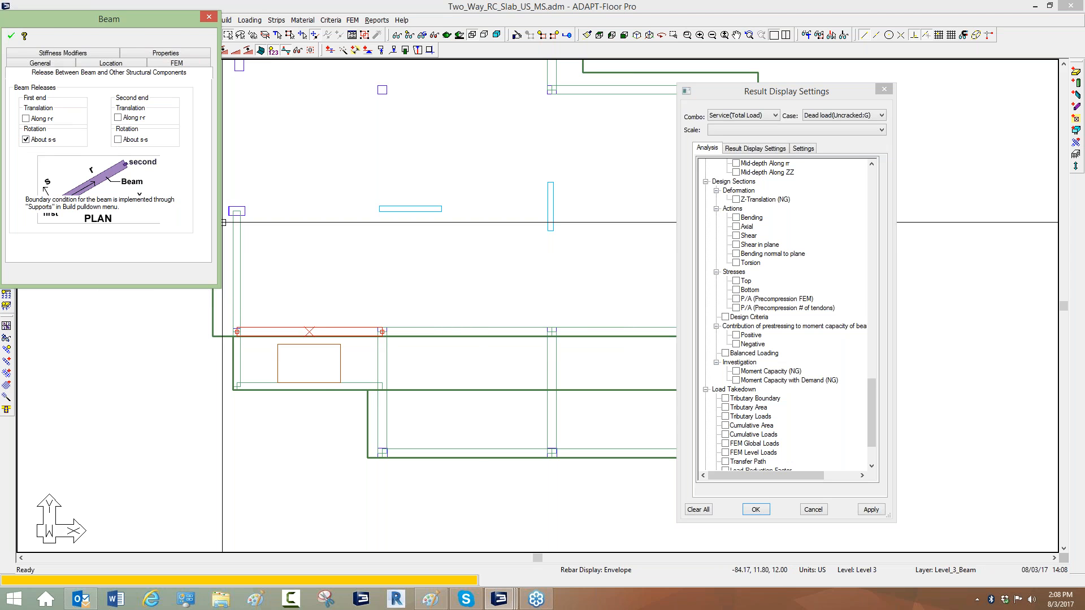
Open the upper beam's properties and release its rotation about s-s at the second end.
scroll(466, 275, "up", 3)
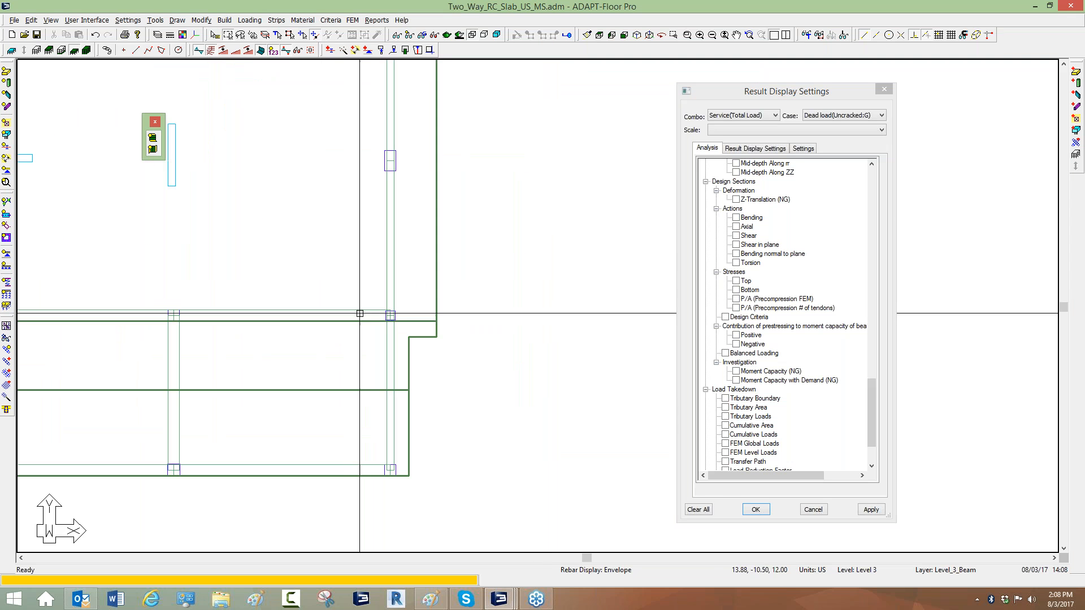
double_click(364, 310)
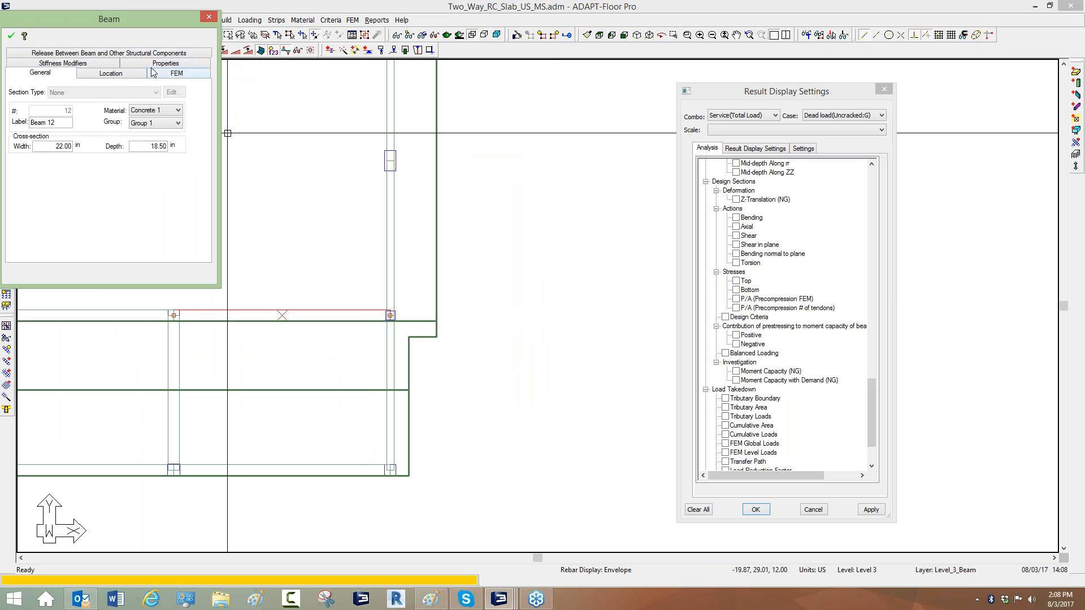
left_click(88, 54)
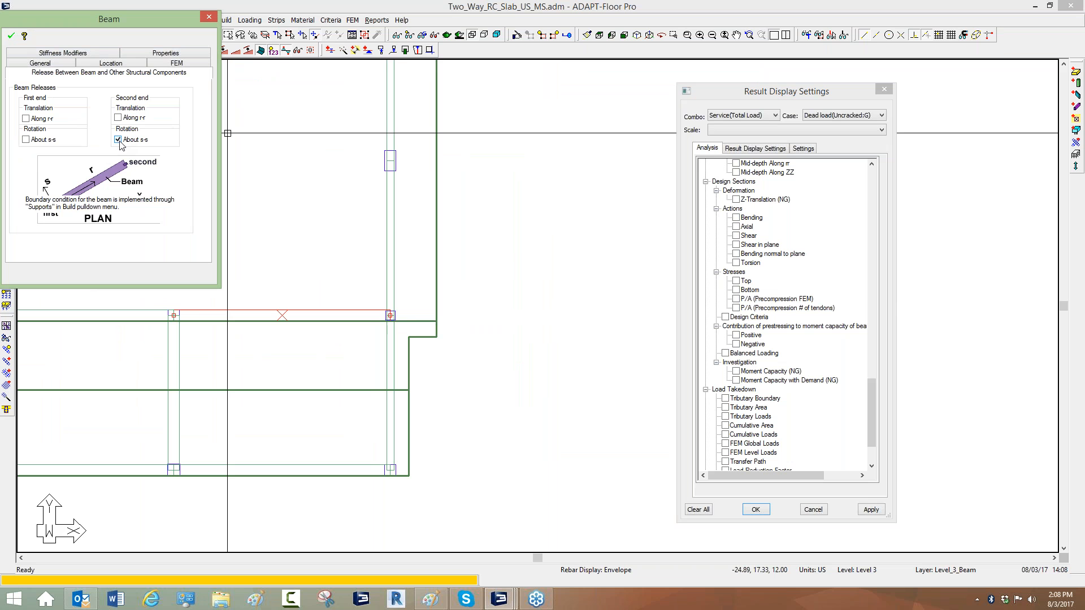
left_click(10, 36)
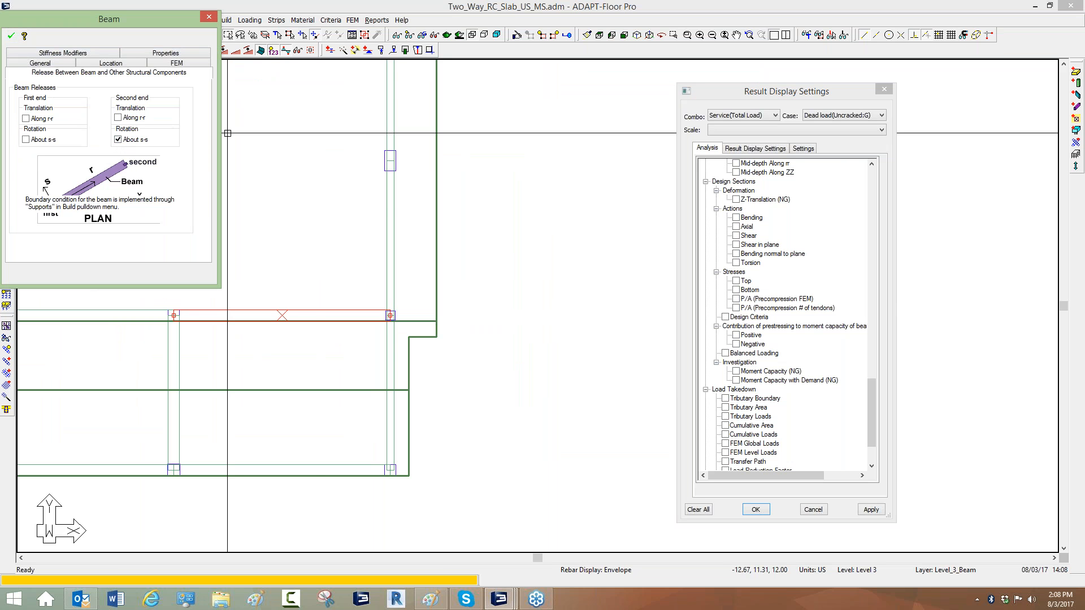
key("Escape")
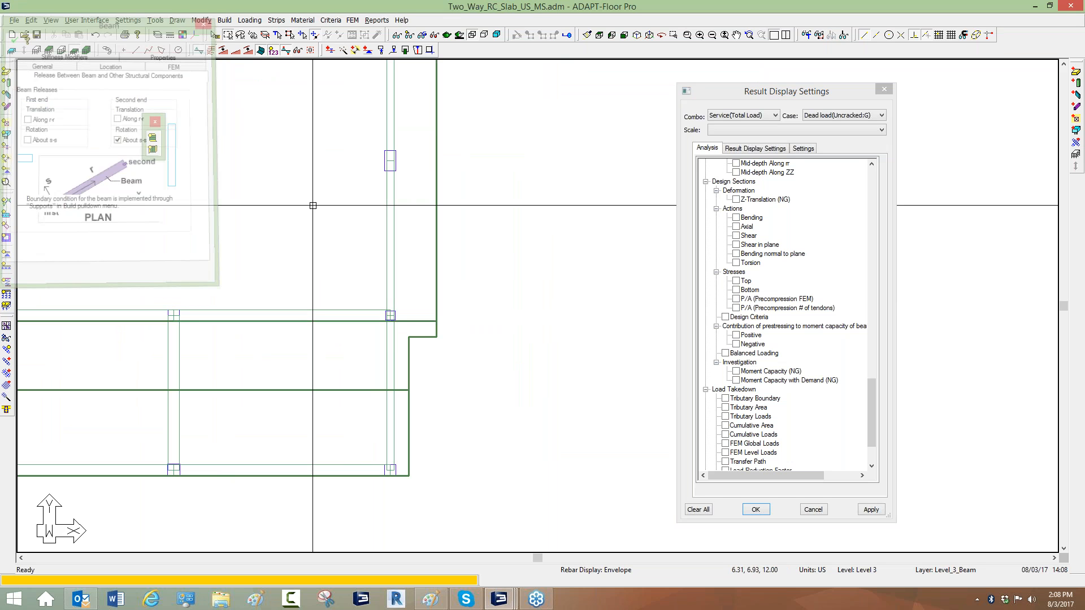
Regenerate the rebar drawing with the Envelope combination, calculated lengths and bars along support lines.
scroll(300, 312, "down", 6)
middle_click_drag(301, 311, 520, 327)
scroll(539, 320, "up", 2)
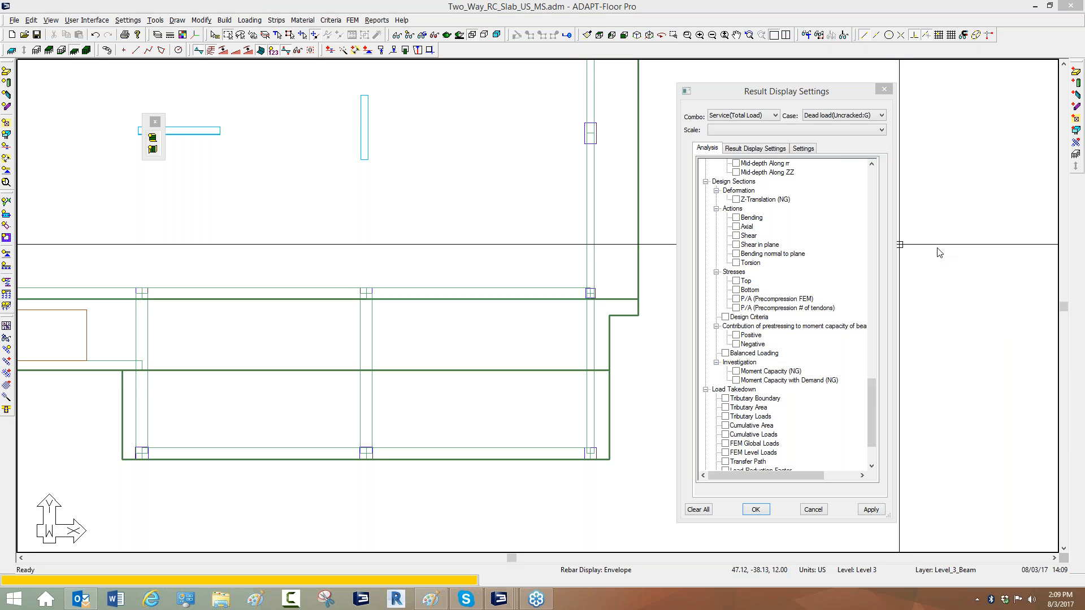
scroll(457, 357, "down", 3)
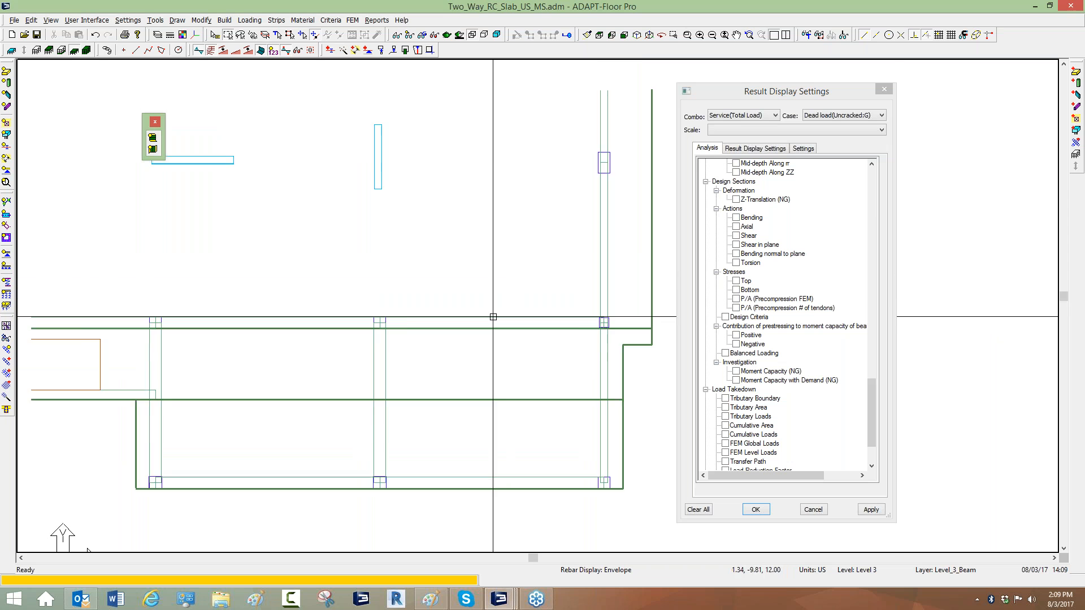
scroll(455, 355, "down", 2)
middle_click_drag(451, 318, 532, 316)
scroll(595, 276, "up", 1)
middle_click_drag(595, 276, 558, 277)
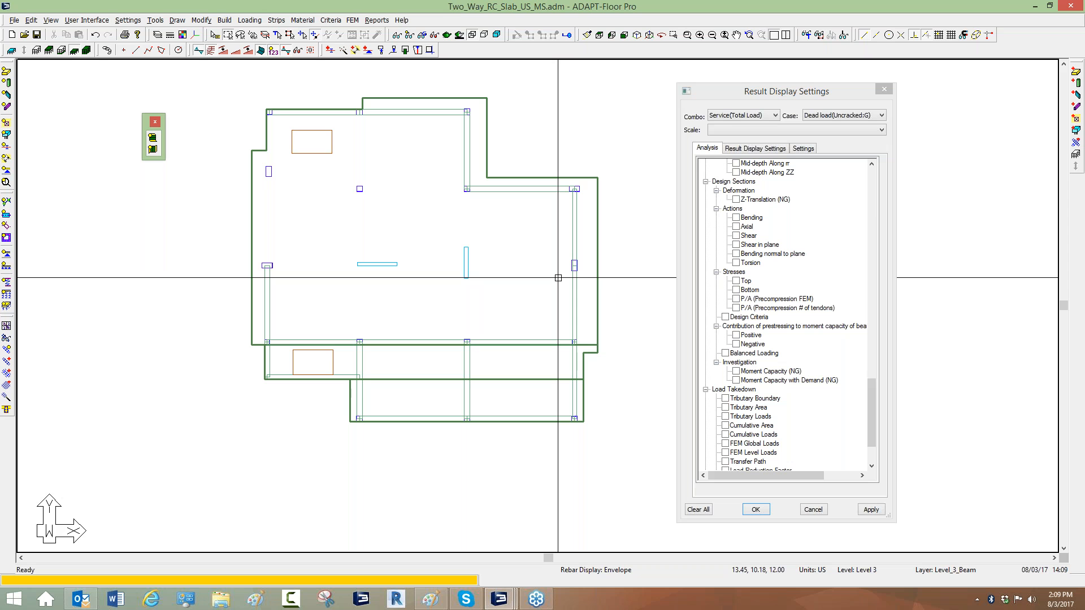
left_click(352, 20)
left_click(384, 177)
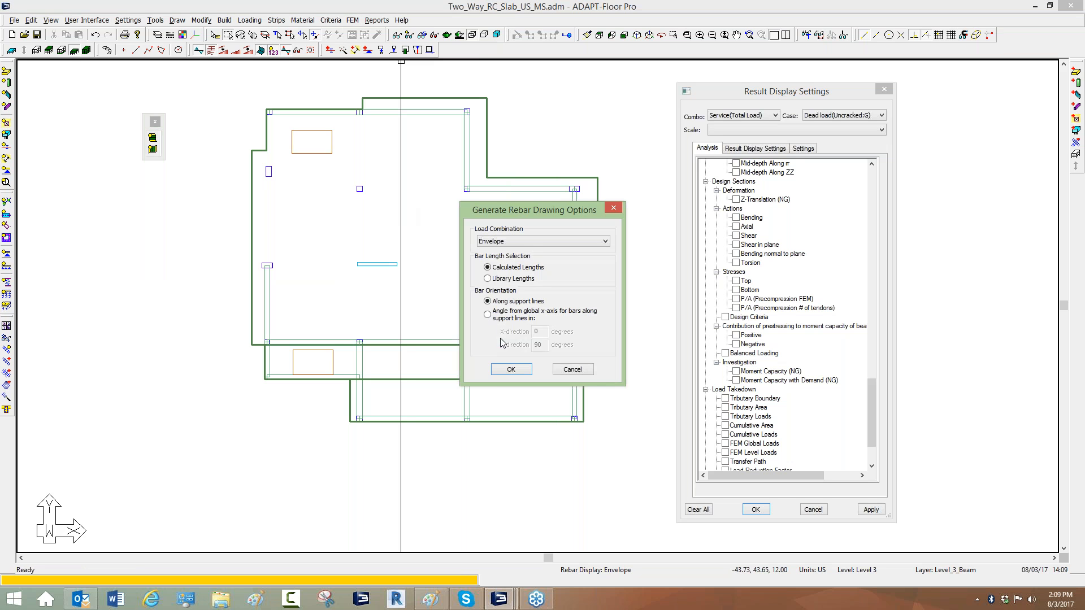
left_click(510, 371)
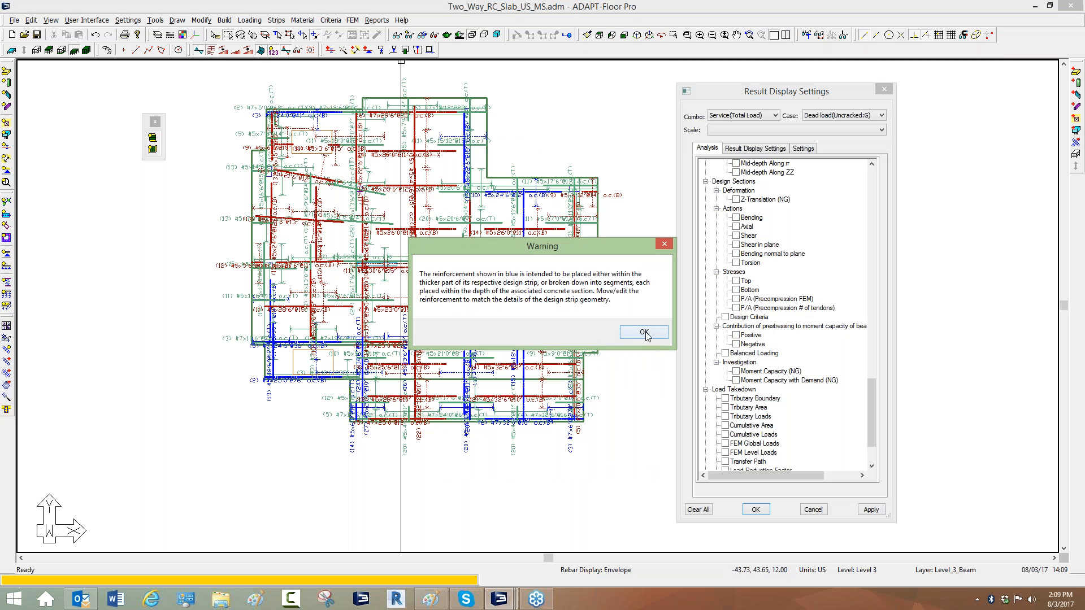
left_click(643, 332)
Open the Reinforcement toolbar and look through the rebar display options without applying them.
left_click(6, 320)
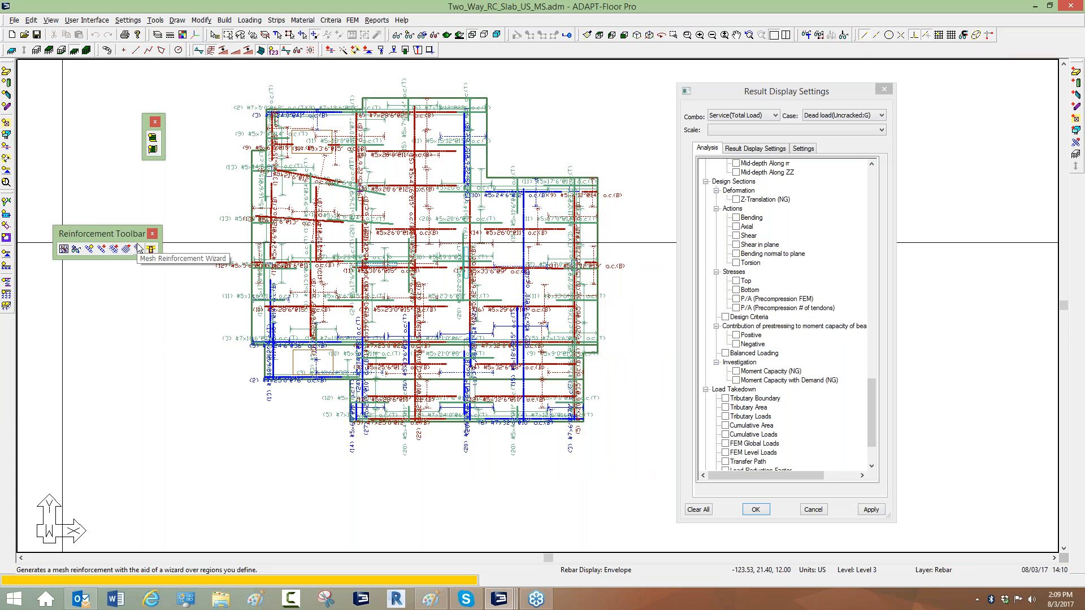
left_click(77, 251)
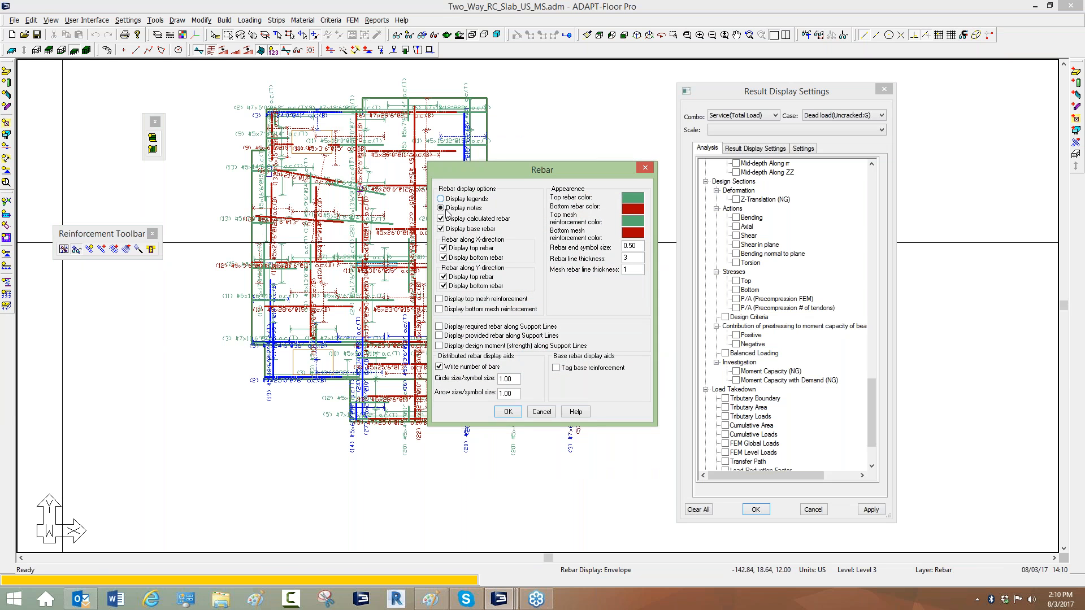
left_click(444, 248)
left_click(444, 257)
left_click(443, 277)
left_click(539, 416)
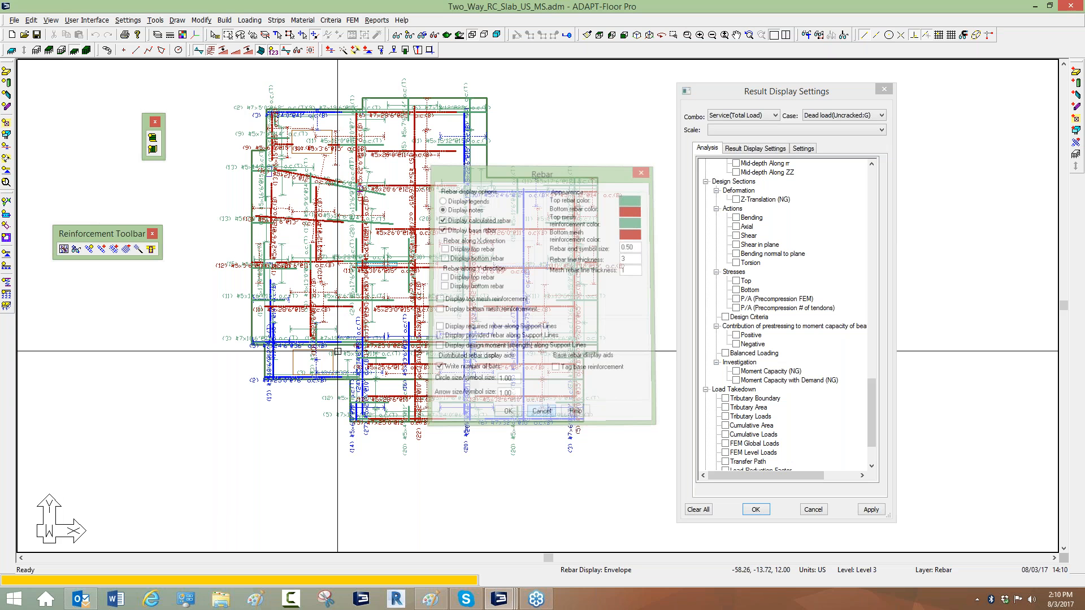
Toggle the rebar display on and off repeatedly.
left_click(89, 249)
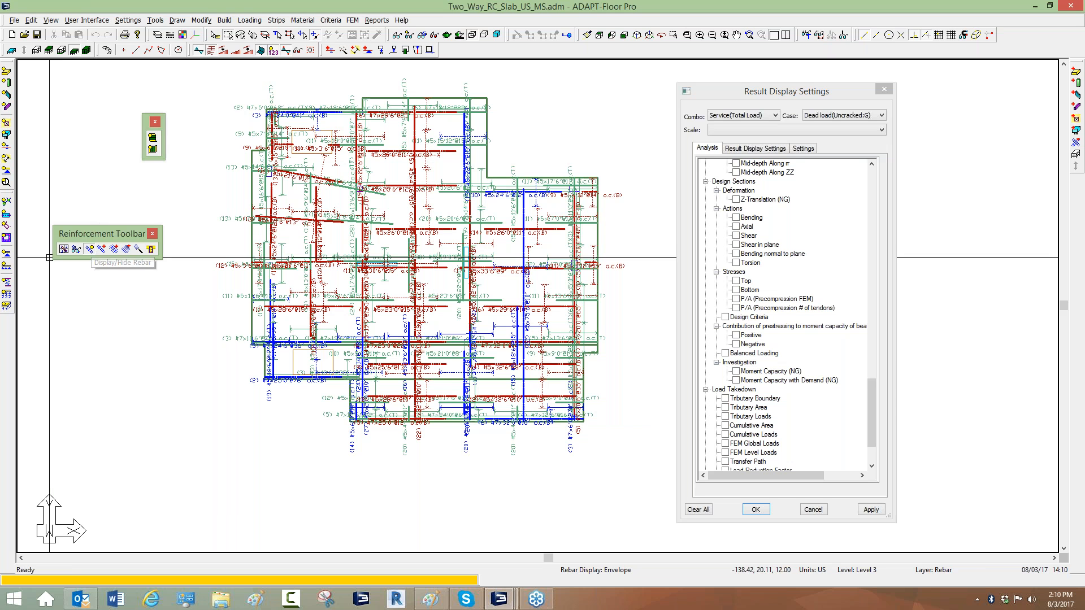
left_click(90, 249)
left_click(90, 249)
left_click(90, 249)
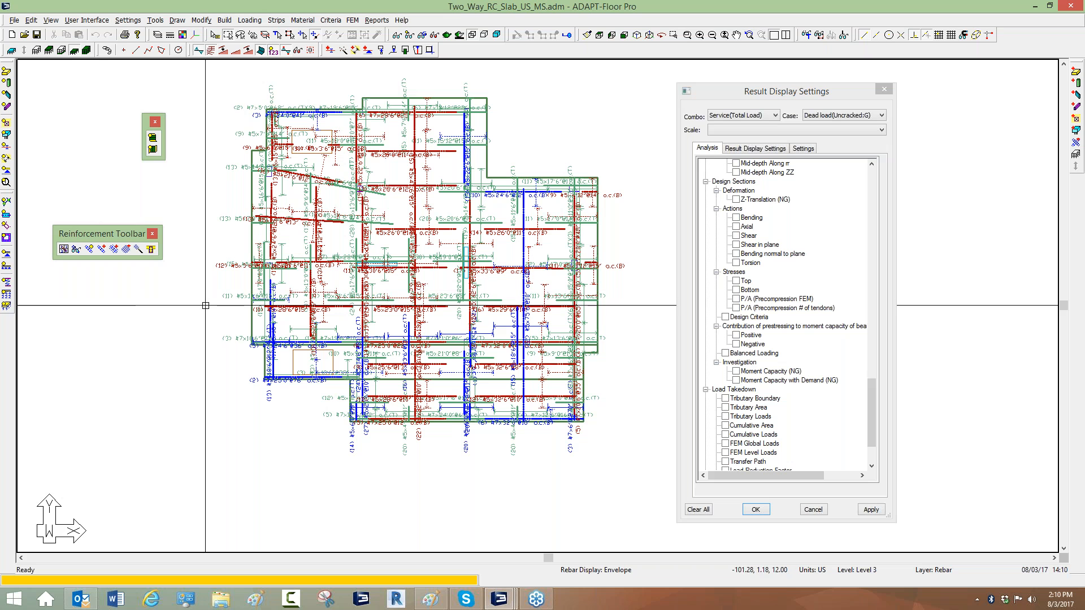
Select all rebar objects by type.
left_click(277, 36)
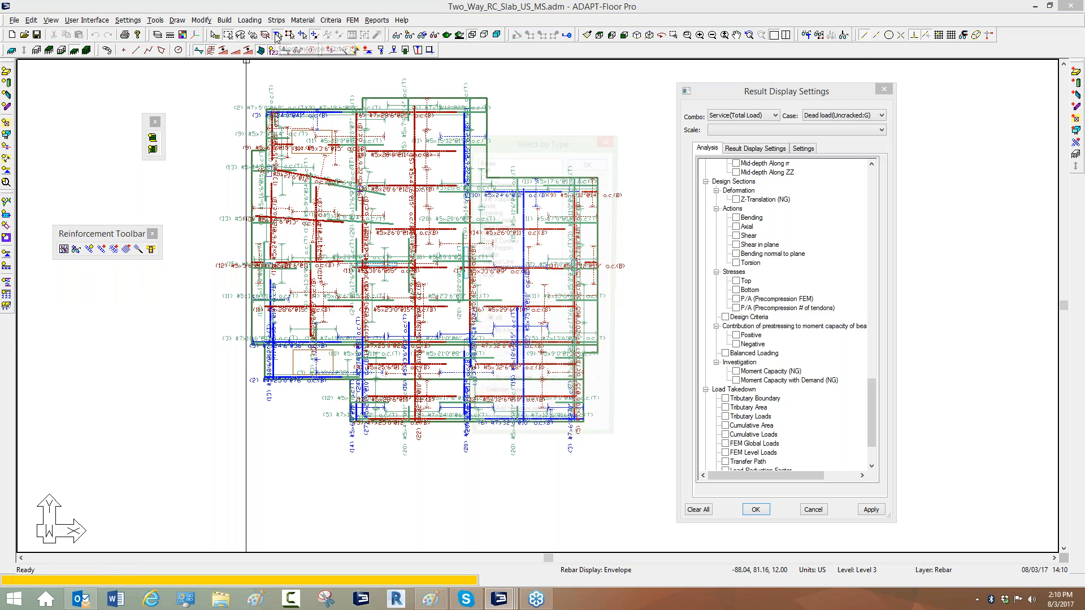
left_click(487, 235)
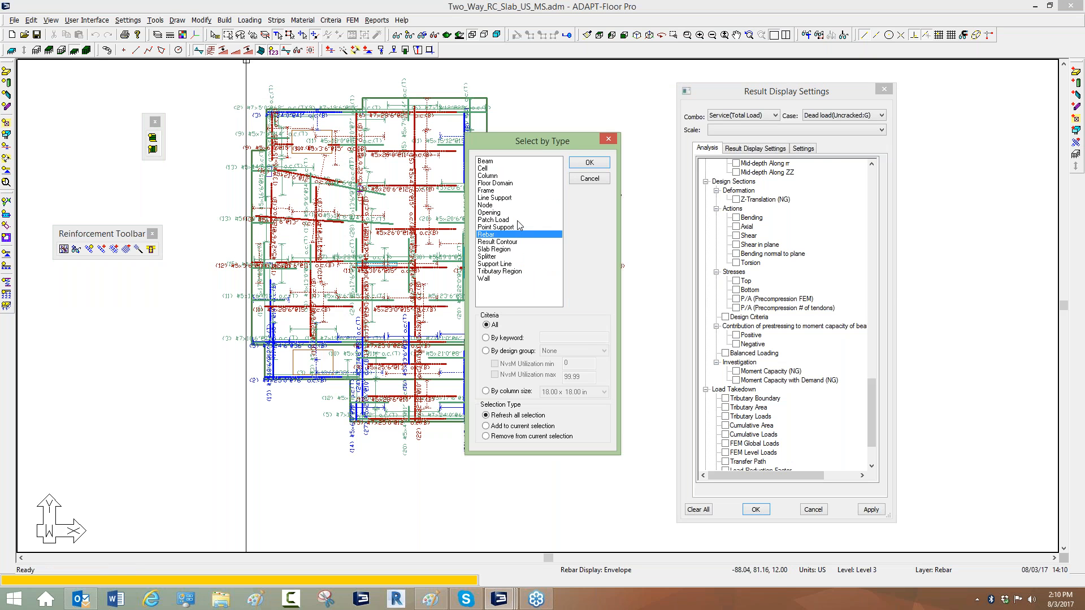
left_click(589, 163)
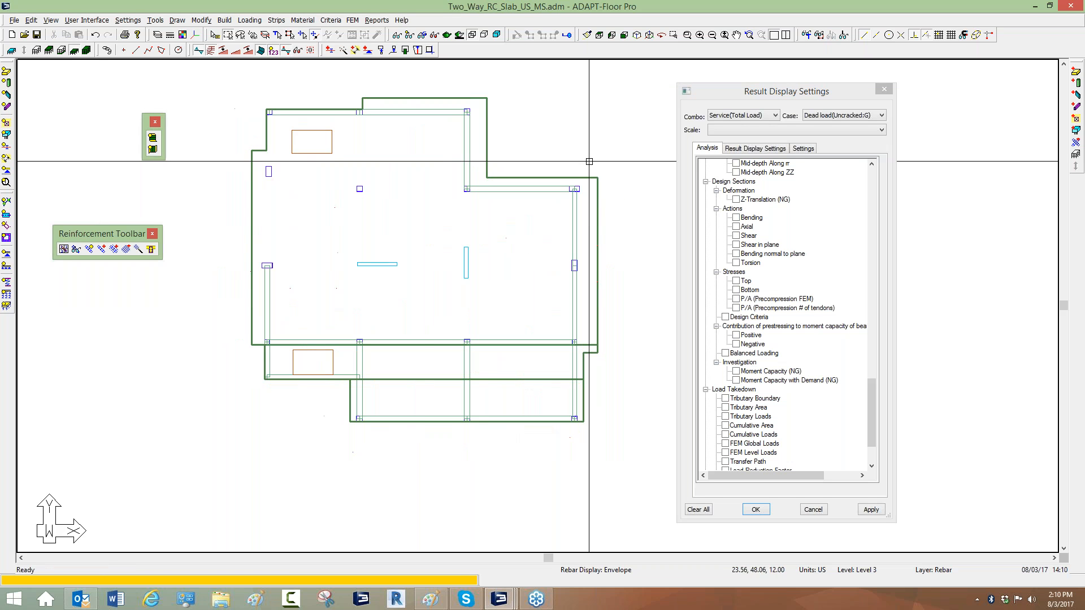
left_click(350, 20)
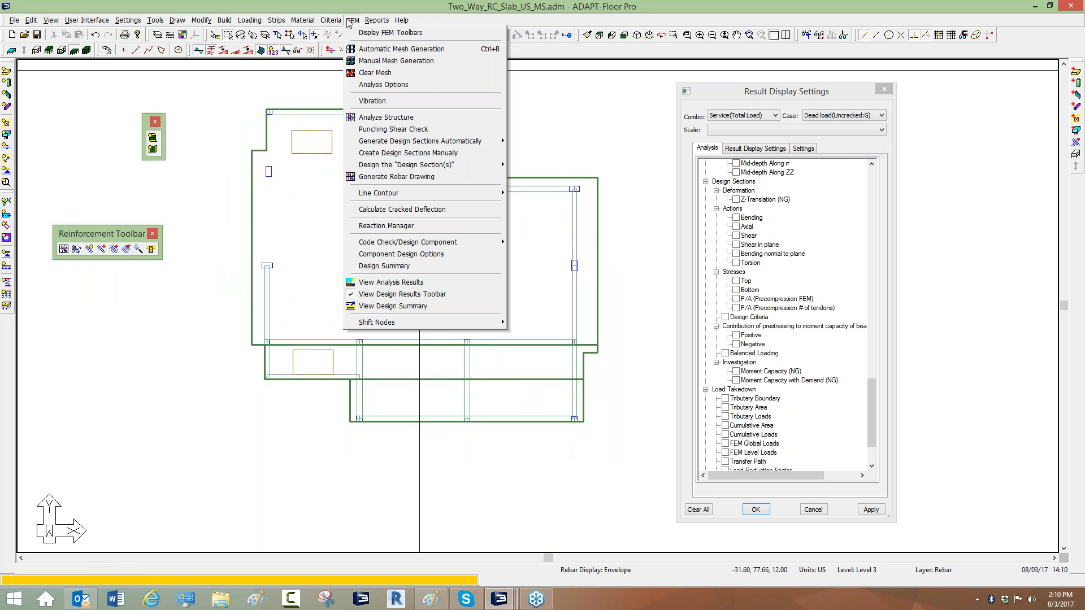
left_click(403, 178)
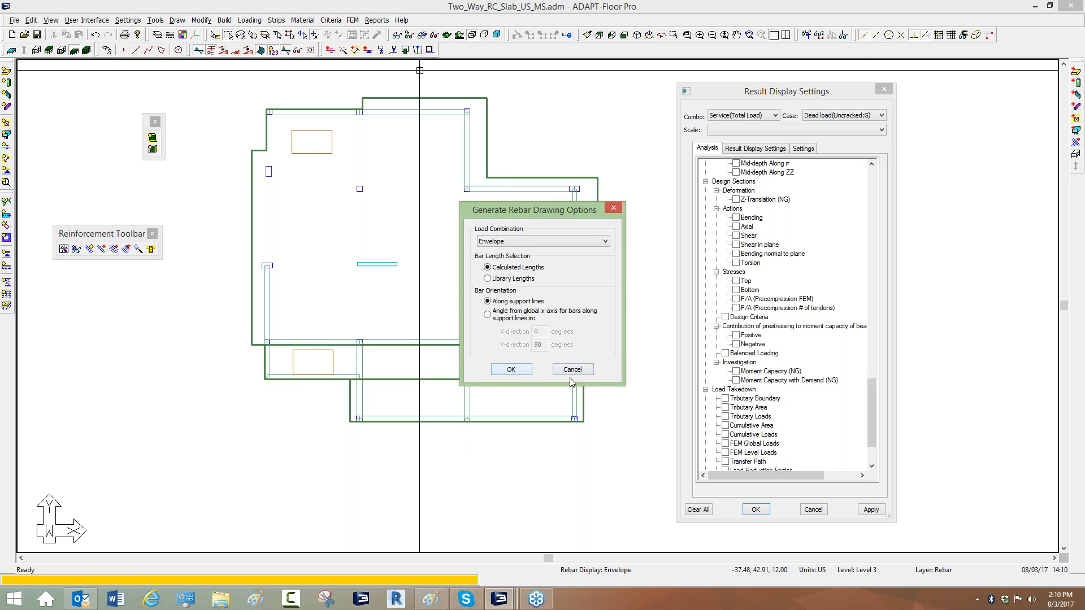
left_click(614, 208)
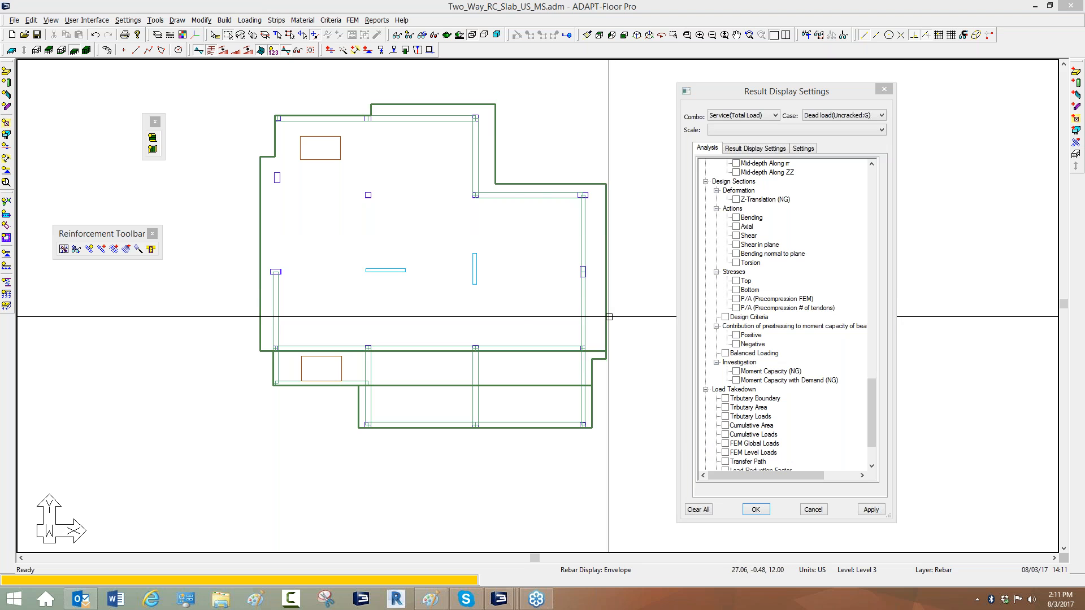
left_click(481, 119)
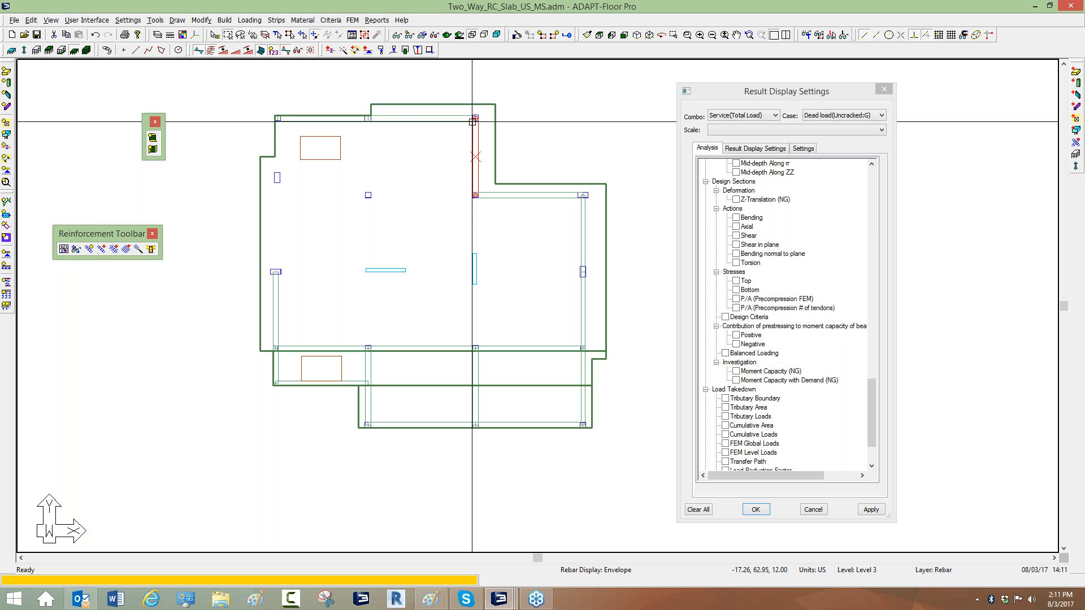
key("Escape")
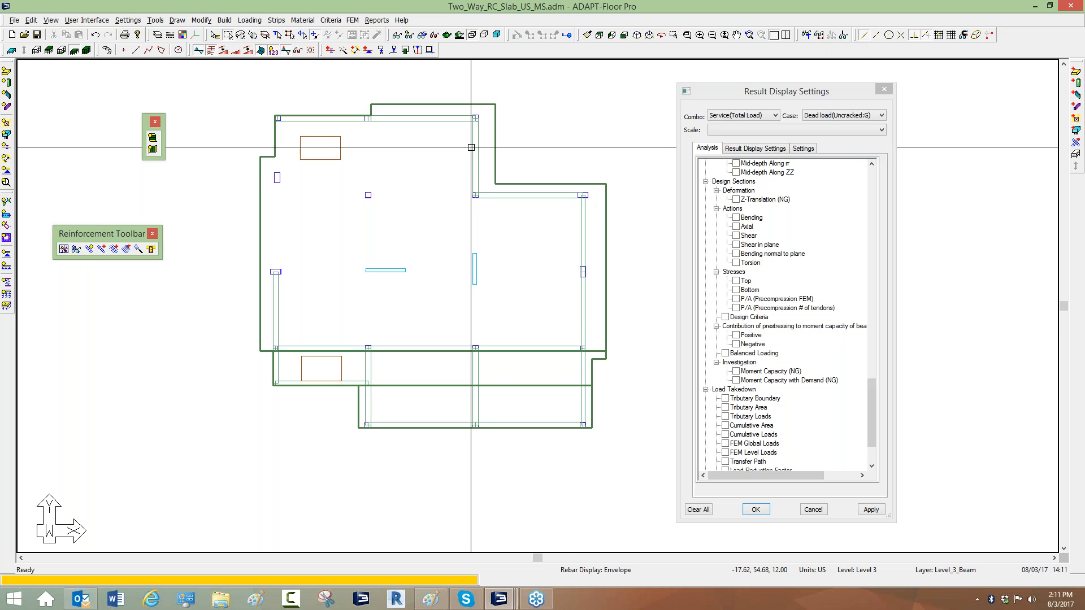
scroll(390, 342, "up", 3)
scroll(389, 342, "down", 3)
middle_click_drag(468, 274, 355, 297)
middle_click_drag(479, 94, 372, 118)
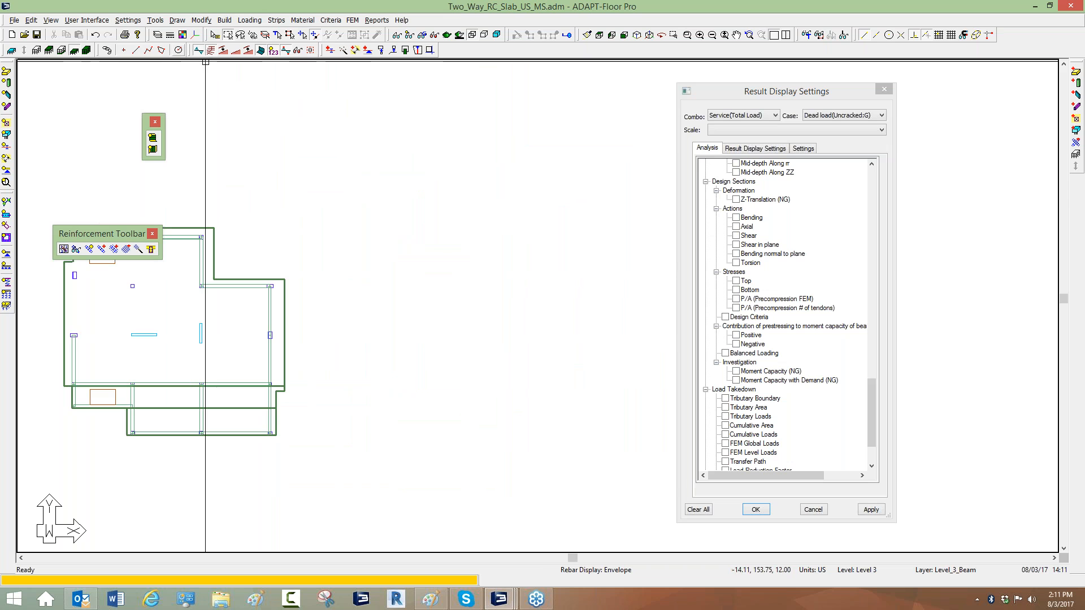
left_click_drag(807, 93, 883, 240)
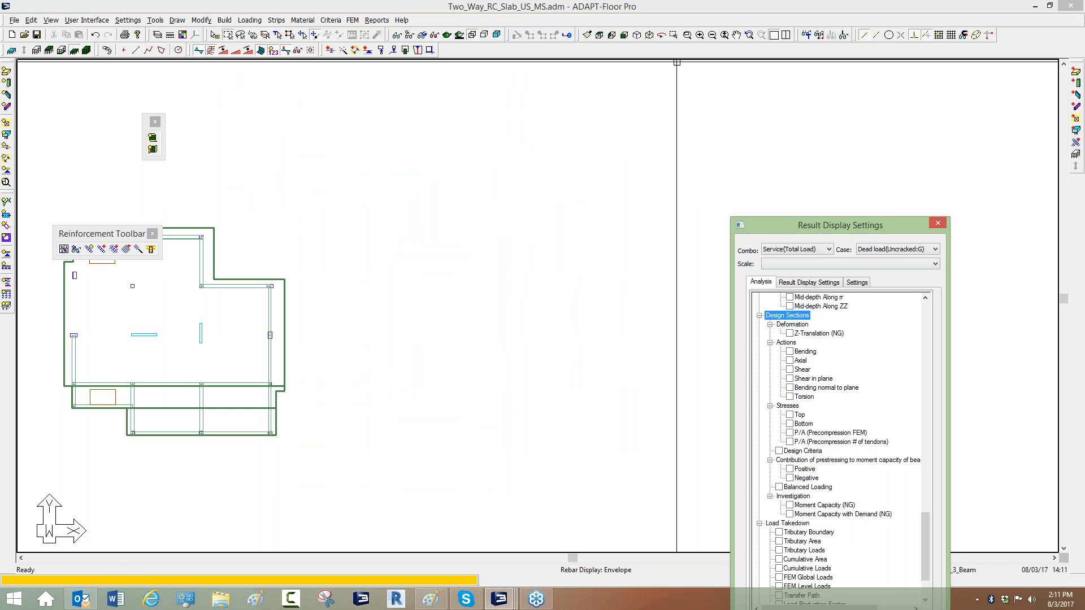
Switch to the empty Untitled008 model window.
left_click(1036, 7)
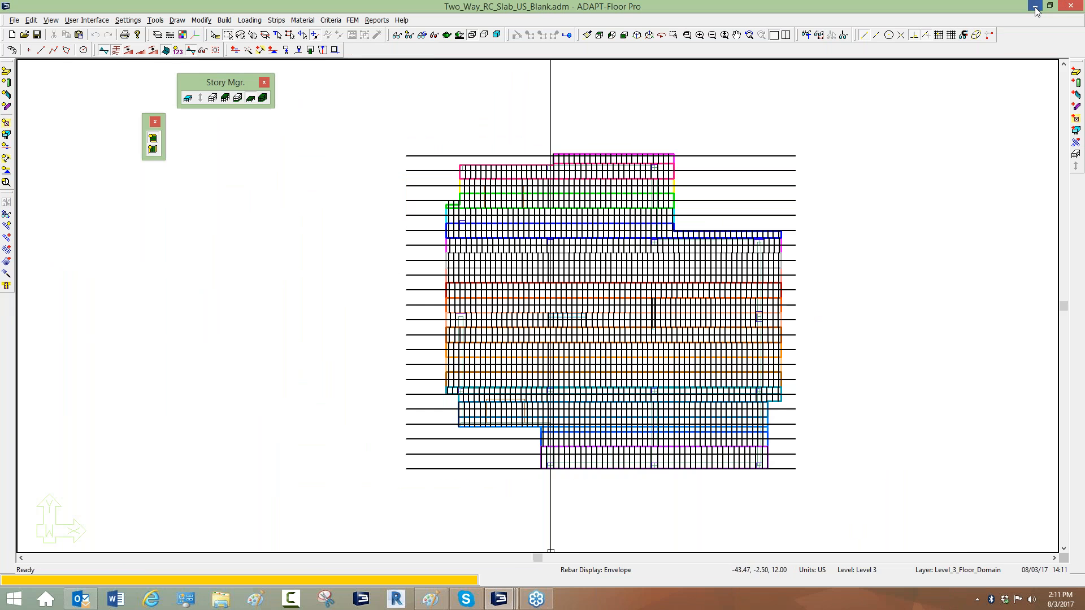
left_click(1036, 7)
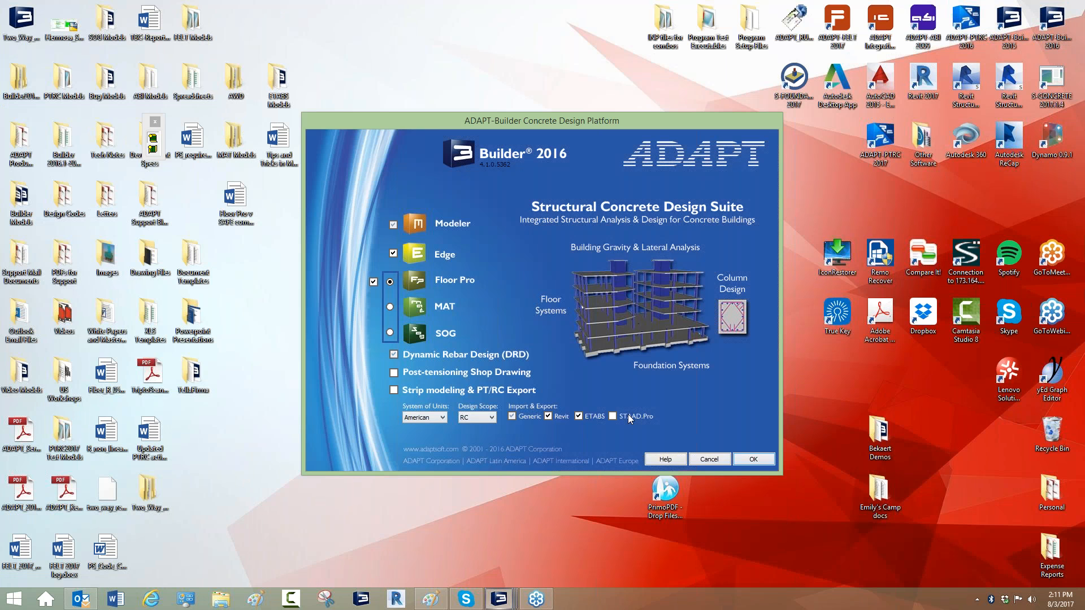
left_click(739, 462)
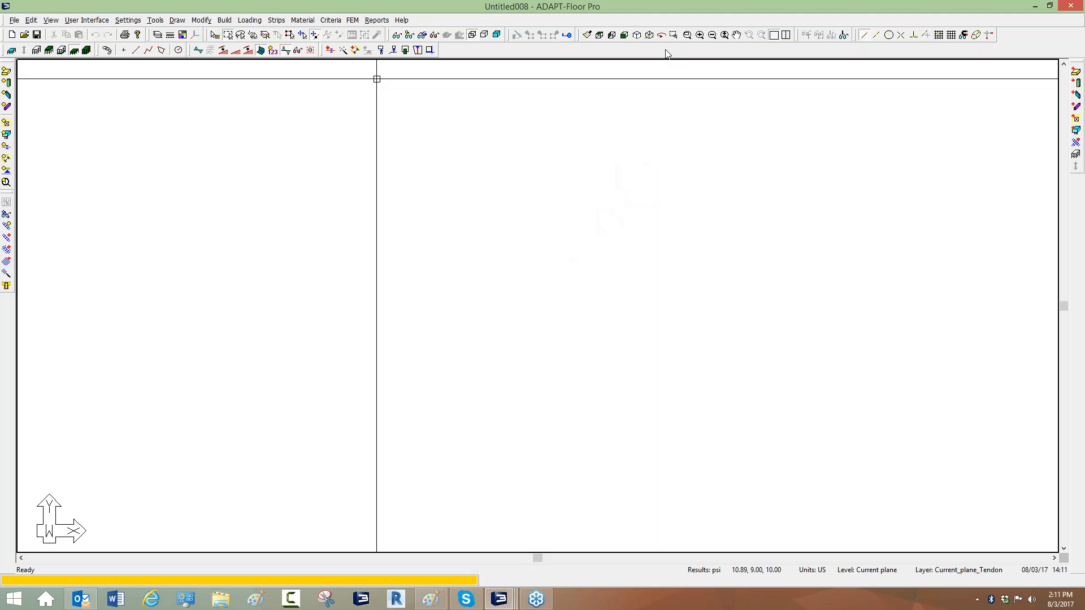
right_click(667, 51)
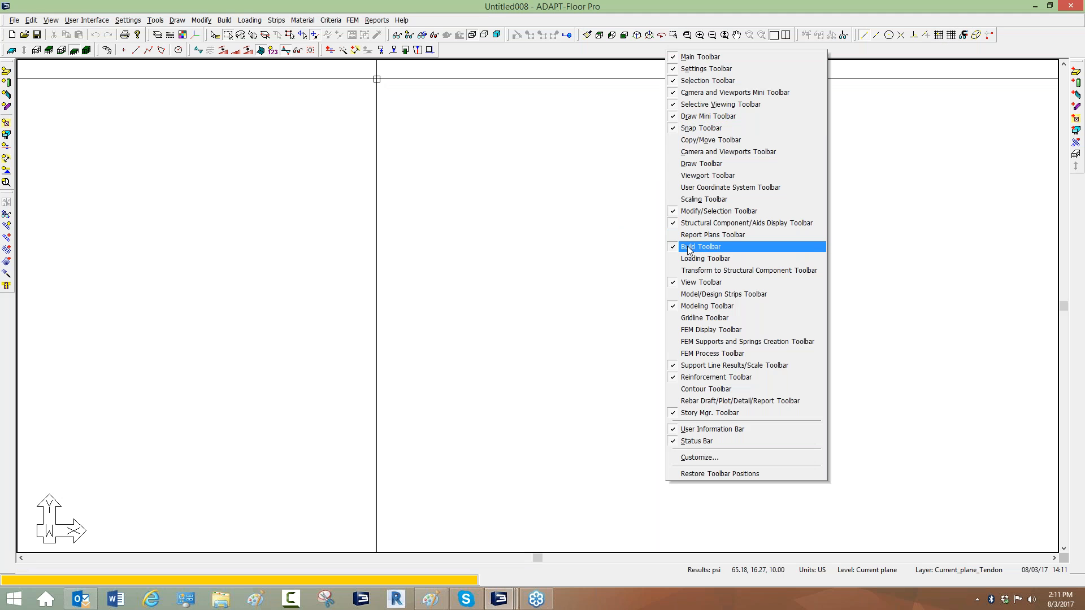
left_click(1025, 85)
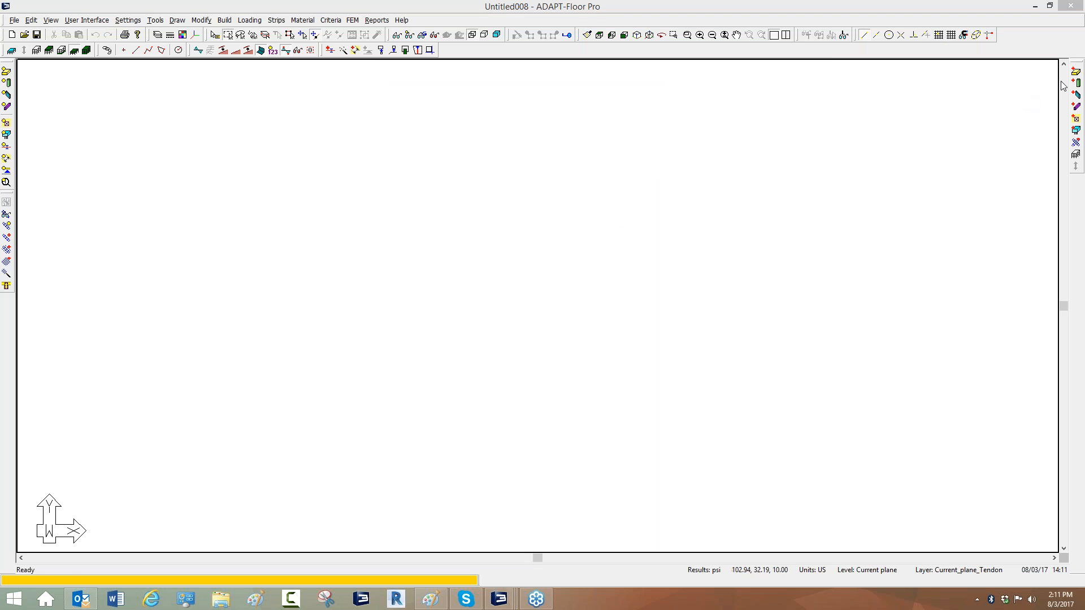
Draw a four-sided slab region with a sloped left edge.
left_click(1076, 72)
left_click(121, 102)
left_click(427, 441)
left_click(711, 462)
left_click(711, 108)
key("Return")
Place eight columns across the slab region, including three along the sloped edge.
right_click(521, 141)
left_click(556, 152)
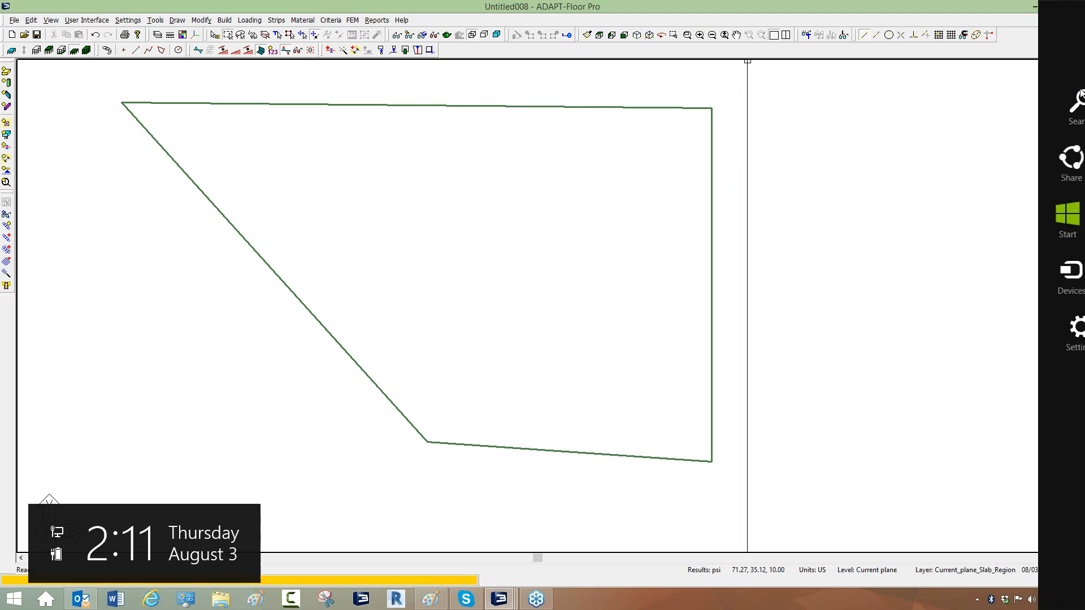
left_click(170, 121)
left_click(315, 266)
left_click(432, 409)
left_click(678, 432)
left_click(678, 269)
left_click(676, 131)
left_click(472, 126)
left_click(513, 259)
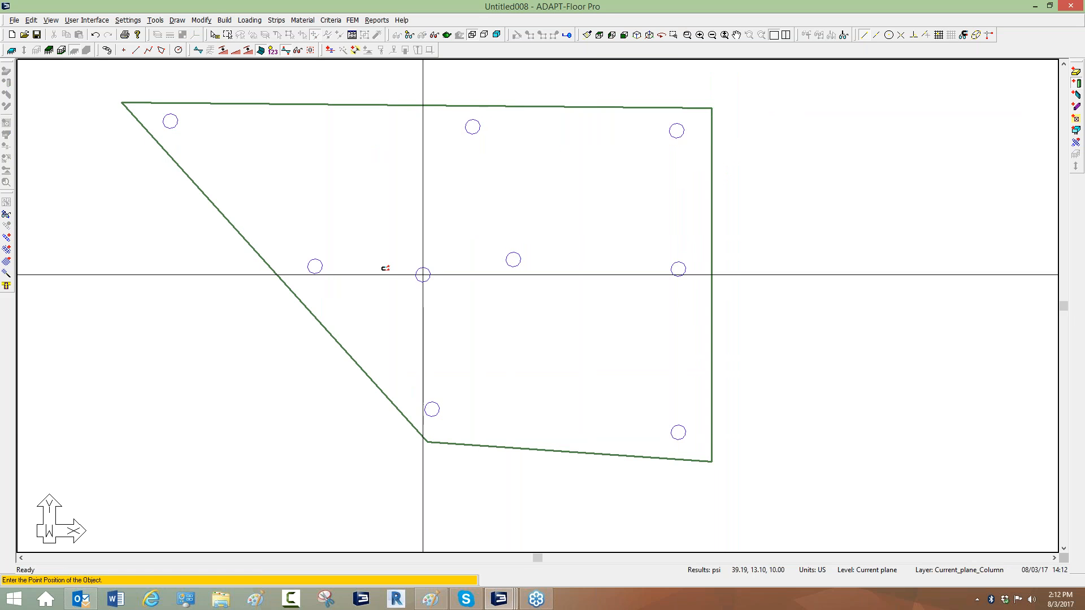
right_click(363, 206)
left_click(389, 210)
Draw a beam through the three columns along the sloped slab edge.
left_click(1076, 107)
left_click(183, 138)
left_click(314, 266)
left_click(431, 409)
right_click(392, 249)
left_click(418, 254)
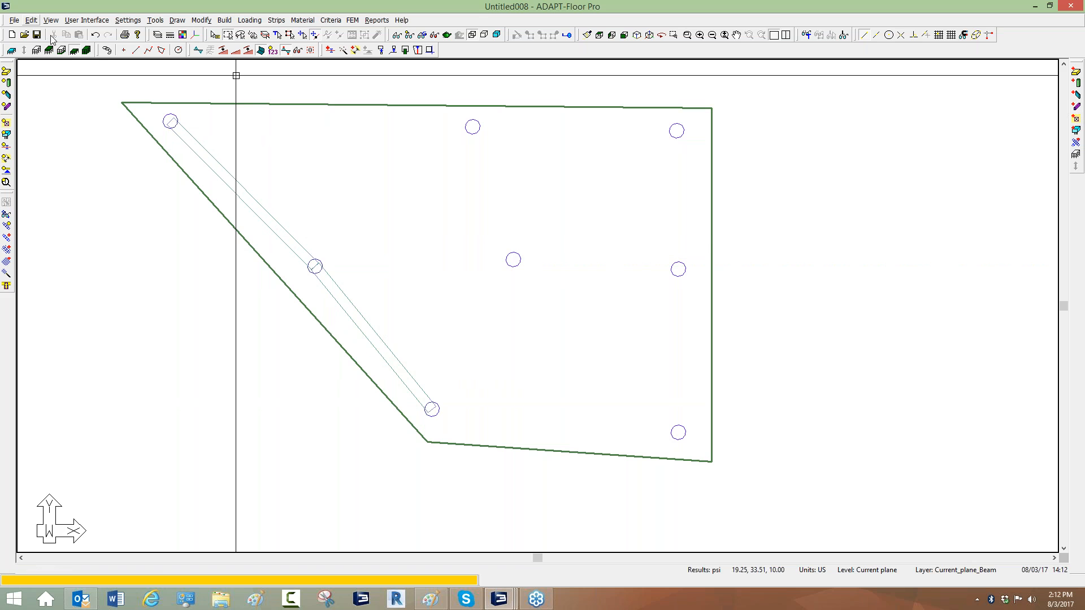
Draw a support line through the three columns along the slab's top edge, extending past both ends.
left_click(276, 21)
left_click(272, 61)
left_click(117, 113)
left_click(170, 121)
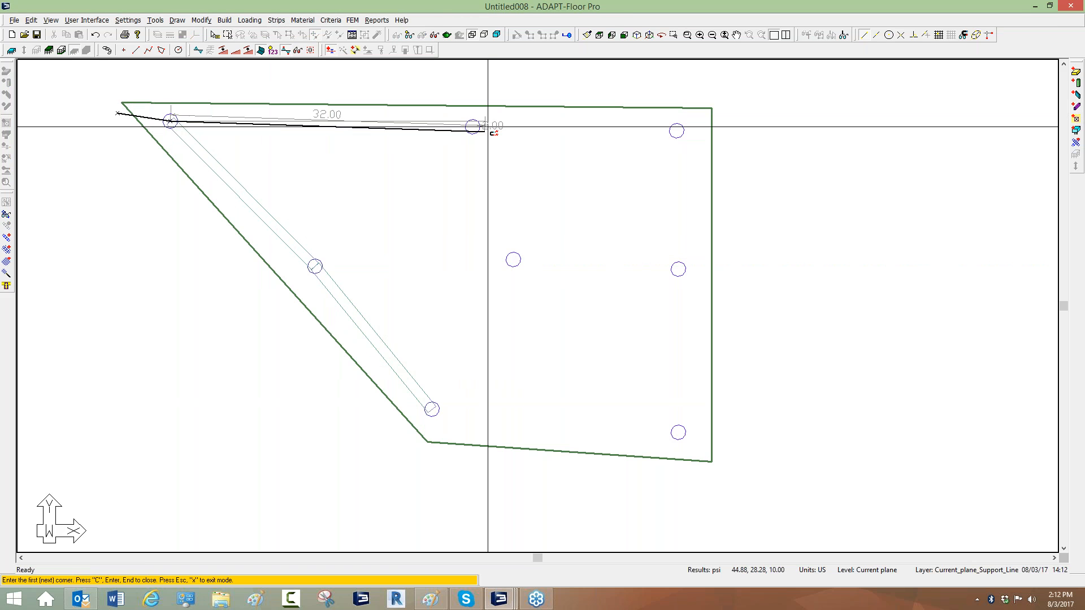
left_click(473, 127)
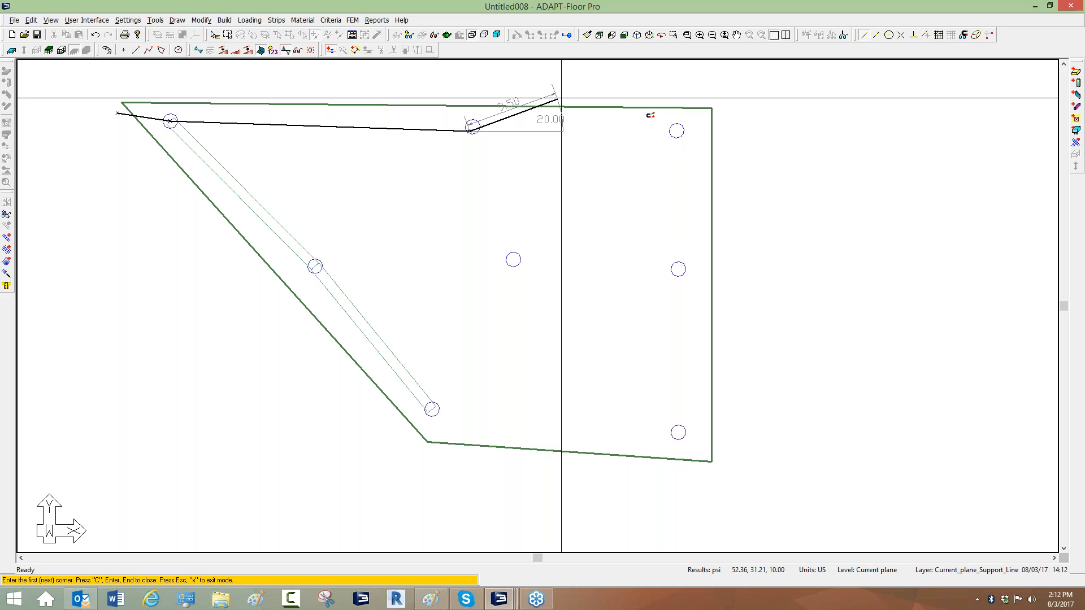
left_click(677, 131)
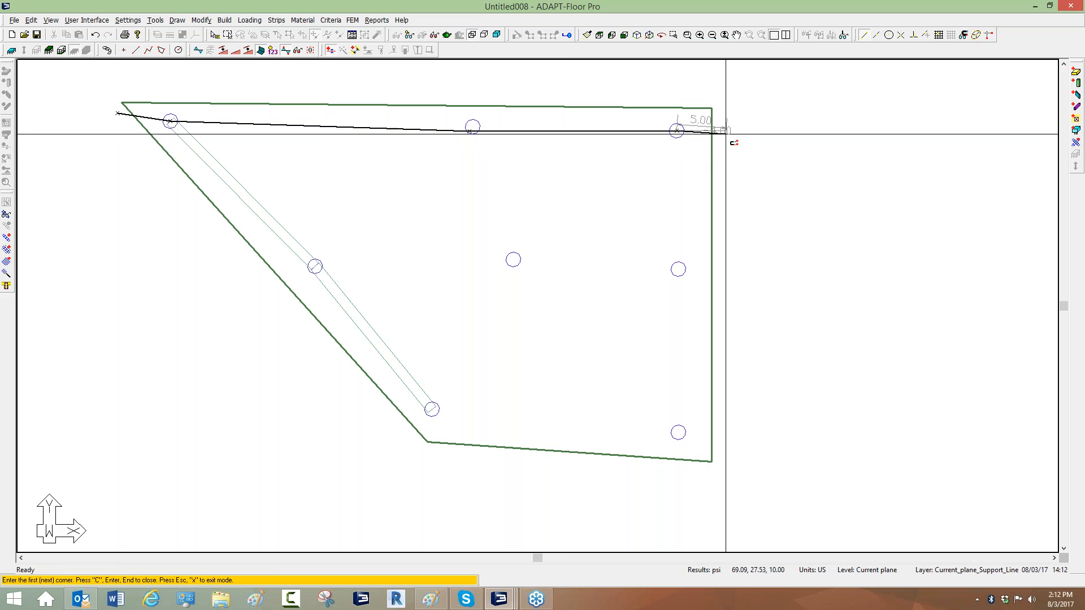
left_click(726, 133)
right_click(538, 189)
left_click(565, 198)
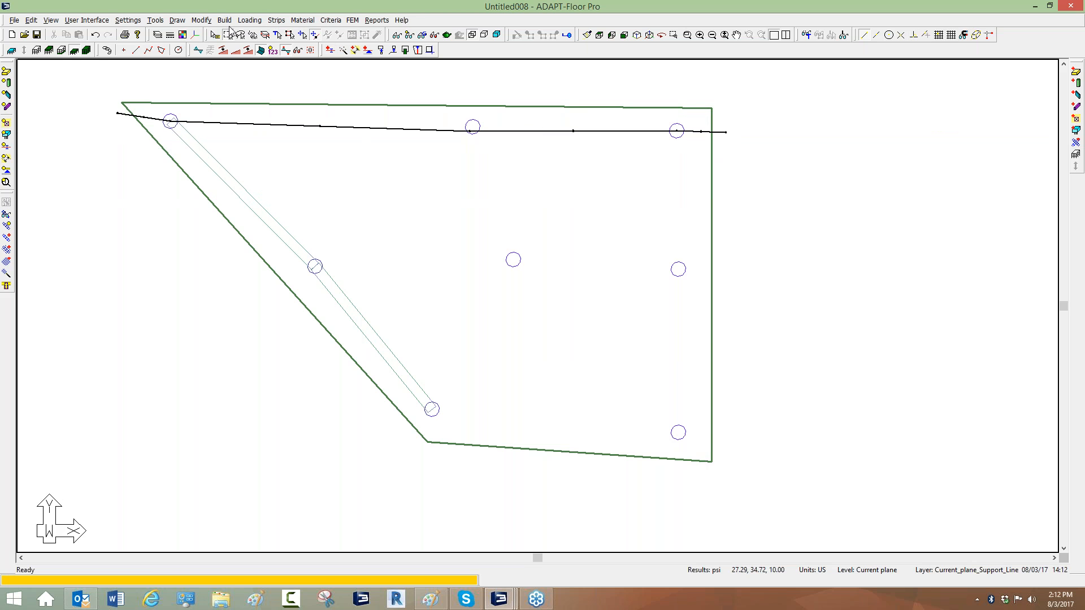
Generate X-direction support lines for the middle and bottom column rows with the Support Lines Wizard, scanning each row's band.
left_click(276, 20)
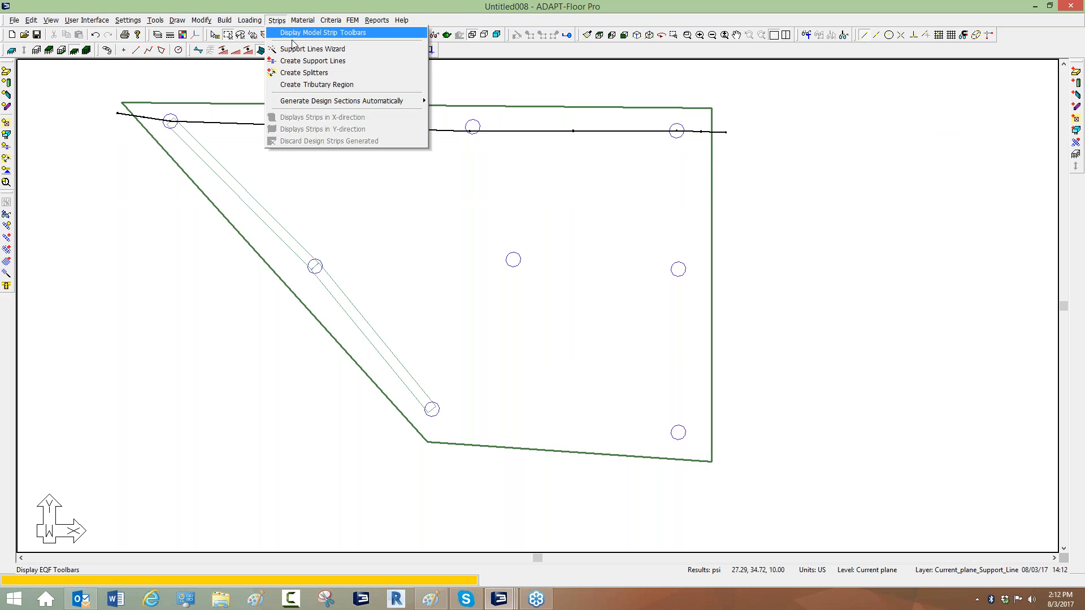
left_click(312, 49)
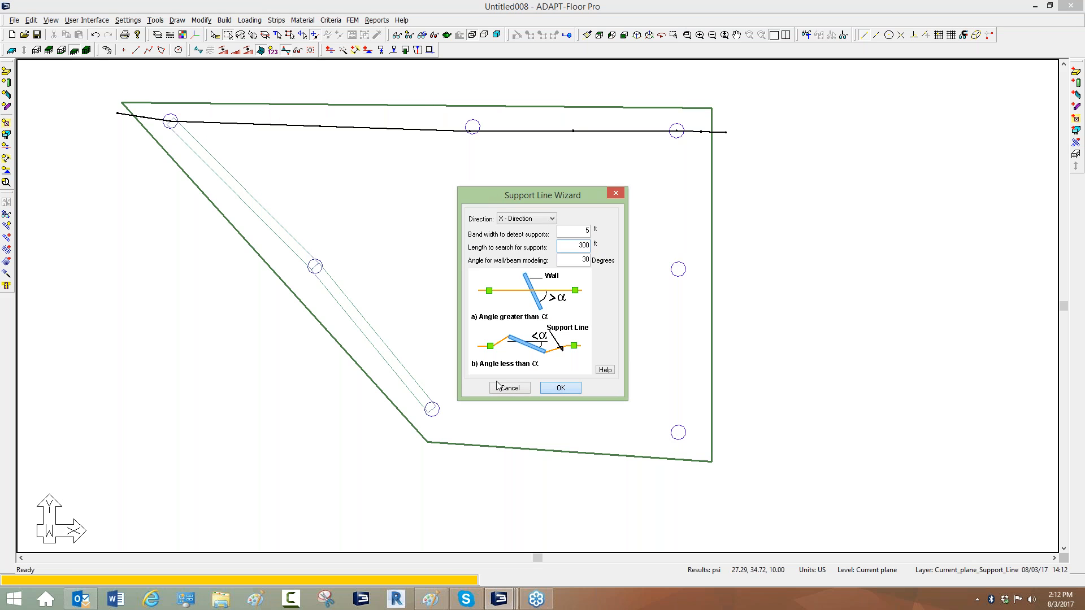
left_click(552, 391)
left_click(167, 271)
left_click(759, 263)
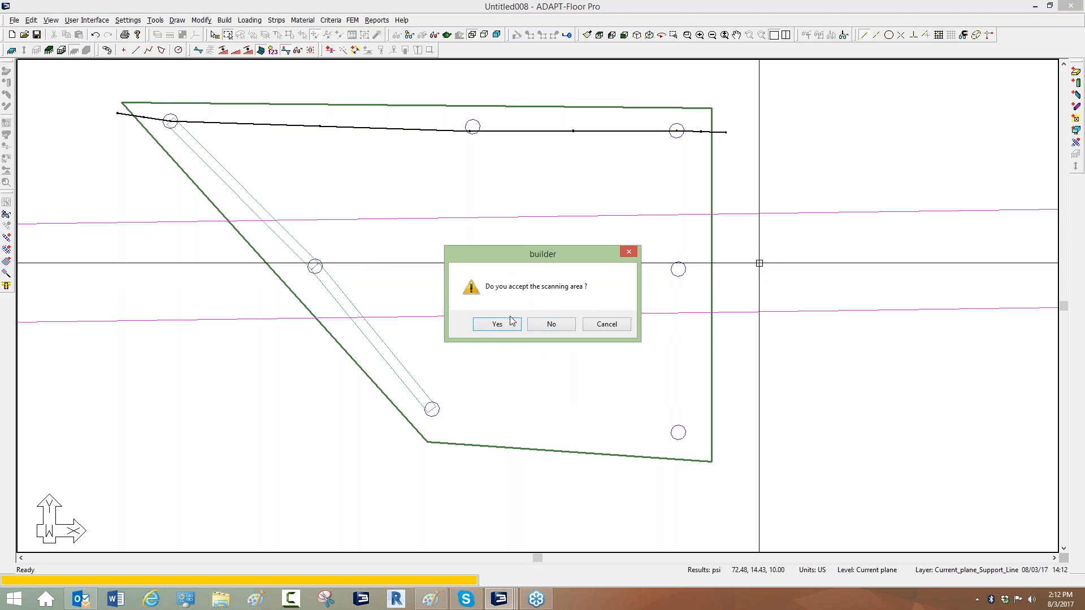
left_click(500, 321)
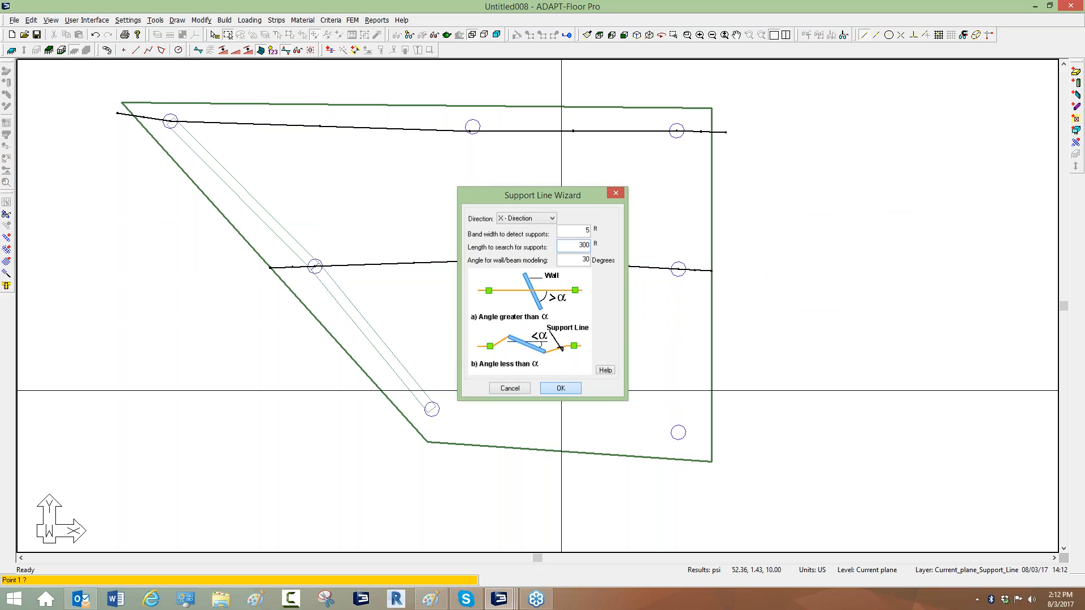
key("Return")
left_click(315, 413)
left_click(746, 443)
left_click(497, 324)
key("Escape")
scroll(322, 242, "down", 1)
Generate design sections automatically for the support lines.
left_click(276, 20)
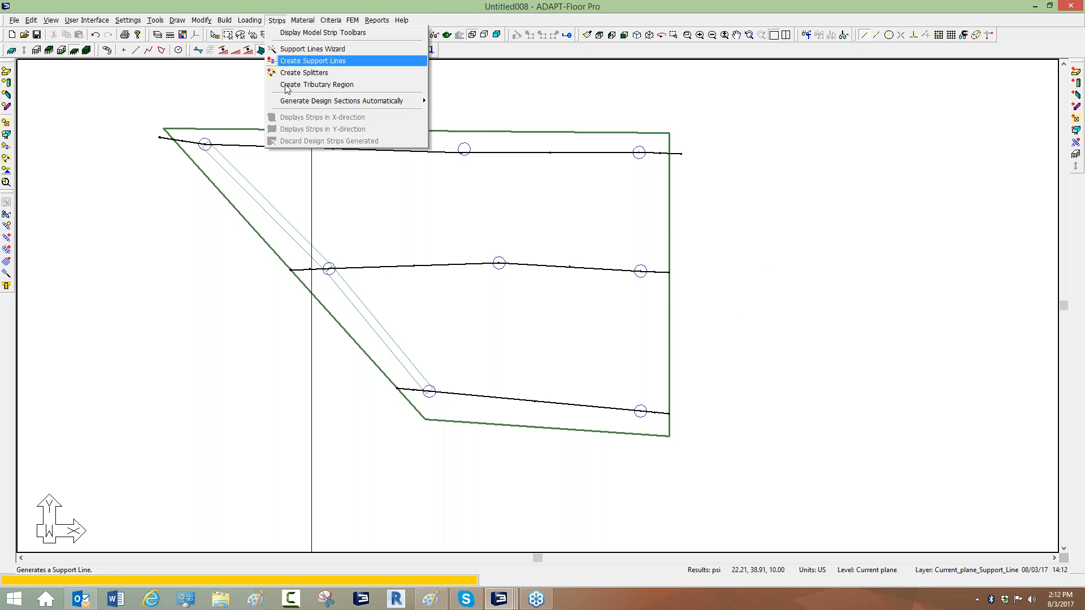
mouse_move(396, 102)
left_click(447, 114)
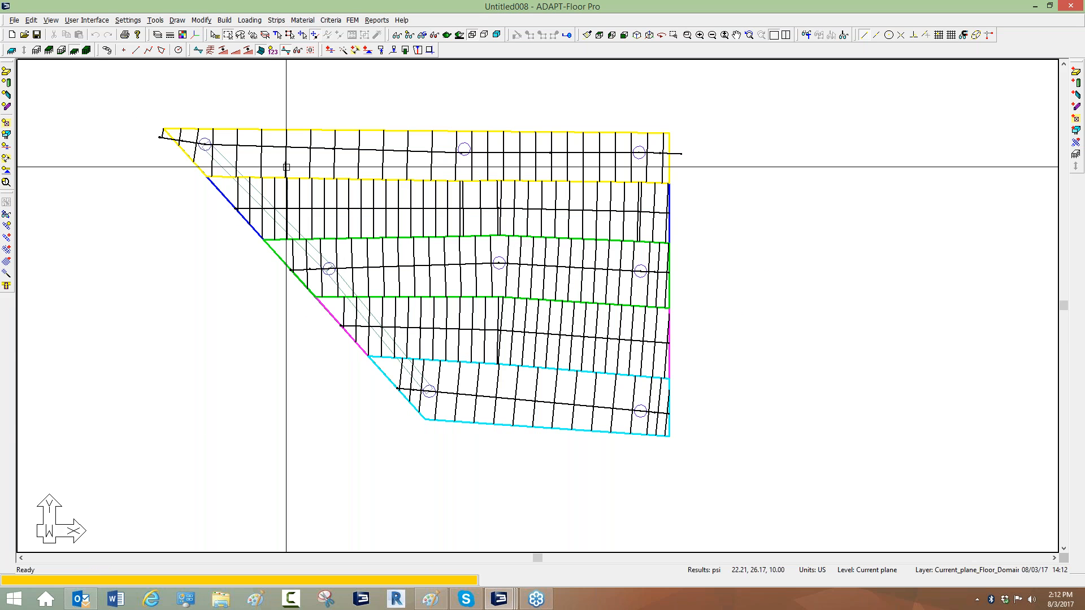
Set the column strip/middle strip option to No in the analysis/design criteria.
left_click(334, 22)
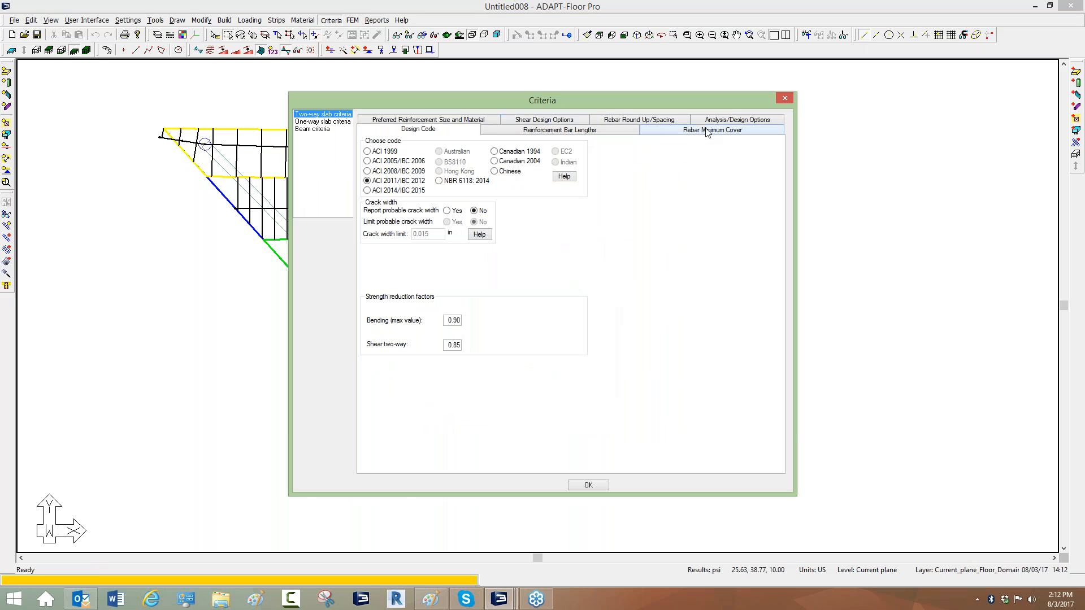
left_click(718, 121)
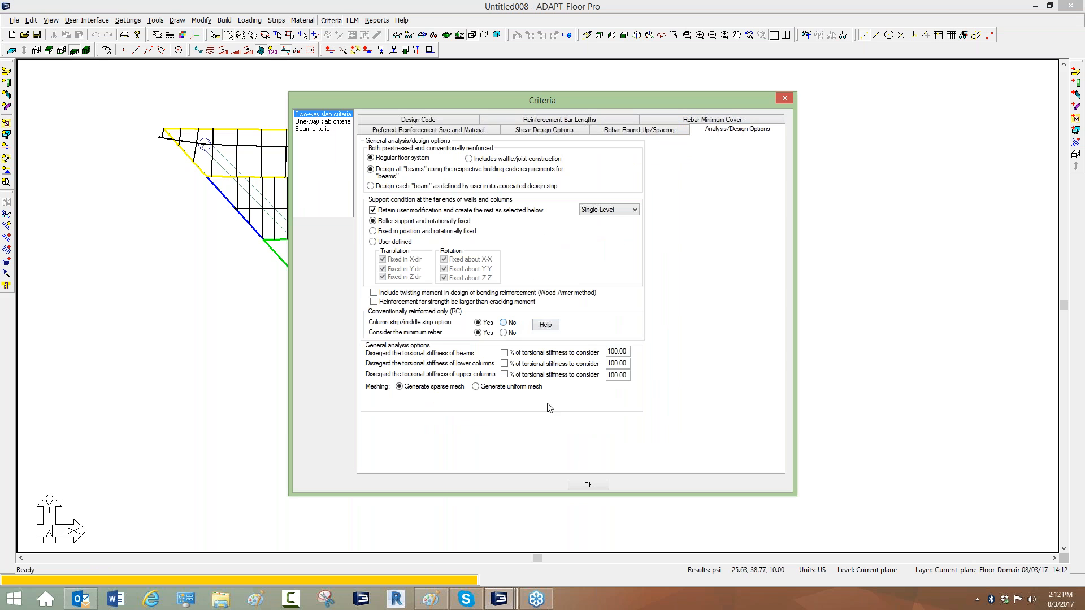
left_click(503, 323)
left_click(588, 487)
Regenerate the design sections automatically for the support lines.
left_click(277, 20)
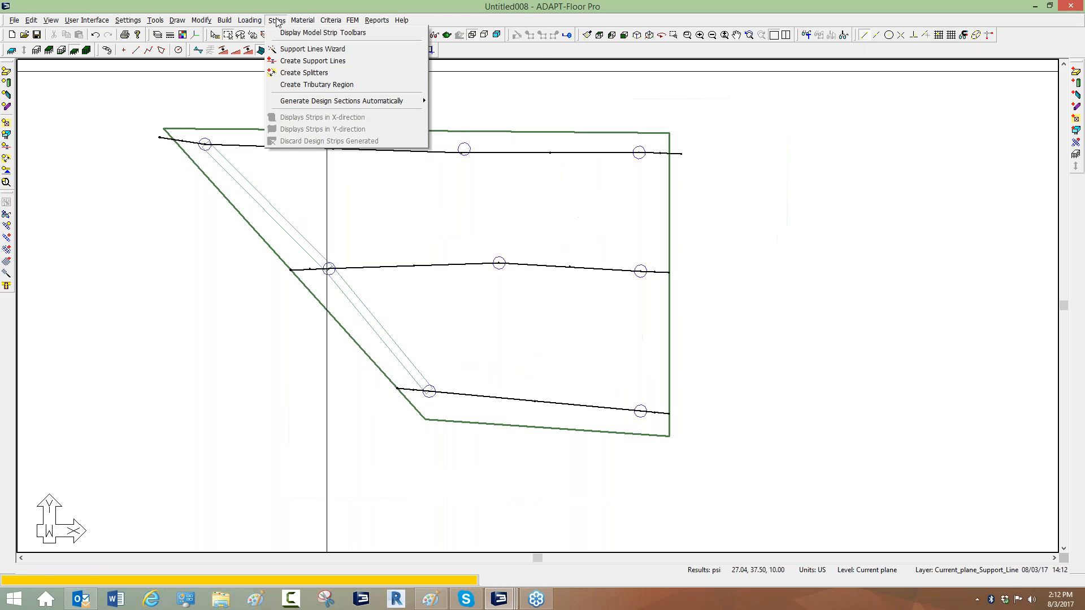
mouse_move(350, 100)
left_click(438, 113)
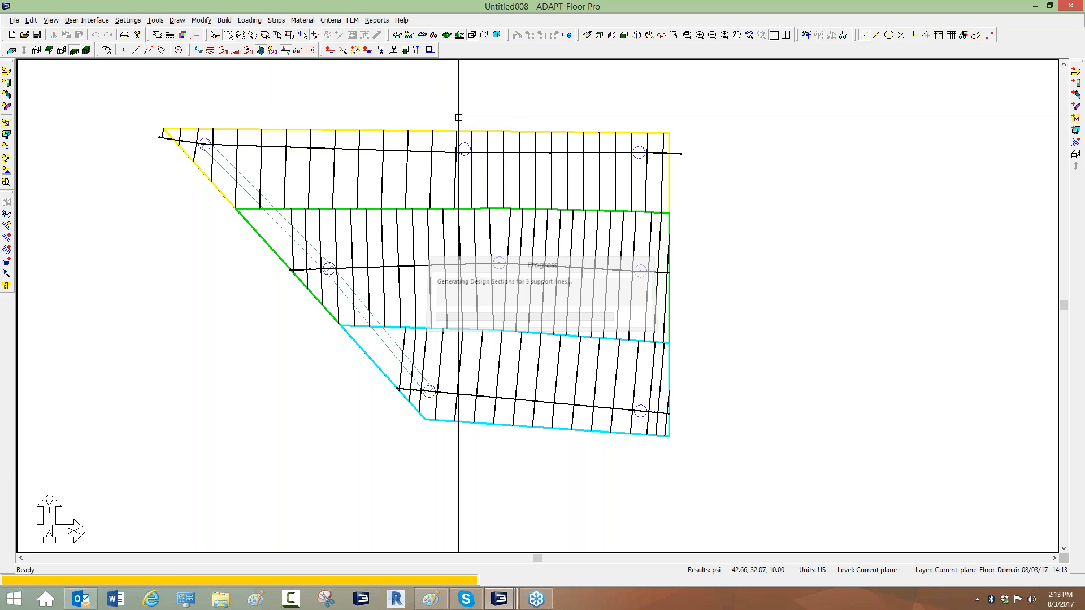
scroll(288, 191, "up", 2)
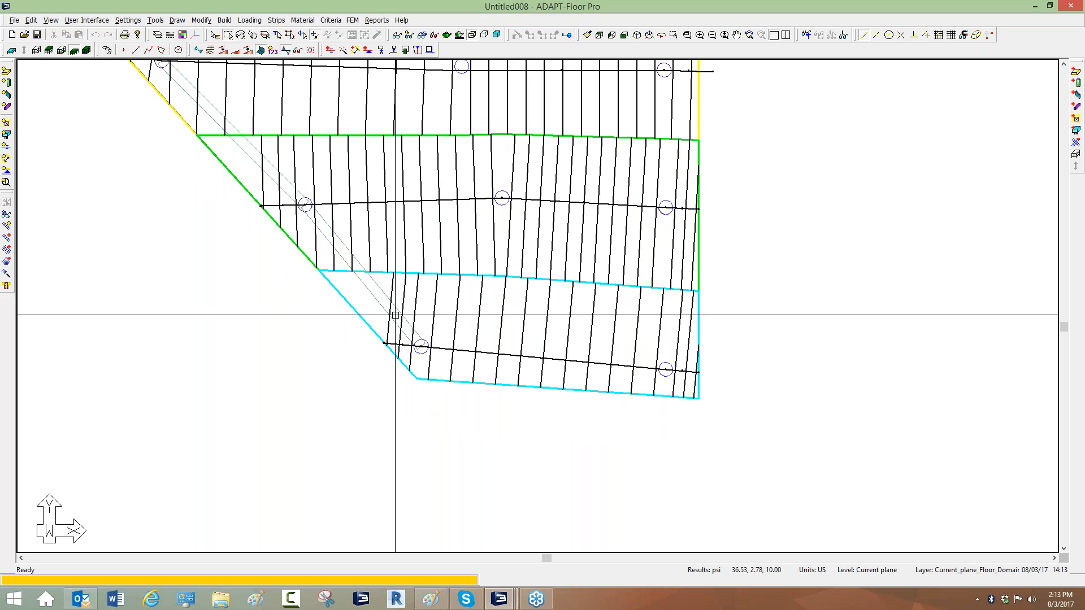
middle_click_drag(260, 207, 251, 264)
scroll(231, 248, "down", 2)
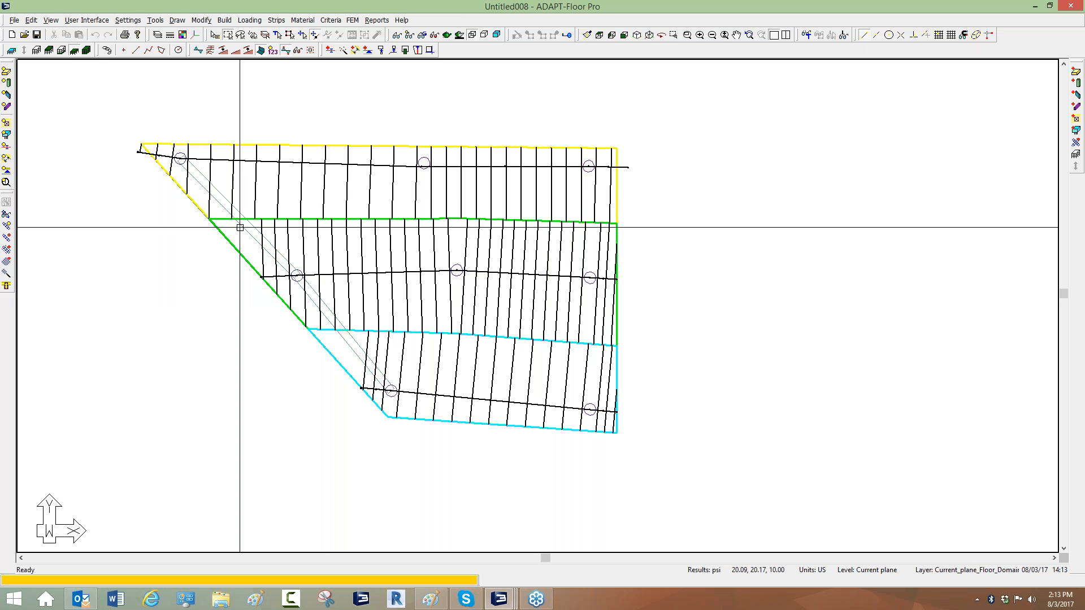
Discard the generated design strips.
left_click(276, 20)
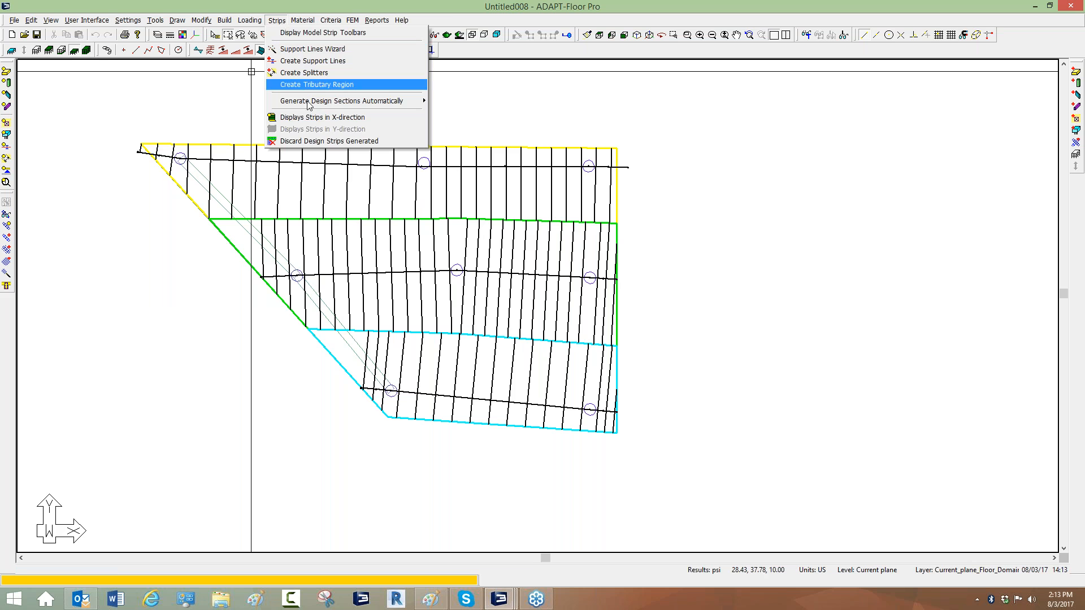
left_click(308, 146)
left_click(489, 324)
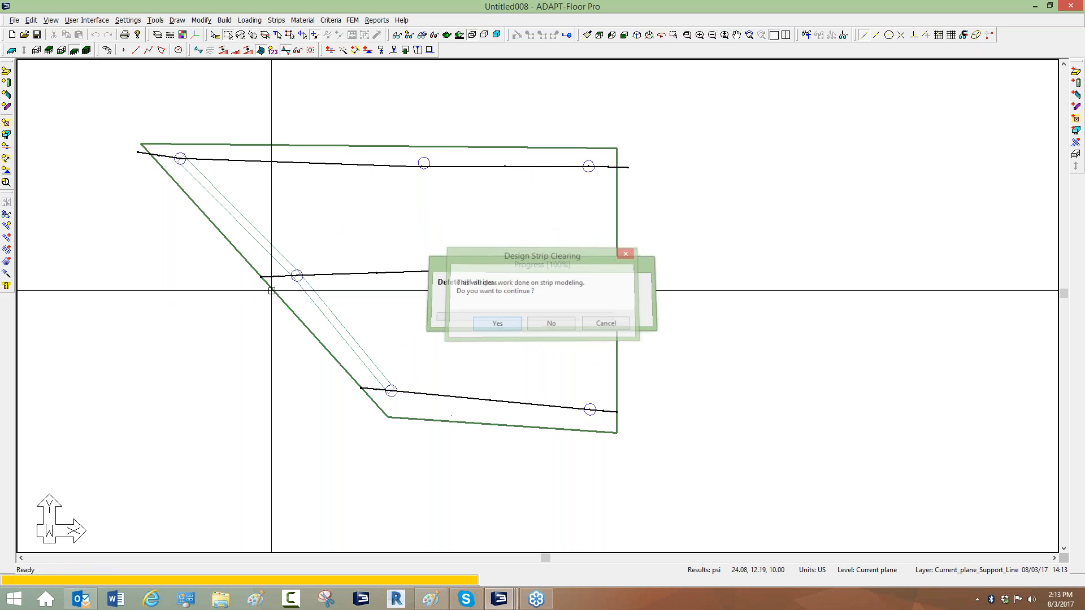
Remove the sloped beam's segment between the top and middle sloped-edge columns.
left_click(291, 276)
left_click(296, 275)
left_click(221, 204)
key("Return")
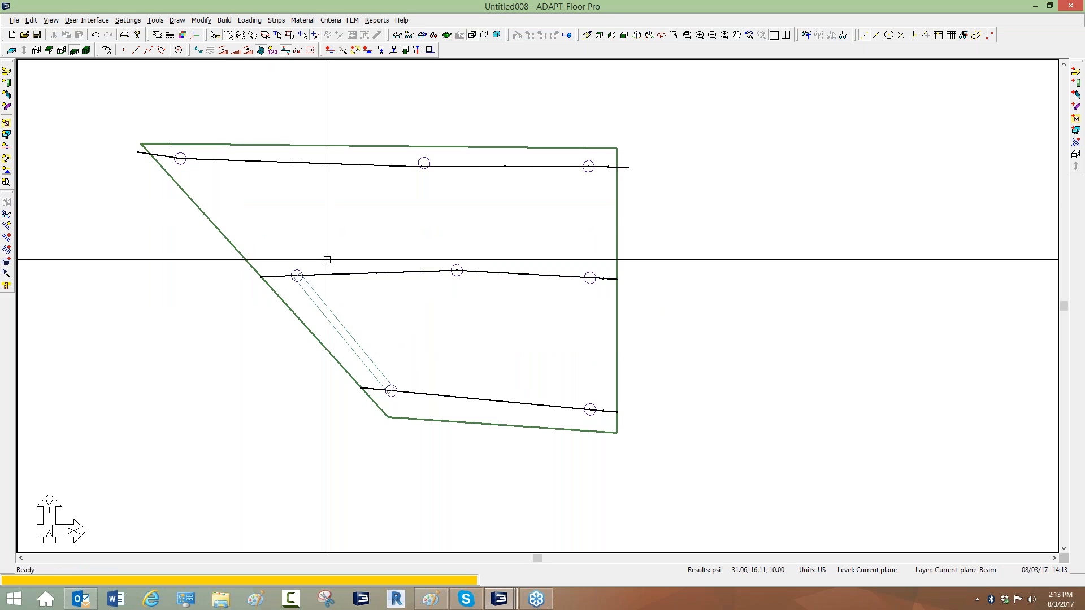
Redraw the beam from the top sloped-edge column to the middle column through two intermediate points.
left_click(1076, 119)
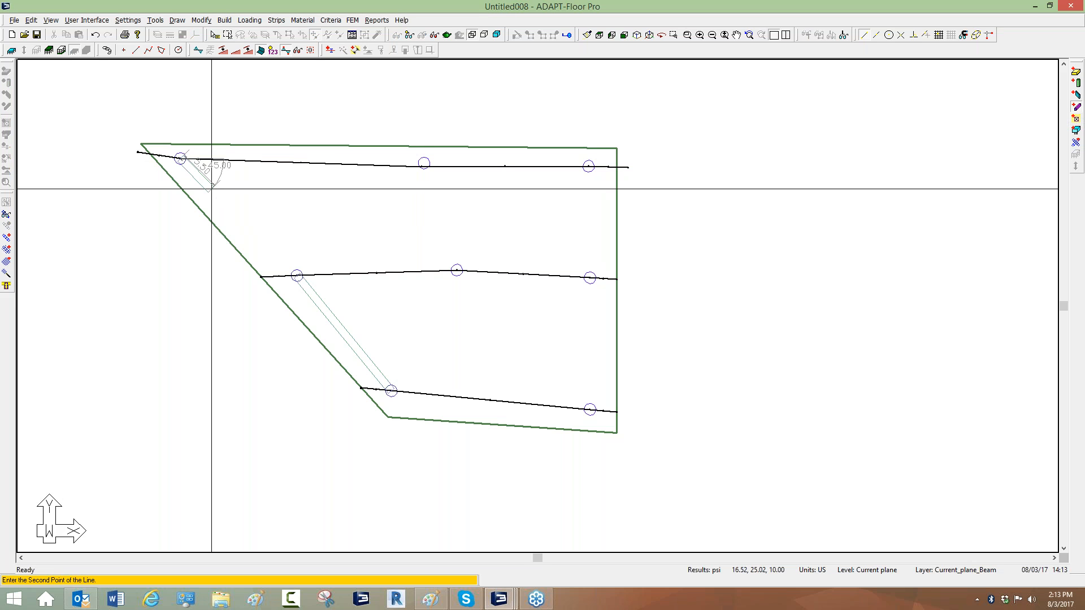
left_click(232, 215)
left_click(235, 219)
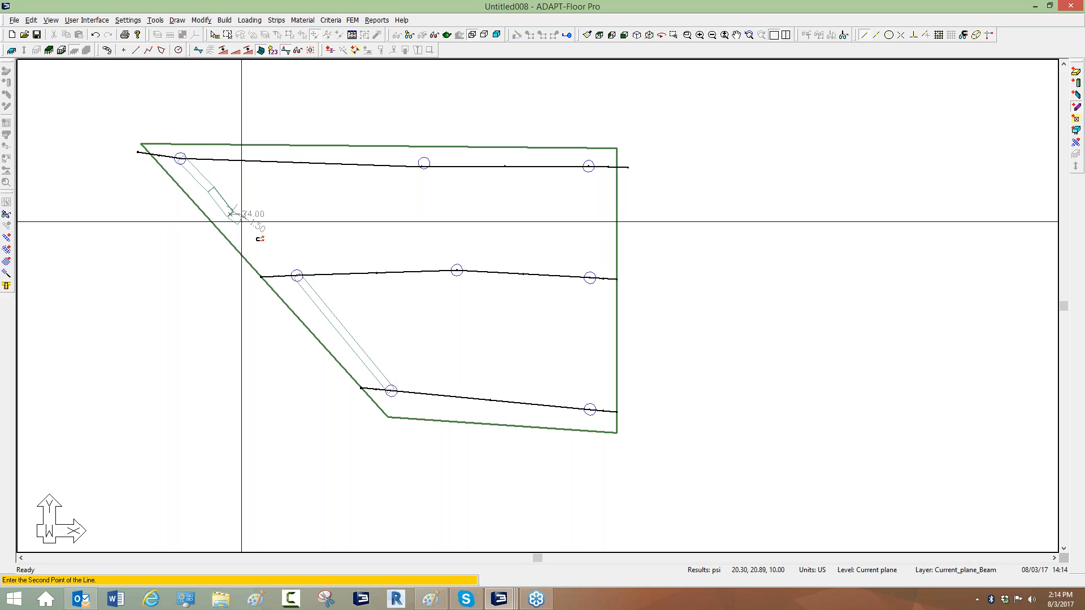
left_click(296, 275)
right_click(294, 203)
left_click(312, 209)
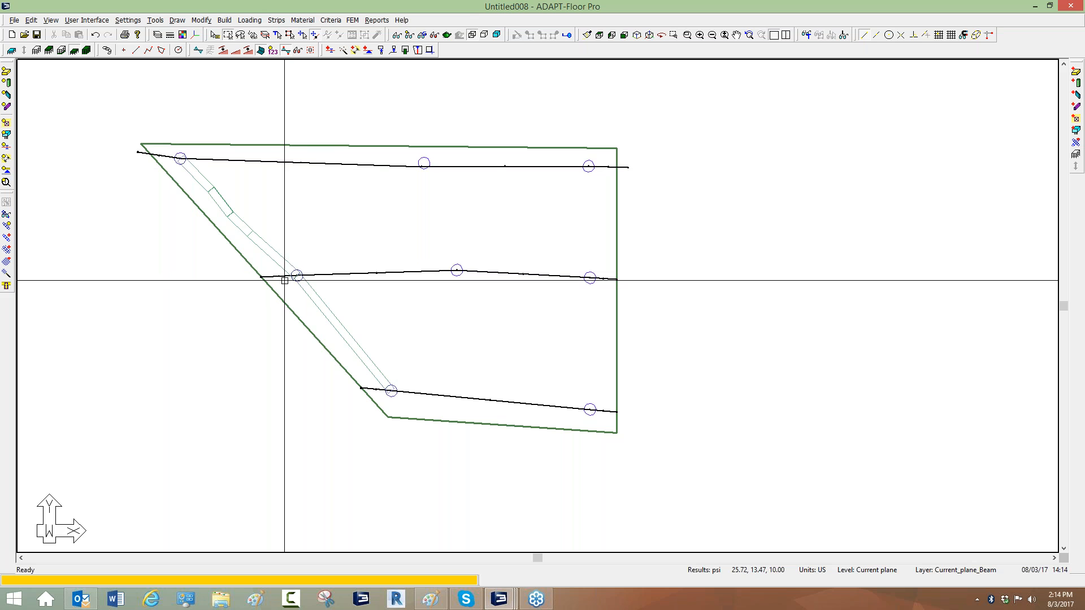
Draw a support line along the sloped edge through its three columns, extending past both slab edges, and close it.
scroll(285, 235, "up", 1)
scroll(285, 236, "up", 1)
scroll(277, 170, "down", 1)
left_click(277, 20)
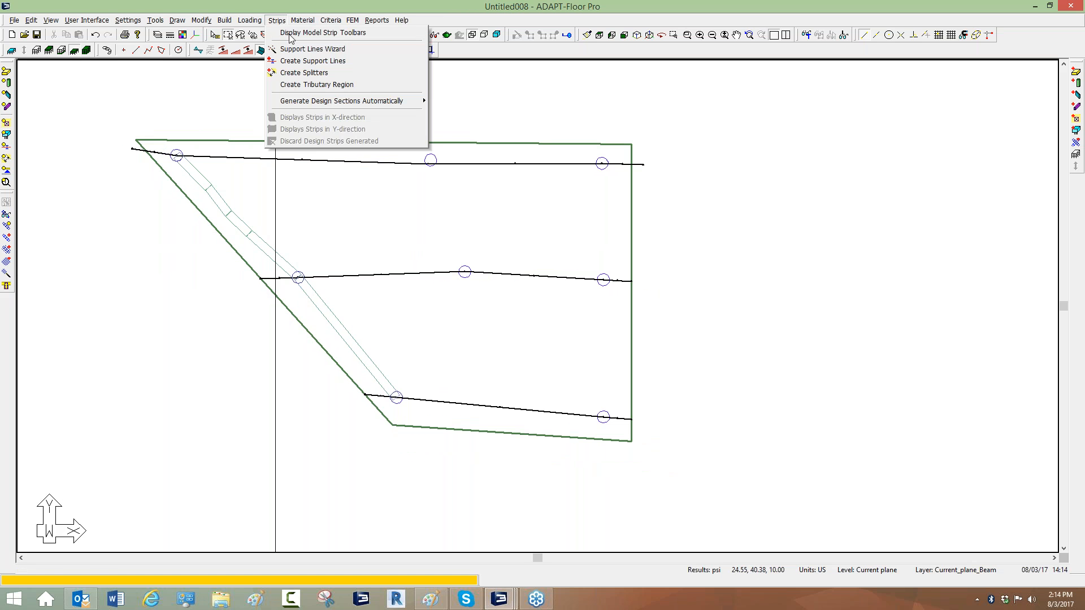
left_click(310, 61)
left_click(347, 37)
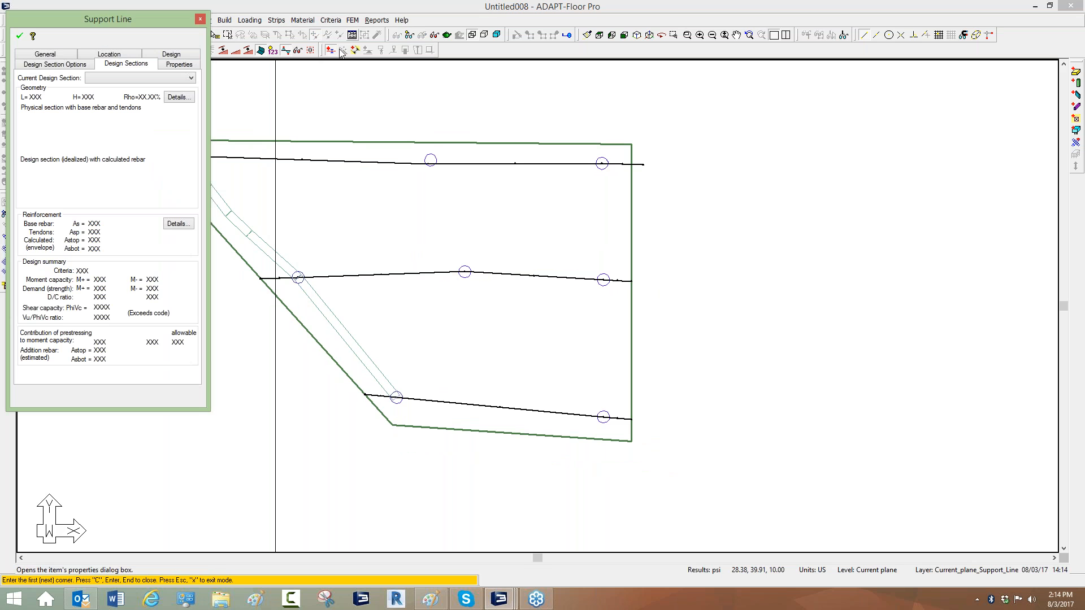
left_click(48, 54)
left_click(77, 109)
left_click(85, 122)
left_click(178, 123)
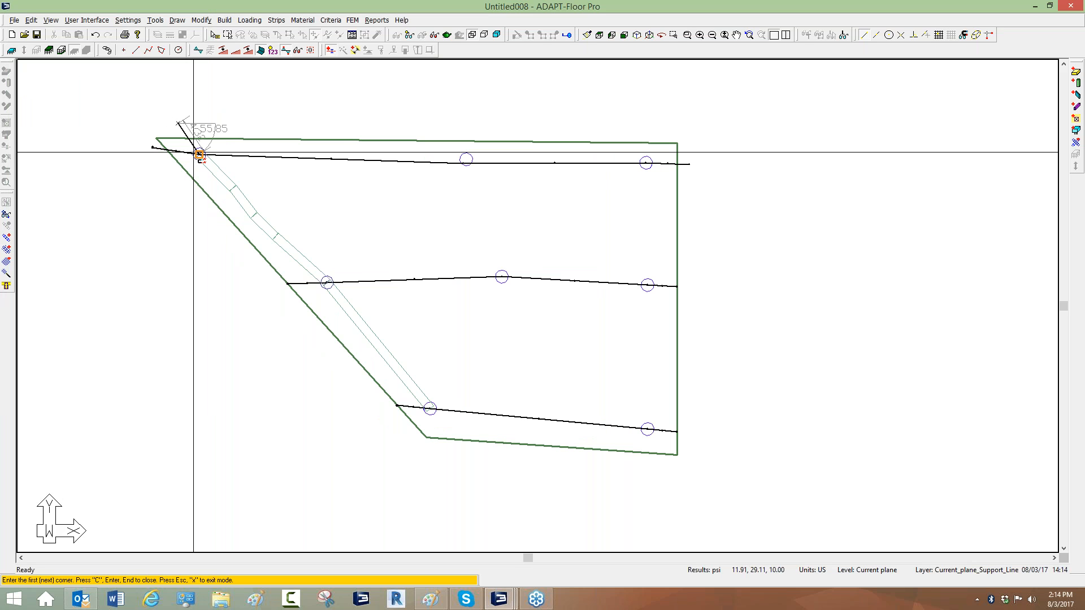
left_click(199, 154)
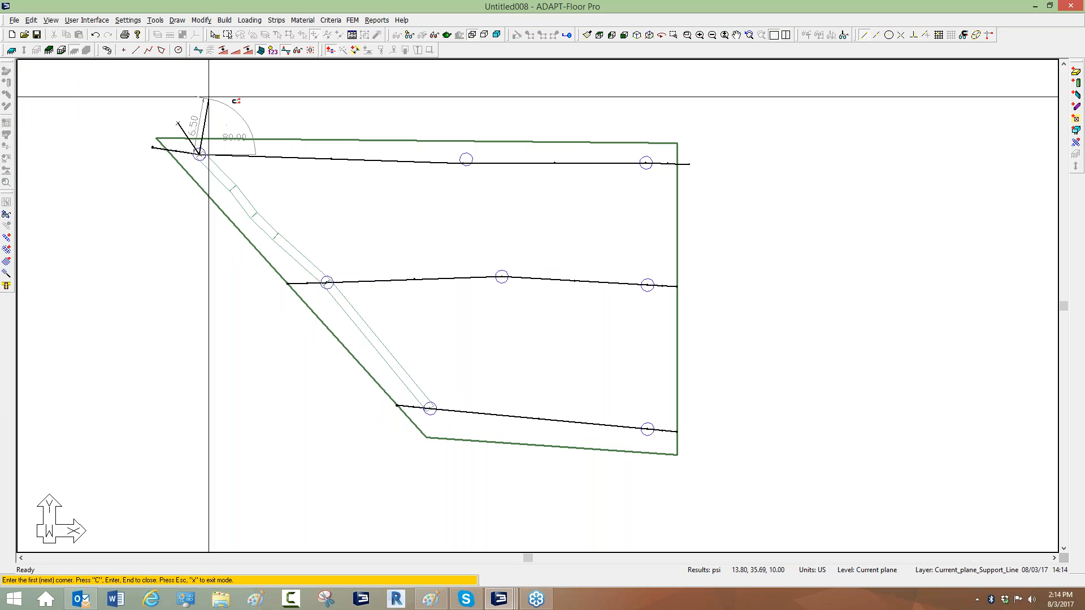
left_click(327, 283)
left_click(434, 411)
left_click(455, 450)
key("c")
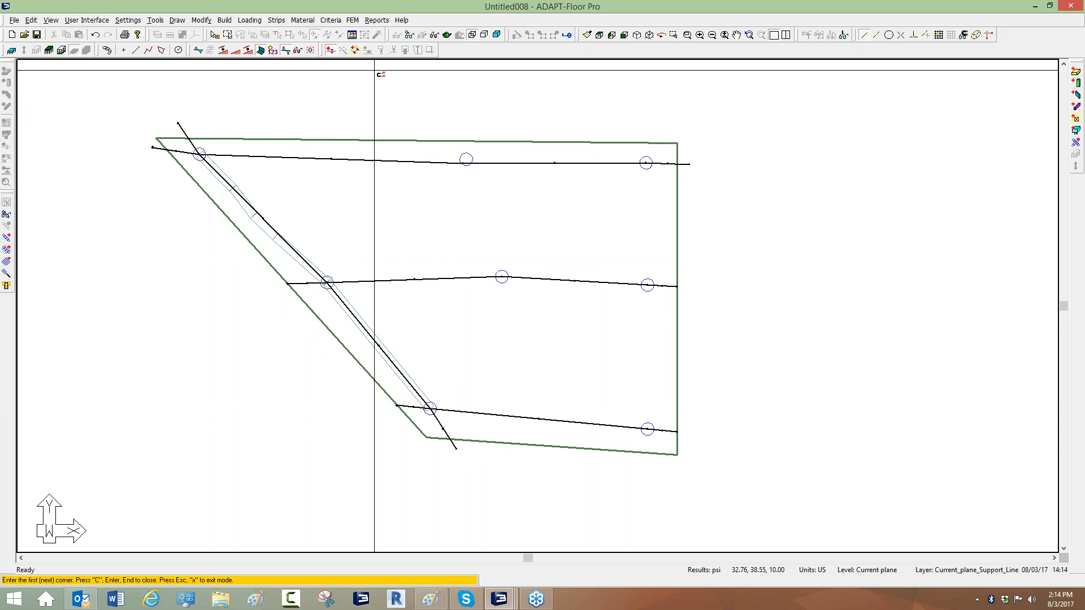
Review the analysis/design options in the design criteria.
left_click(337, 23)
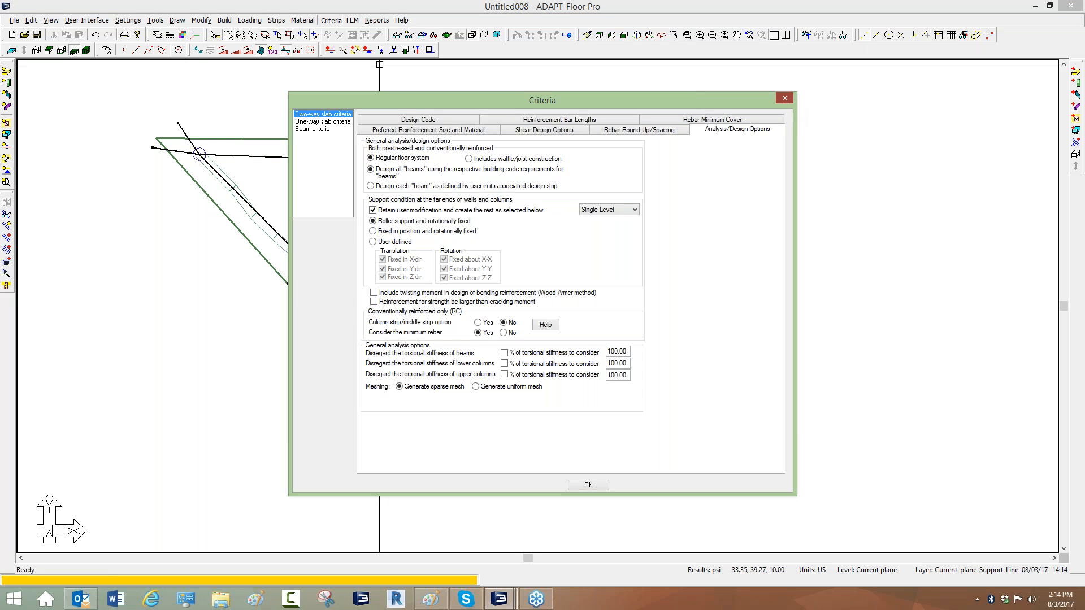
left_click(784, 99)
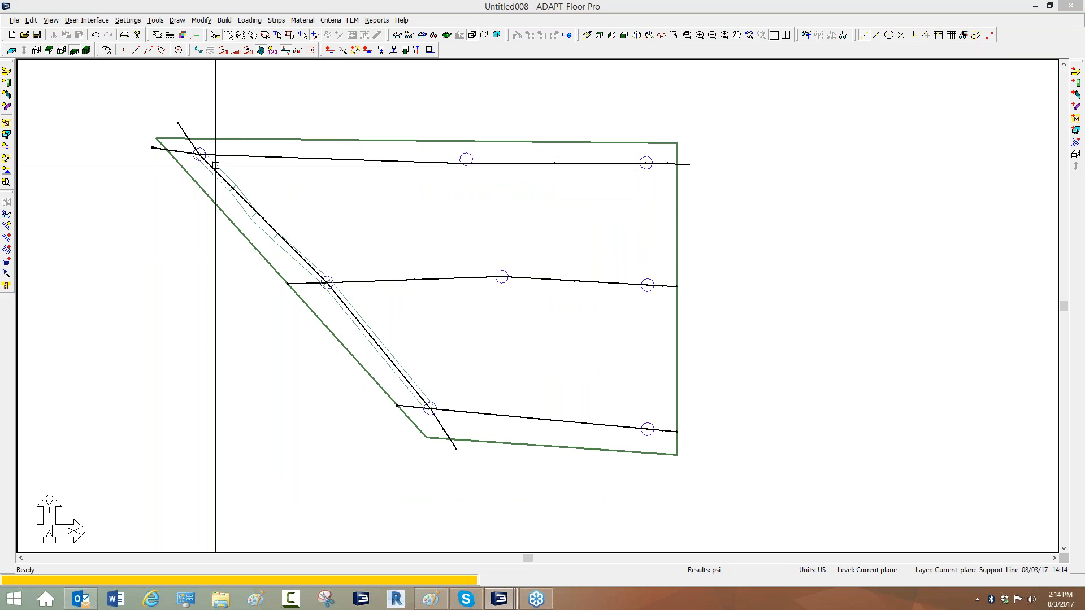
left_click(239, 201)
key("Escape")
left_click(856, 312)
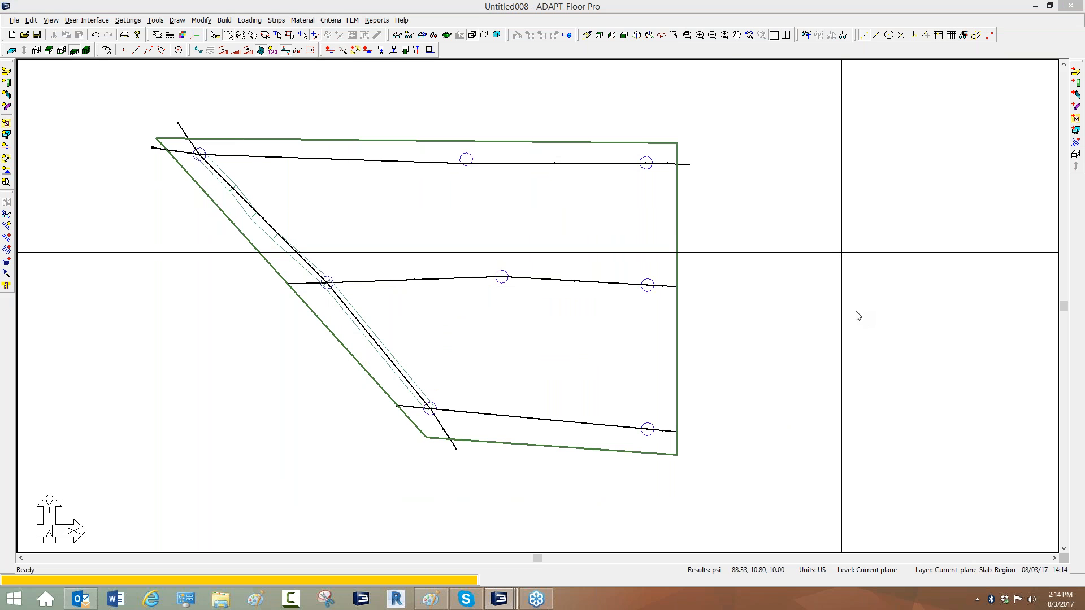
left_click(862, 340)
left_click_drag(220, 226, 251, 195)
left_click_drag(240, 252, 279, 212)
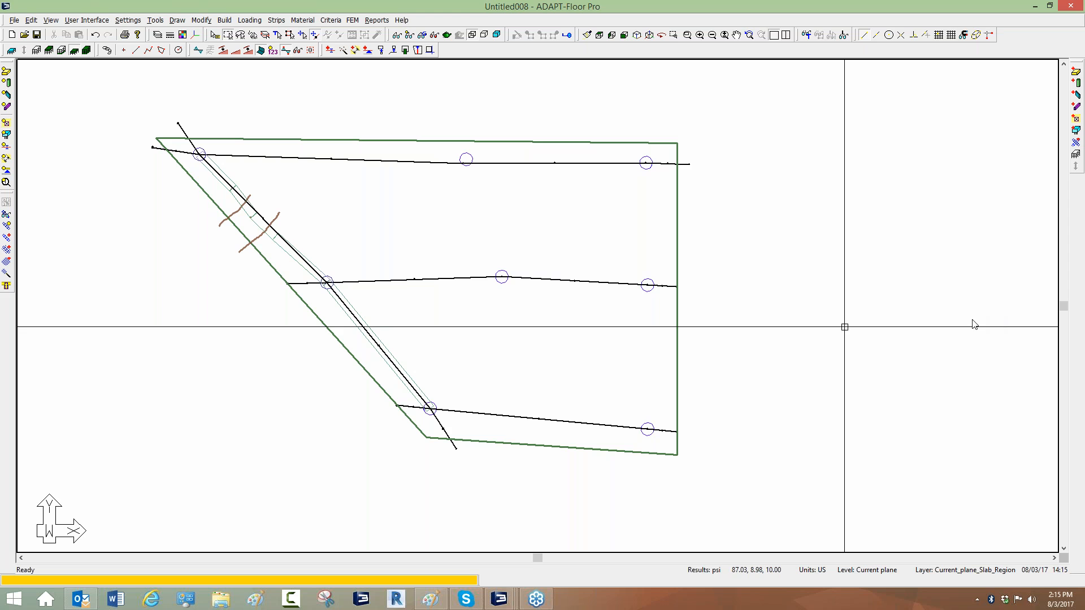
middle_click_drag(753, 361, 572, 389)
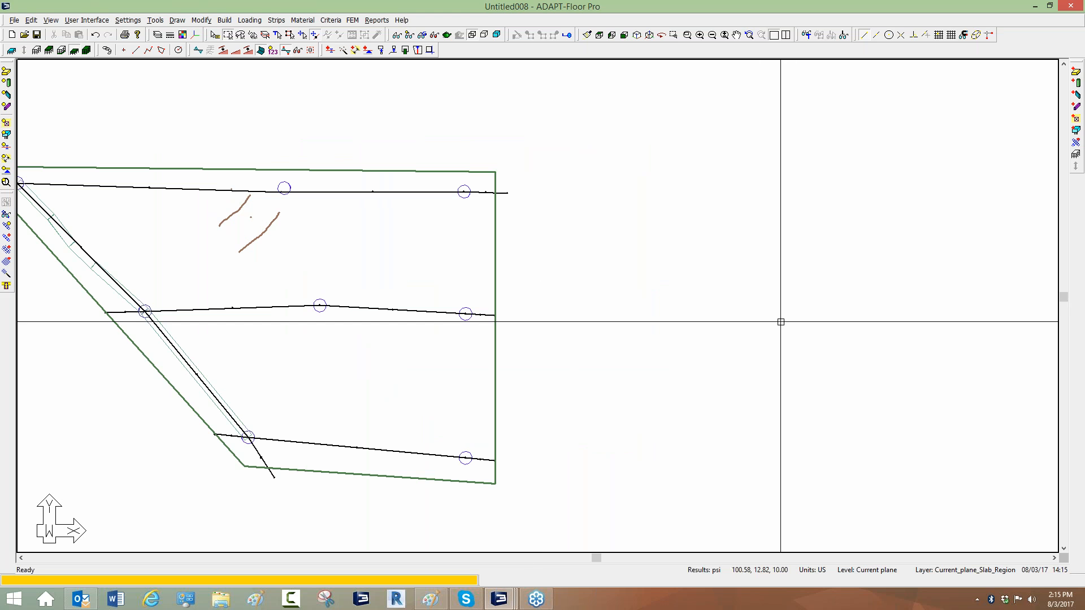
mouse_move(524, 197)
left_mouse_down()
mouse_move(751, 176)
mouse_move(715, 233)
mouse_move(531, 192)
mouse_move(322, 204)
mouse_move(274, 150)
mouse_move(325, 195)
left_mouse_up()
left_click(269, 159)
mouse_move(325, 148)
left_mouse_down()
mouse_move(327, 168)
mouse_move(345, 155)
mouse_move(328, 162)
left_mouse_up()
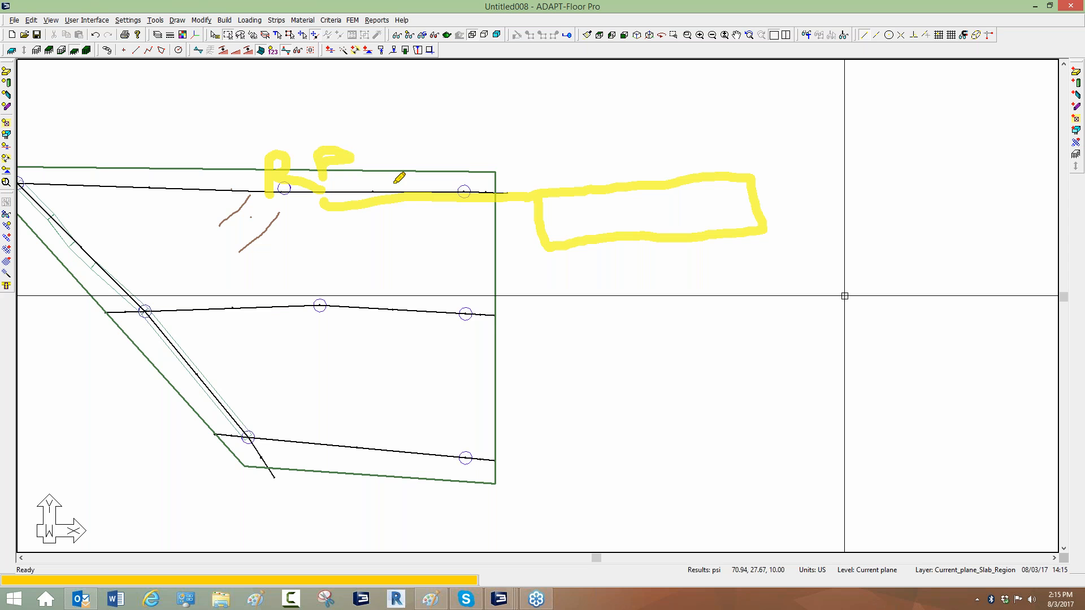
mouse_move(622, 184)
left_mouse_down()
mouse_move(634, 324)
mouse_move(703, 298)
mouse_move(678, 177)
mouse_move(616, 193)
mouse_move(707, 235)
left_mouse_up()
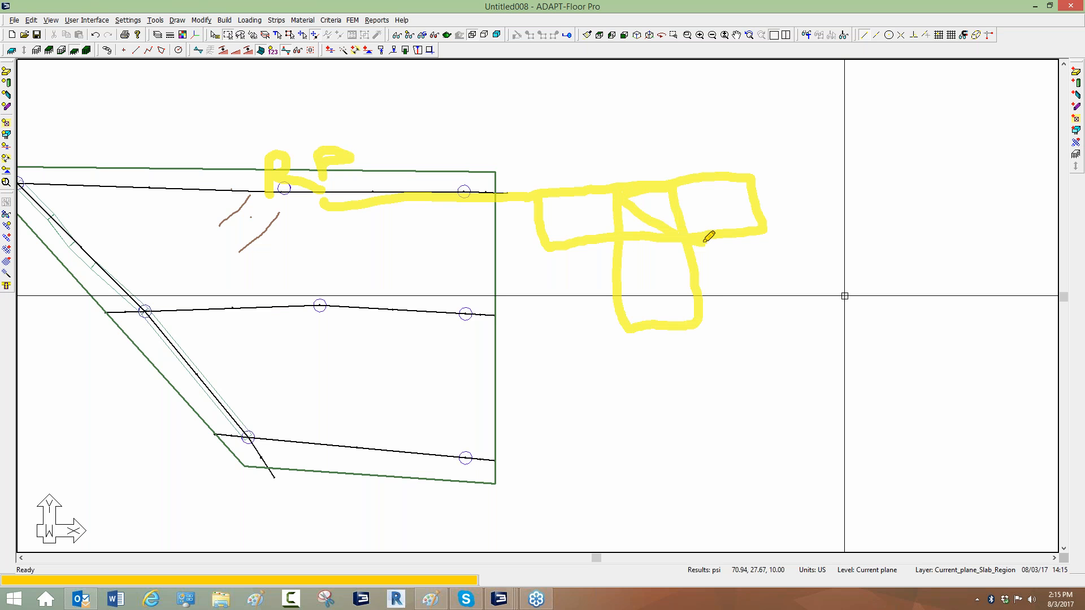
left_click_drag(668, 201, 622, 221)
mouse_move(687, 246)
left_mouse_down()
mouse_move(709, 291)
mouse_move(635, 300)
left_mouse_up()
mouse_move(630, 246)
left_mouse_down()
mouse_move(625, 231)
mouse_move(697, 272)
mouse_move(715, 317)
left_mouse_up()
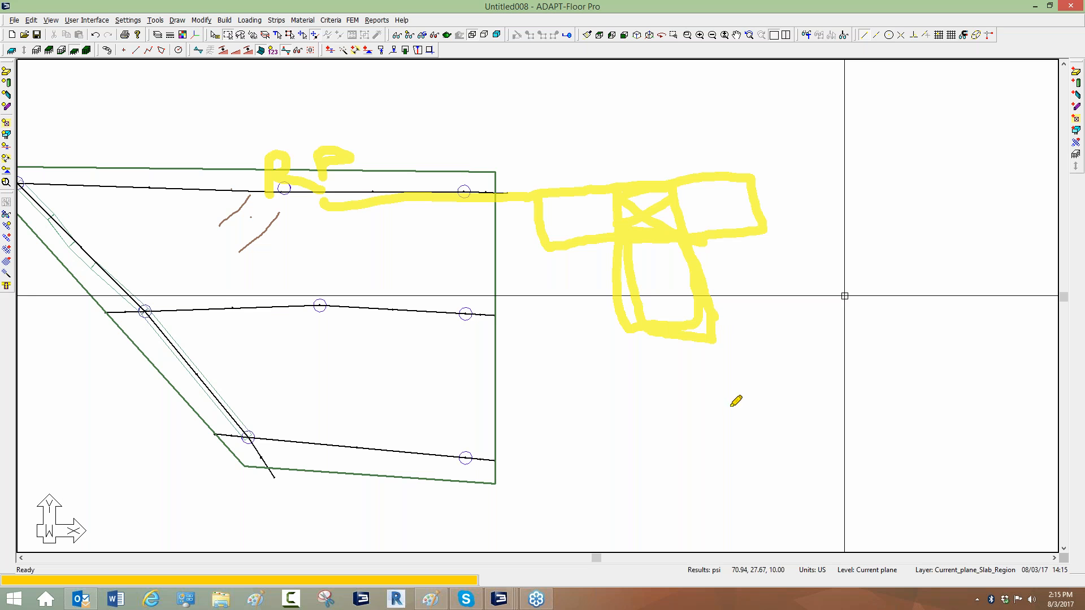
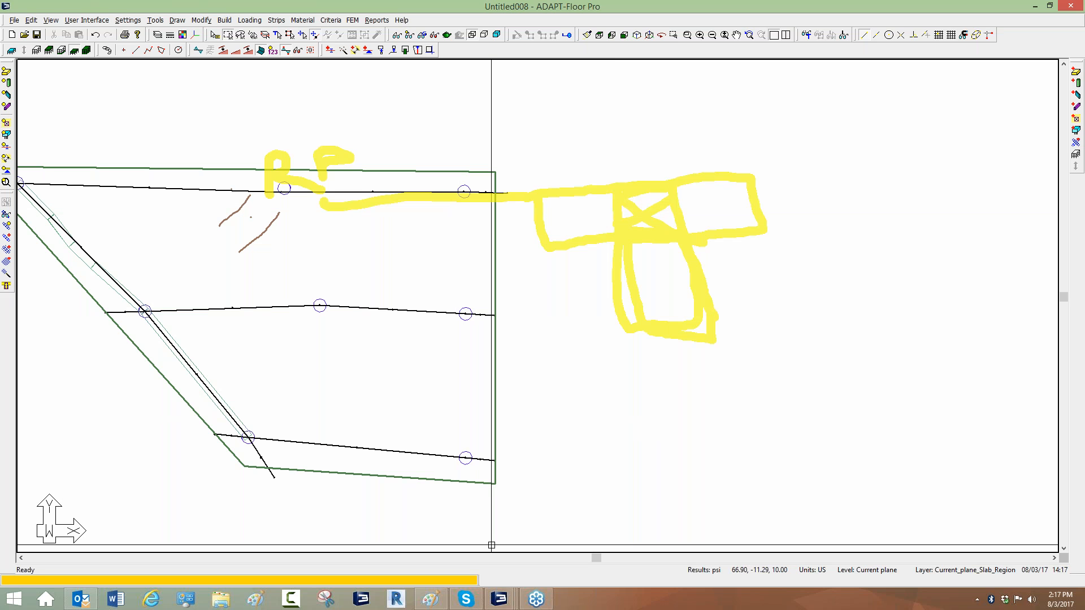
Switch to the Two_Way_RC_Slab_US_MS.adm model window.
mouse_move(508, 605)
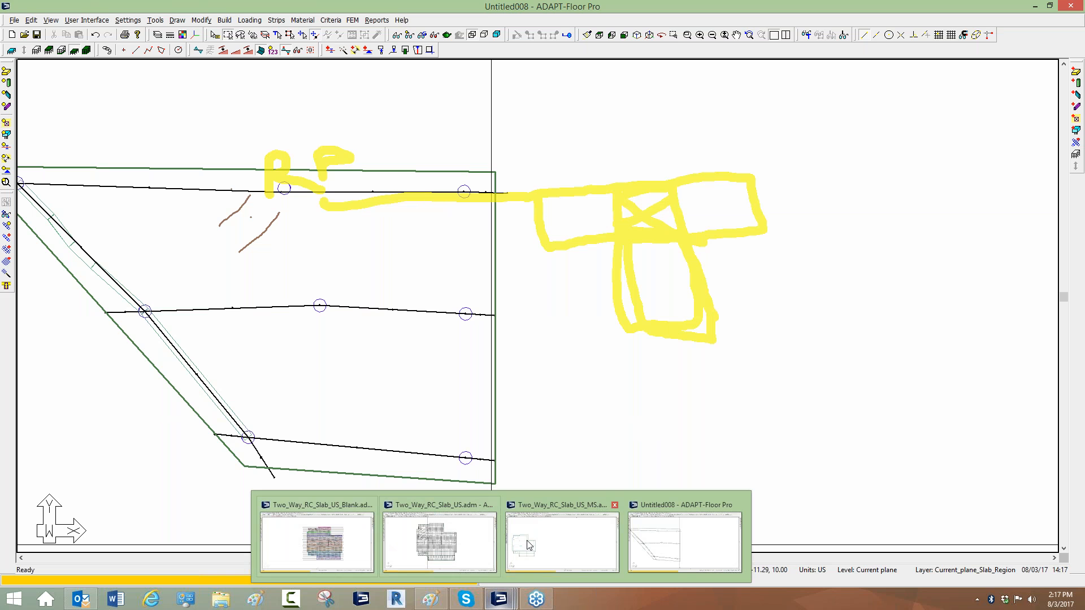
mouse_move(439, 538)
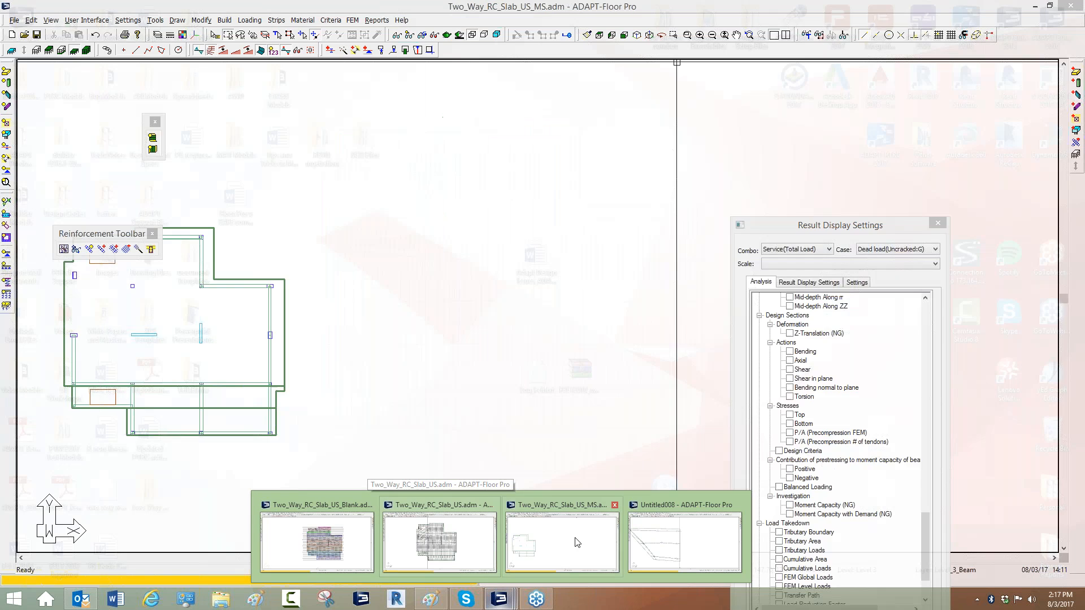
left_click(575, 542)
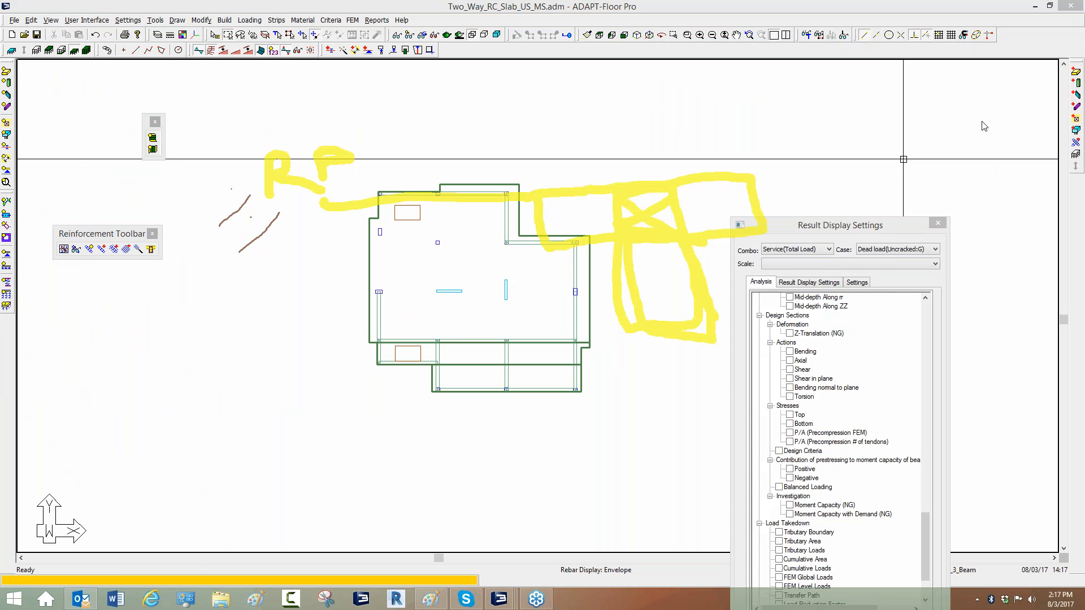
Discard the design strips generated in this model.
right_click(860, 215)
left_click(875, 283)
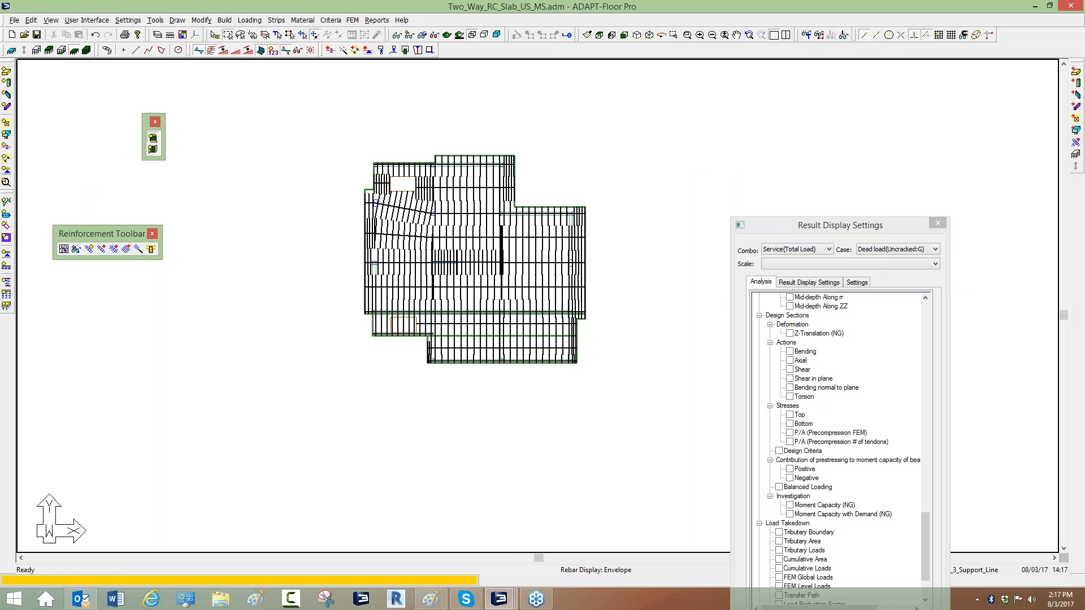
scroll(493, 150, "up", 3)
scroll(505, 153, "up", 2)
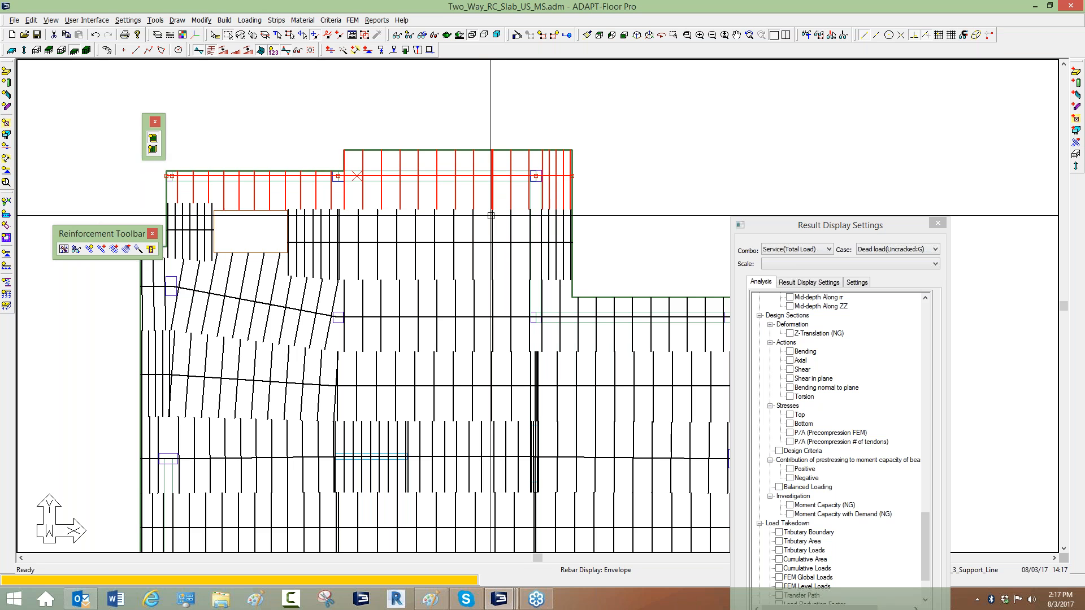
left_click(863, 216)
left_click(877, 245)
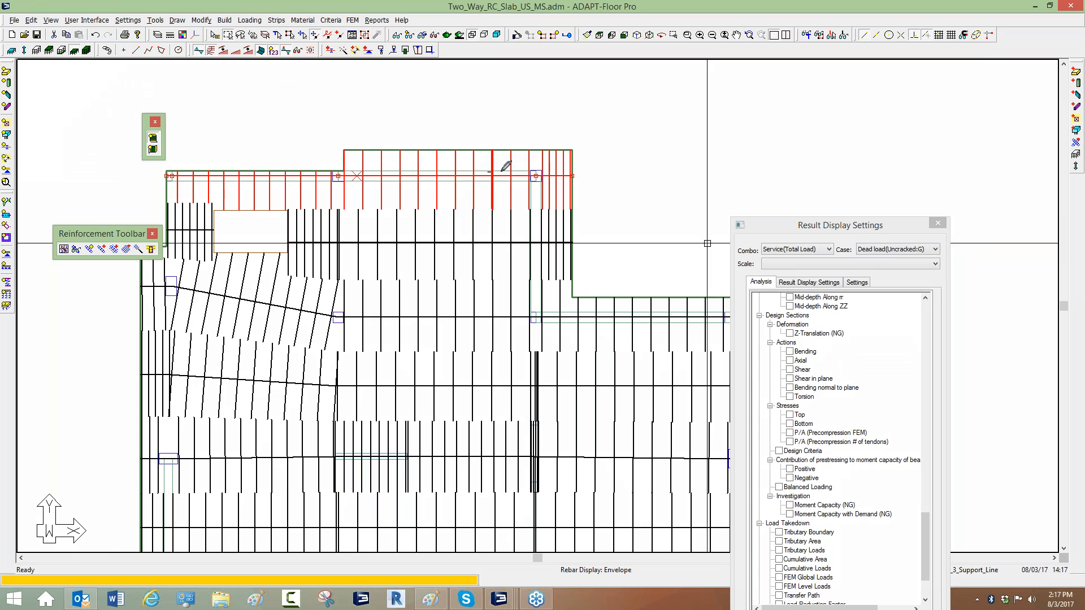
mouse_move(502, 171)
left_mouse_down()
mouse_move(489, 151)
mouse_move(505, 151)
mouse_move(505, 209)
mouse_move(494, 191)
mouse_move(496, 152)
mouse_move(474, 162)
mouse_move(476, 208)
left_mouse_up()
left_click(881, 287)
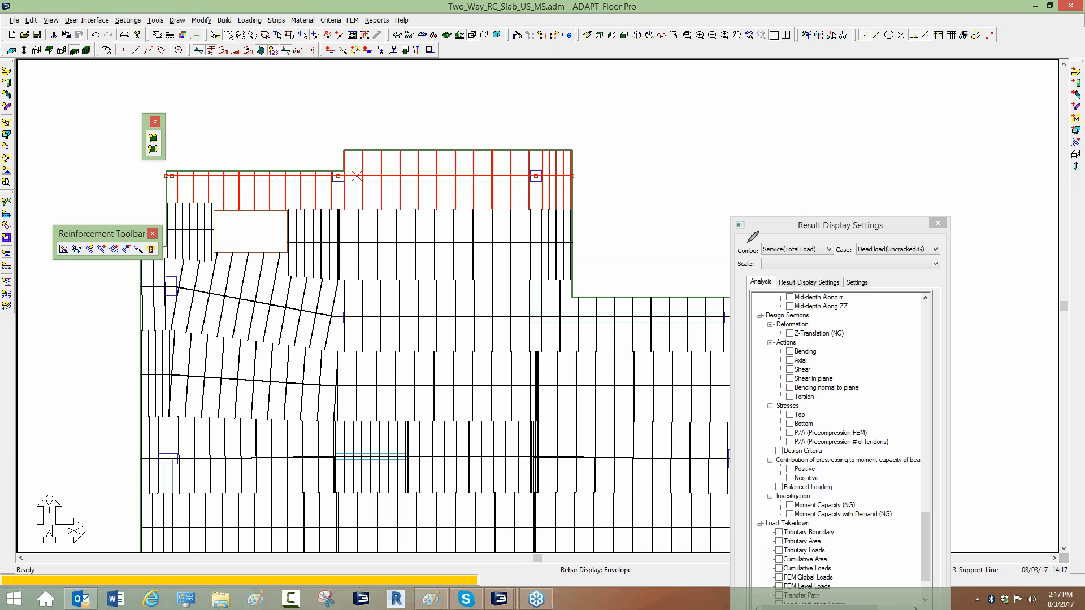
left_click(873, 232)
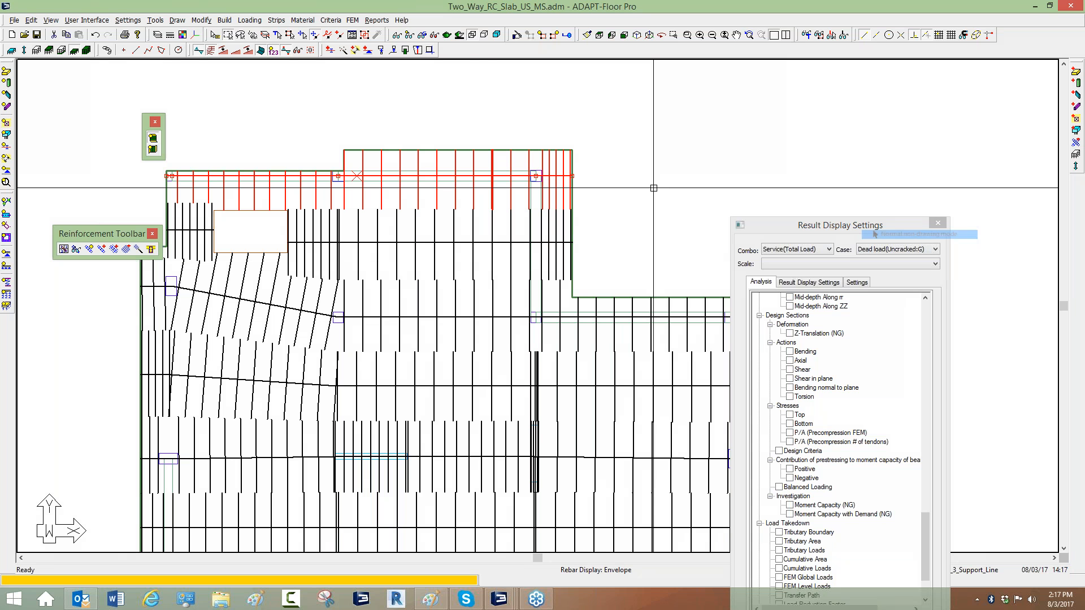
left_click(477, 134)
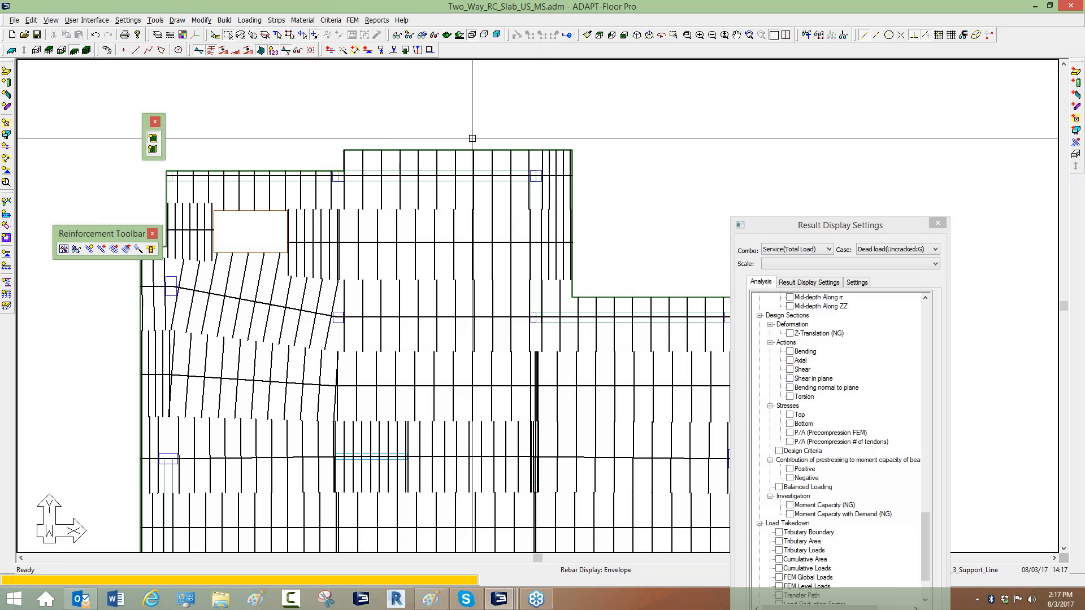
left_click(276, 20)
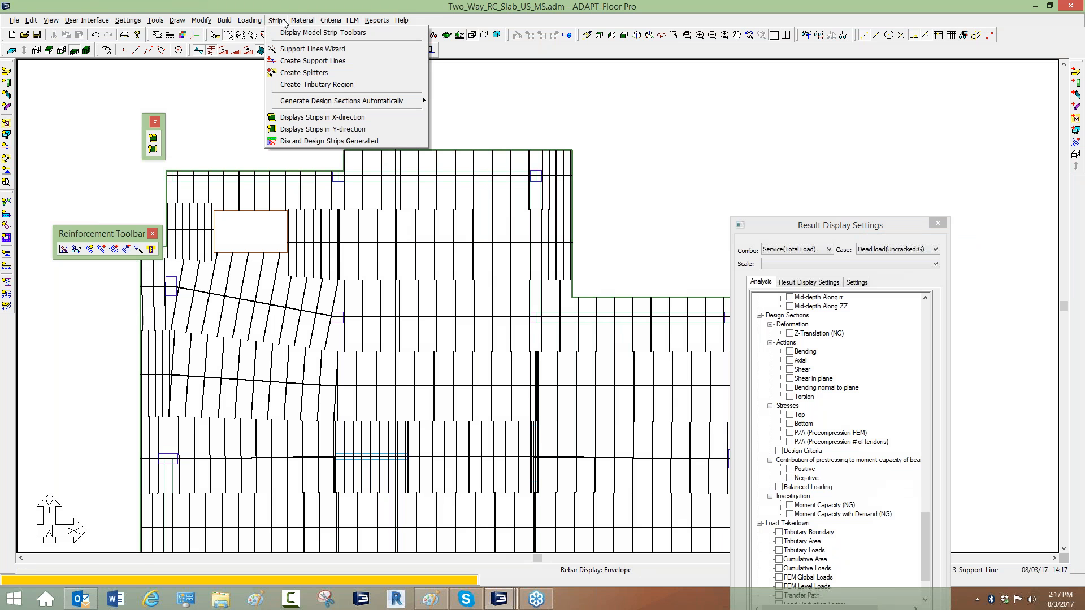
left_click(303, 141)
left_click(489, 326)
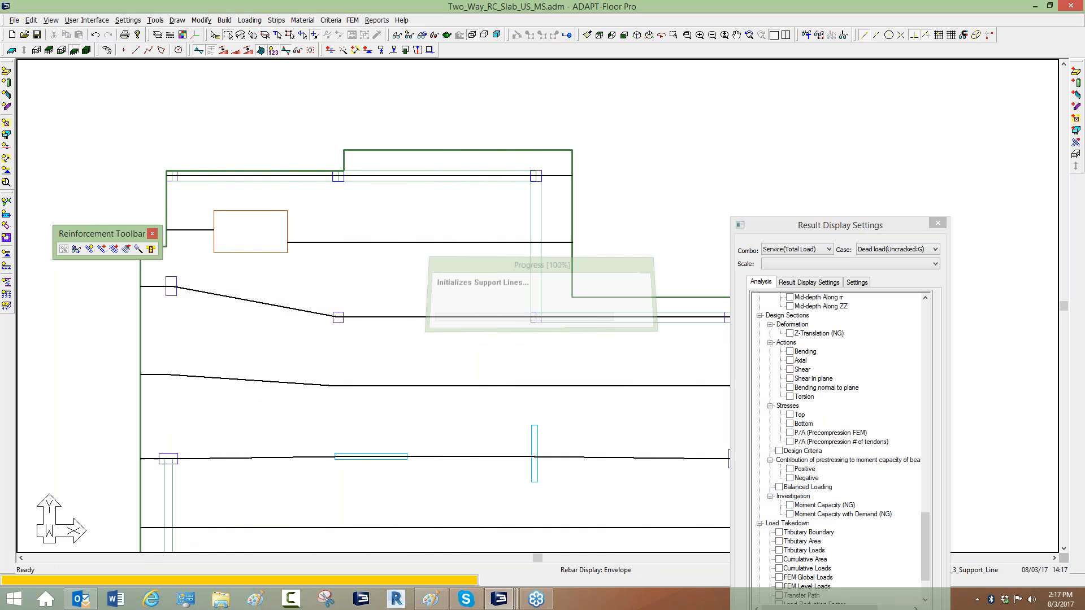
middle_click_drag(604, 177, 615, 160)
scroll(497, 148, "up", 2)
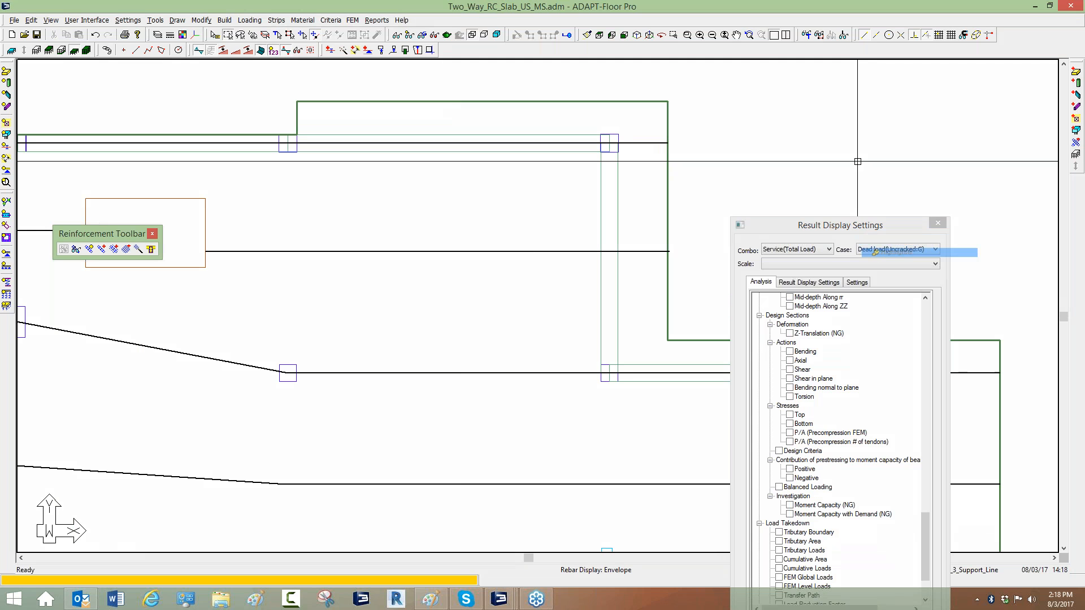
mouse_move(344, 139)
left_mouse_down()
mouse_move(345, 249)
mouse_move(353, 225)
left_mouse_up()
left_click_drag(331, 165, 343, 142)
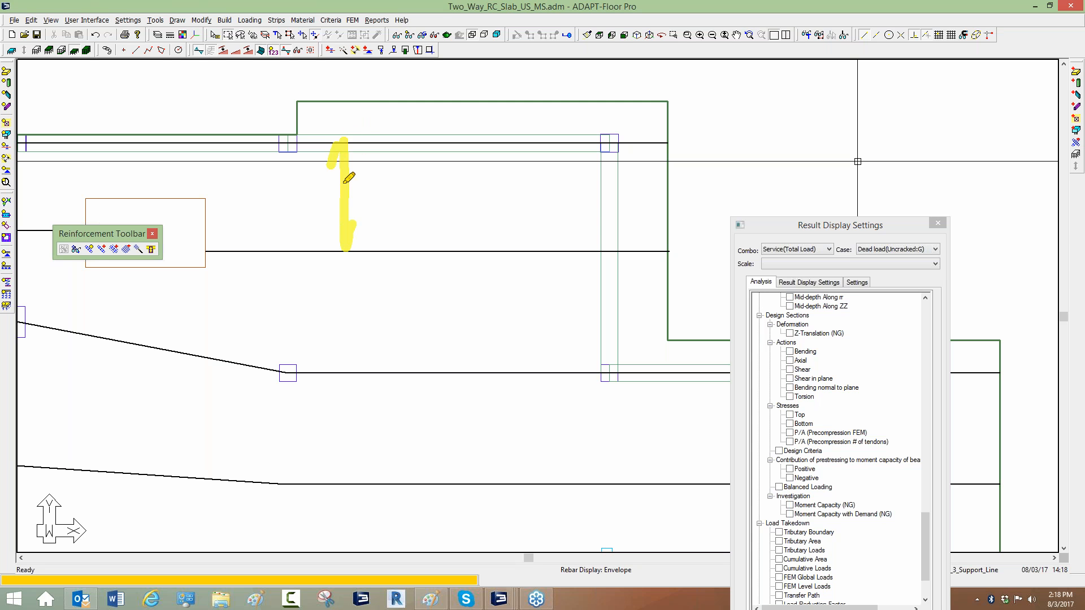
left_click_drag(363, 186, 390, 222)
left_click_drag(399, 205, 430, 222)
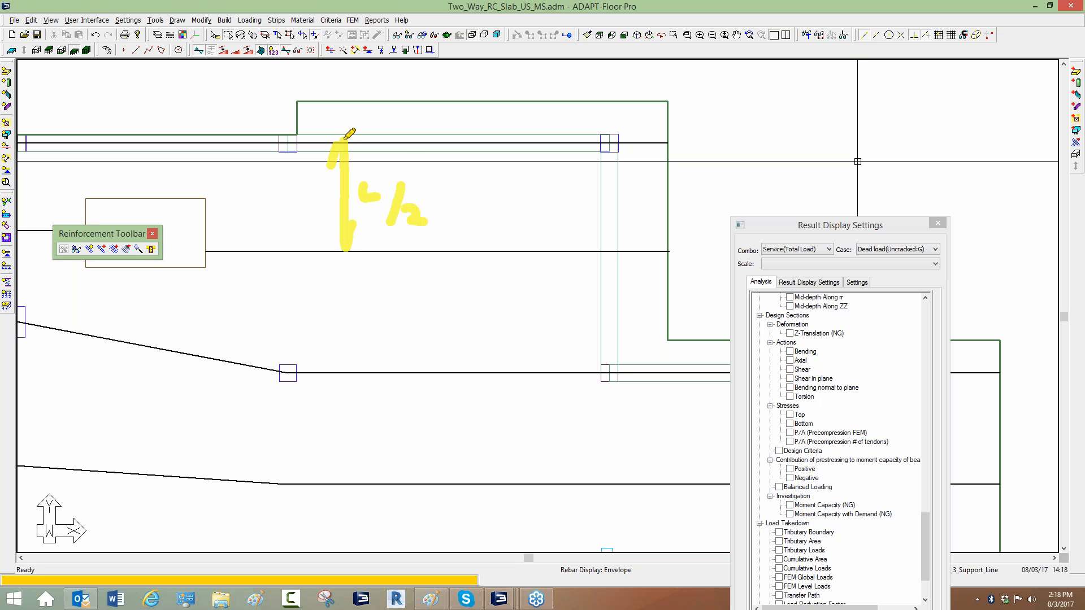
left_click_drag(346, 134, 346, 94)
left_click_drag(346, 95, 358, 112)
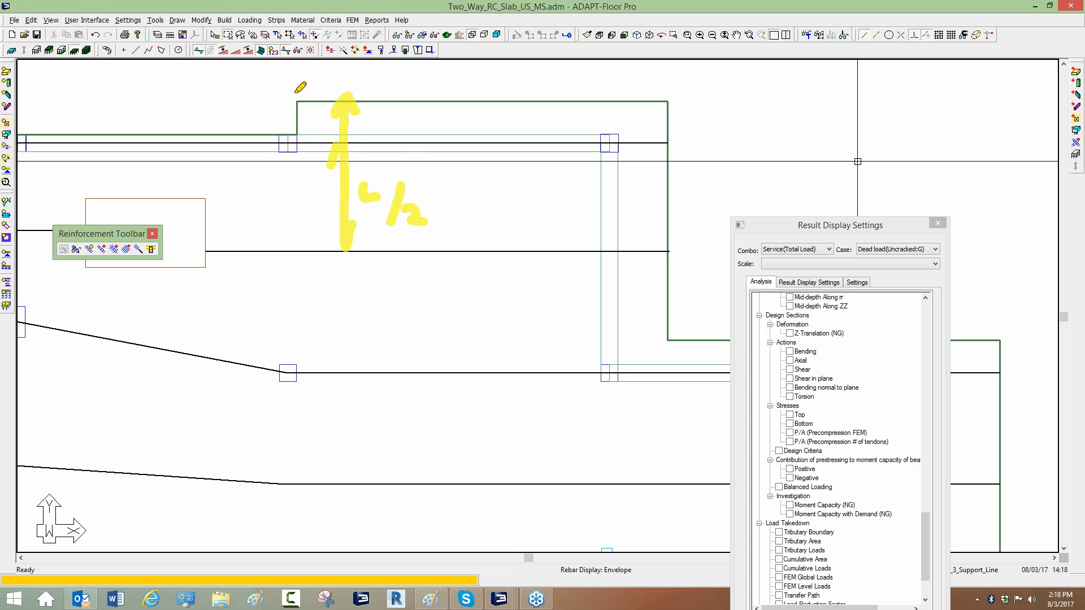
left_click_drag(290, 96, 664, 91)
left_click_drag(463, 102, 472, 195)
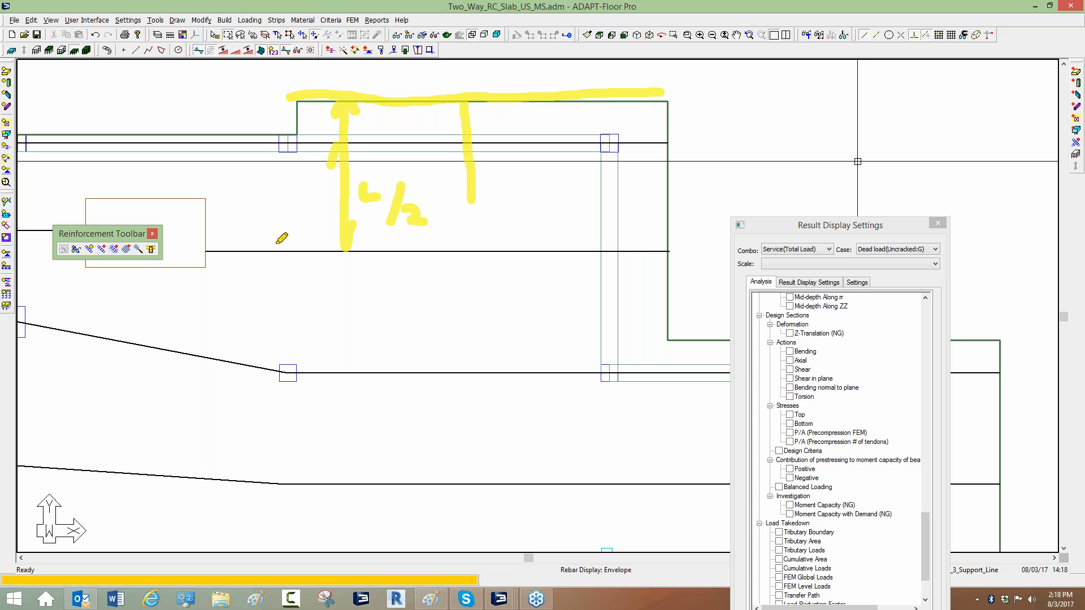
mouse_move(248, 242)
left_mouse_down()
mouse_move(249, 252)
mouse_move(458, 267)
left_mouse_up()
mouse_move(554, 269)
left_mouse_down()
mouse_move(571, 239)
mouse_move(249, 244)
left_mouse_up()
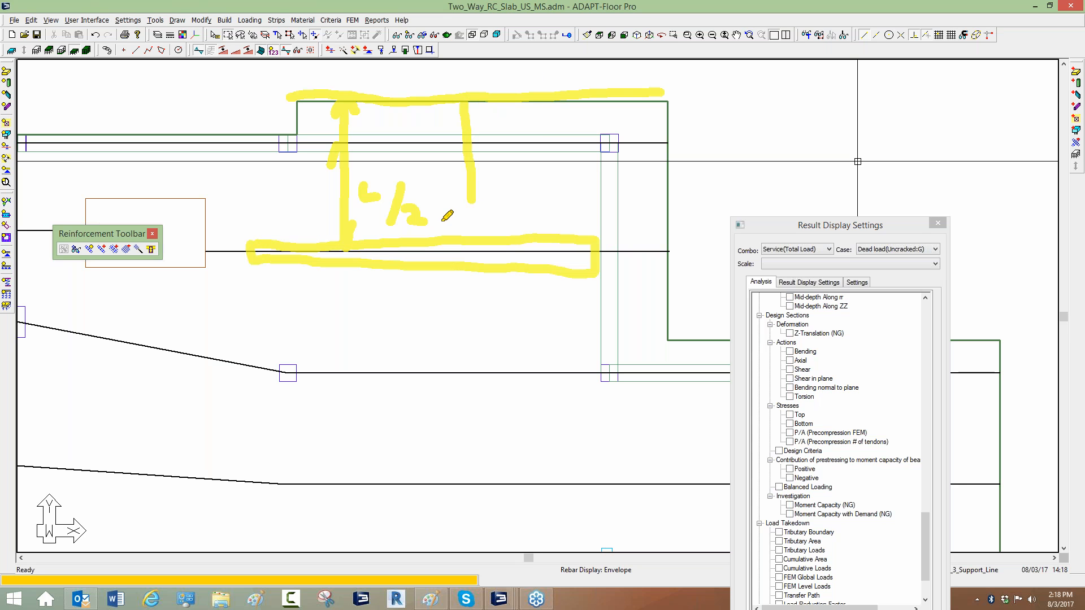
left_click_drag(500, 182, 542, 222)
mouse_move(499, 293)
left_mouse_down()
mouse_move(548, 321)
mouse_move(536, 338)
left_mouse_up()
left_click_drag(478, 179, 479, 336)
left_click_drag(234, 248, 585, 265)
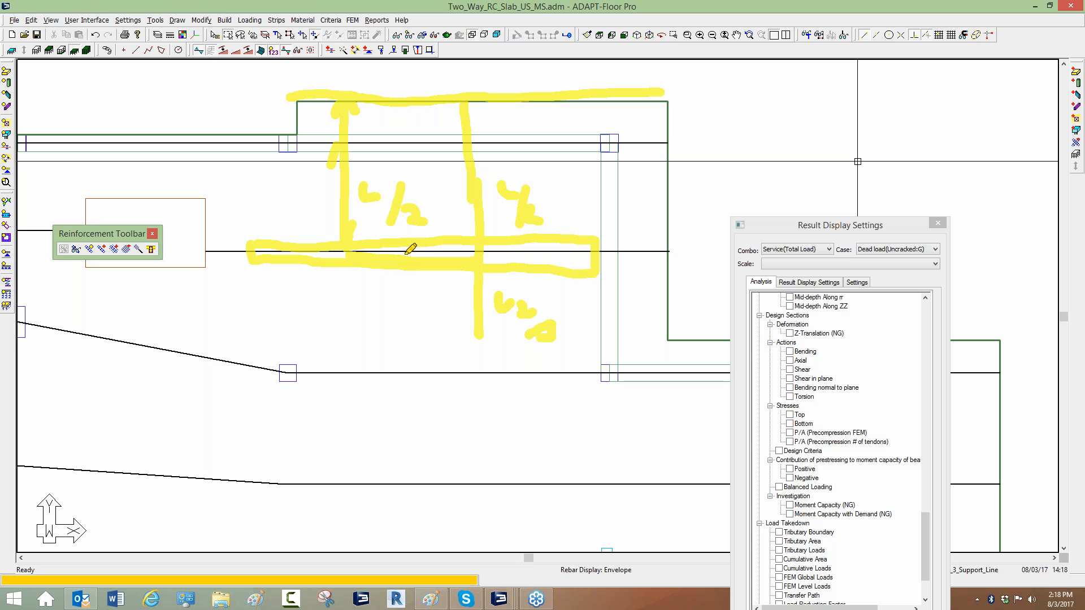
key("Escape")
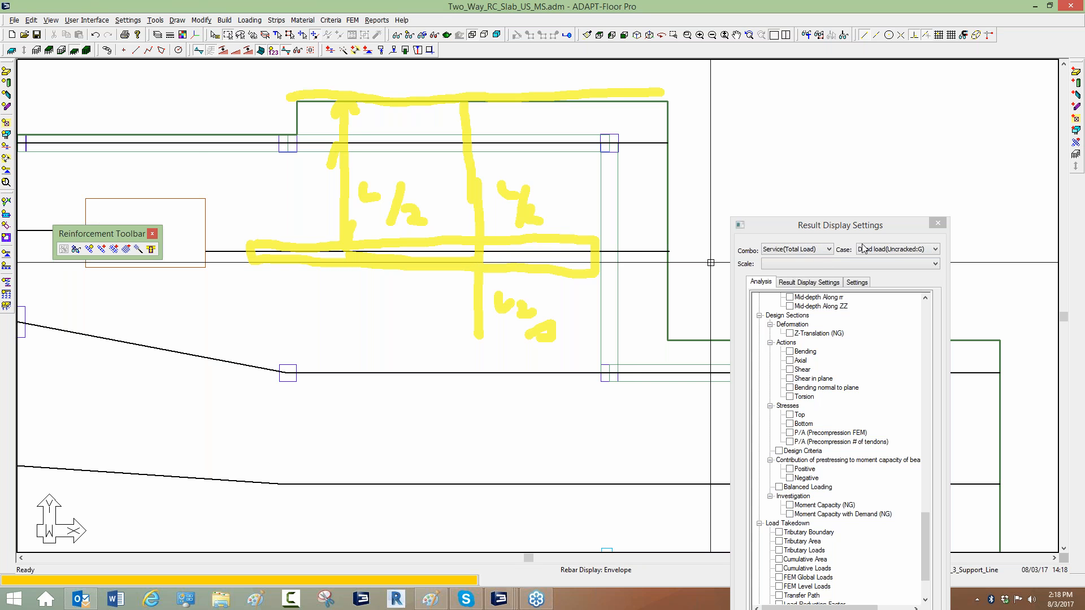
Create two horizontal splitters across the slab, from the opening's edge to the slab's right edge.
left_click(276, 21)
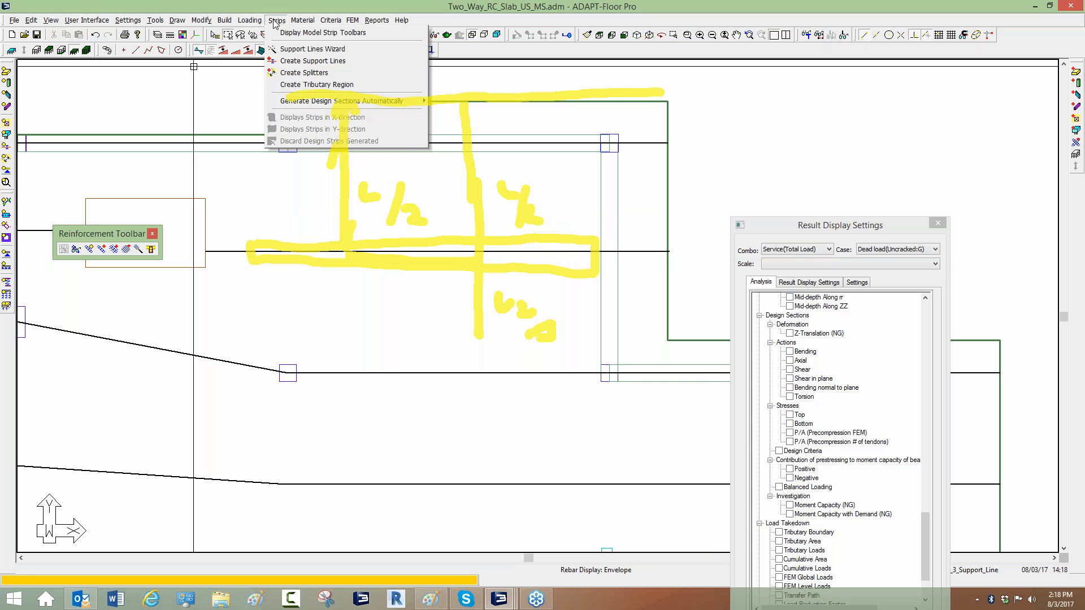
left_click(302, 72)
left_click(205, 215)
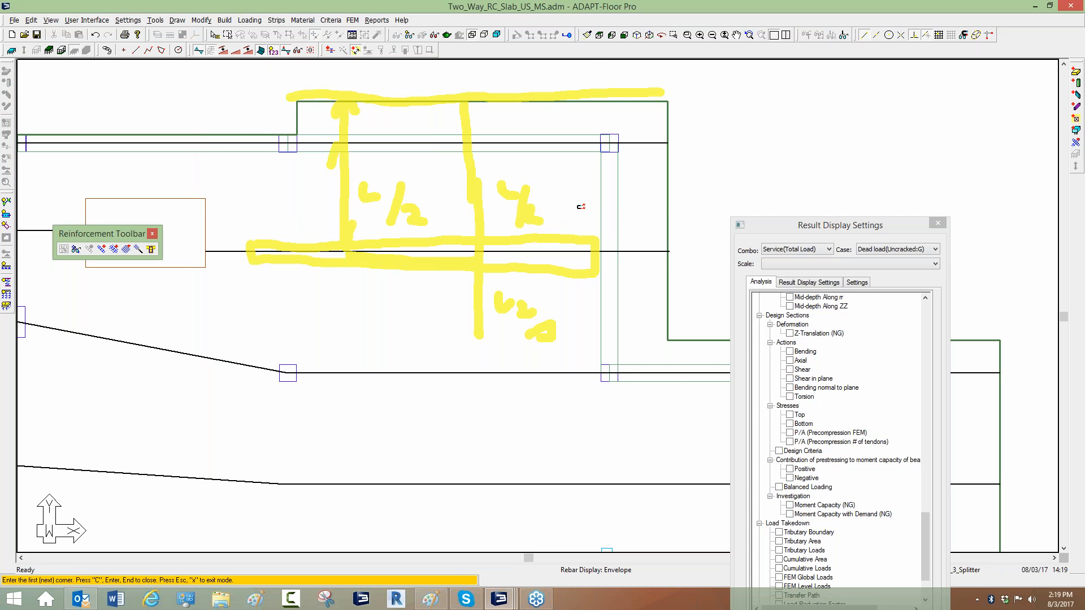
left_click(669, 215)
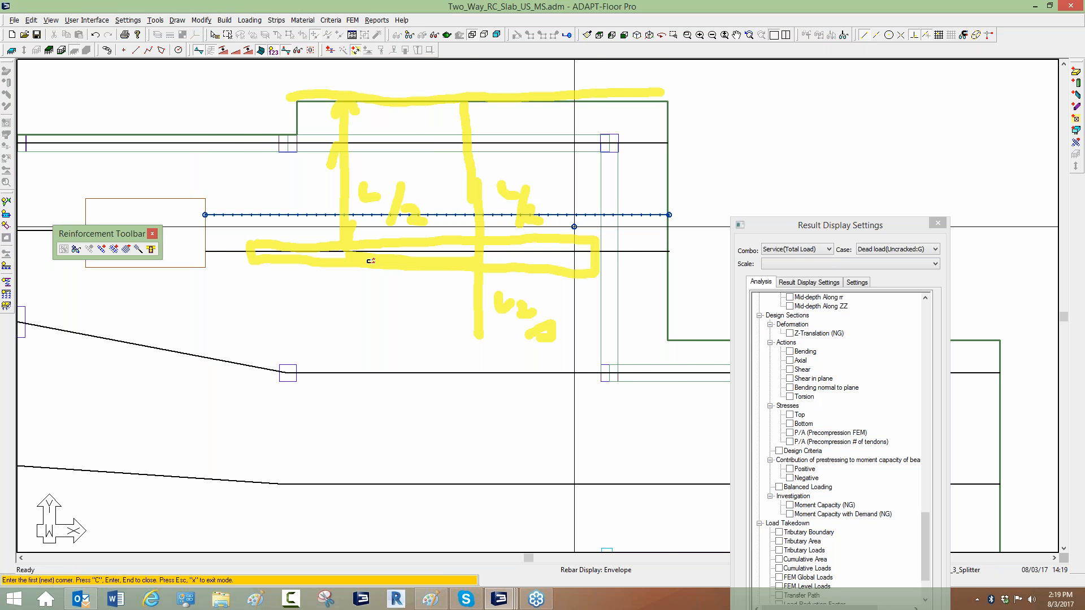
left_click(205, 301)
left_click(668, 298)
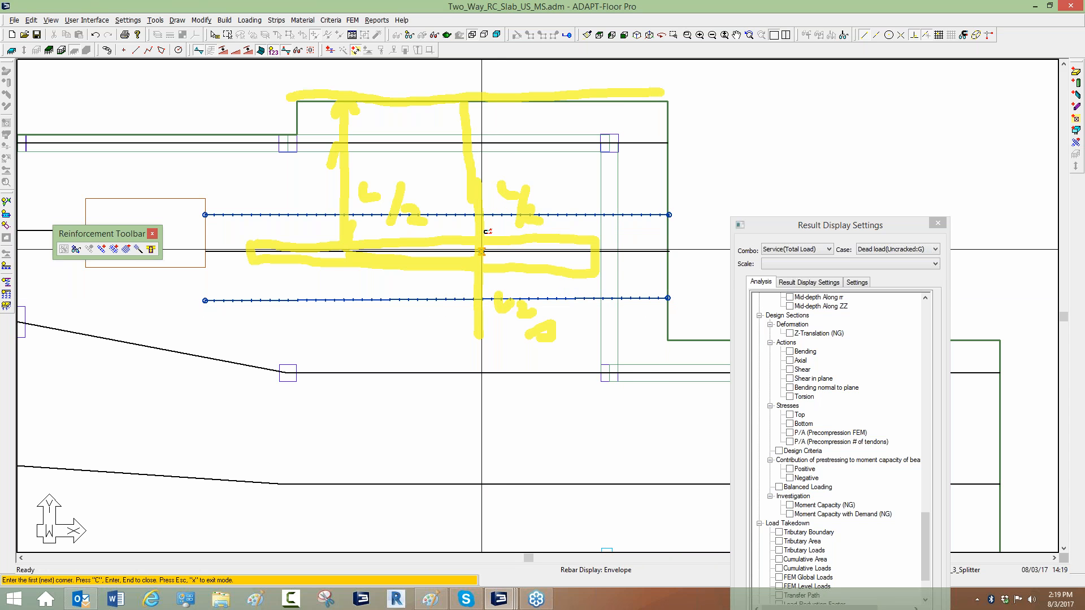
key("Escape")
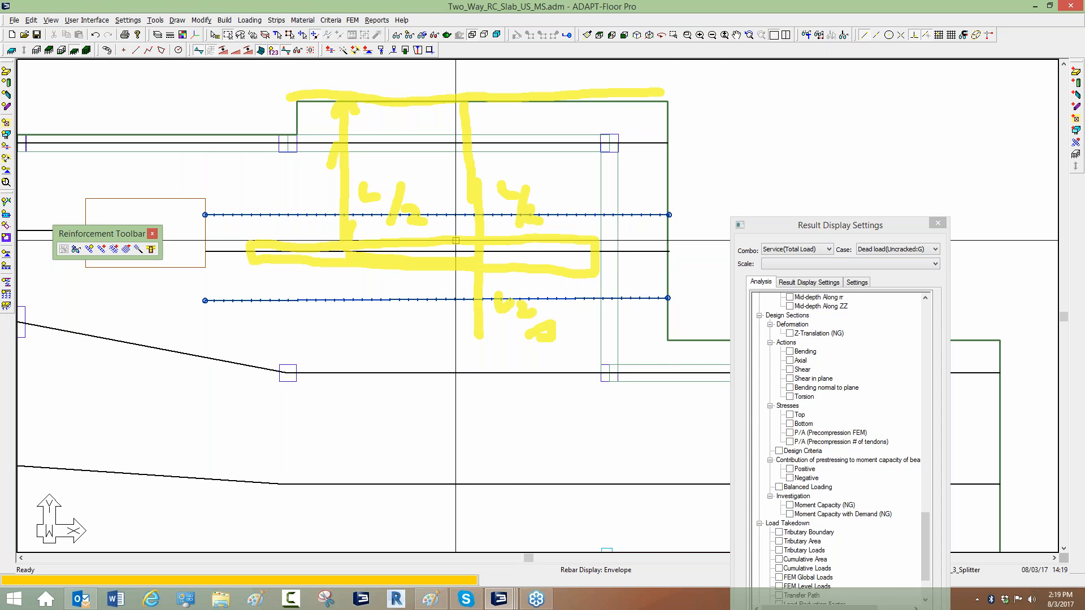
Delete the two splitters just drawn.
left_click(865, 237)
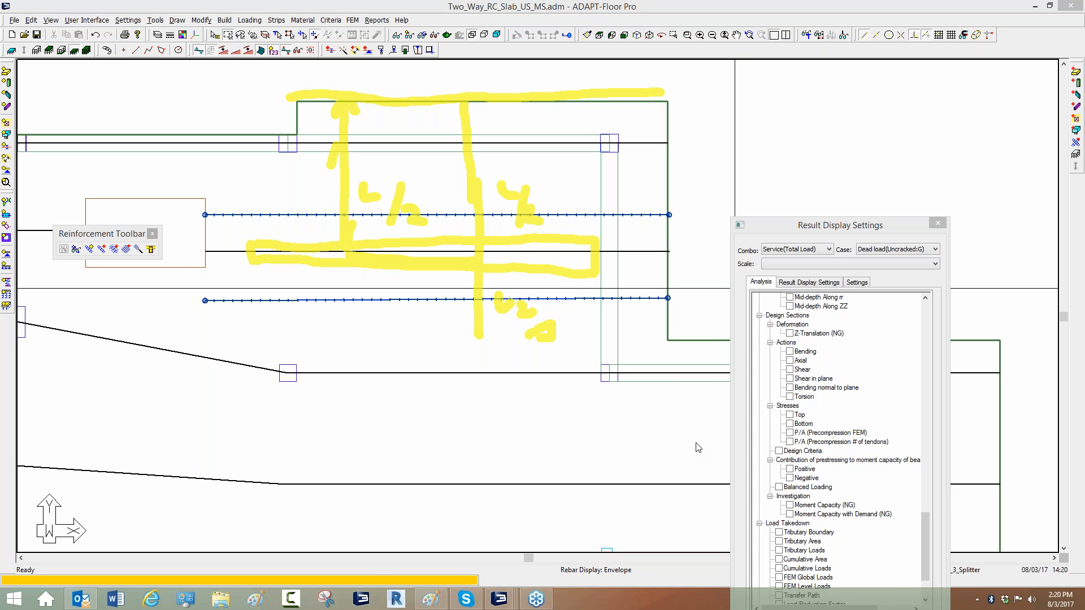
left_click(477, 427)
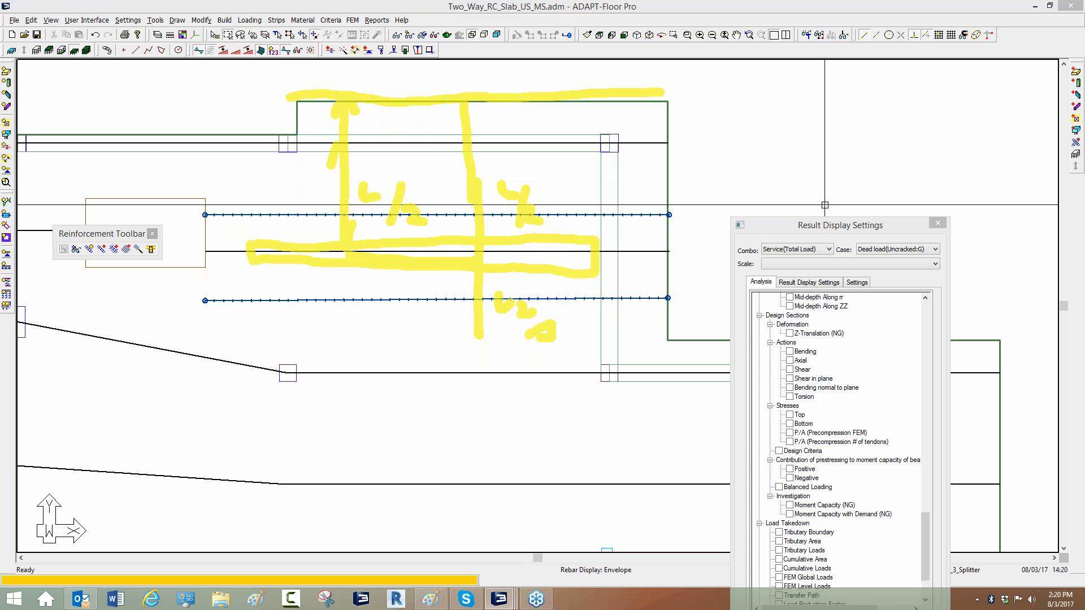
left_click(879, 235)
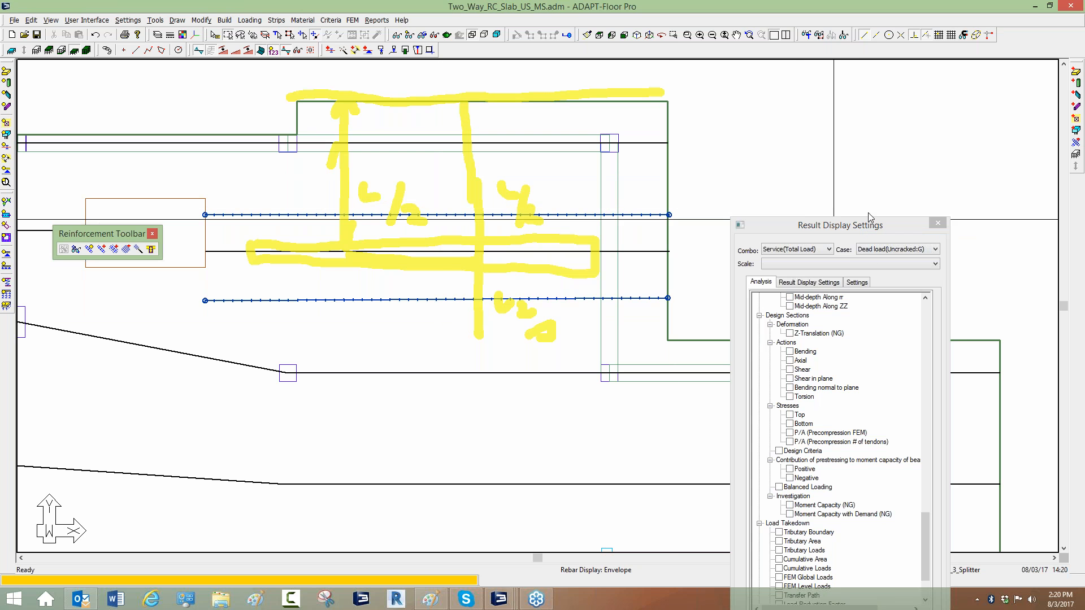
left_click(889, 287)
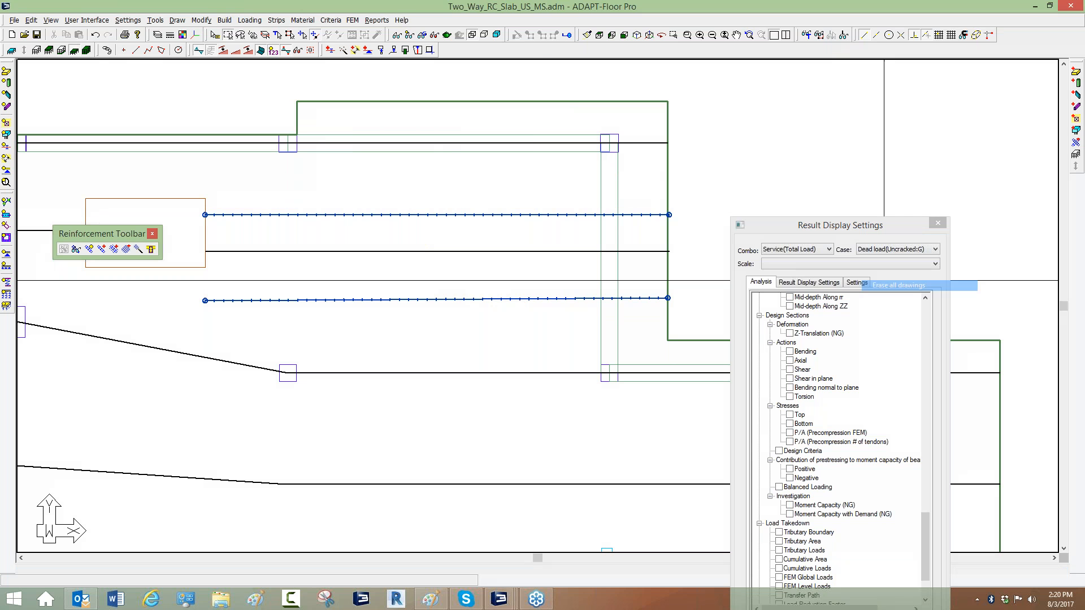
scroll(472, 198, "down", 2)
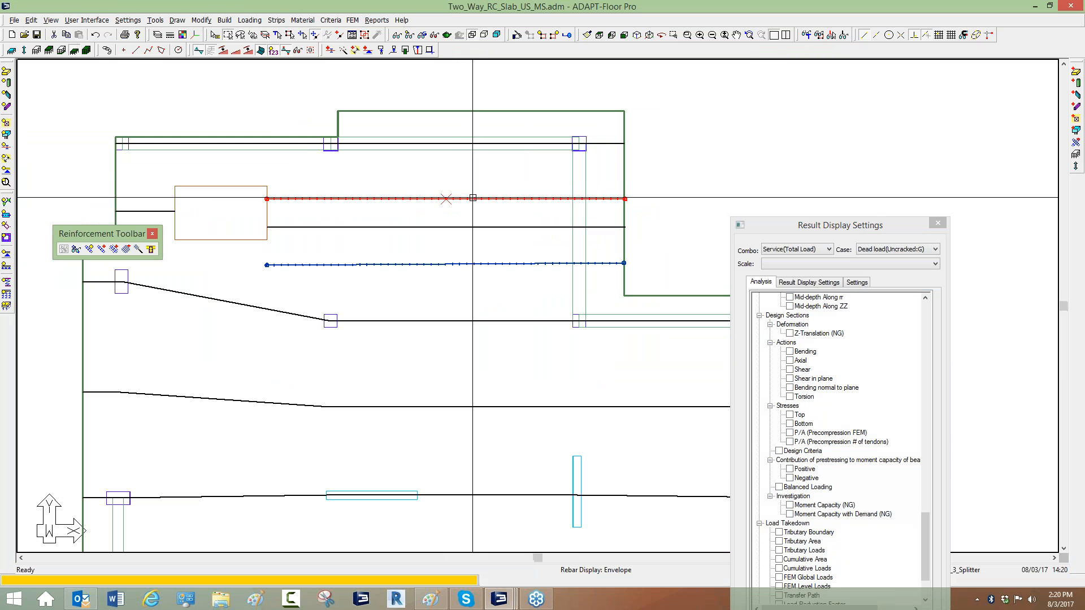
key("Delete")
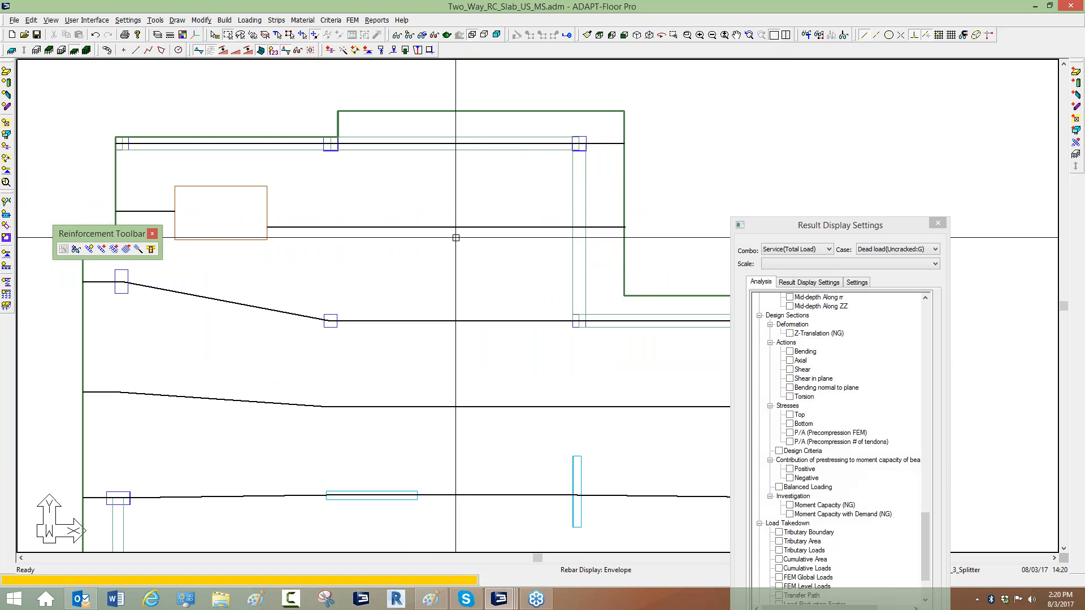
Review the analysis/design options in the beam criteria, including the torsional stiffness settings.
scroll(460, 203, "down", 2)
scroll(446, 256, "up", 1)
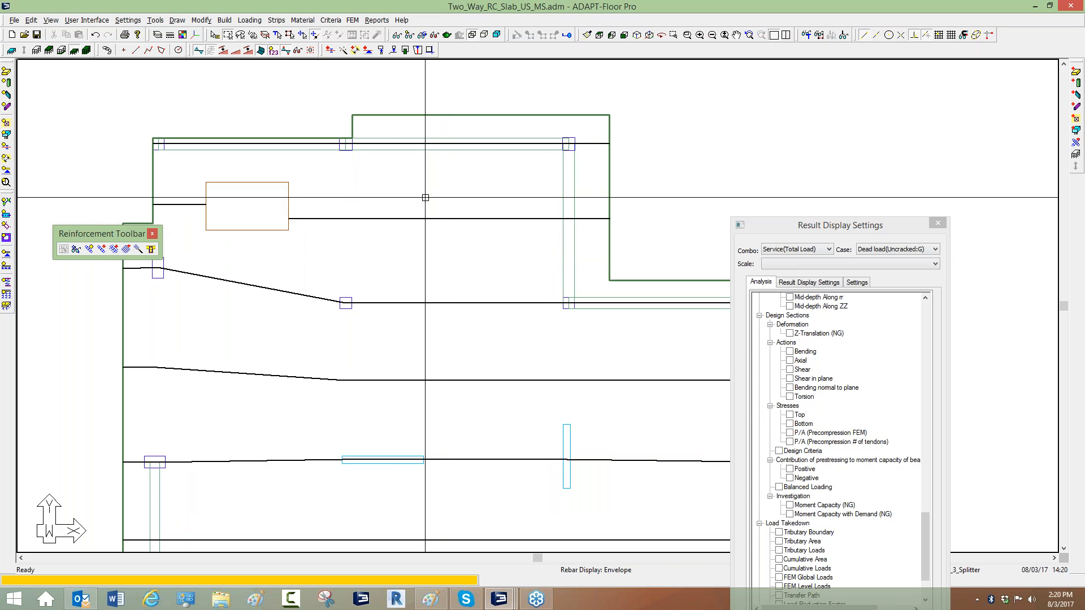
left_click(332, 20)
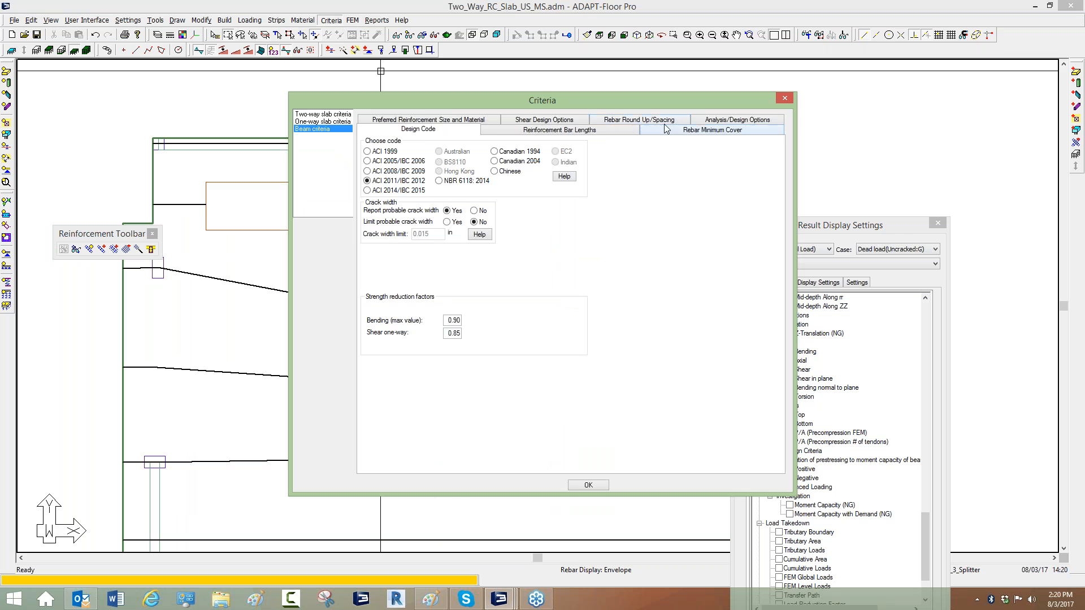
left_click(715, 122)
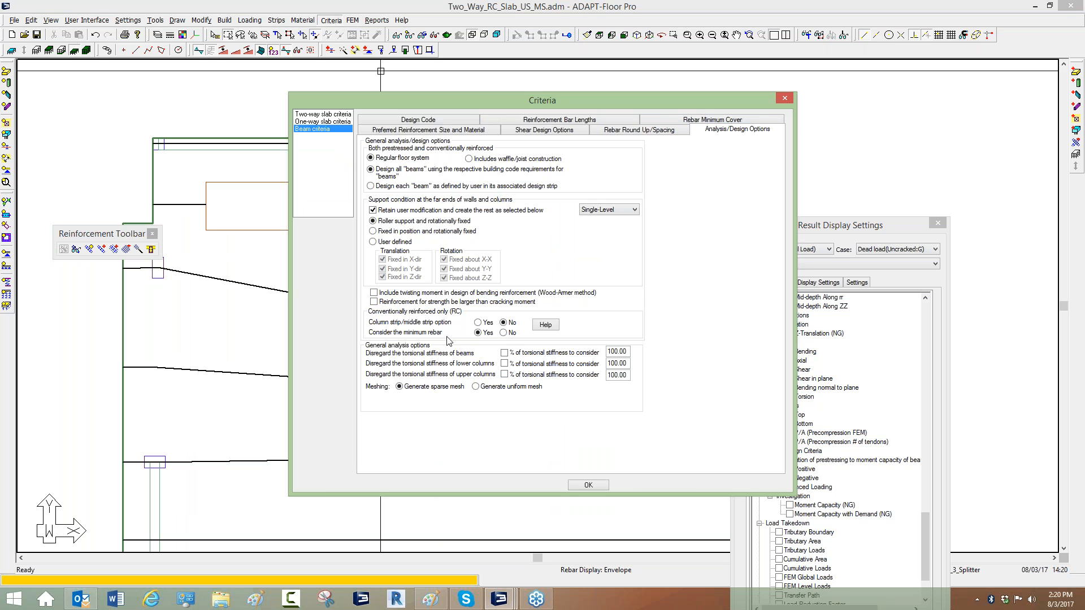
left_click(505, 364)
left_click(505, 364)
left_click(505, 353)
left_click(505, 353)
left_click(505, 354)
left_click(505, 354)
left_click_drag(628, 352, 606, 352)
left_click(374, 293)
left_click(785, 98)
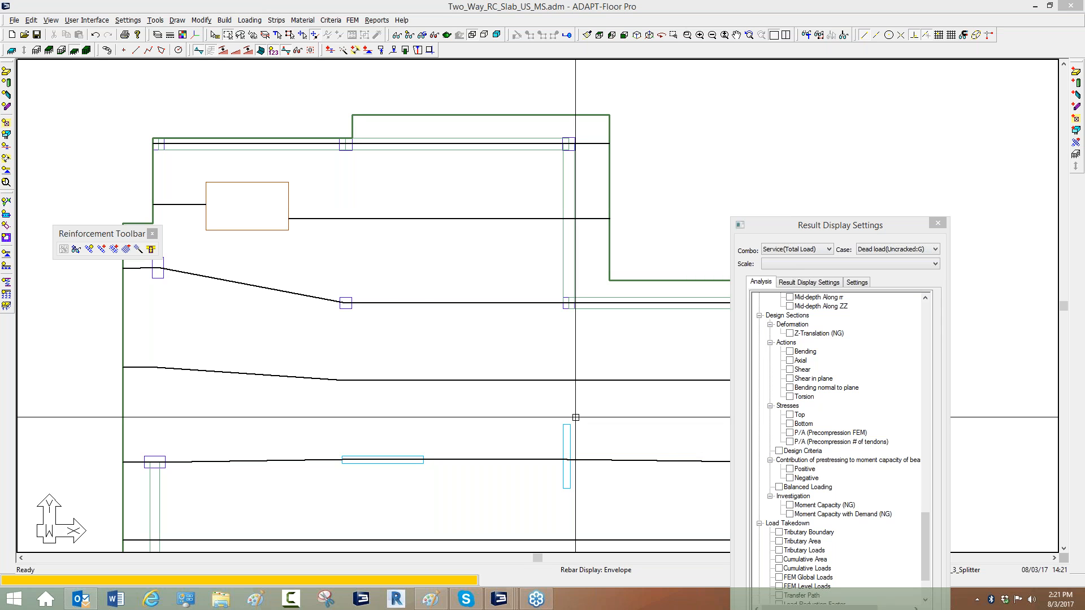
left_click(460, 407)
middle_click_drag(417, 188, 388, 192)
scroll(372, 164, "down", 2)
scroll(381, 151, "up", 3)
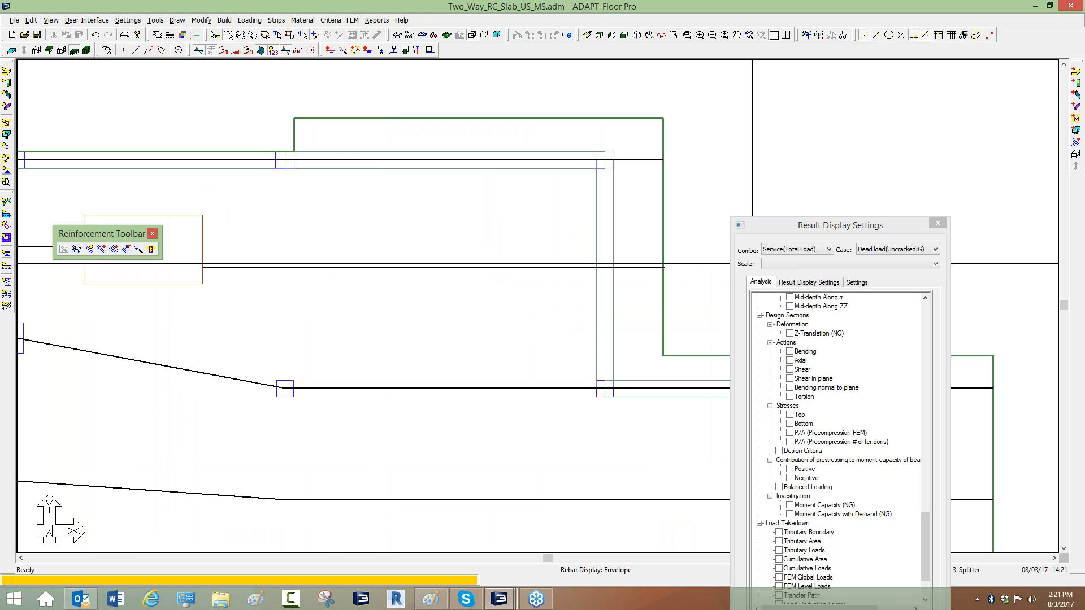
Display only the X-direction support line together with its design sections on the slab.
double_click(368, 160)
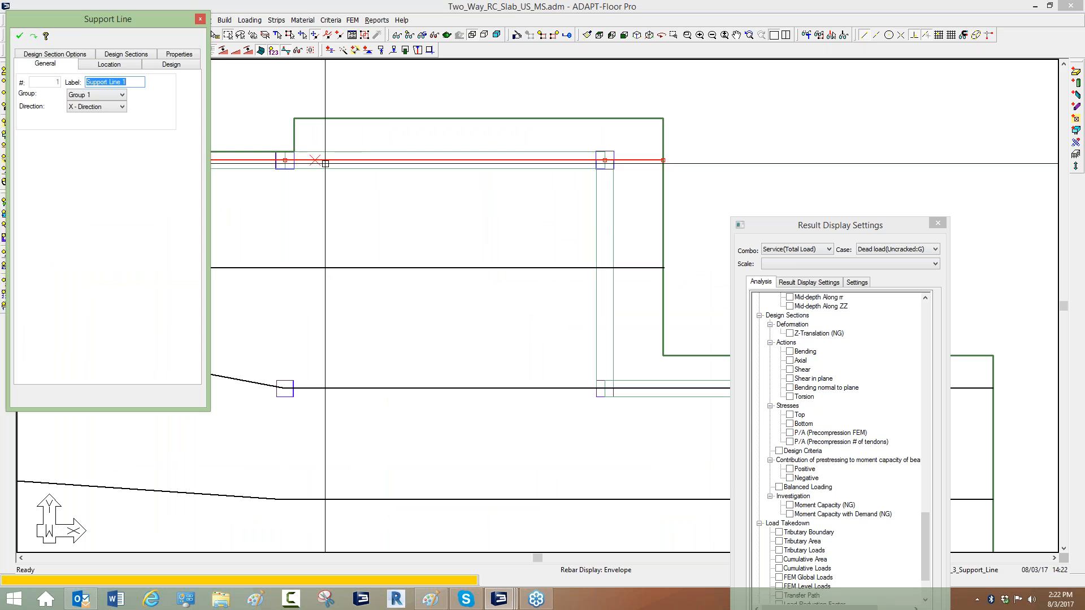
key("Escape")
left_click(282, 22)
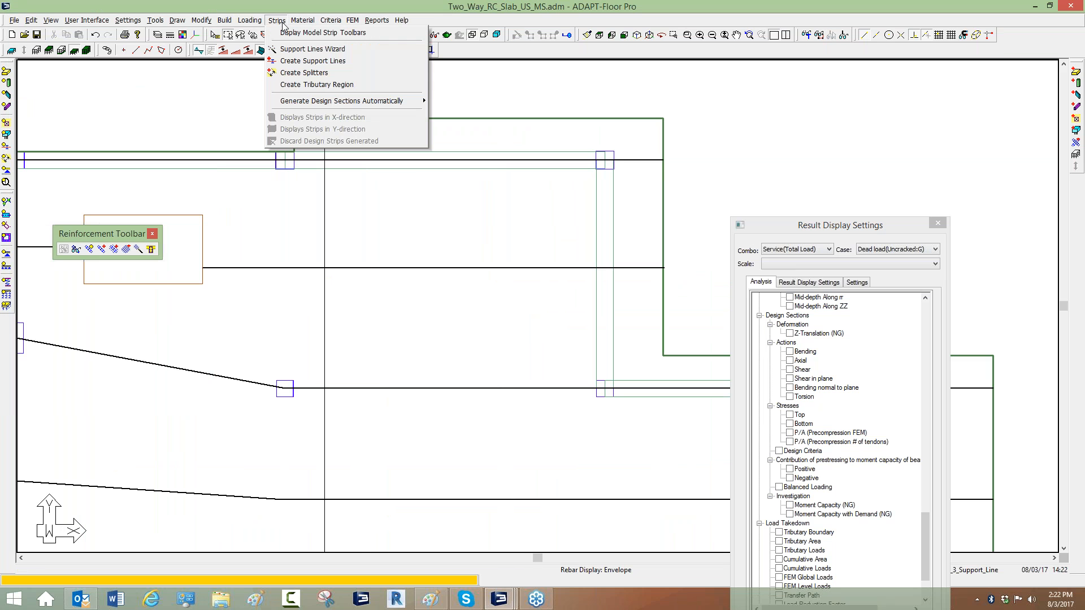
mouse_move(418, 100)
left_click(481, 112)
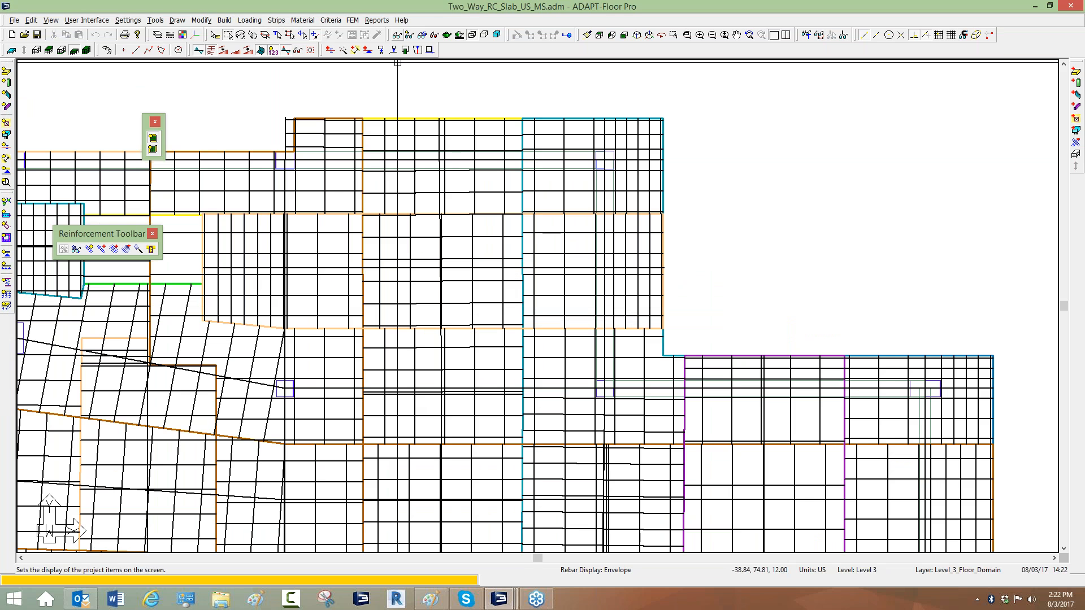
left_click(410, 35)
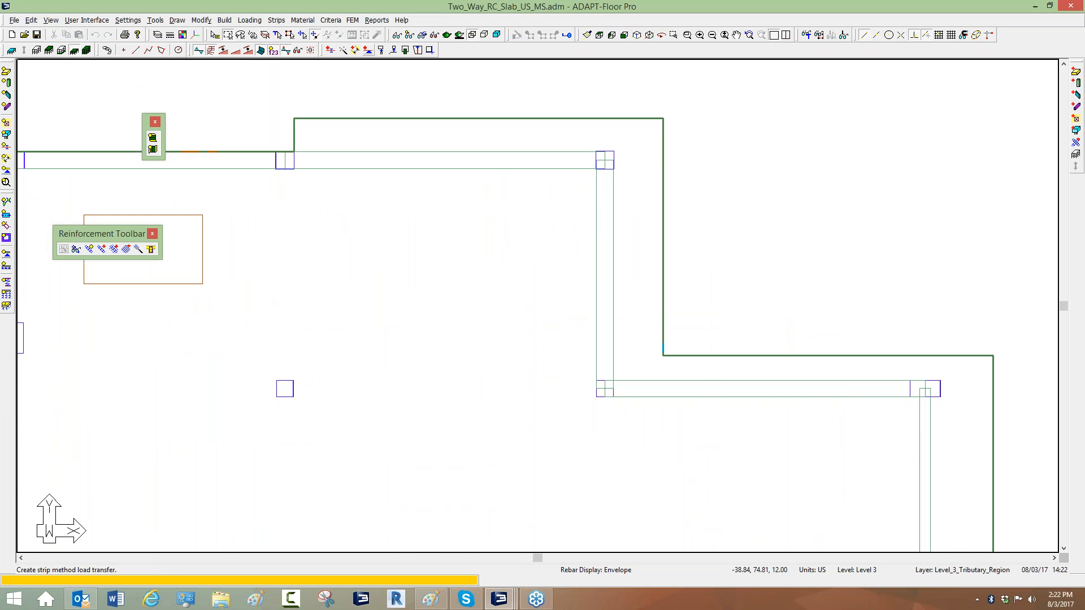
left_click(154, 139)
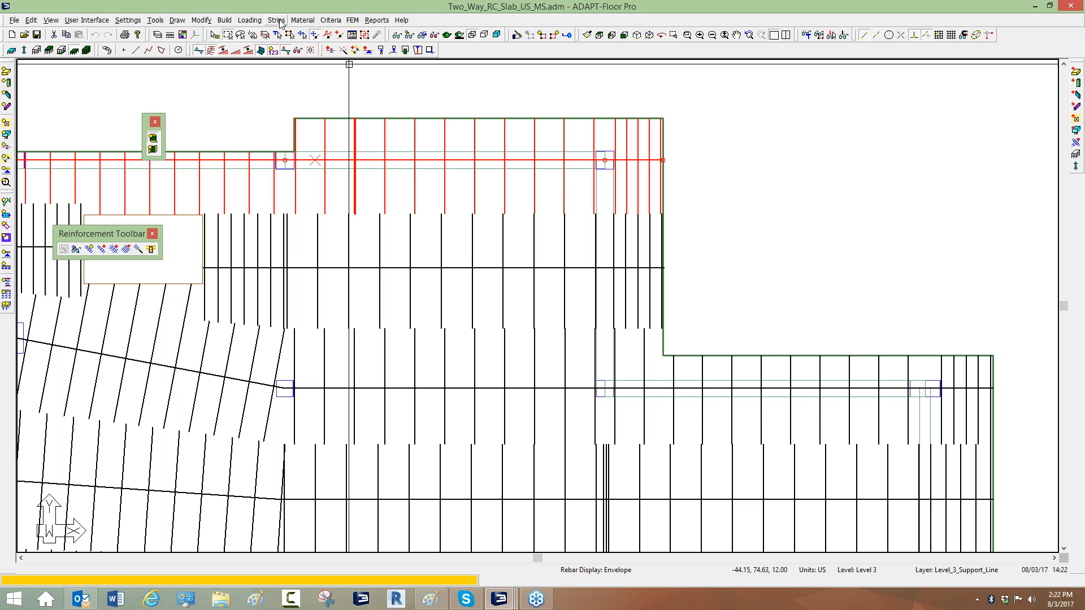
Run the design of the design sections and save the results.
left_click(352, 20)
mouse_move(487, 165)
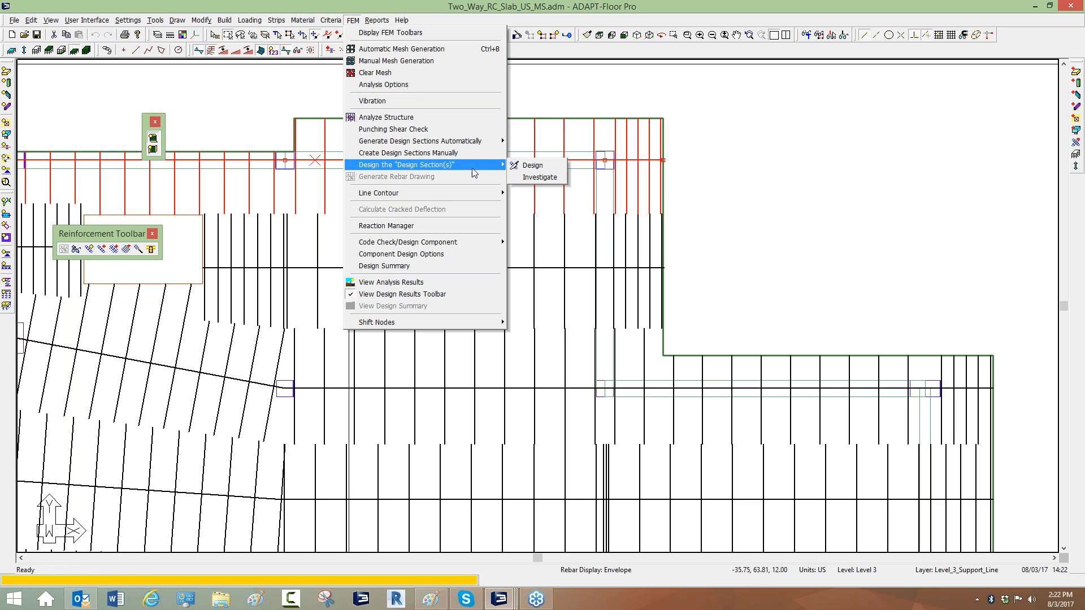
left_click(537, 166)
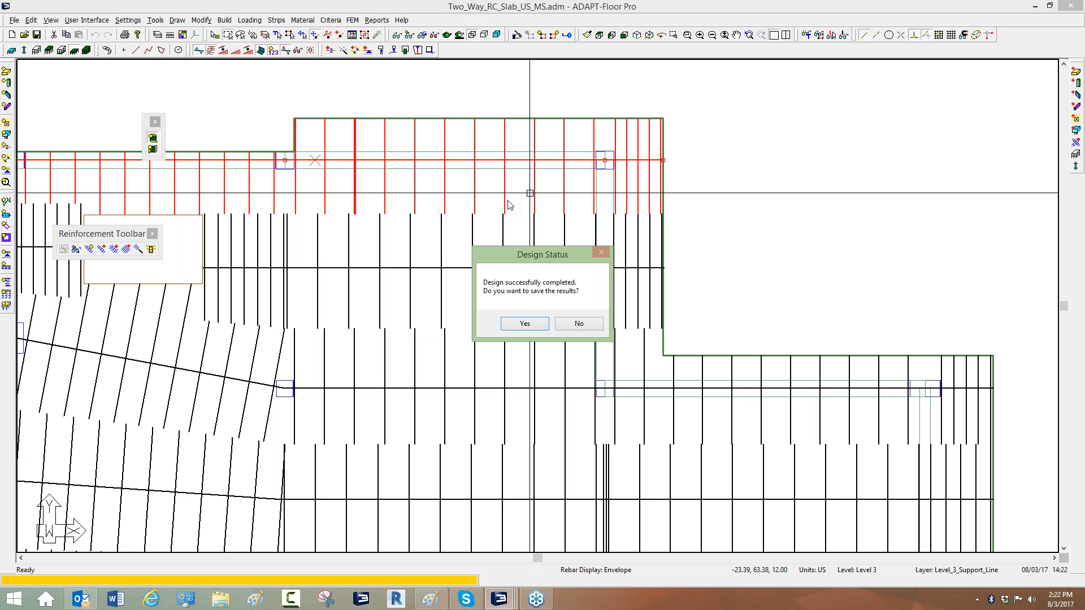
left_click(524, 323)
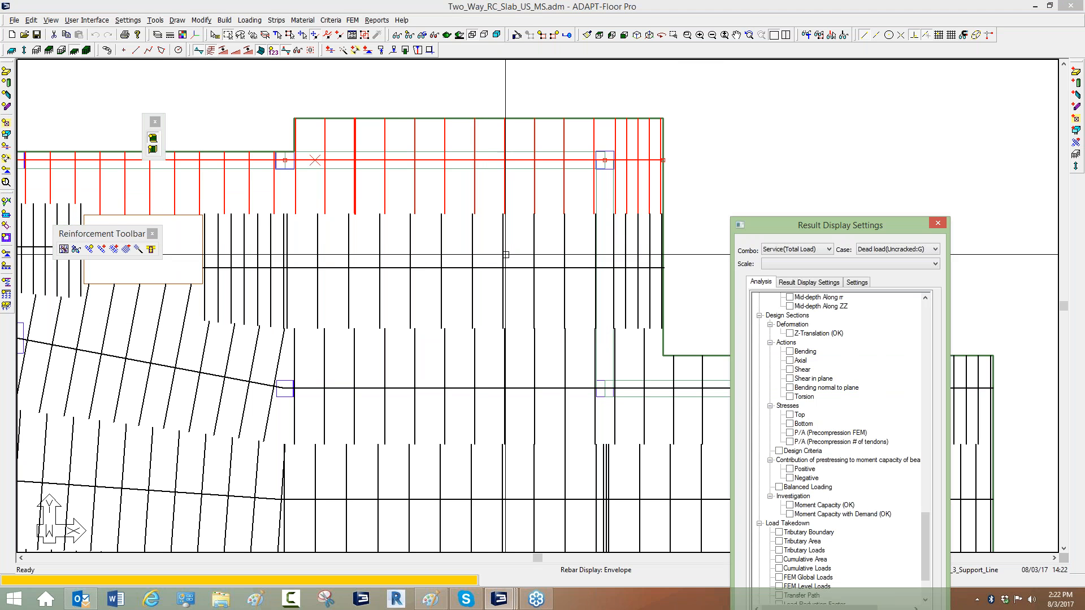
Generate the Design Section Rebar tabular report for the design sections.
left_click(507, 237)
middle_click_drag(511, 225, 471, 248)
scroll(470, 248, "up", 1)
left_click_drag(756, 229, 503, 257)
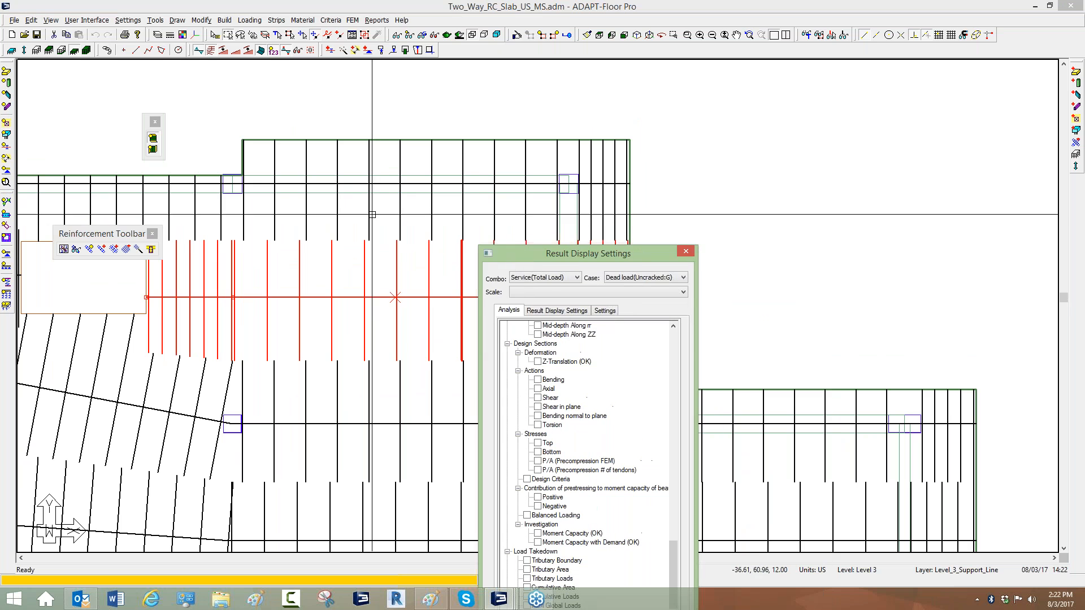
left_click(376, 195)
left_click(377, 21)
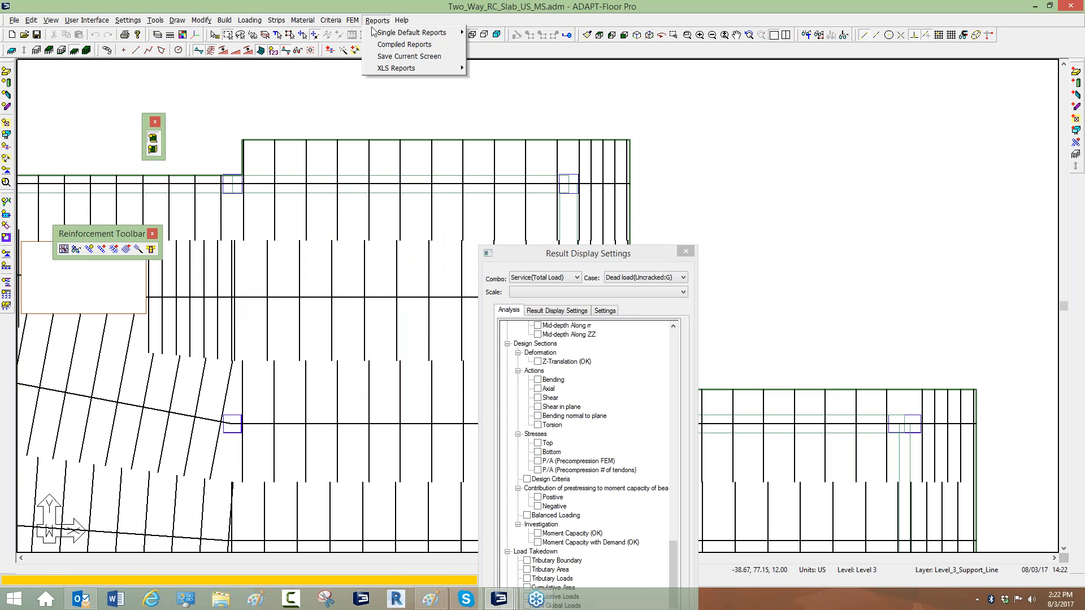
mouse_move(418, 45)
mouse_move(484, 68)
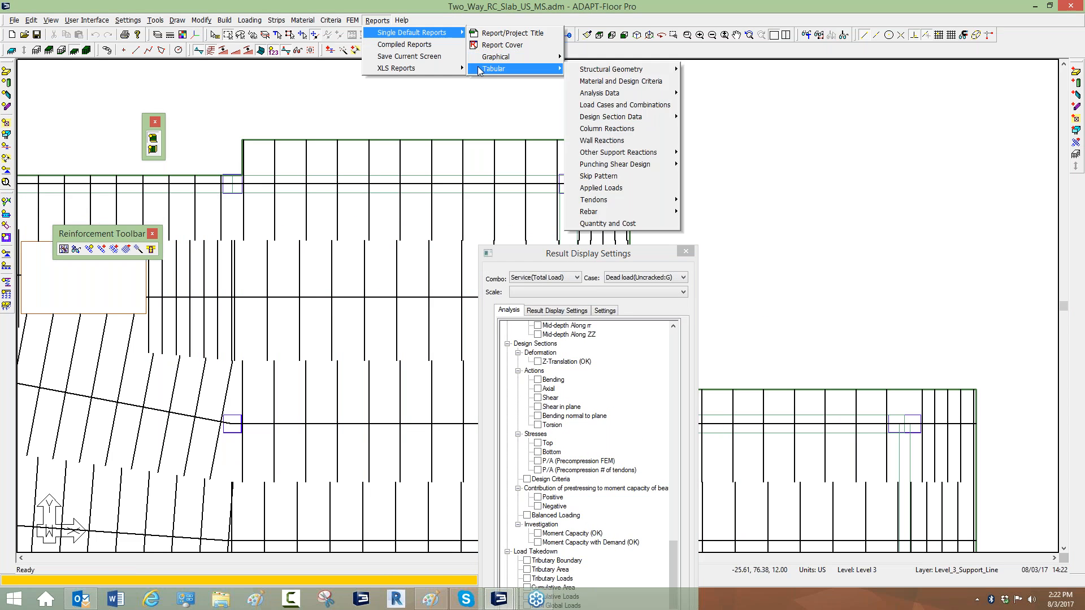
mouse_move(613, 118)
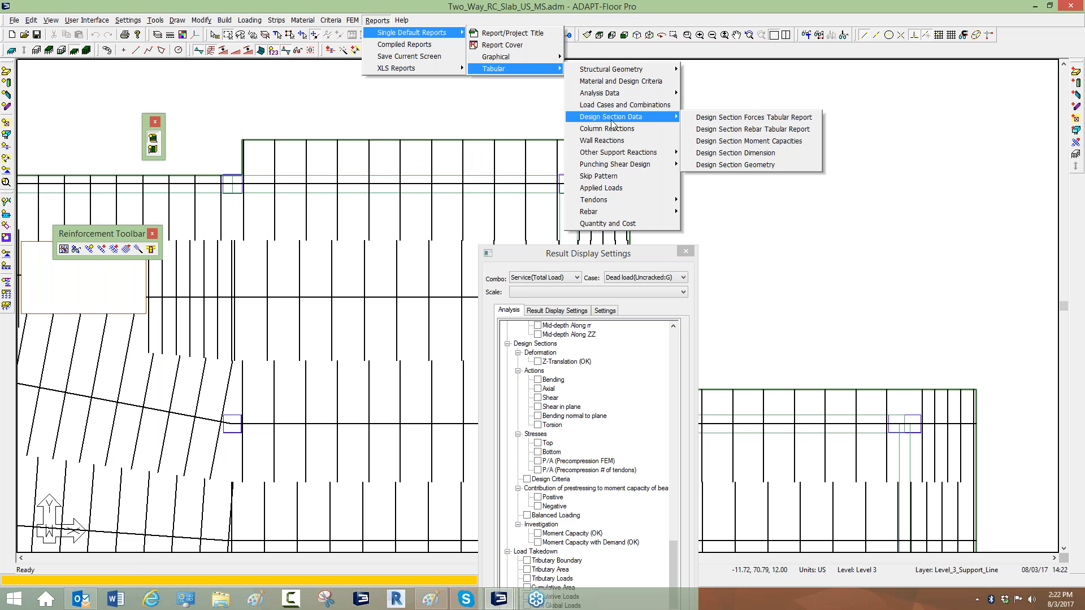
left_click(735, 129)
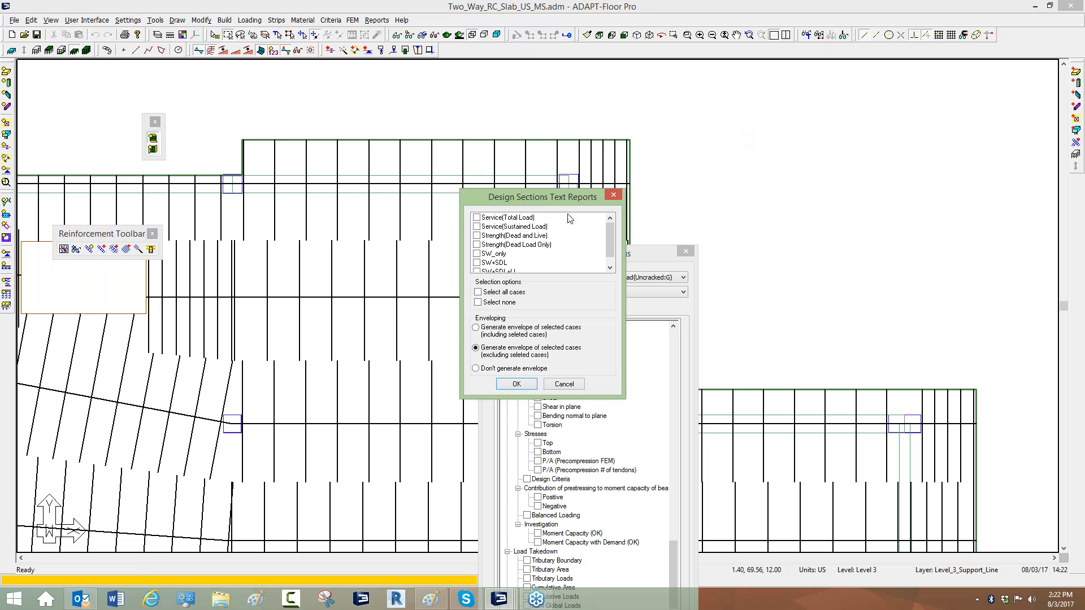
left_click(516, 383)
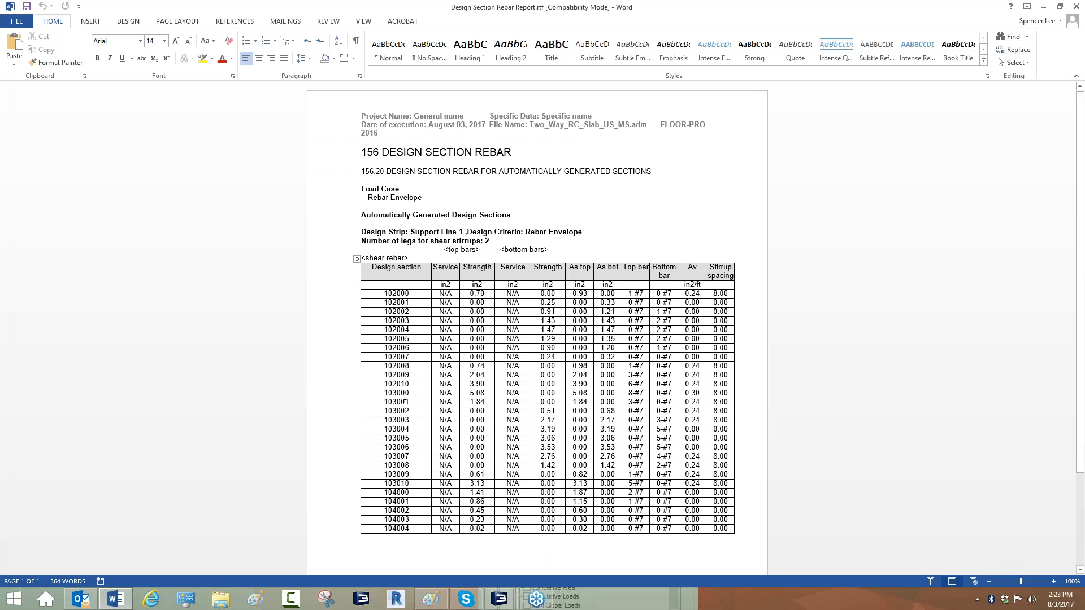
Review the rebar report against the model, highlighting sections 103001 to 103008 and their stirrup values.
mouse_move(498, 599)
left_click(541, 550)
scroll(585, 208, "down", 5)
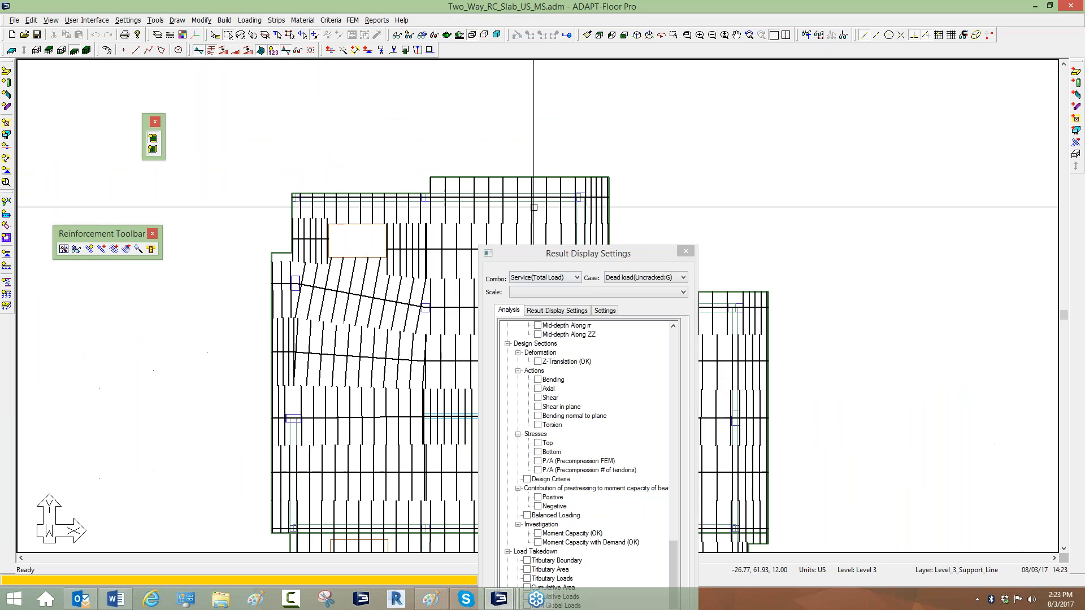
scroll(299, 217, "up", 2)
left_click(337, 205)
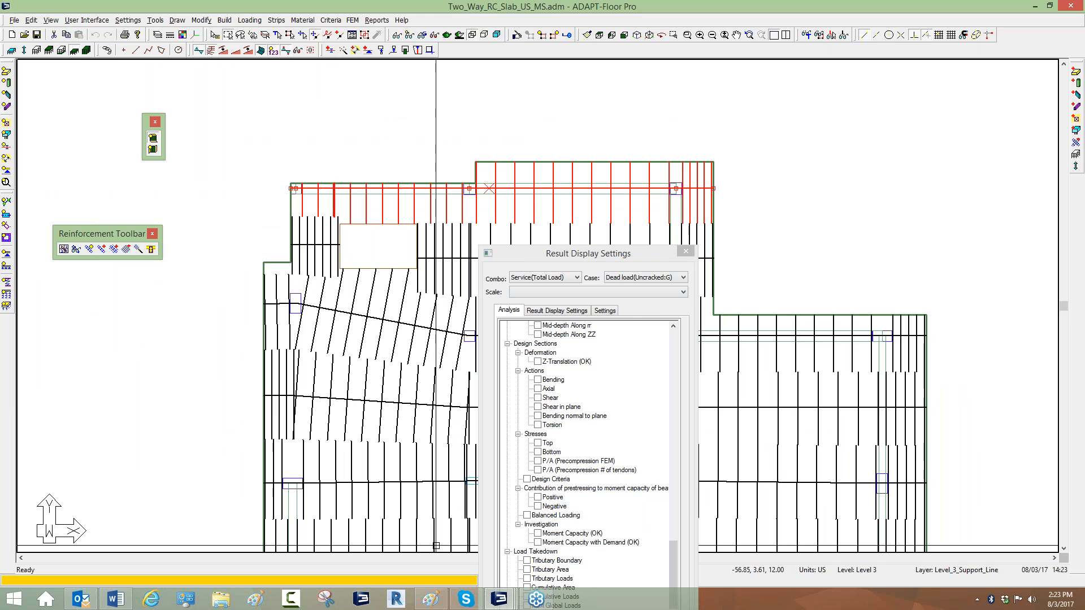
left_click(115, 599)
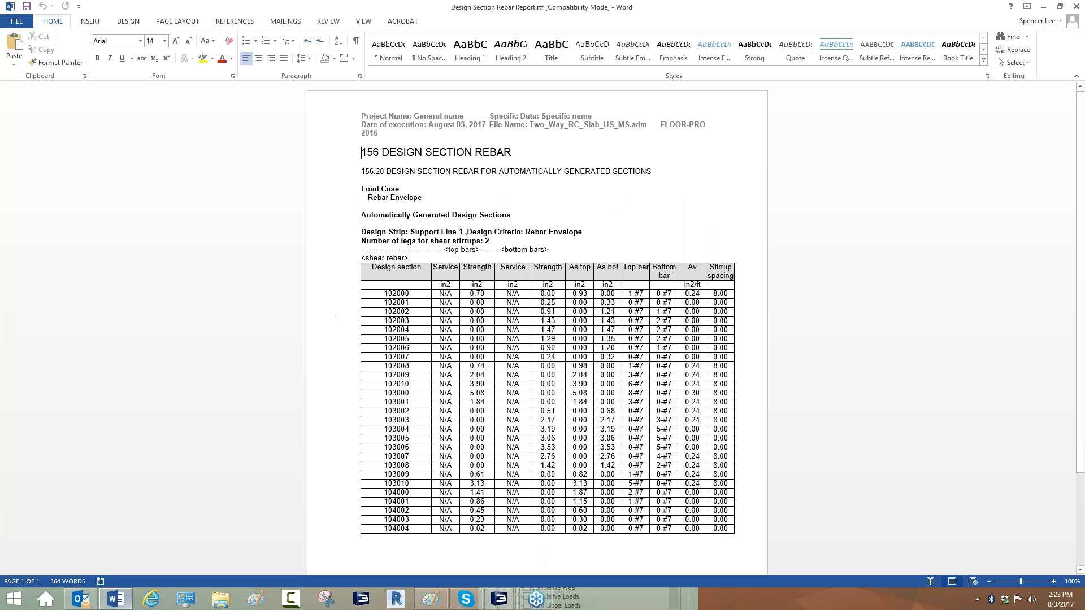
left_click_drag(373, 402, 421, 485)
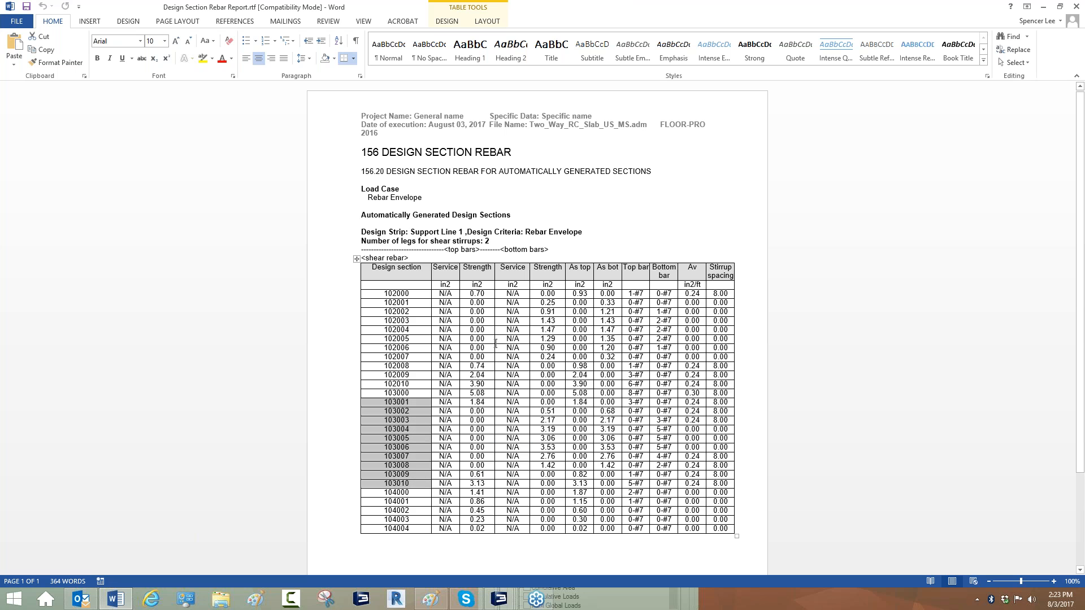
left_click_drag(445, 402, 671, 466)
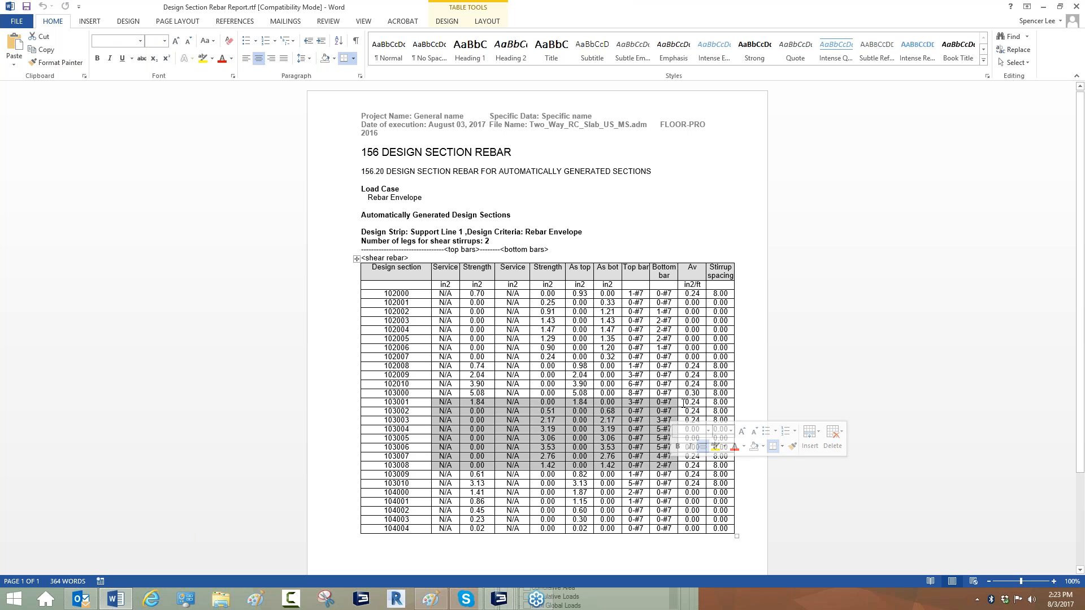
left_click_drag(683, 402, 735, 464)
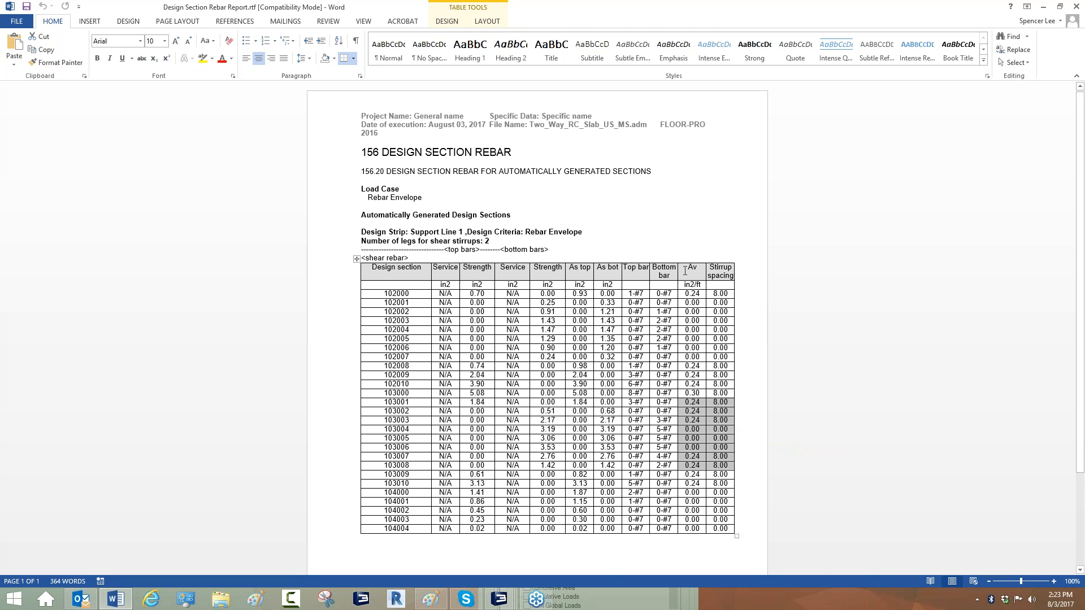
left_click(1043, 7)
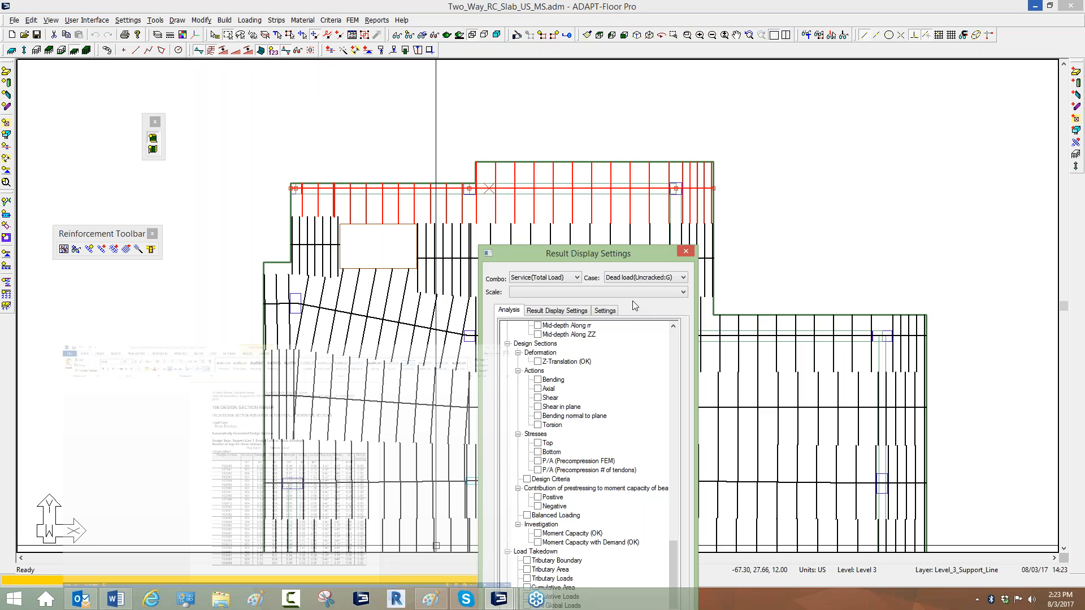
Review the beam criteria's shear design options and preferred reinforcement sizes.
left_click(326, 21)
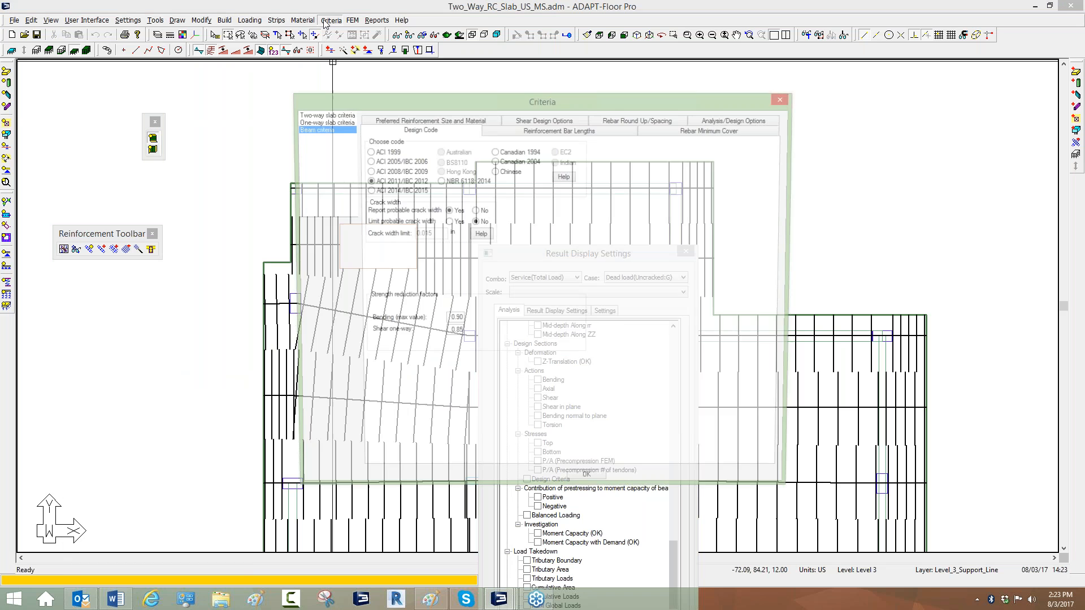
left_click(539, 121)
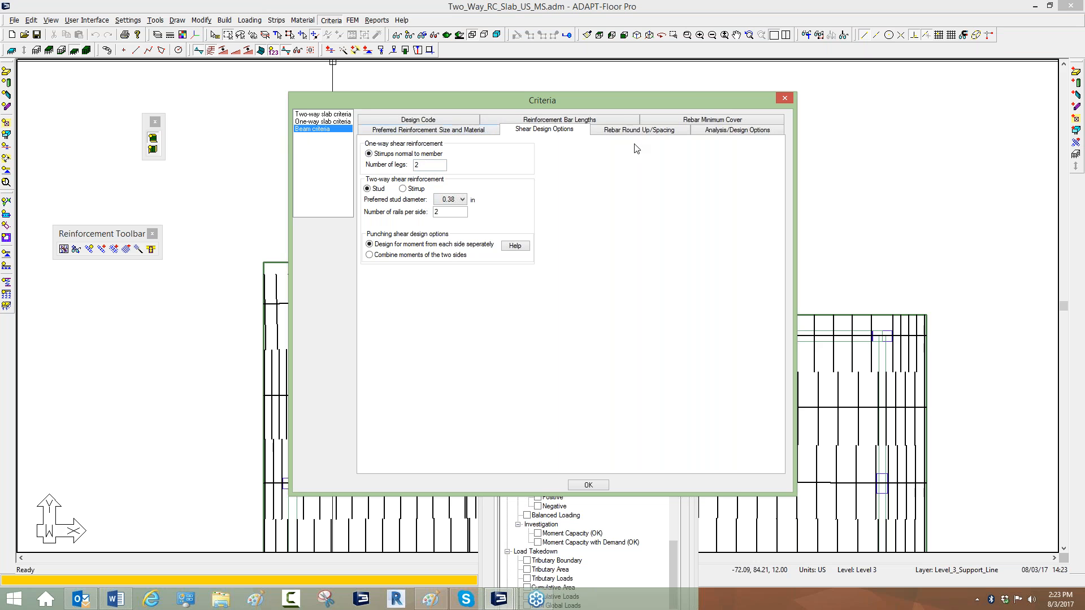
left_click(379, 131)
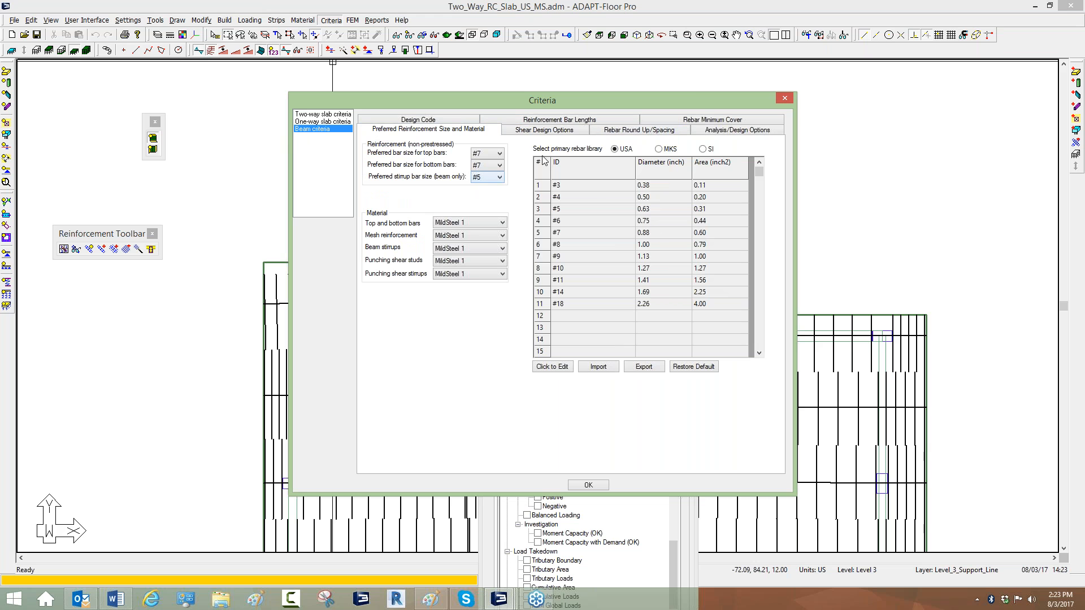
left_click(784, 98)
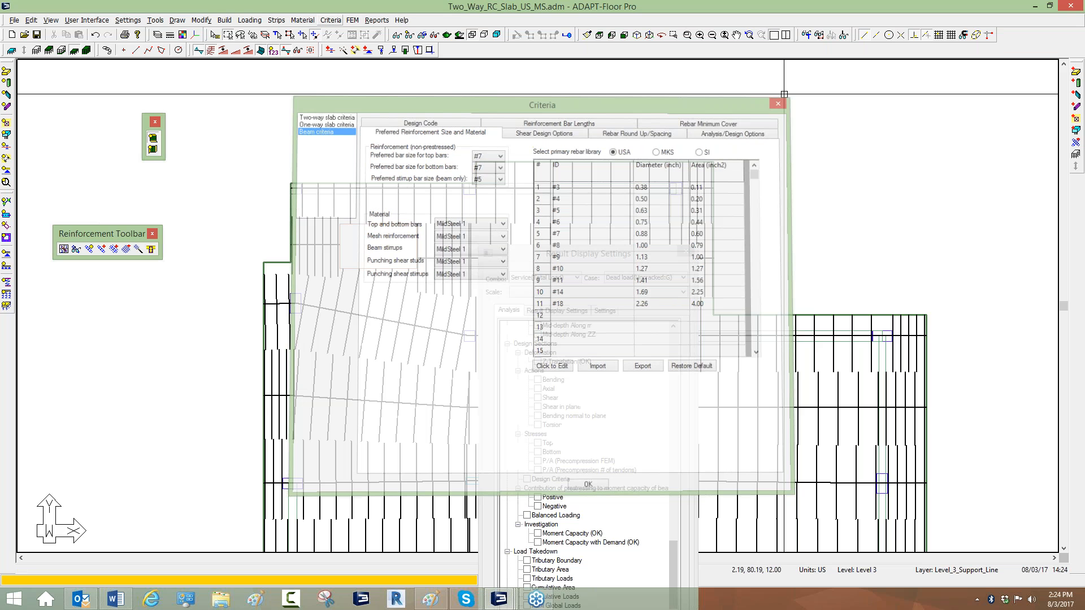
left_click(686, 253)
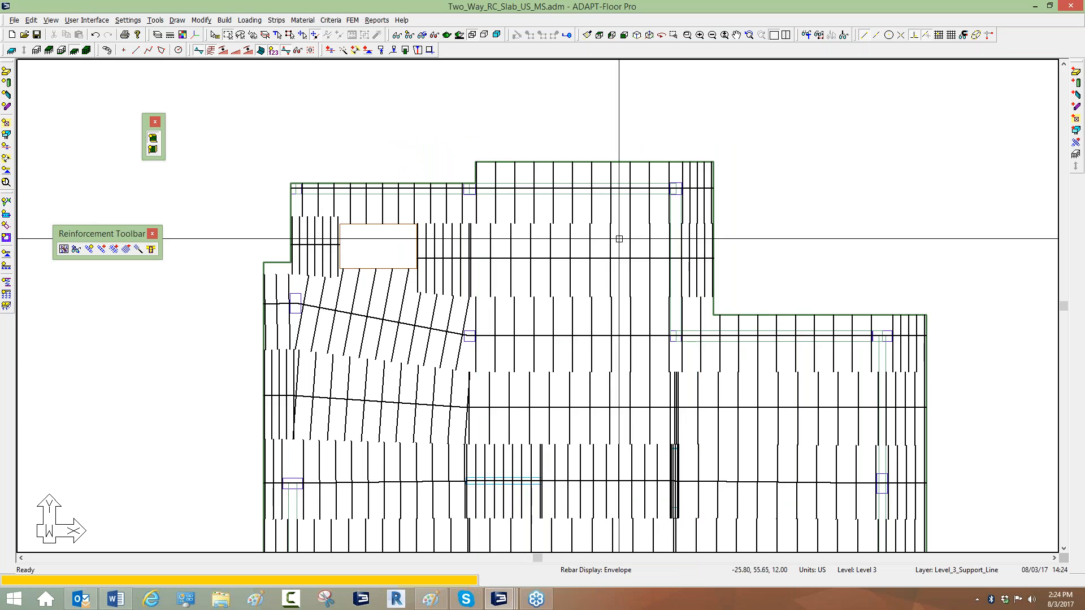
Place the beam stirrup drawing of Support Line 1 above the slab and generate the rebar drawing.
scroll(618, 240, "up", 1)
double_click(319, 288)
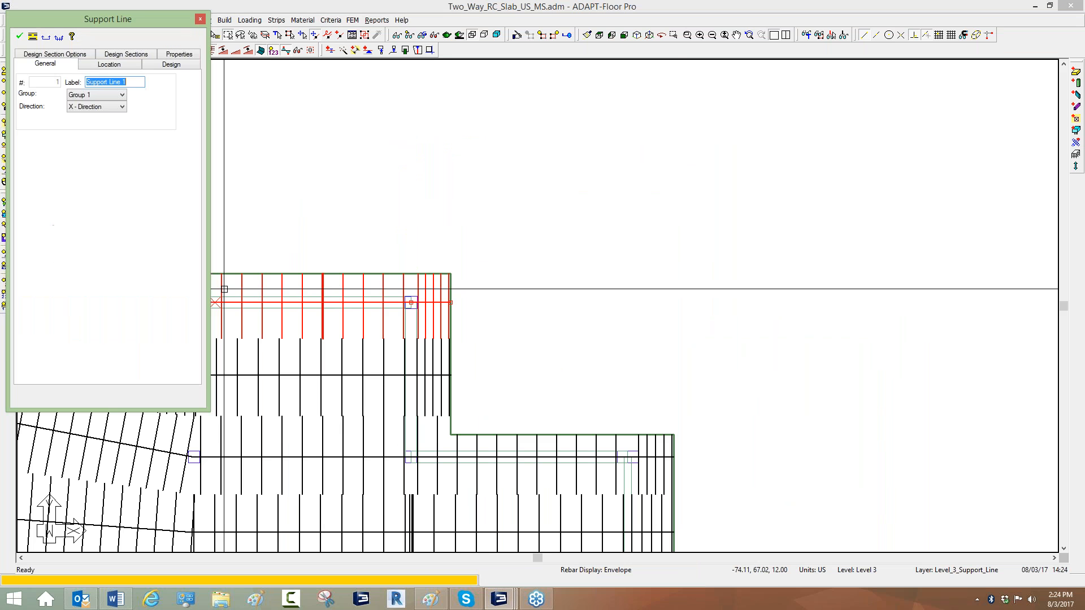
left_click(47, 39)
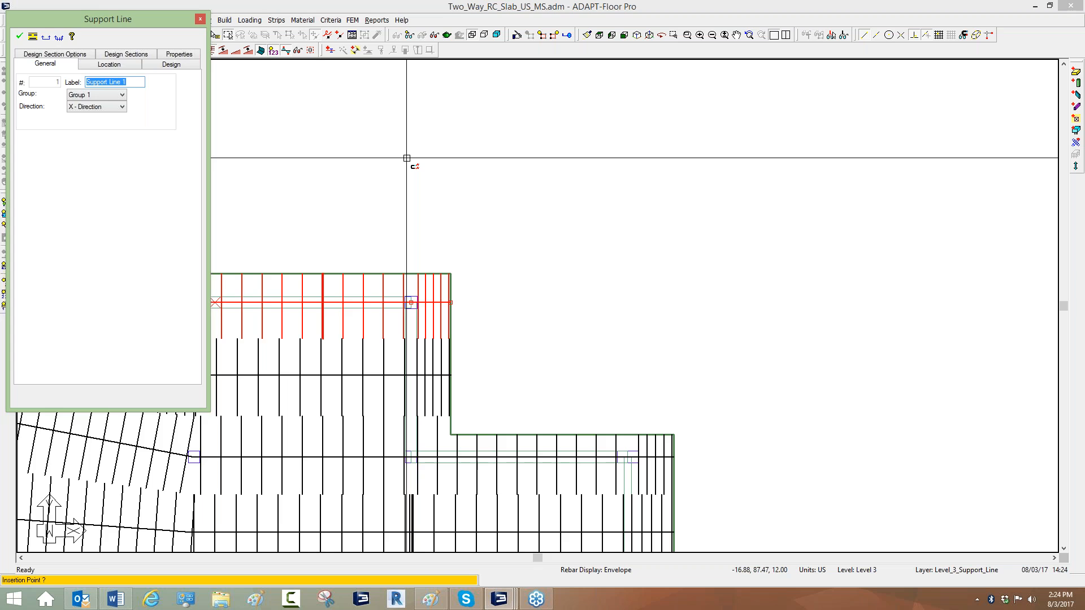
middle_click_drag(407, 158, 306, 266)
left_click(286, 158)
middle_click_drag(419, 226, 360, 280)
scroll(396, 230, "up", 5)
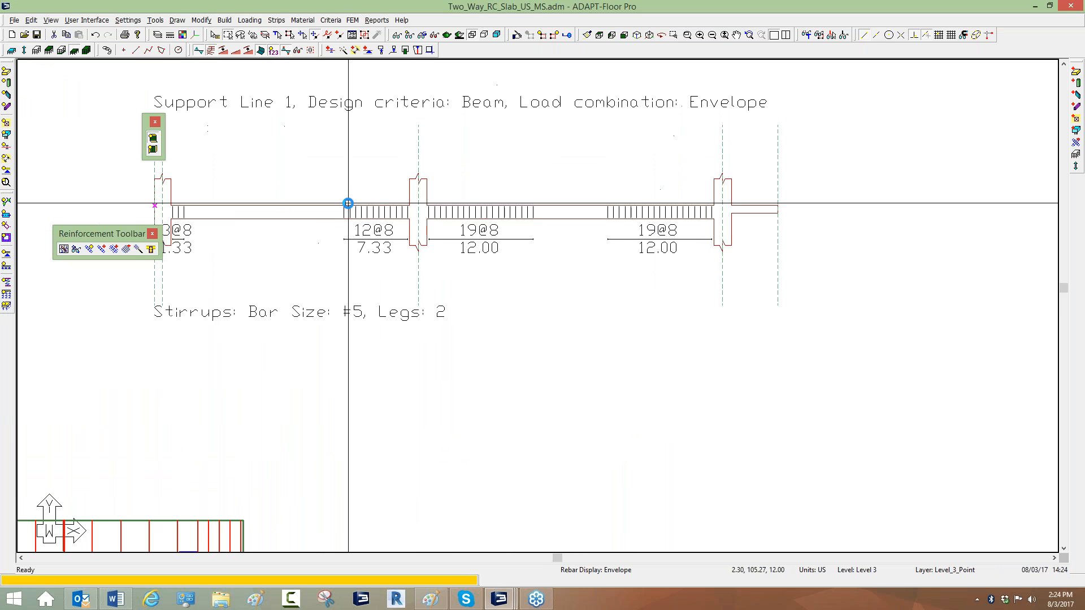
middle_click_drag(309, 209, 288, 225)
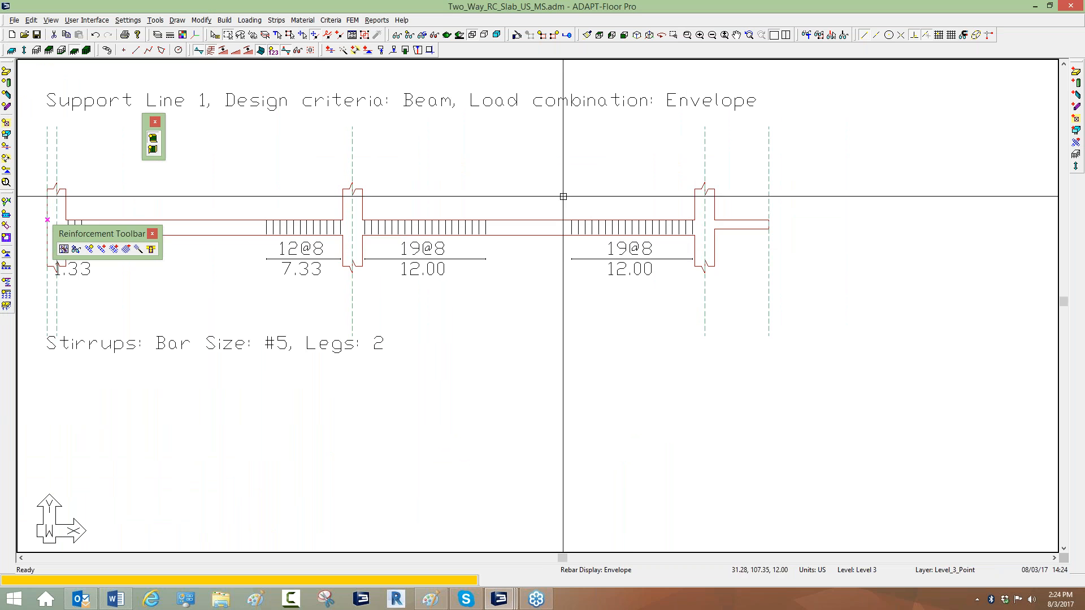
scroll(672, 257, "down", 2)
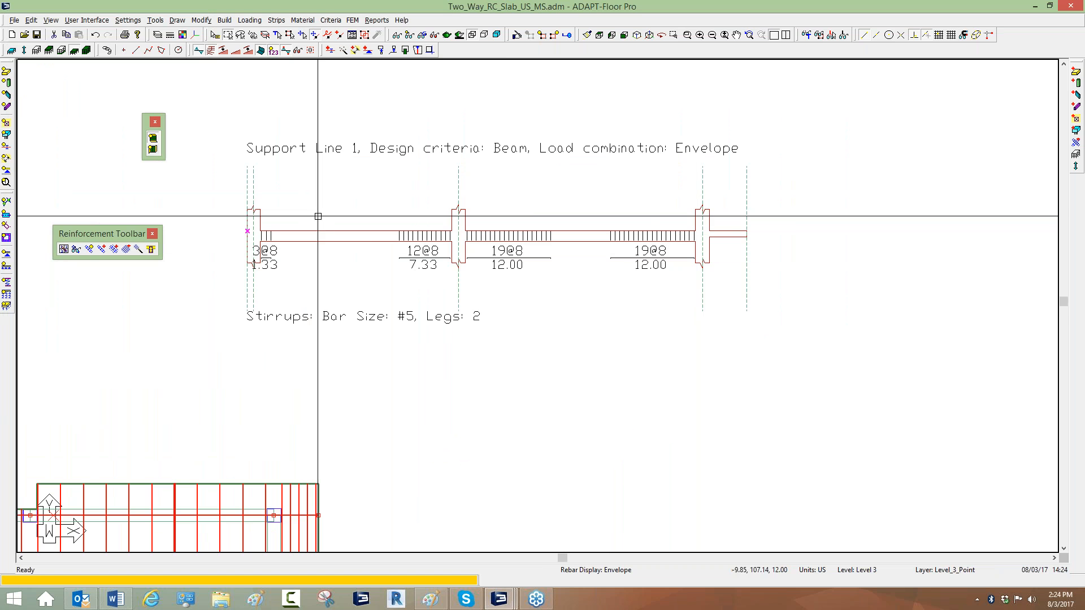
left_click(353, 19)
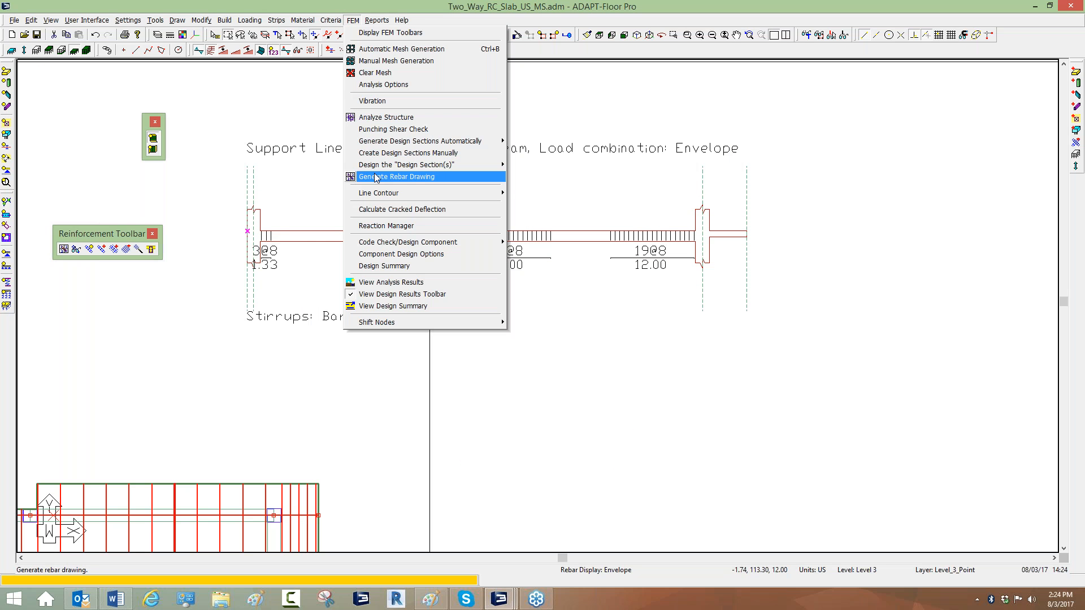
left_click(417, 177)
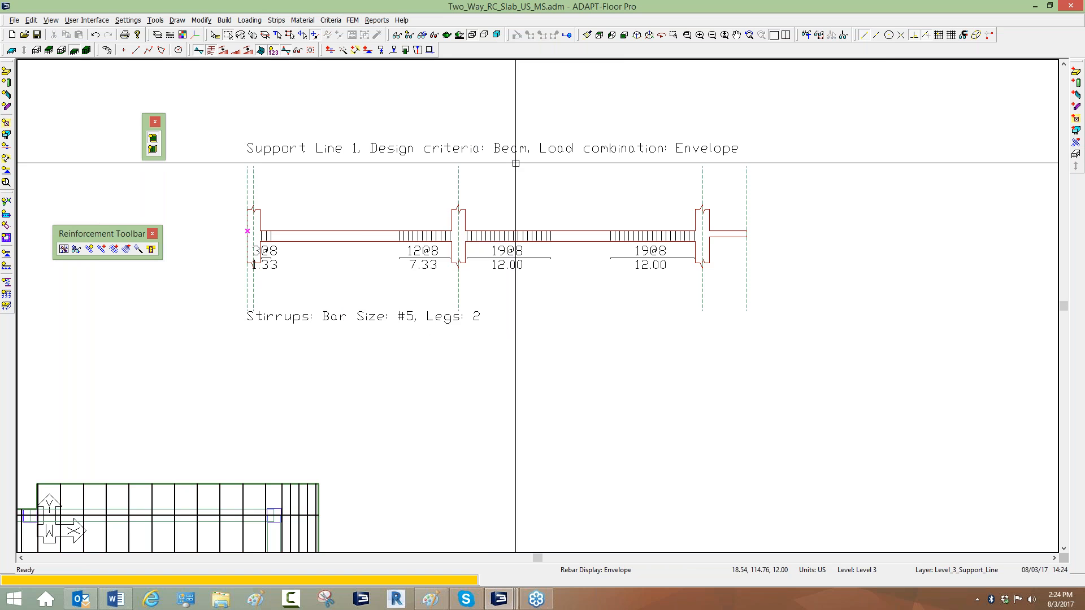
Open the Support Line 1 design summary and review its top, bottom and shear stirrup reinforcement results.
middle_click_drag(306, 297, 496, 146)
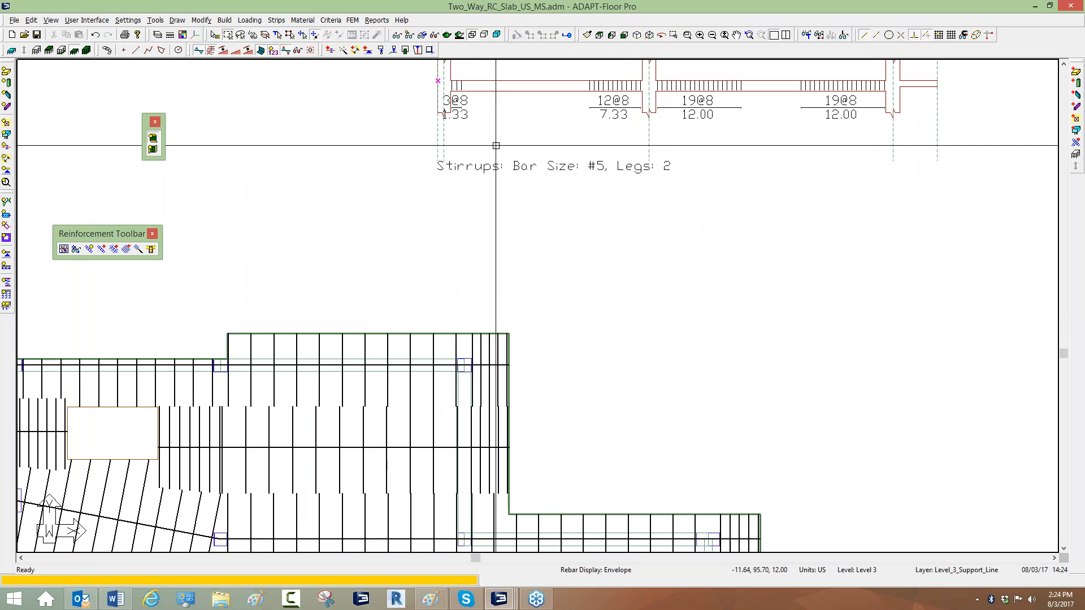
double_click(436, 336)
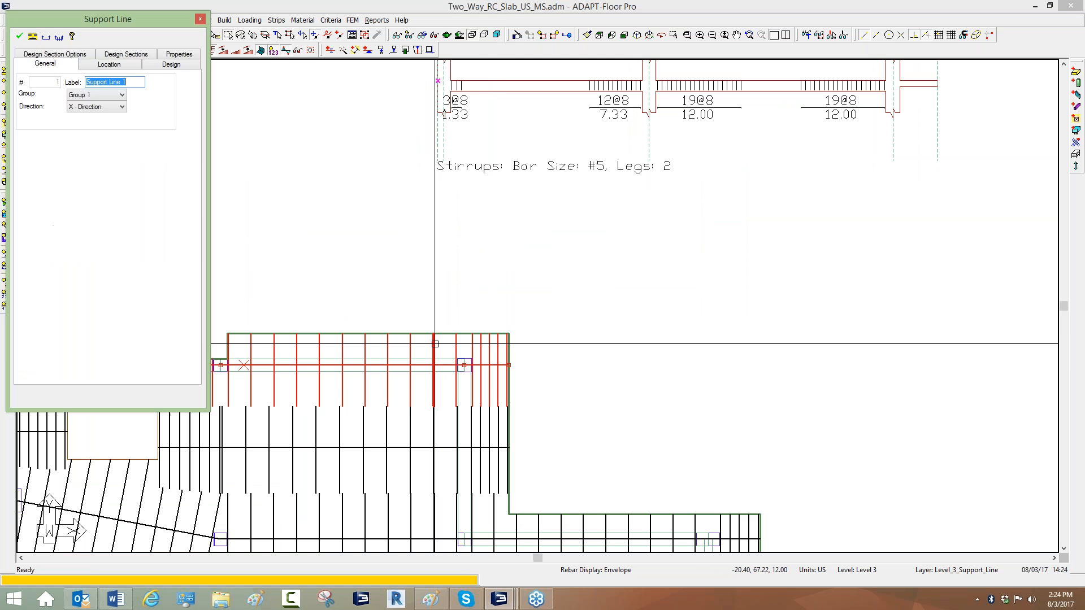
left_click(33, 37)
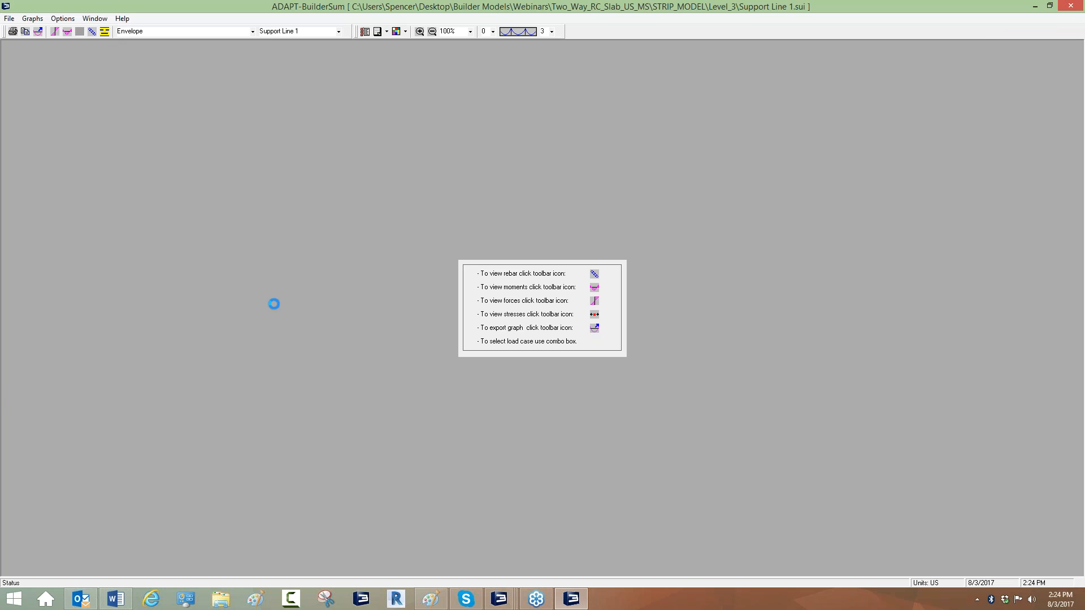
scroll(240, 362, "down", 3)
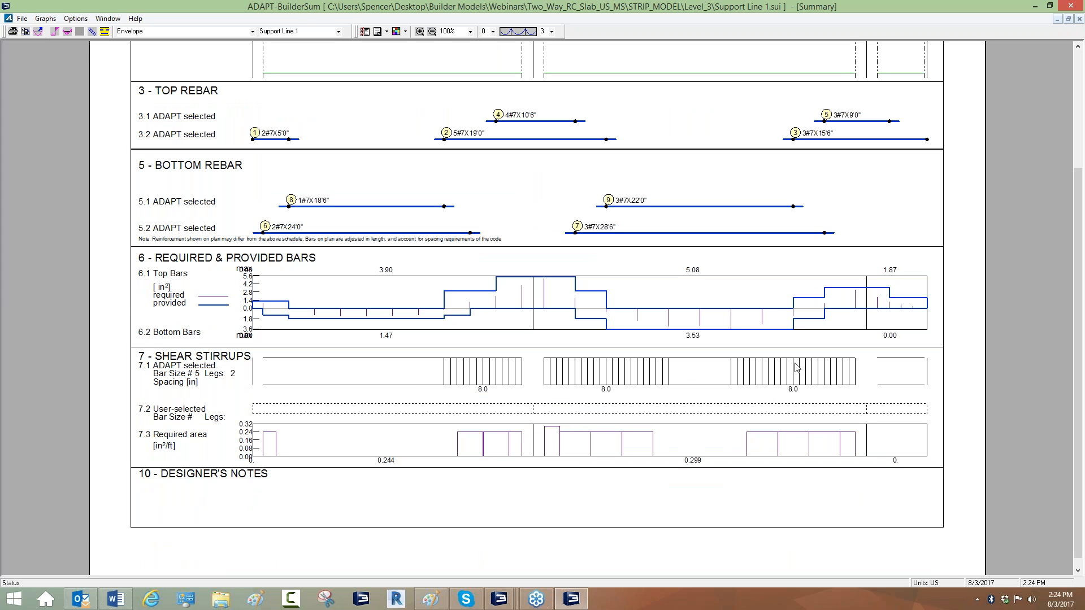
left_click(1070, 6)
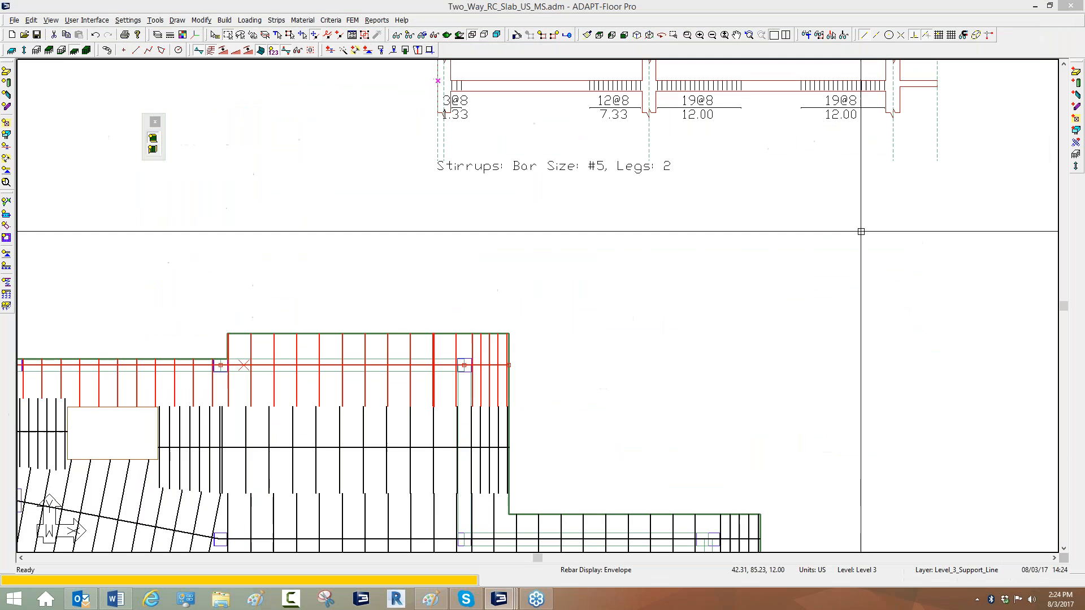
left_click(847, 244)
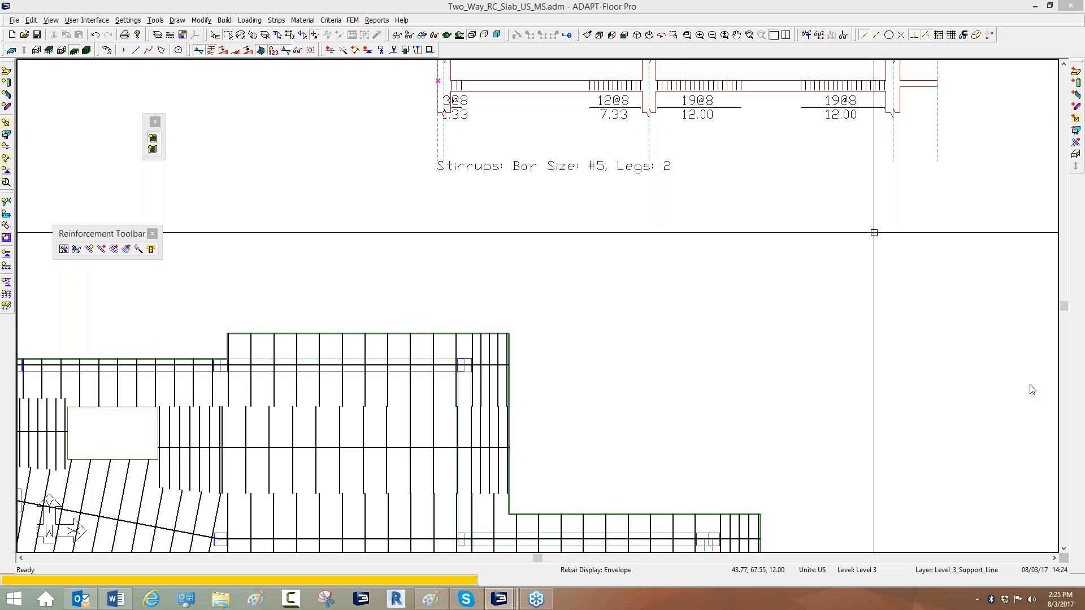
left_click(672, 387)
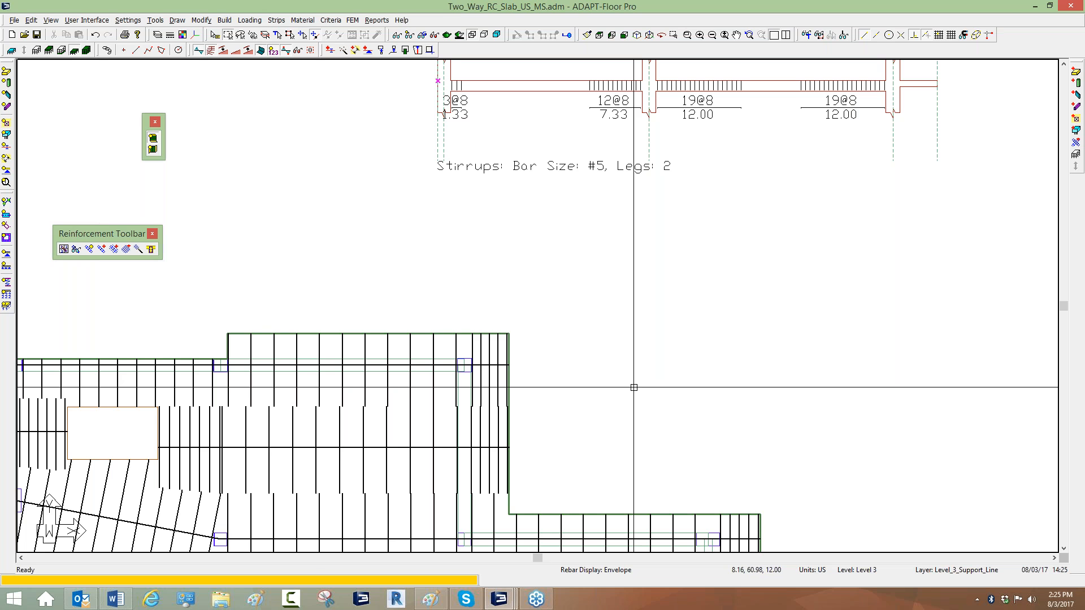
left_click(1035, 6)
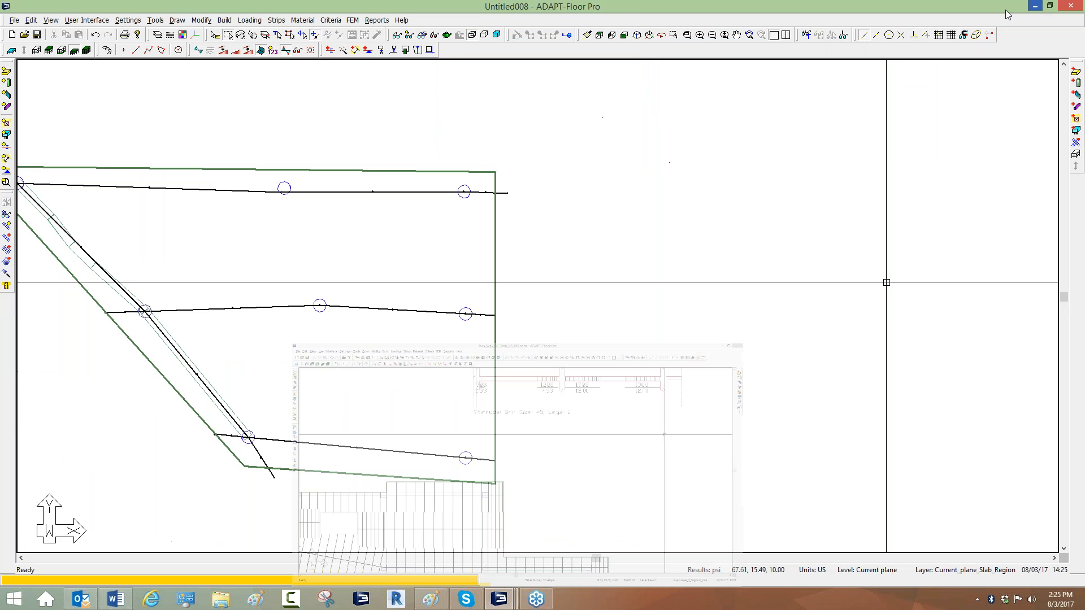
left_click(1035, 7)
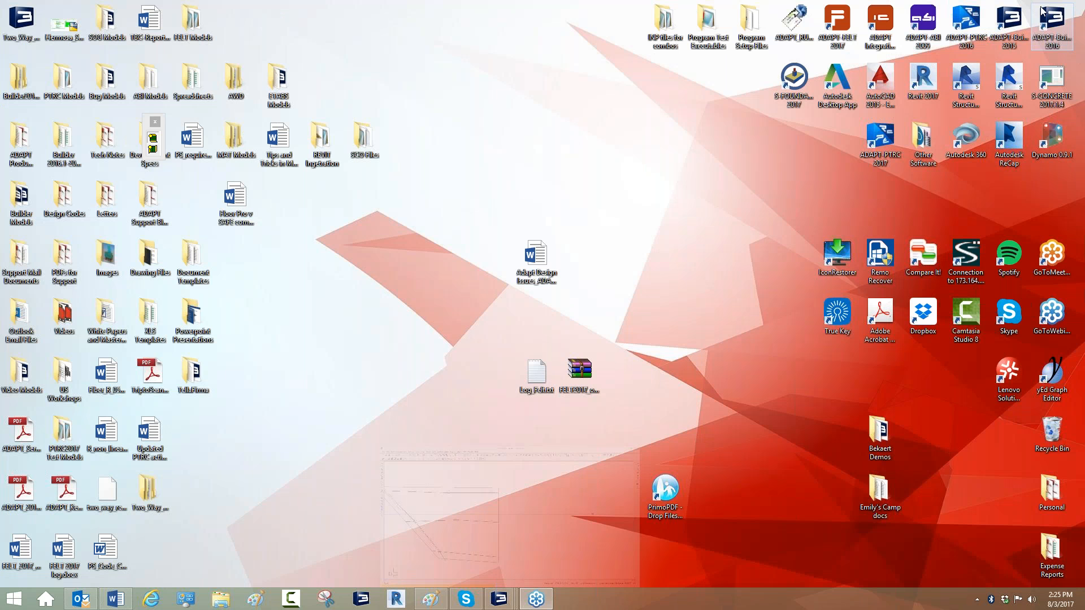
double_click(1043, 10)
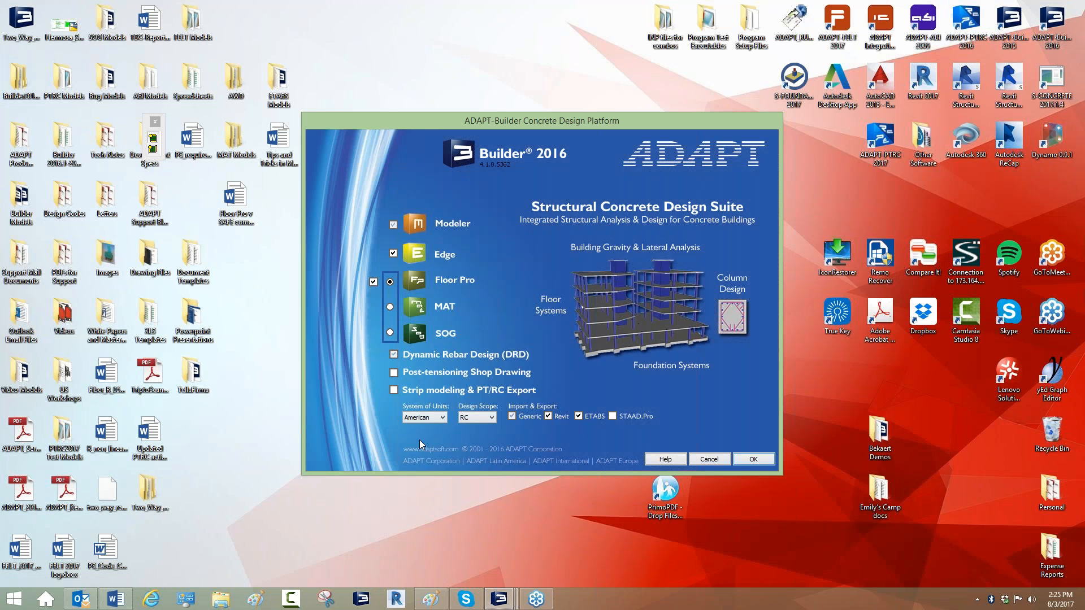
left_click(488, 418)
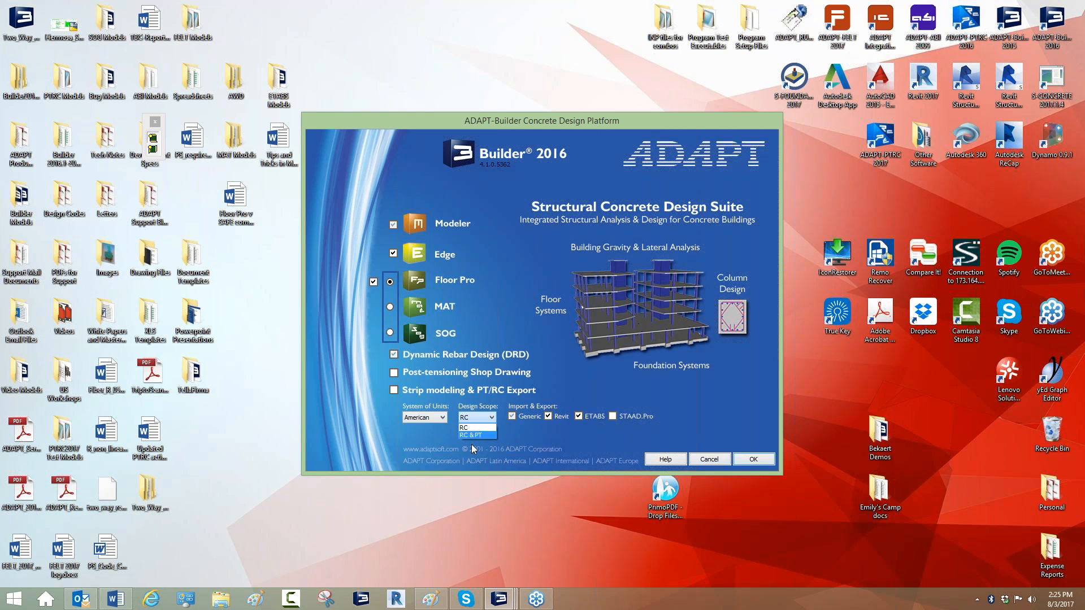
left_click(472, 445)
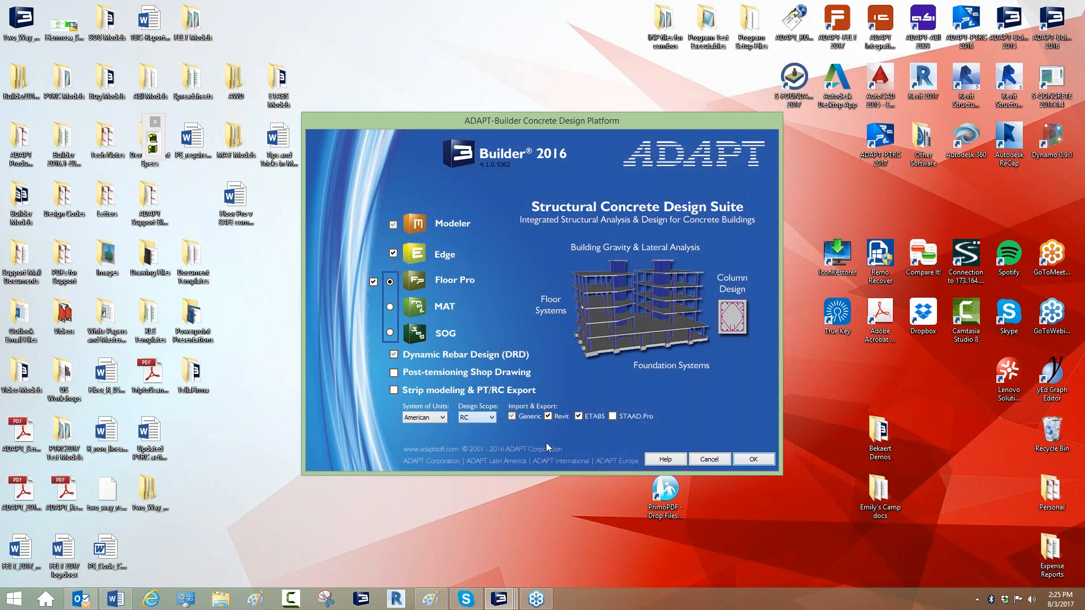
left_click(700, 461)
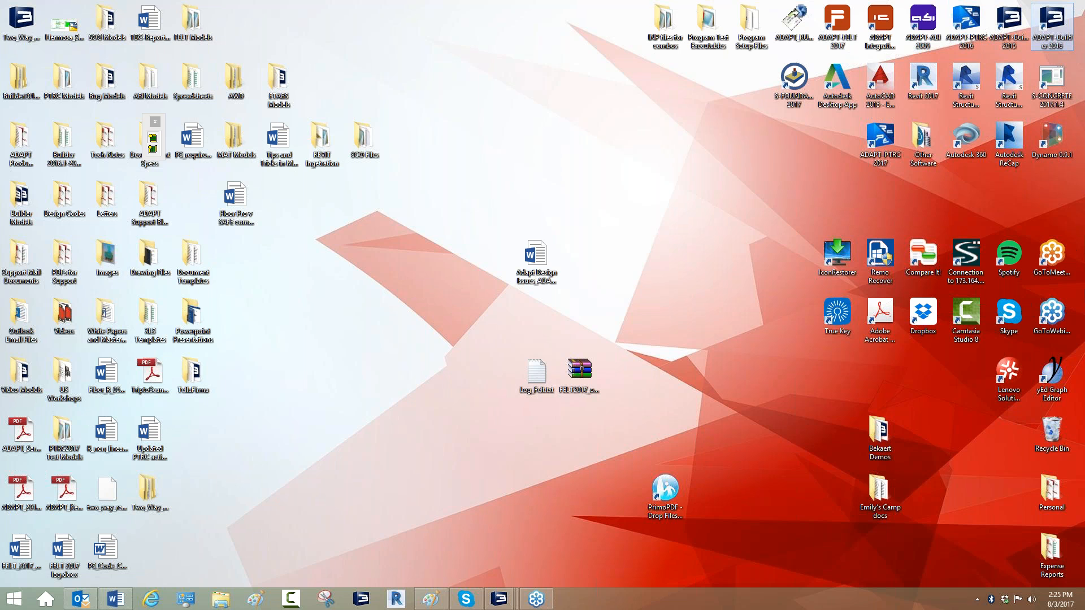
left_click(588, 325)
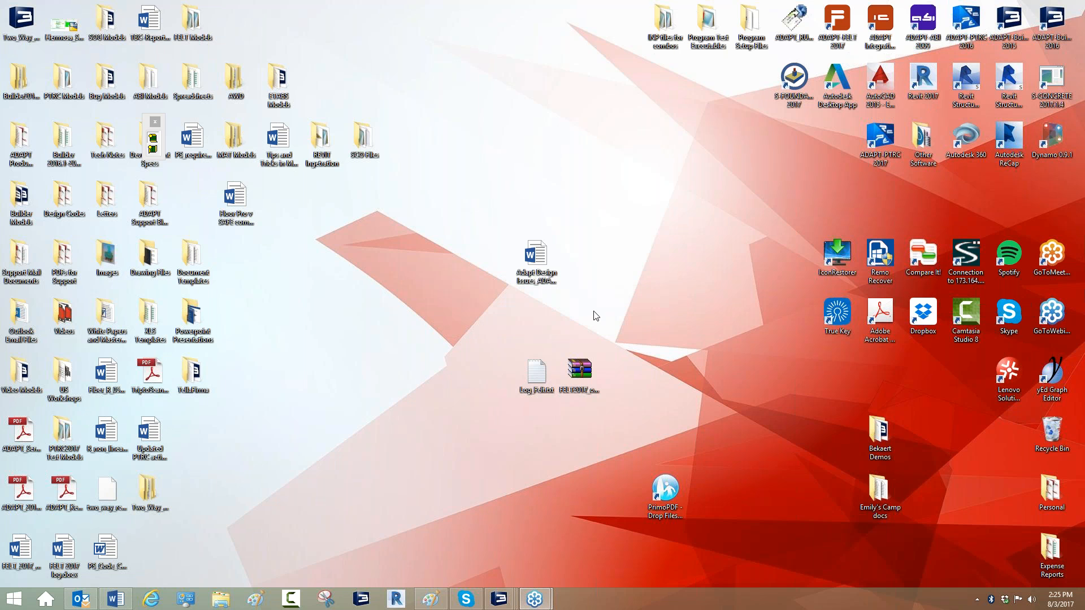
left_click(587, 322)
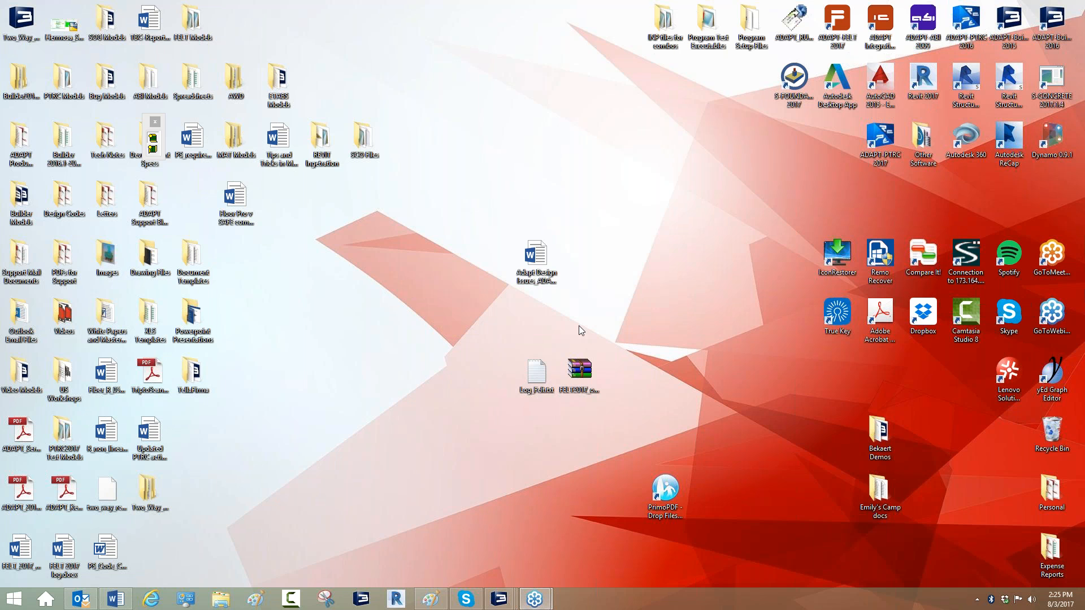